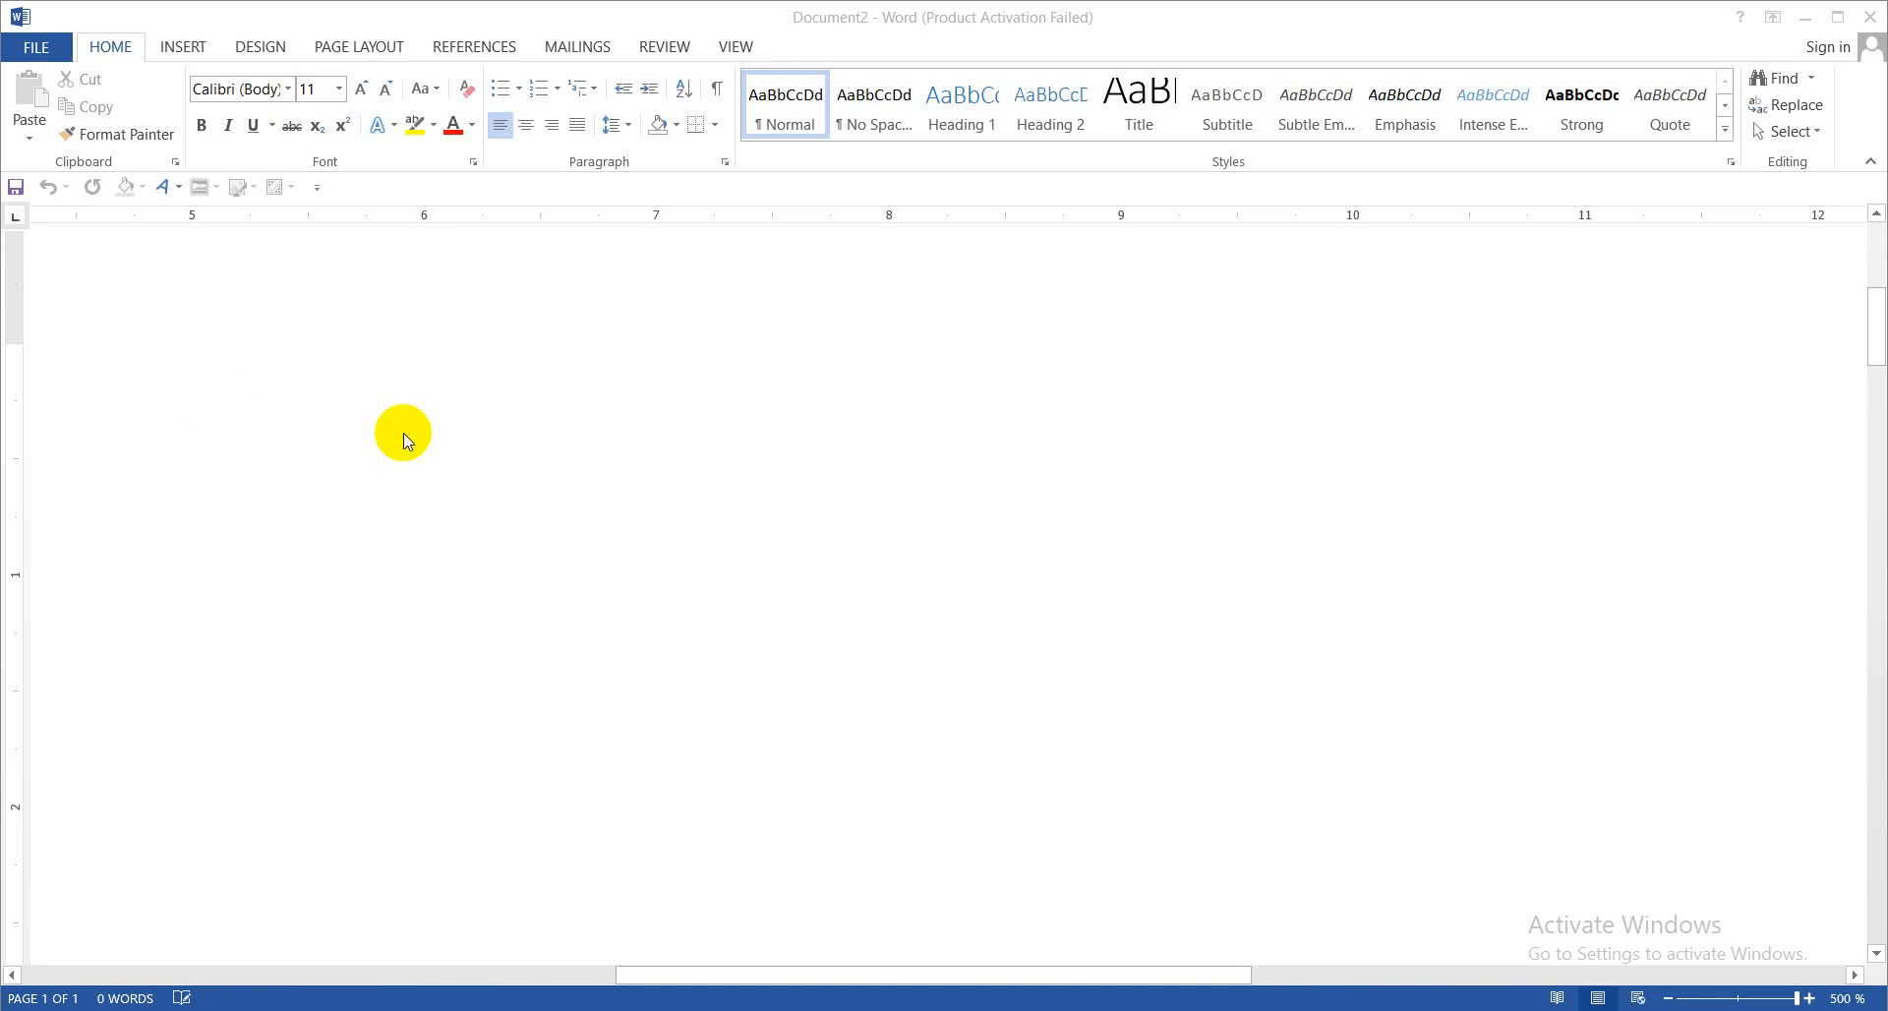
# Insert the picture "Map Australian Concept Karachi Branch" from the ADD MAP folder into the document
pyautogui.click(180, 49)
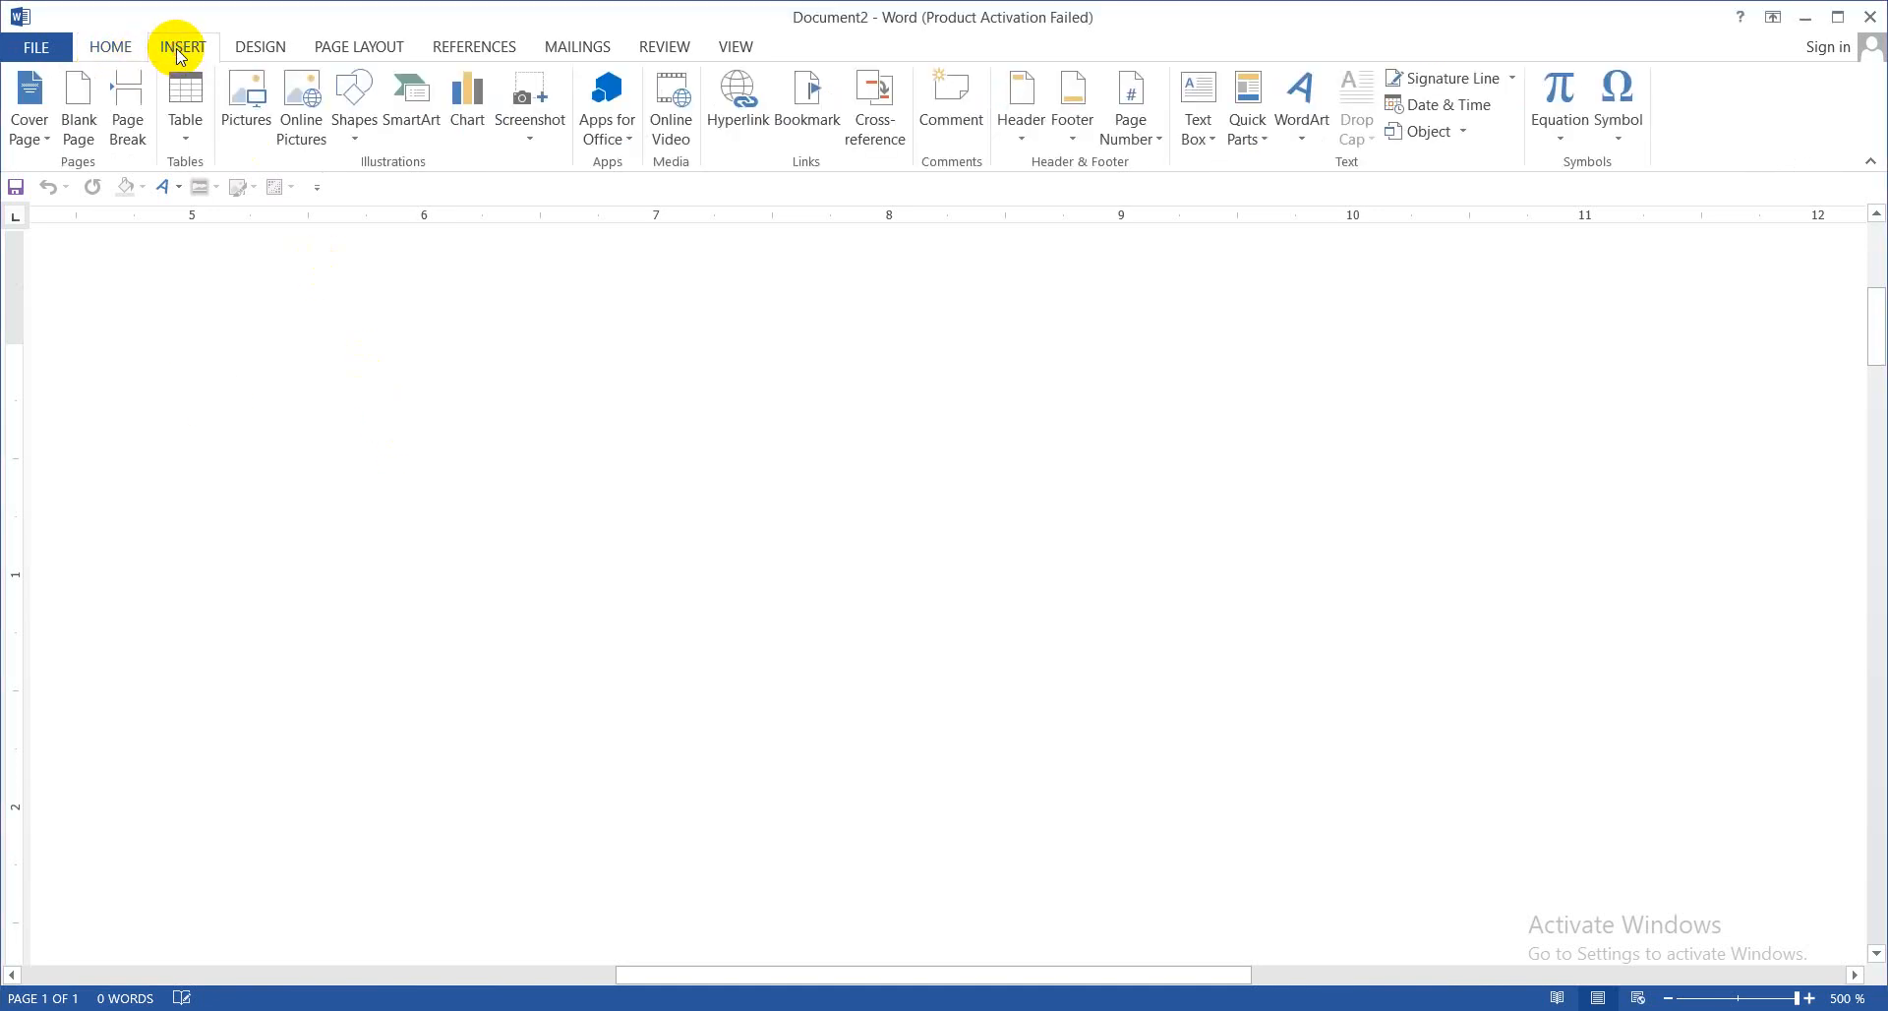
pyautogui.click(252, 118)
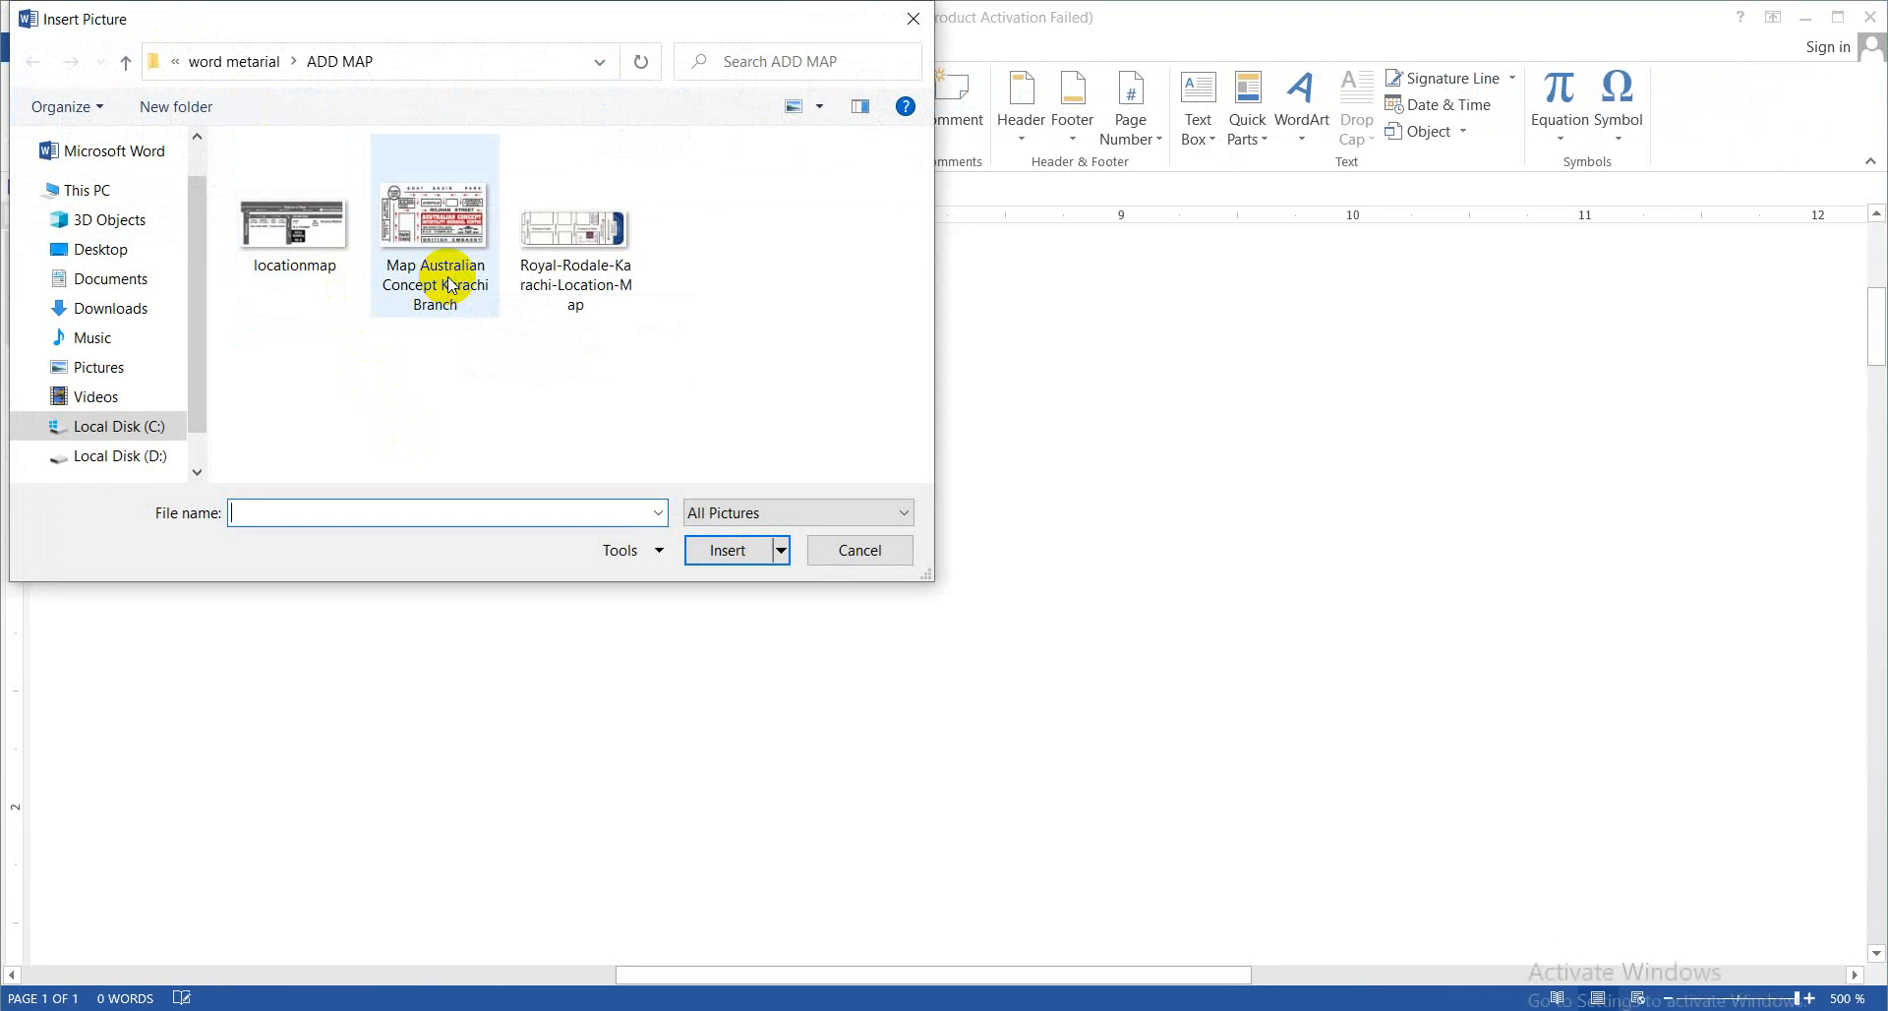
pyautogui.press('super+plus')
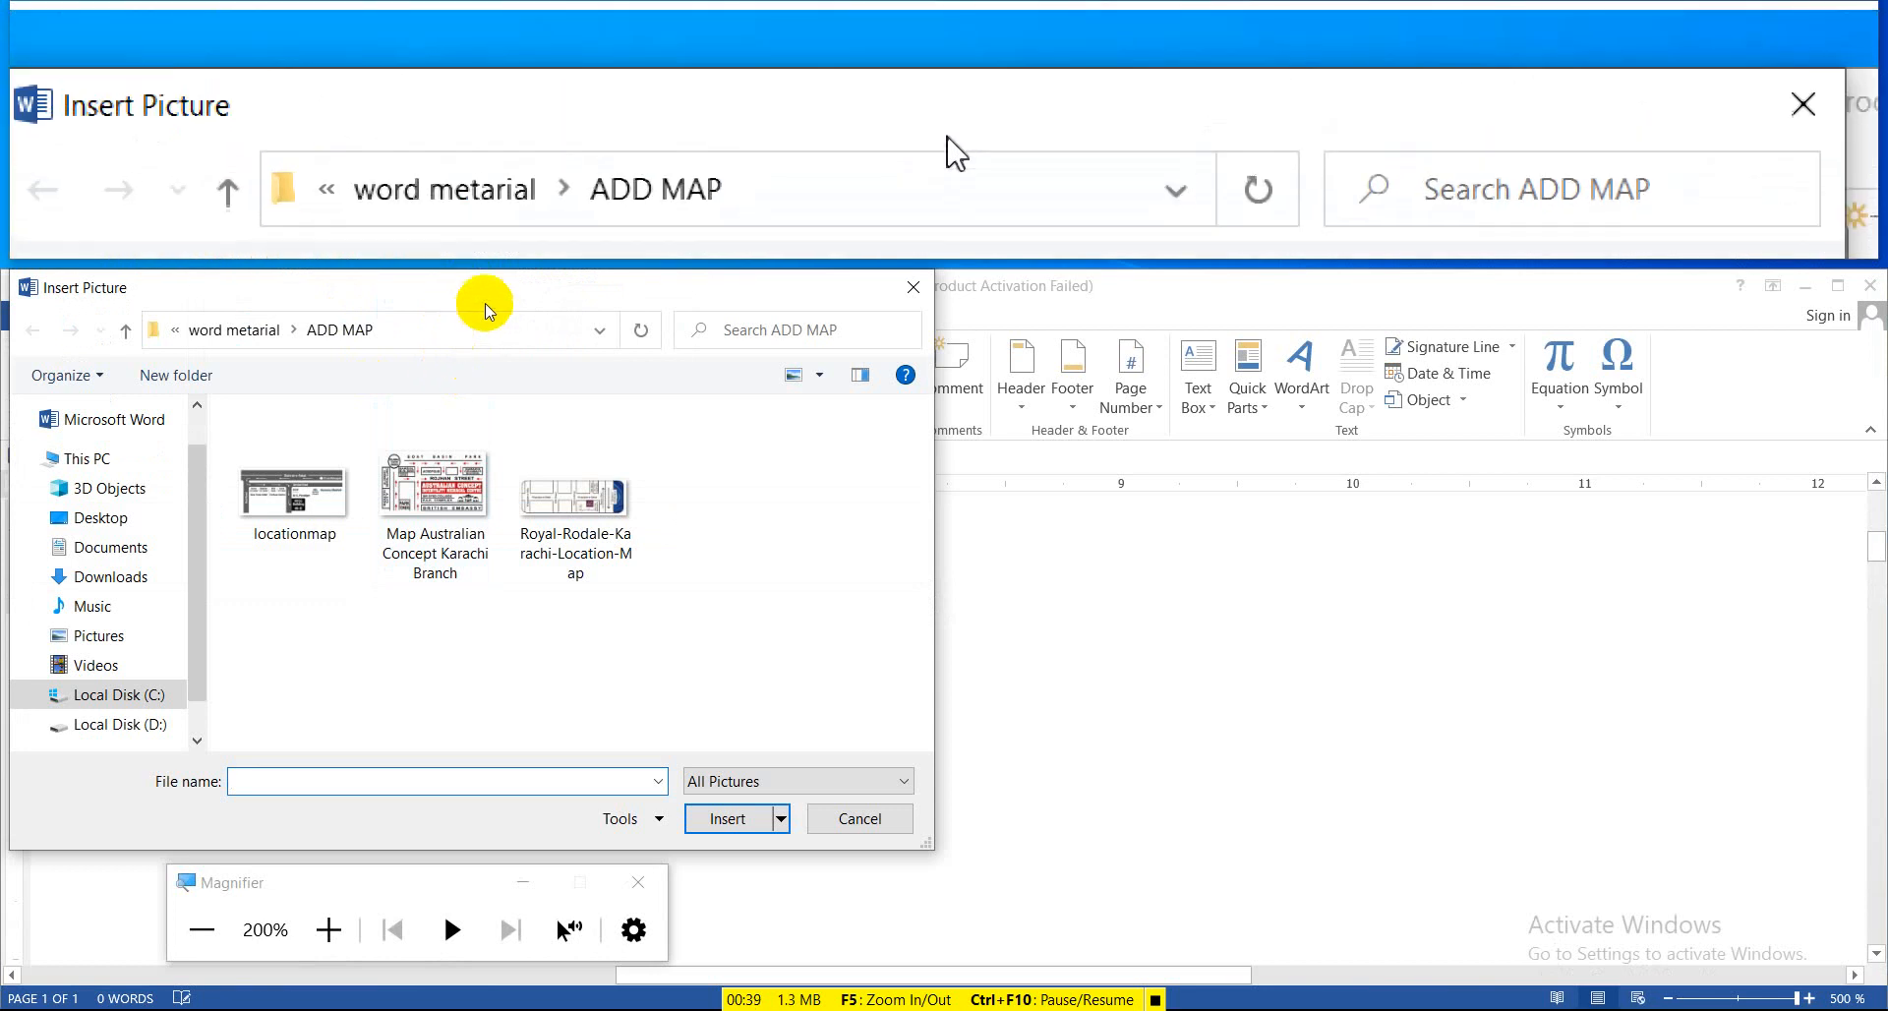
pyautogui.click(466, 504)
pyautogui.click(729, 833)
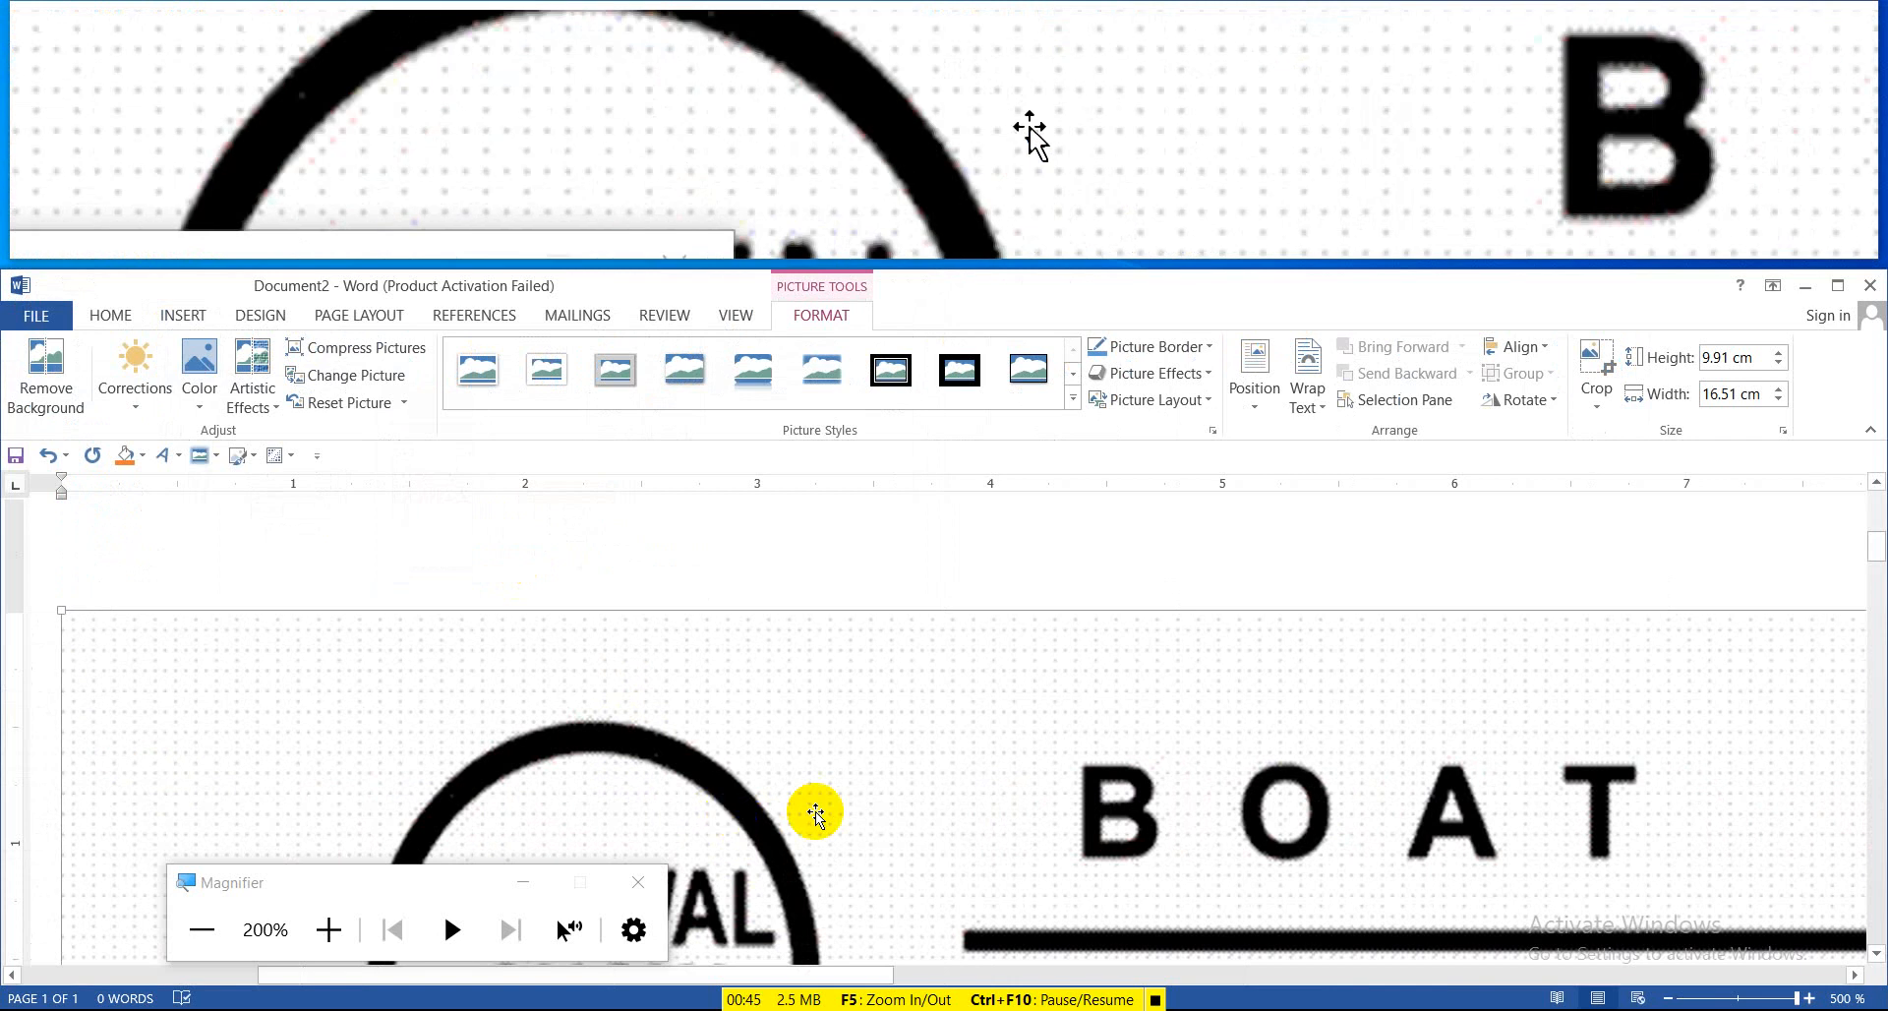
# Reset the Magnifier to 100%, close it, deselect the picture and expand the document window to fill the screen
pyautogui.press('super+minus')
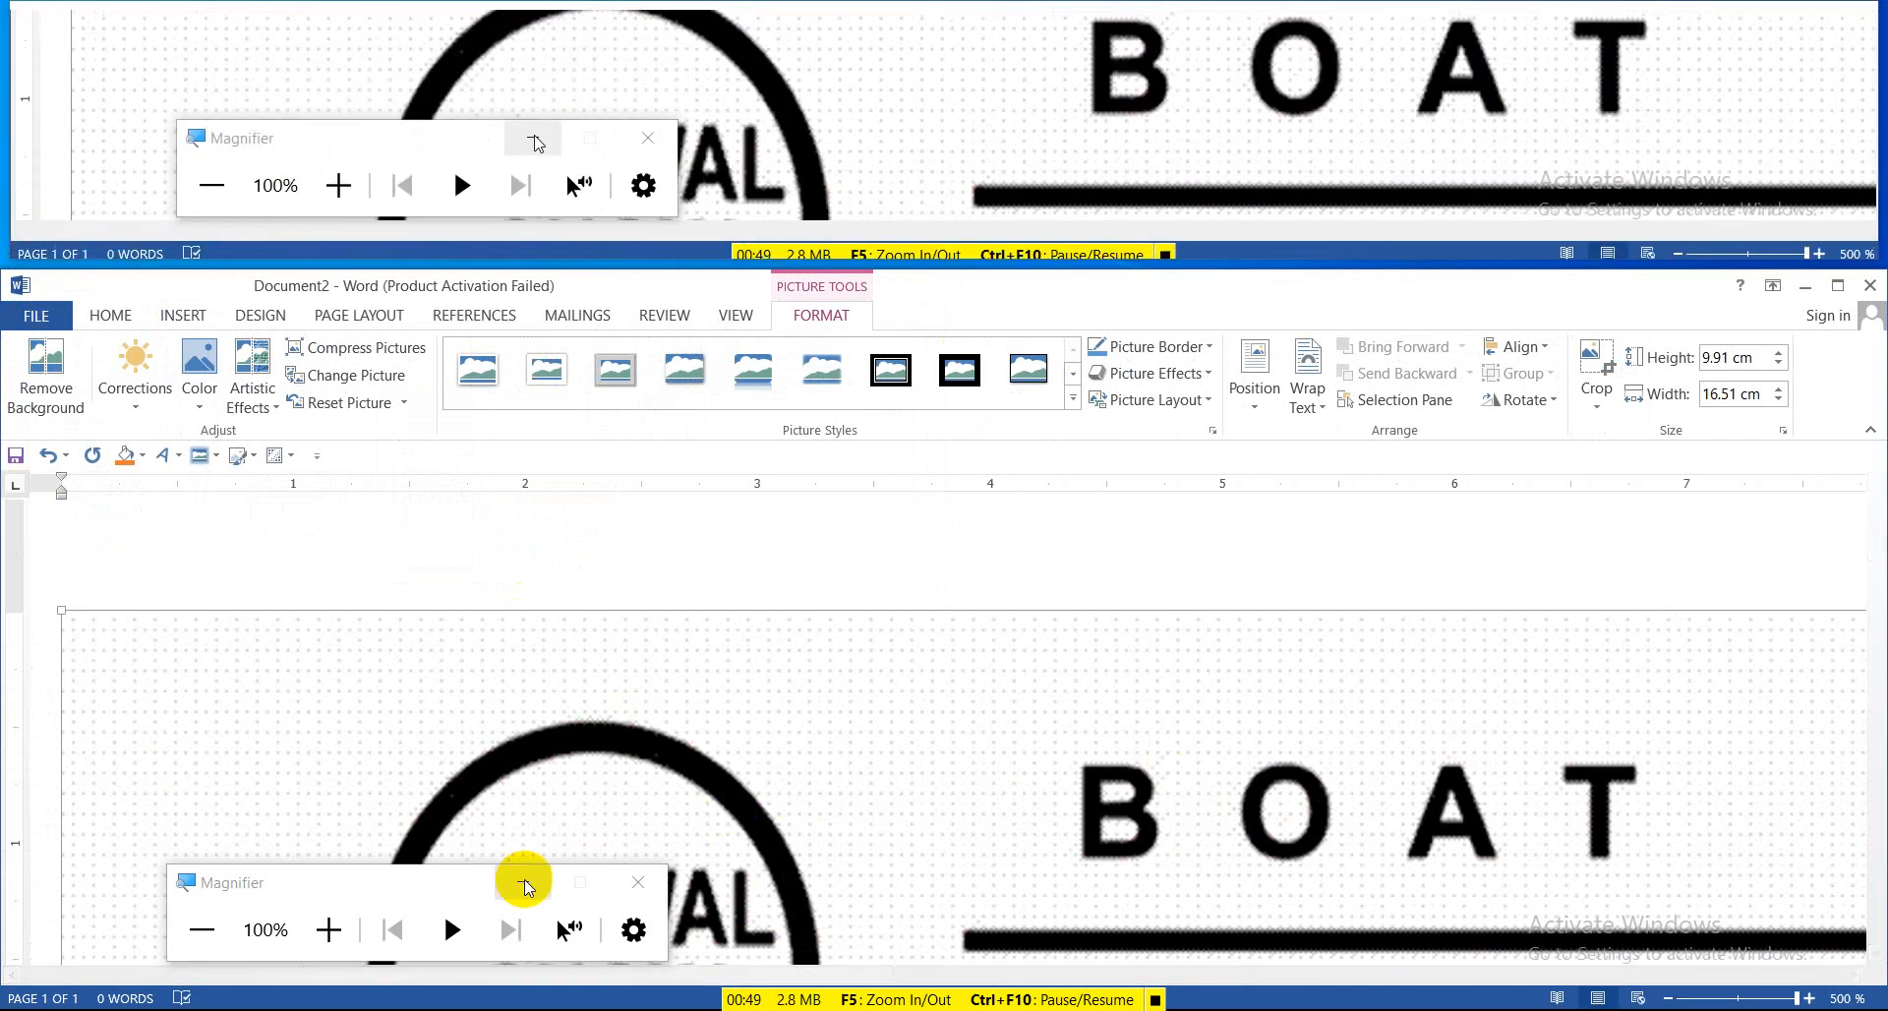
pyautogui.click(664, 889)
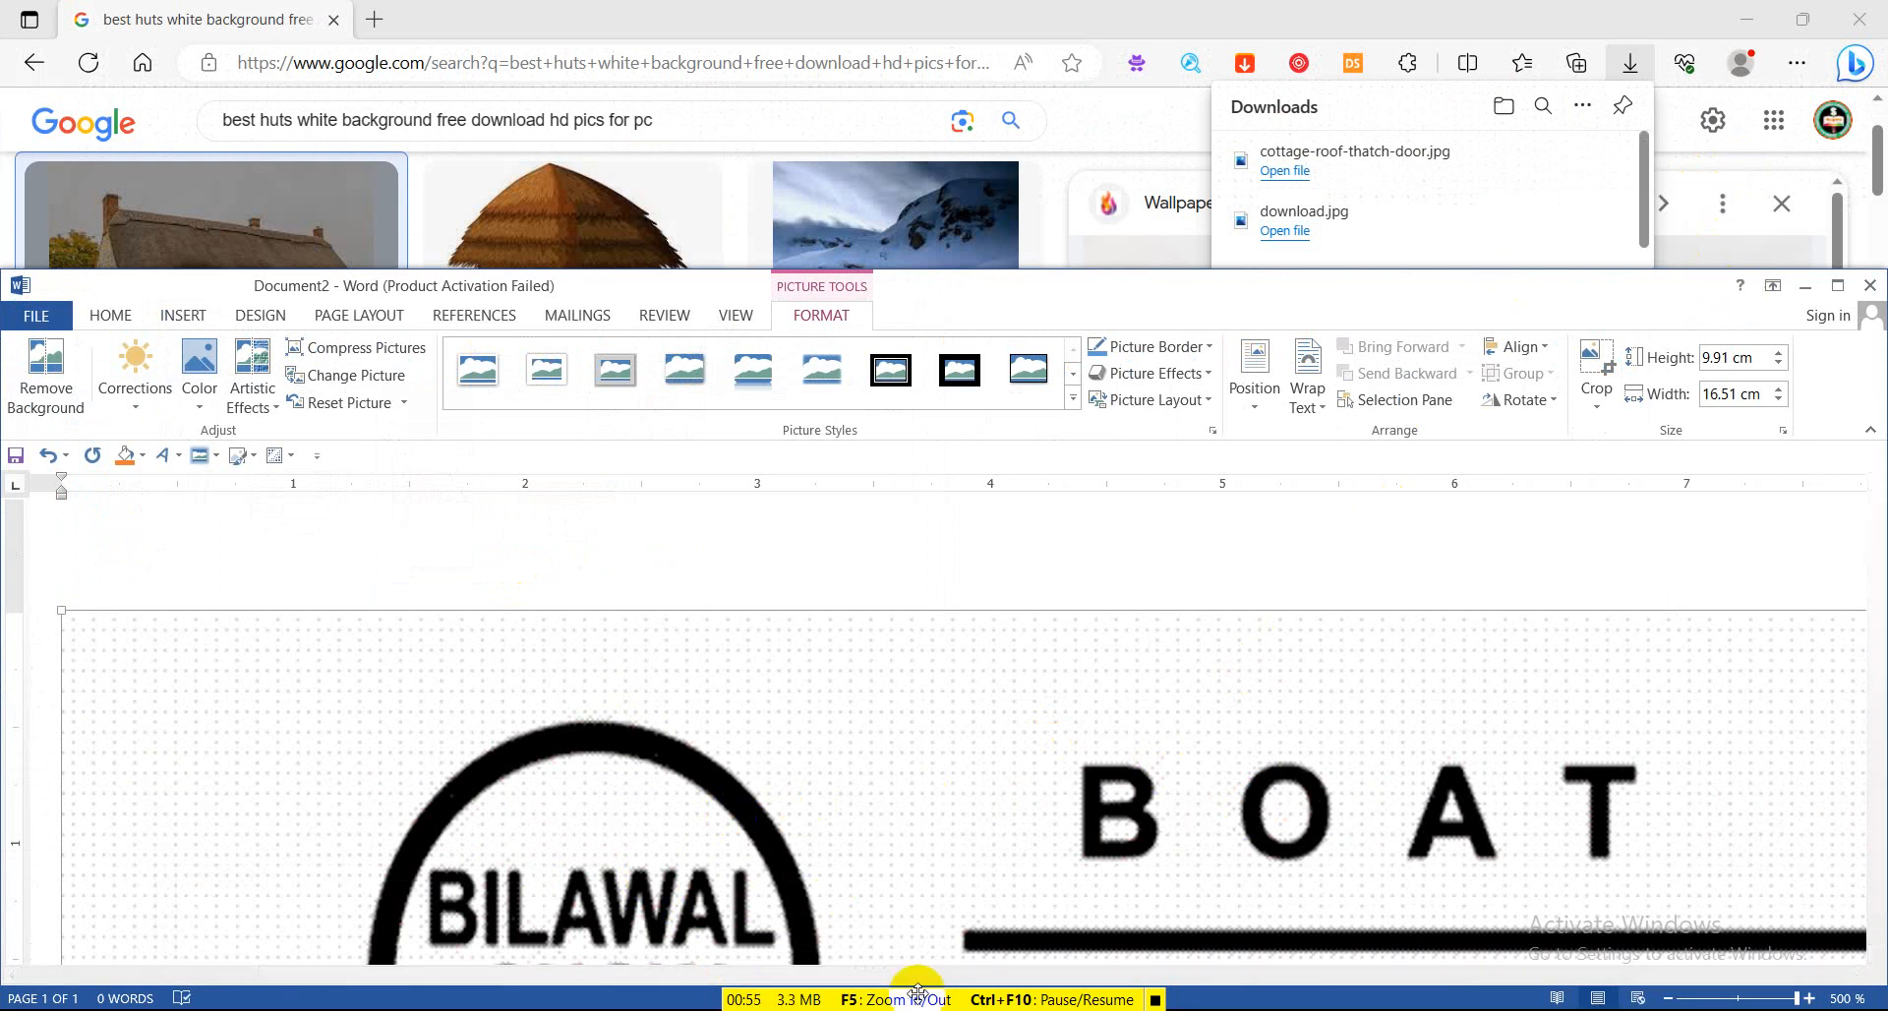
pyautogui.moveTo(620, 971)
pyautogui.mouseDown()
pyautogui.moveTo(588, 821)
pyautogui.moveTo(657, 954)
pyautogui.mouseUp()
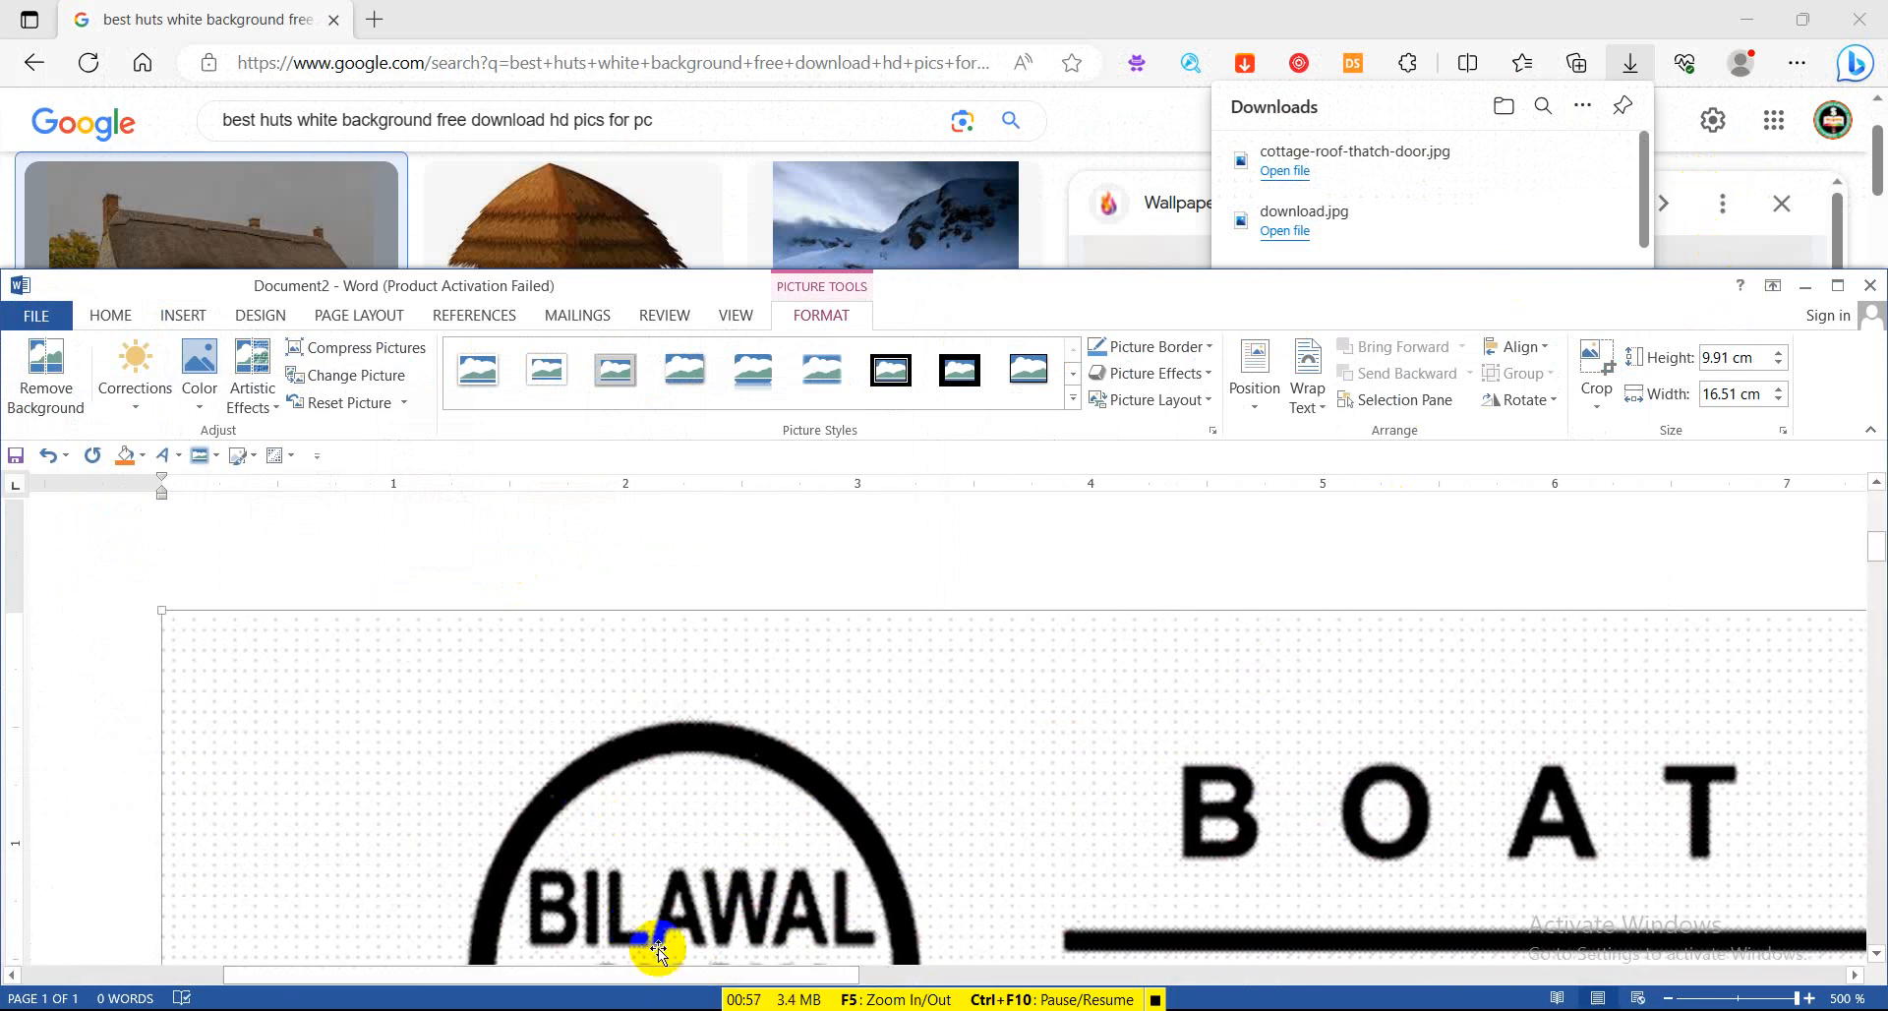
pyautogui.click(659, 949)
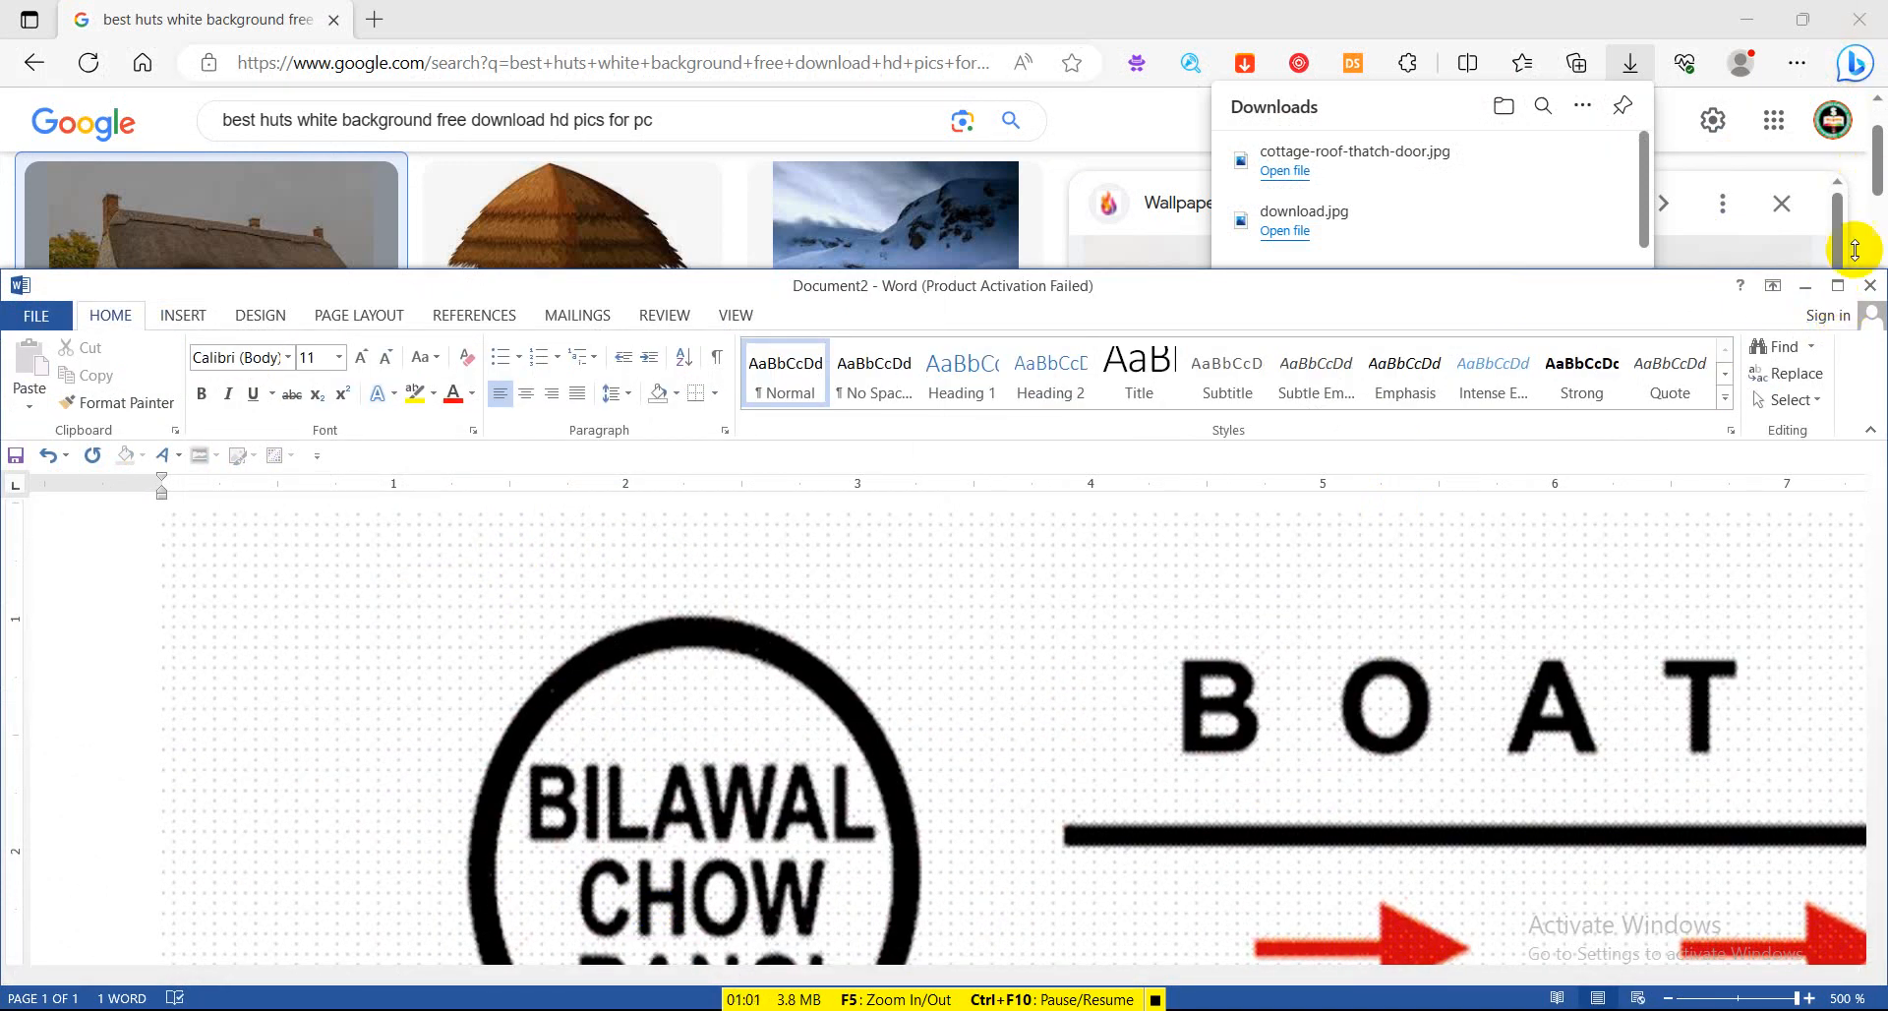
pyautogui.moveTo(1453, 286); pyautogui.dragTo(1702, 33)
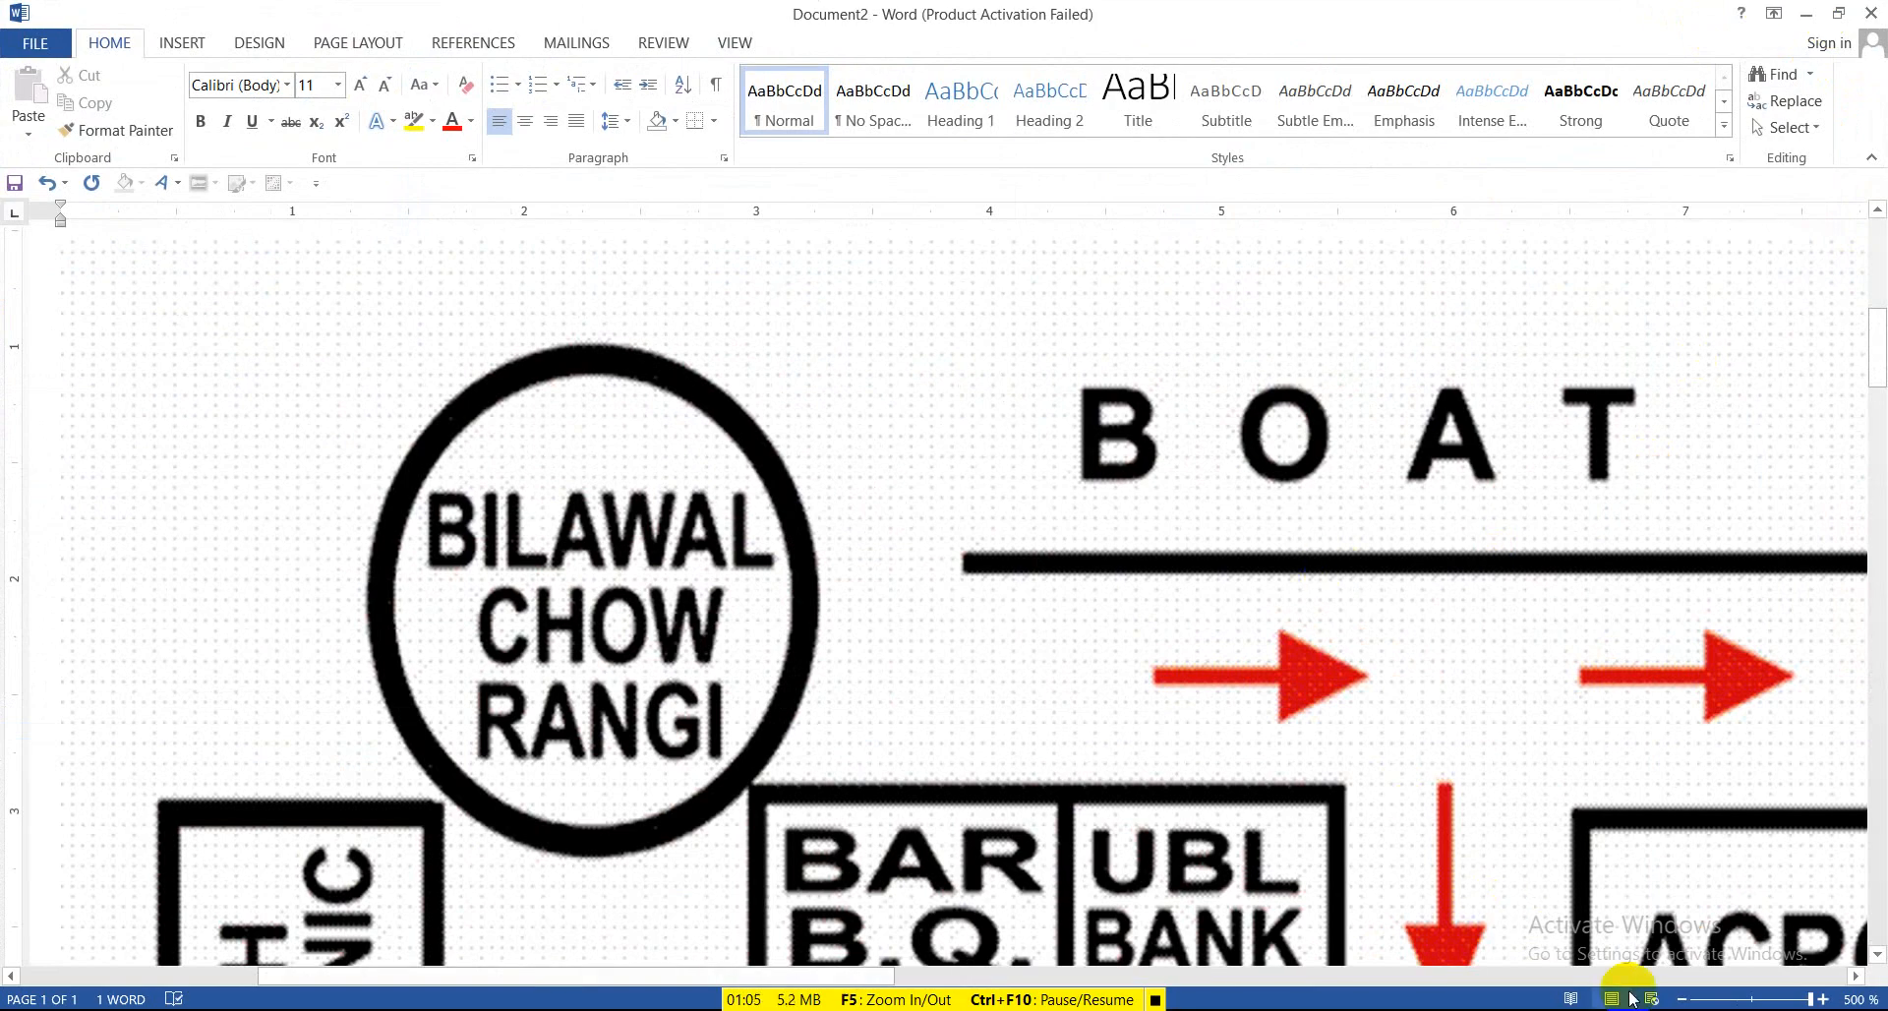
# Zoom the document out to 160% to examine the whole inserted map
pyautogui.click(1682, 999)
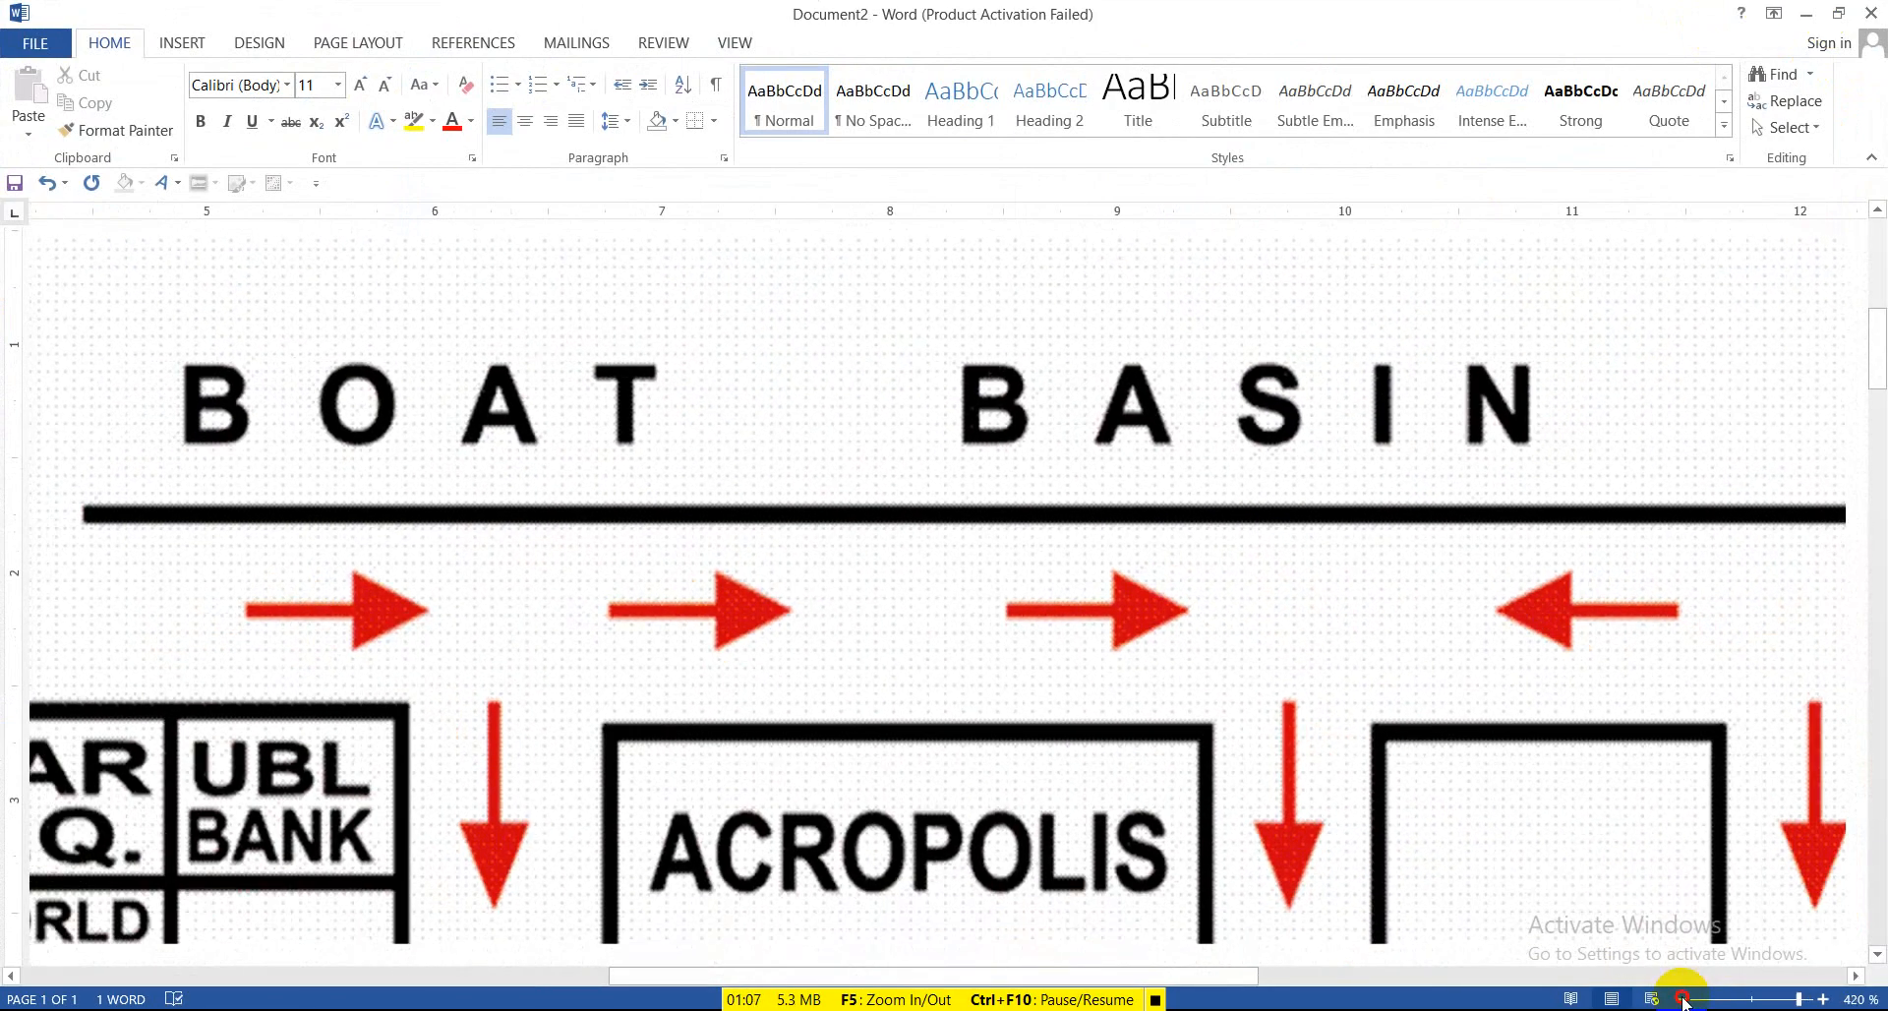
pyautogui.click(1682, 999)
pyautogui.click(1682, 999)
pyautogui.click(1682, 999)
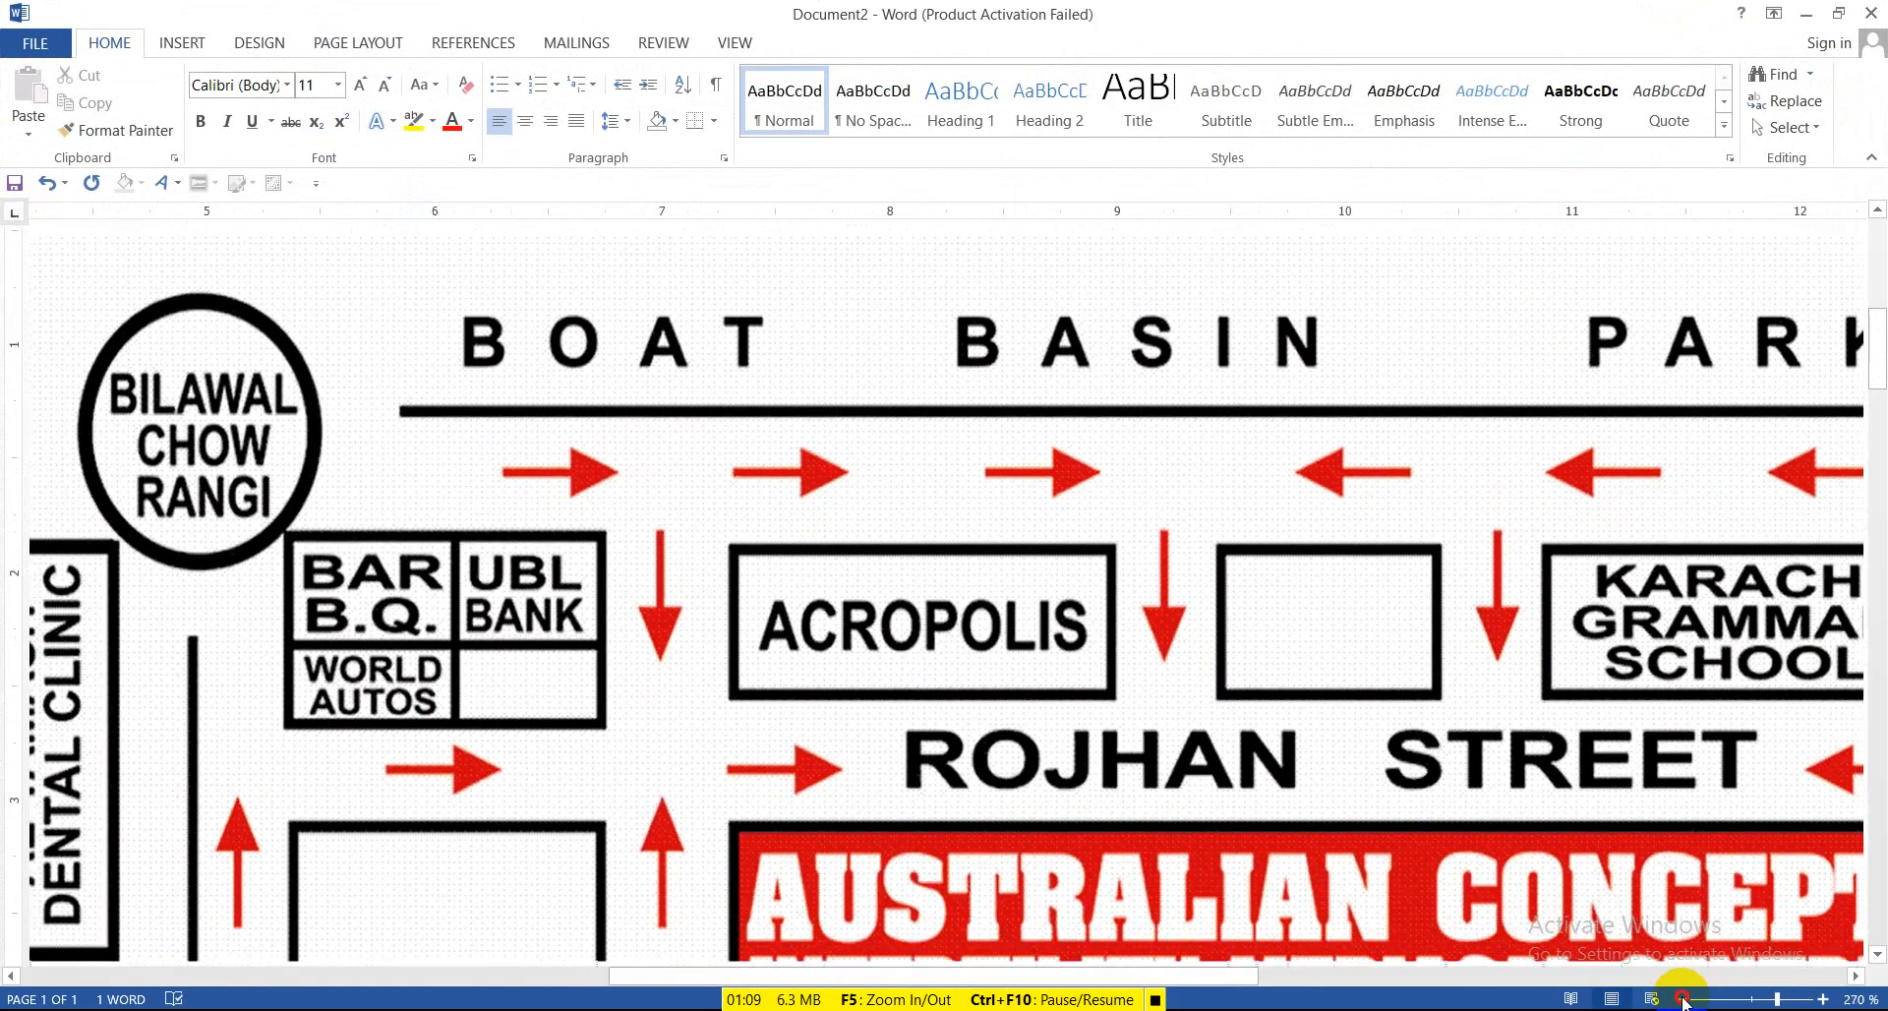
pyautogui.click(1682, 999)
pyautogui.click(1683, 999)
pyautogui.click(1682, 999)
pyautogui.click(1683, 999)
pyautogui.click(1683, 999)
pyautogui.click(1682, 999)
pyautogui.click(1683, 999)
pyautogui.click(1683, 999)
pyautogui.click(1682, 999)
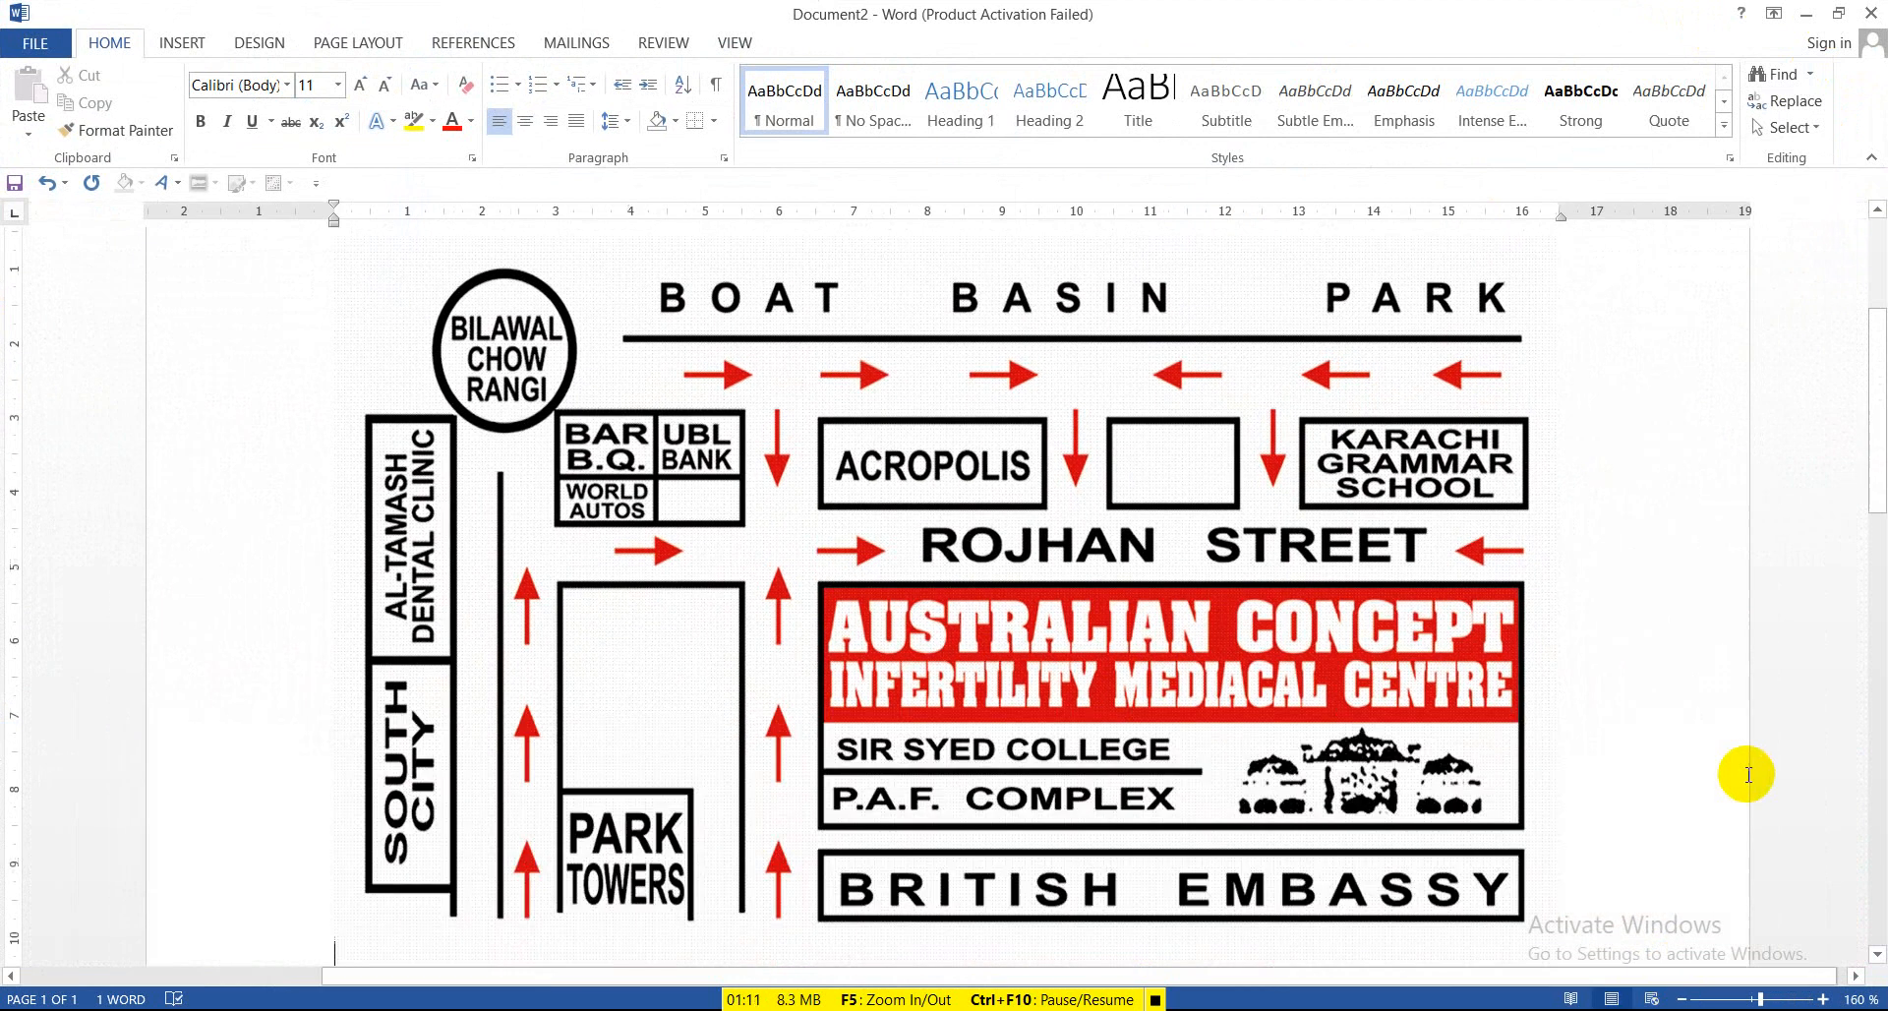
# Add empty lines below the map to start a second page, and show both pages side by side at 80% zoom
pyautogui.click(1649, 653)
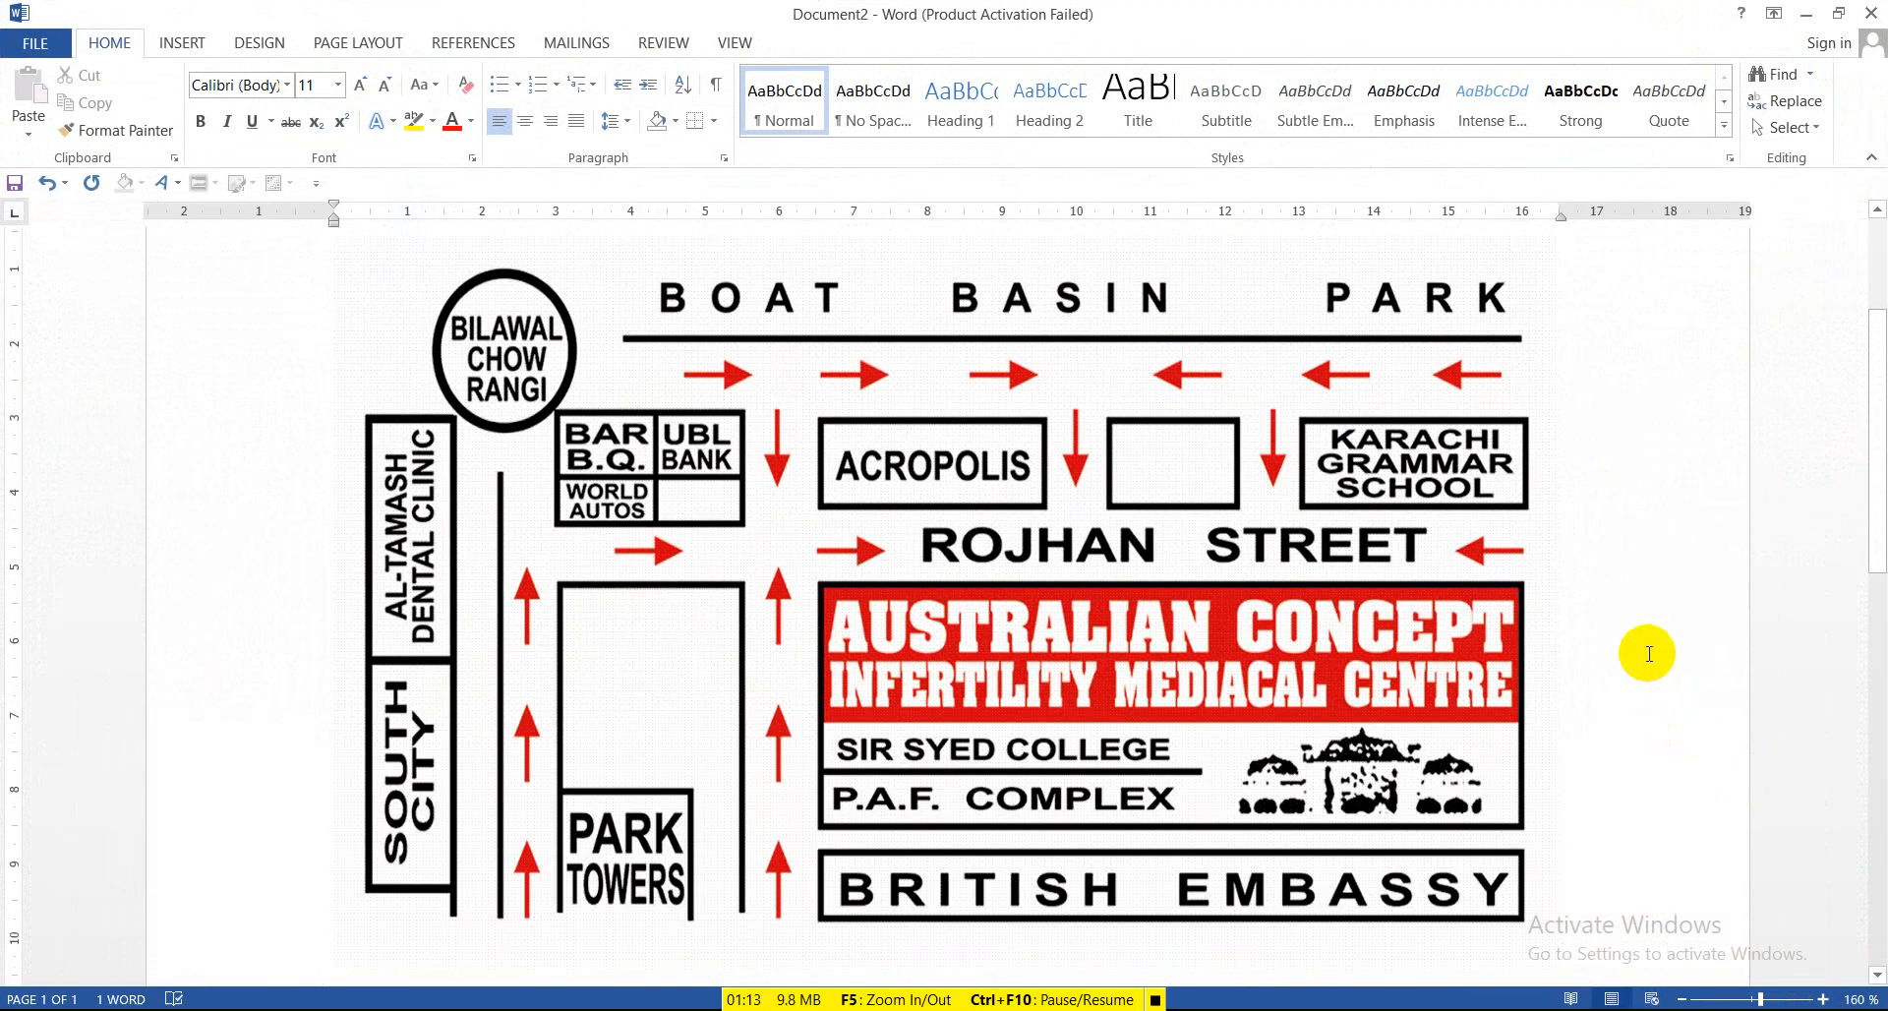
pyautogui.press('Return')
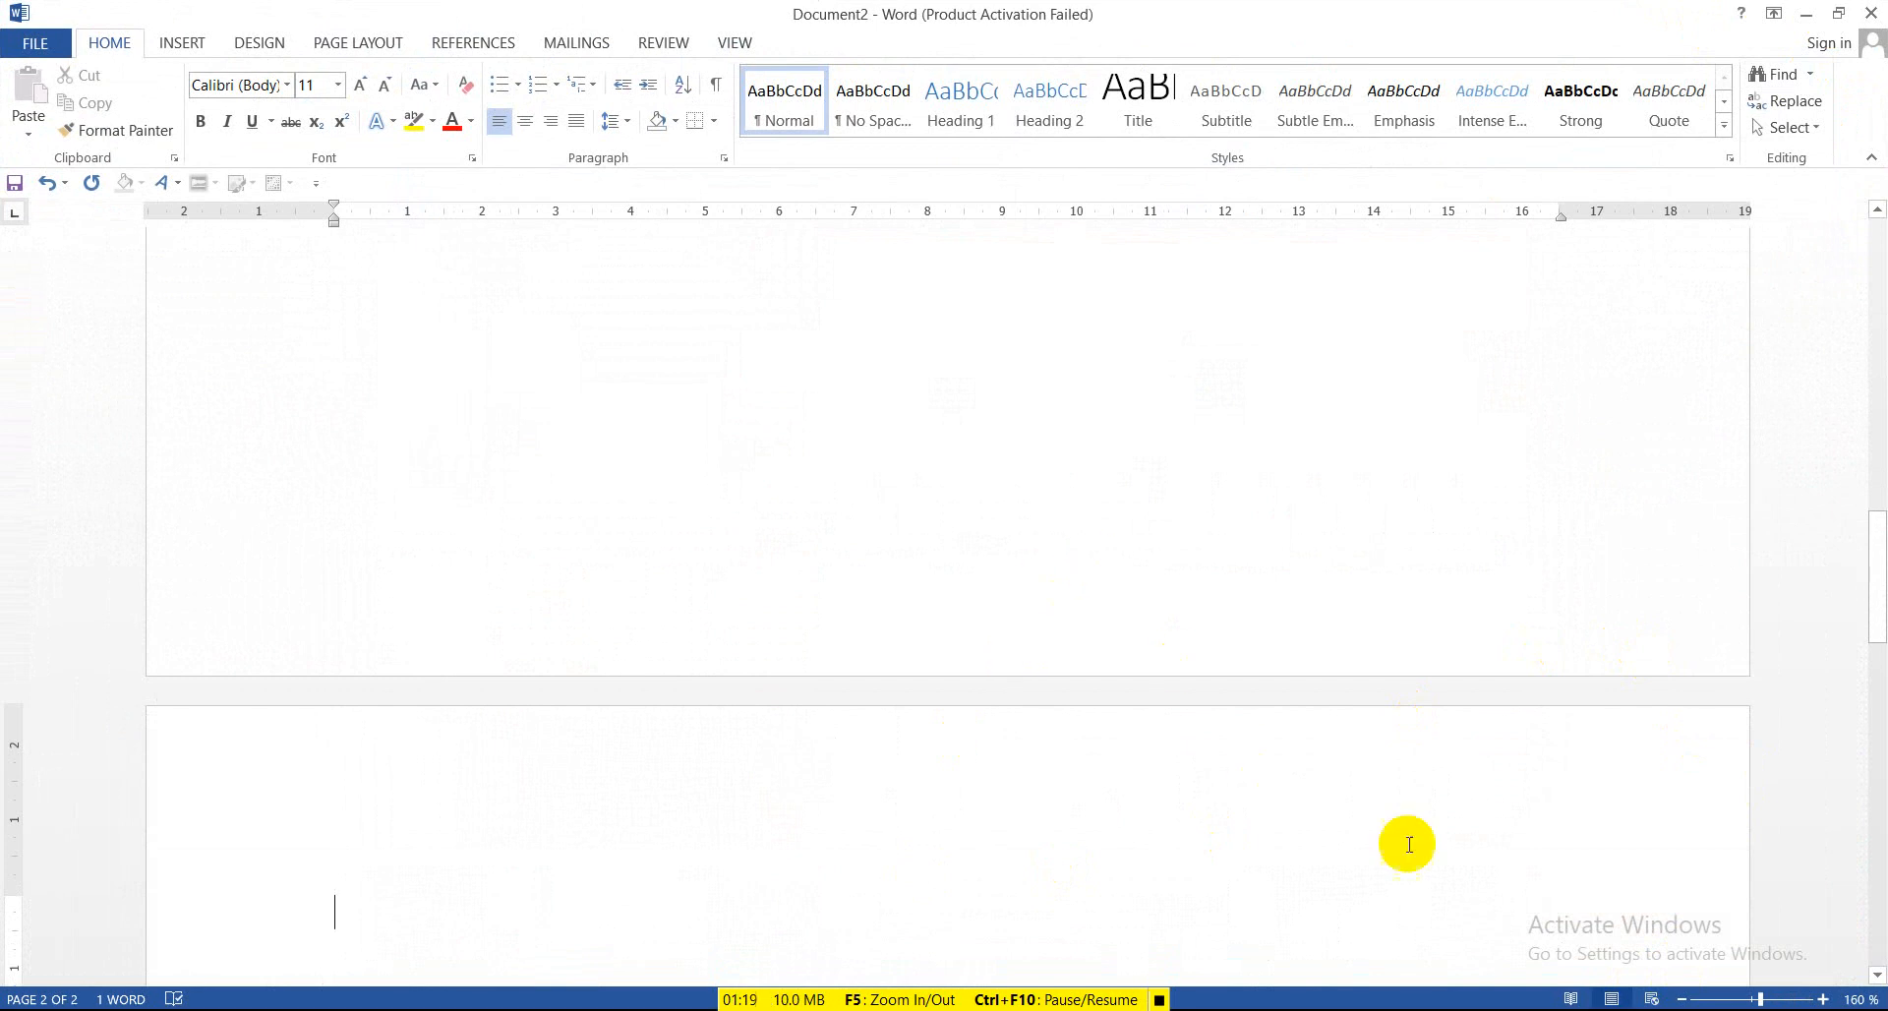
pyautogui.click(740, 43)
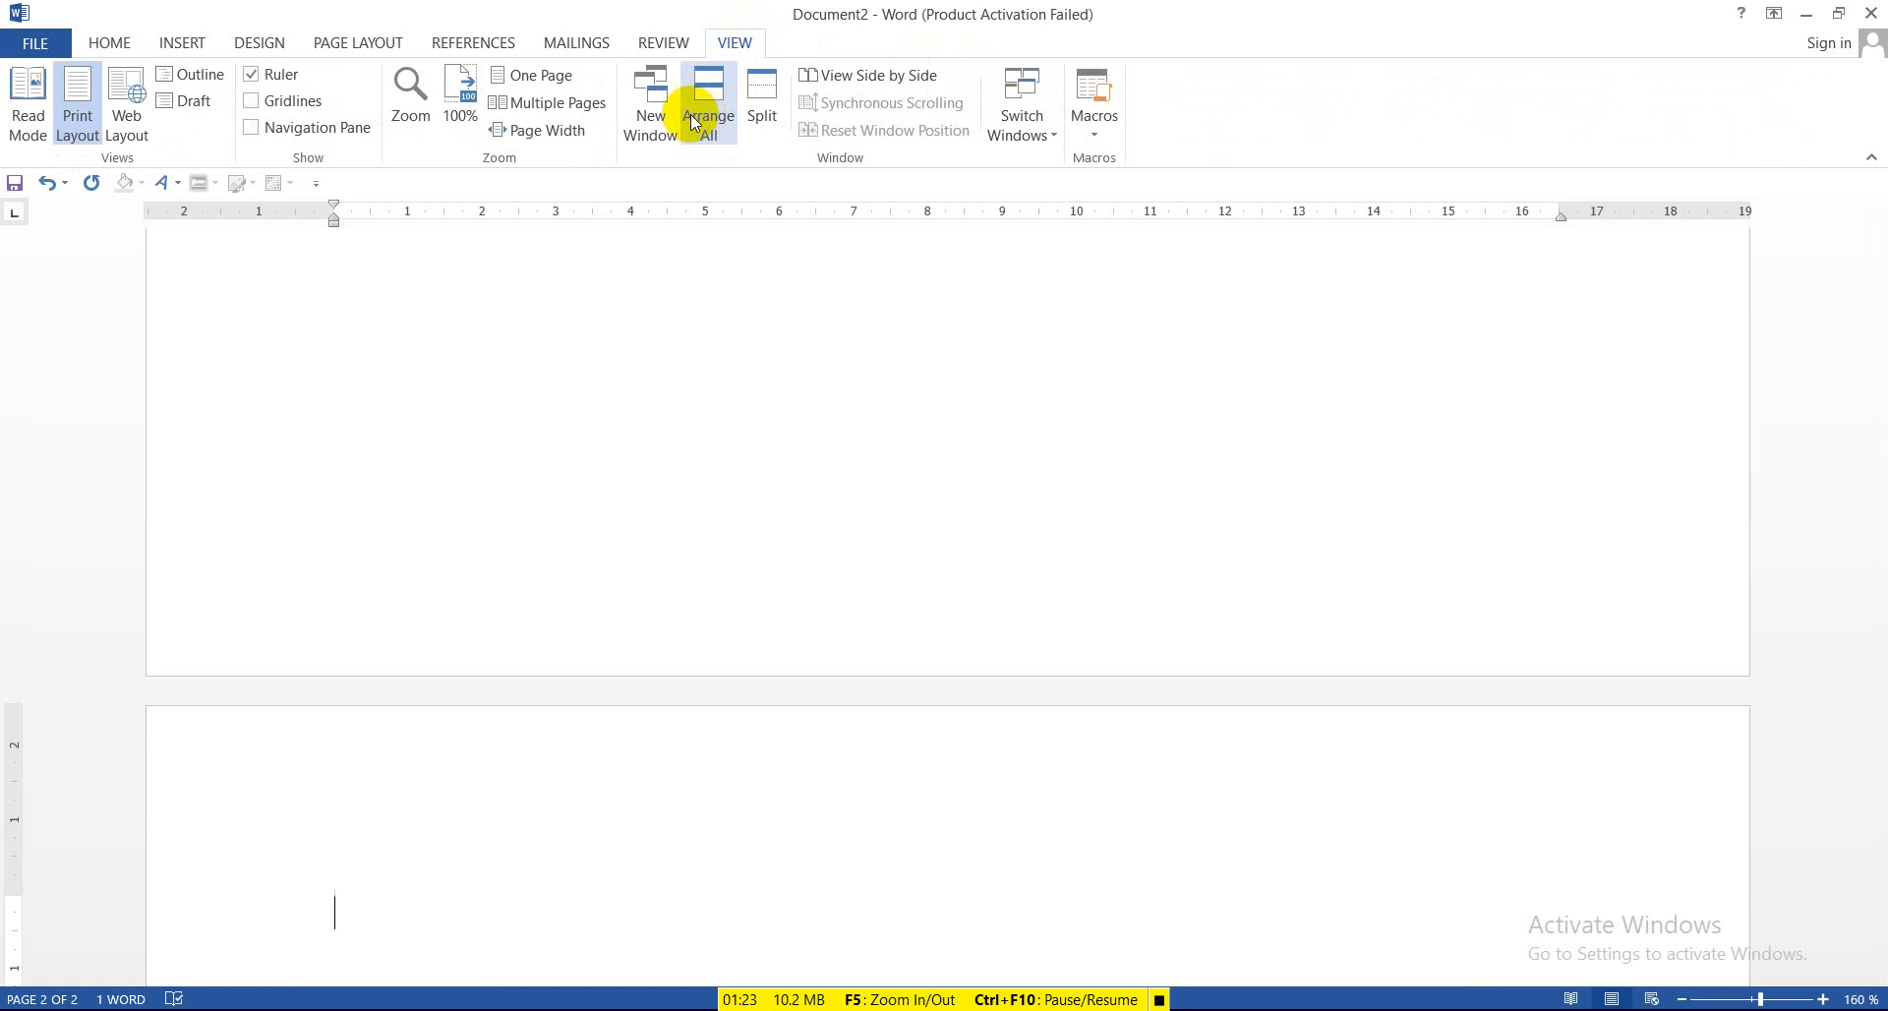
pyautogui.click(599, 103)
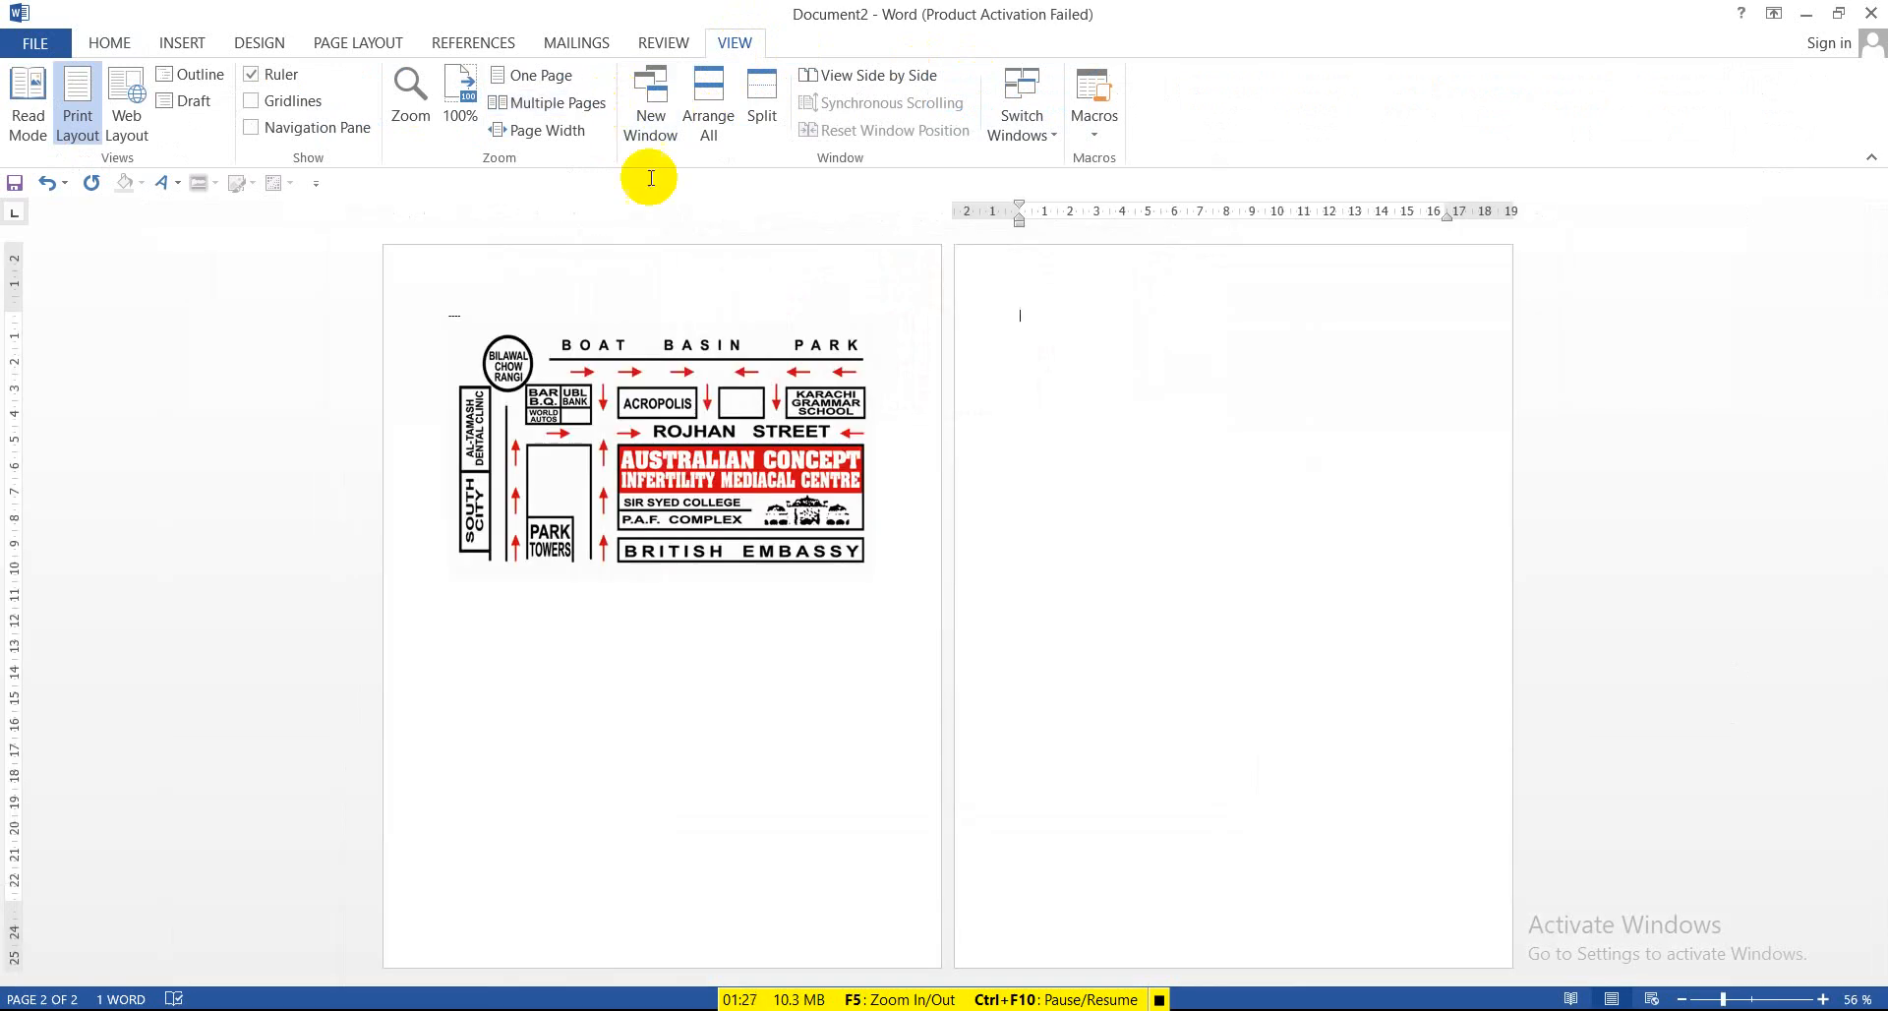
pyautogui.click(1822, 998)
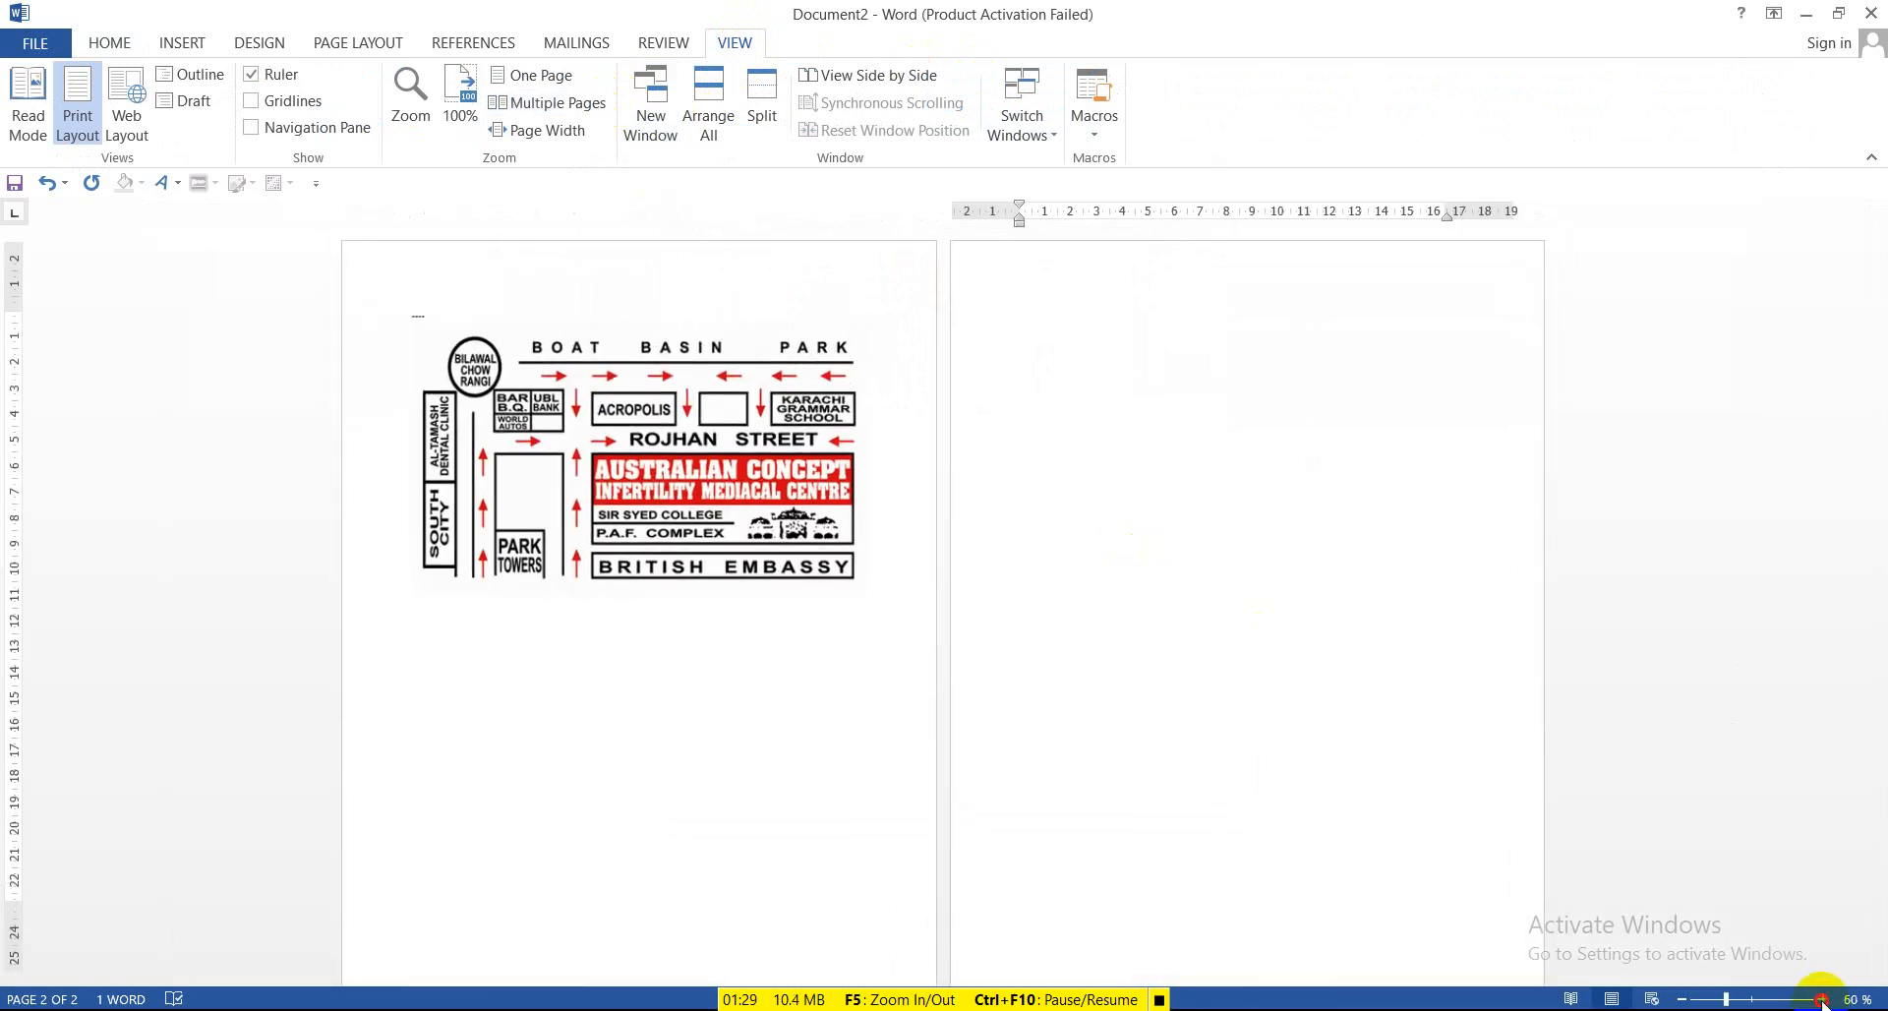
pyautogui.click(1822, 998)
pyautogui.click(1822, 998)
pyautogui.click(1821, 999)
pyautogui.click(1680, 998)
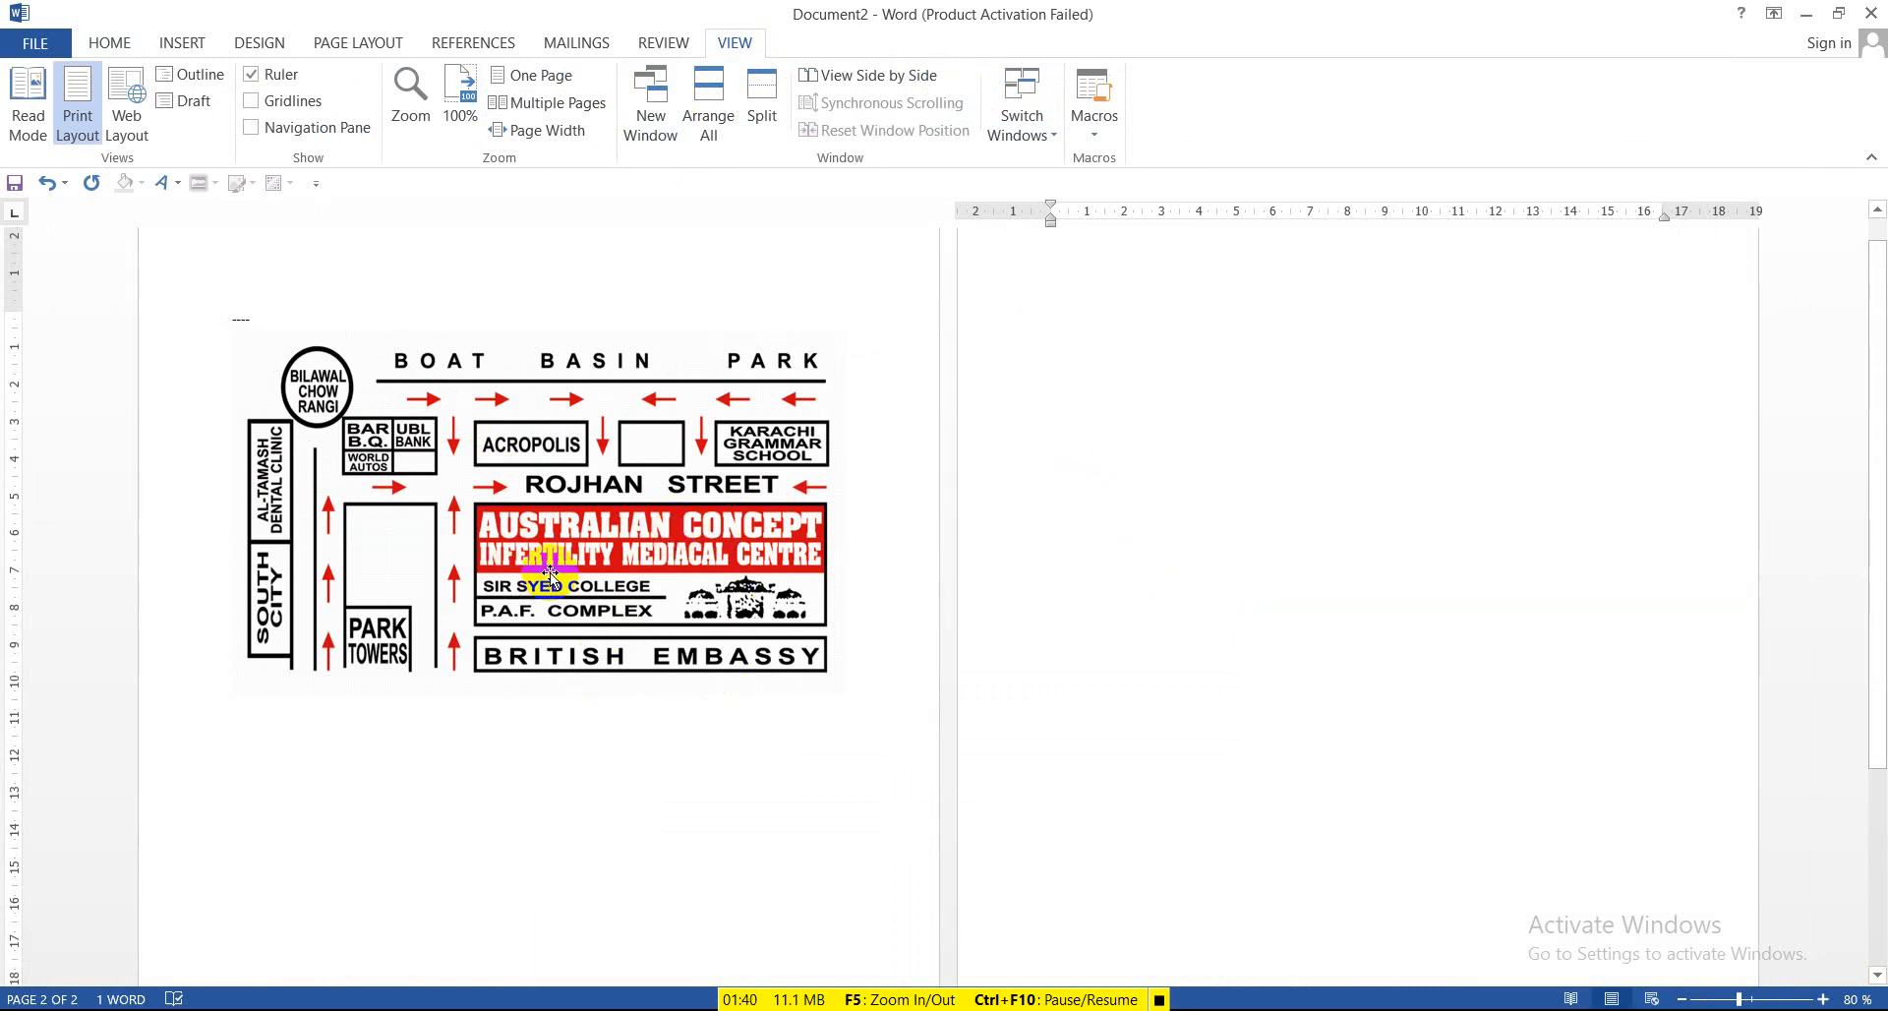
# Draw a text box on the blank second page and stretch it to about 5.48 cm high and 10.08 cm wide
pyautogui.click(179, 42)
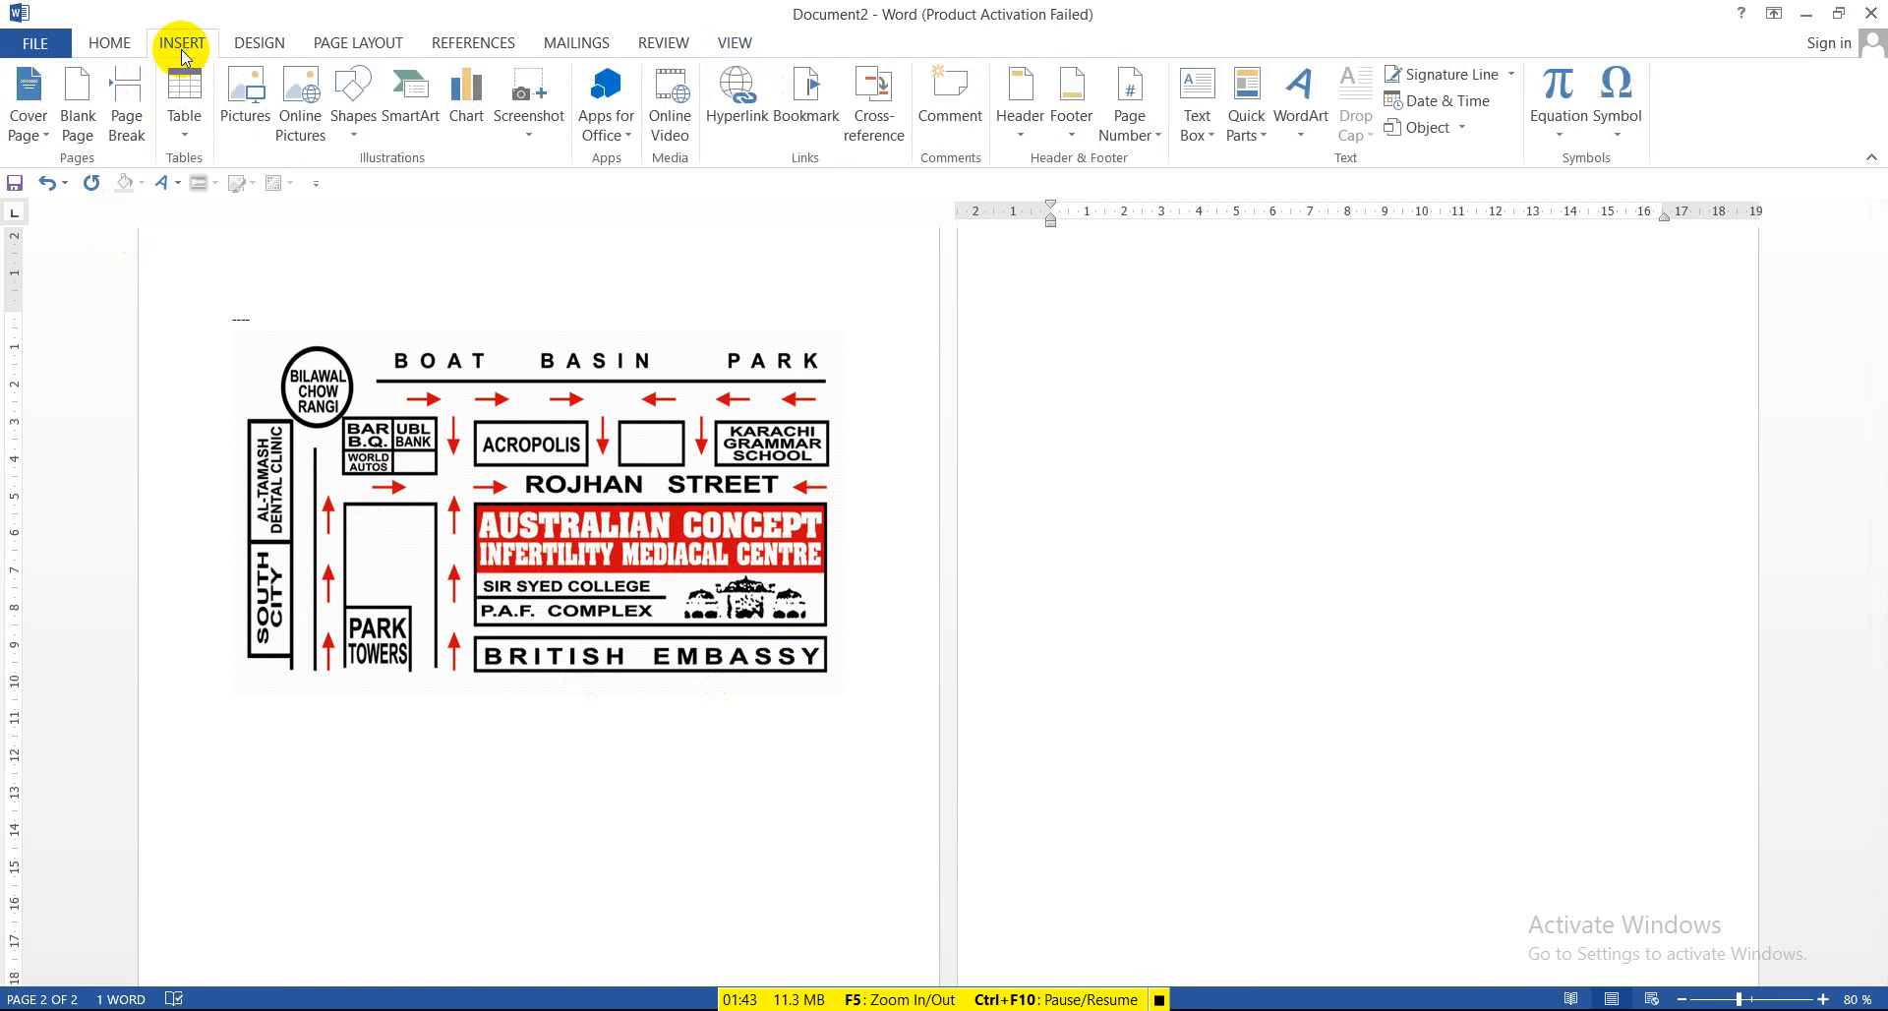
pyautogui.click(352, 138)
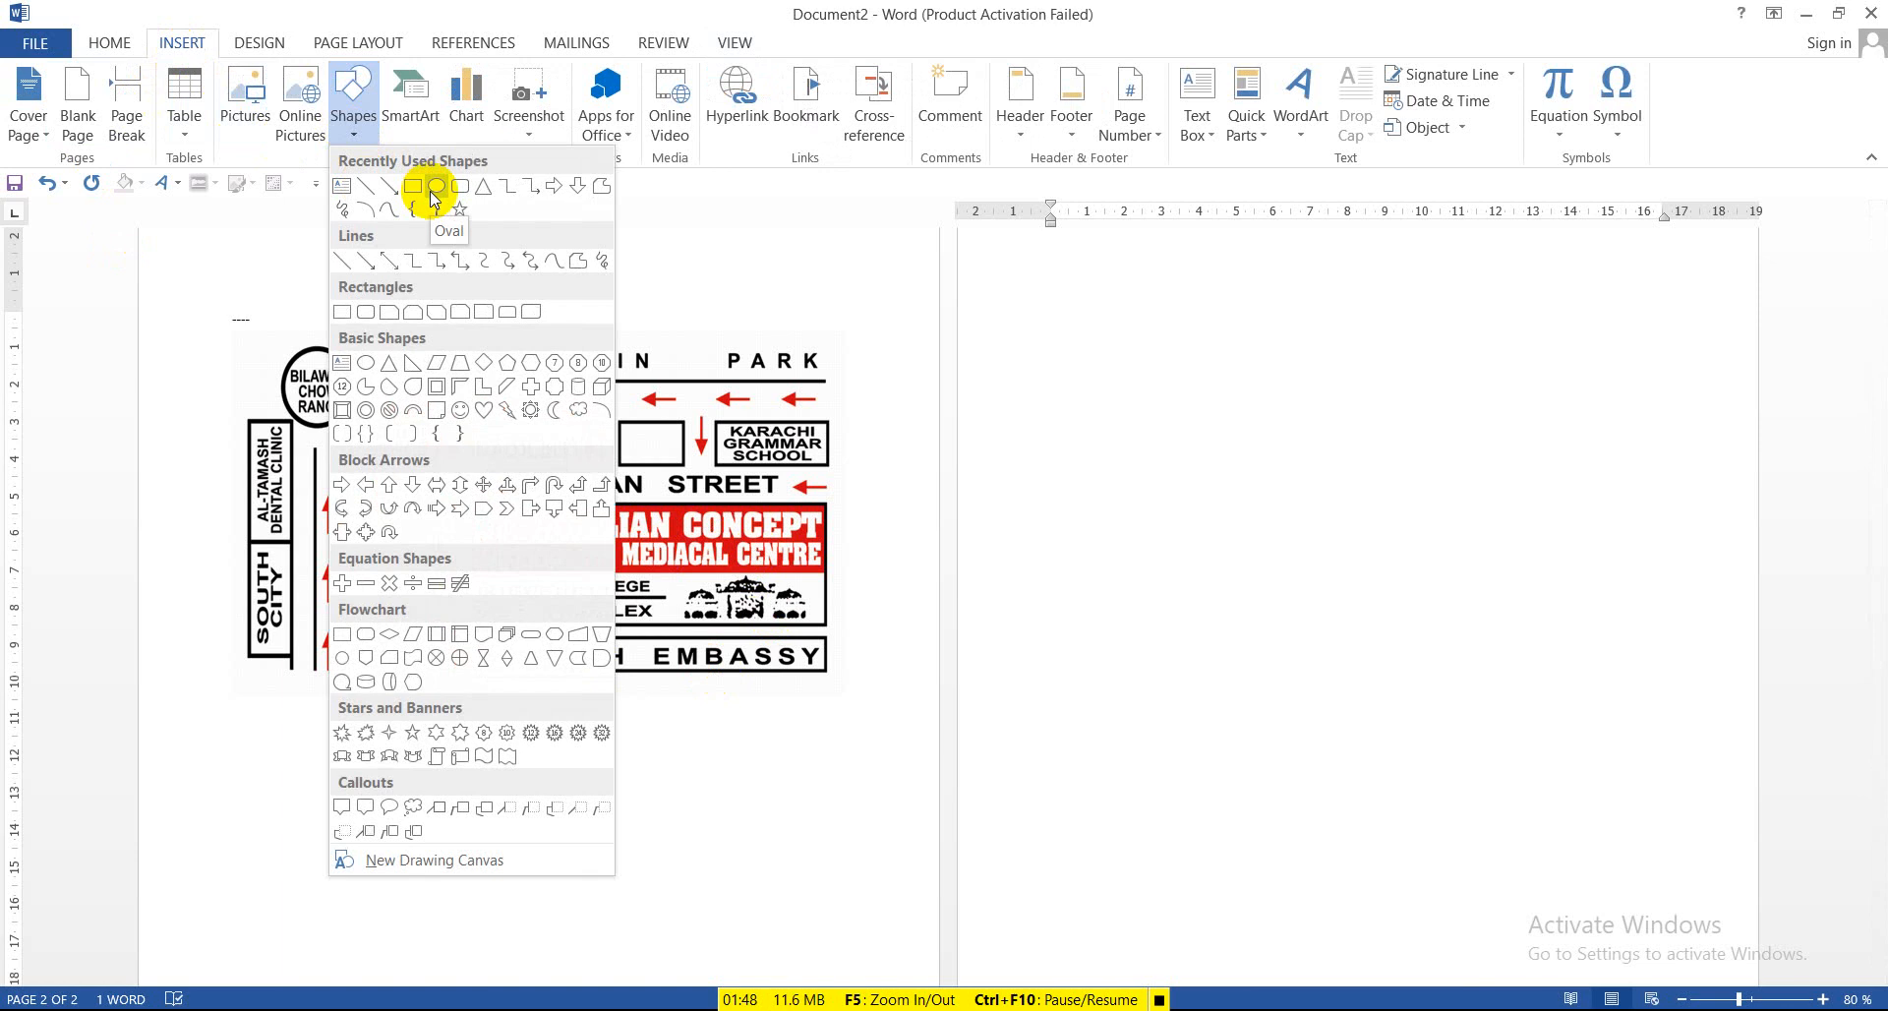
pyautogui.click(342, 186)
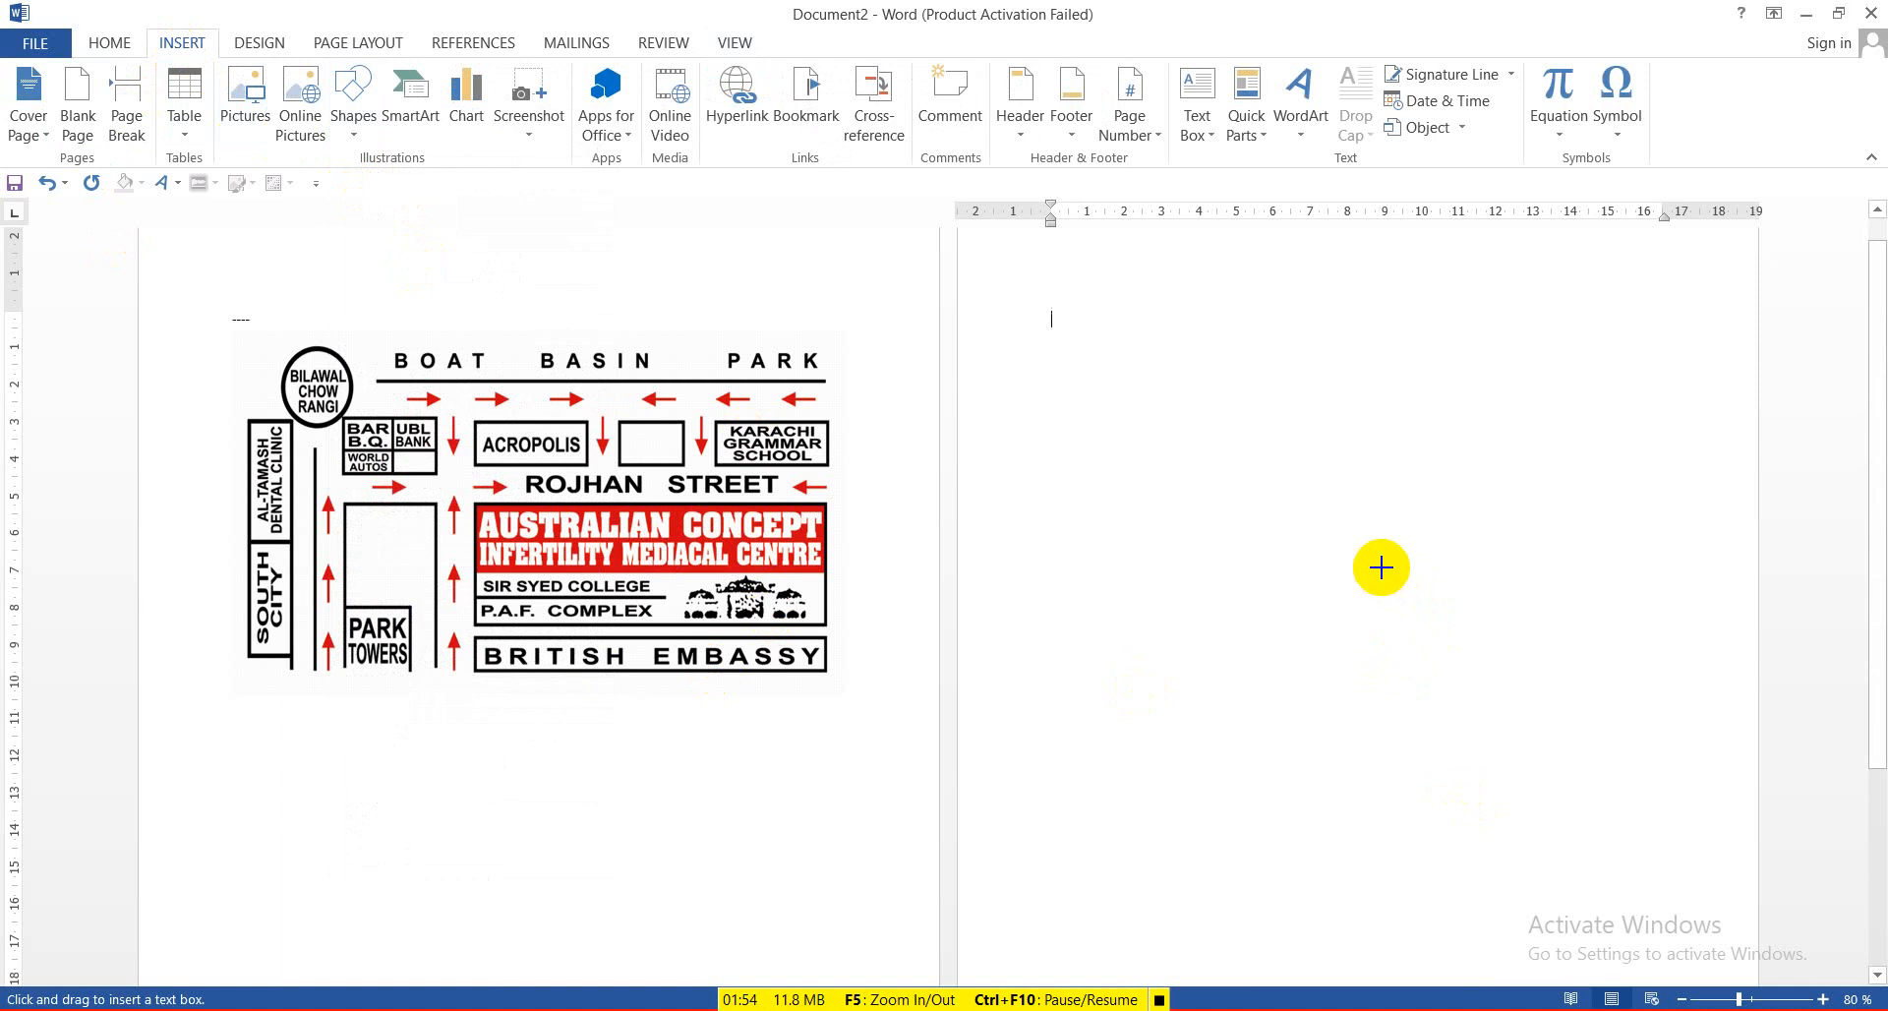
pyautogui.moveTo(1368, 557)
pyautogui.mouseDown()
pyautogui.moveTo(1710, 758)
pyautogui.moveTo(1727, 748)
pyautogui.mouseUp()
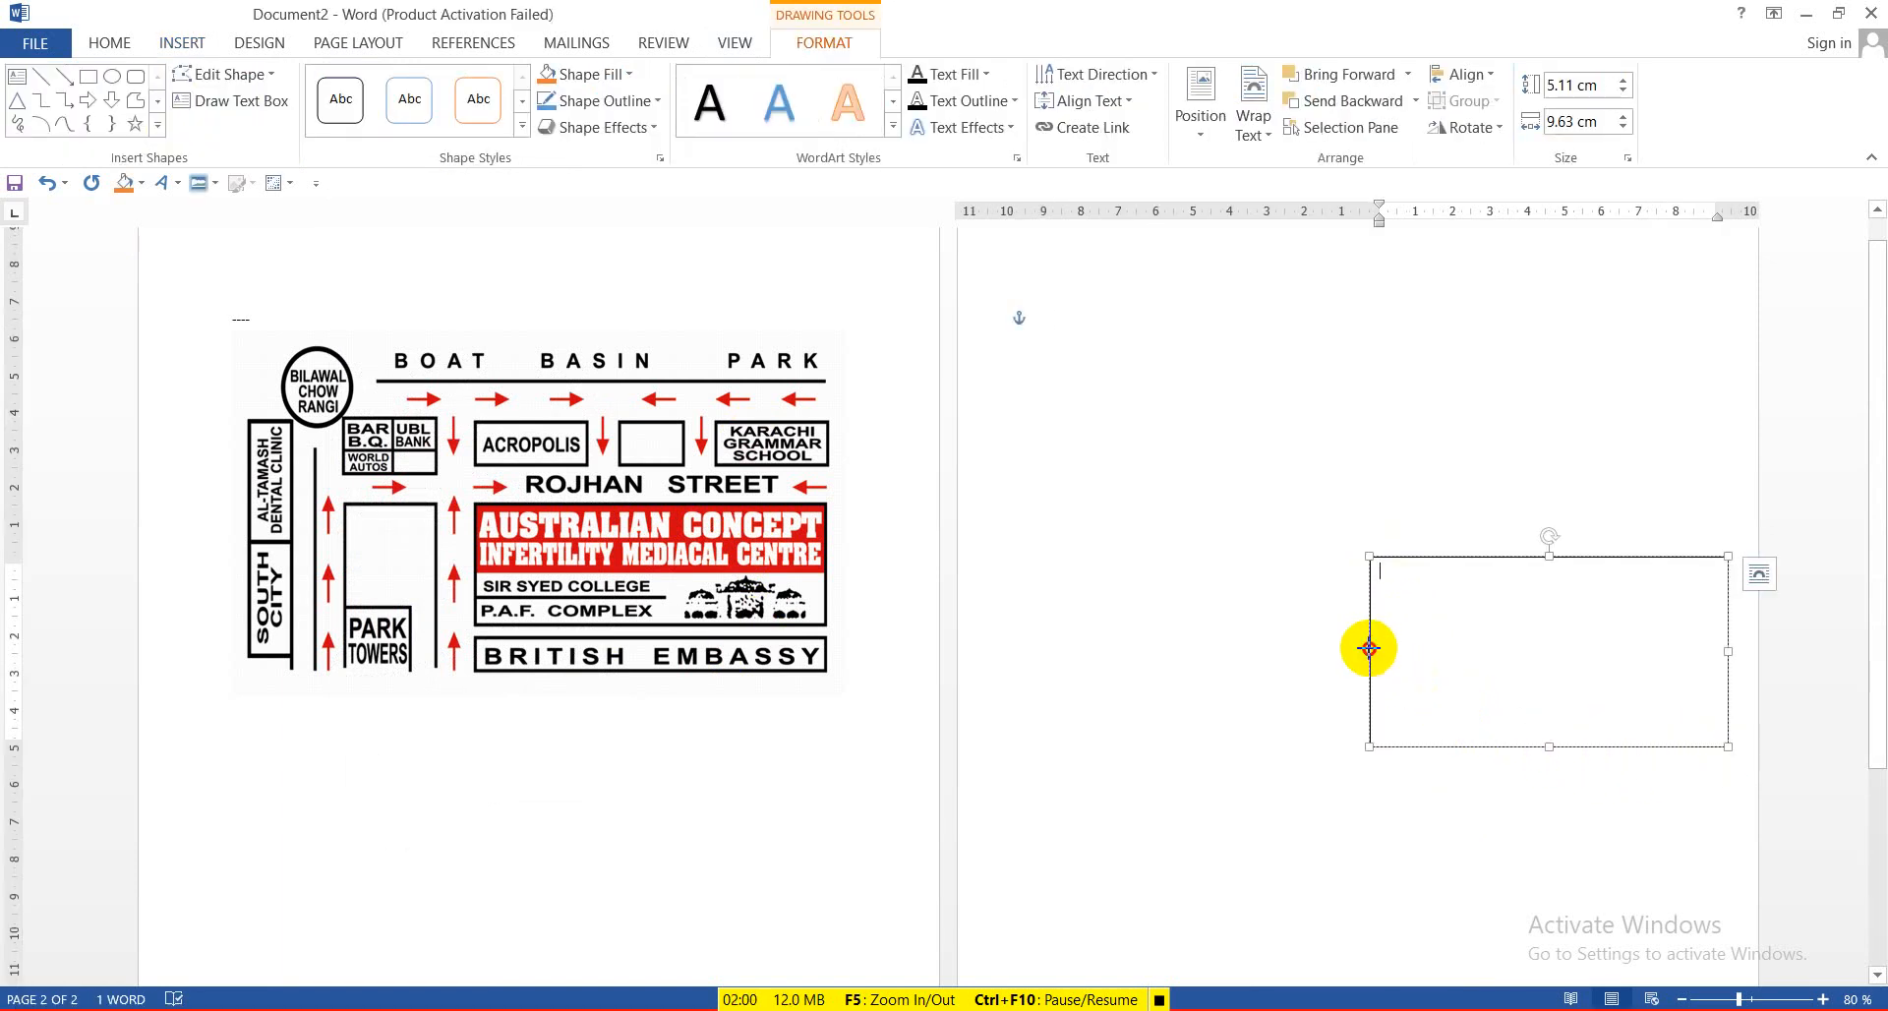
pyautogui.moveTo(1368, 648); pyautogui.dragTo(1353, 648)
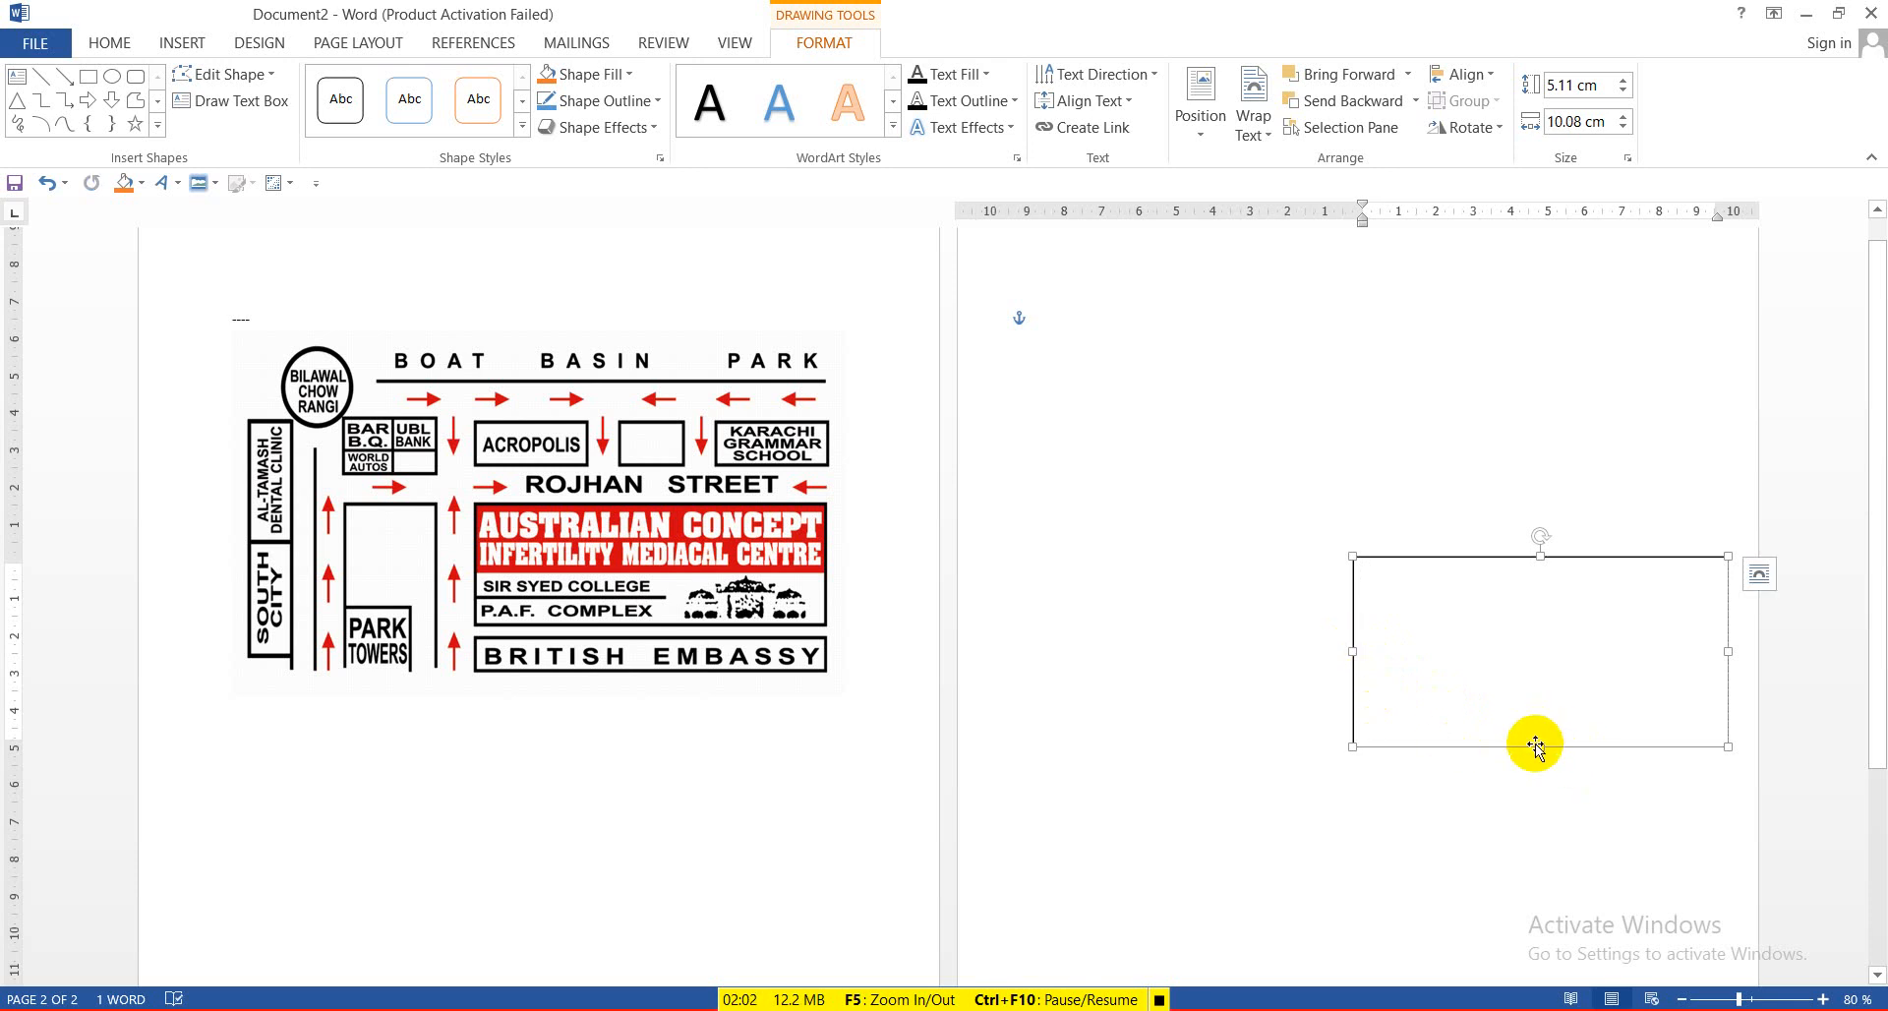
pyautogui.moveTo(1538, 746); pyautogui.dragTo(1543, 761)
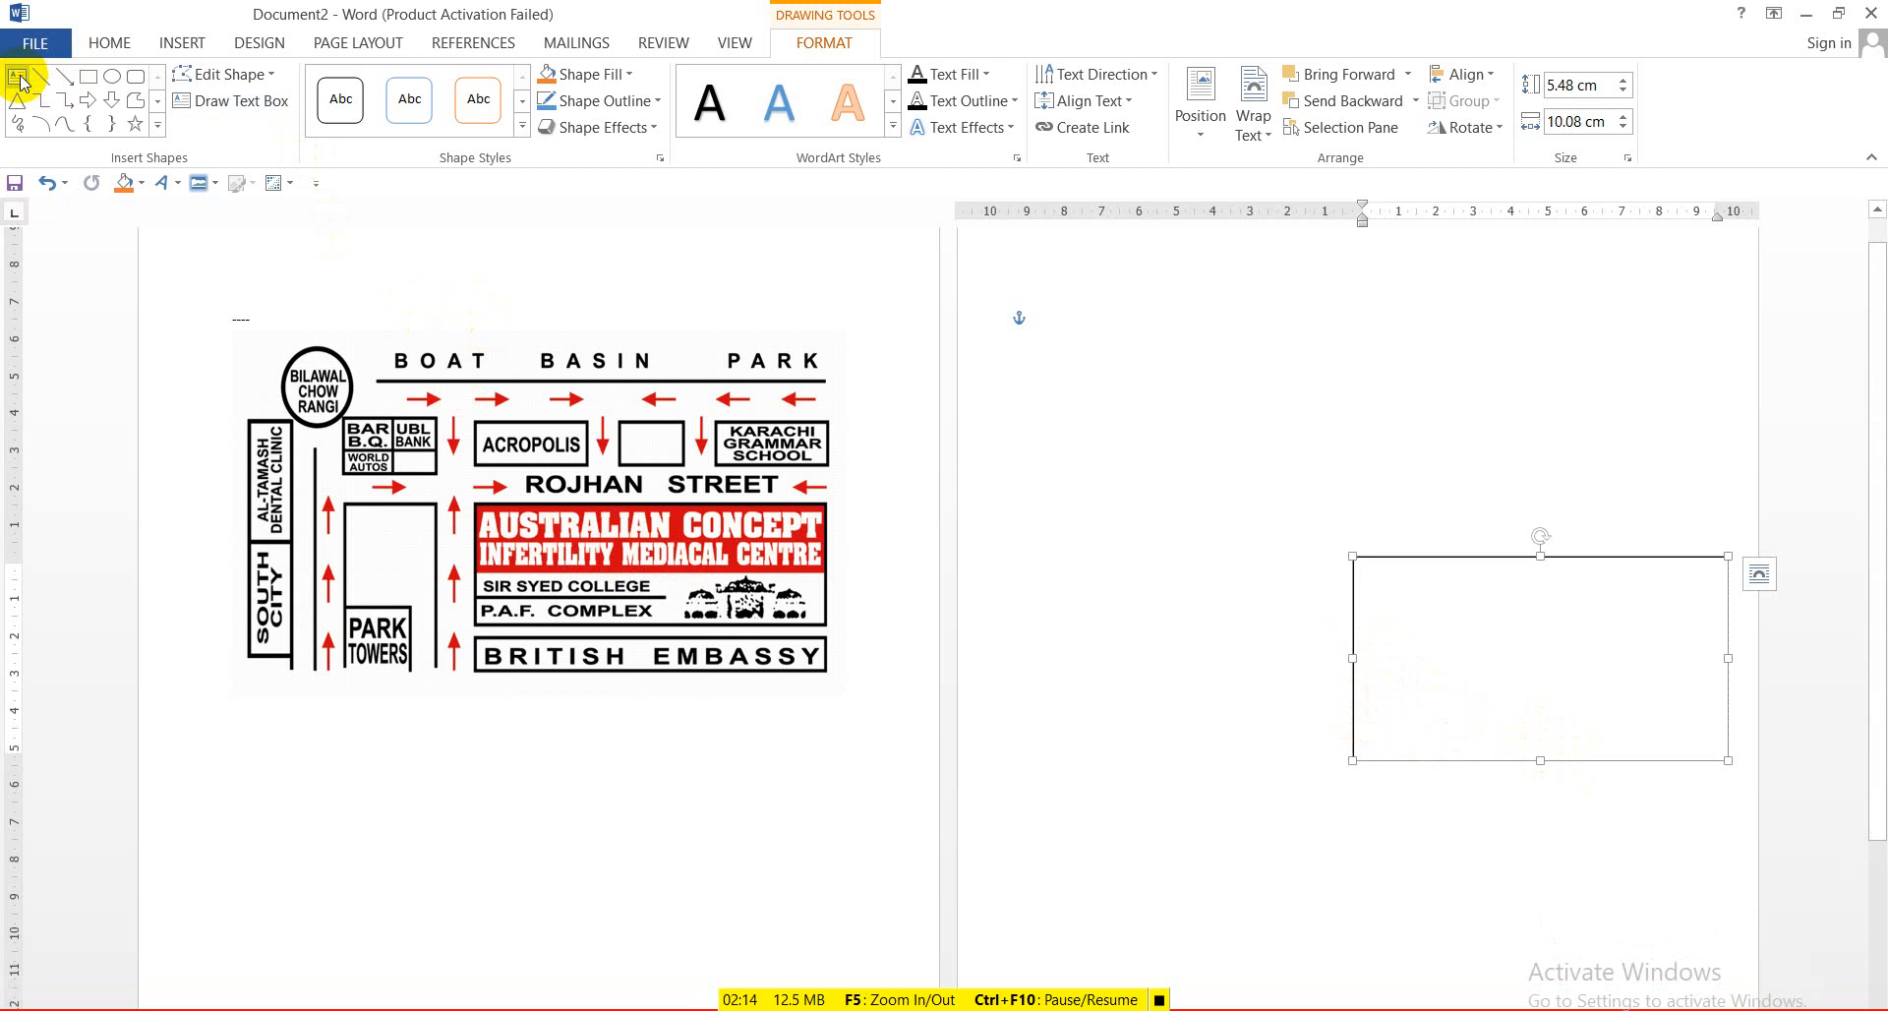
# Draw a second text box about 3.02 cm high and 10.08 cm wide over the first box's upper part and fill it with standard Red
pyautogui.press('super+plus')
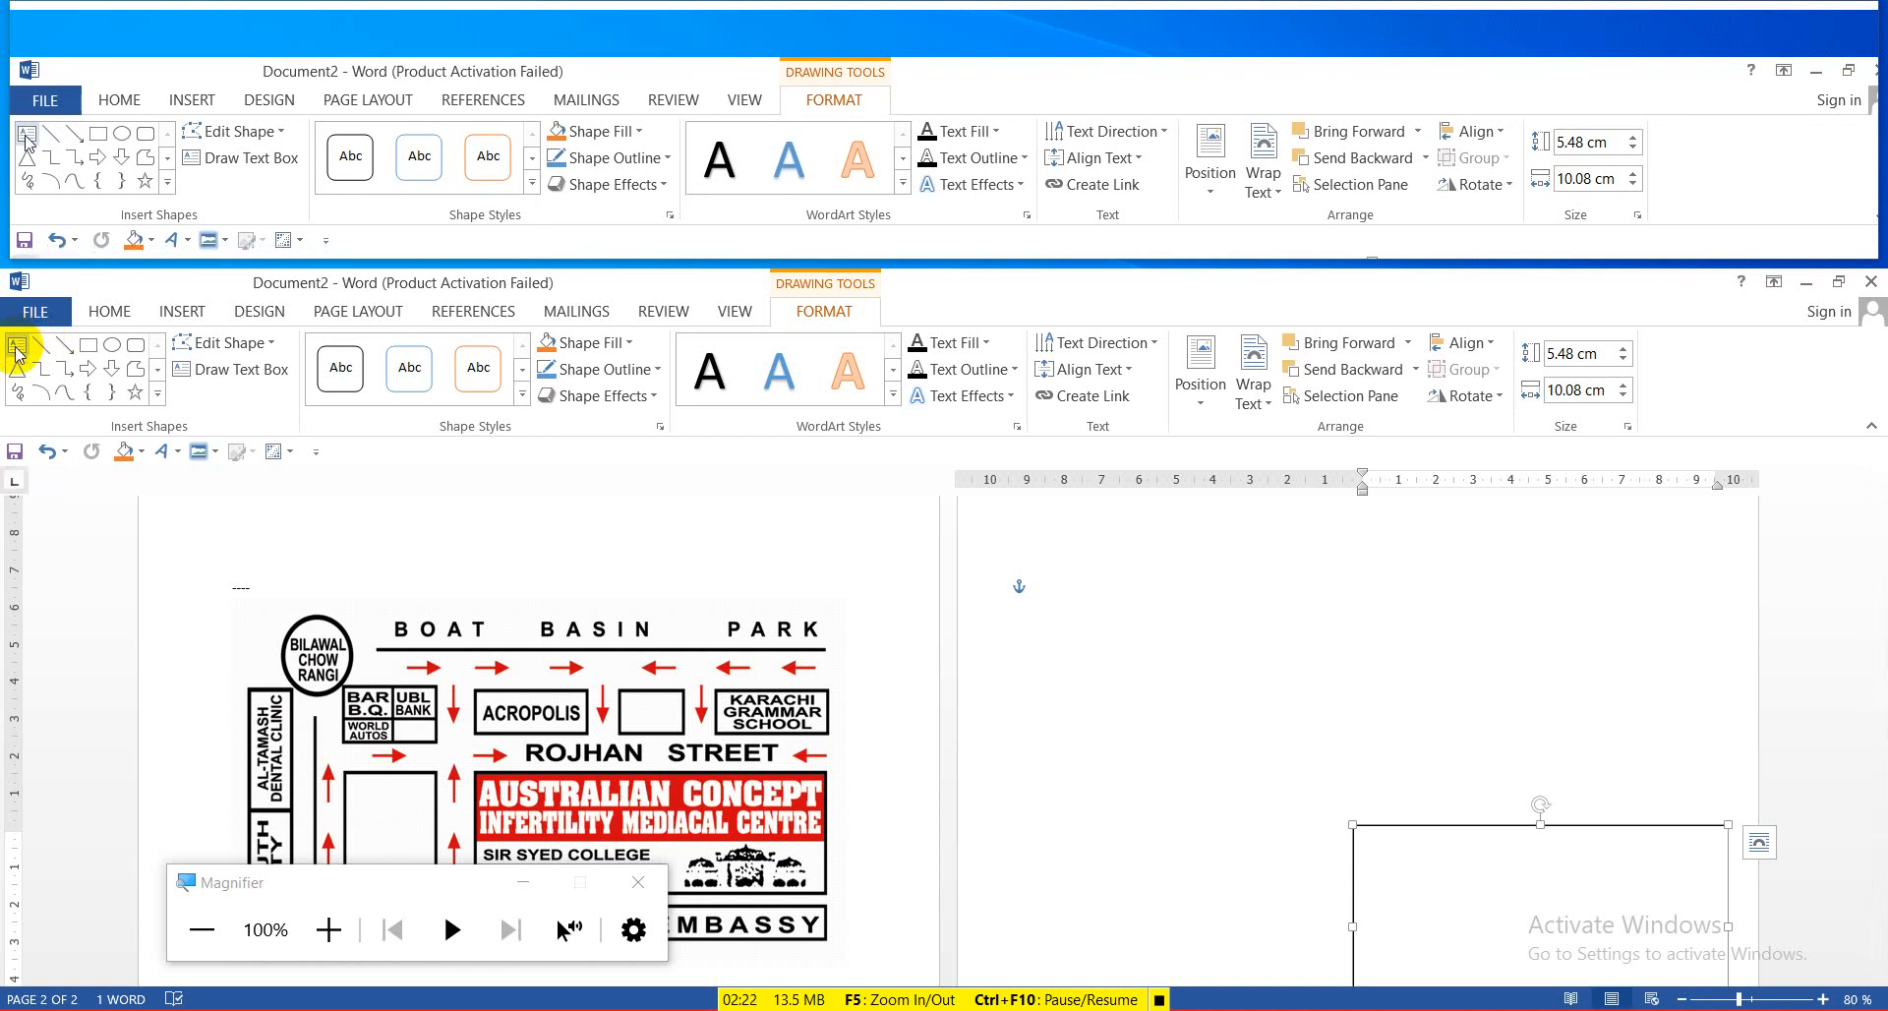
pyautogui.press('super+plus')
pyautogui.press('super+plus')
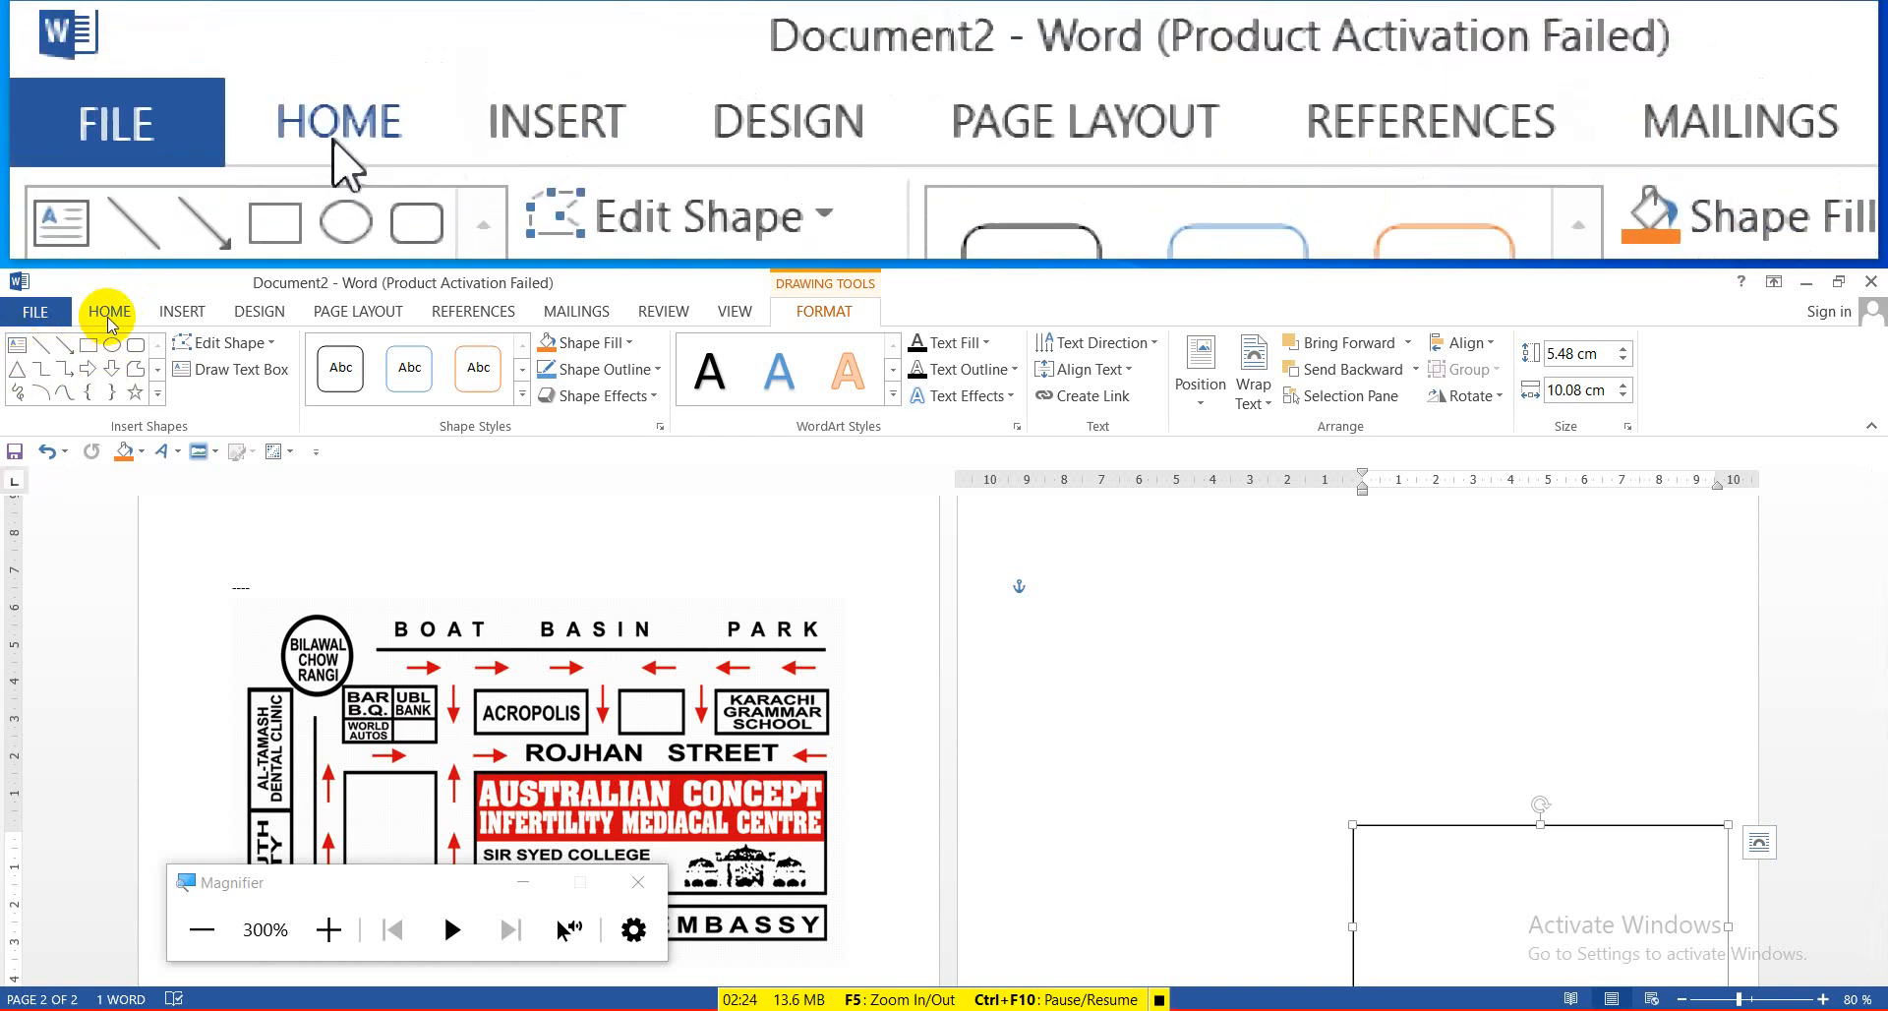
pyautogui.click(16, 350)
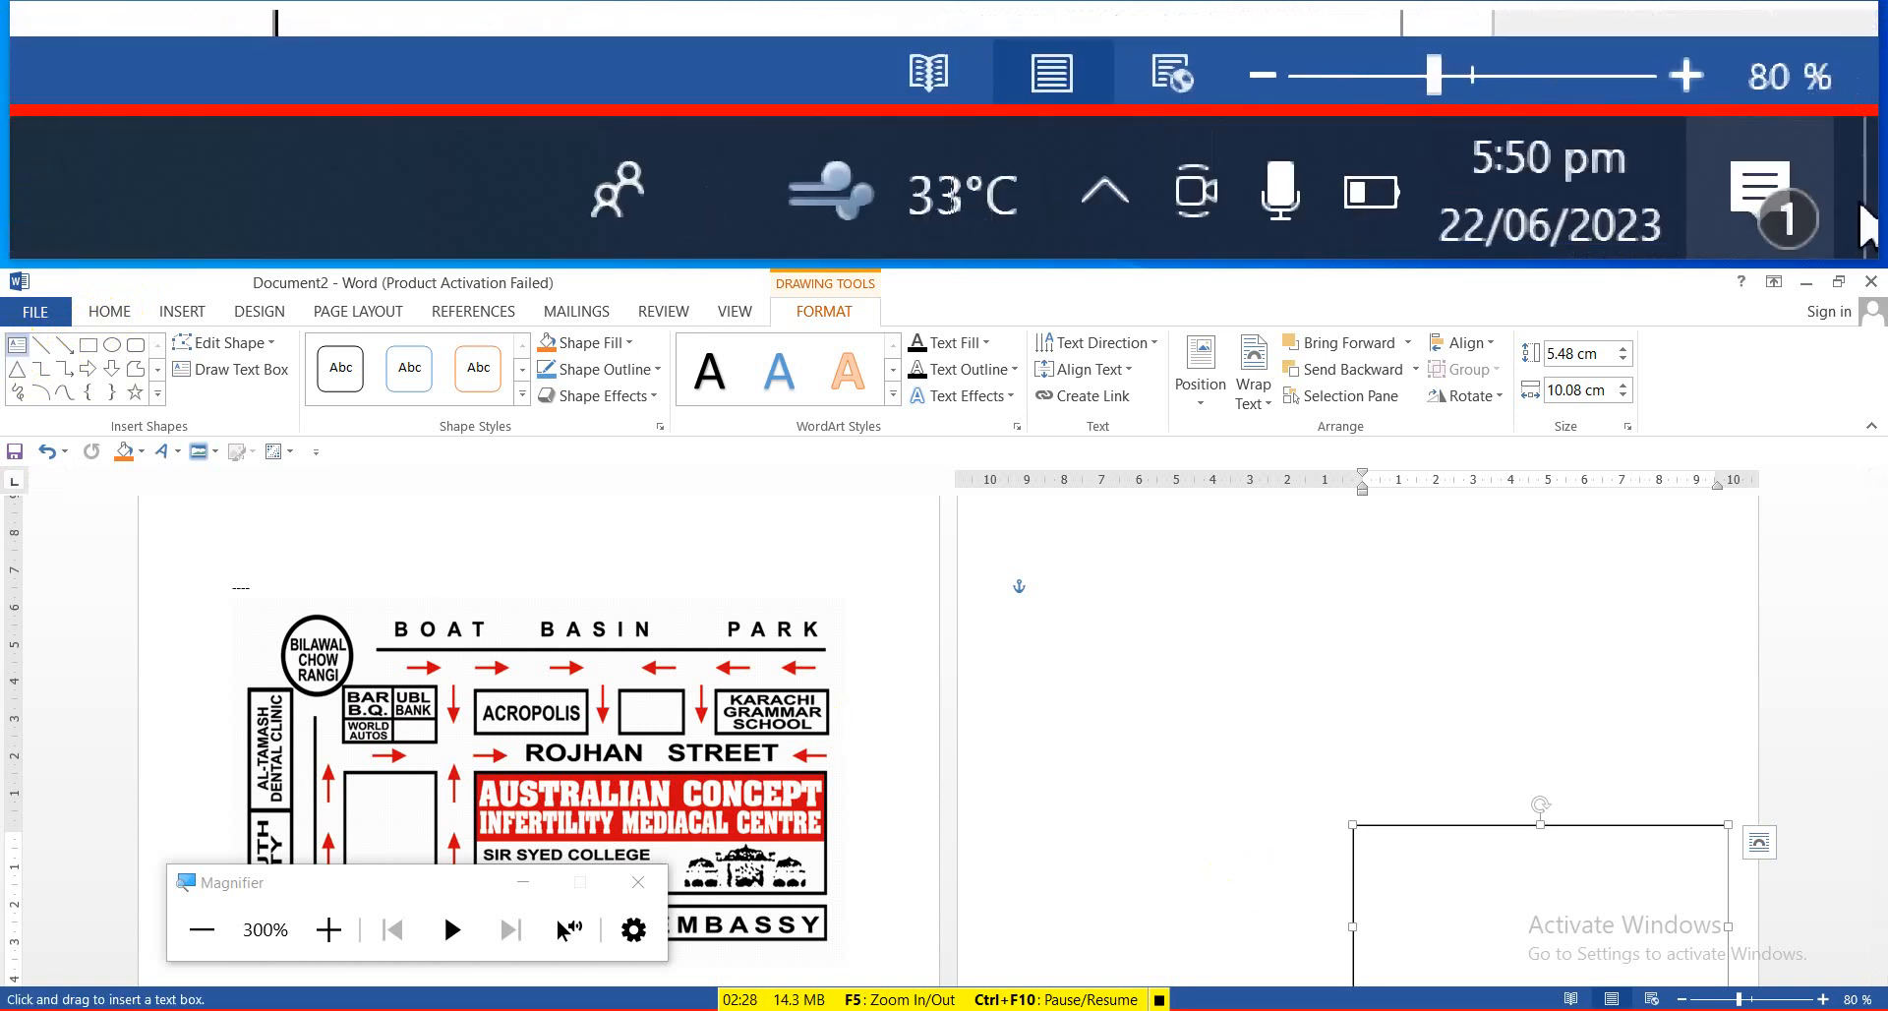
pyautogui.press('super+minus')
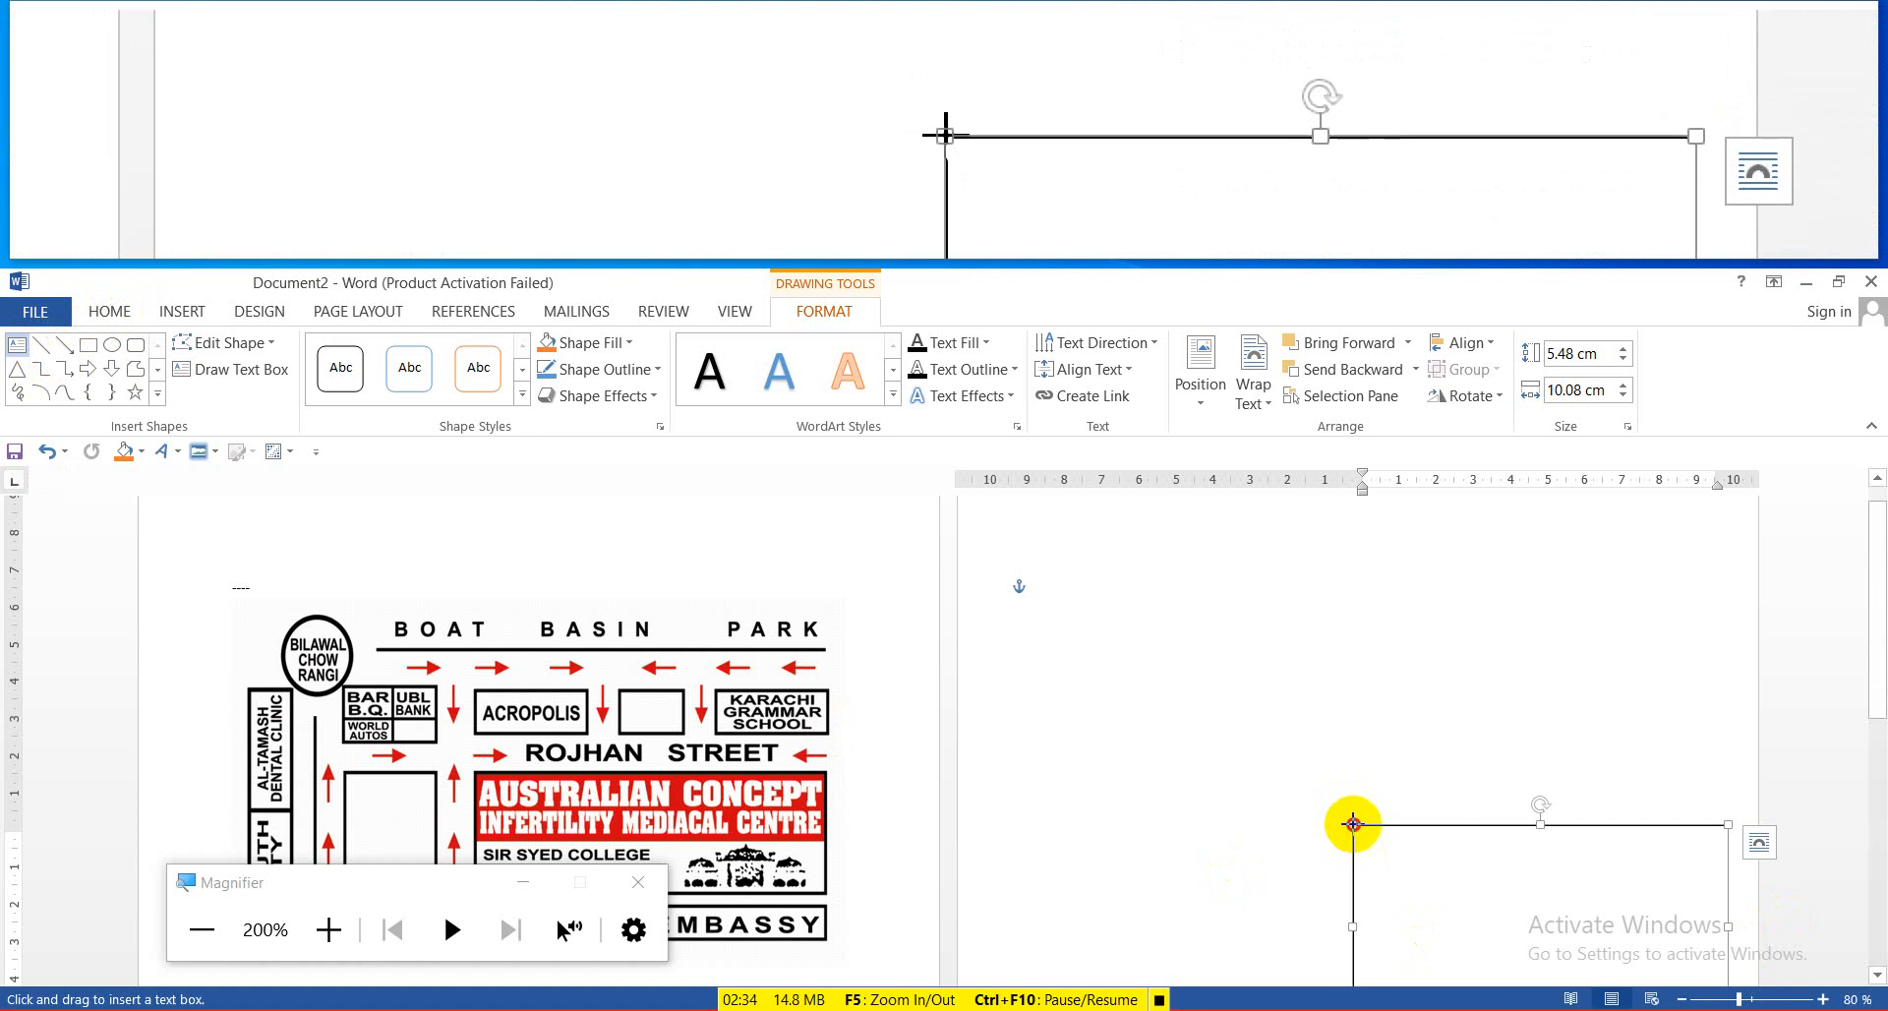
pyautogui.moveTo(1357, 822); pyautogui.dragTo(1729, 937)
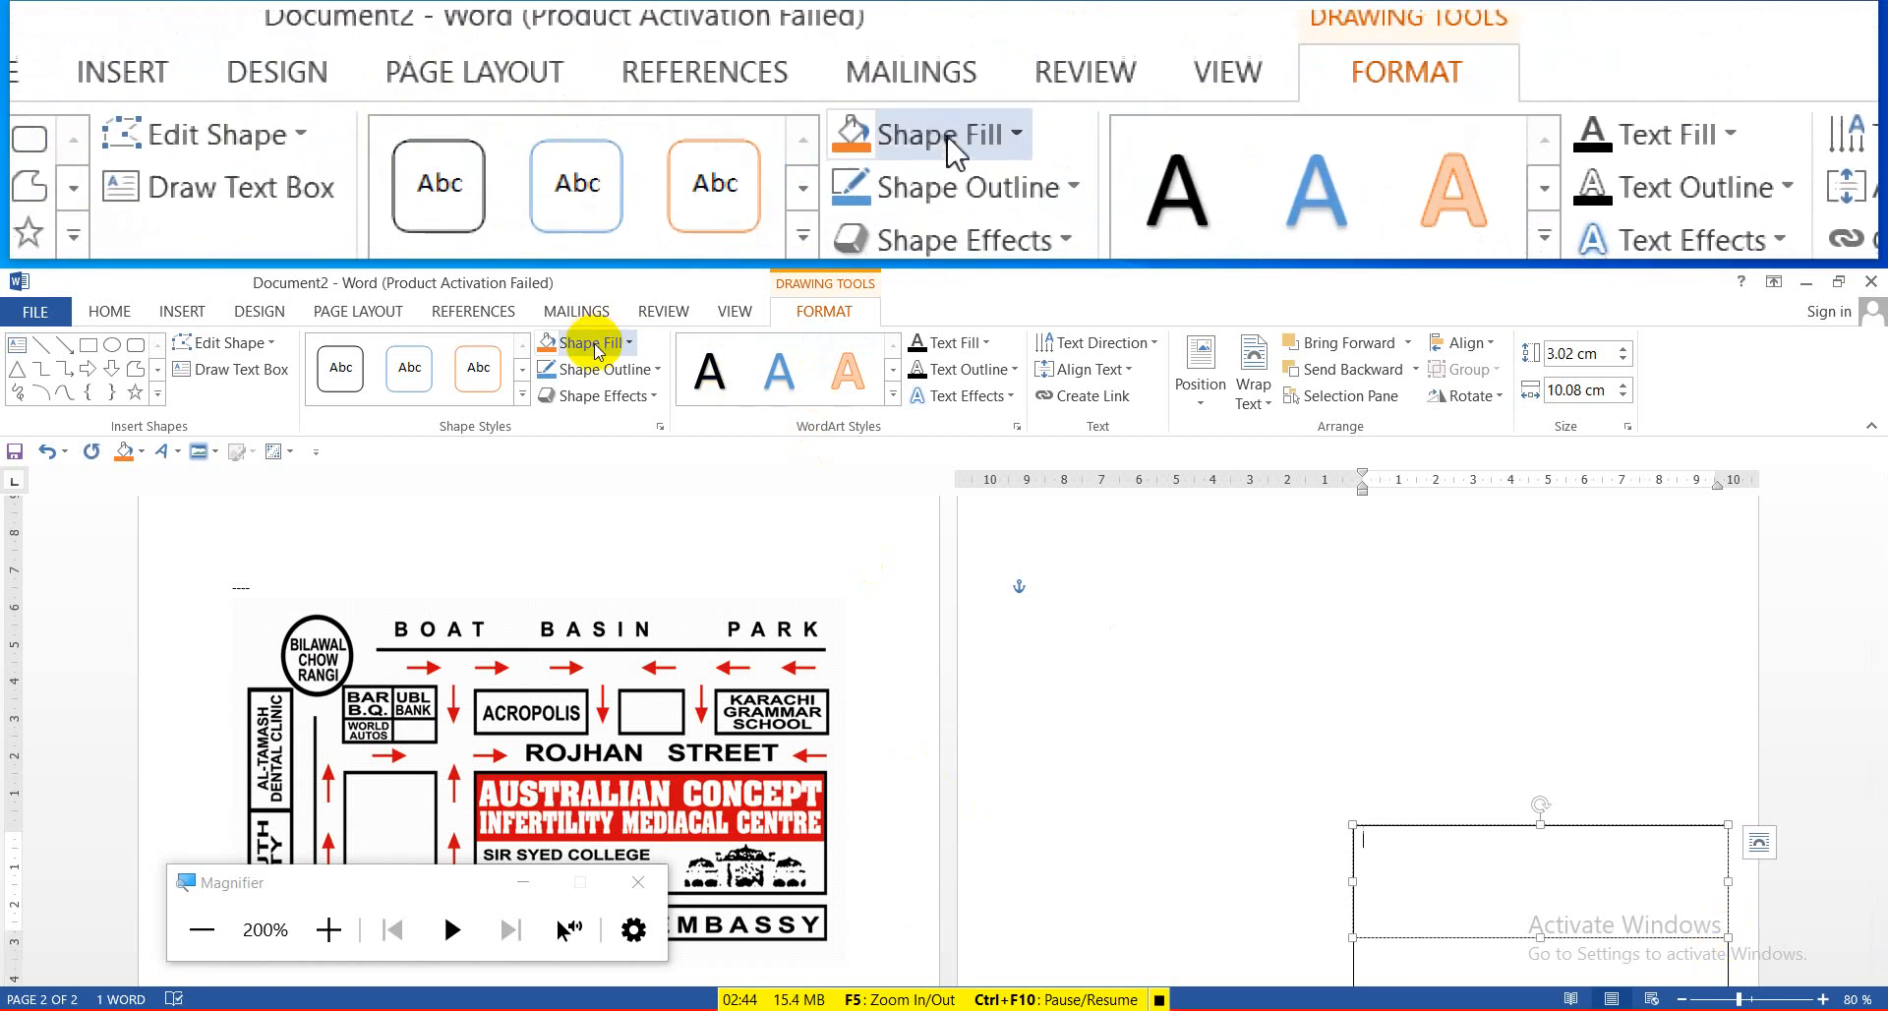
pyautogui.click(620, 343)
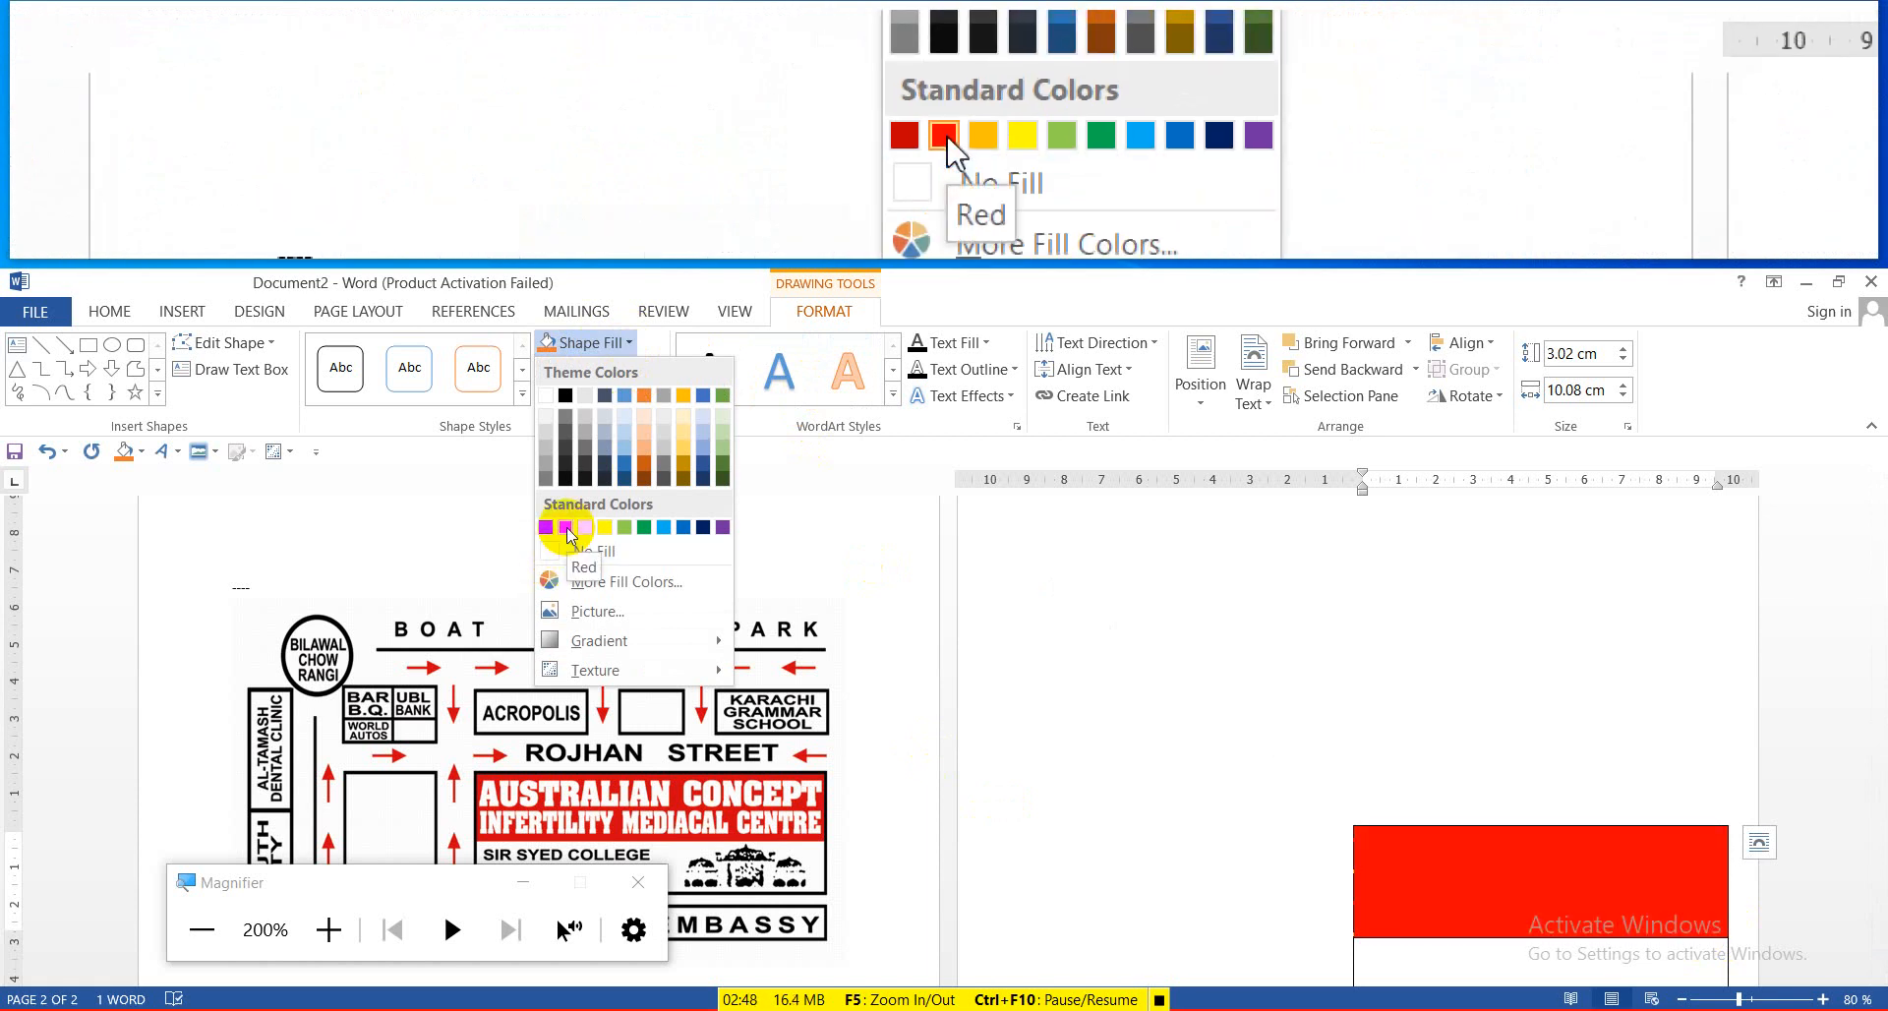
pyautogui.click(565, 528)
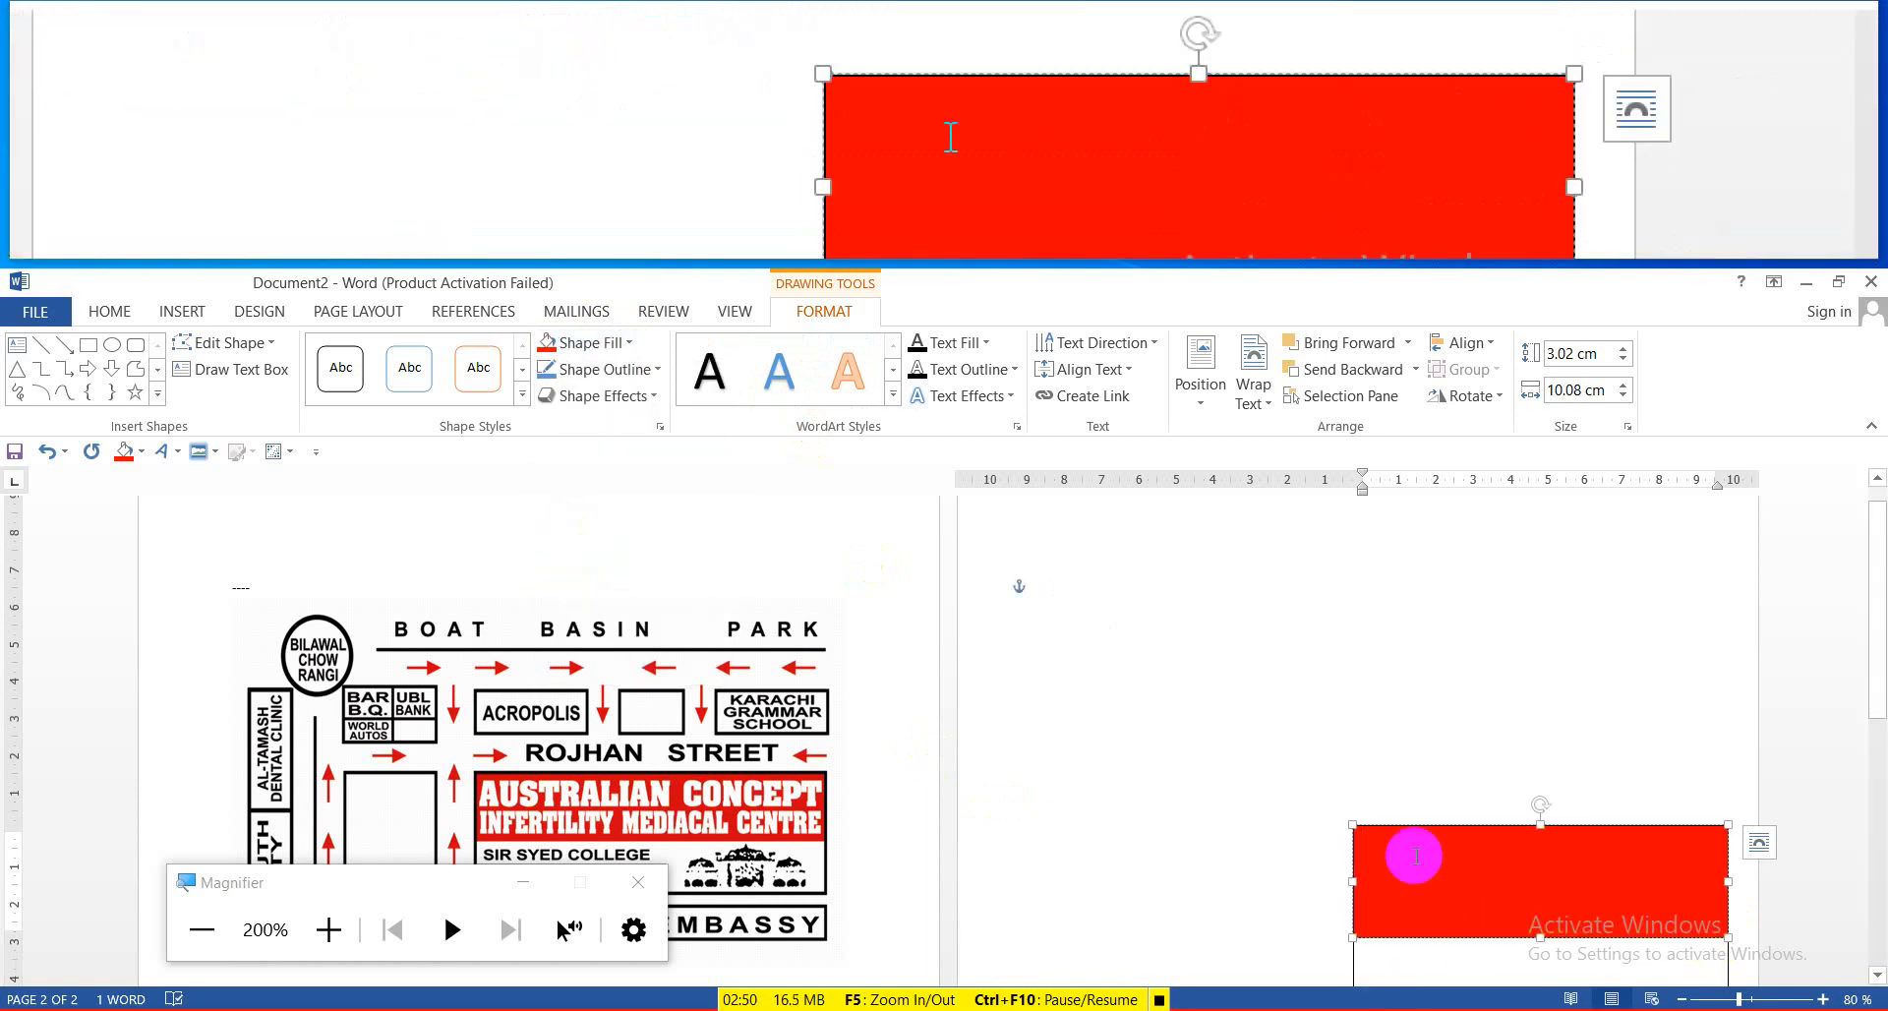
# Enter AUSTRALIN CONCEPT as the first line of text in the red text box
pyautogui.click(1414, 855)
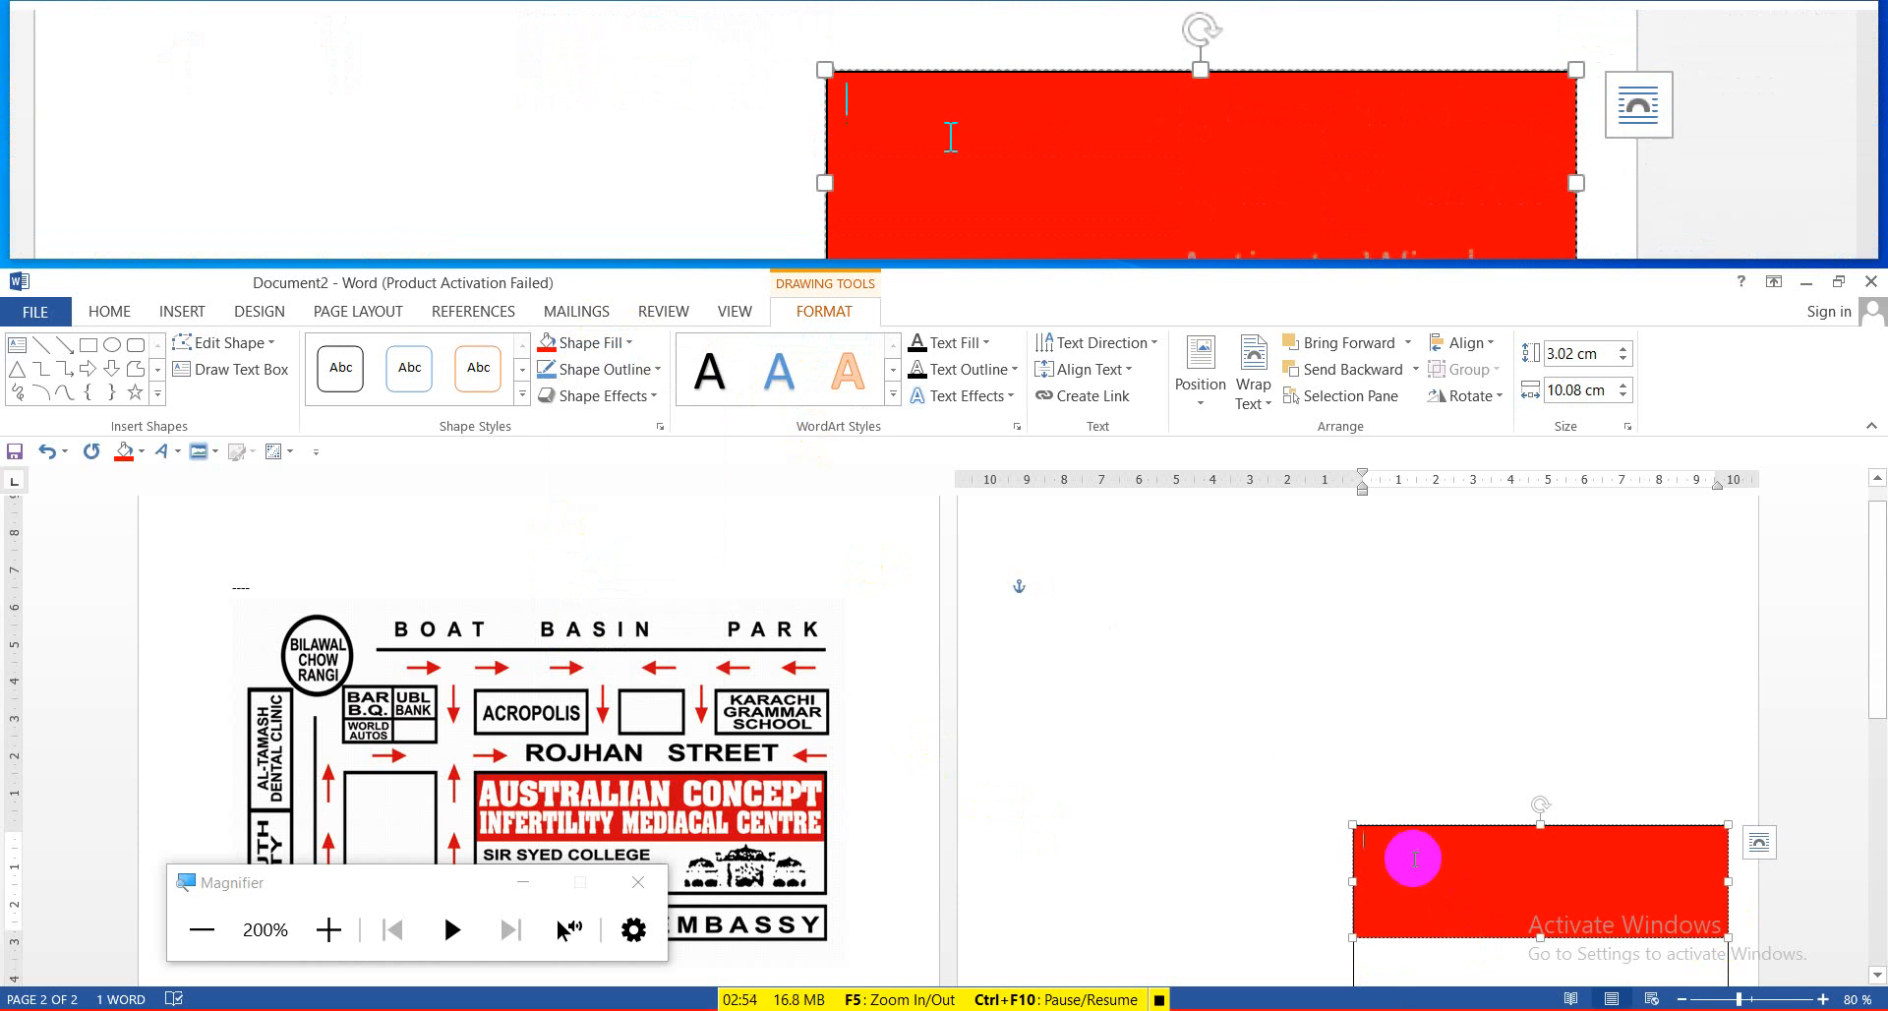
pyautogui.write('AUSTRA')
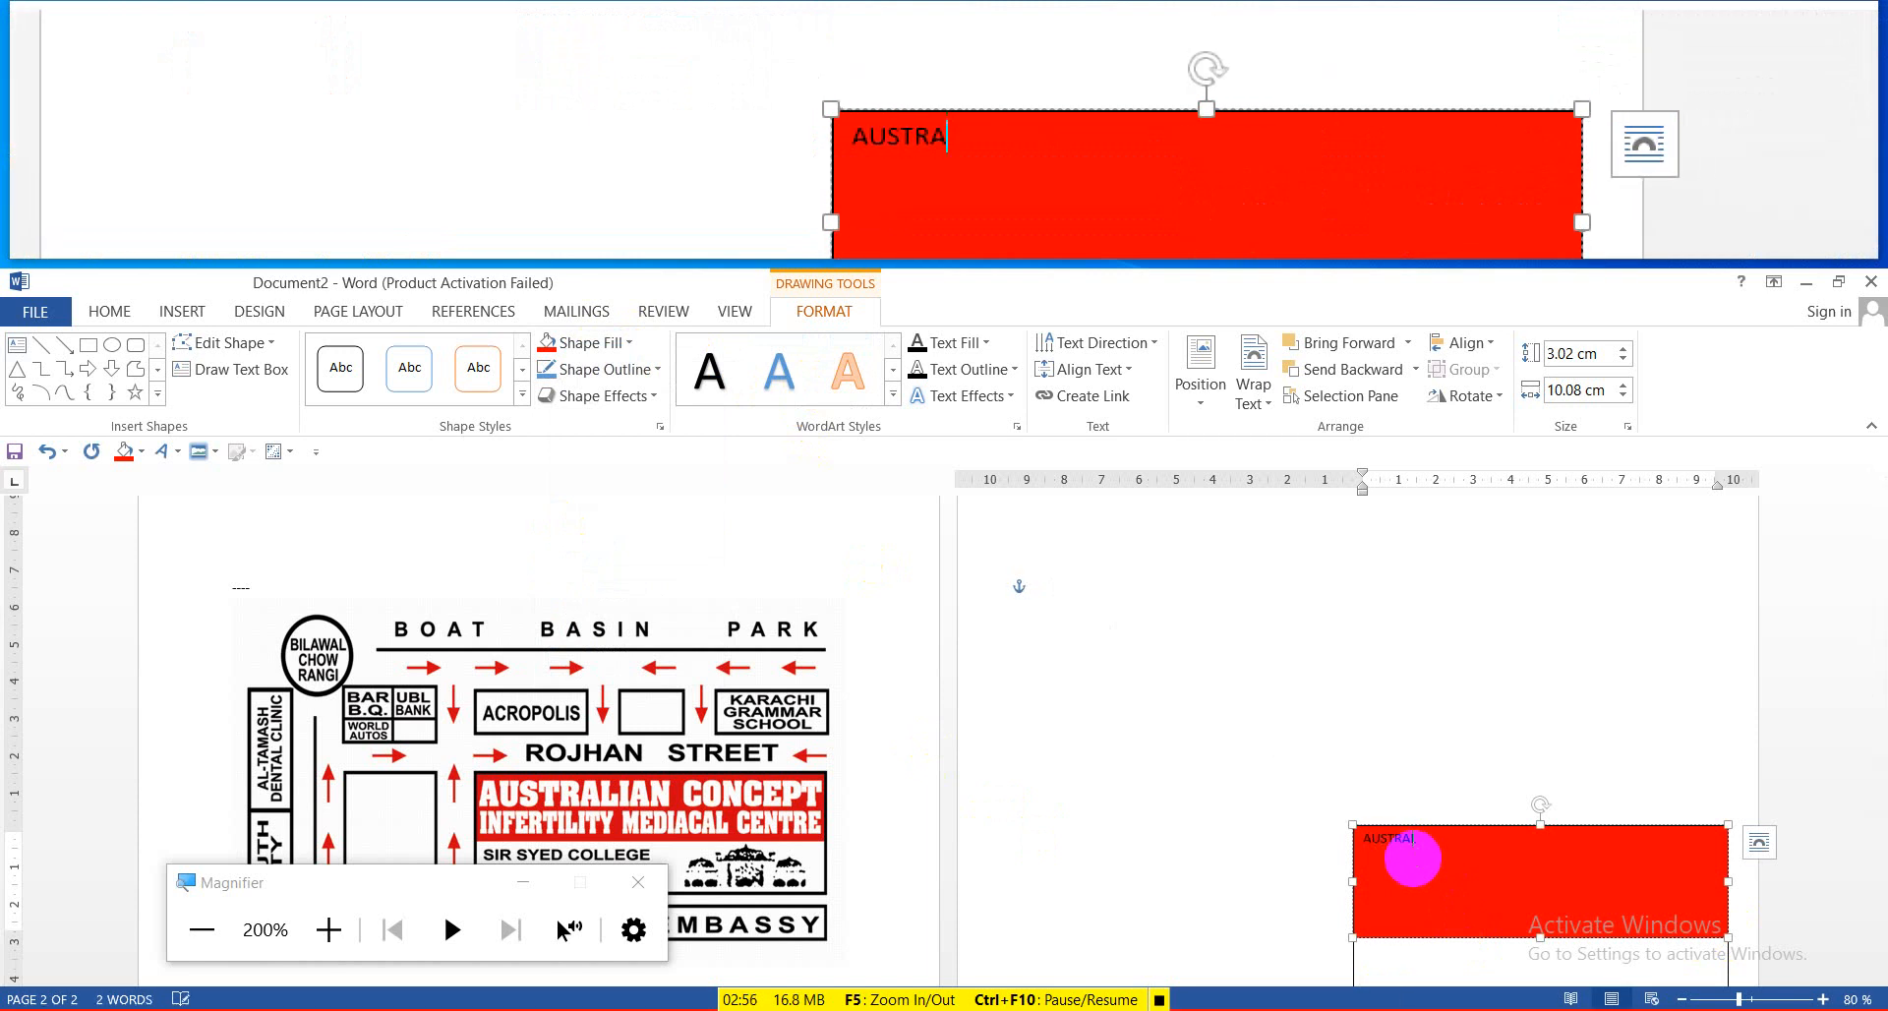
pyautogui.write('LIN')
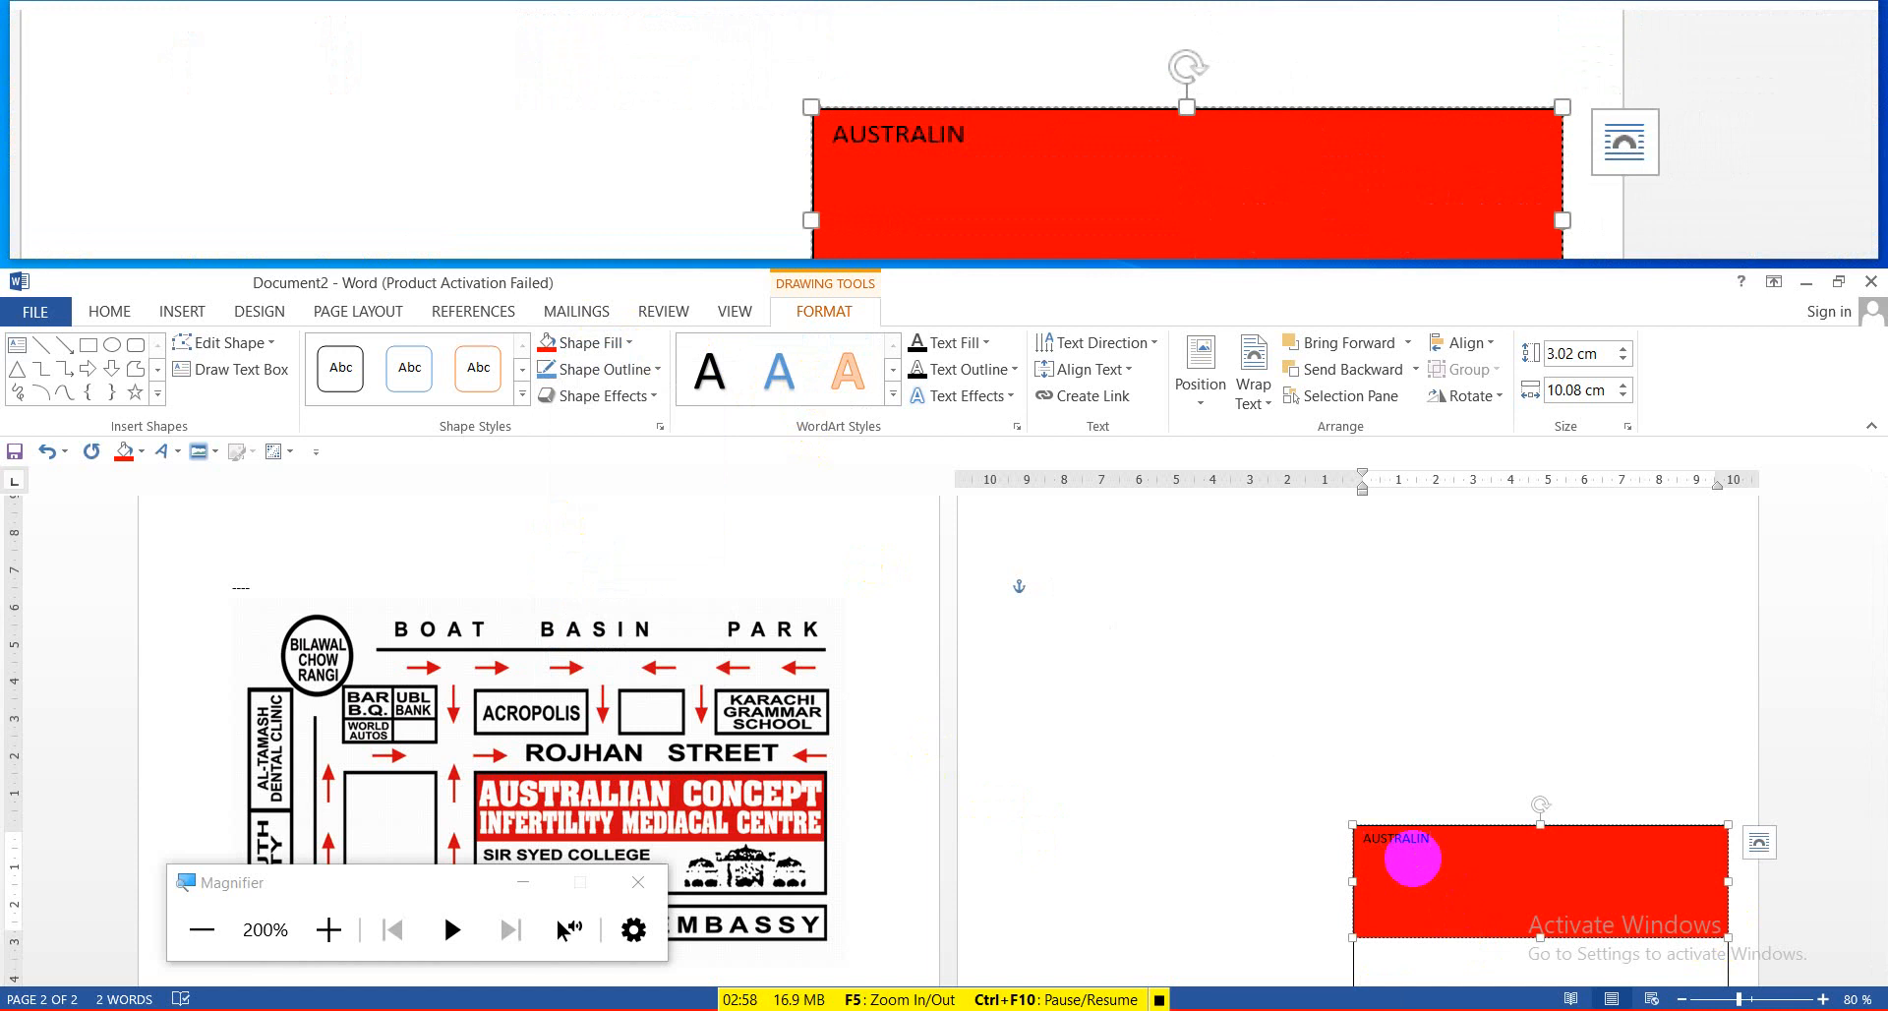
pyautogui.write(' C')
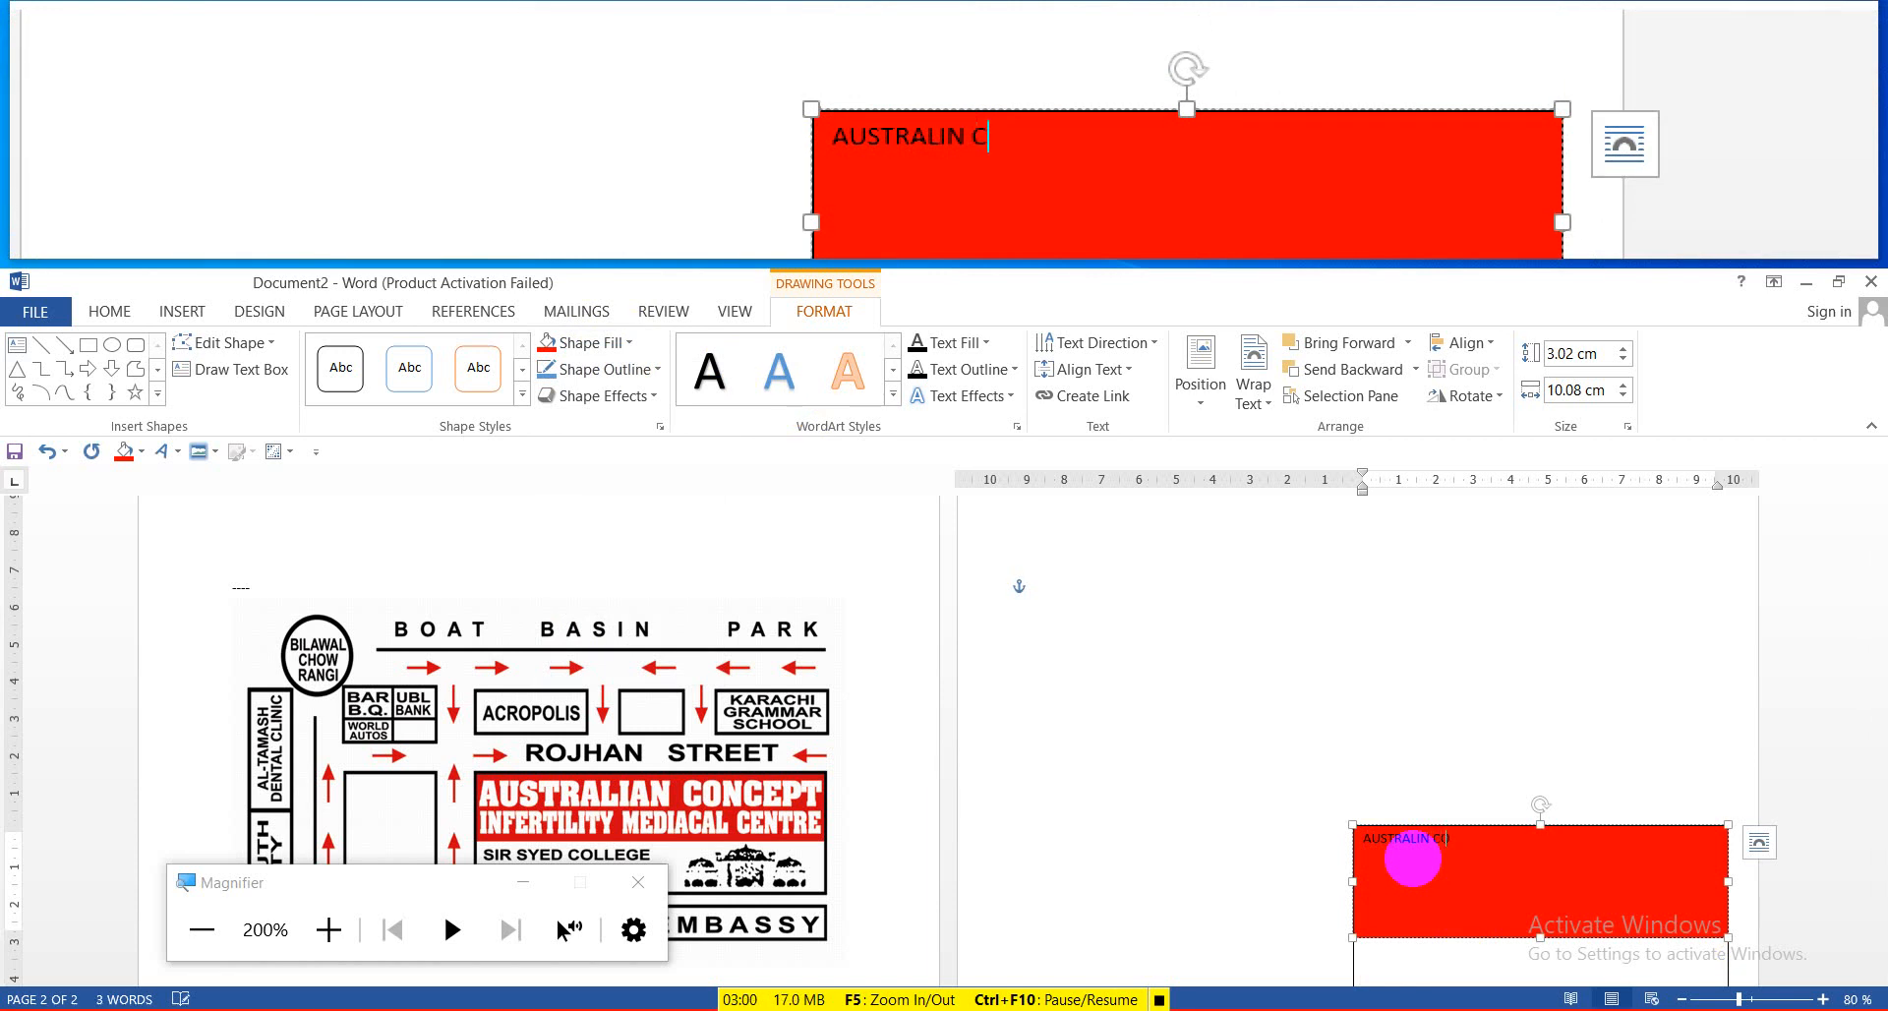
pyautogui.write('ONCEPT')
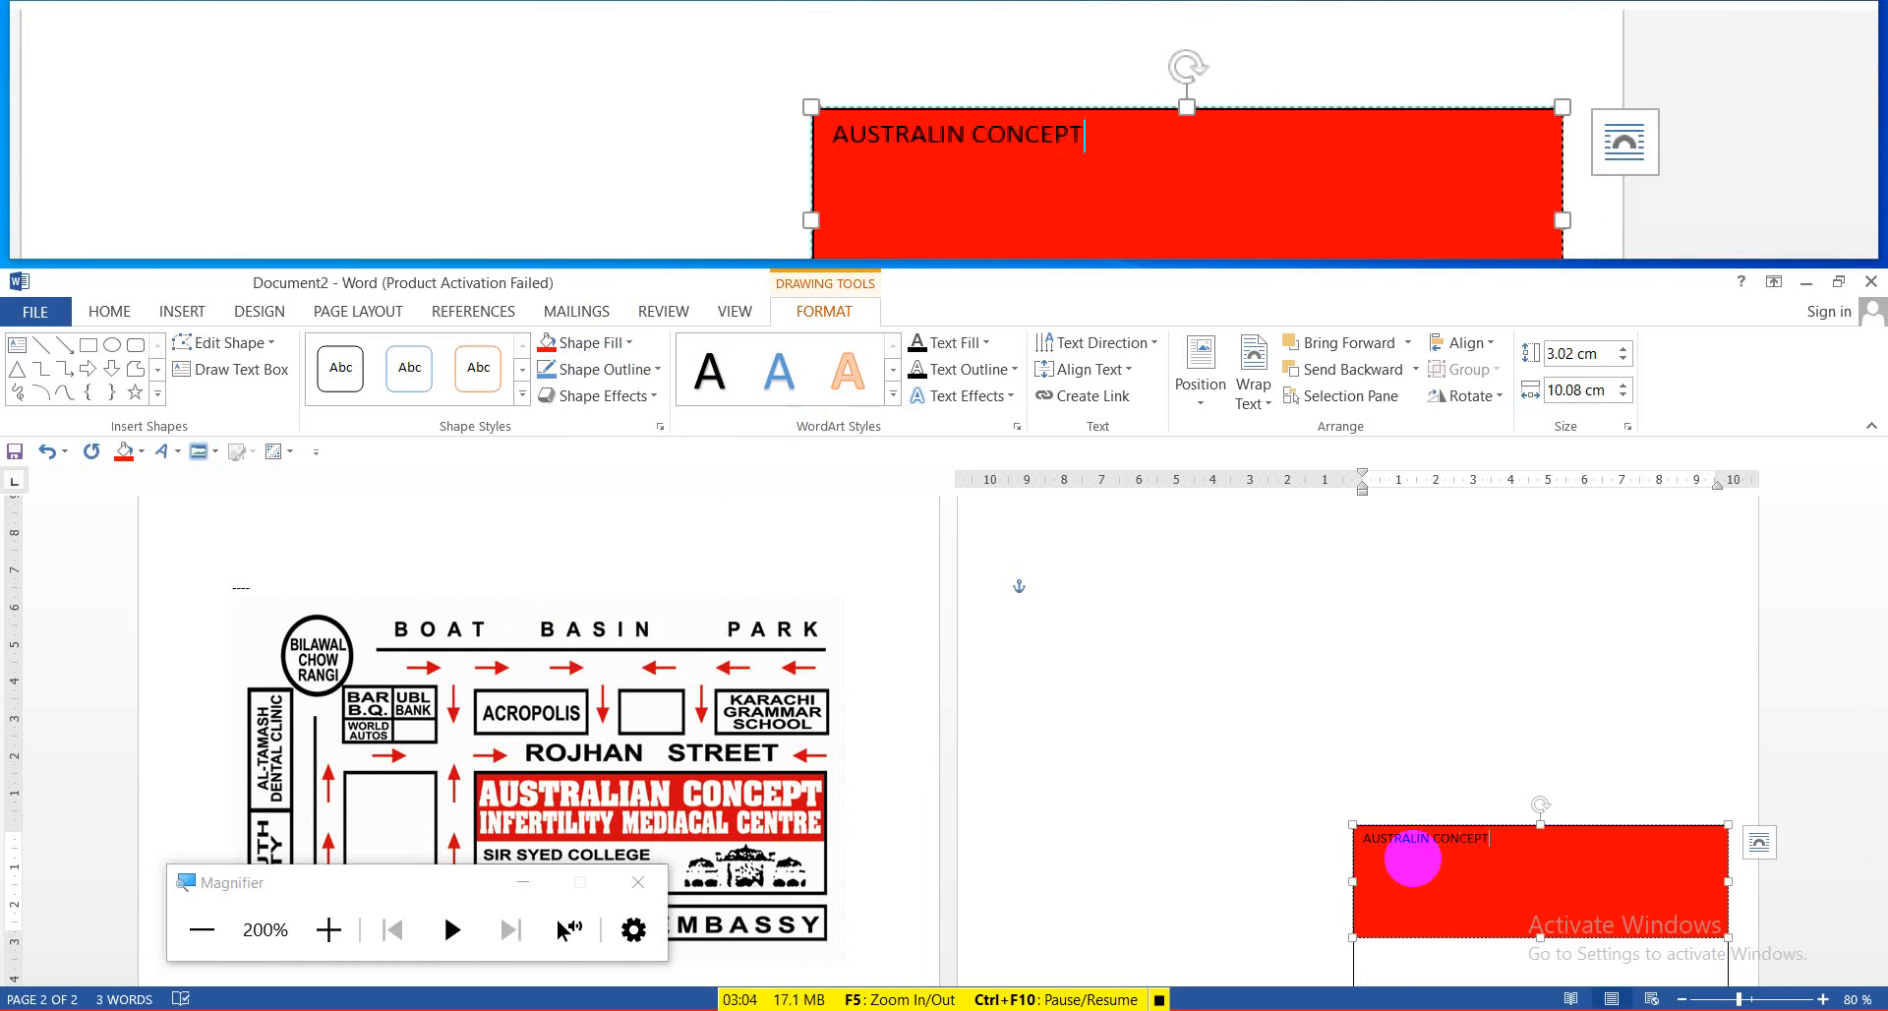
# Add a second line reading INTERFERTILITY MEDICAL CENTER in the red text box
pyautogui.press('Return')
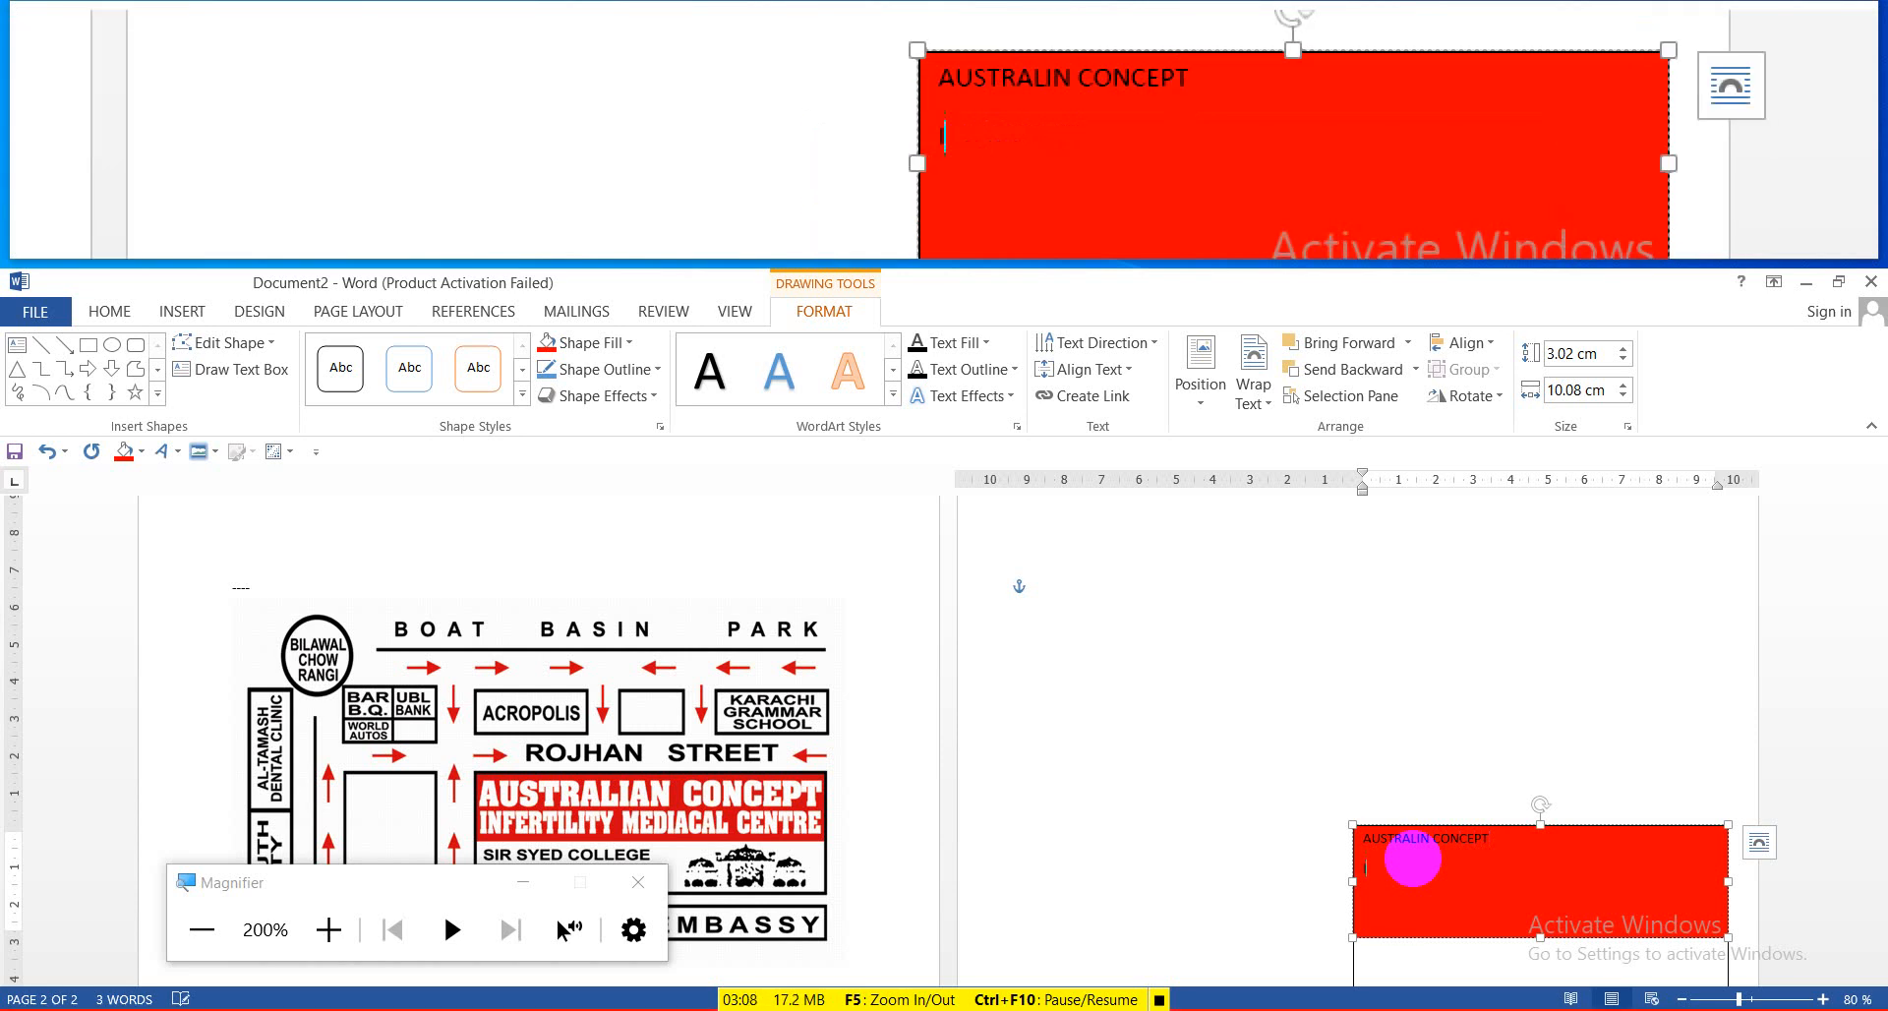
pyautogui.write('INTERFER')
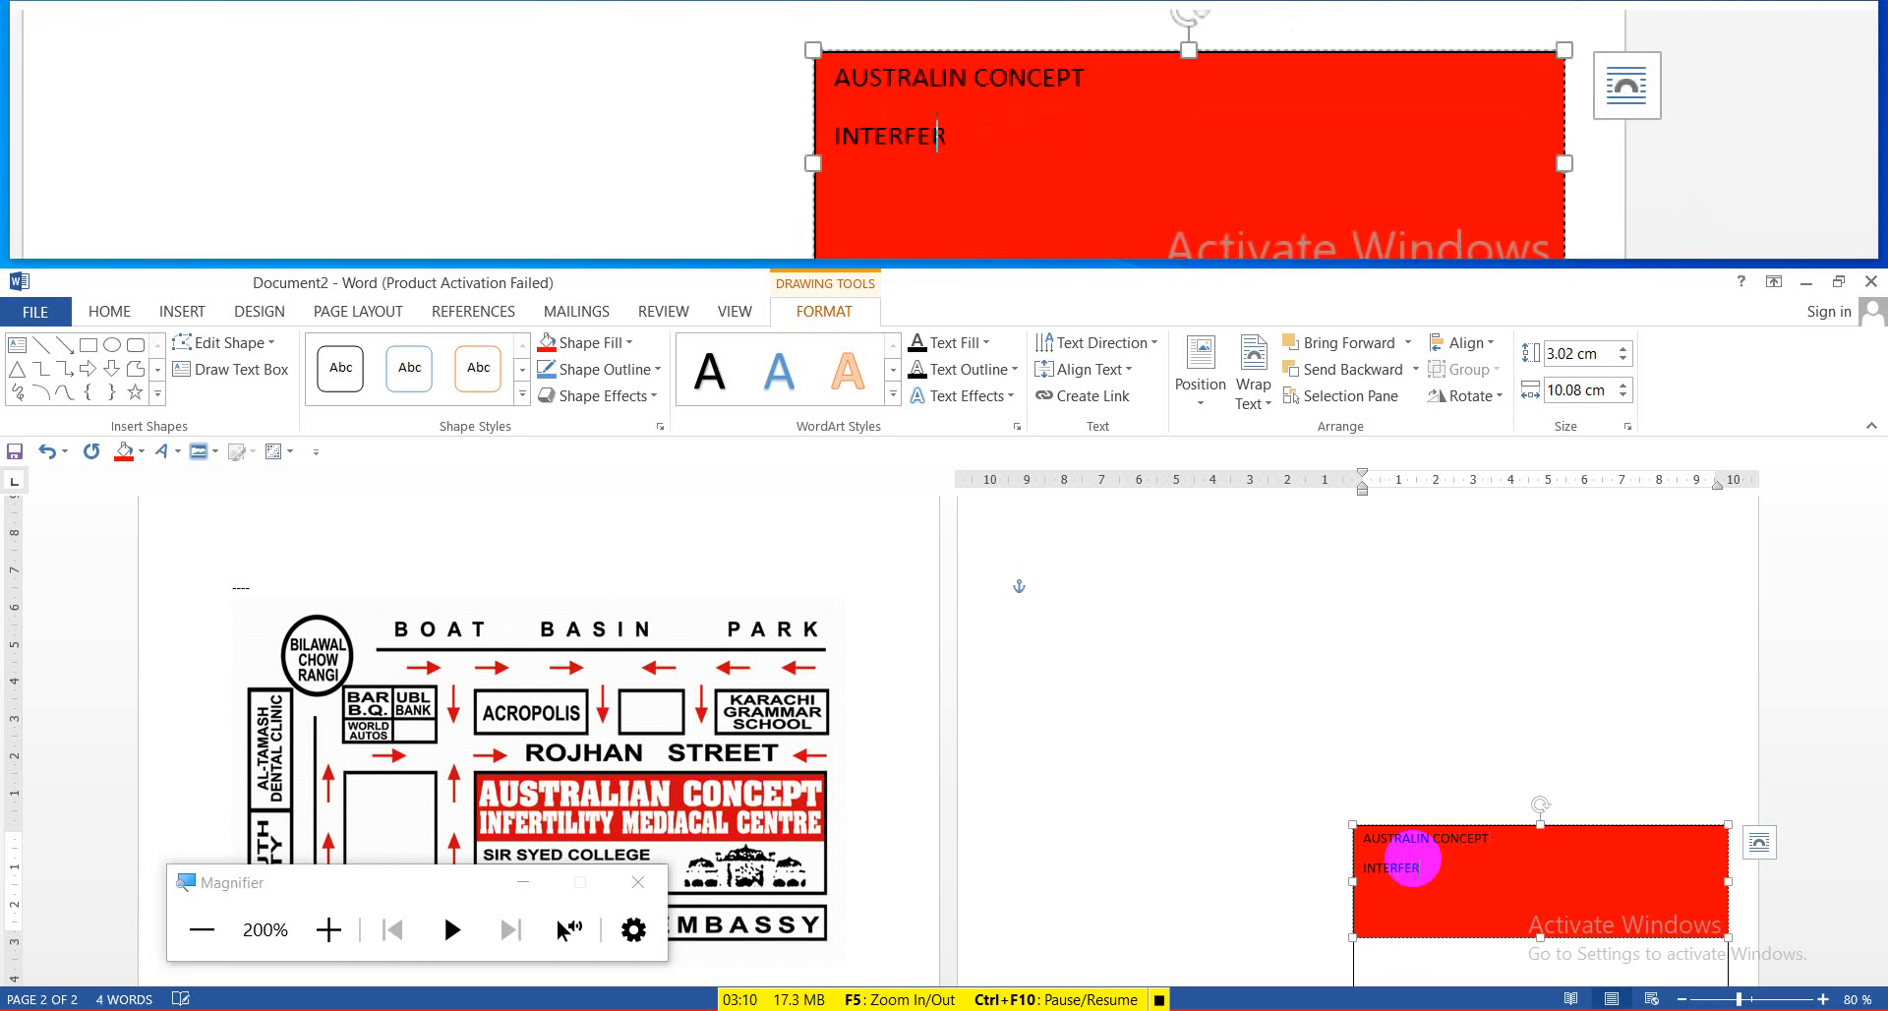
pyautogui.write('TILI')
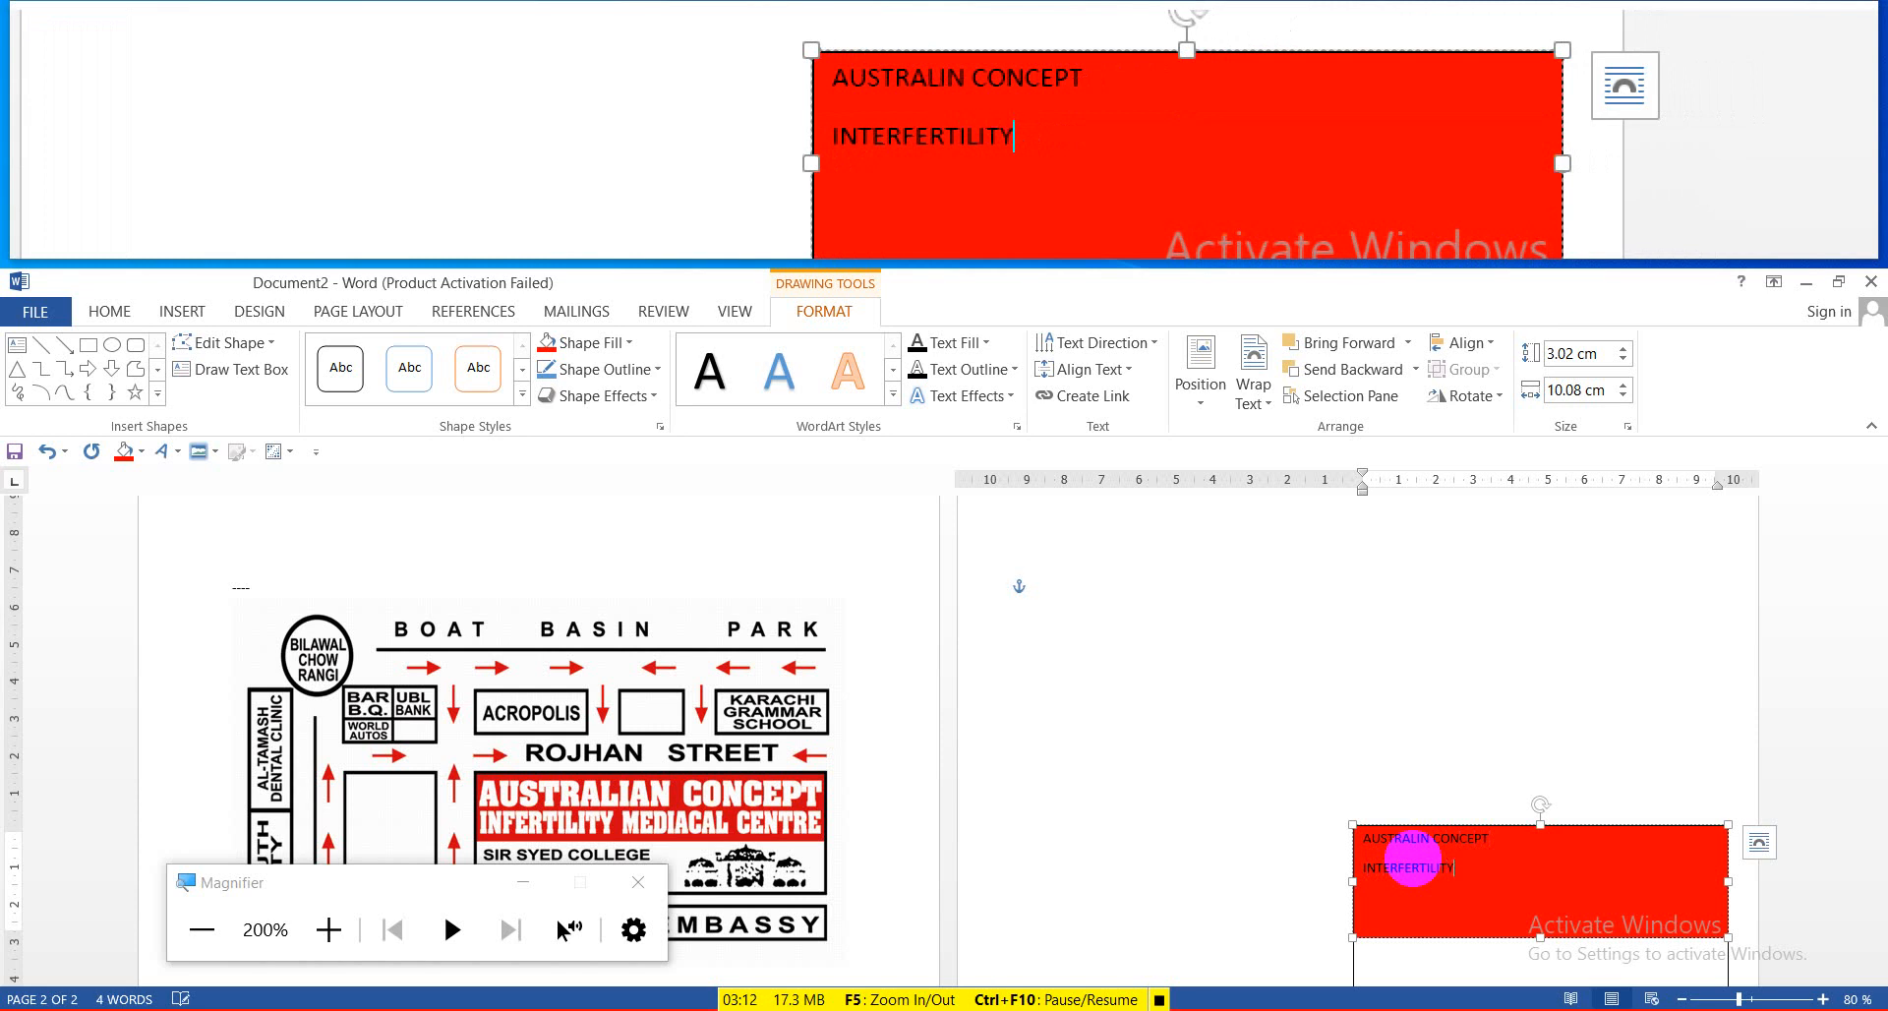
pyautogui.write('TY M')
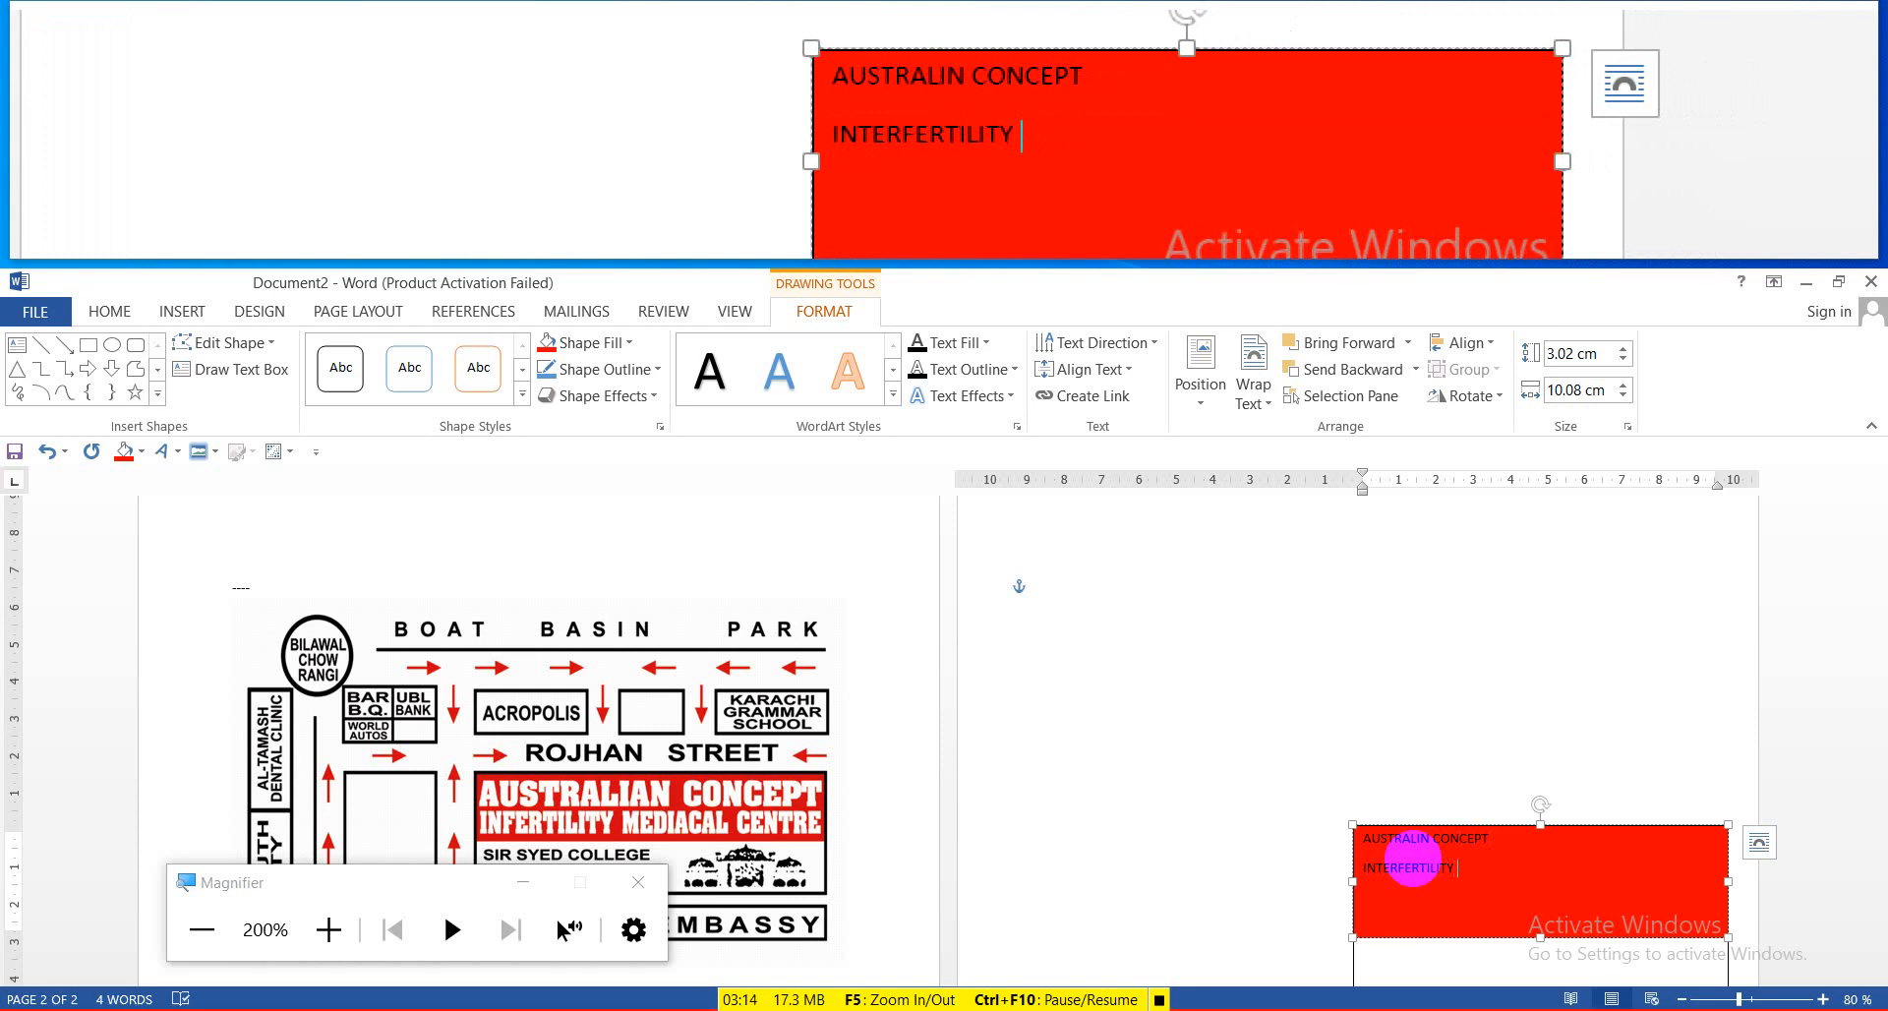
pyautogui.write('EDIC')
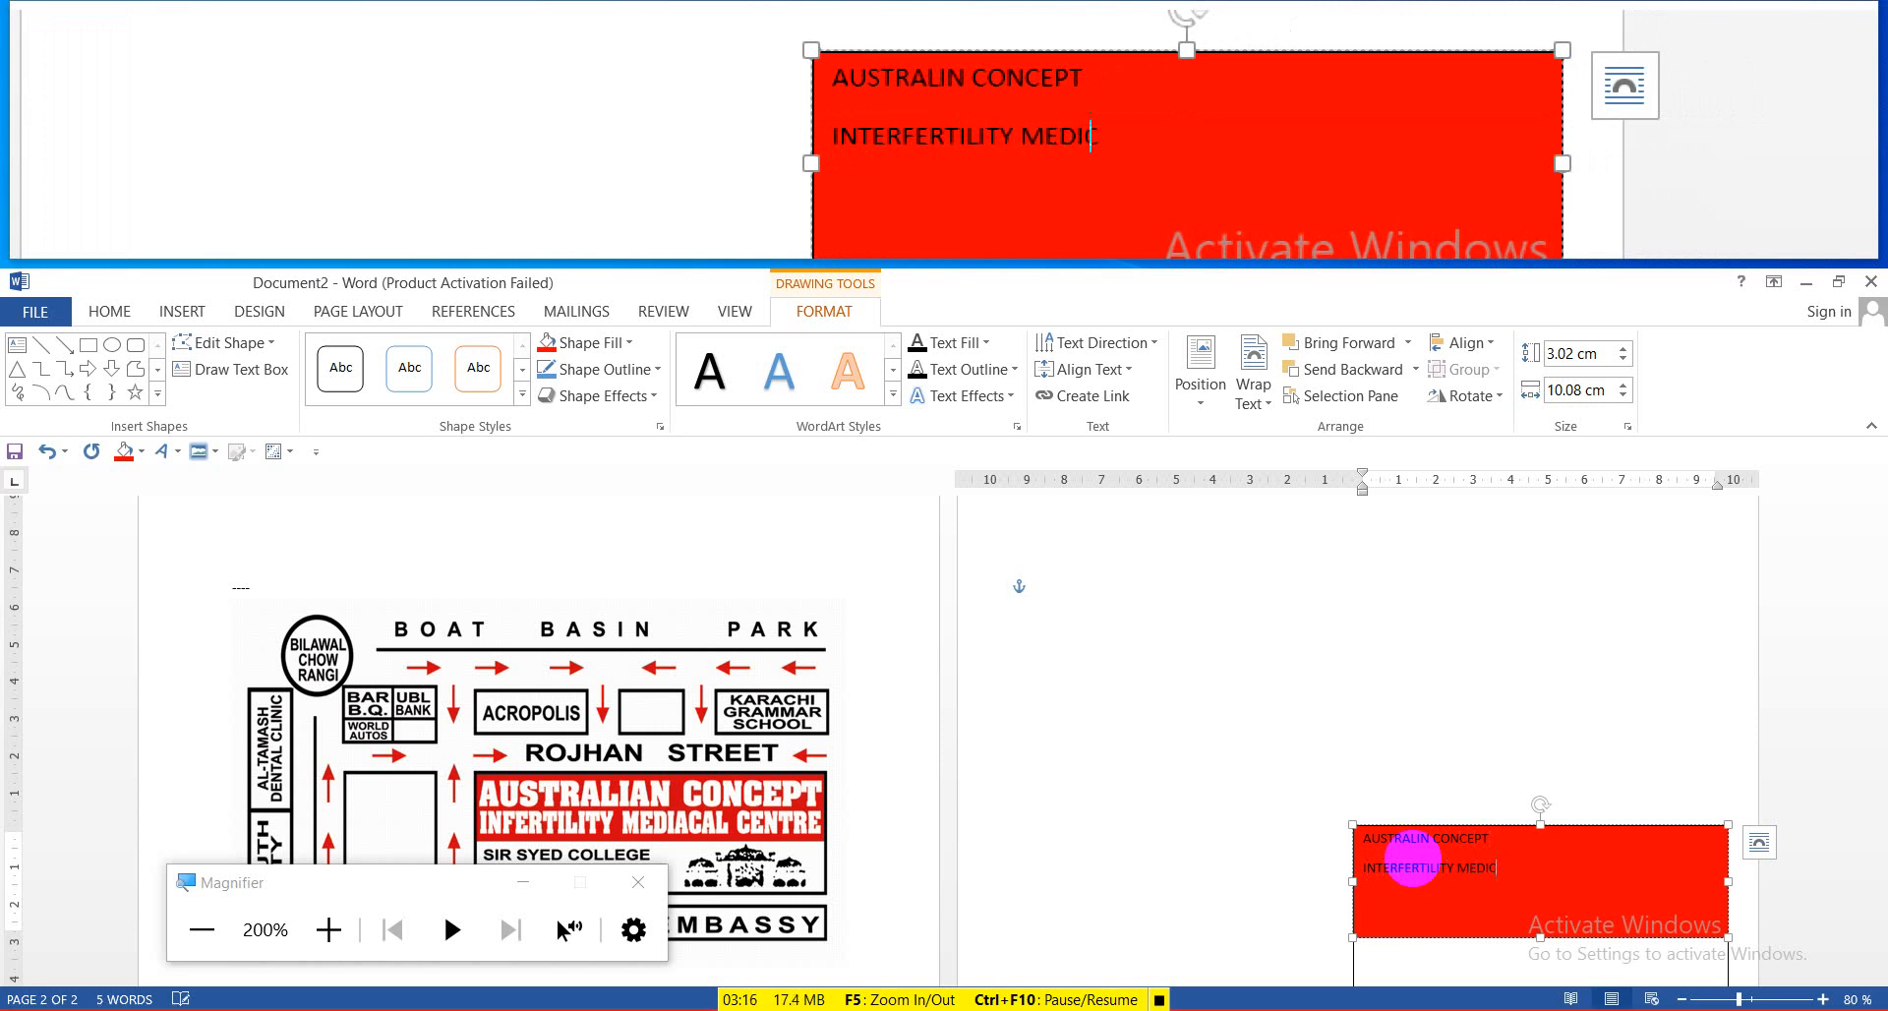
pyautogui.write('AL ')
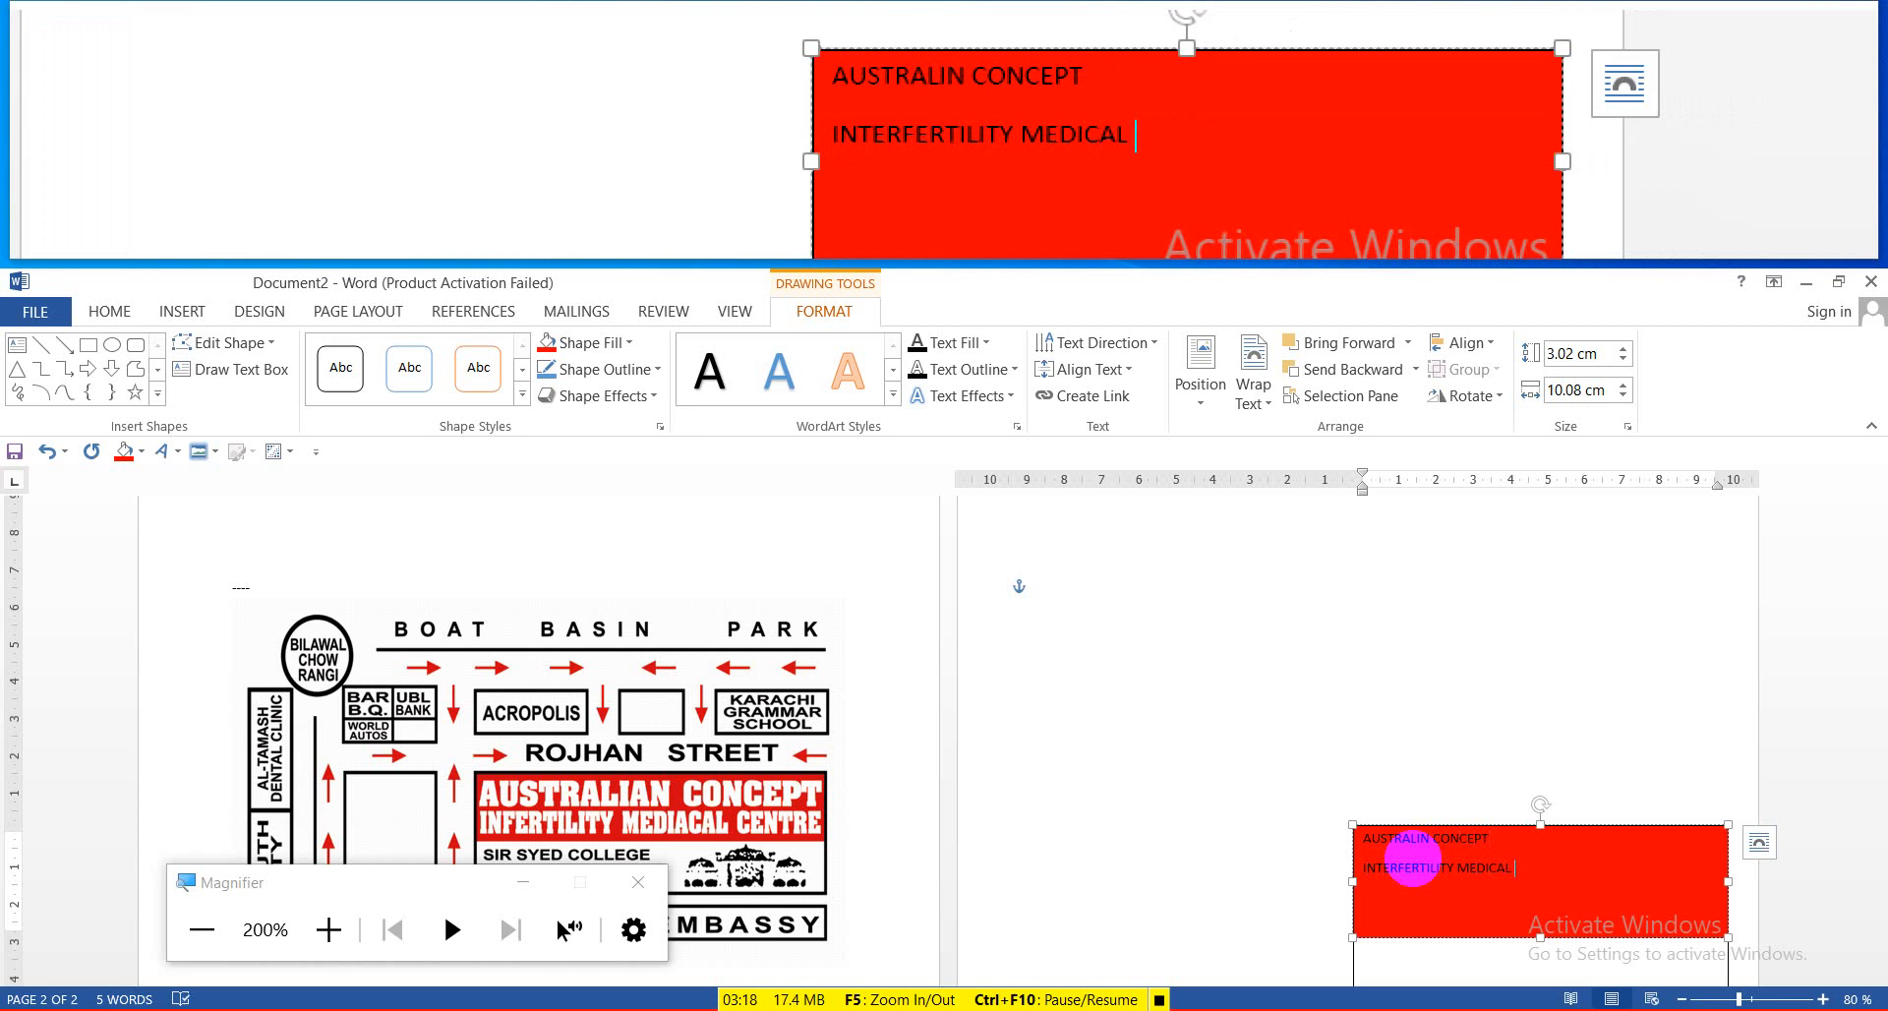
pyautogui.write('CE')
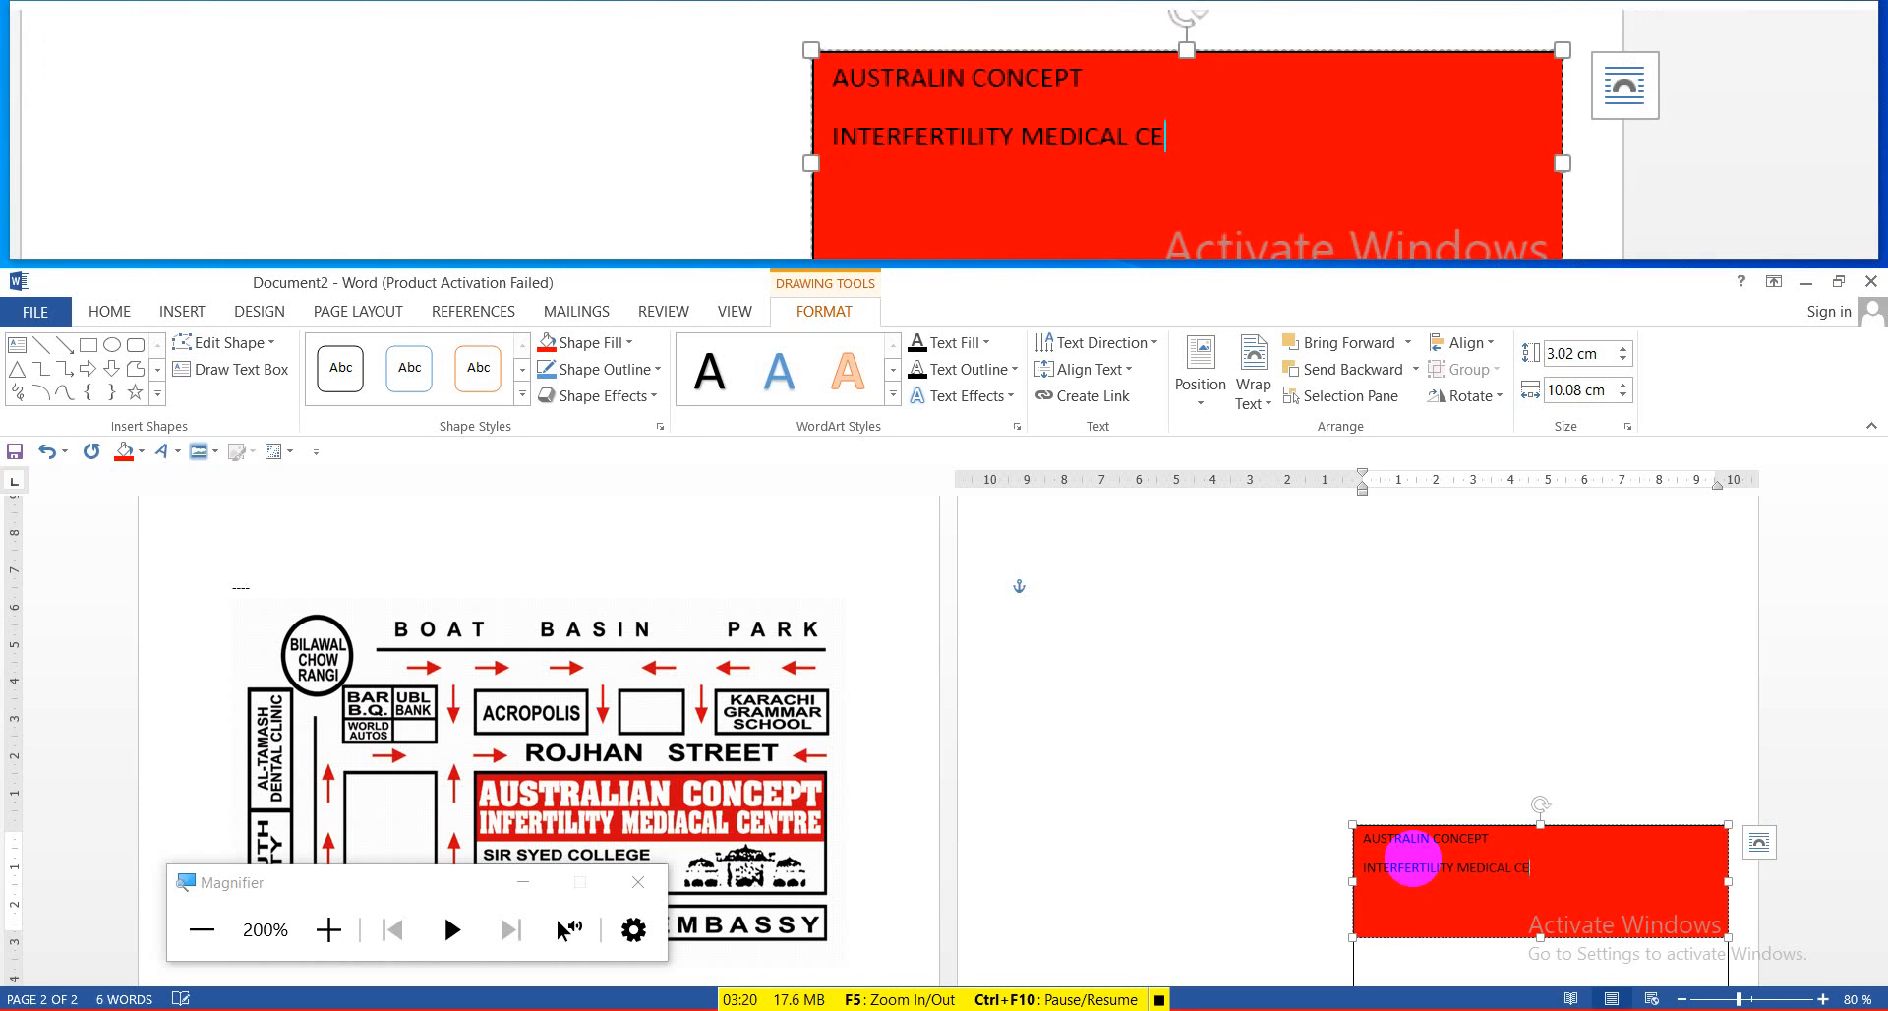
pyautogui.write('NTER')
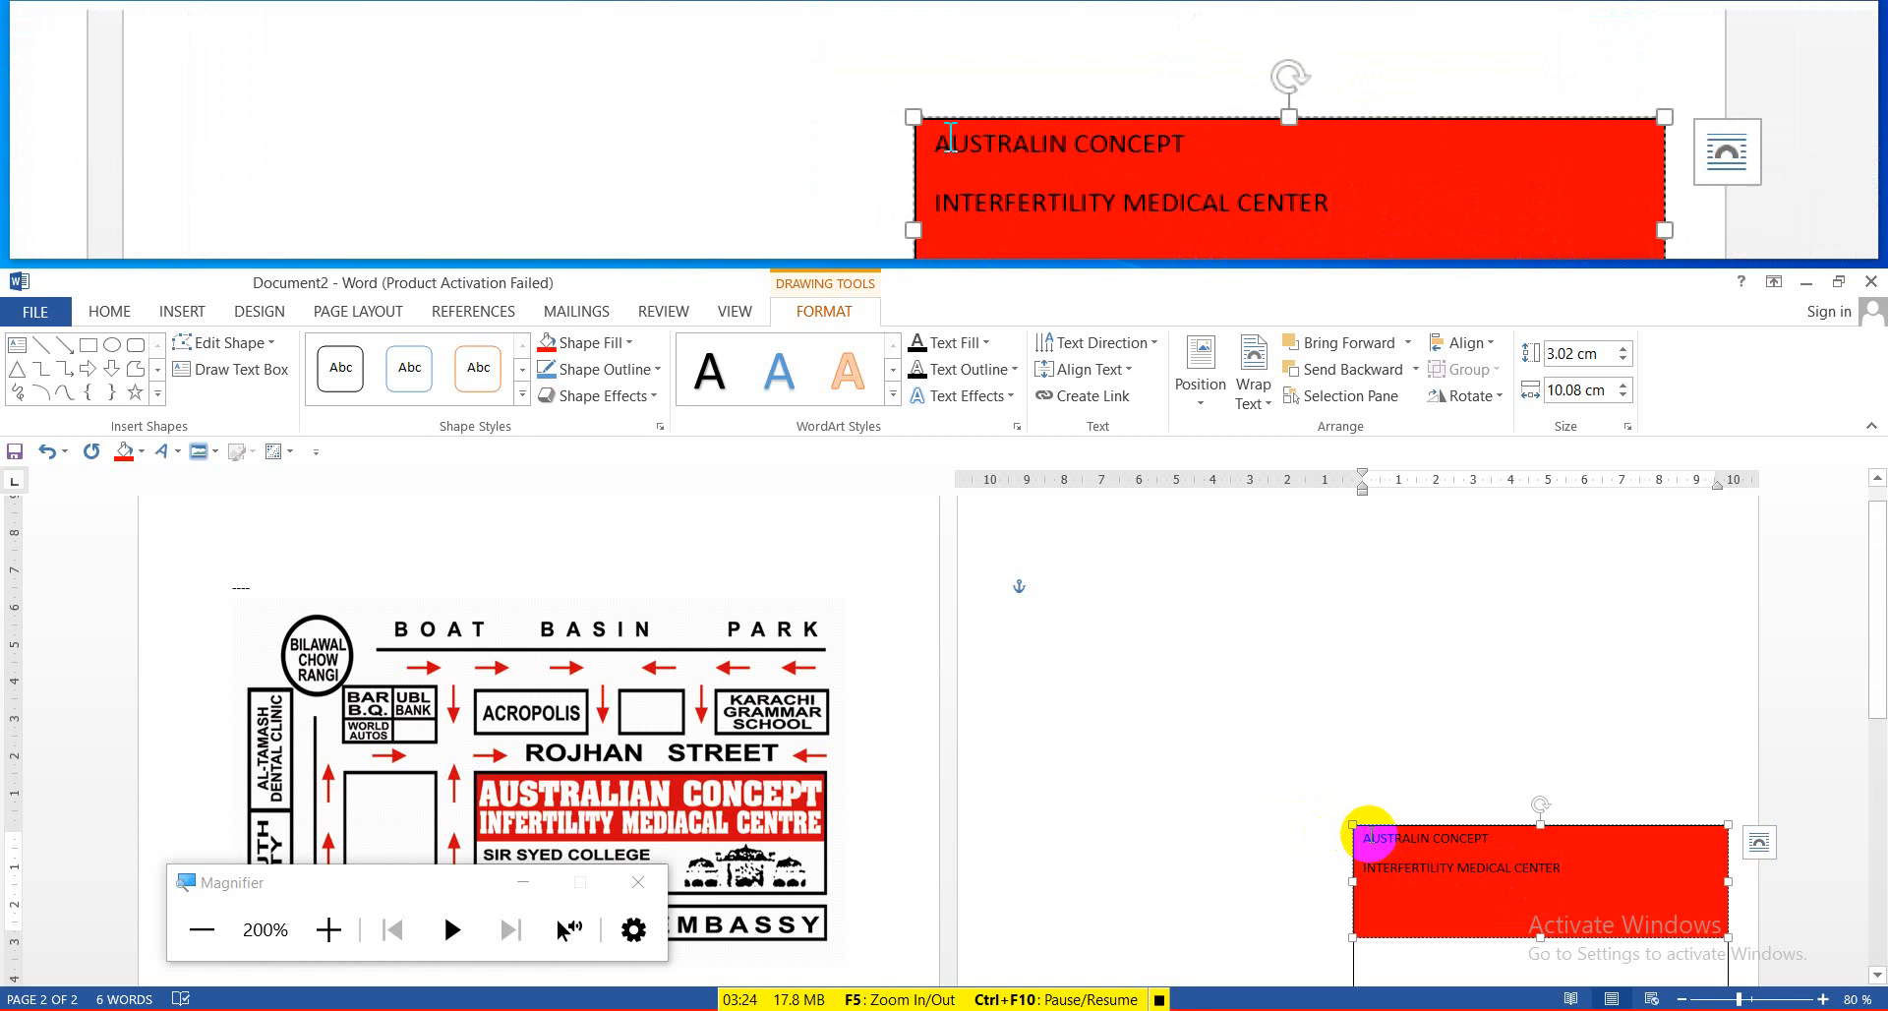
# Set both lines in the red text box to Arial Black at 12 pt
pyautogui.moveTo(1360, 834); pyautogui.dragTo(1589, 881)
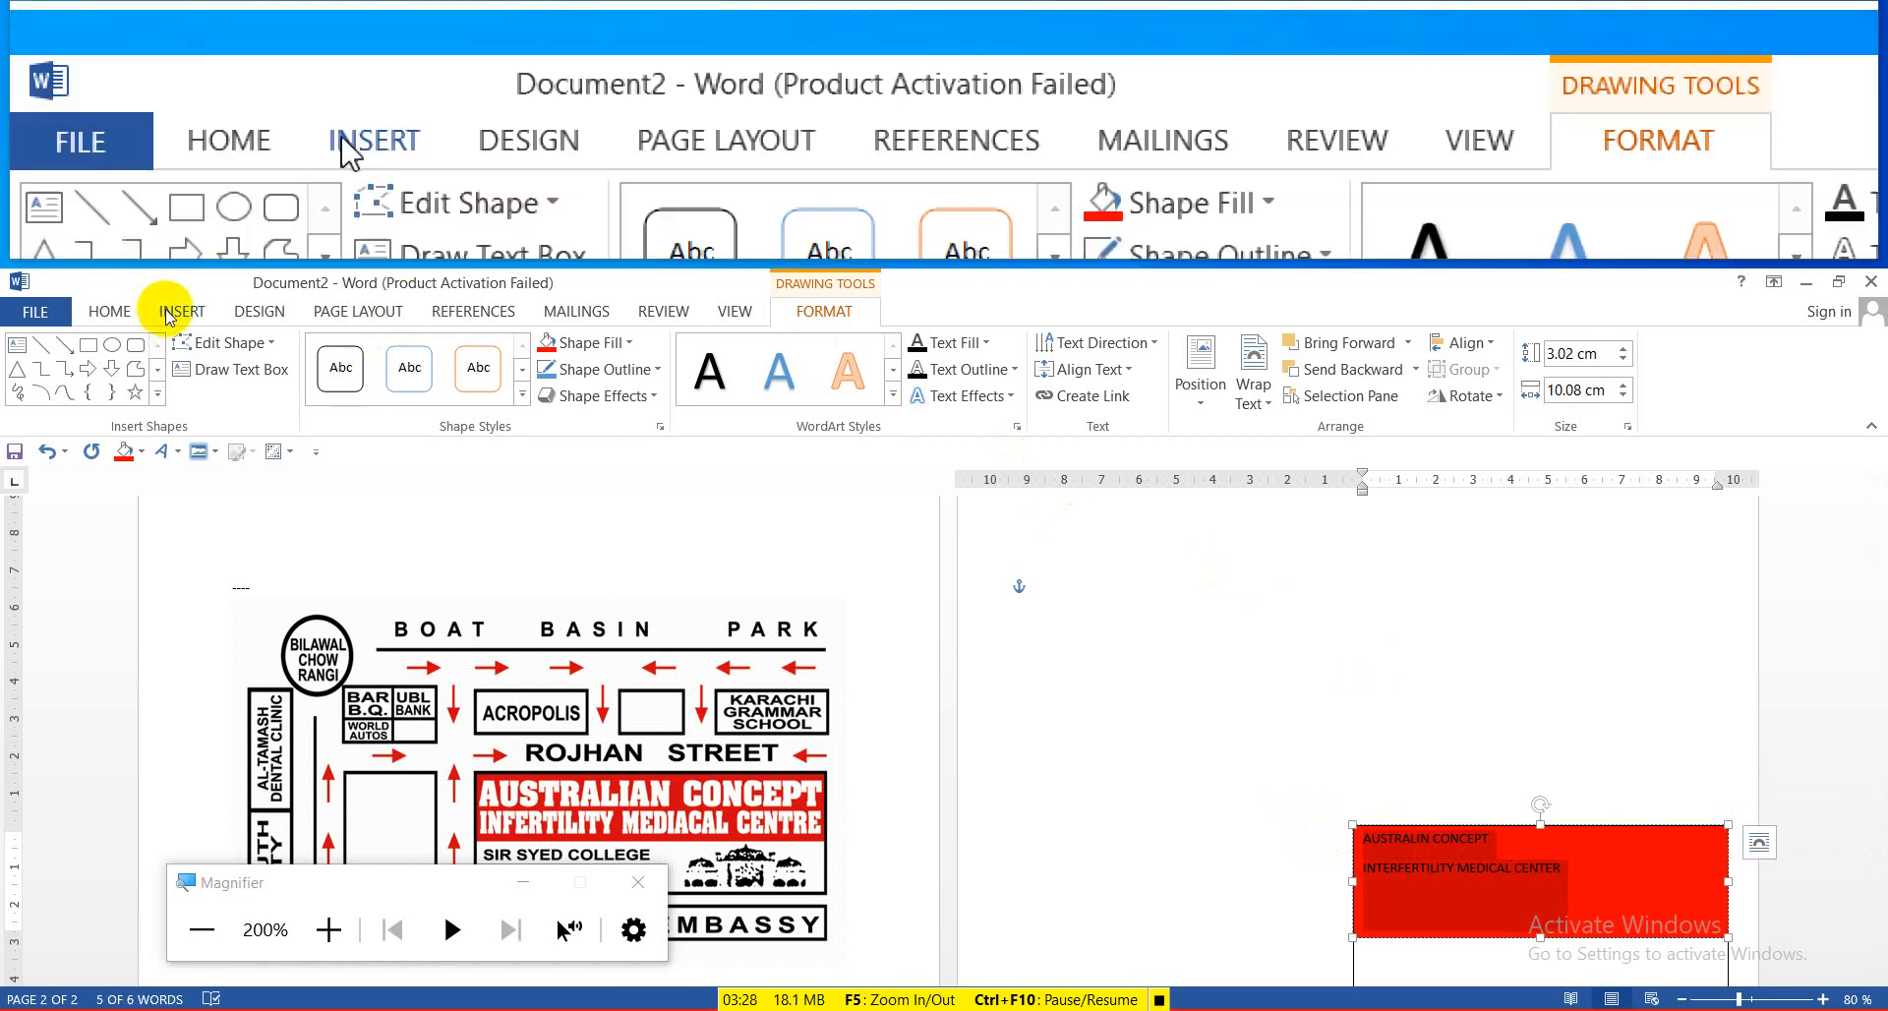
pyautogui.click(119, 313)
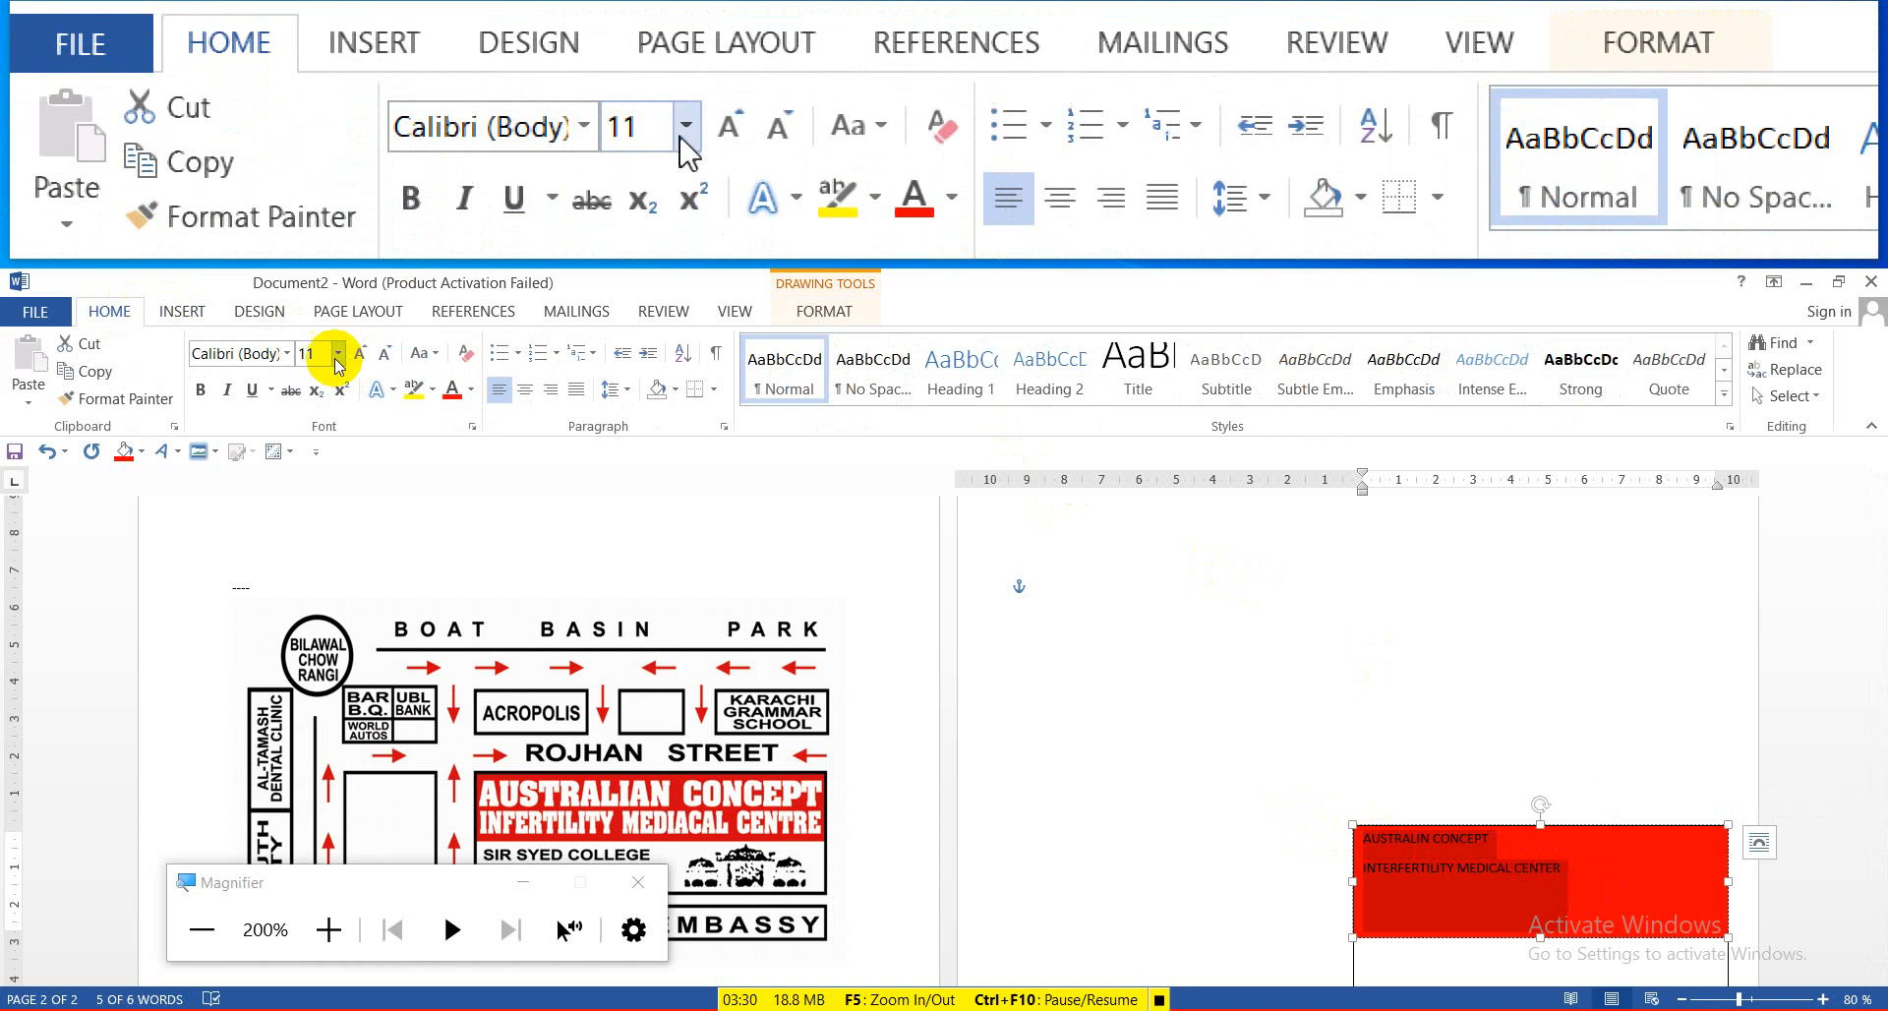
pyautogui.click(287, 354)
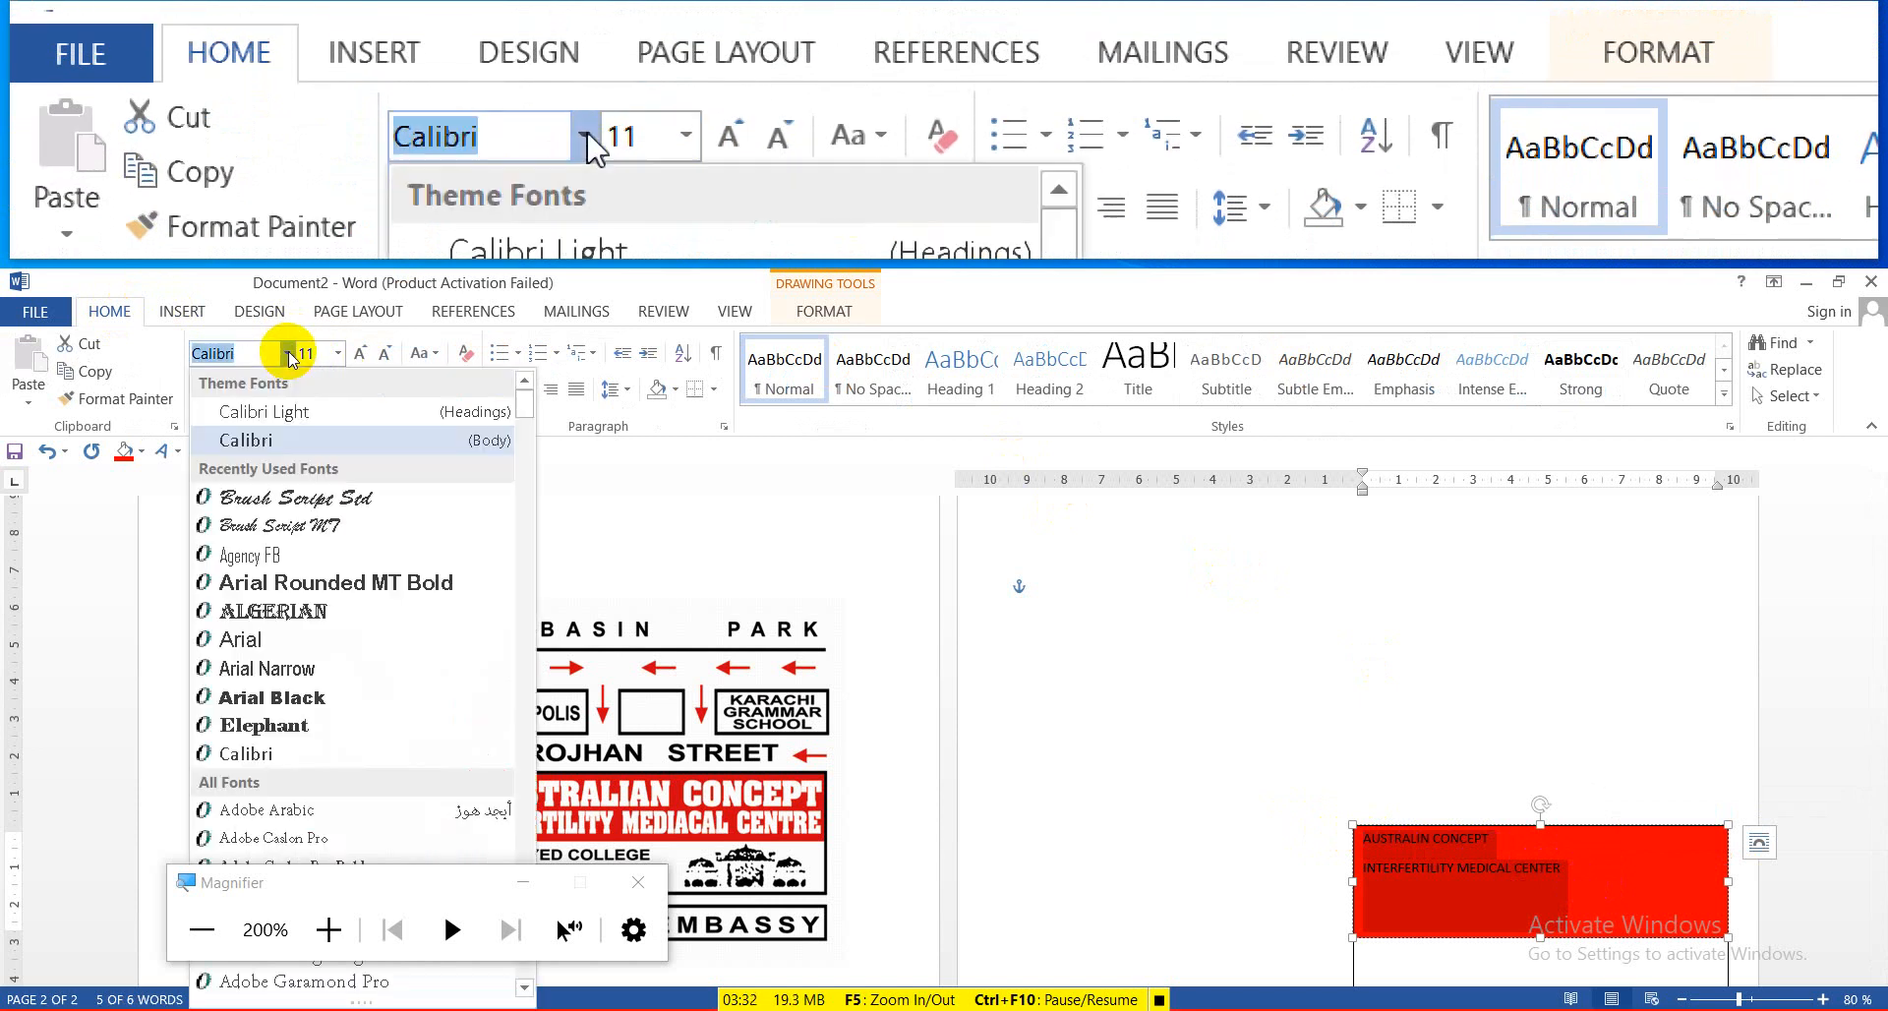
pyautogui.click(293, 704)
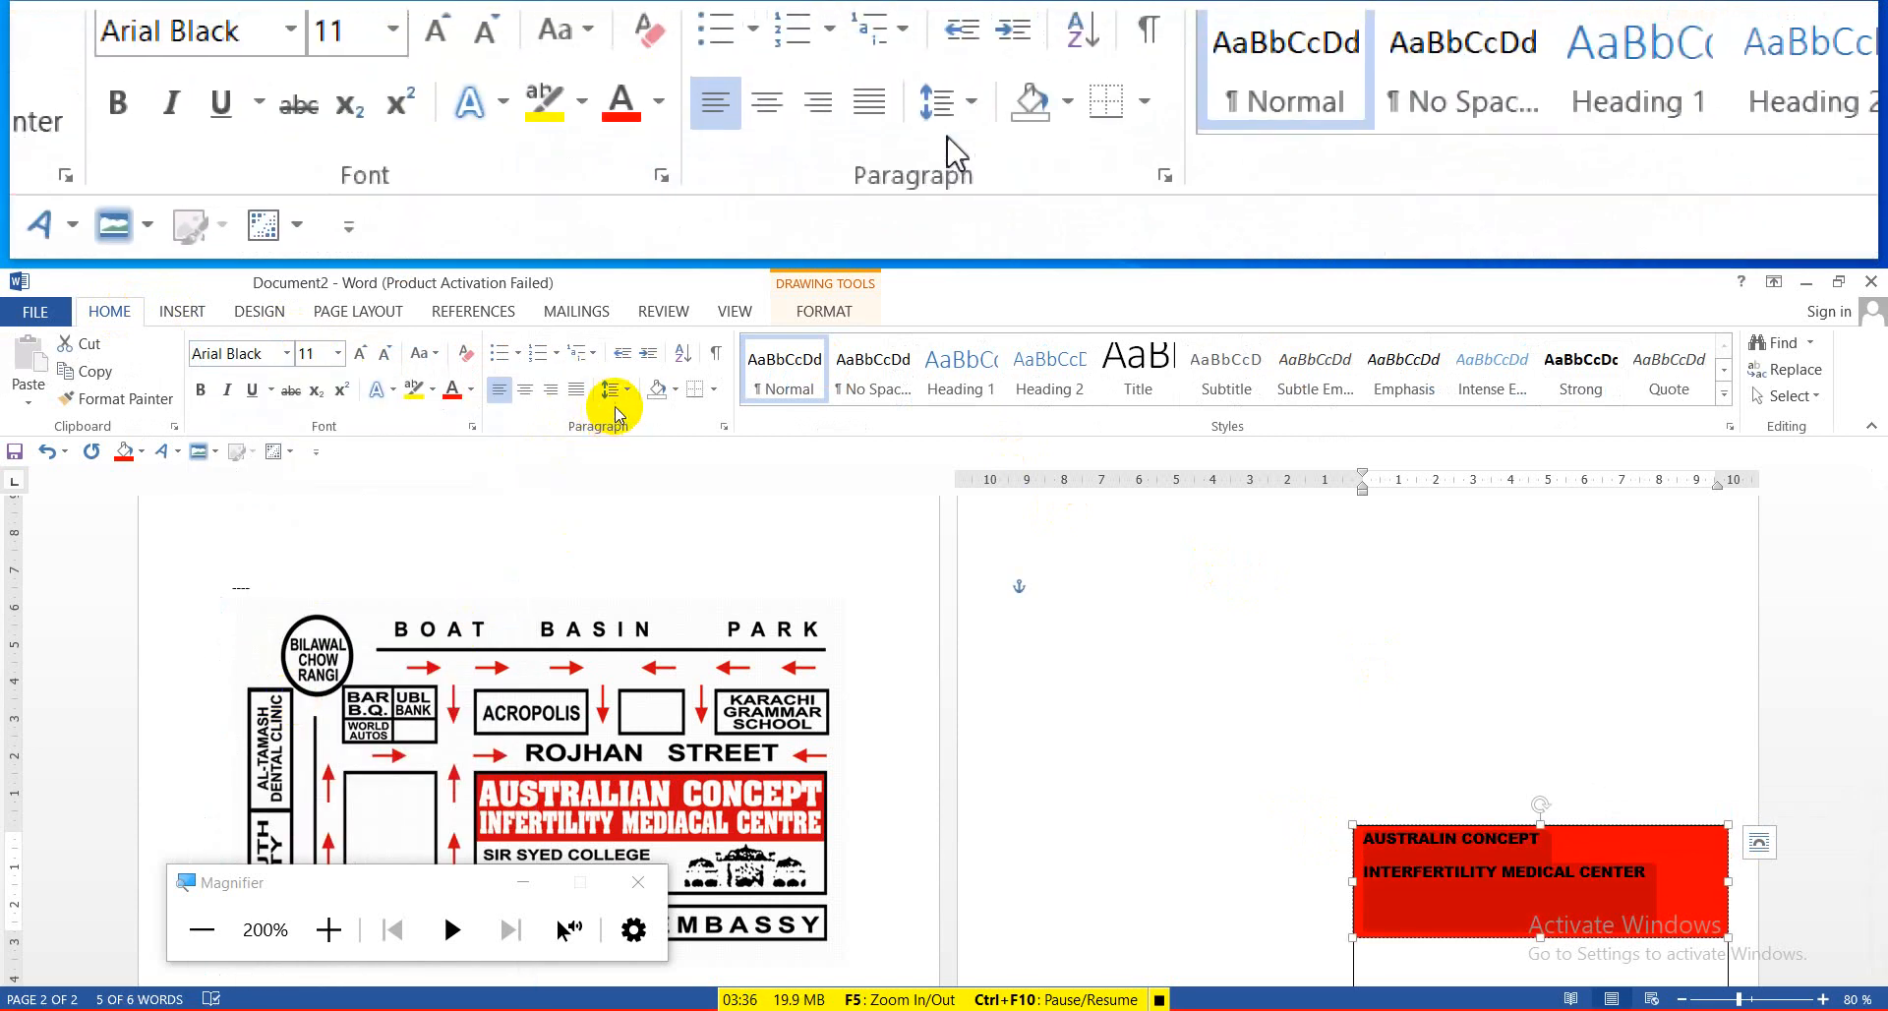
pyautogui.click(364, 359)
pyautogui.click(364, 358)
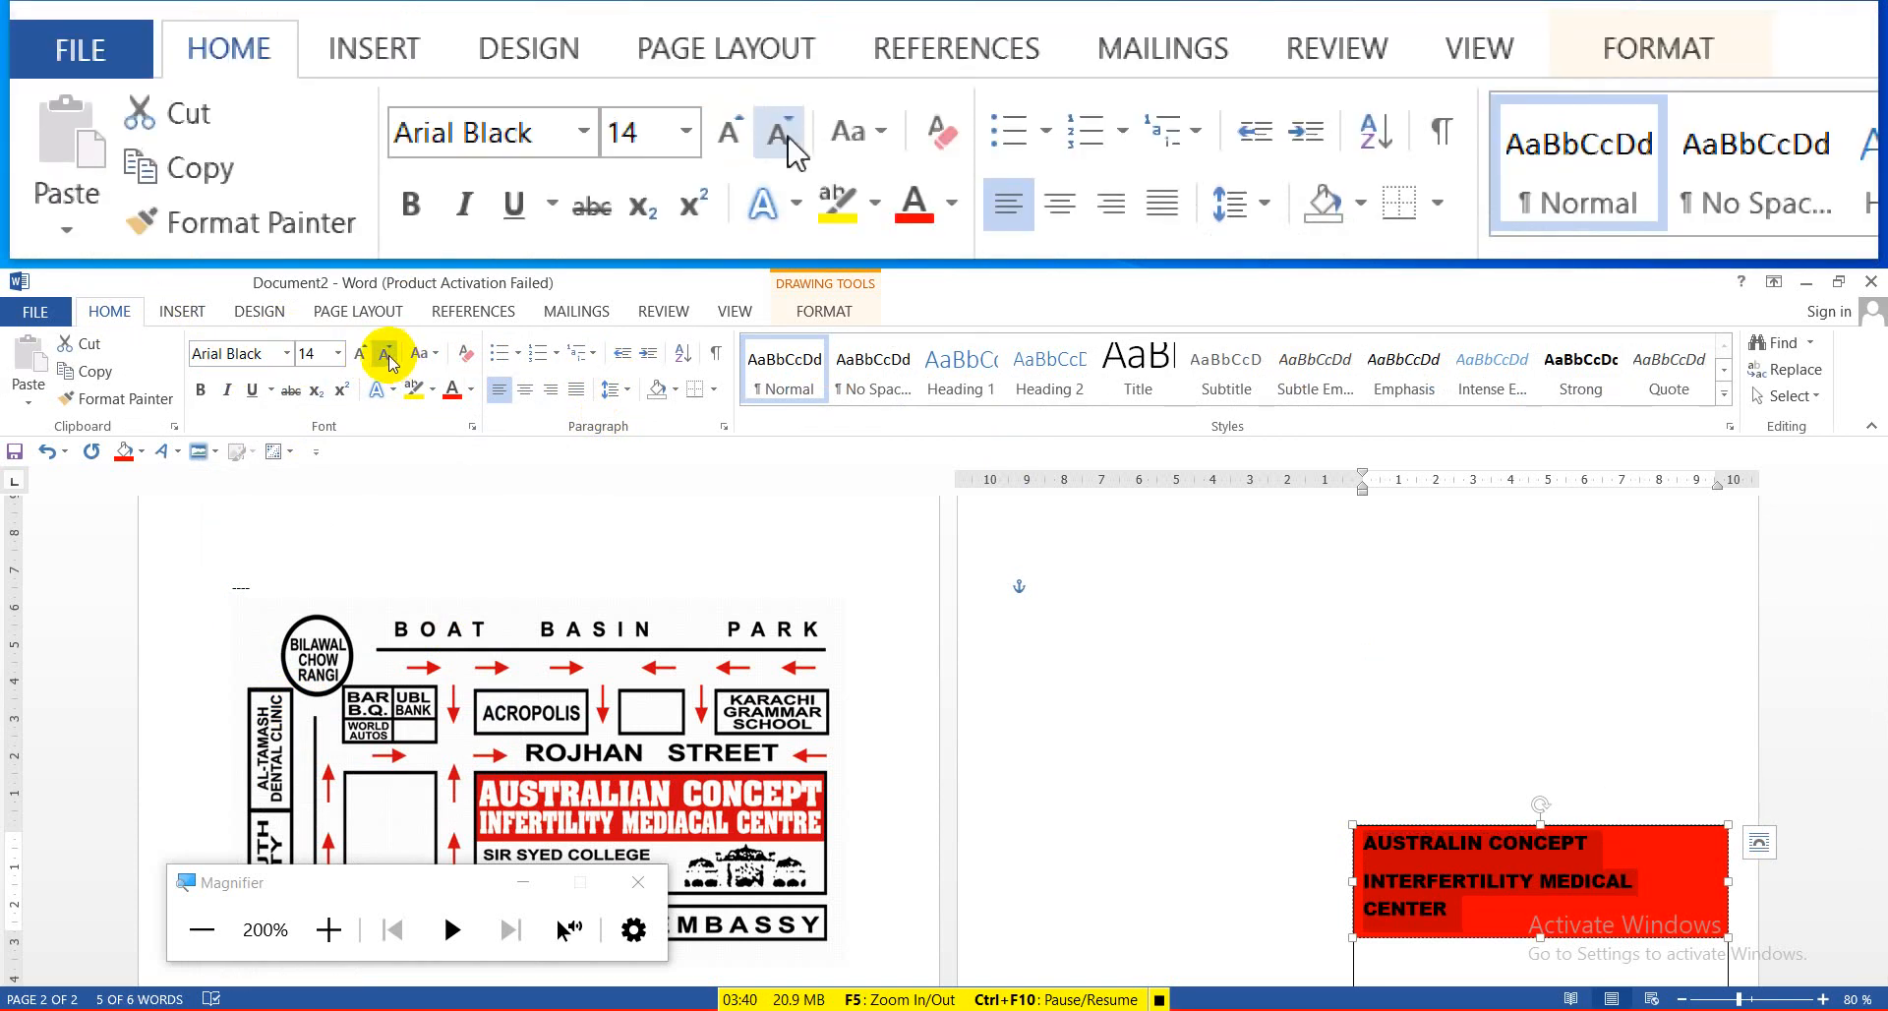
pyautogui.click(388, 361)
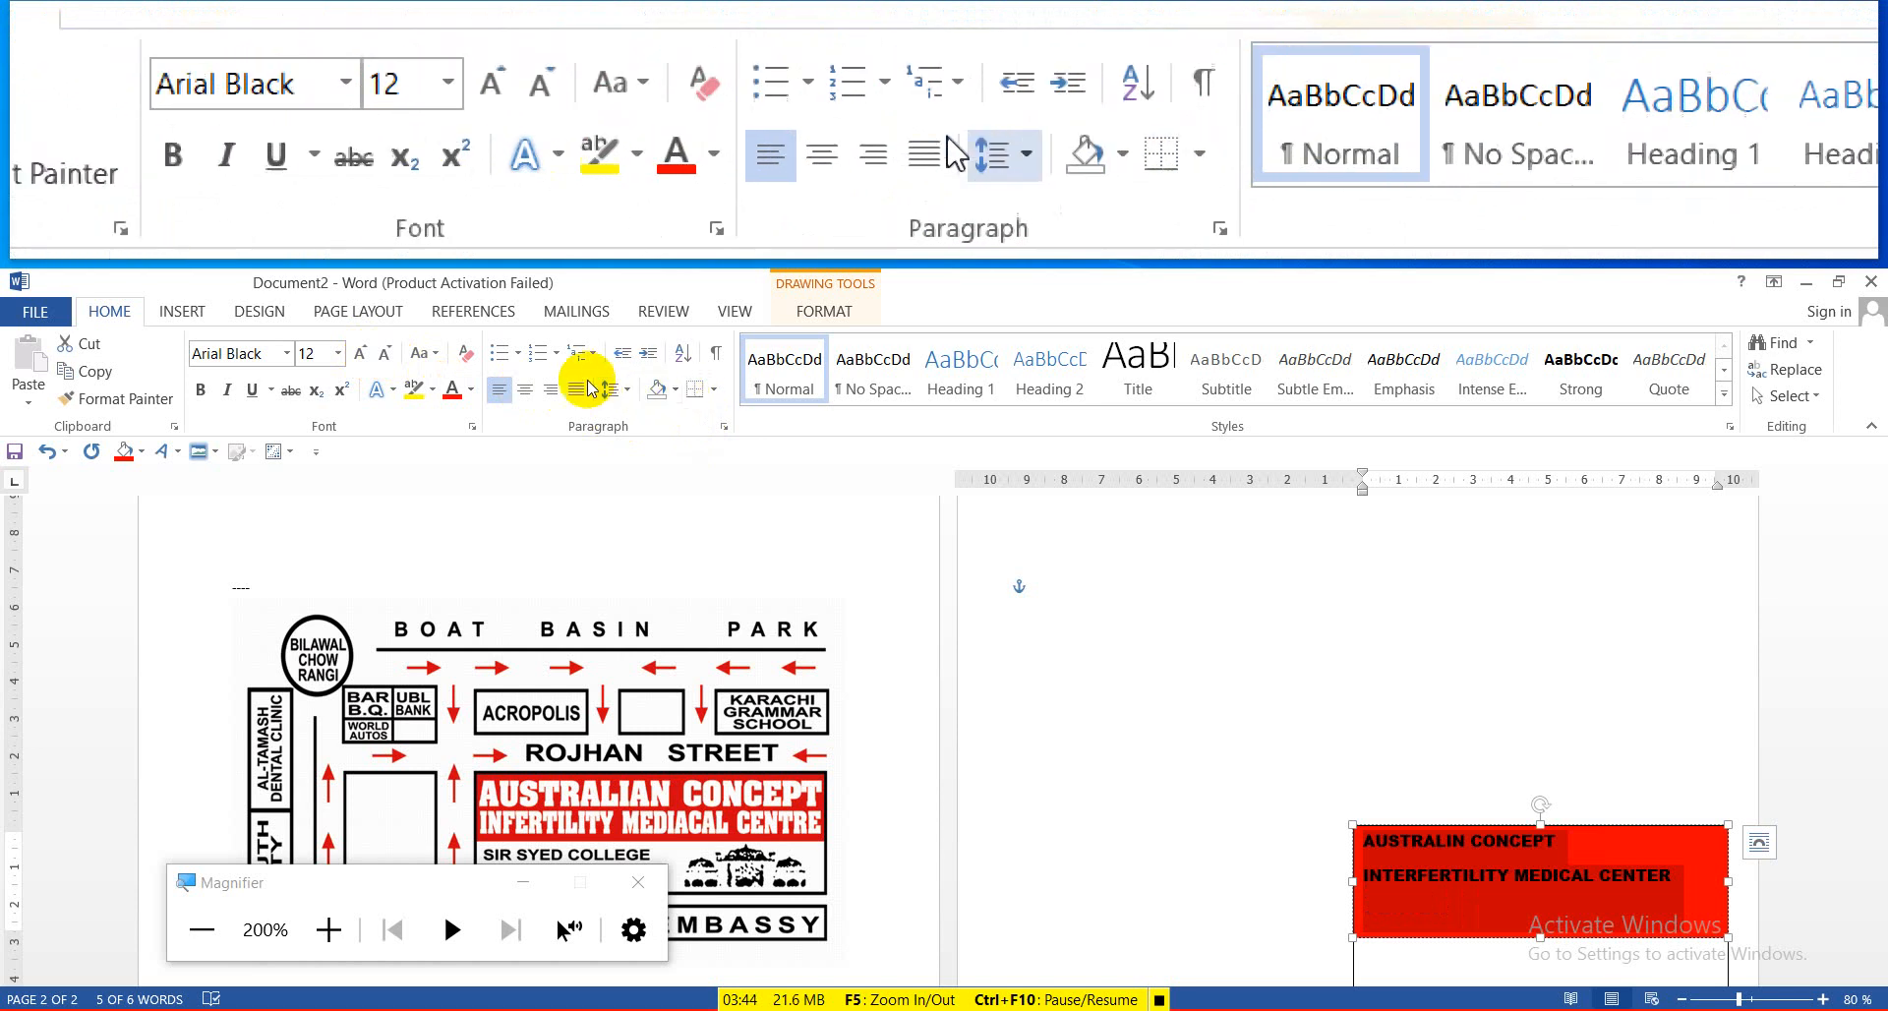
# Center both heading lines in the red box and make their text white
pyautogui.click(524, 390)
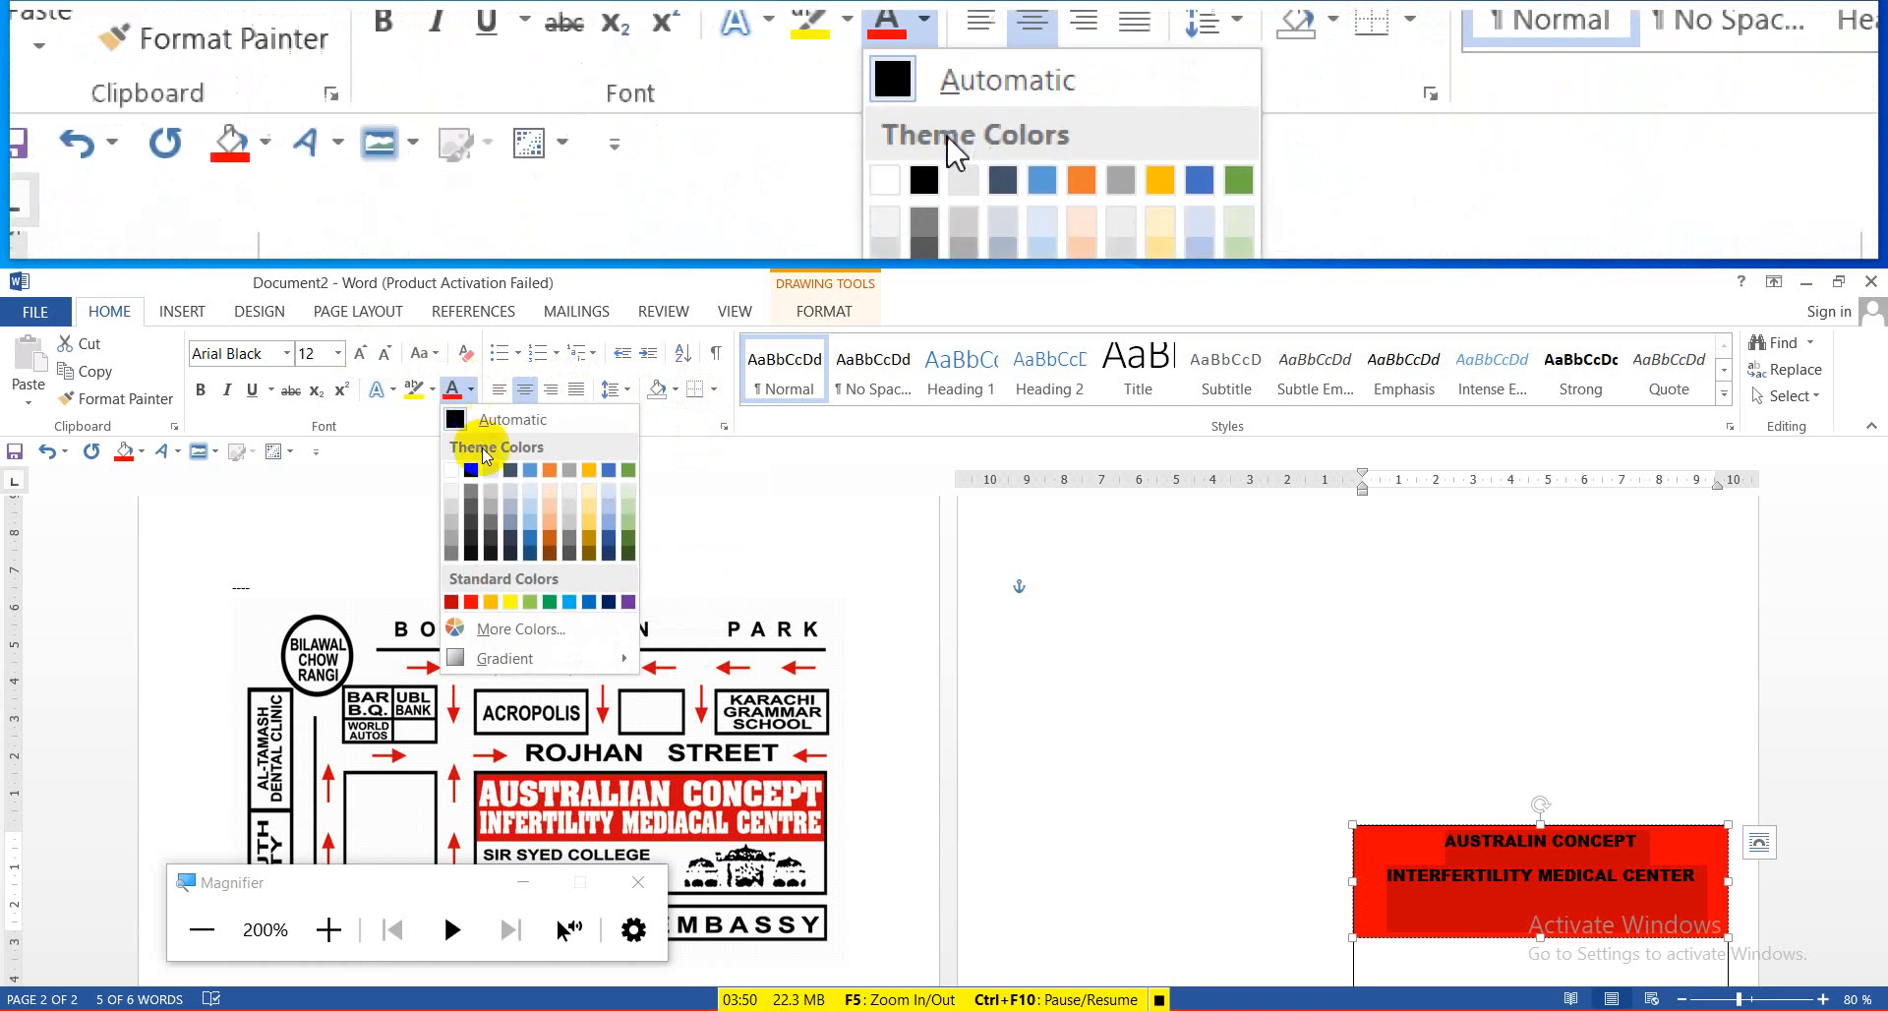
pyautogui.click(450, 470)
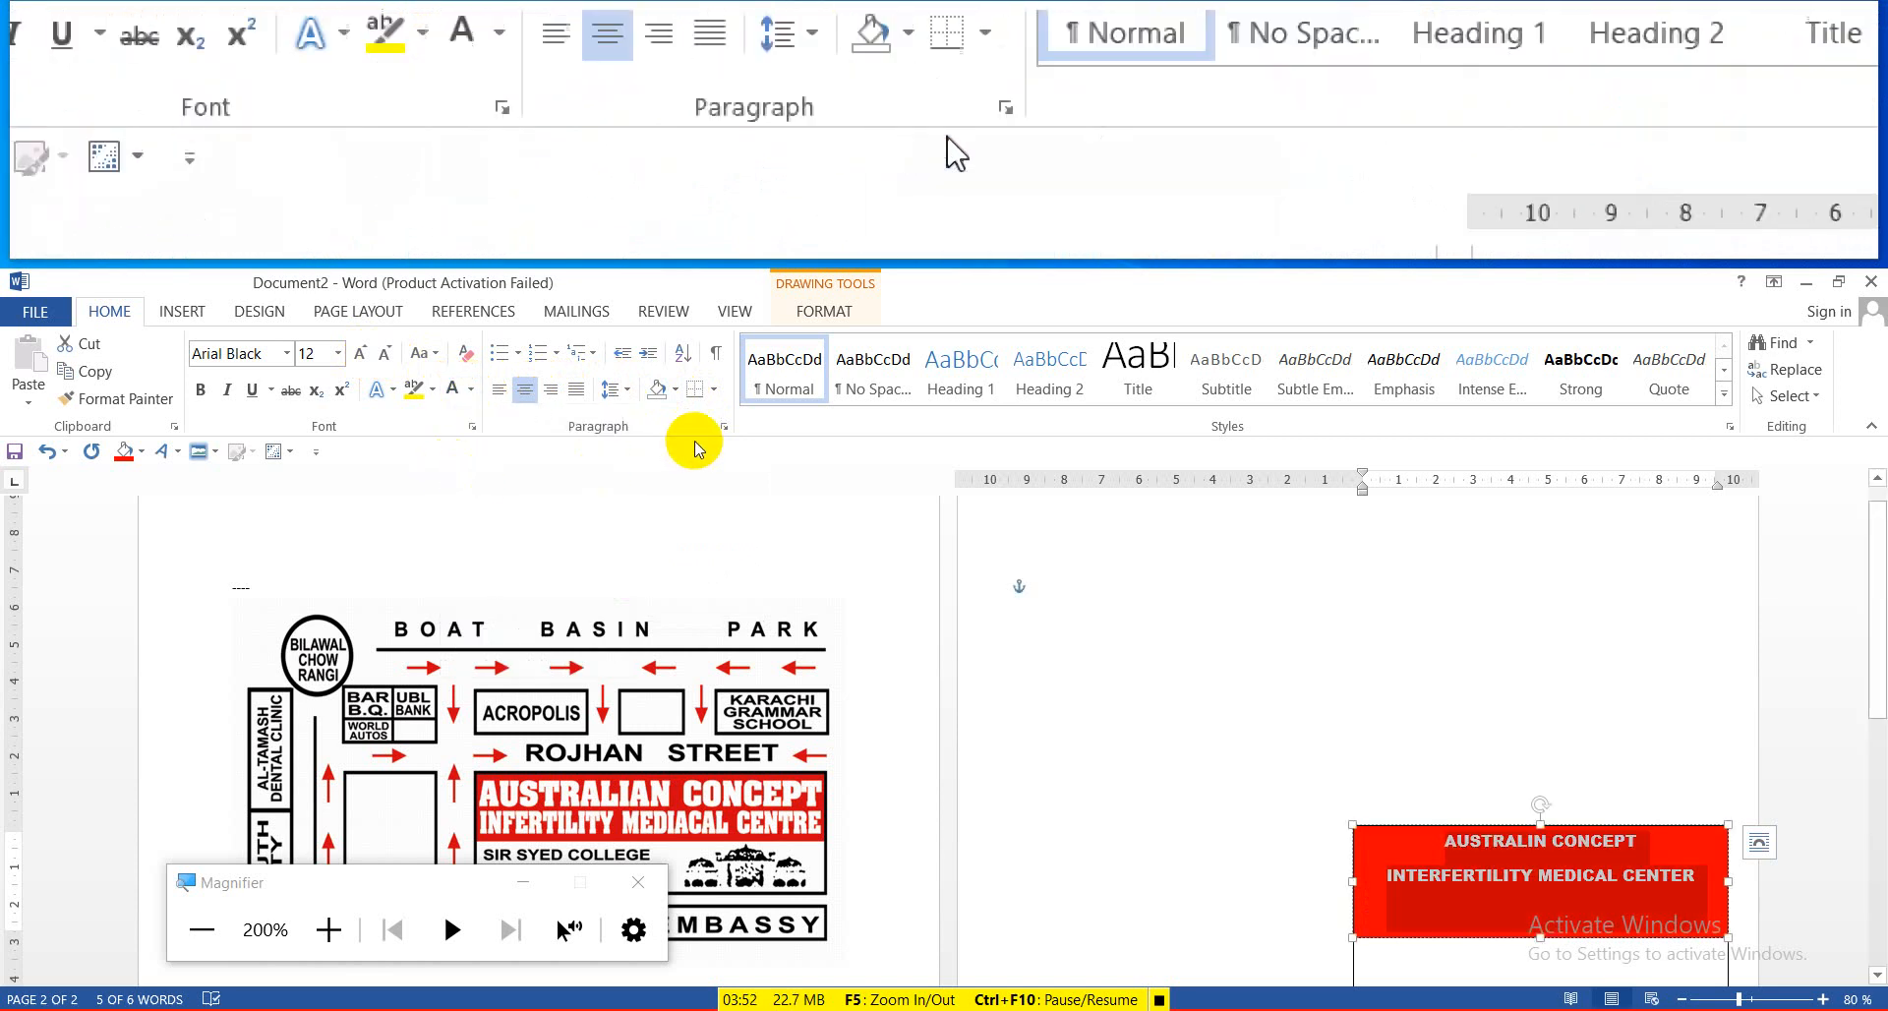
# Give both heading lines single (1.0) line spacing with 0 pt spacing after each paragraph
pyautogui.click(615, 390)
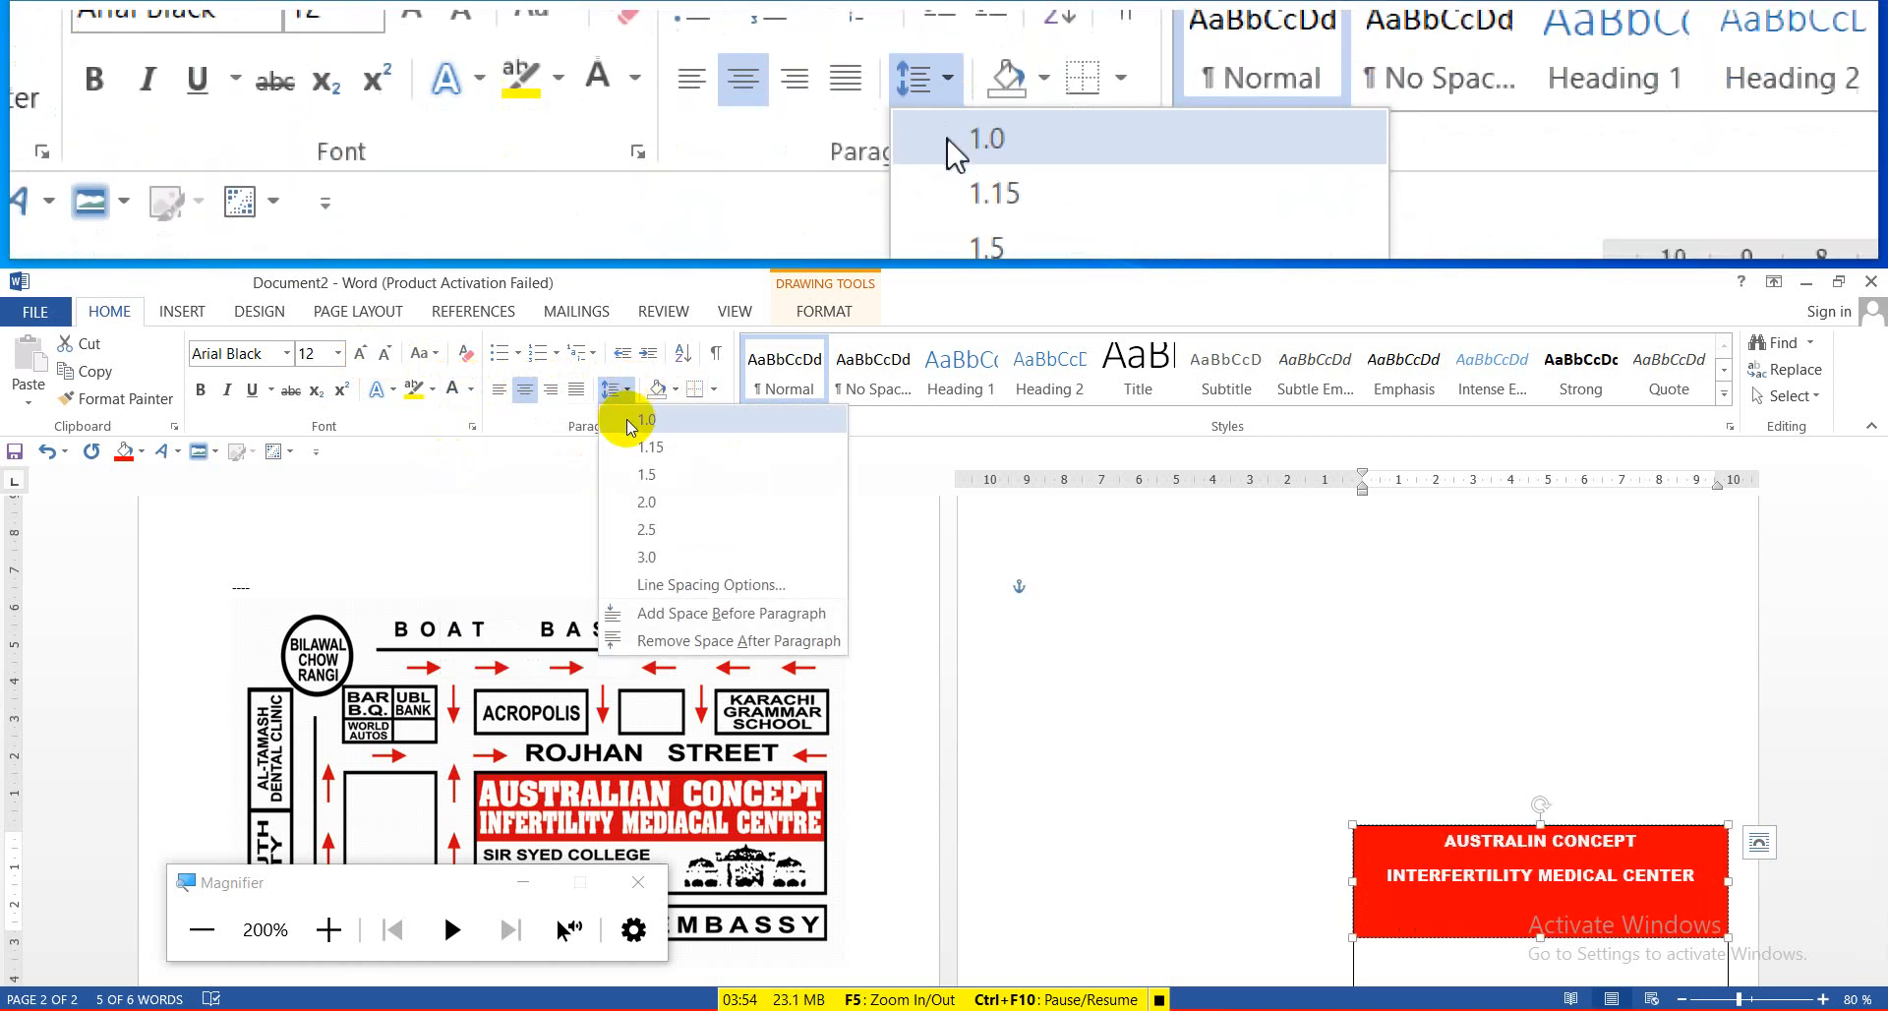
pyautogui.click(626, 421)
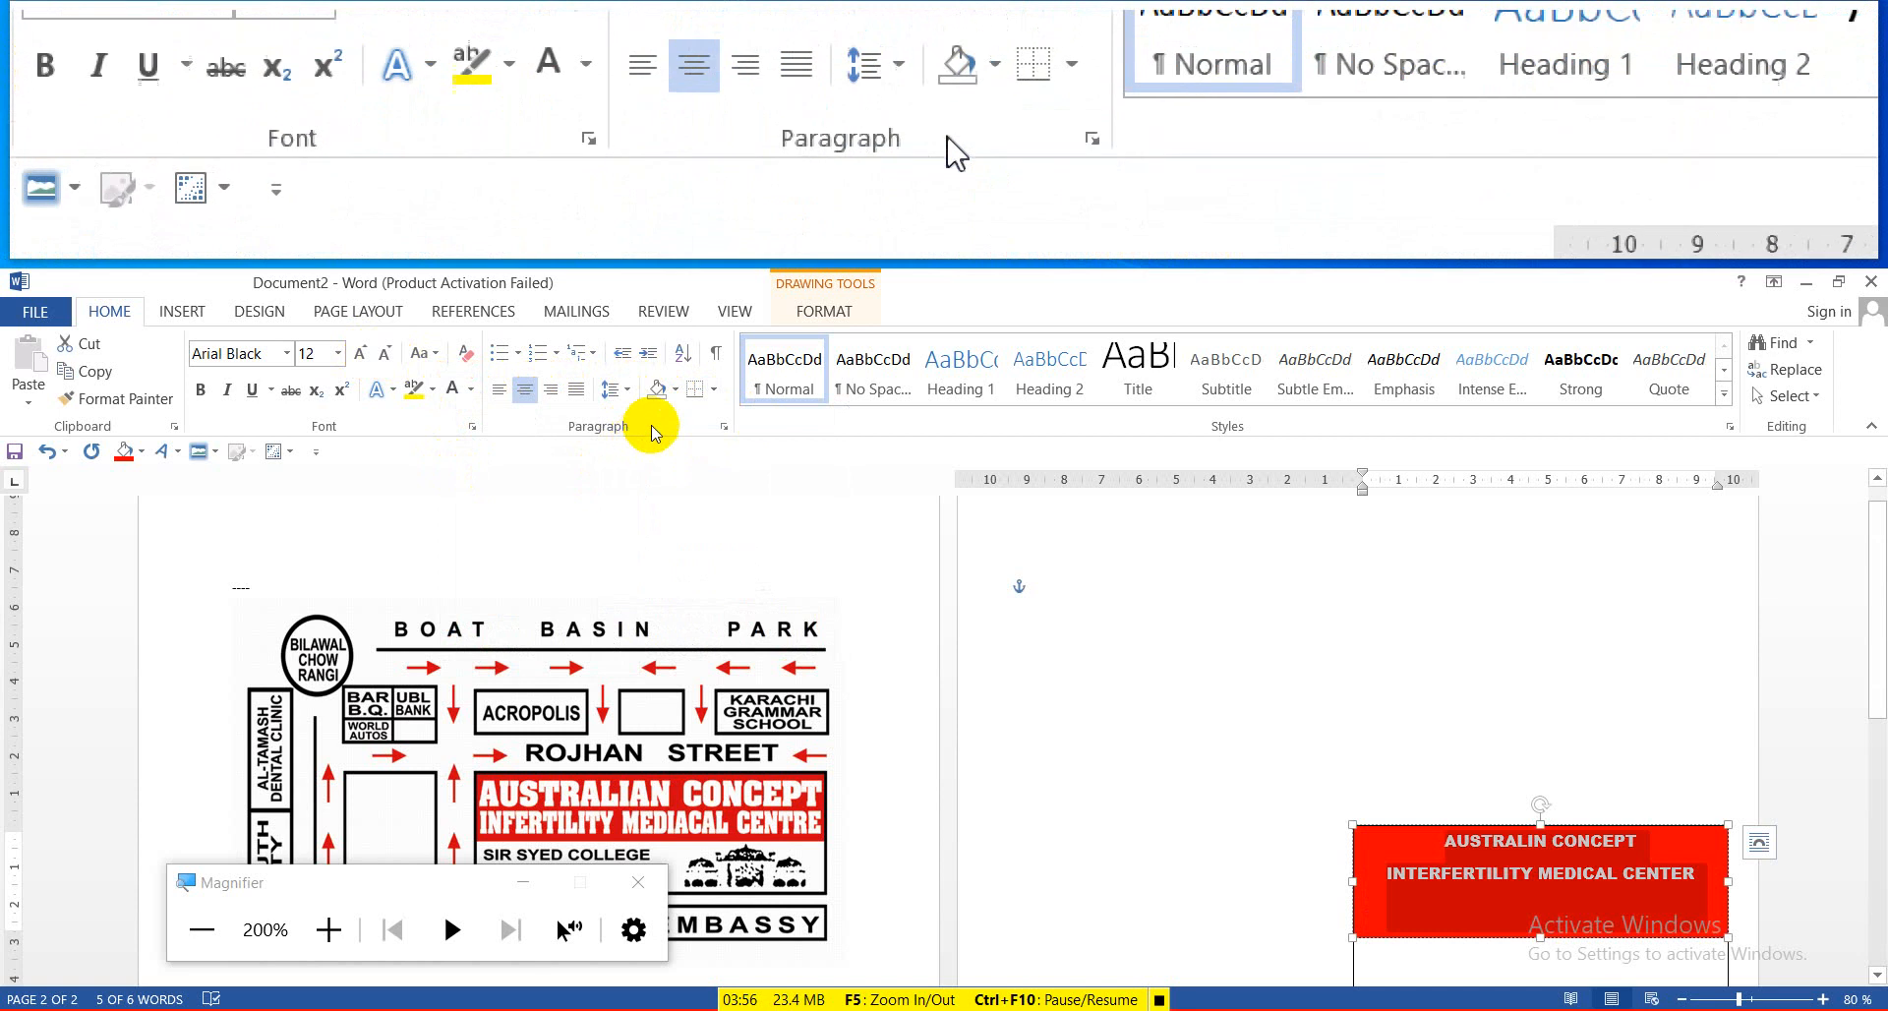
pyautogui.click(615, 390)
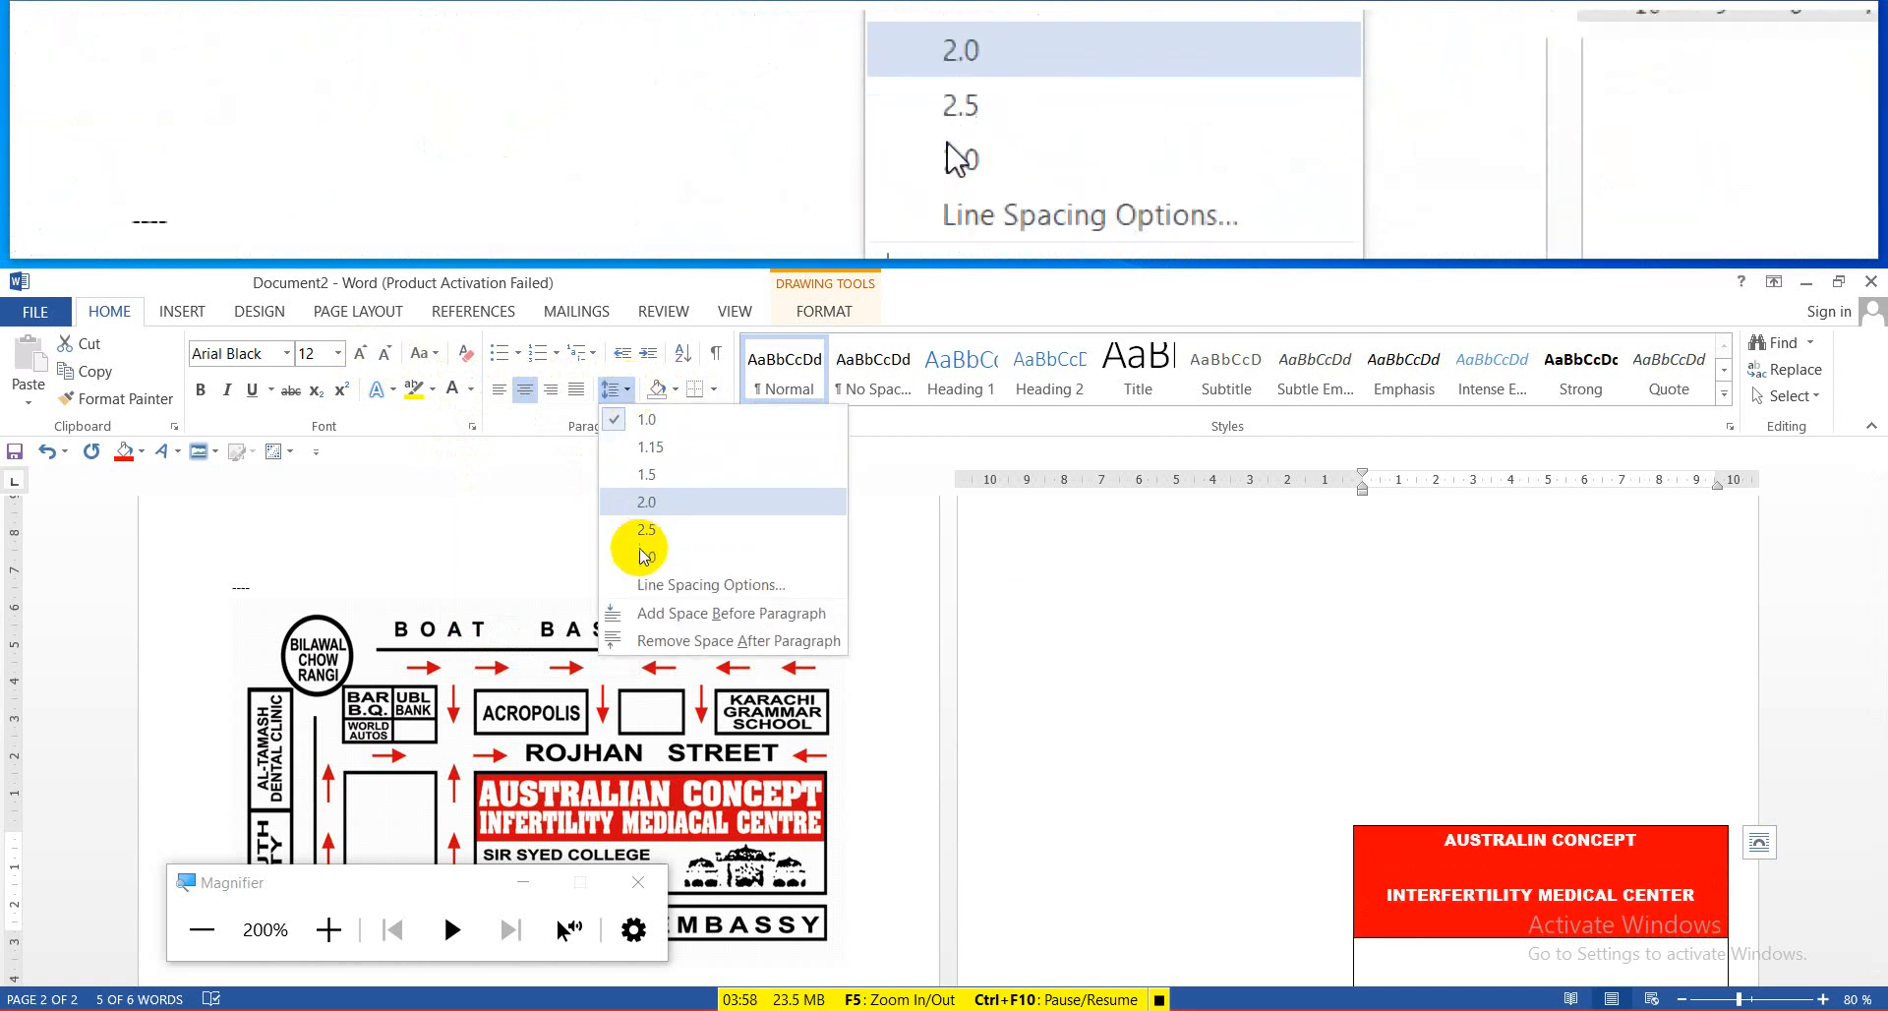
pyautogui.click(646, 584)
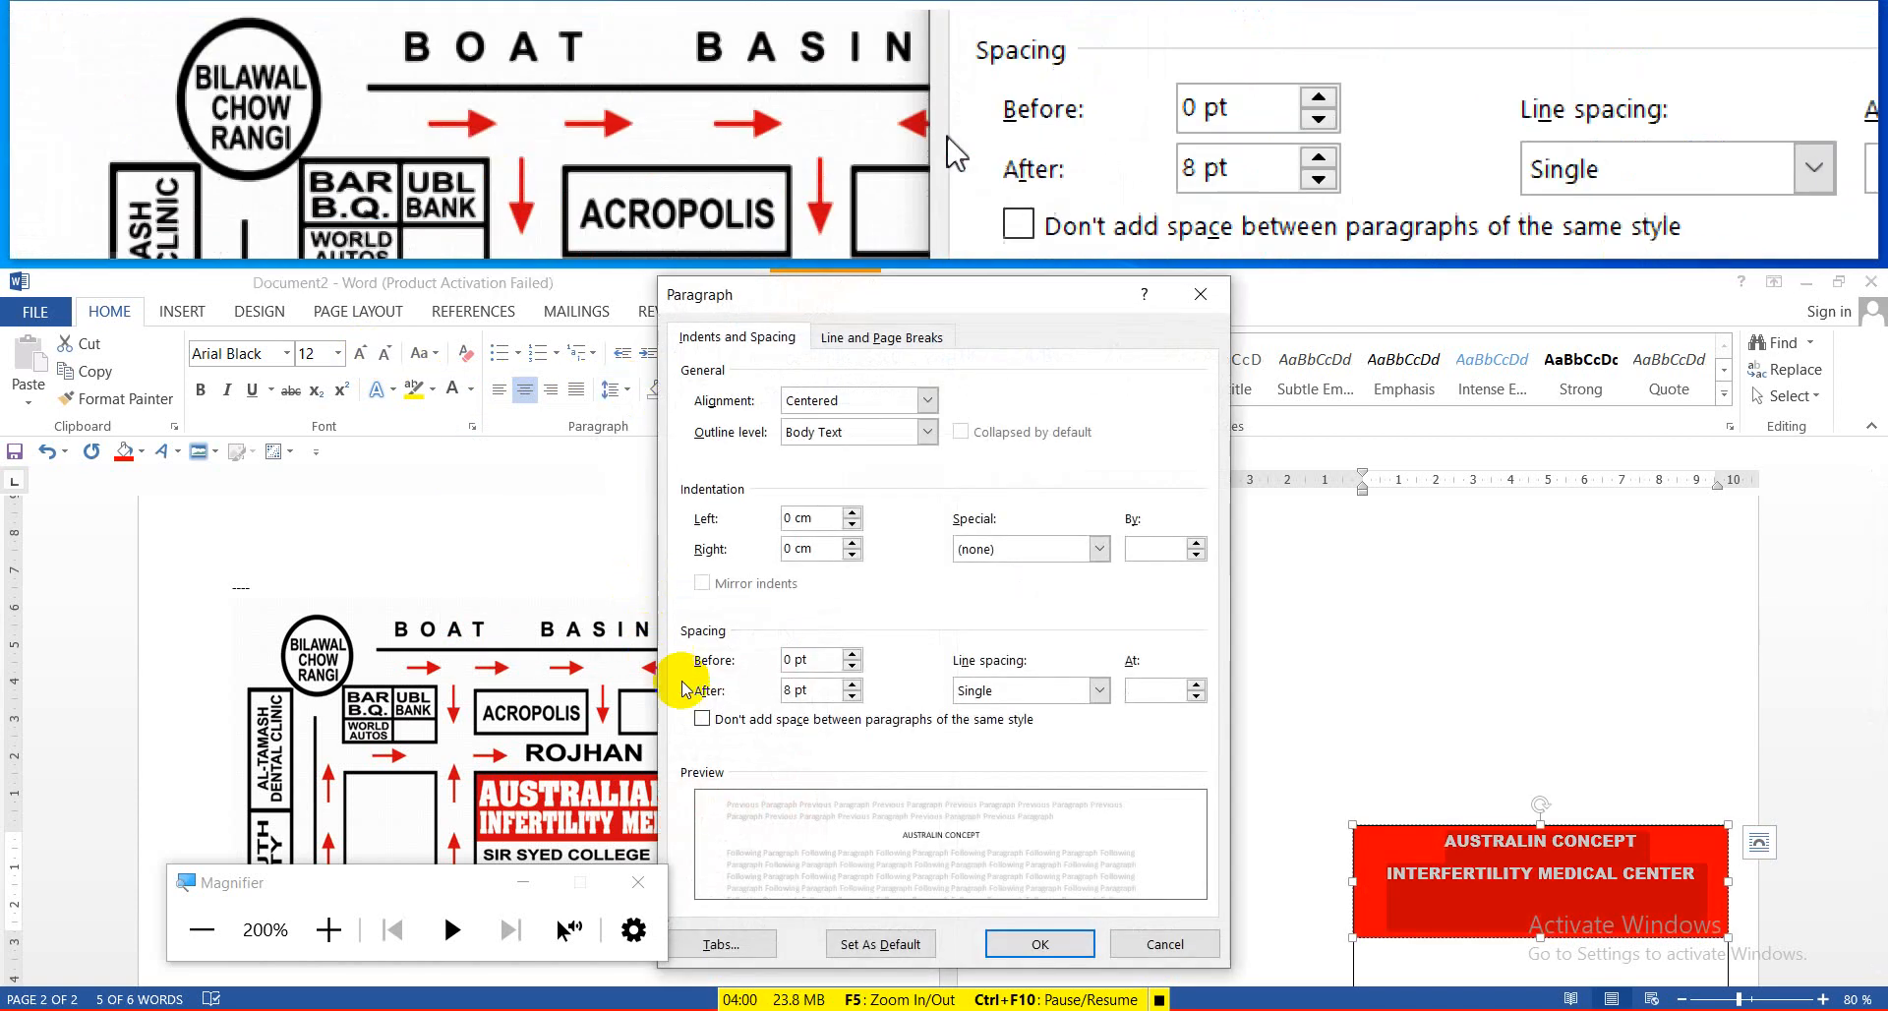
pyautogui.moveTo(794, 693); pyautogui.dragTo(758, 686)
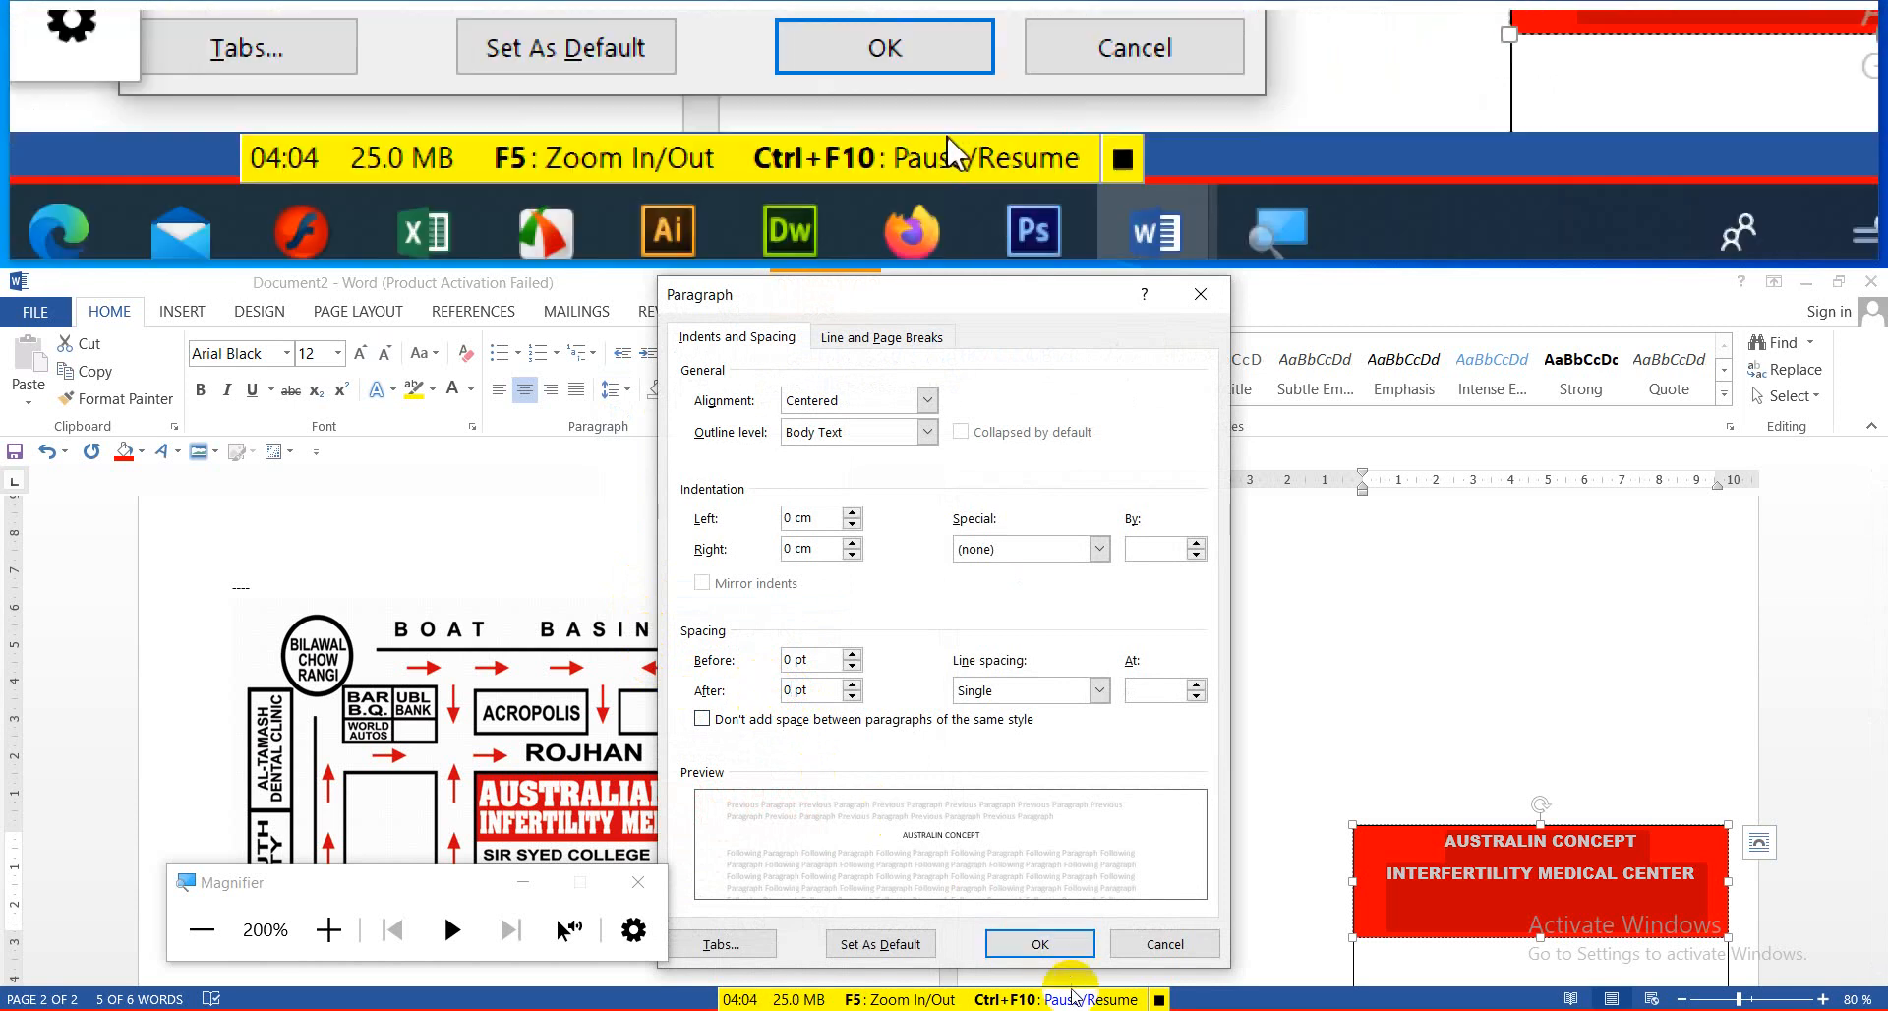
pyautogui.click(1042, 942)
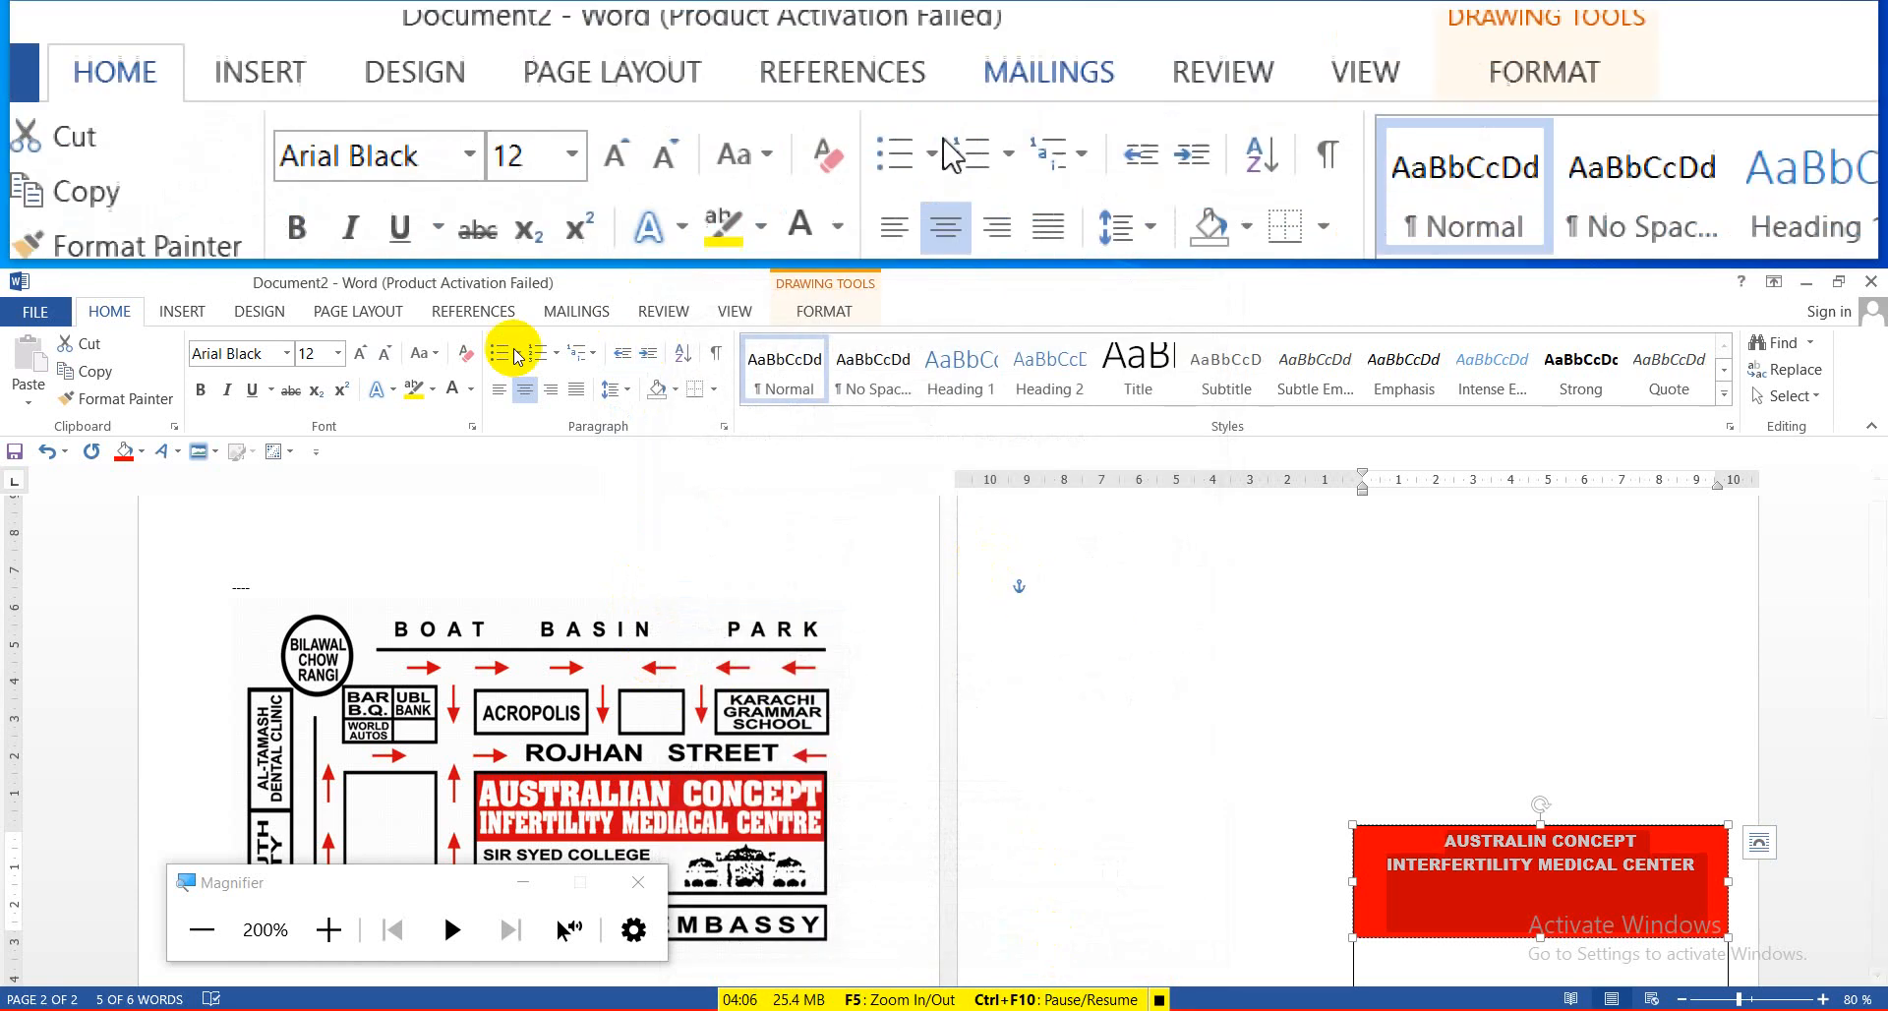
# Try both heading lines at 14 pt and return them to 12 pt
pyautogui.click(364, 355)
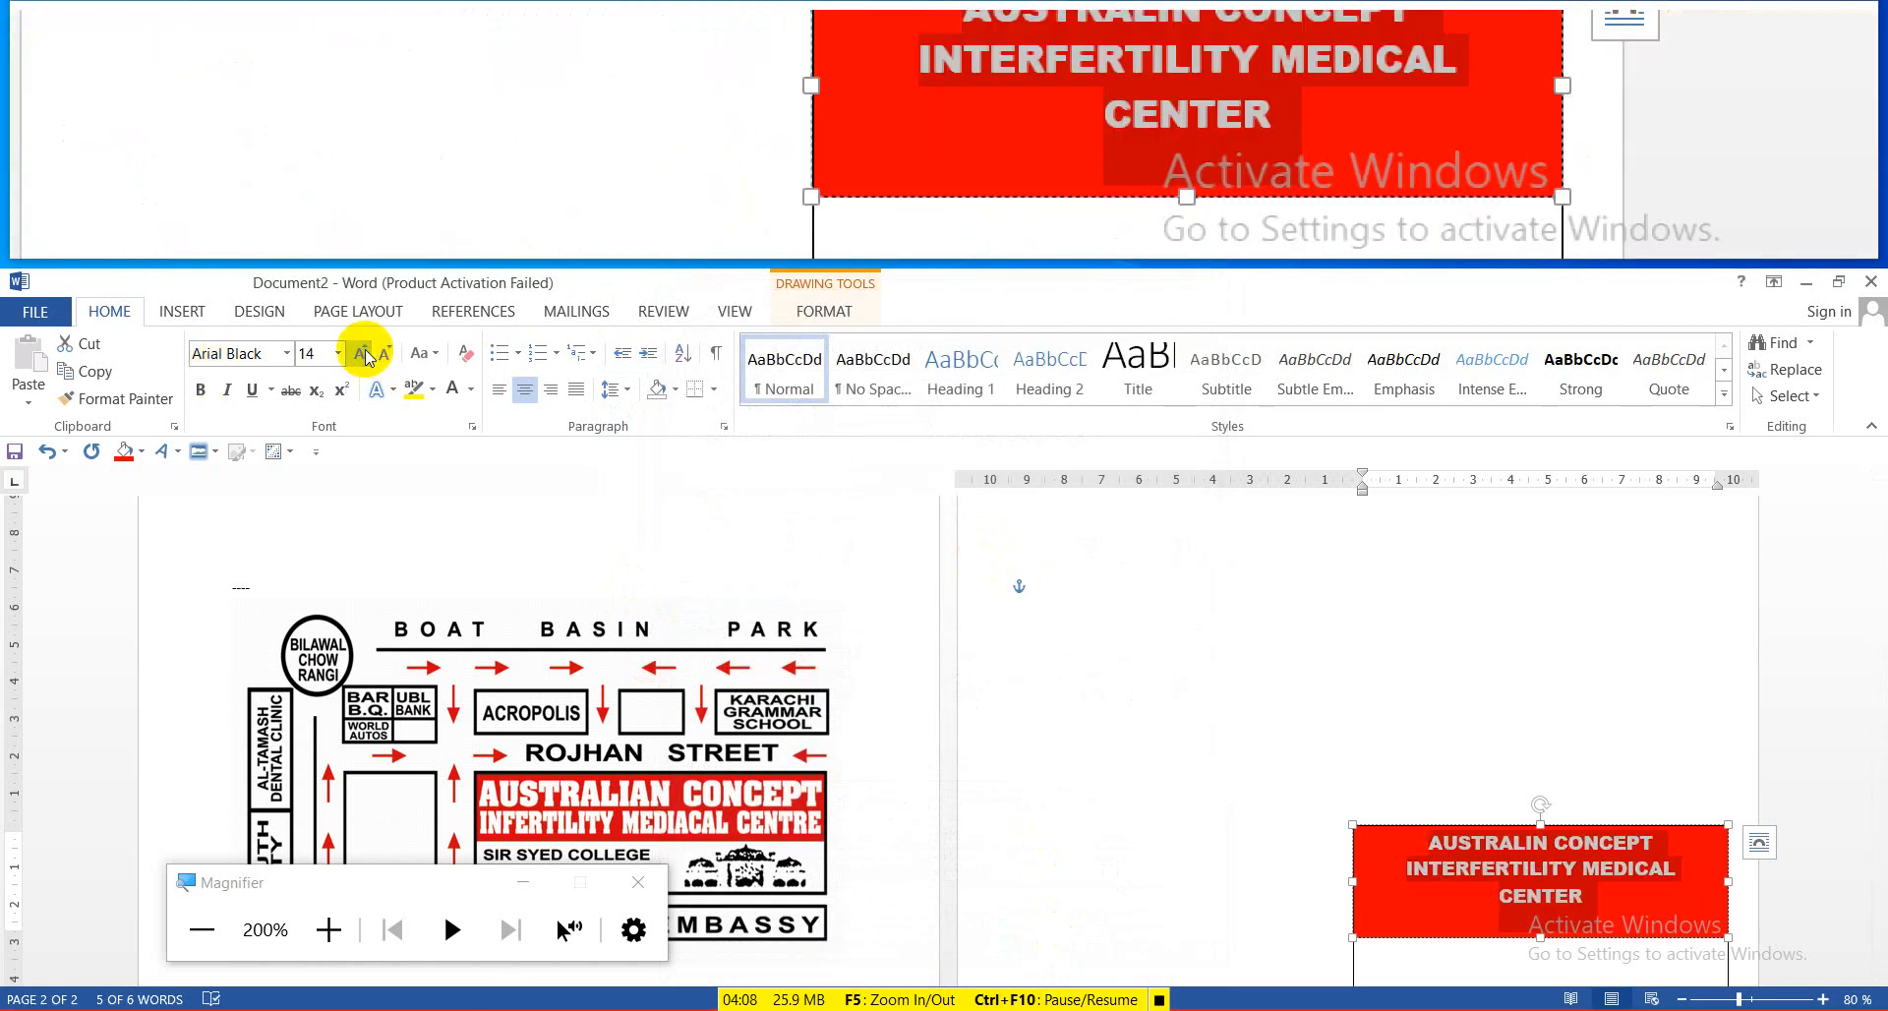
pyautogui.click(383, 360)
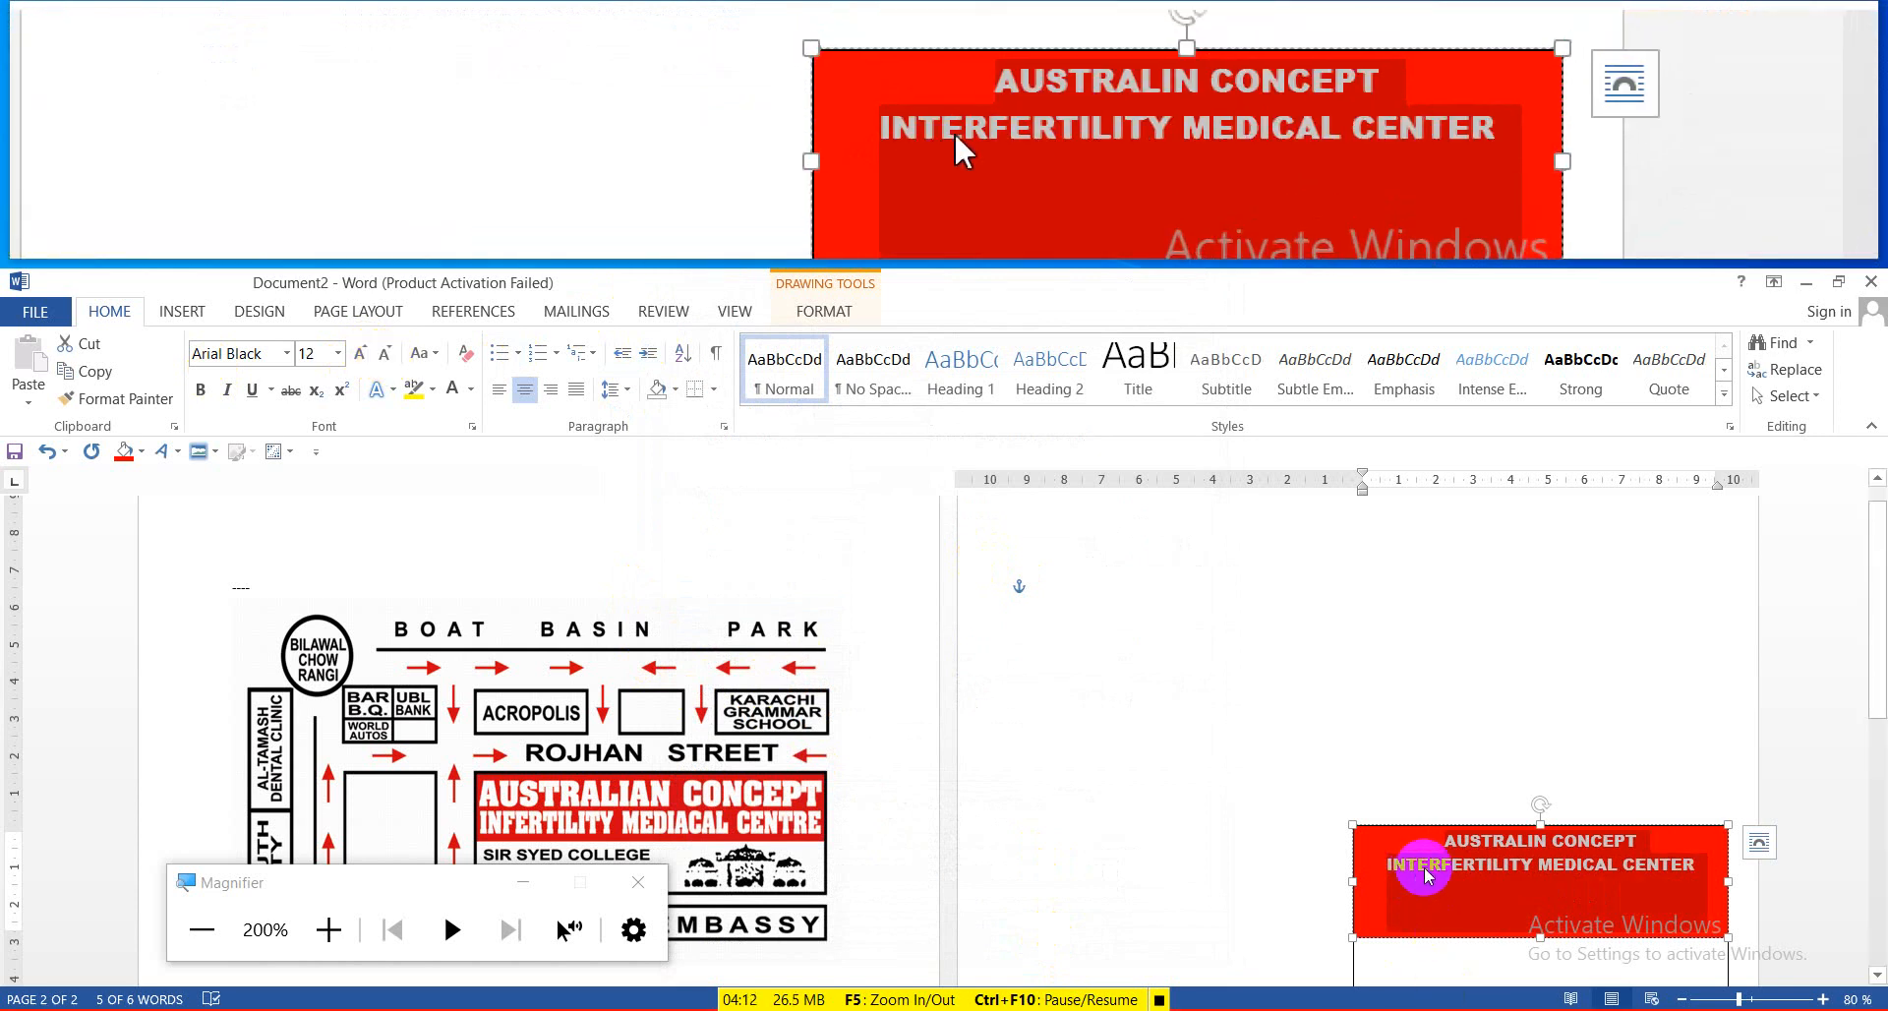
pyautogui.click(1465, 870)
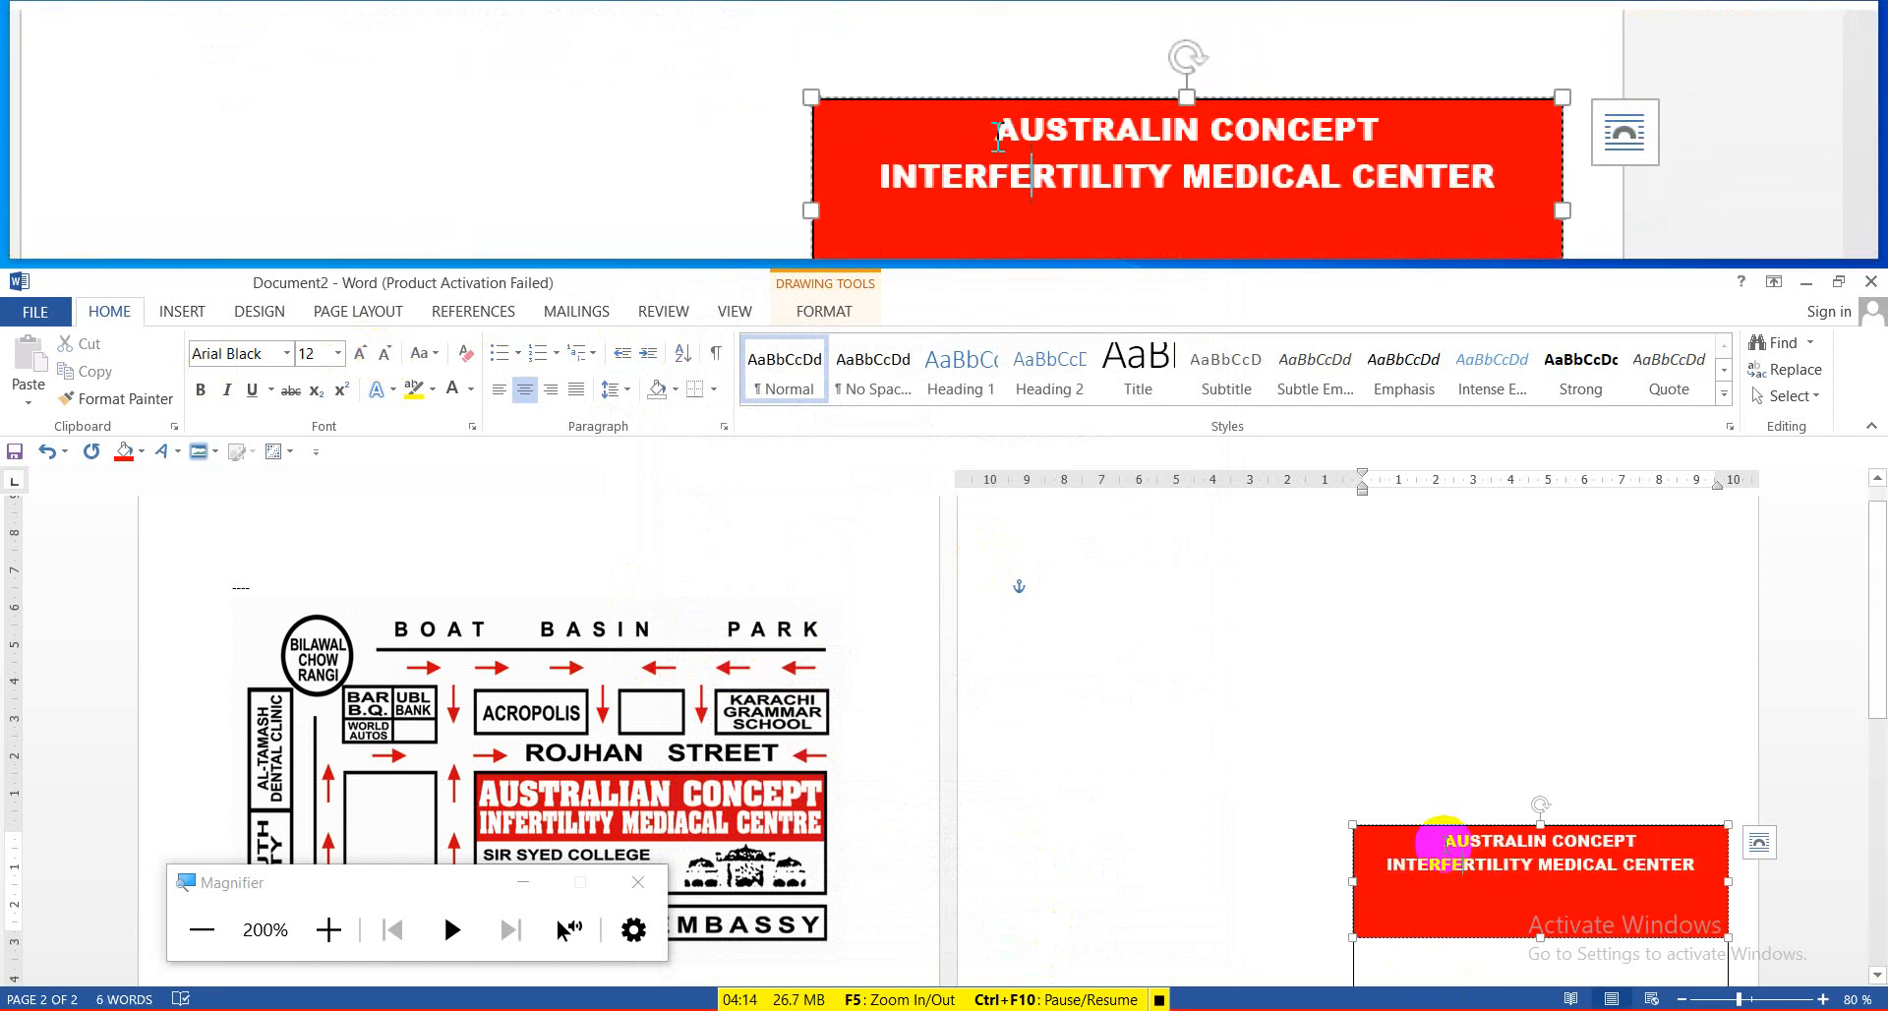
# Enlarge the AUSTRALIN CONCEPT line in the red box to 22 pt
pyautogui.moveTo(1442, 838); pyautogui.dragTo(1576, 847)
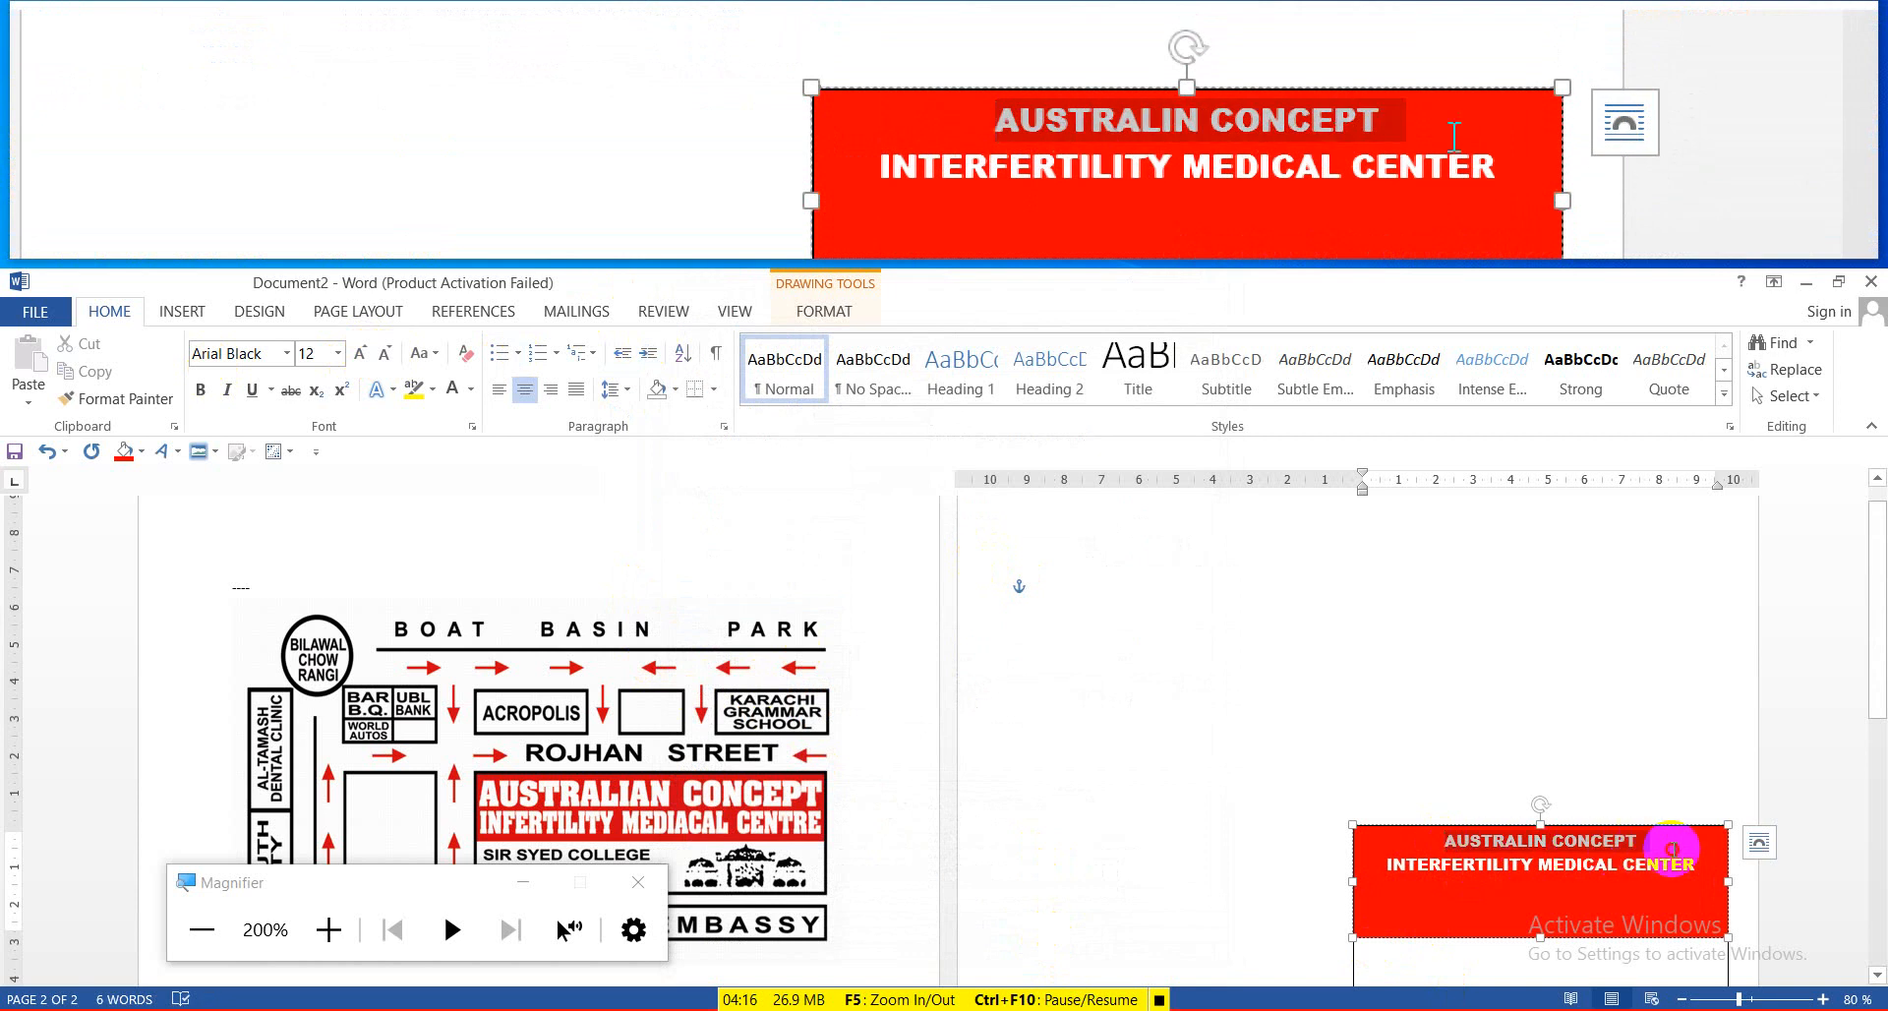
pyautogui.click(365, 354)
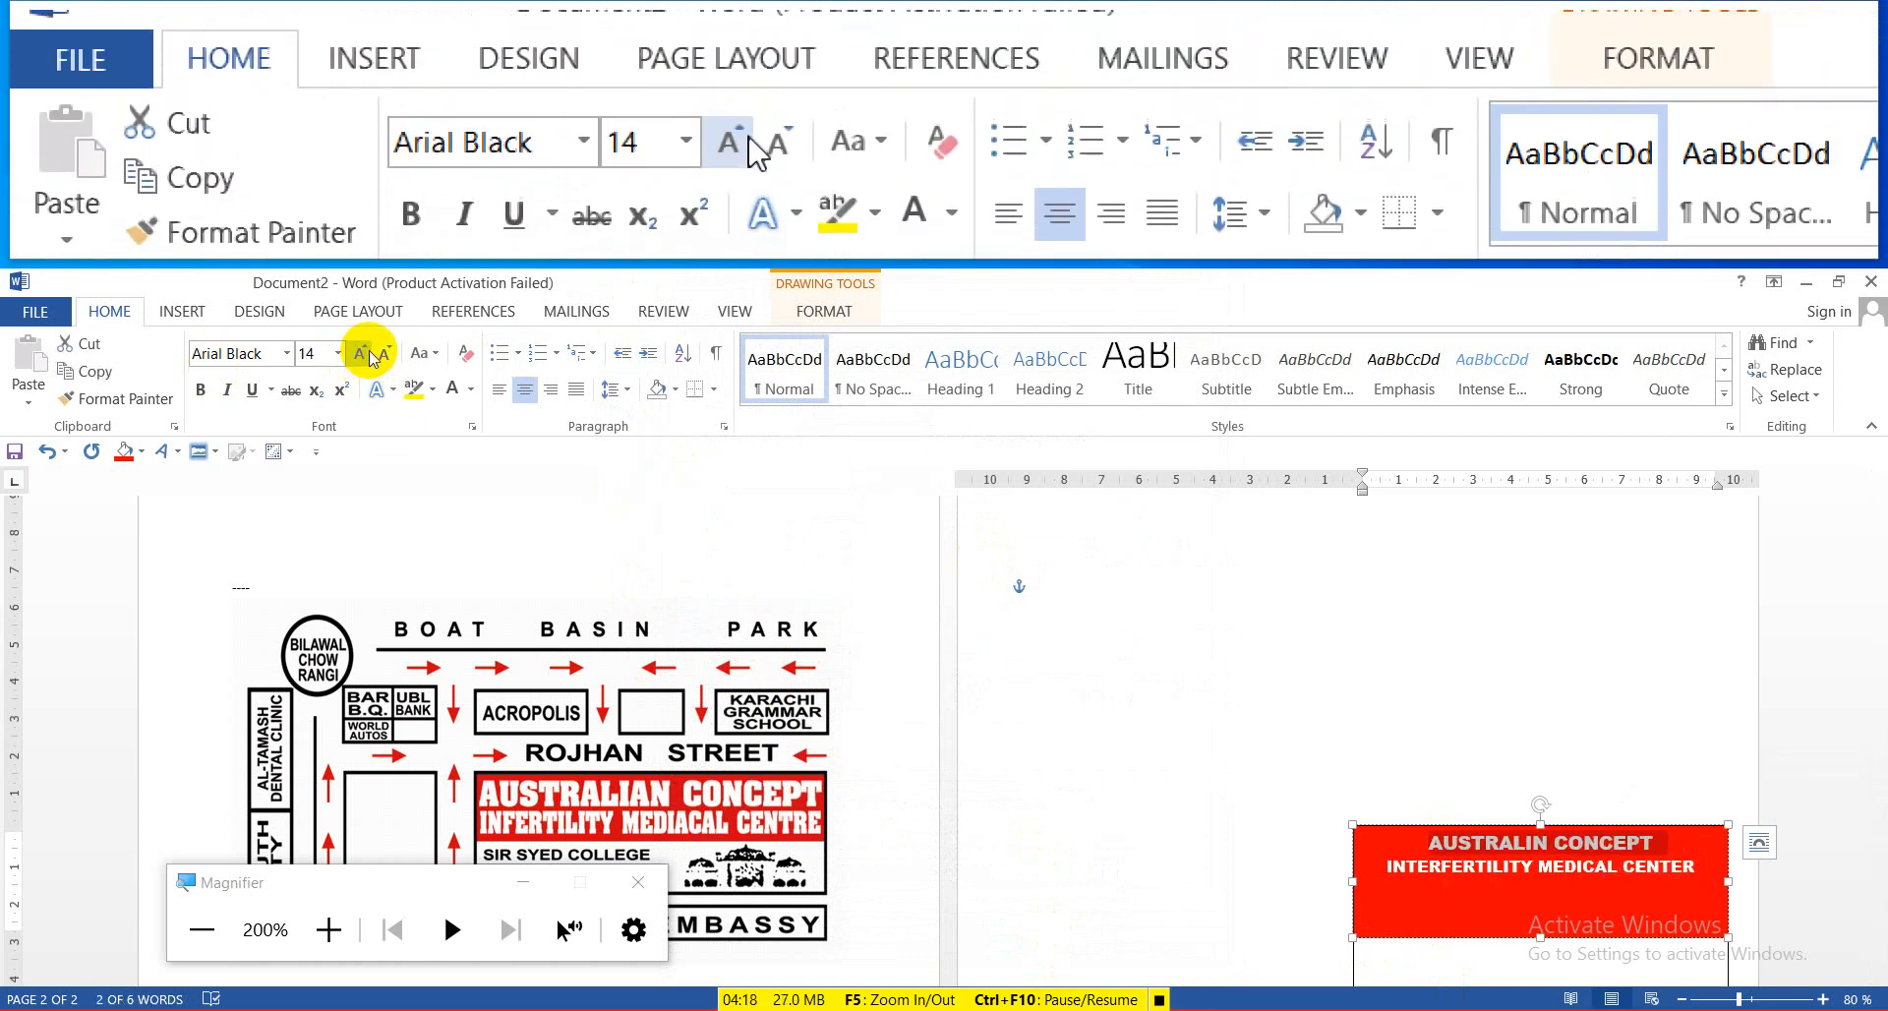
pyautogui.click(365, 354)
pyautogui.click(366, 354)
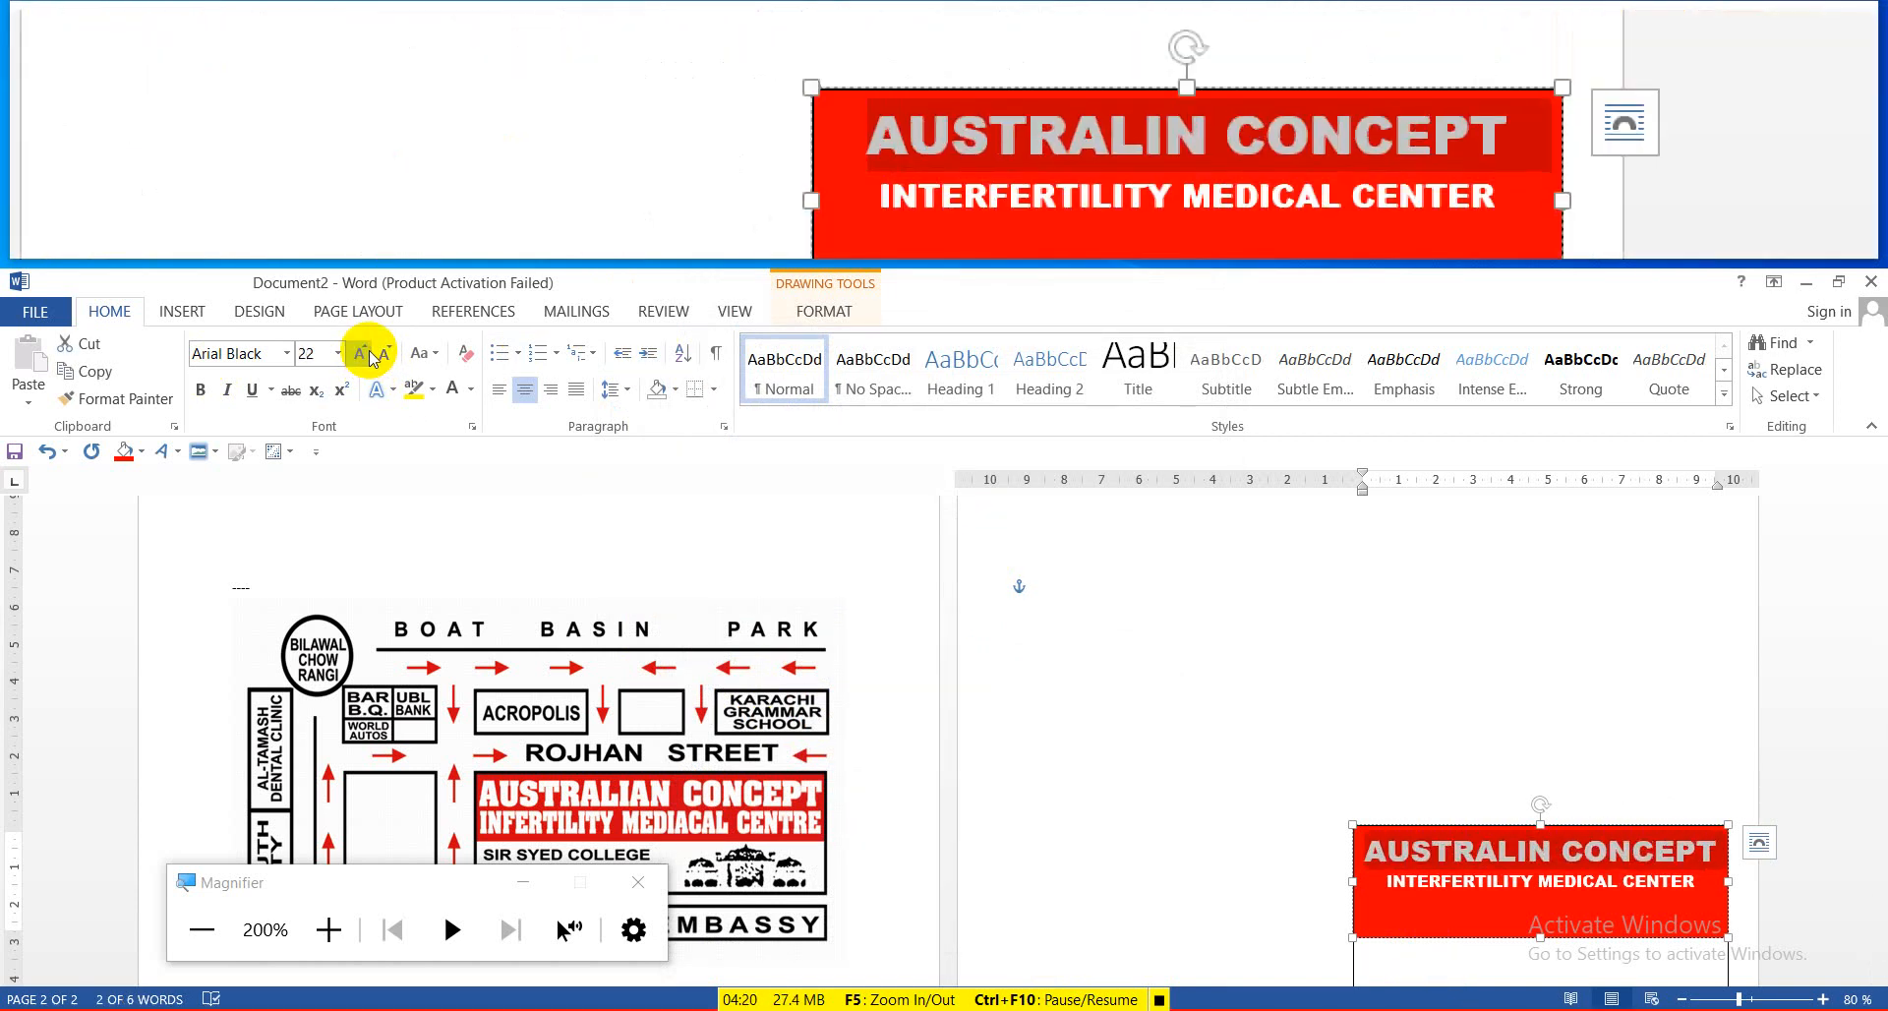
# Try the INTERFERTILITY MEDICAL CENTER line in the red box at 14 pt and return it to 12 pt
pyautogui.click(1388, 903)
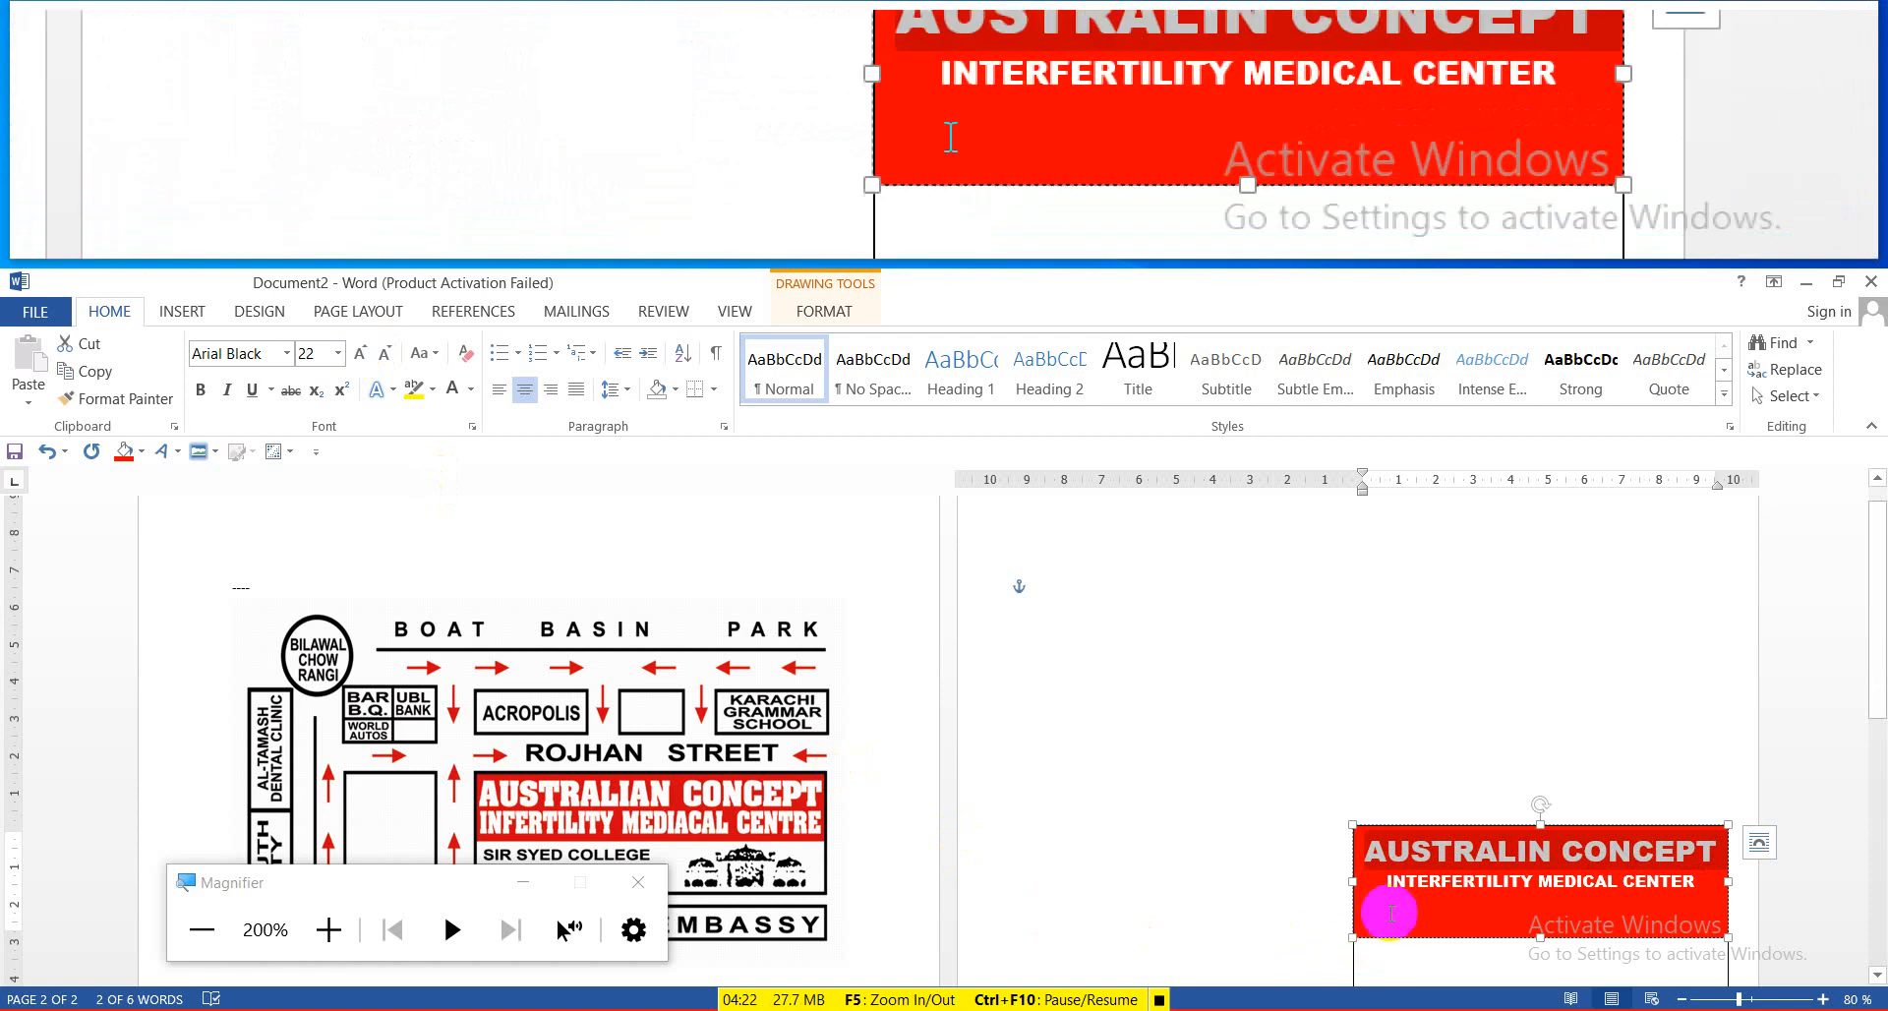
pyautogui.moveTo(1383, 883); pyautogui.dragTo(1749, 881)
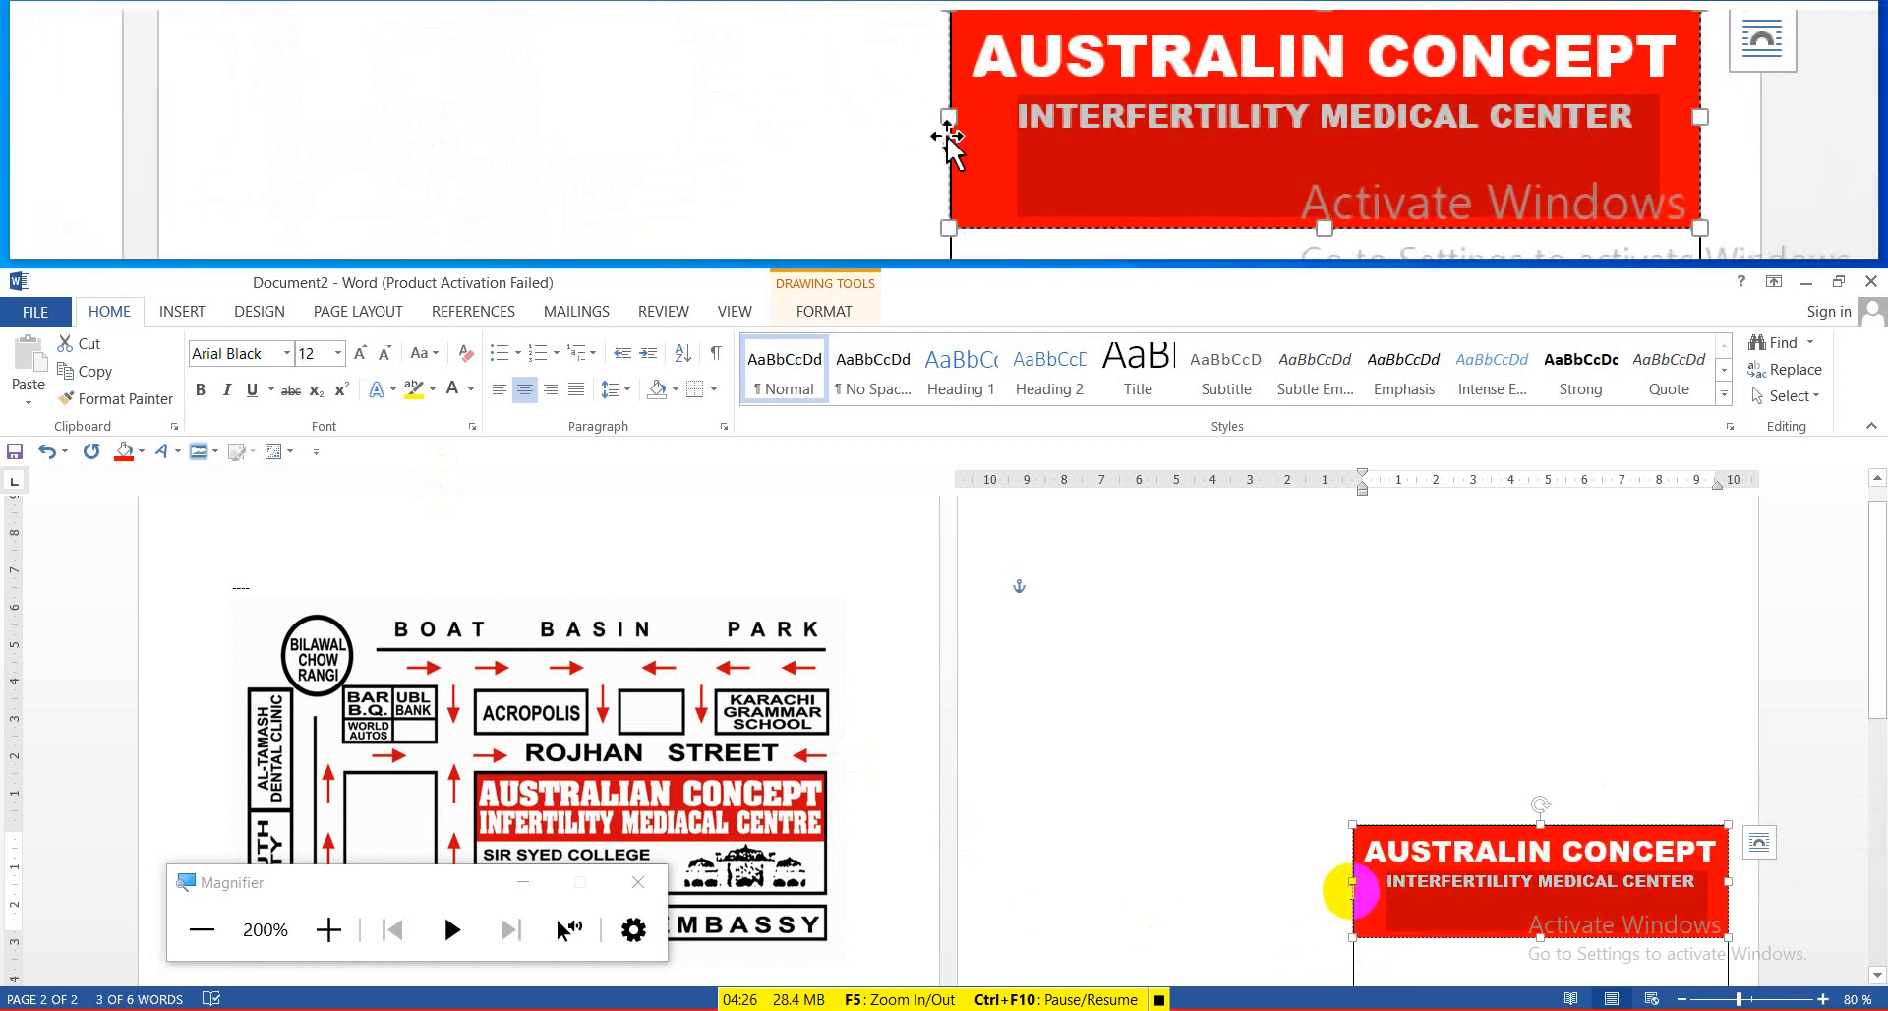
pyautogui.click(360, 358)
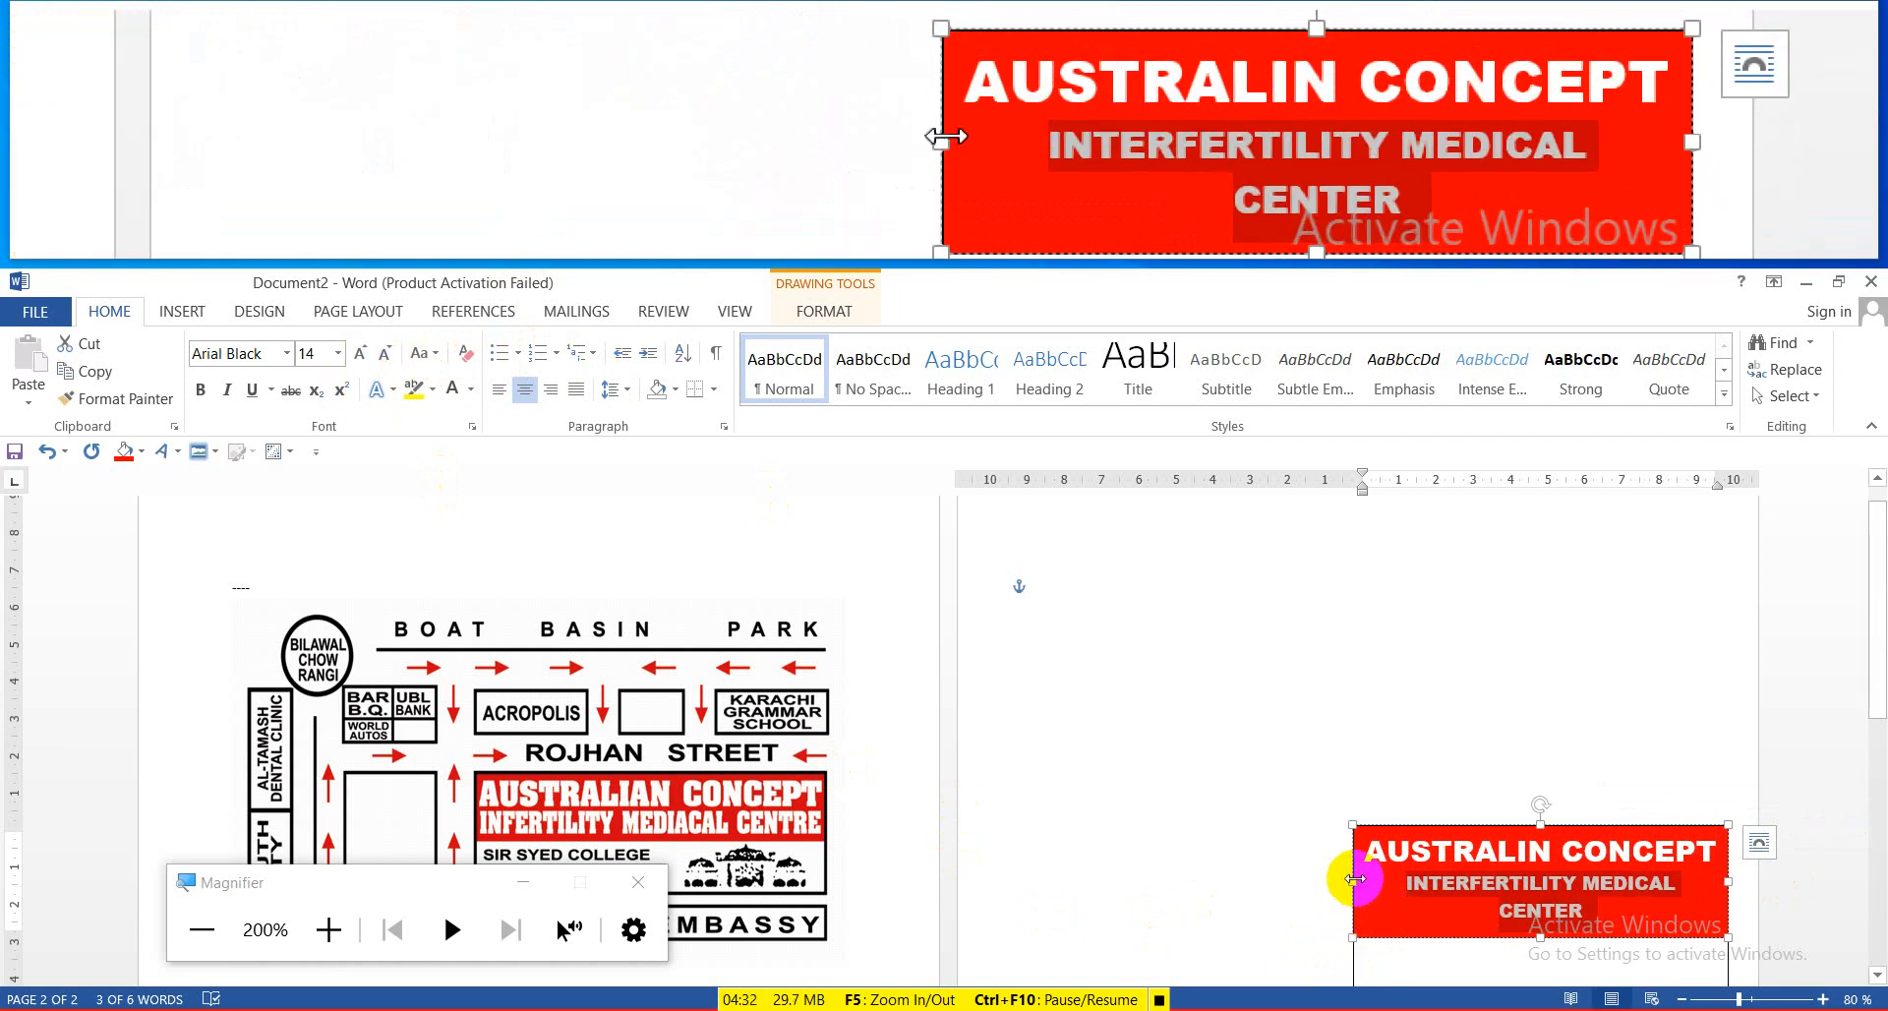
pyautogui.click(1353, 878)
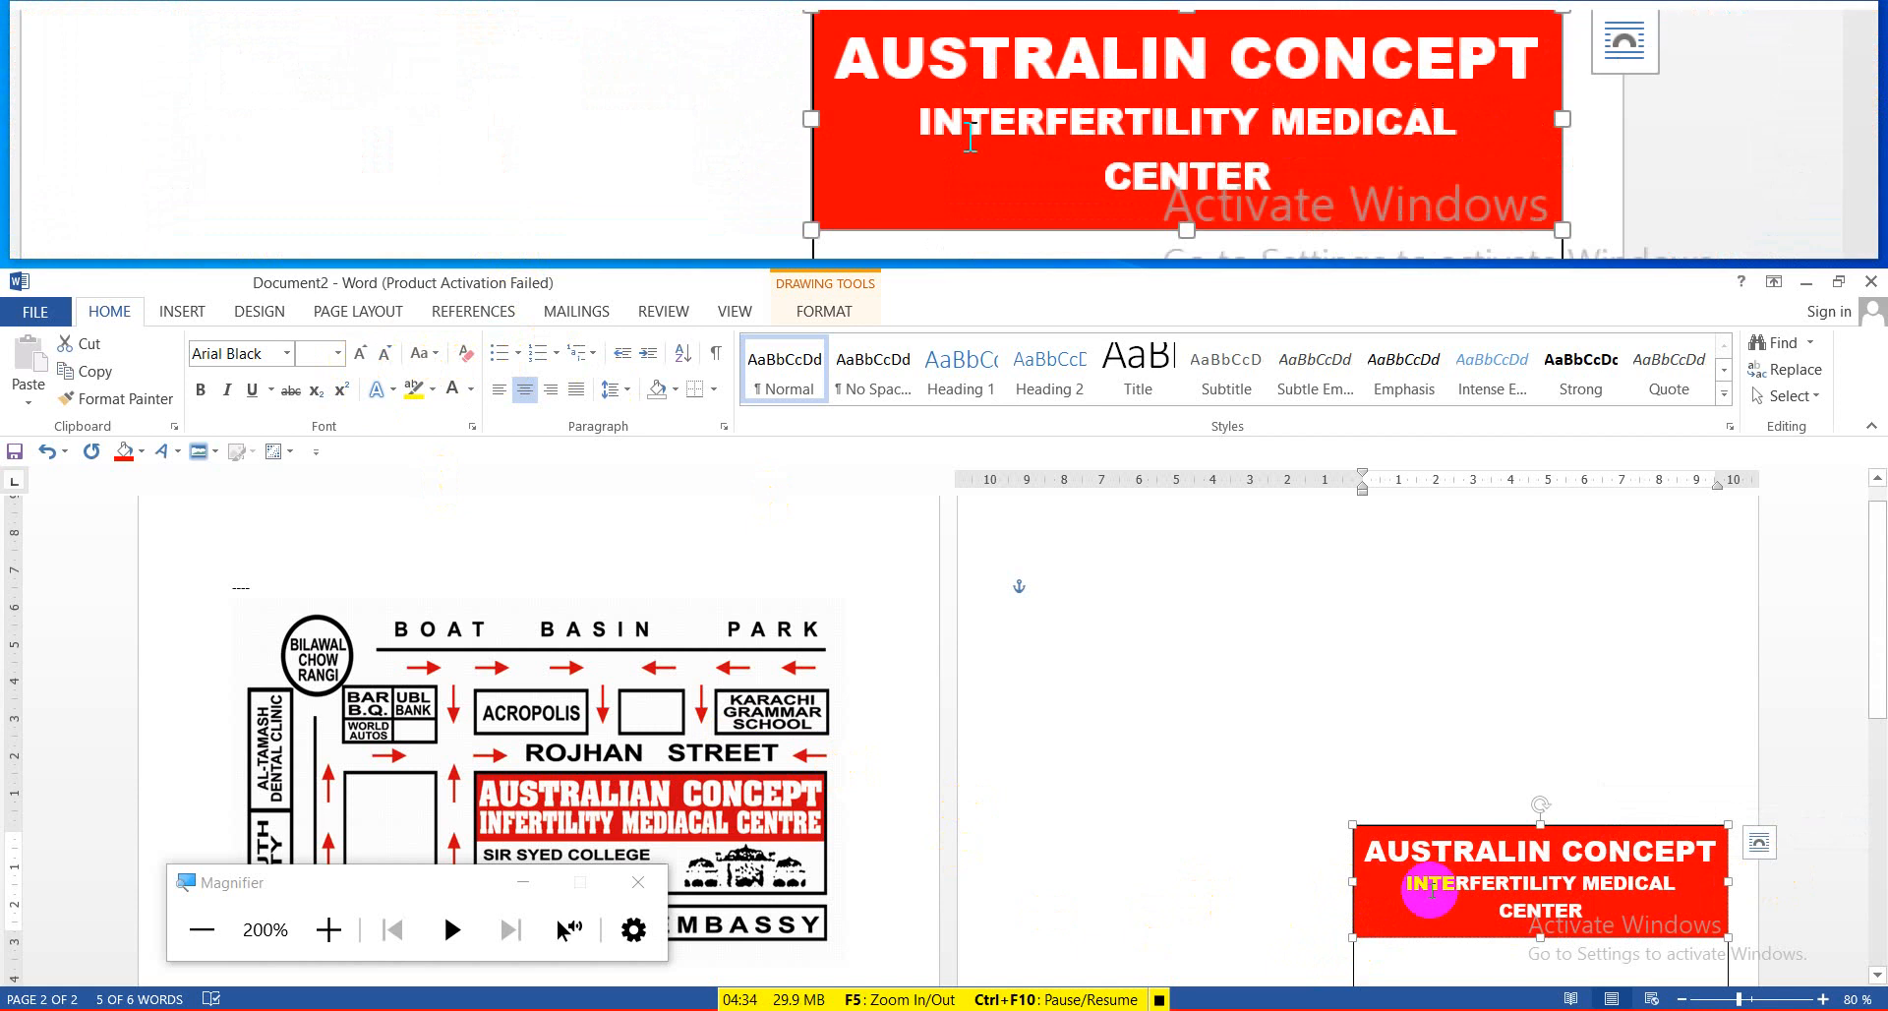
pyautogui.moveTo(1401, 882); pyautogui.dragTo(1561, 906)
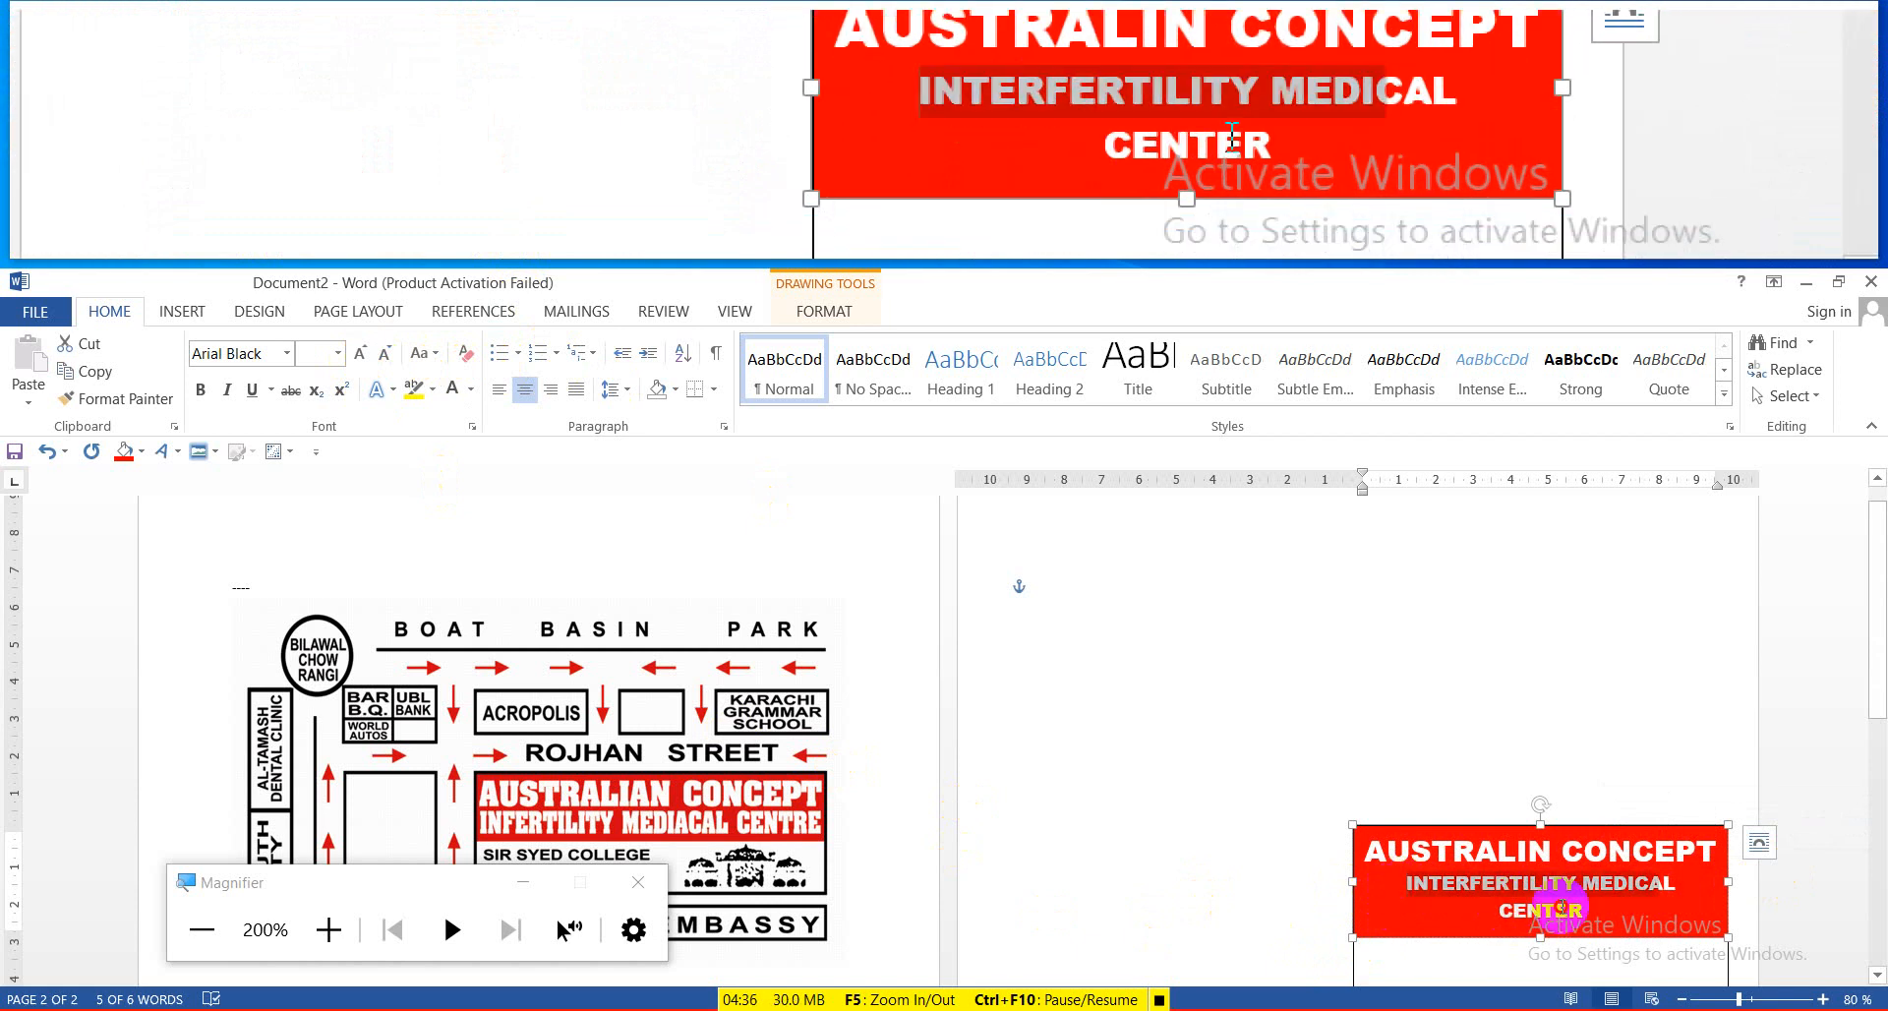
pyautogui.click(383, 354)
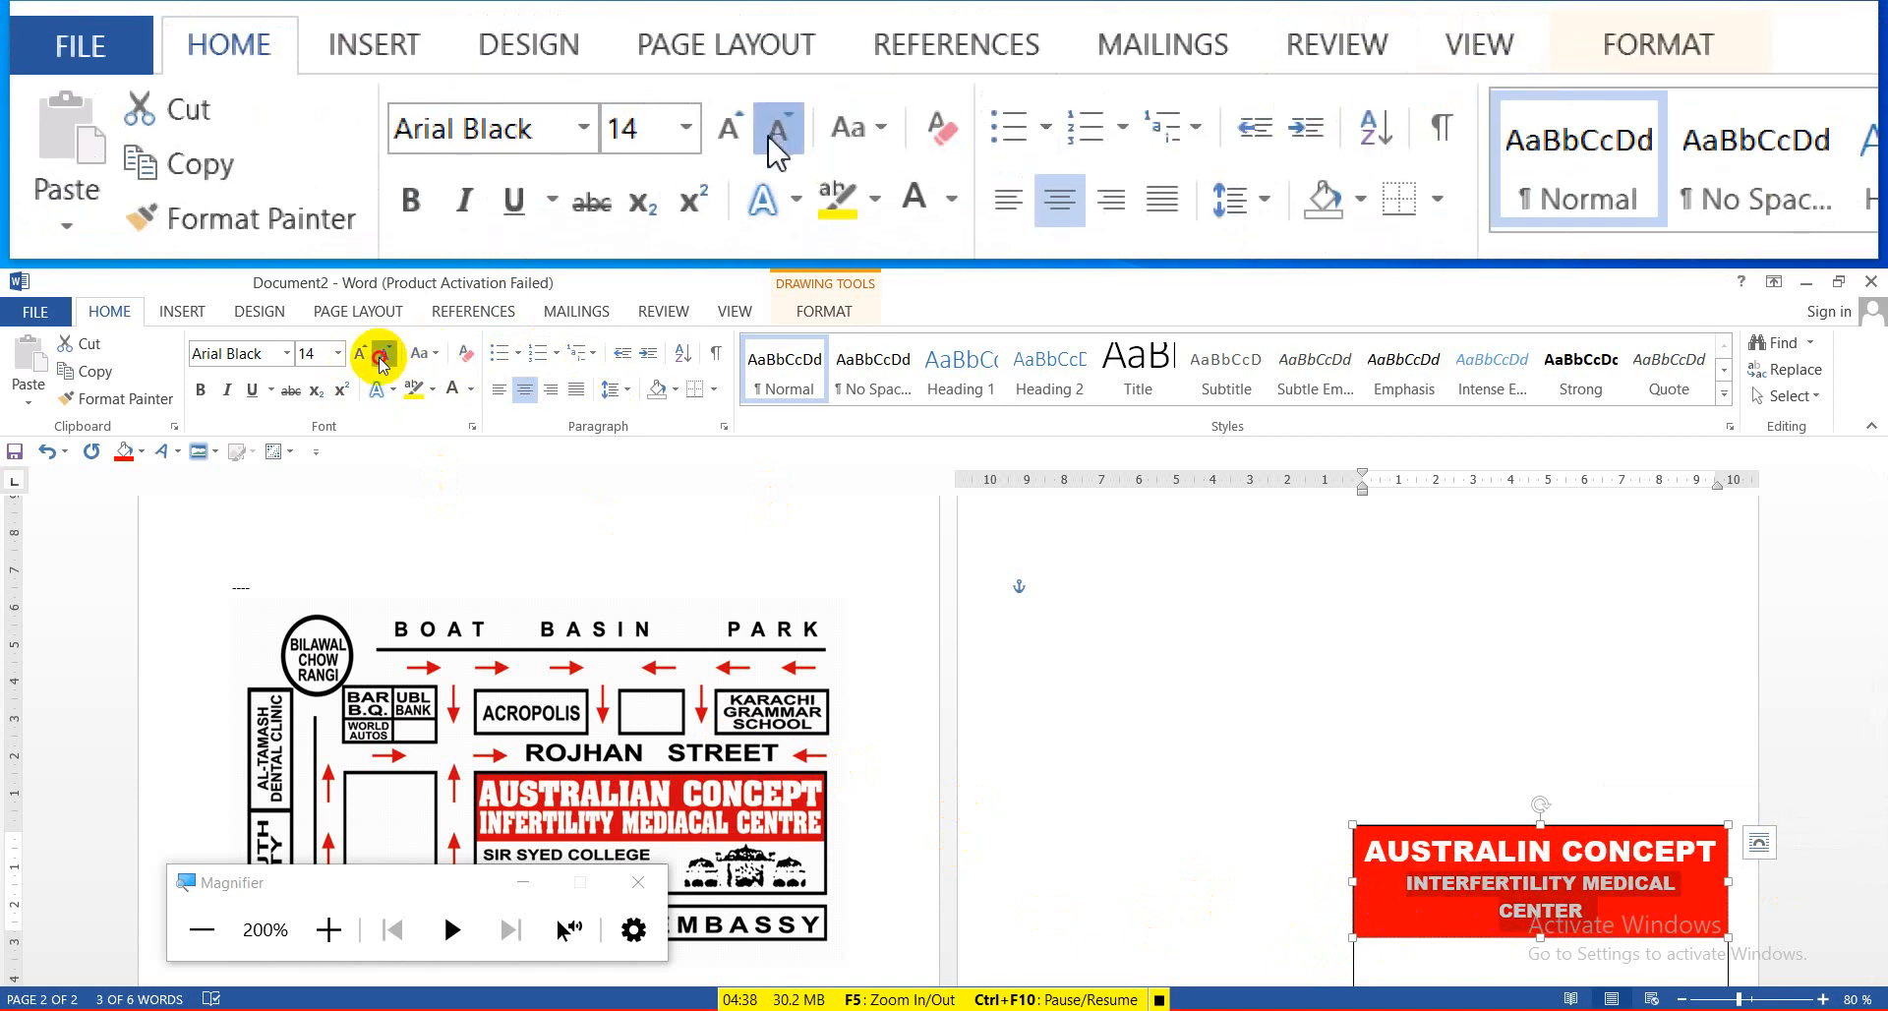
pyautogui.click(382, 353)
pyautogui.click(1631, 792)
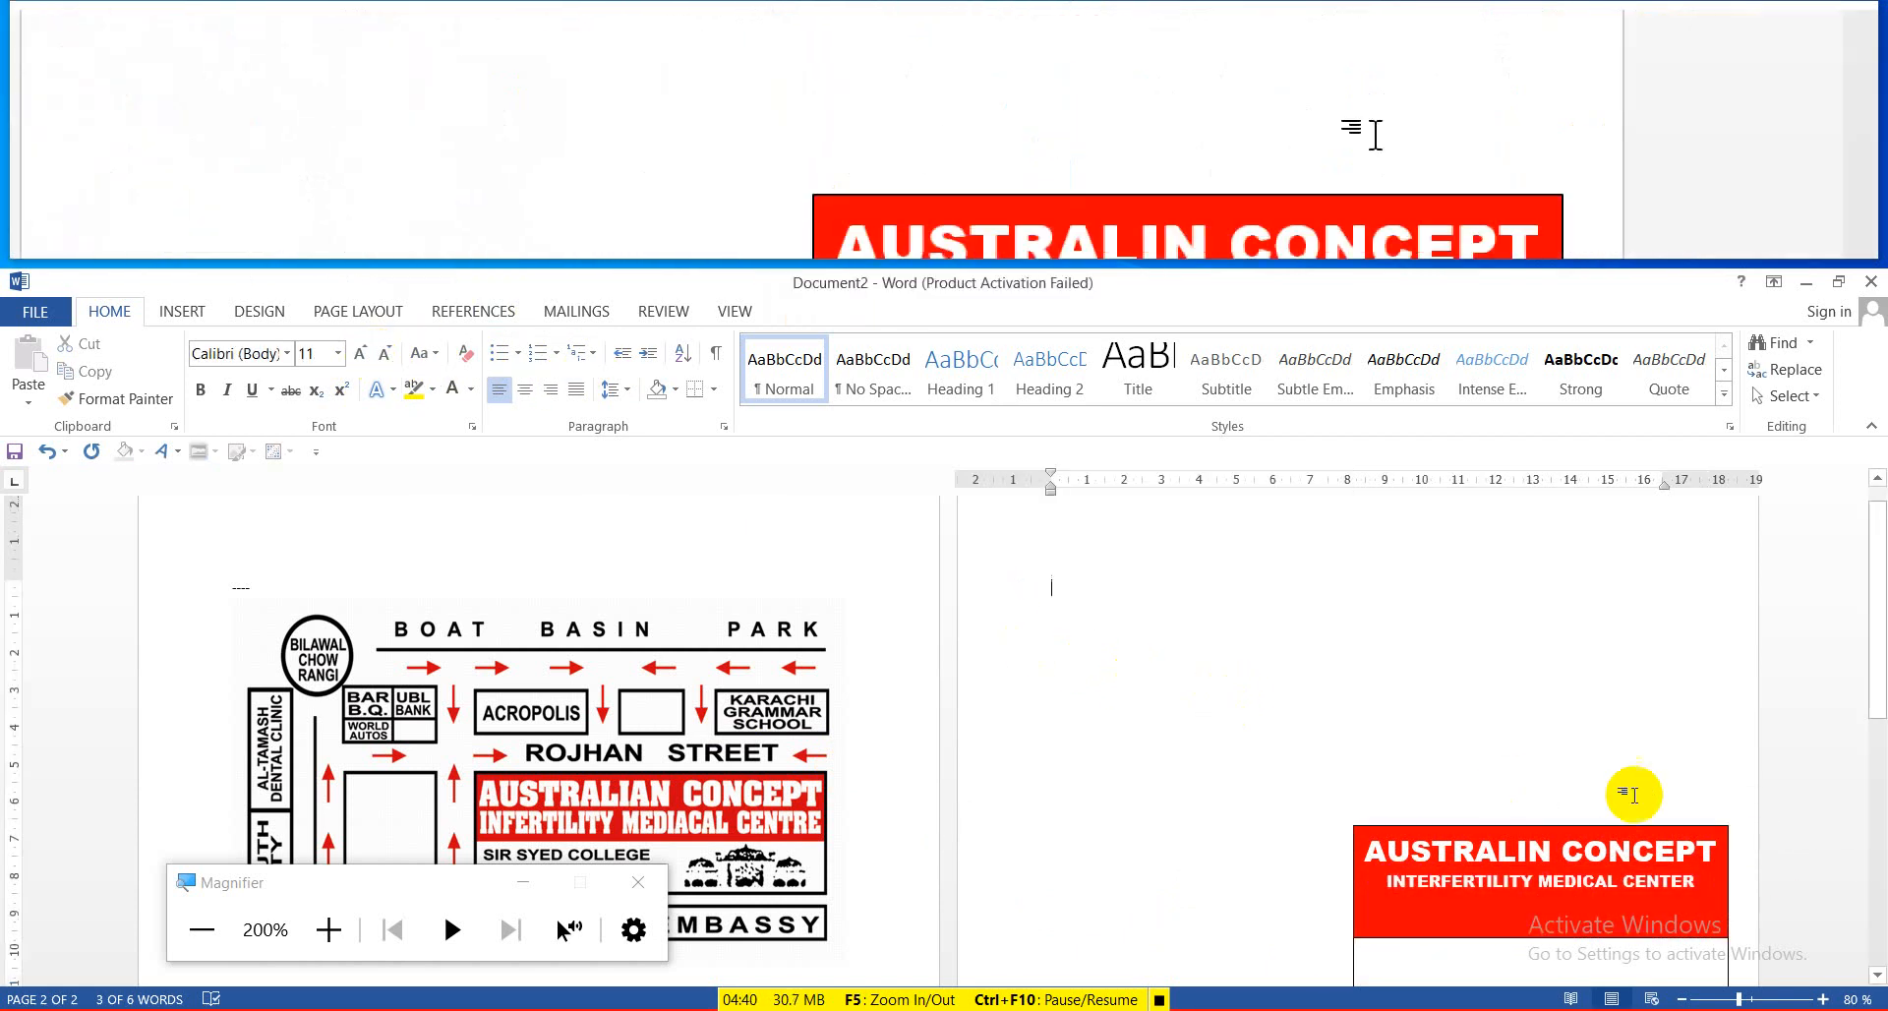
# Make the white box slightly taller and draw a text box about 5.37 × 1.16 cm in its upper-left corner, reading DSAFSFSD GDRGRT
pyautogui.moveTo(1878, 693); pyautogui.dragTo(1880, 752)
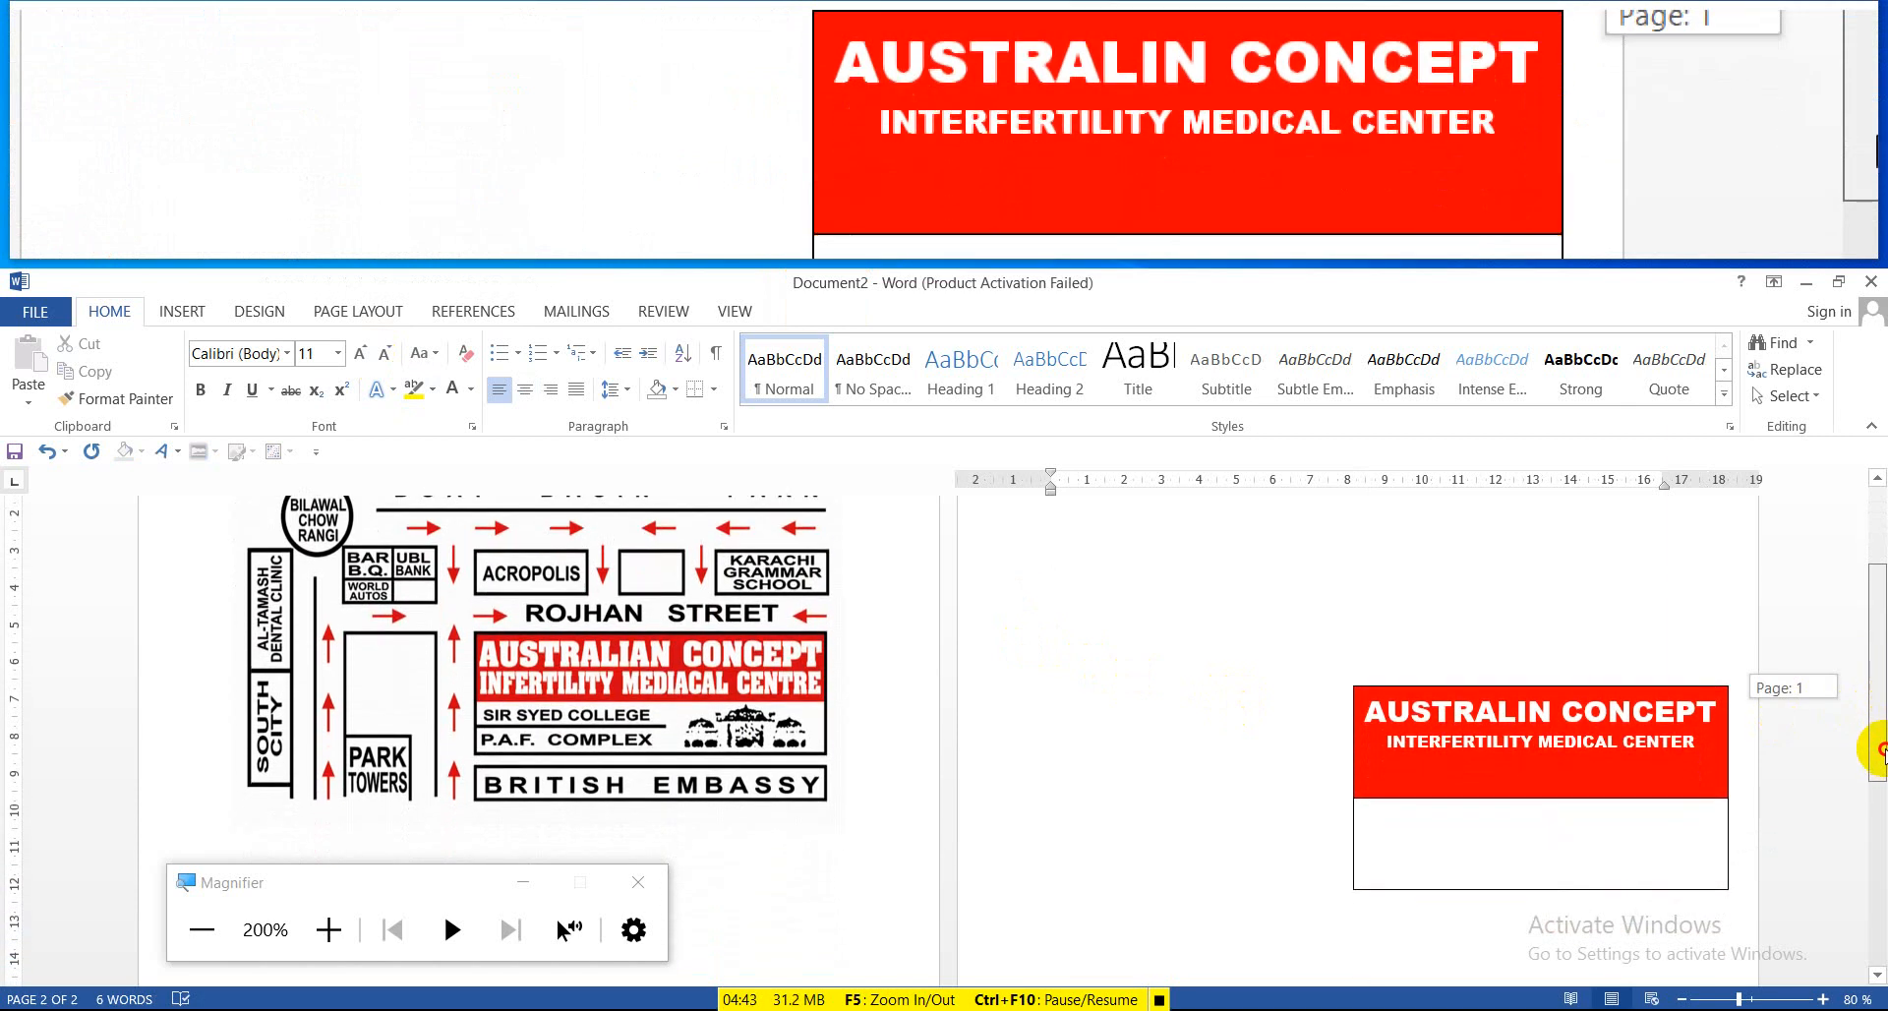
pyautogui.click(1549, 889)
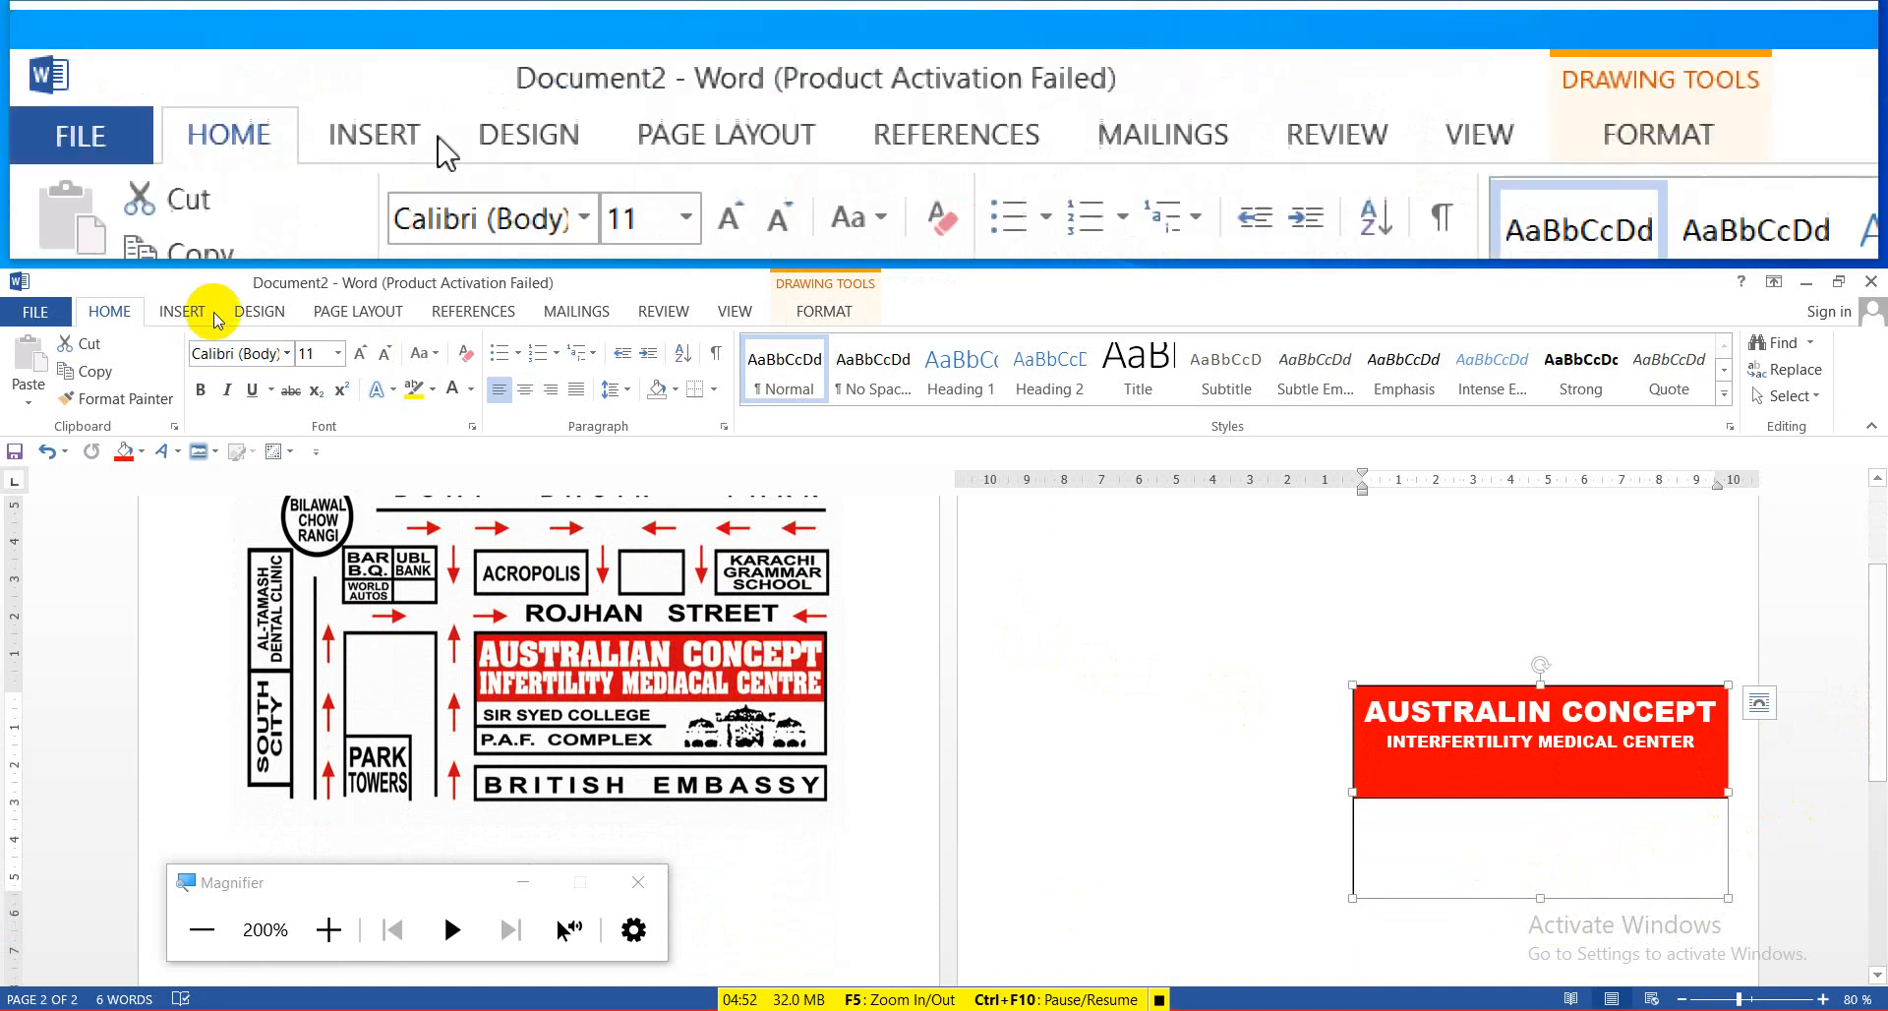
pyautogui.click(182, 310)
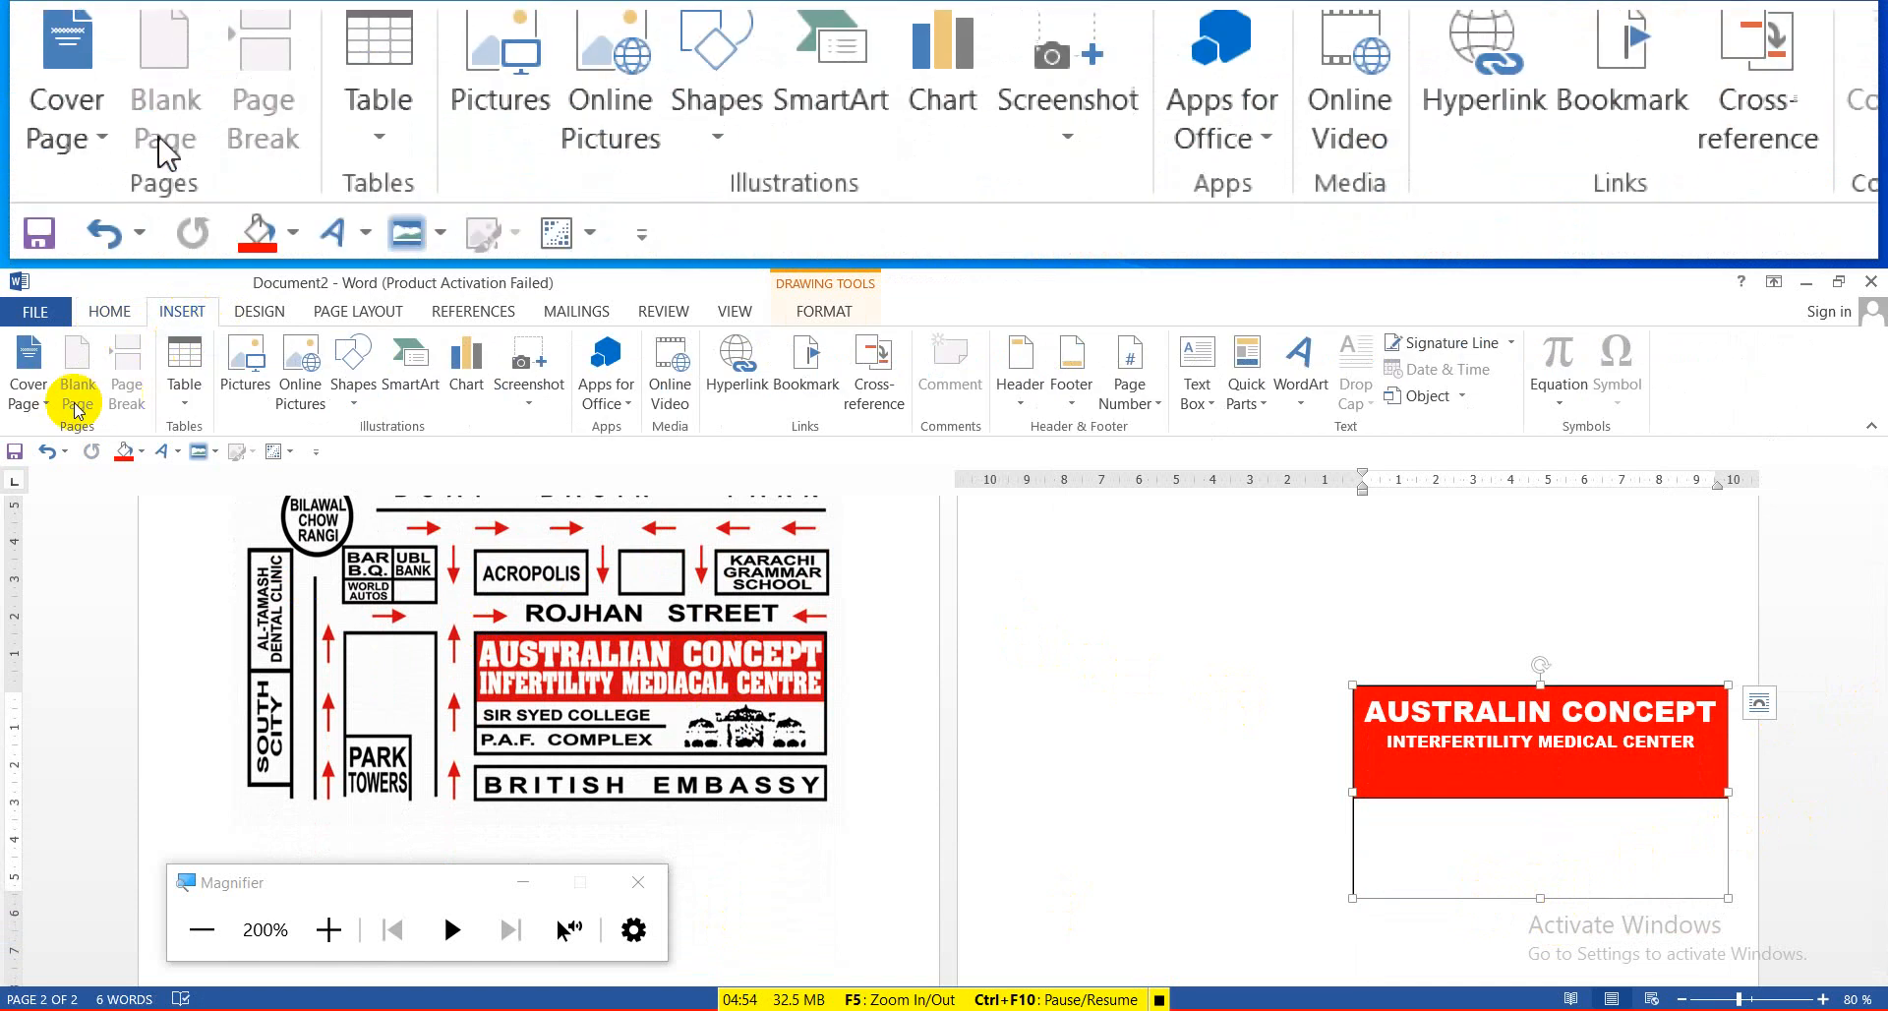
pyautogui.click(356, 396)
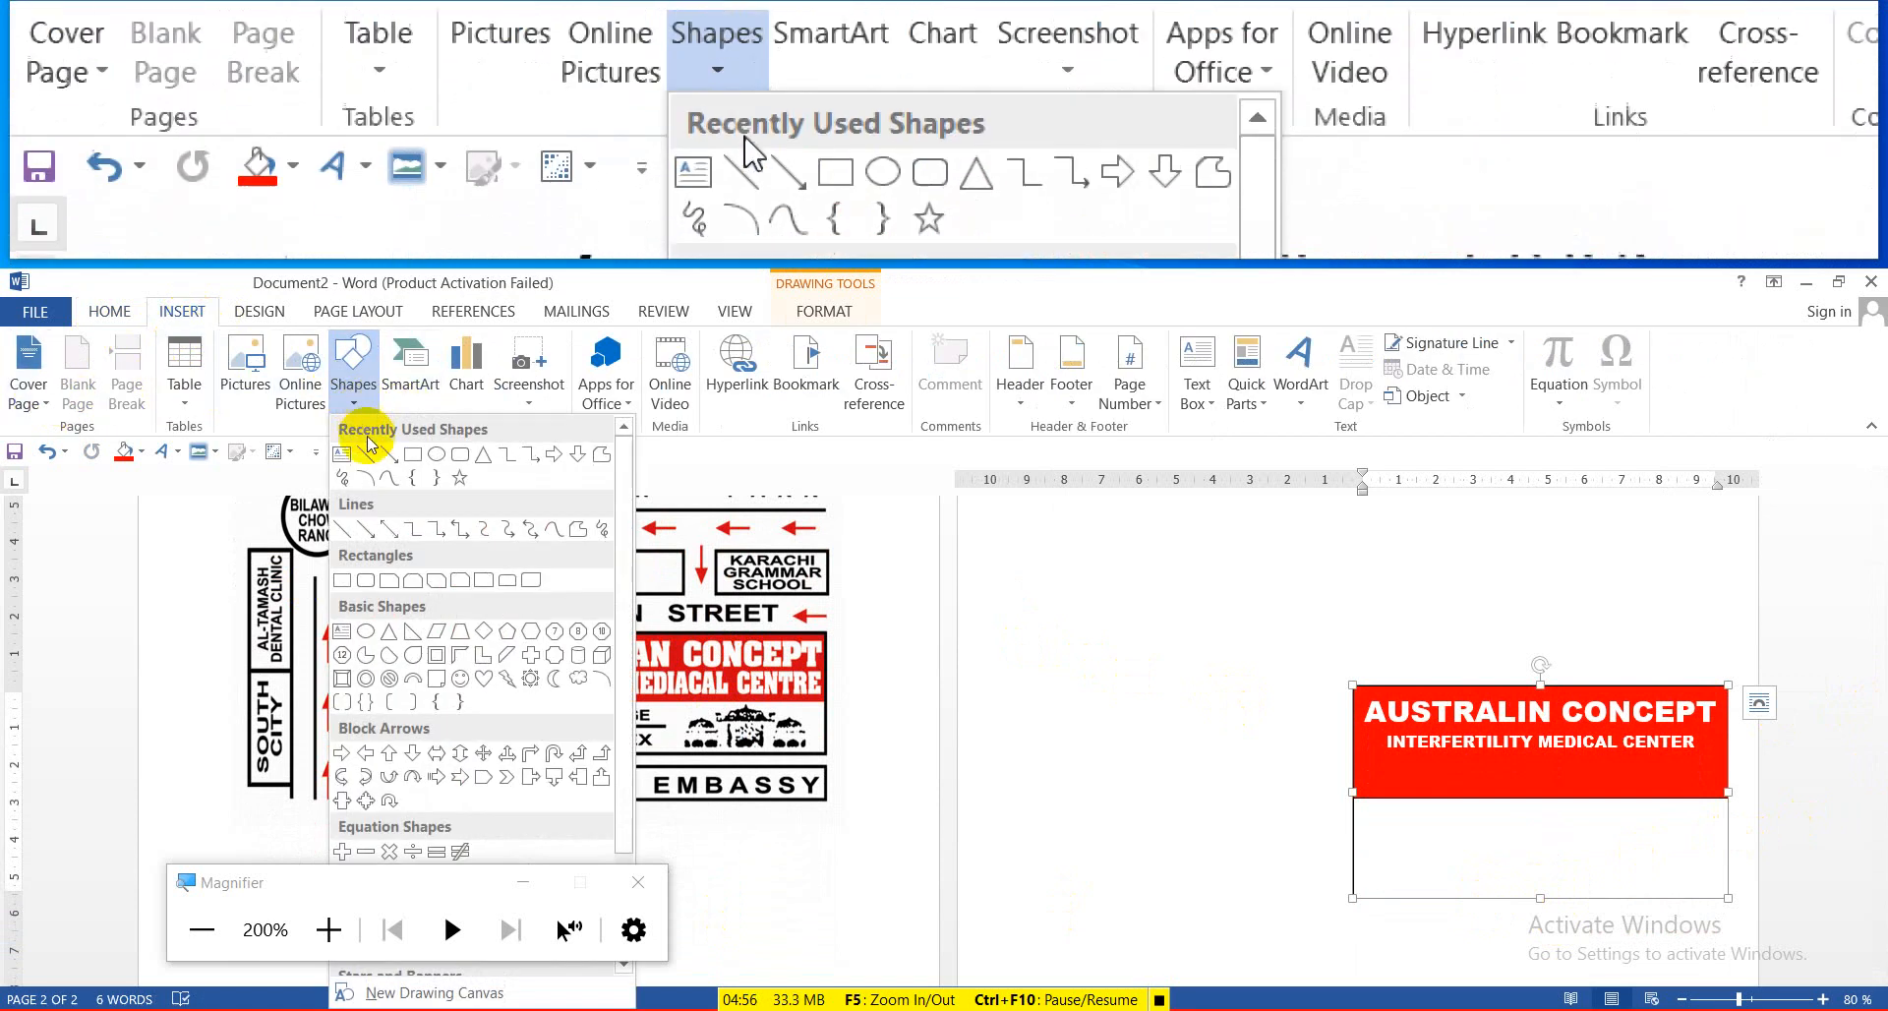
pyautogui.click(343, 454)
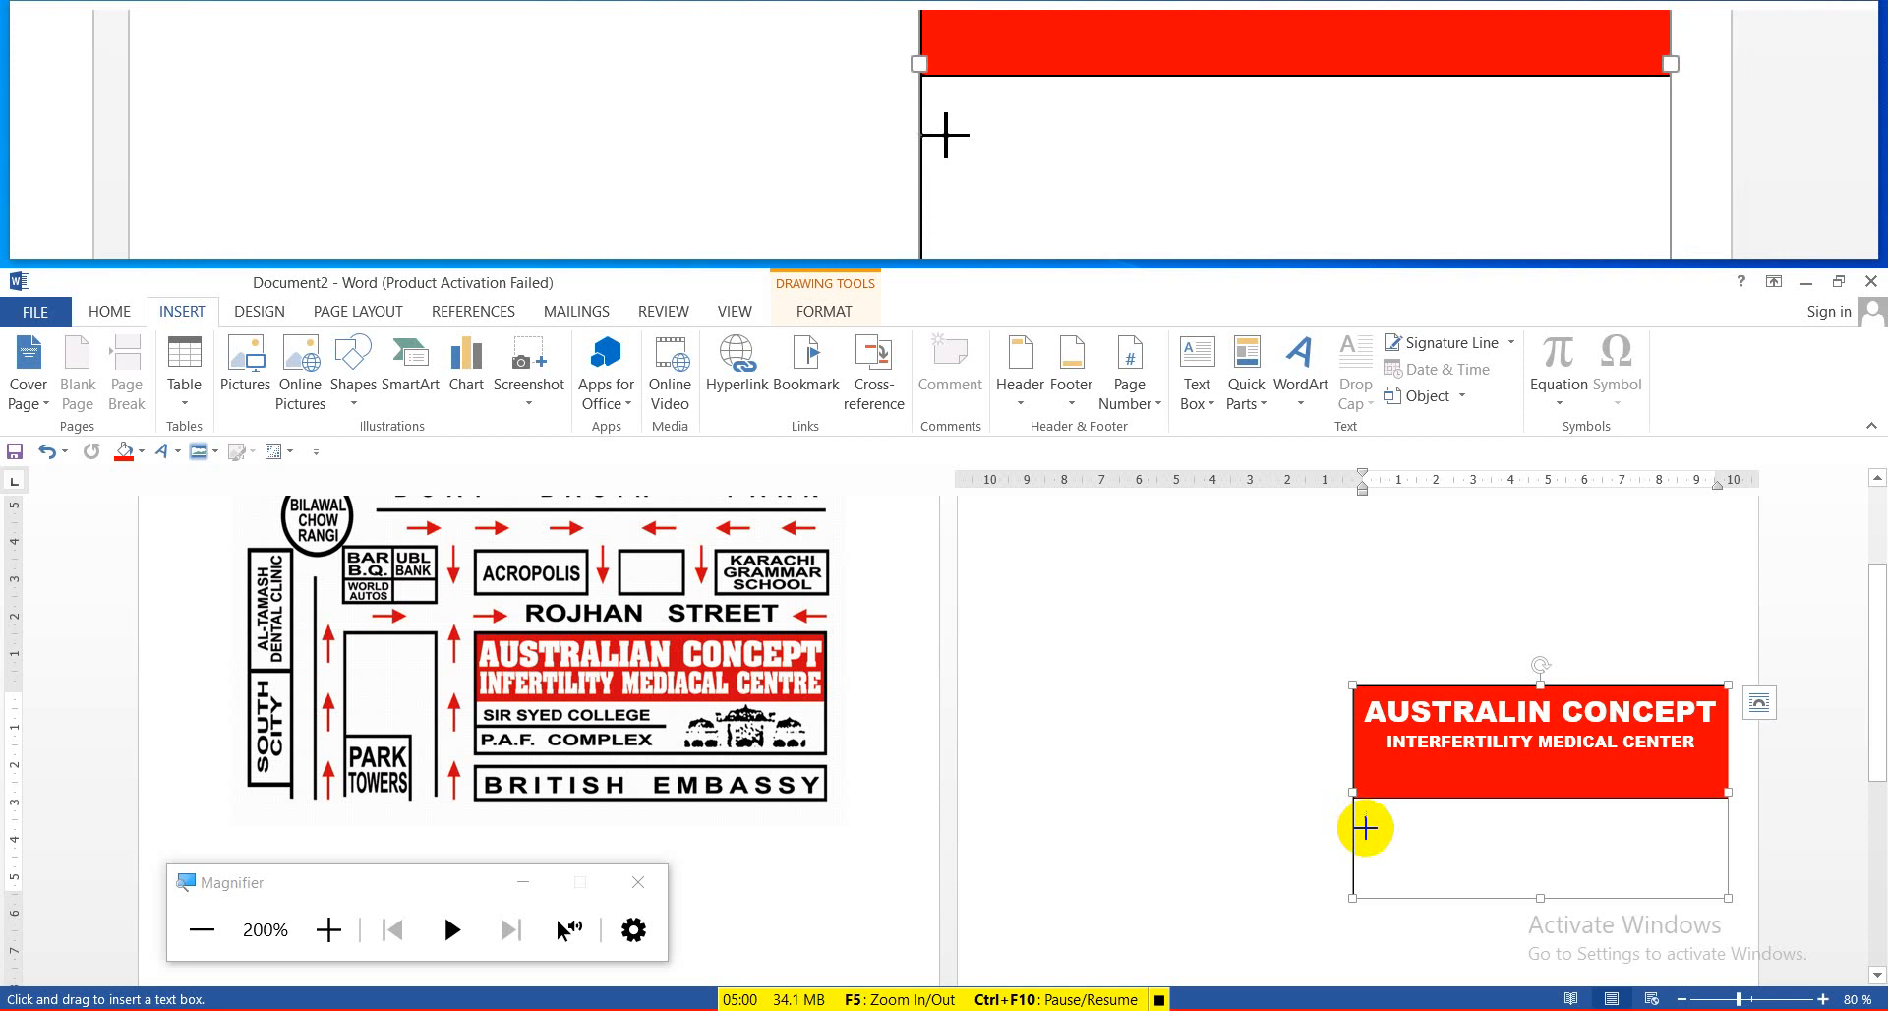
pyautogui.moveTo(1356, 796)
pyautogui.mouseDown()
pyautogui.moveTo(1366, 821)
pyautogui.moveTo(1552, 840)
pyautogui.mouseUp()
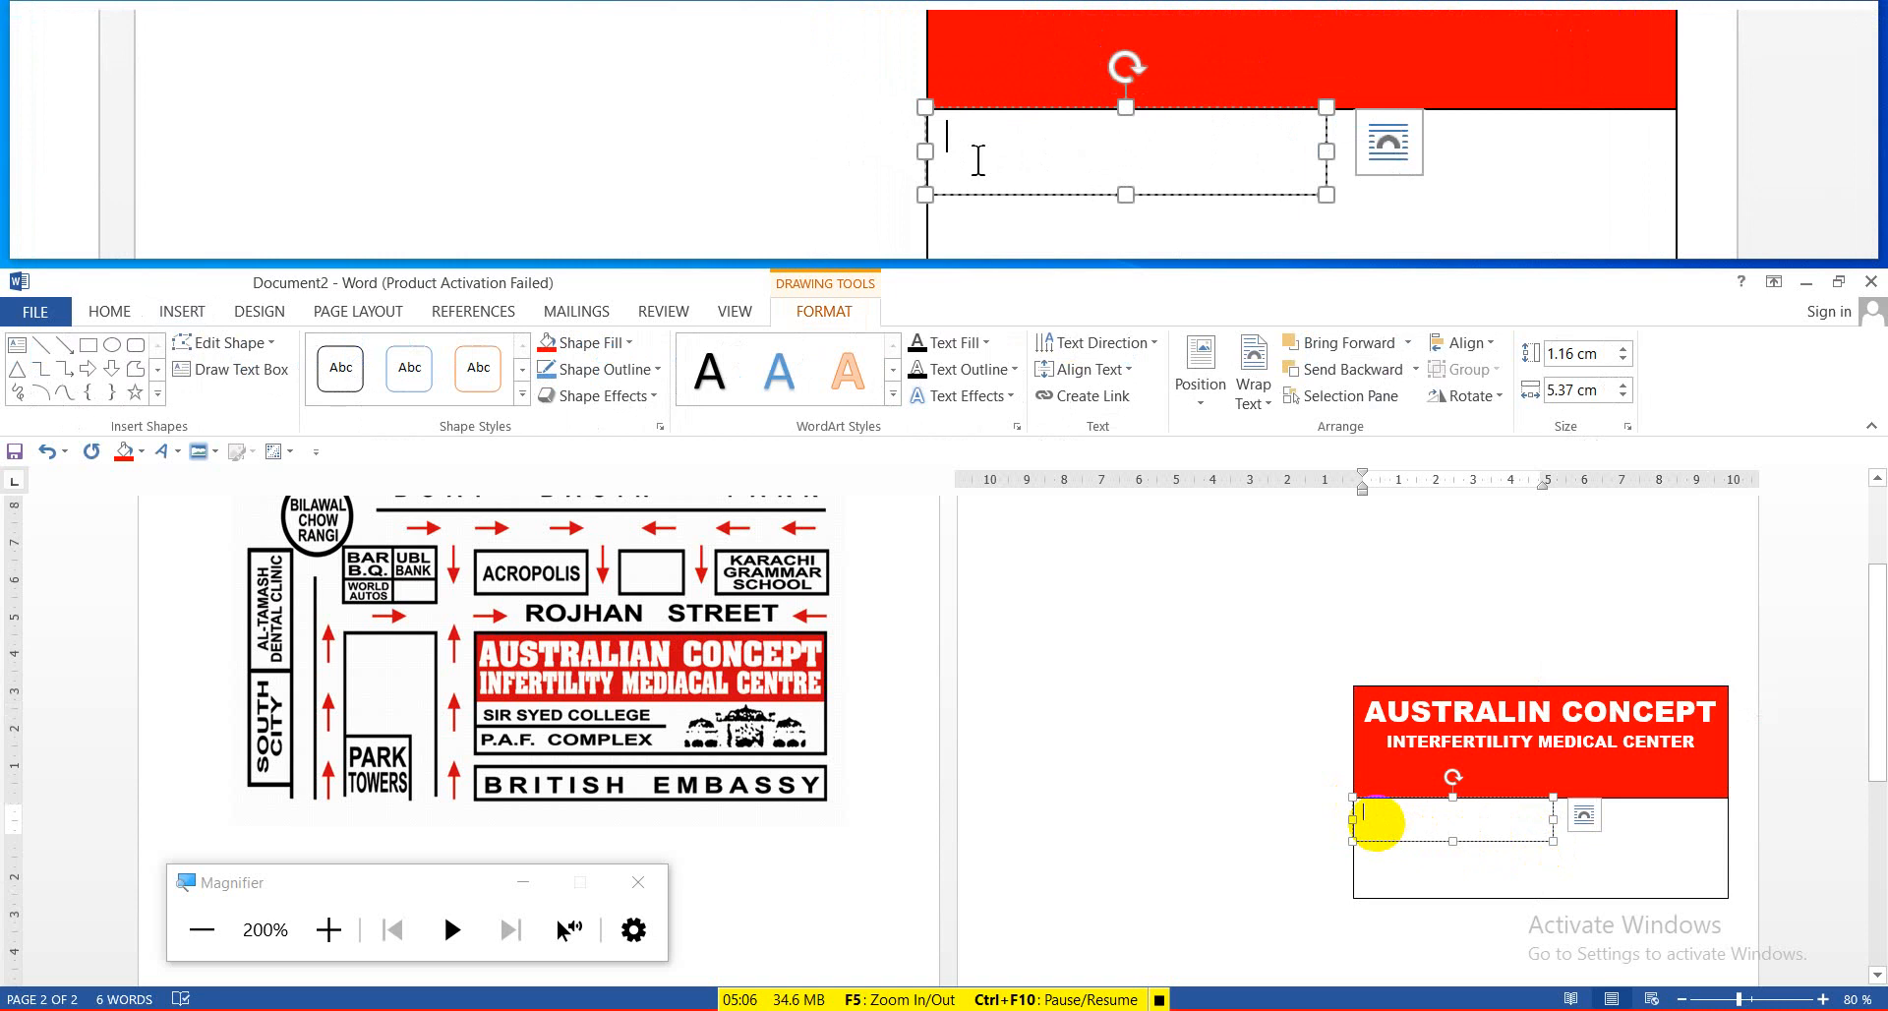
pyautogui.write('DSAFSFSD GDRGRT')
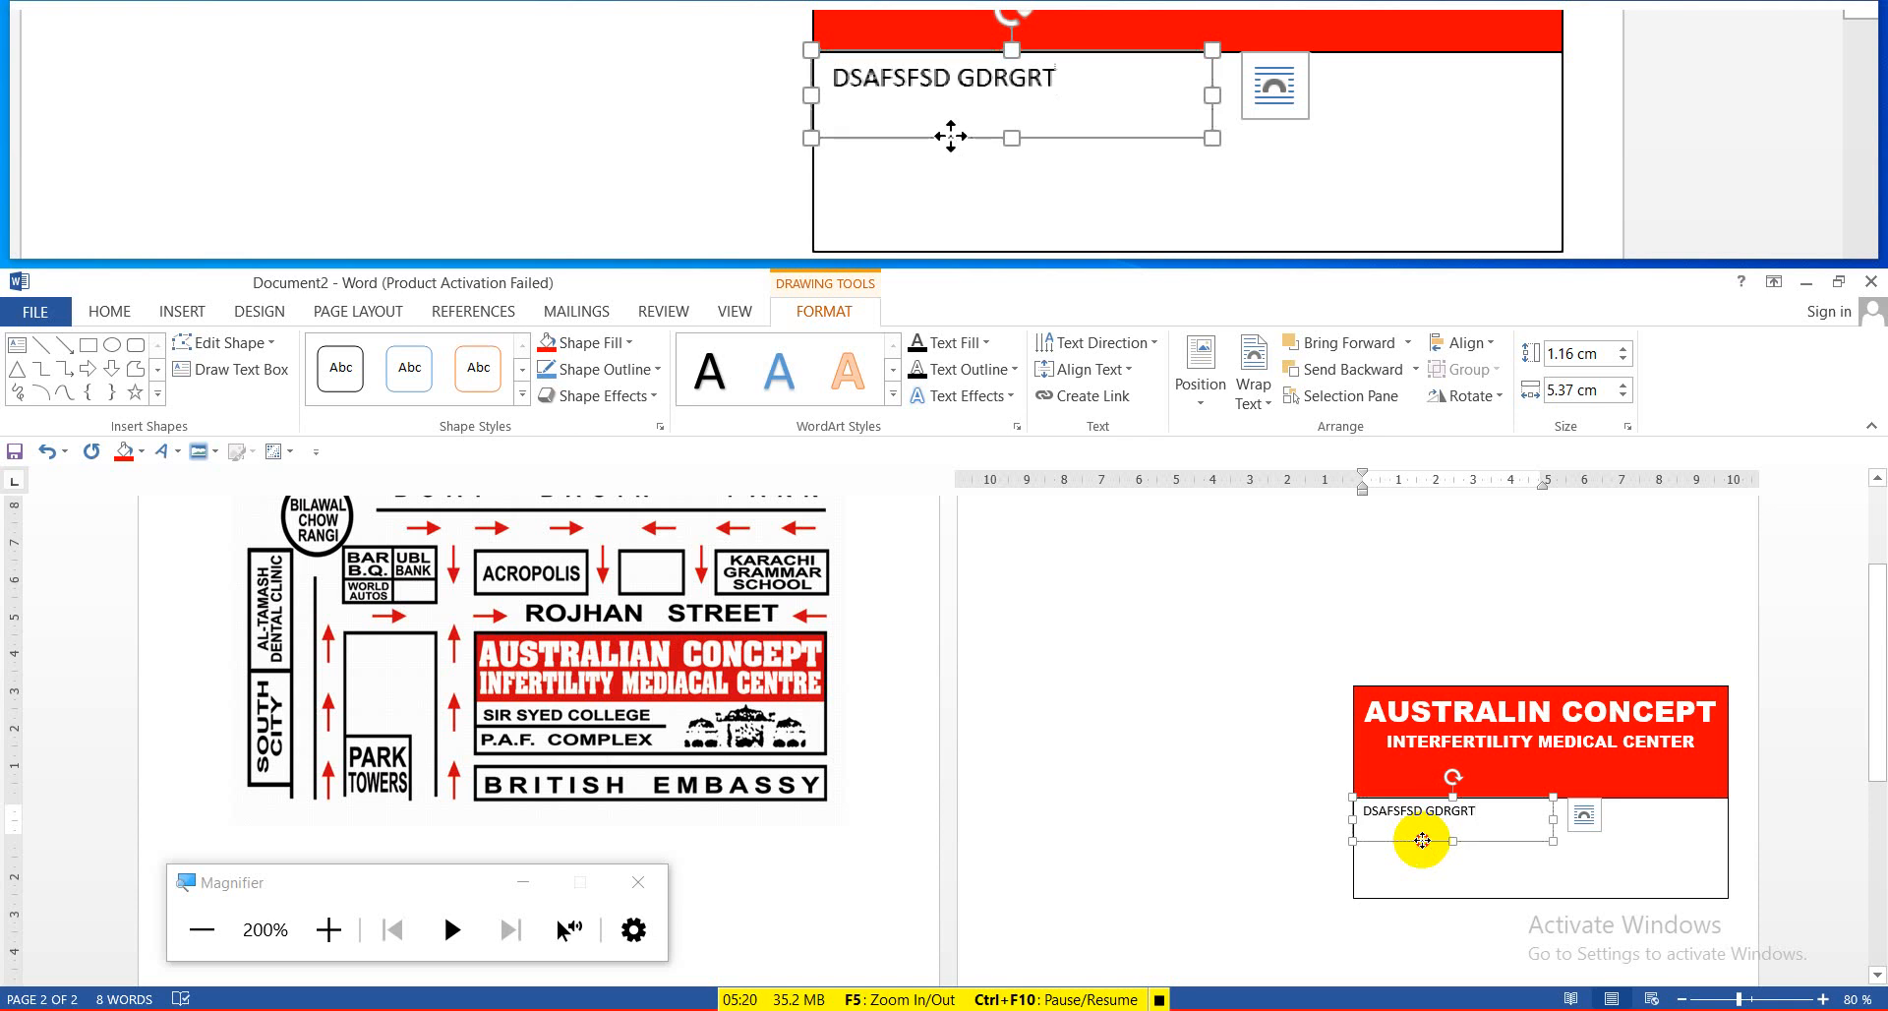
# Duplicate the DSAFSFSD GDRGRT text box into the lower-left corner of the white box and nudge the copy into alignment
pyautogui.moveTo(1422, 840); pyautogui.dragTo(1422, 899)
pyautogui.press('Up')
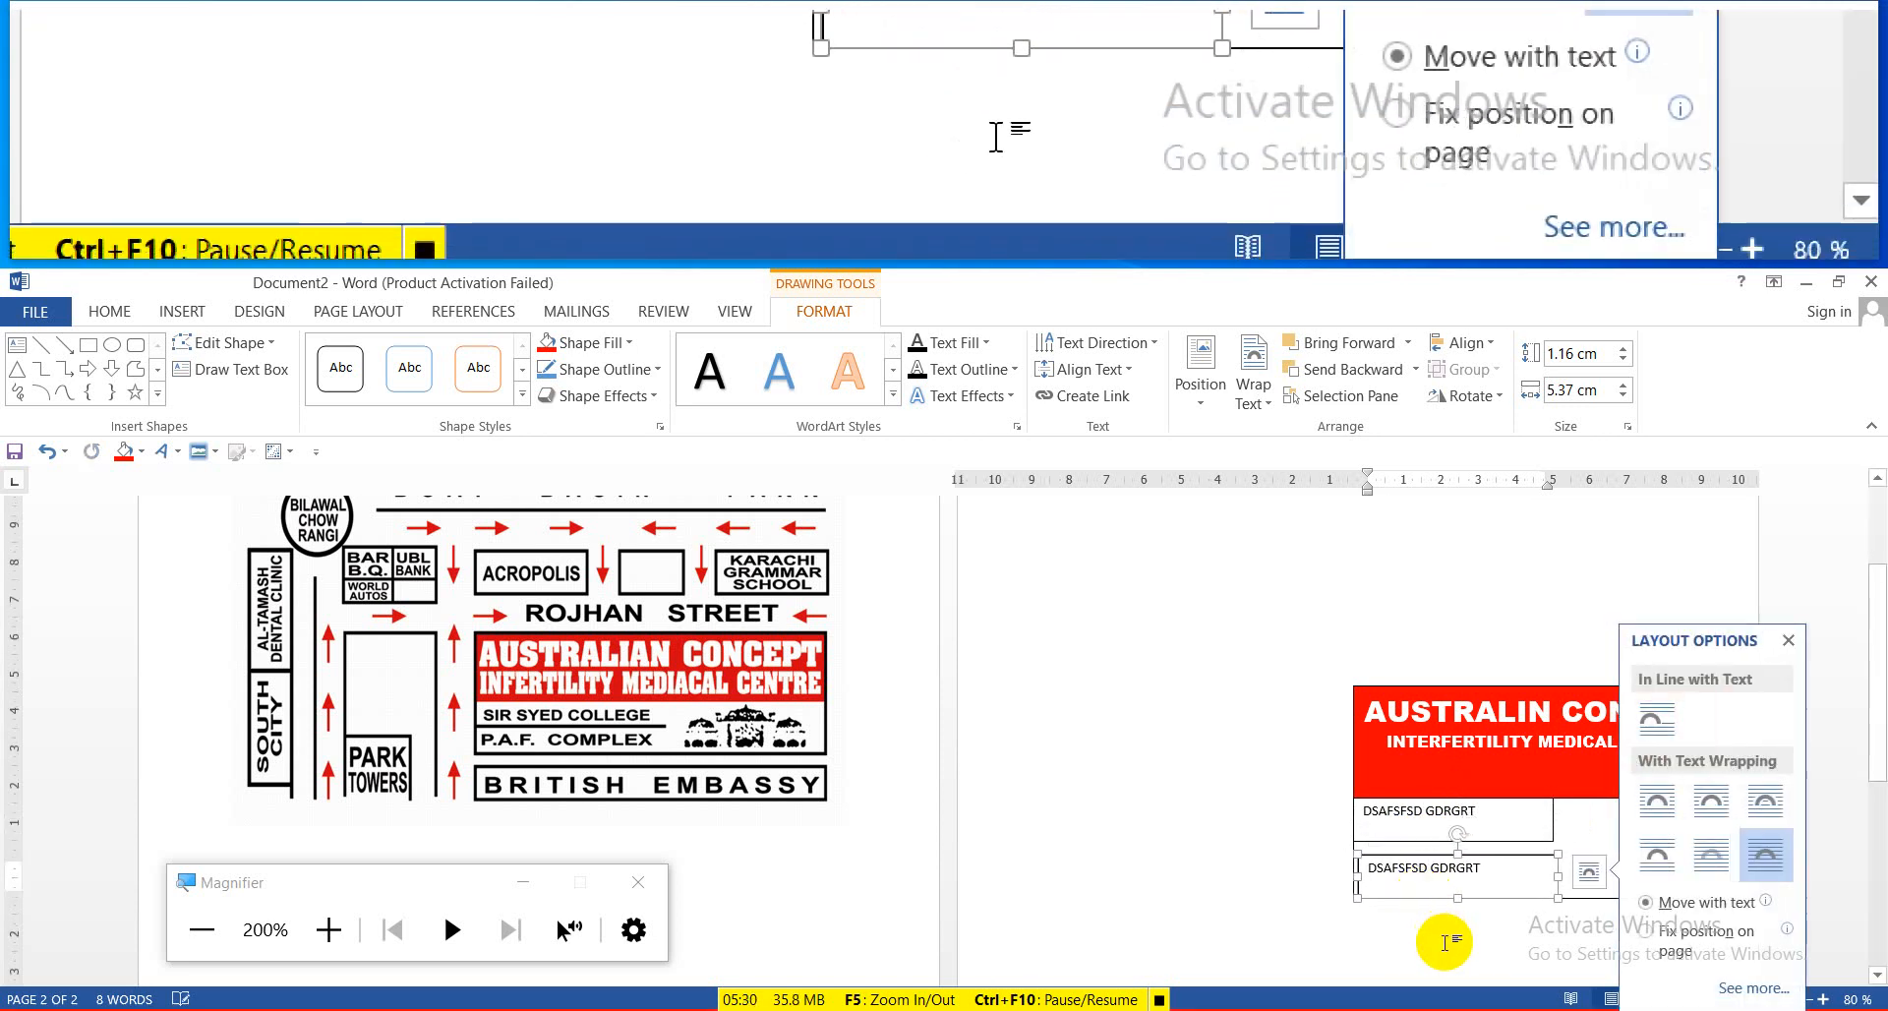
pyautogui.press('Left')
pyautogui.press('Left')
pyautogui.press('Up')
pyautogui.press('Up')
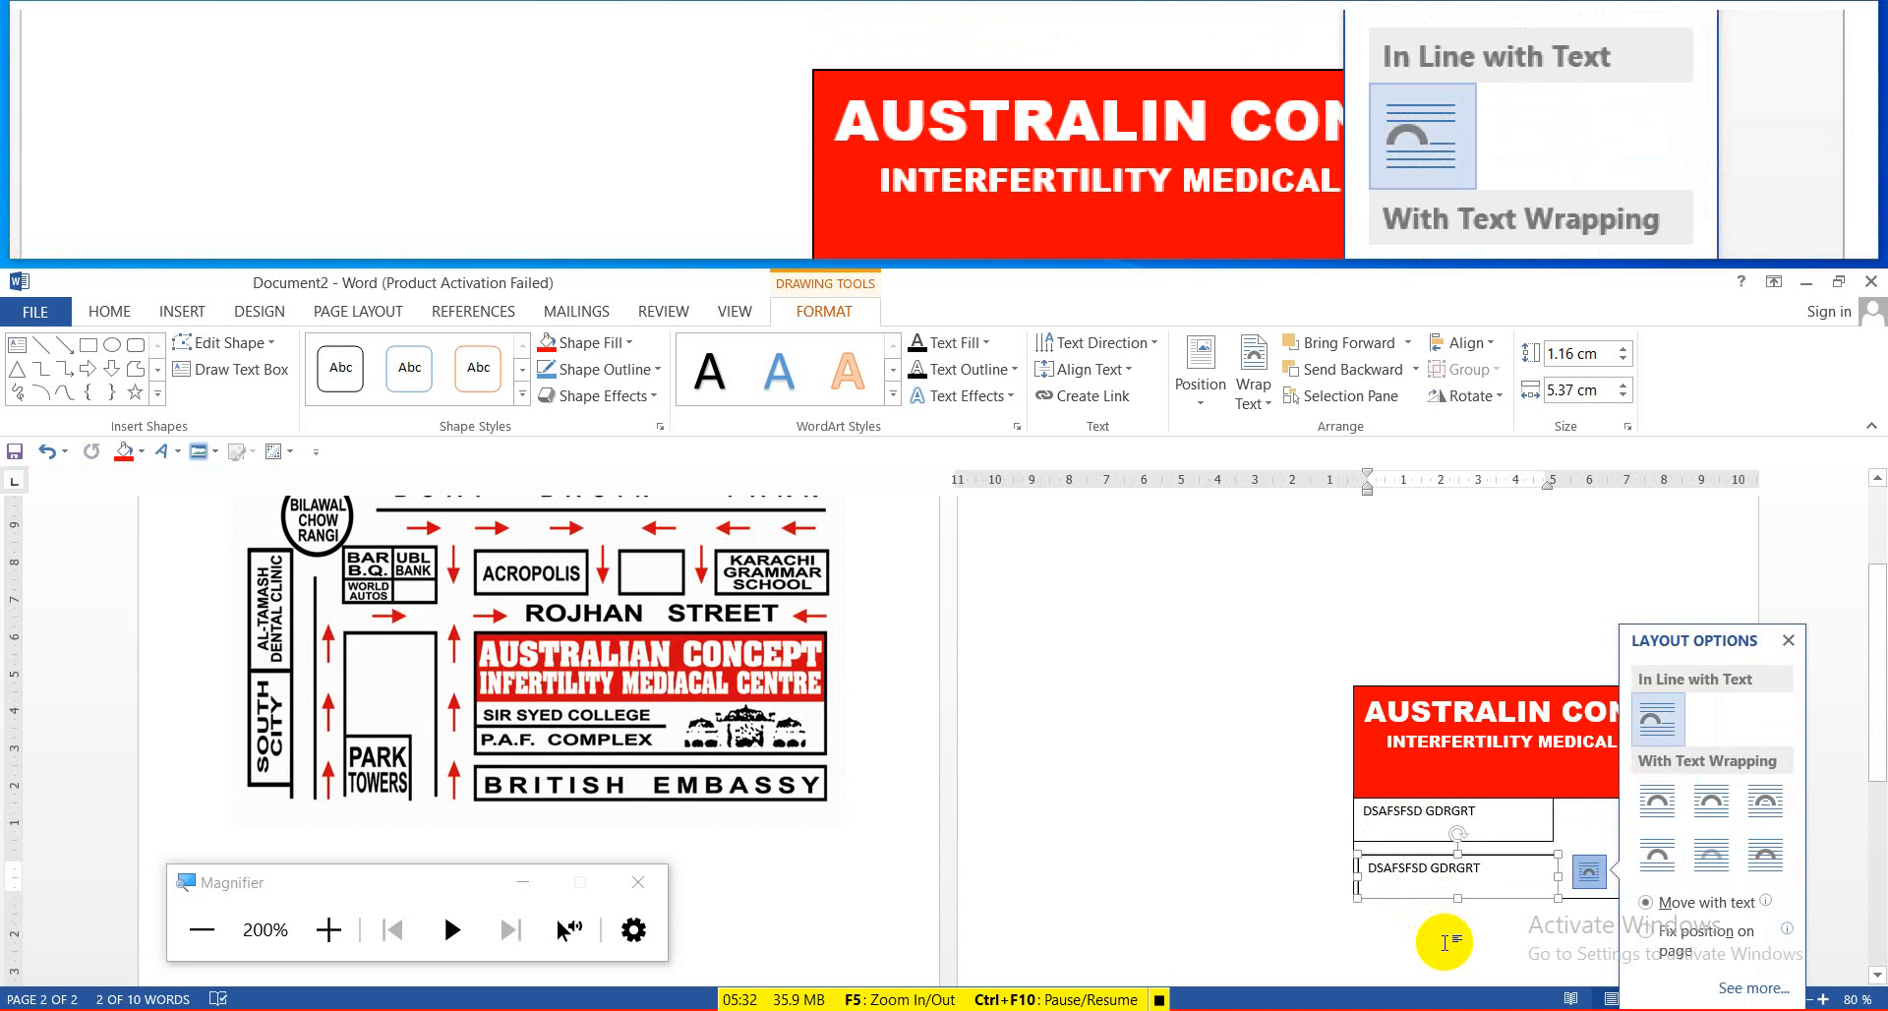
pyautogui.click(1398, 875)
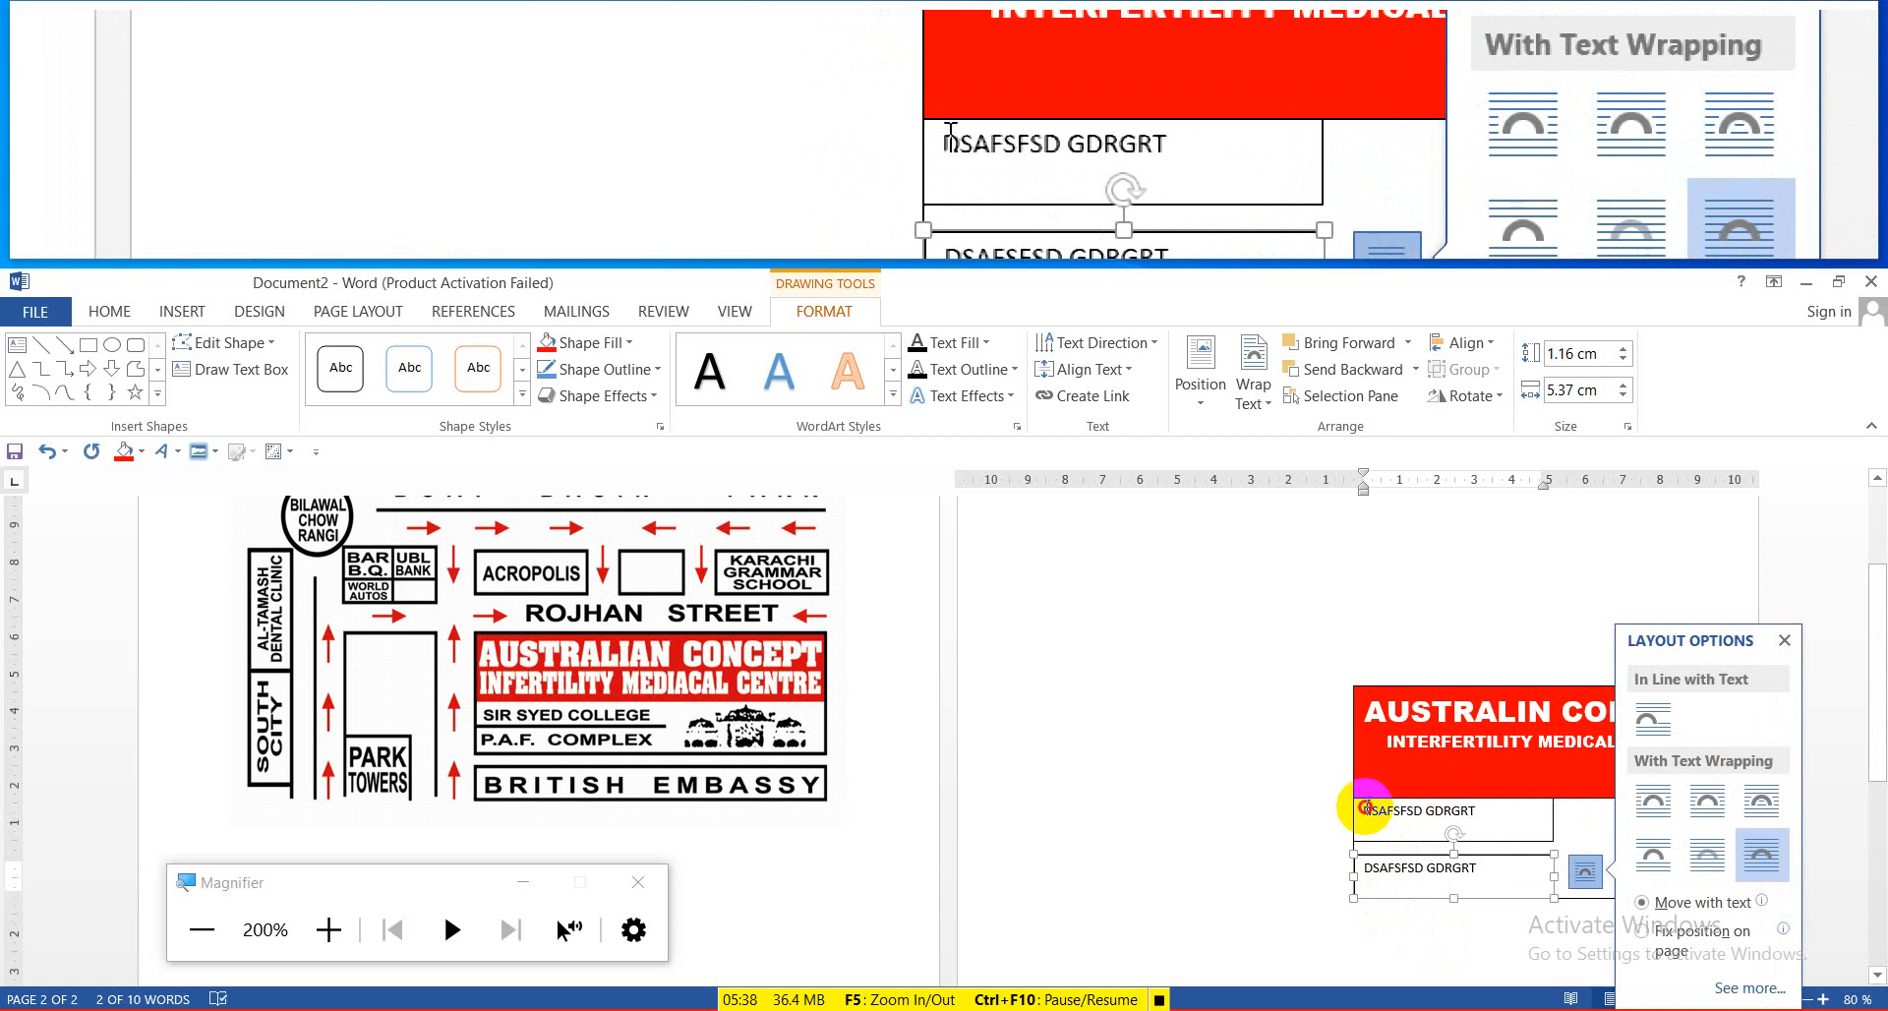
# Enlarge the text in both DSAFSFSD GDRGRT boxes to 14 pt
pyautogui.moveTo(1359, 812); pyautogui.dragTo(1475, 812)
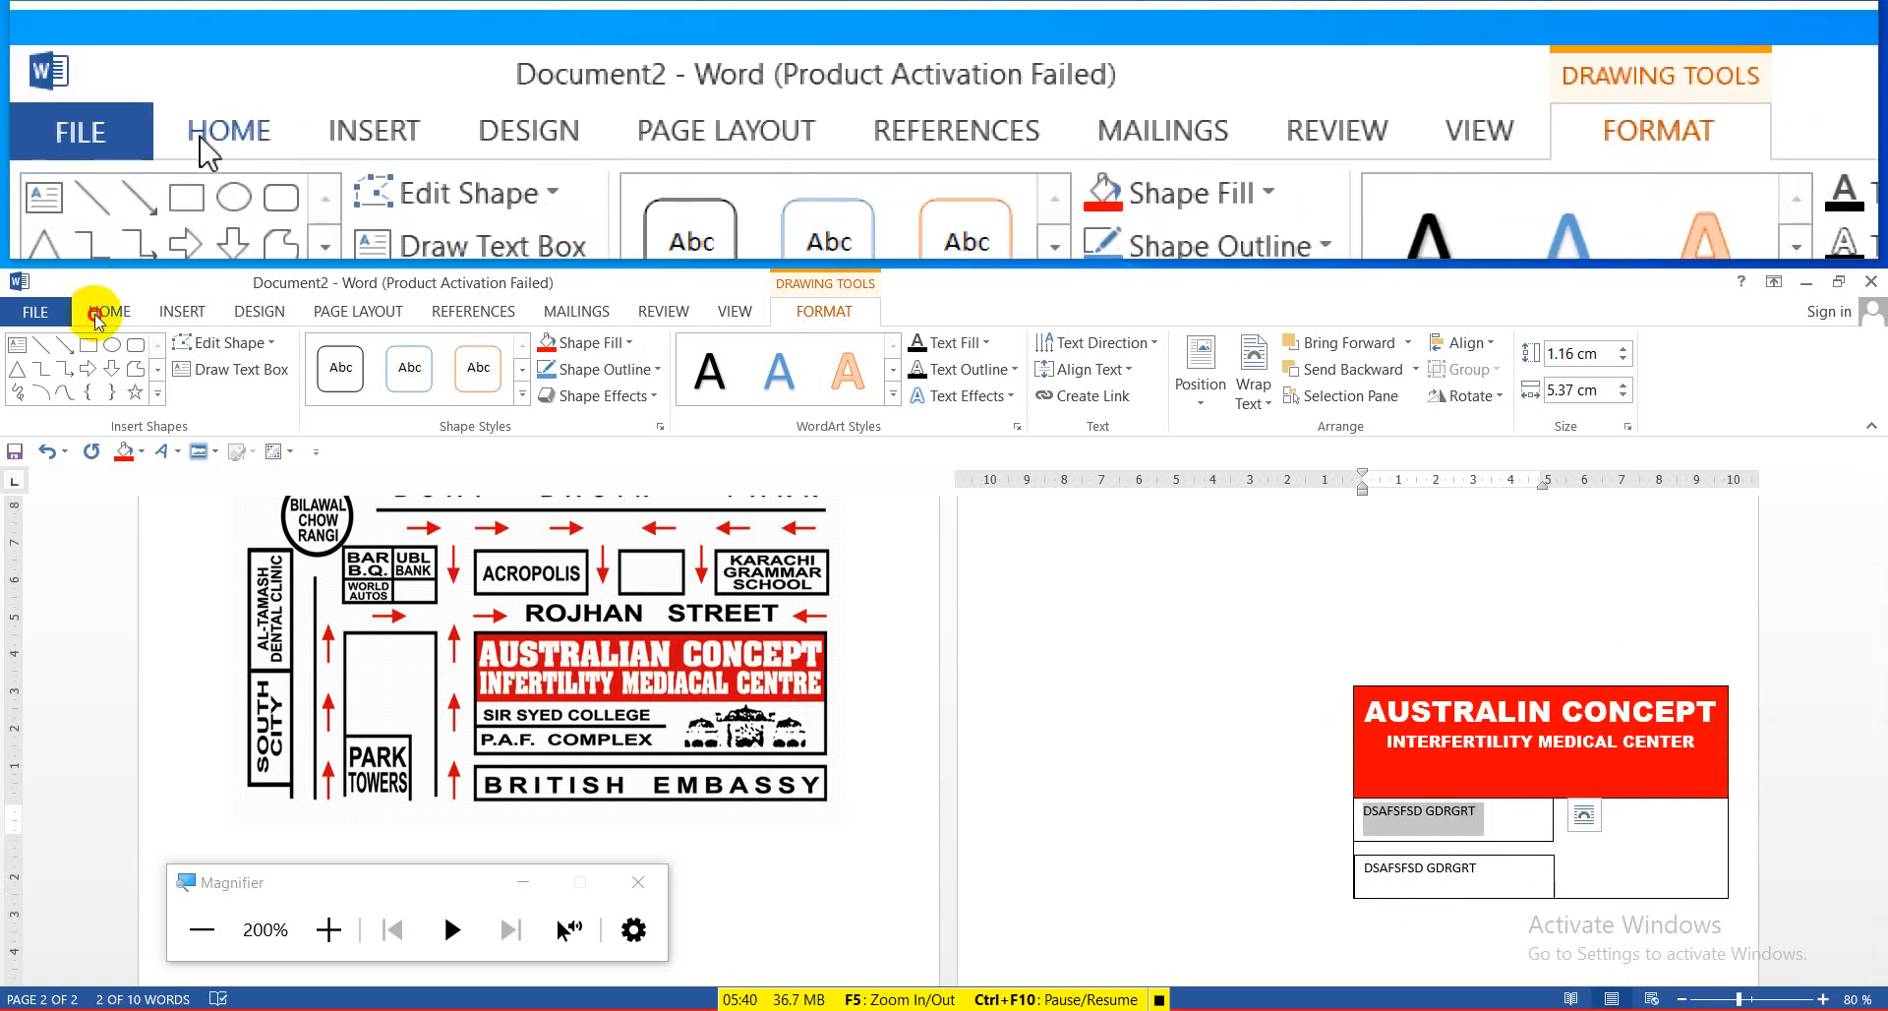
pyautogui.click(99, 311)
pyautogui.click(360, 352)
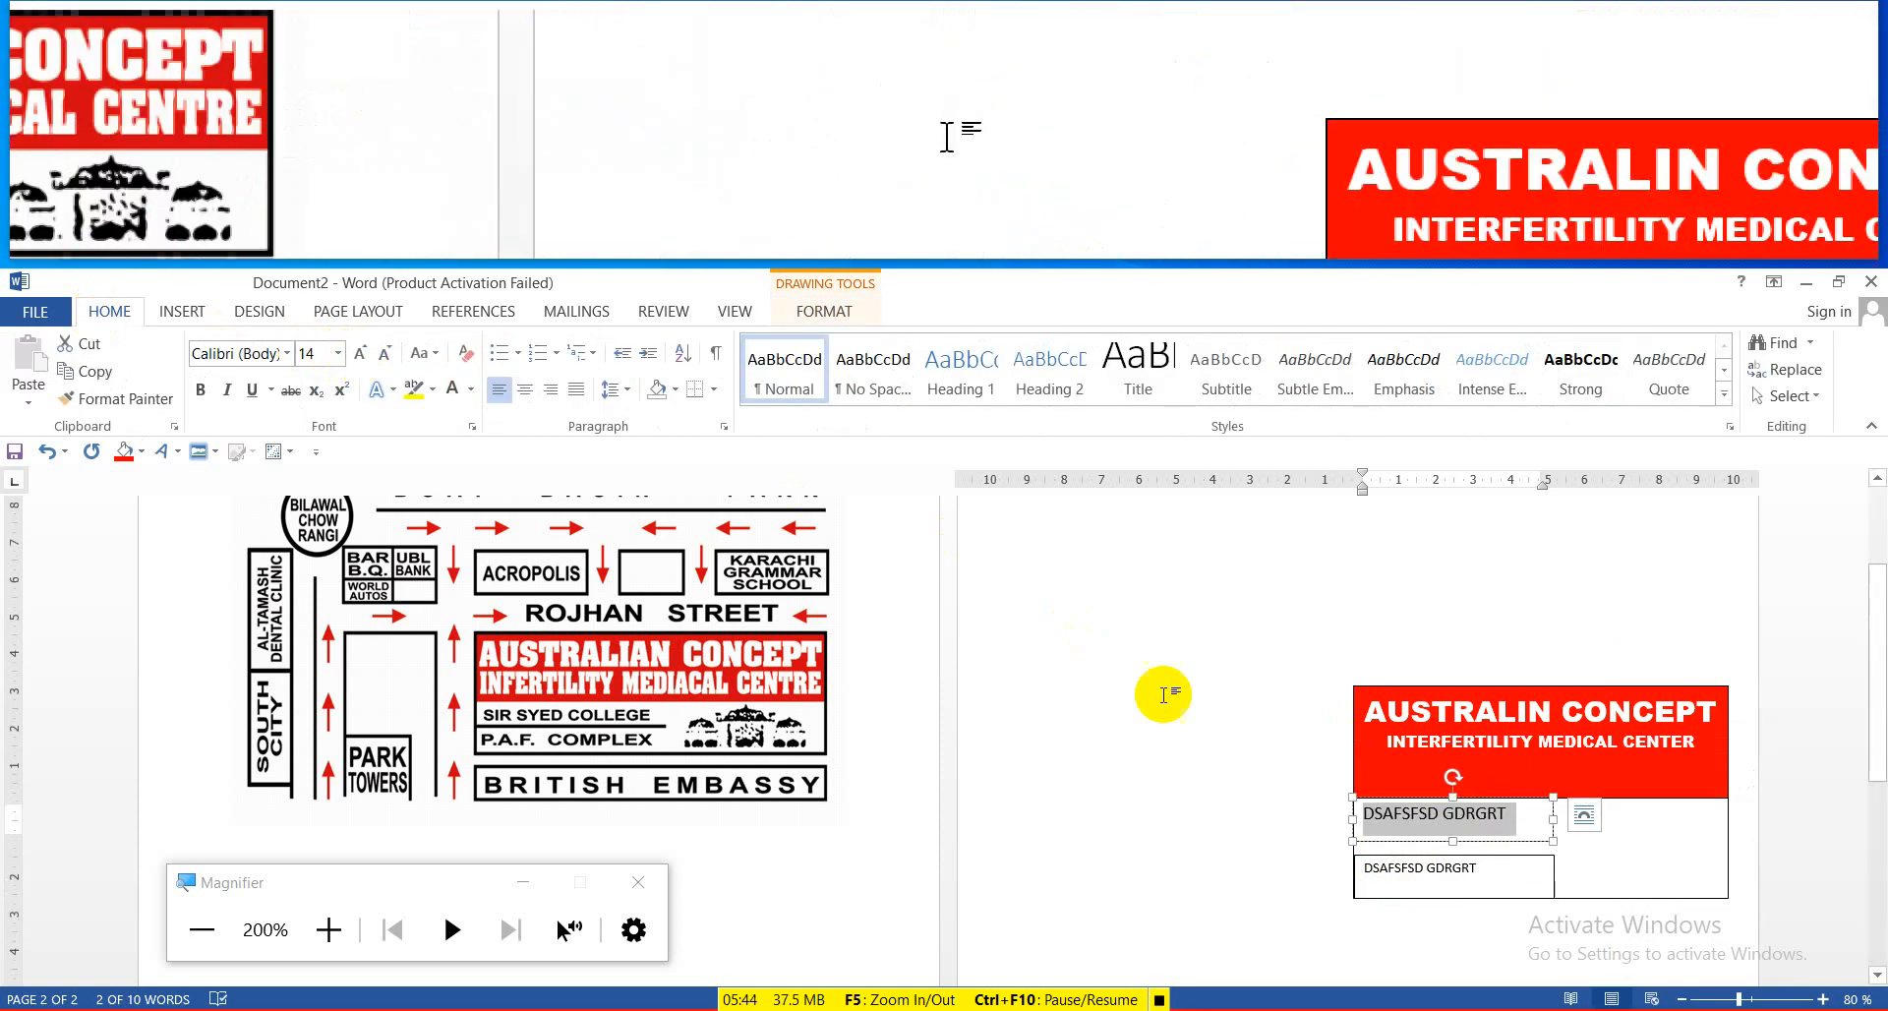
pyautogui.moveTo(1361, 868); pyautogui.dragTo(1519, 878)
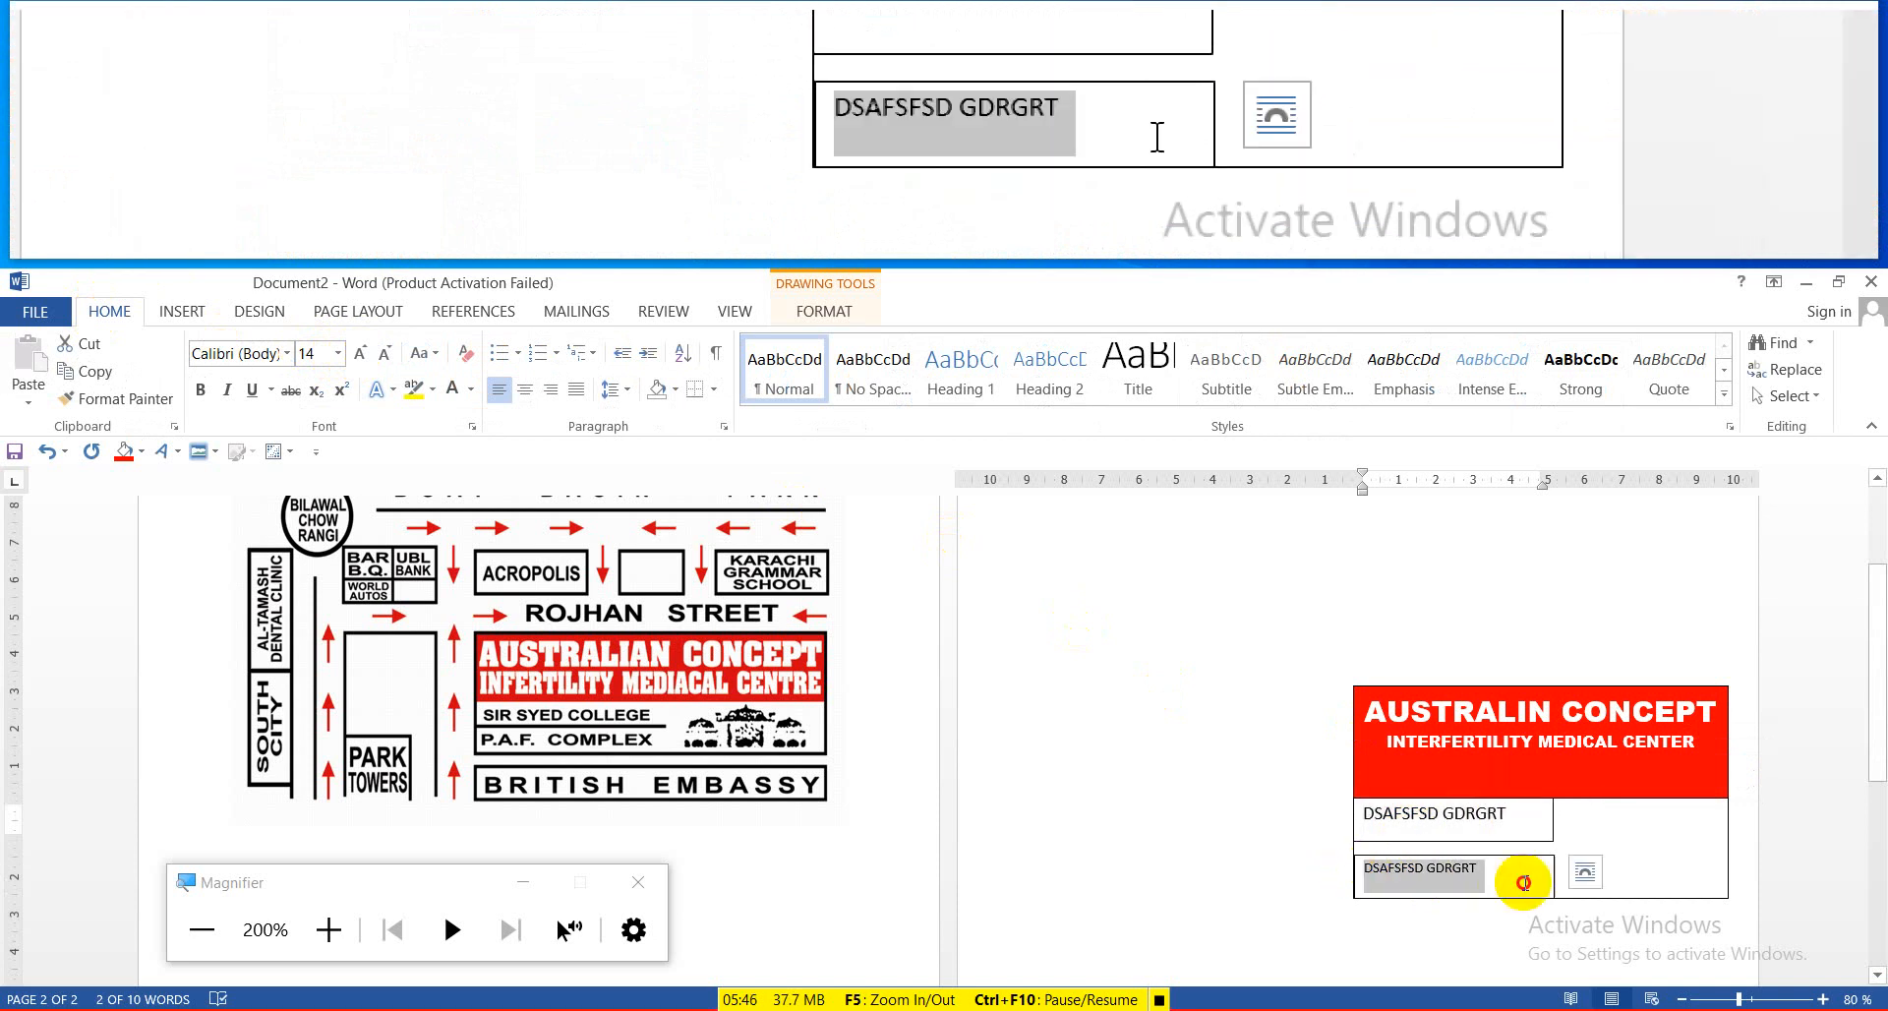
pyautogui.click(362, 356)
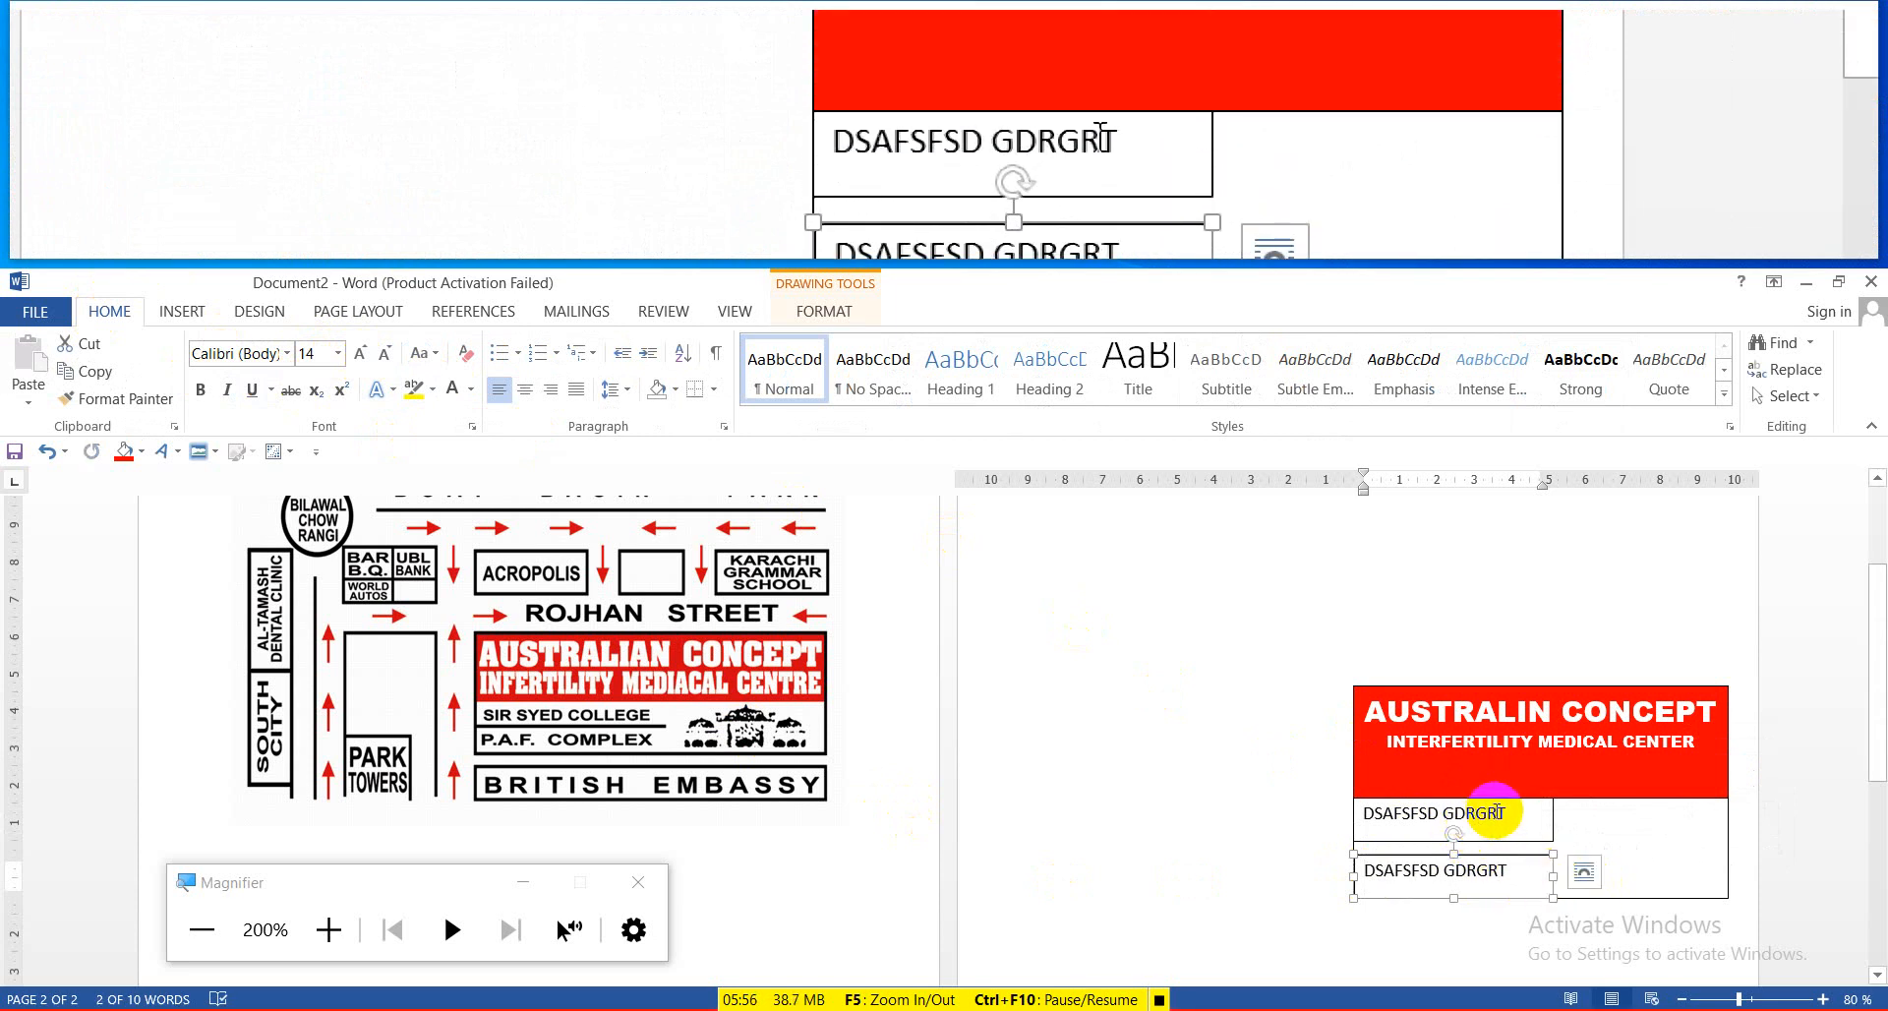
# Make the text in both DSAFSFSD GDRGRT boxes bold and enlarge it to 16 pt
pyautogui.moveTo(1475, 814); pyautogui.dragTo(1361, 813)
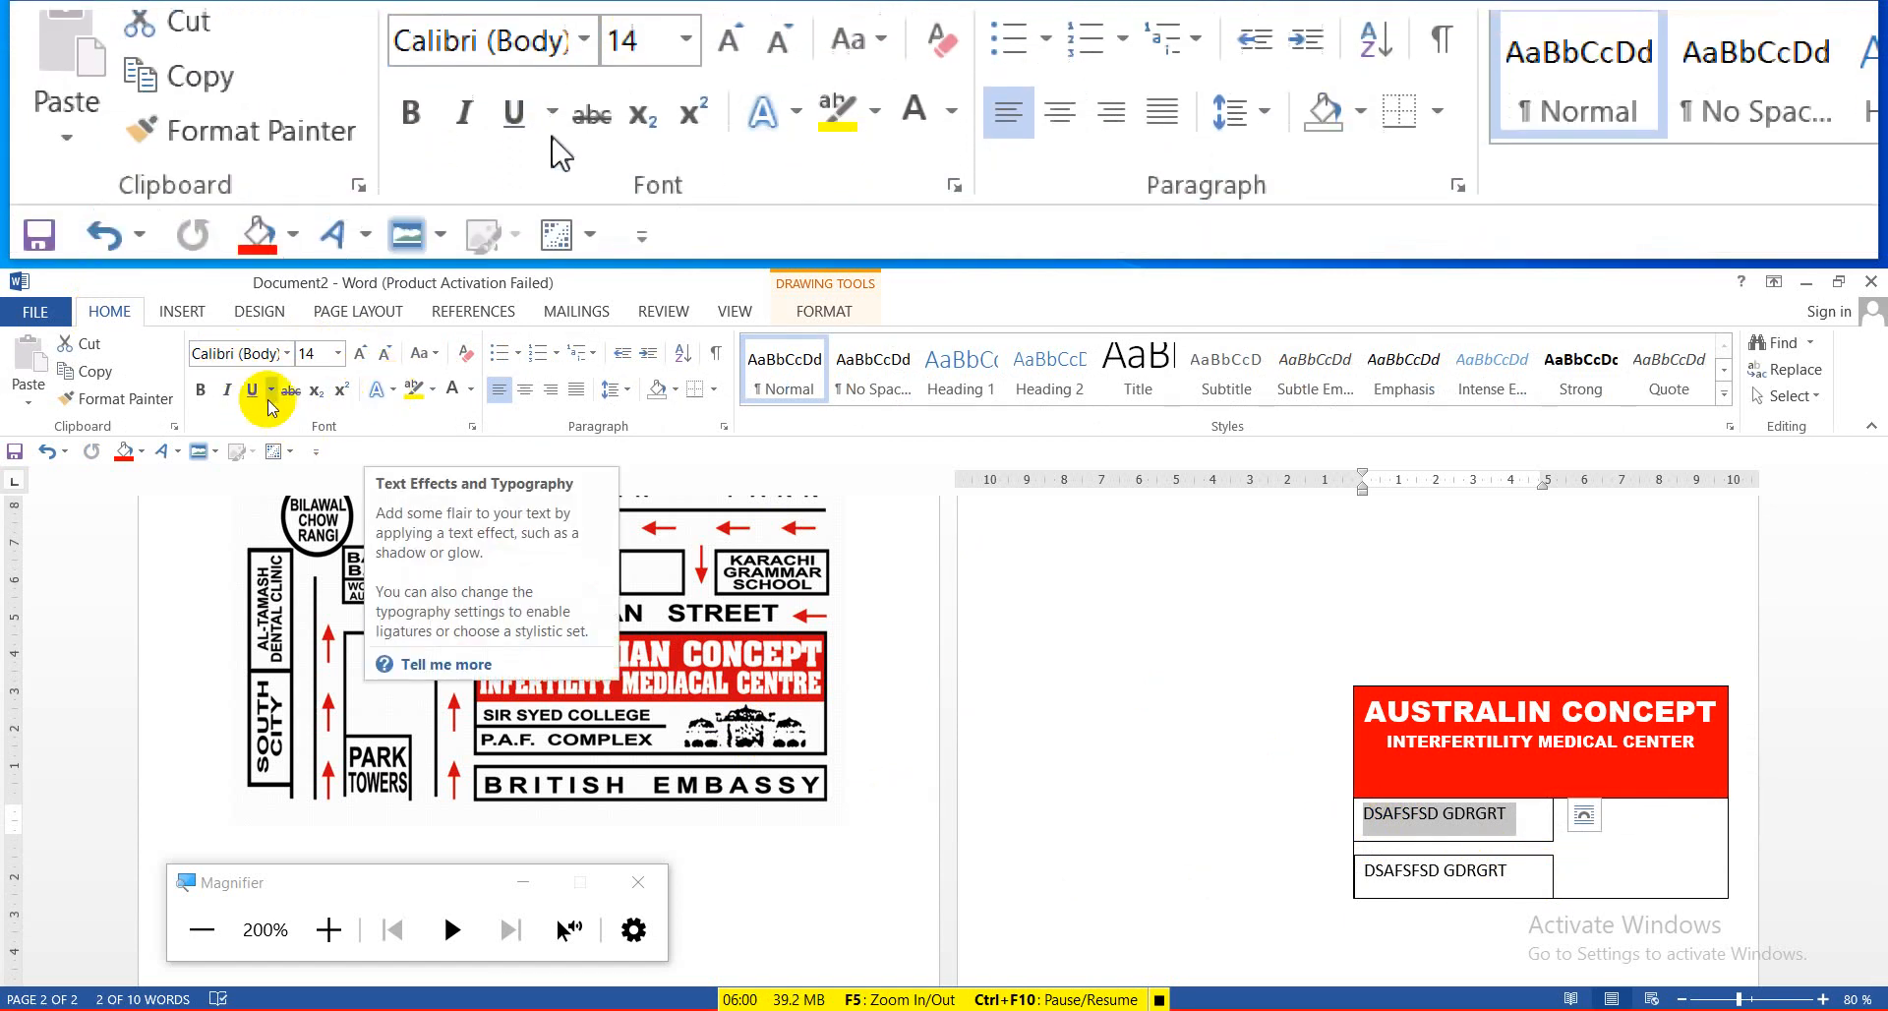
pyautogui.click(200, 390)
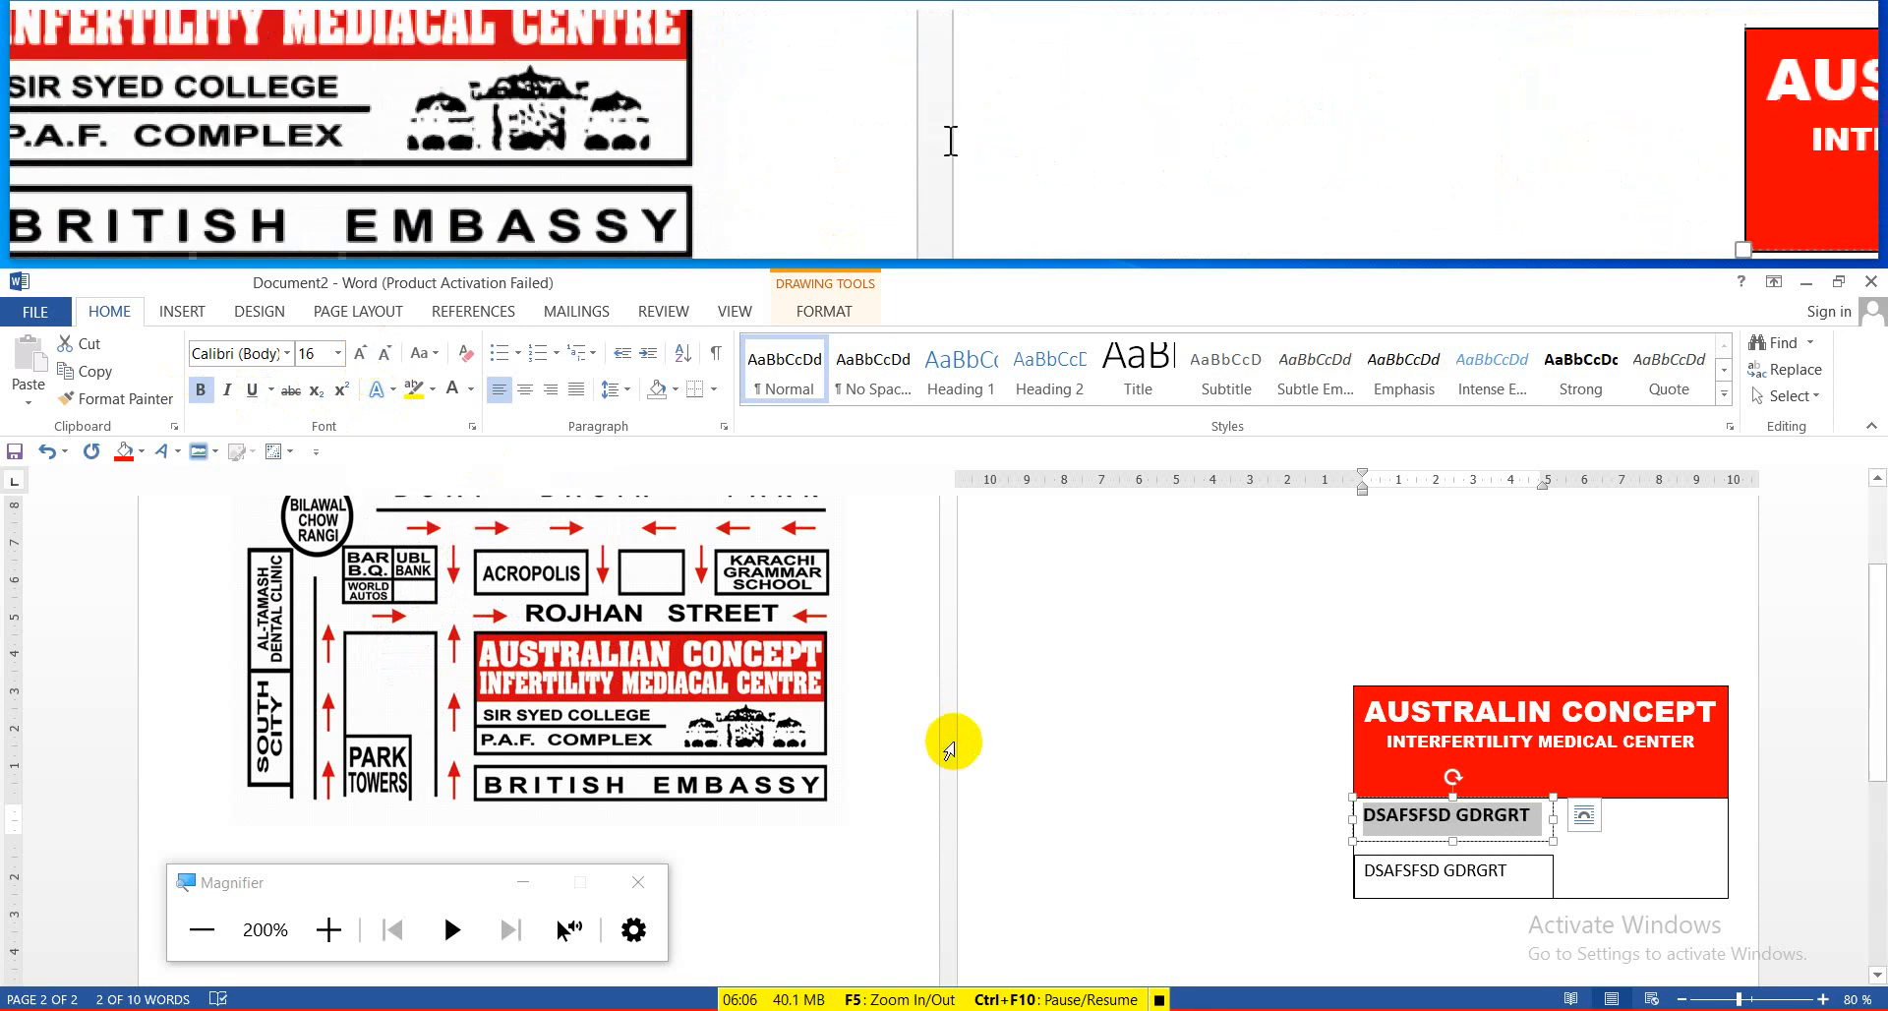
pyautogui.click(1357, 873)
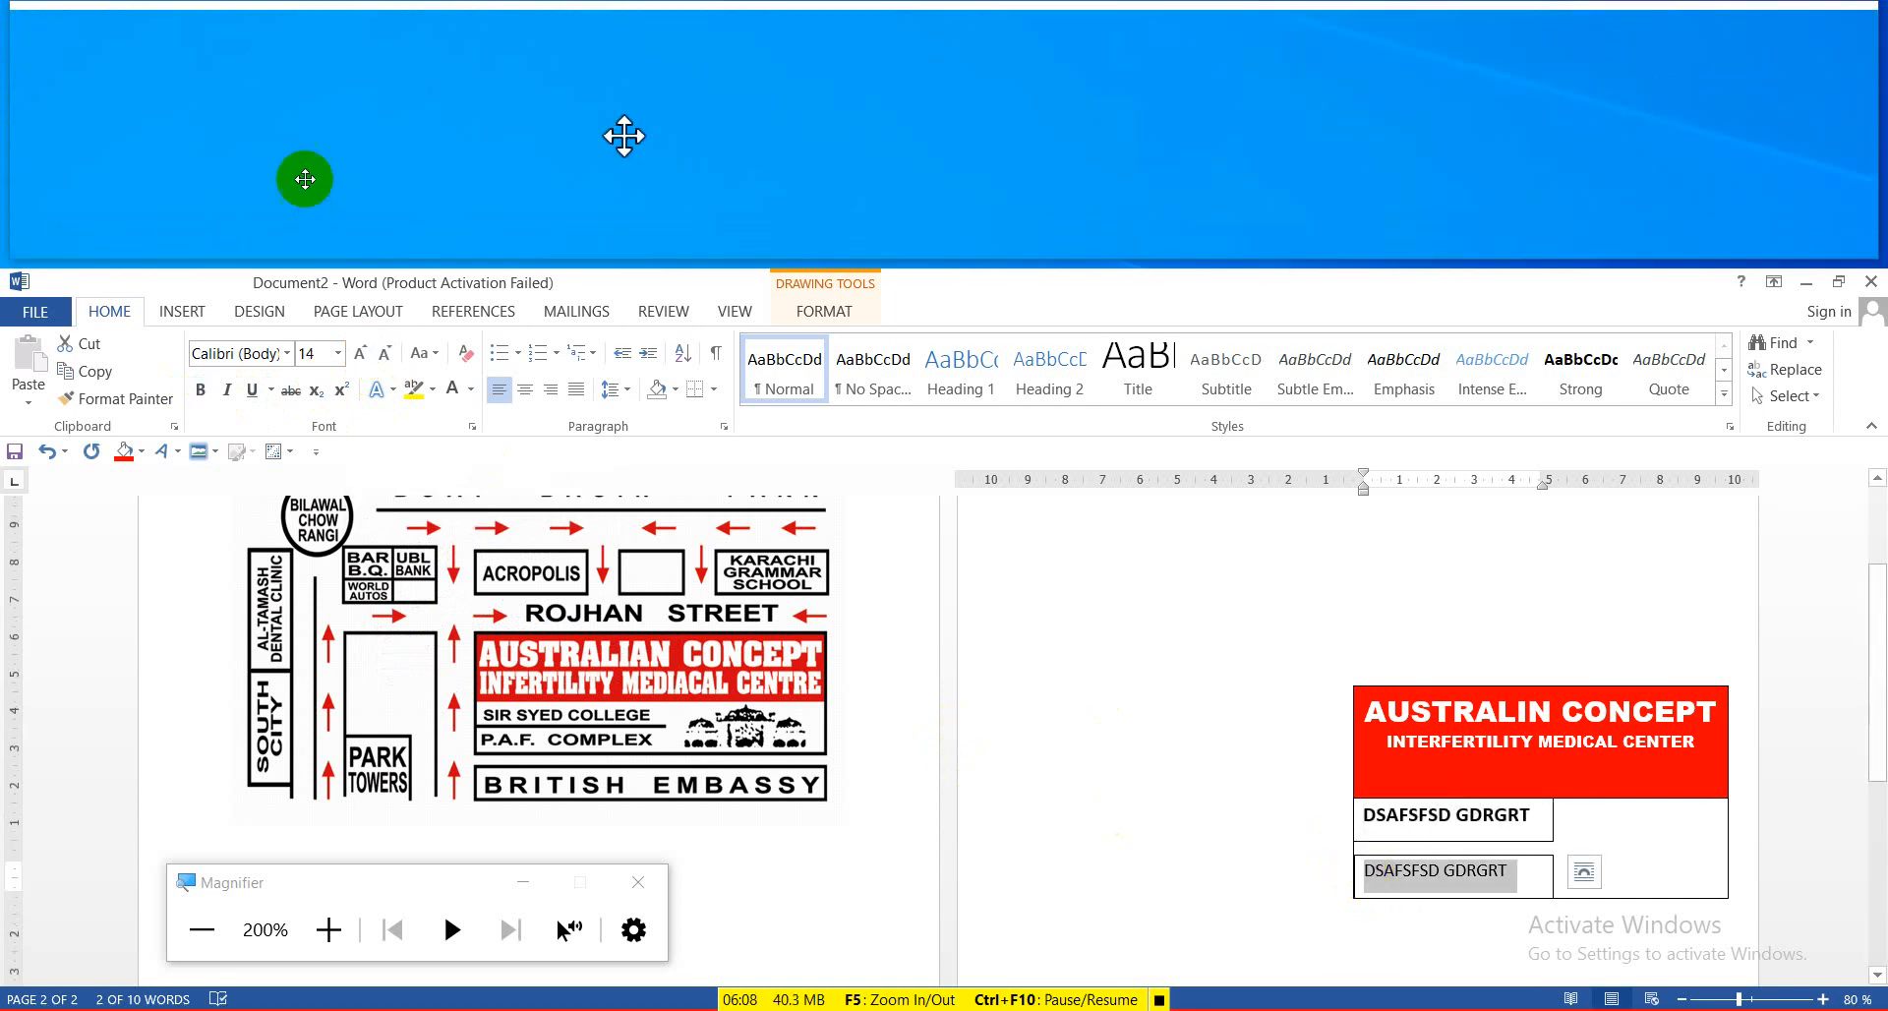
pyautogui.click(200, 390)
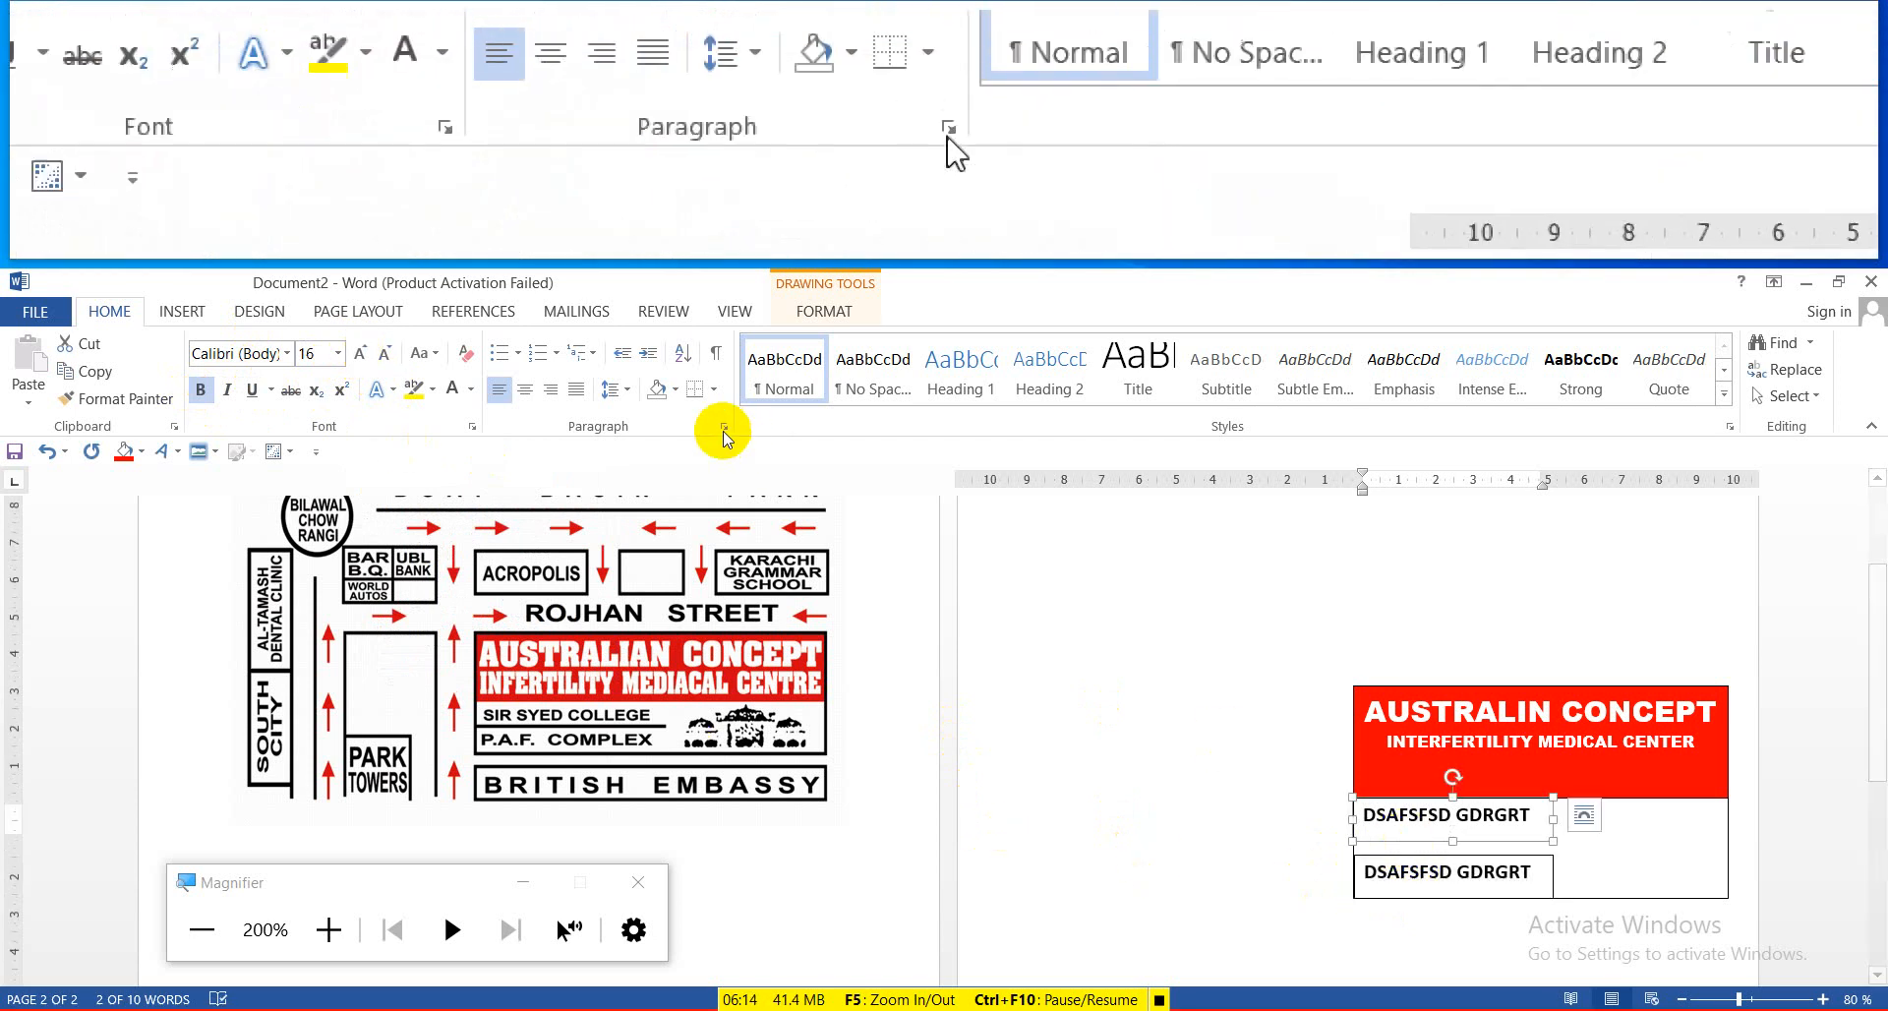
# Remove the outline from both DSAFSFSD GDRGRT text boxes
pyautogui.click(826, 310)
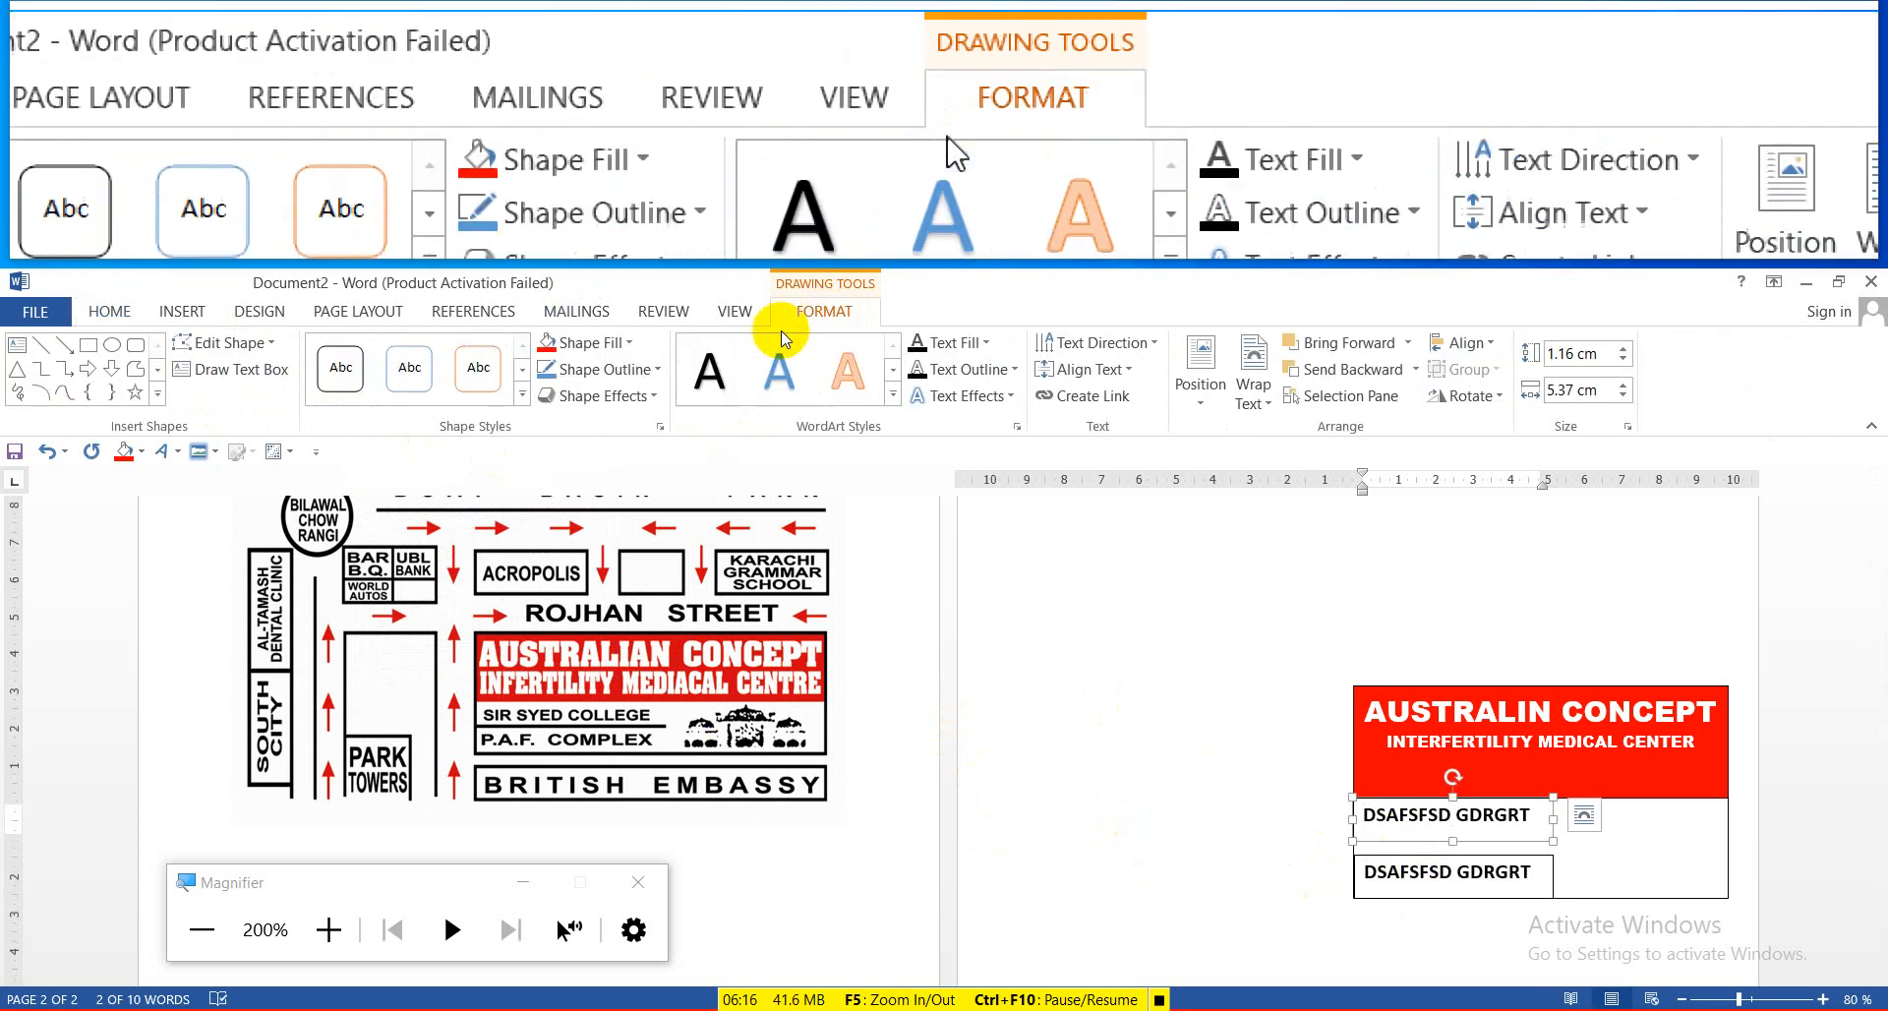
pyautogui.click(639, 369)
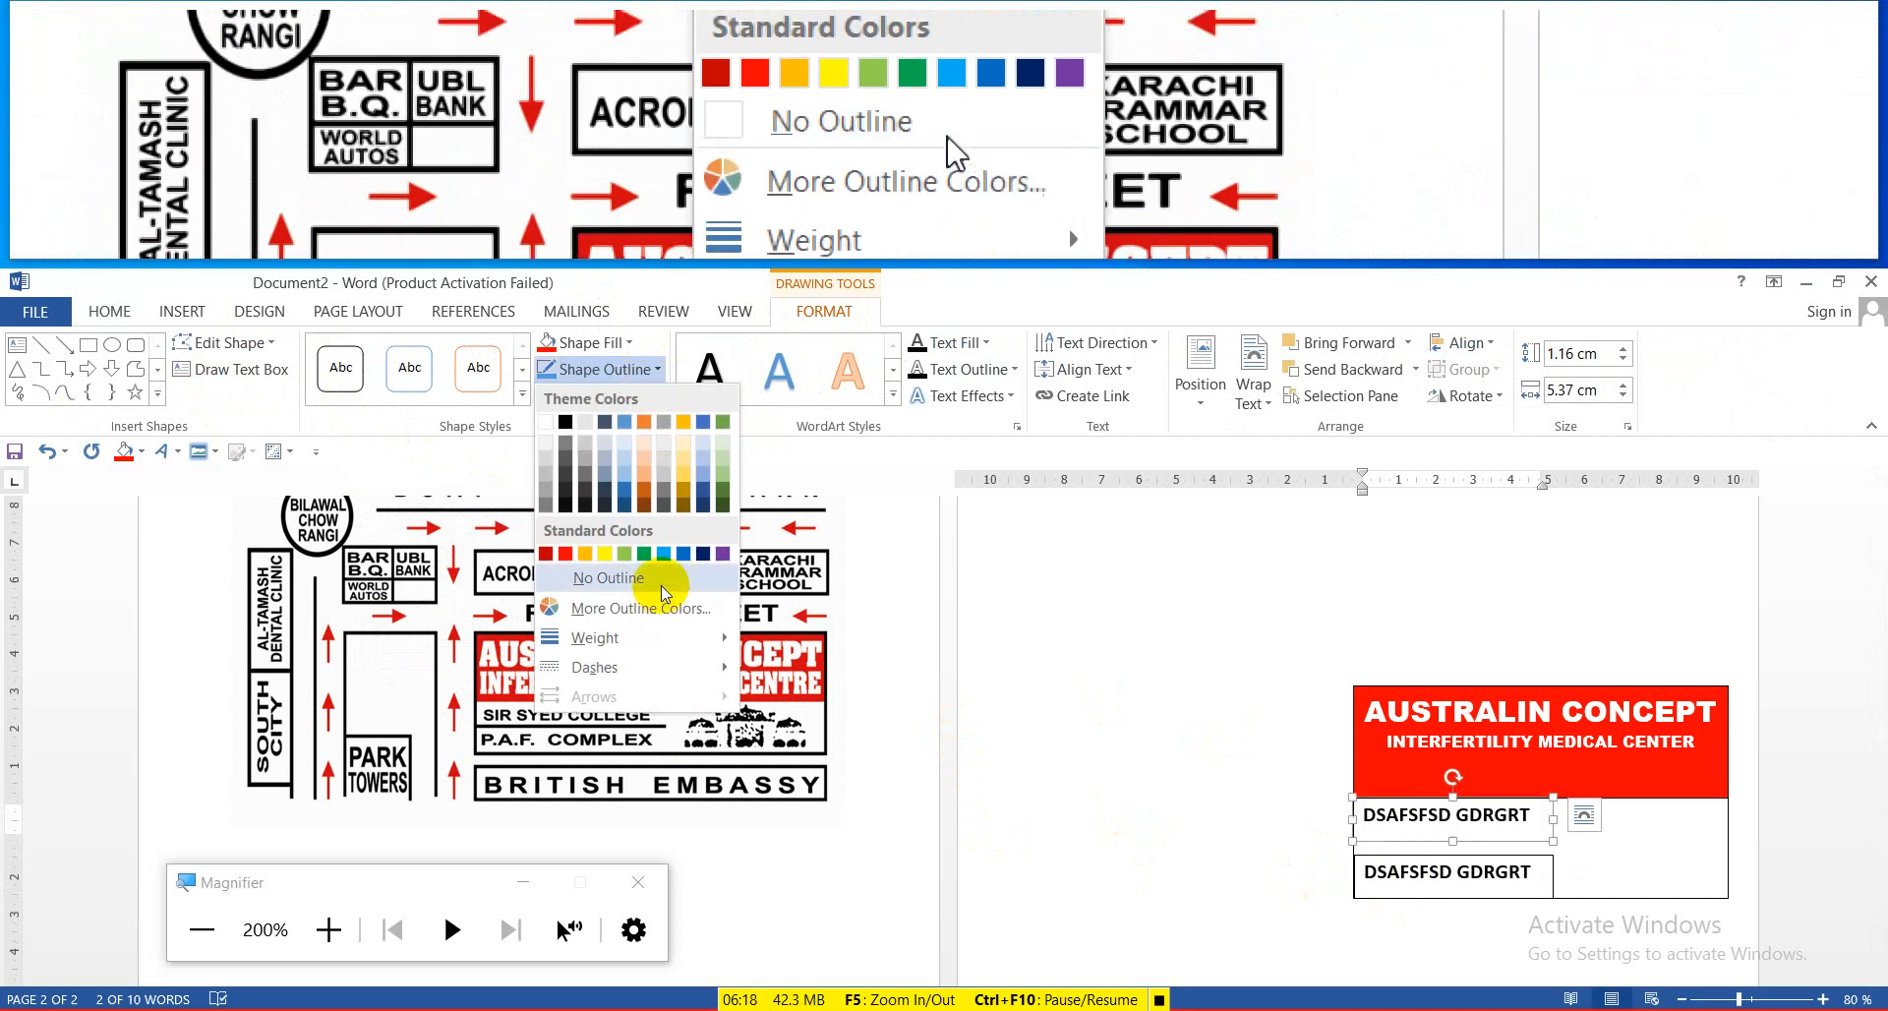
pyautogui.click(669, 580)
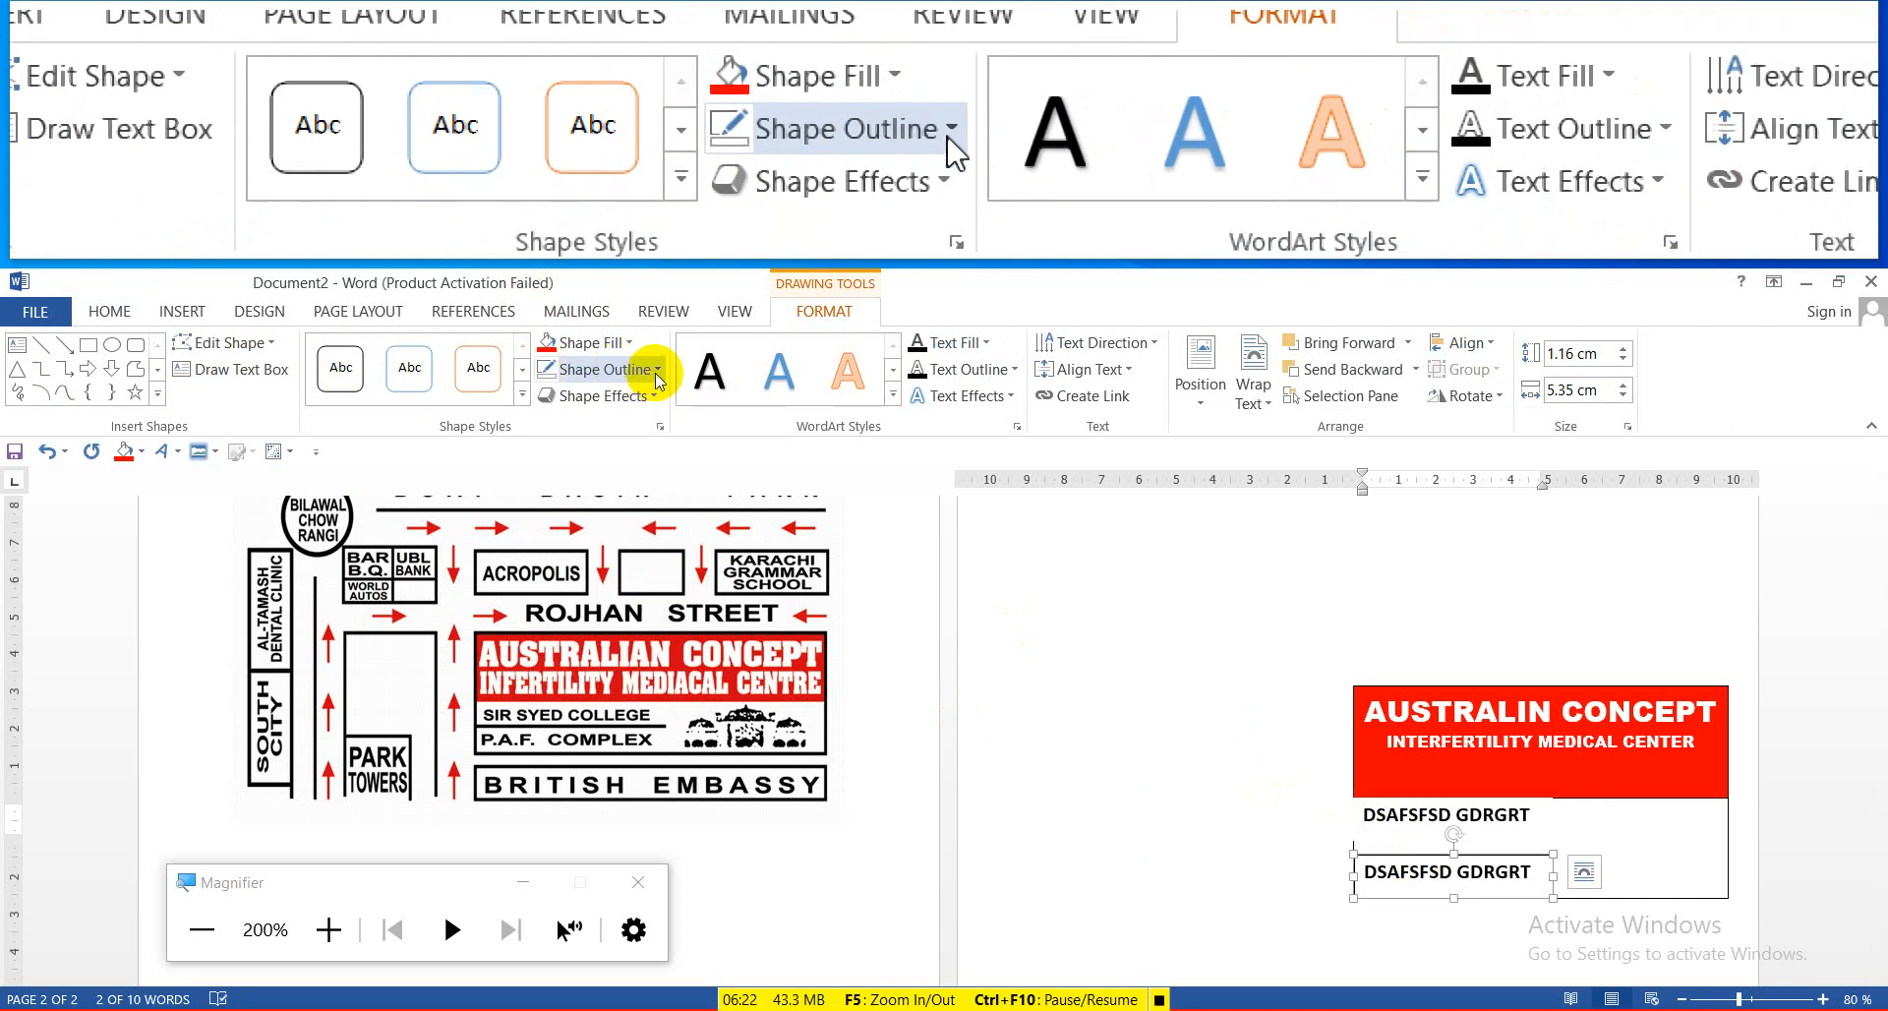
pyautogui.click(621, 370)
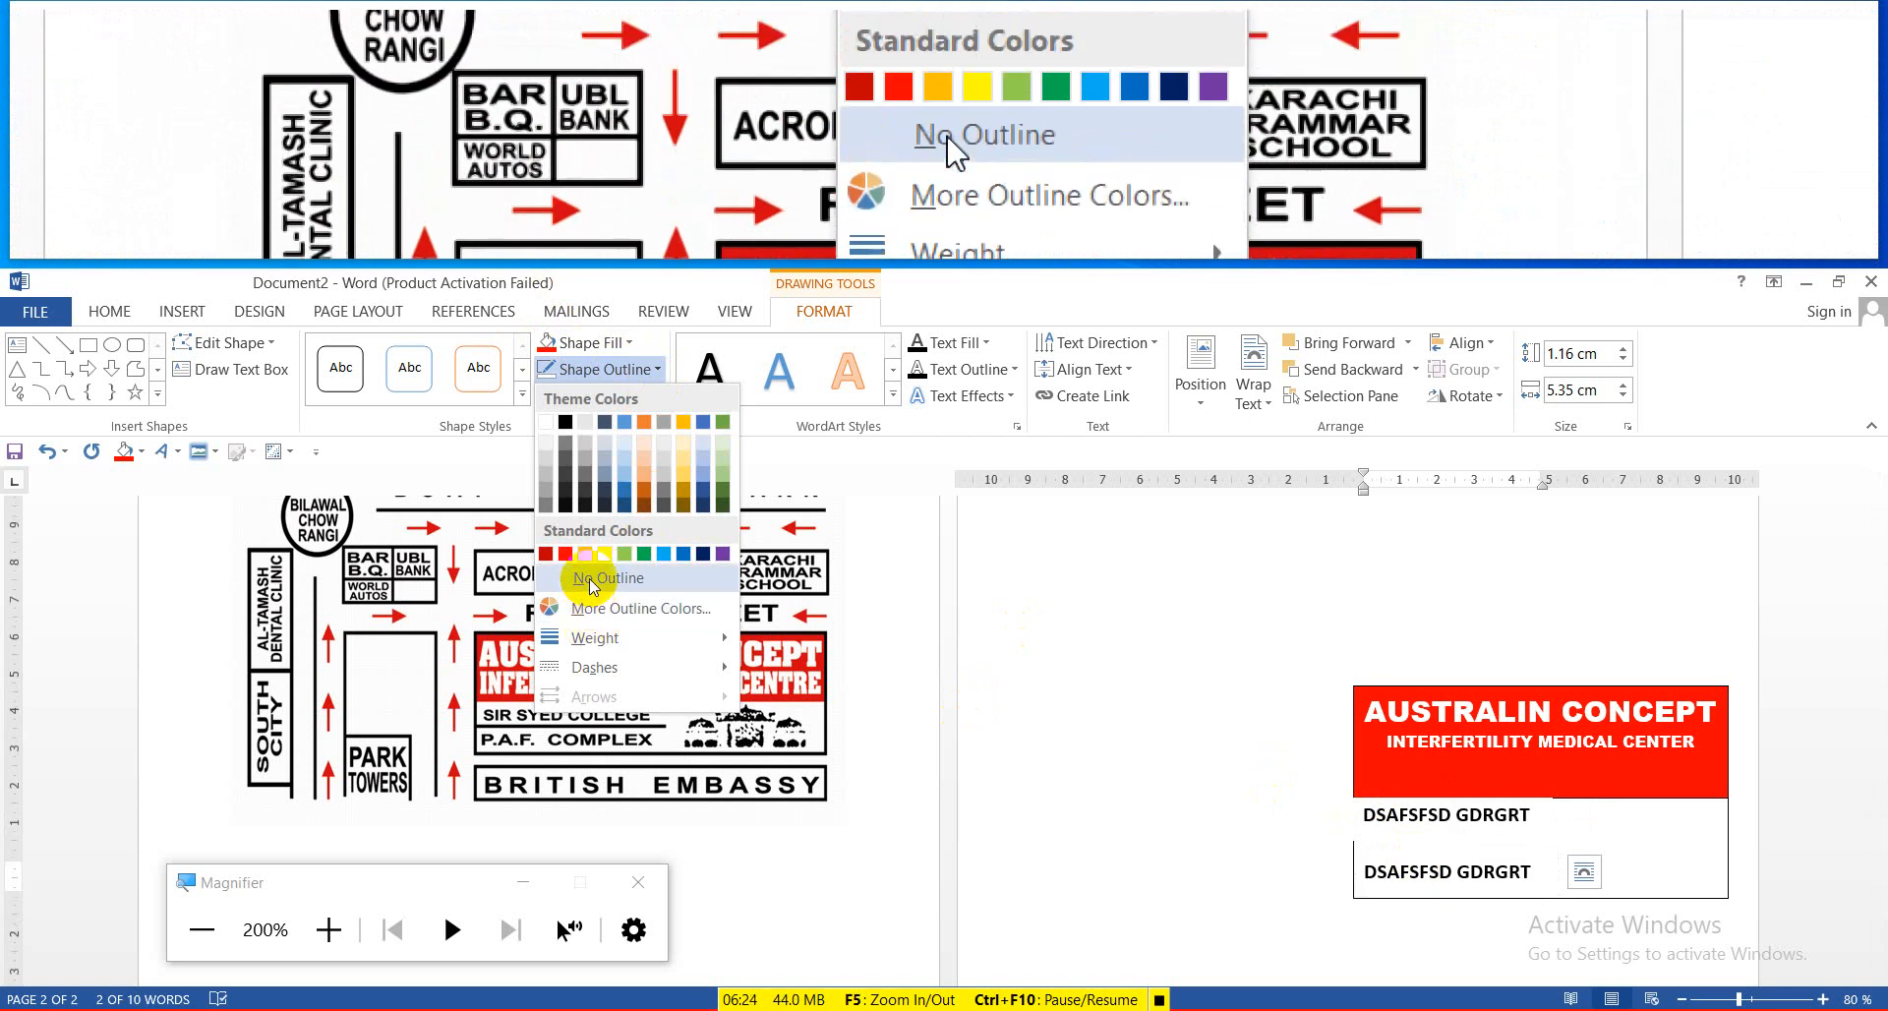
pyautogui.click(590, 578)
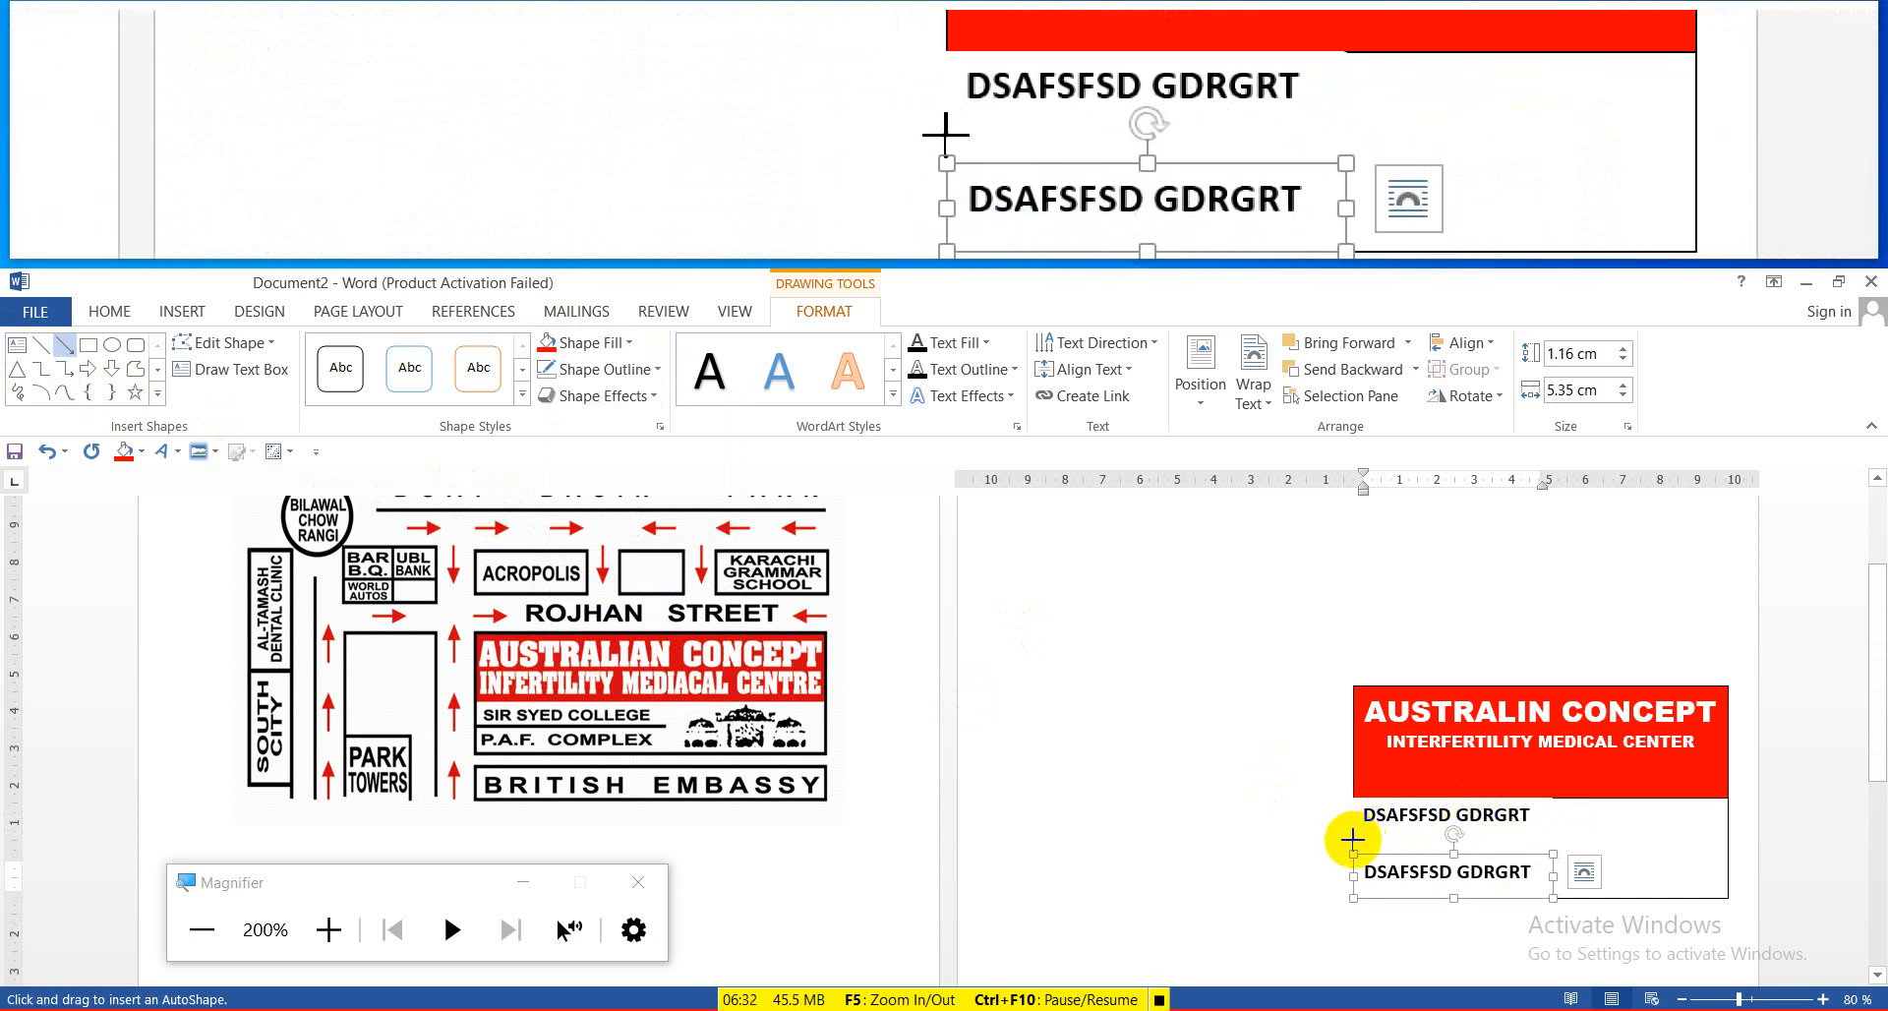
# Draw a horizontal arrow line about 5.37 cm long between the two small text boxes, coloured black with a 3 pt weight
pyautogui.moveTo(1361, 840); pyautogui.dragTo(1551, 841)
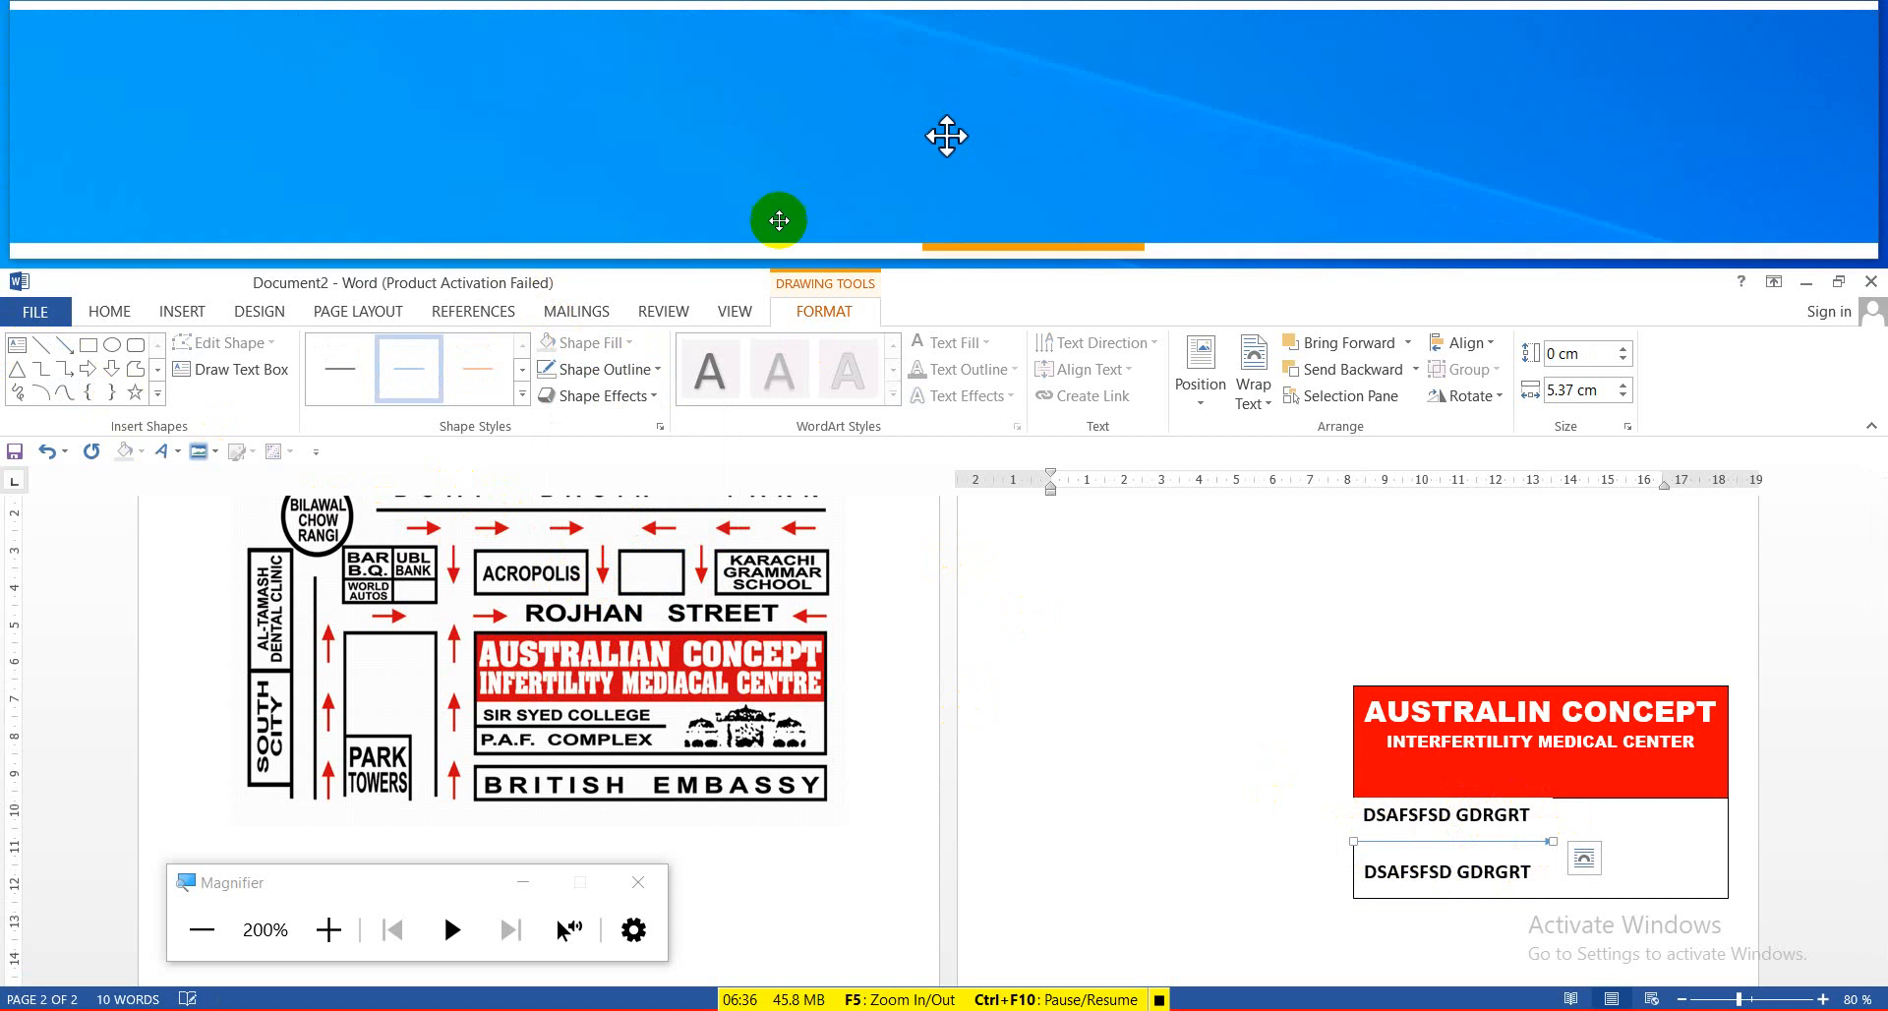
pyautogui.click(625, 370)
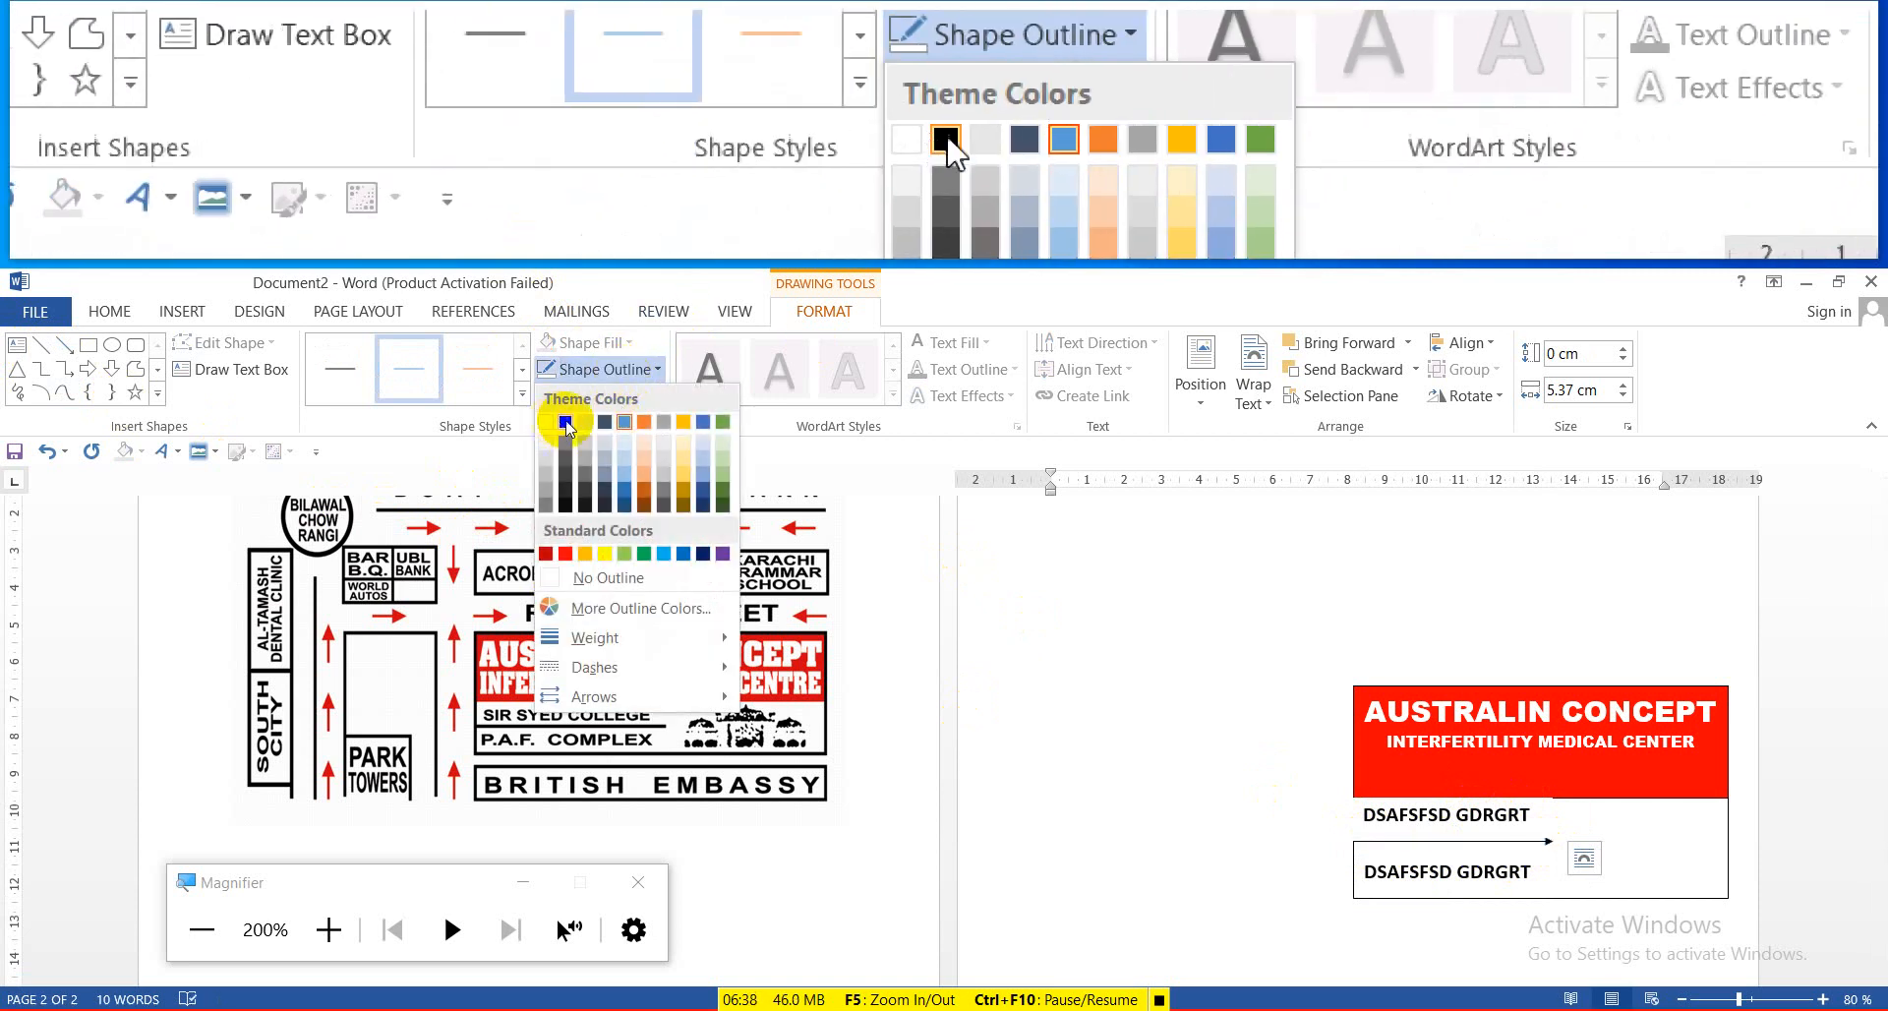
pyautogui.click(565, 421)
pyautogui.click(580, 373)
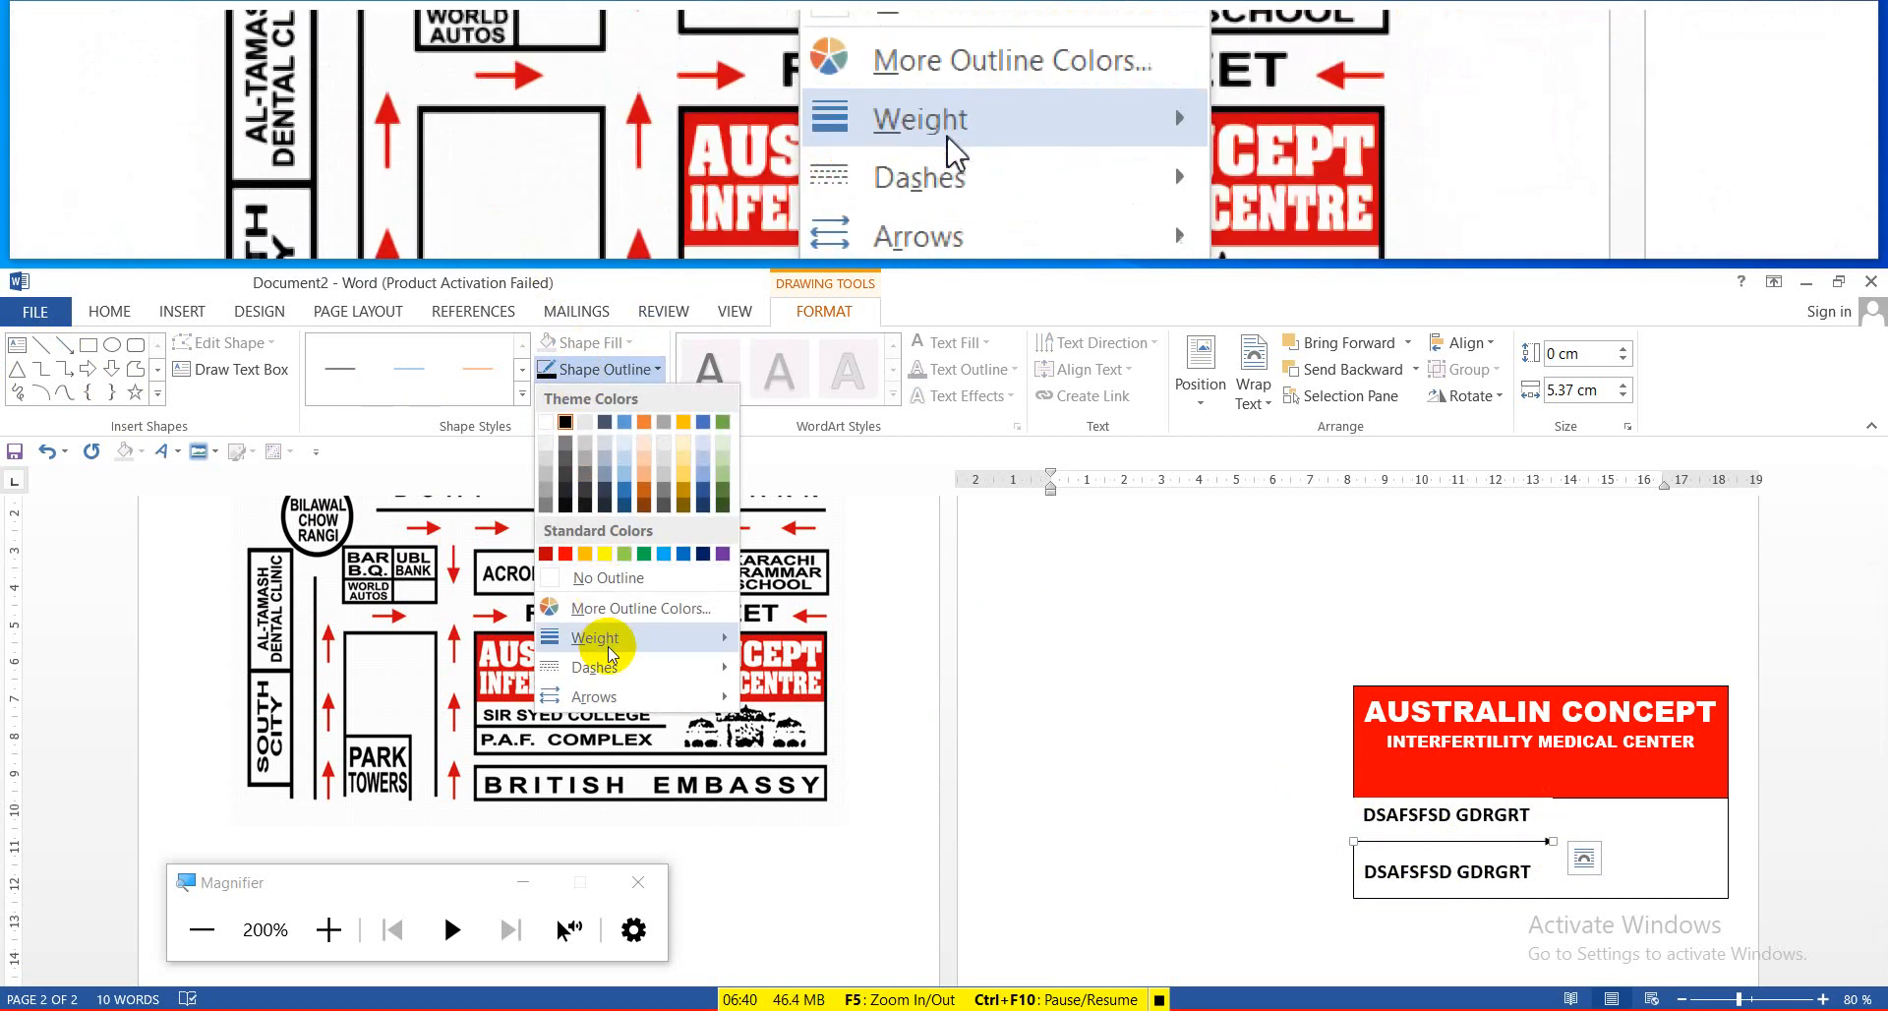
pyautogui.moveTo(608, 639)
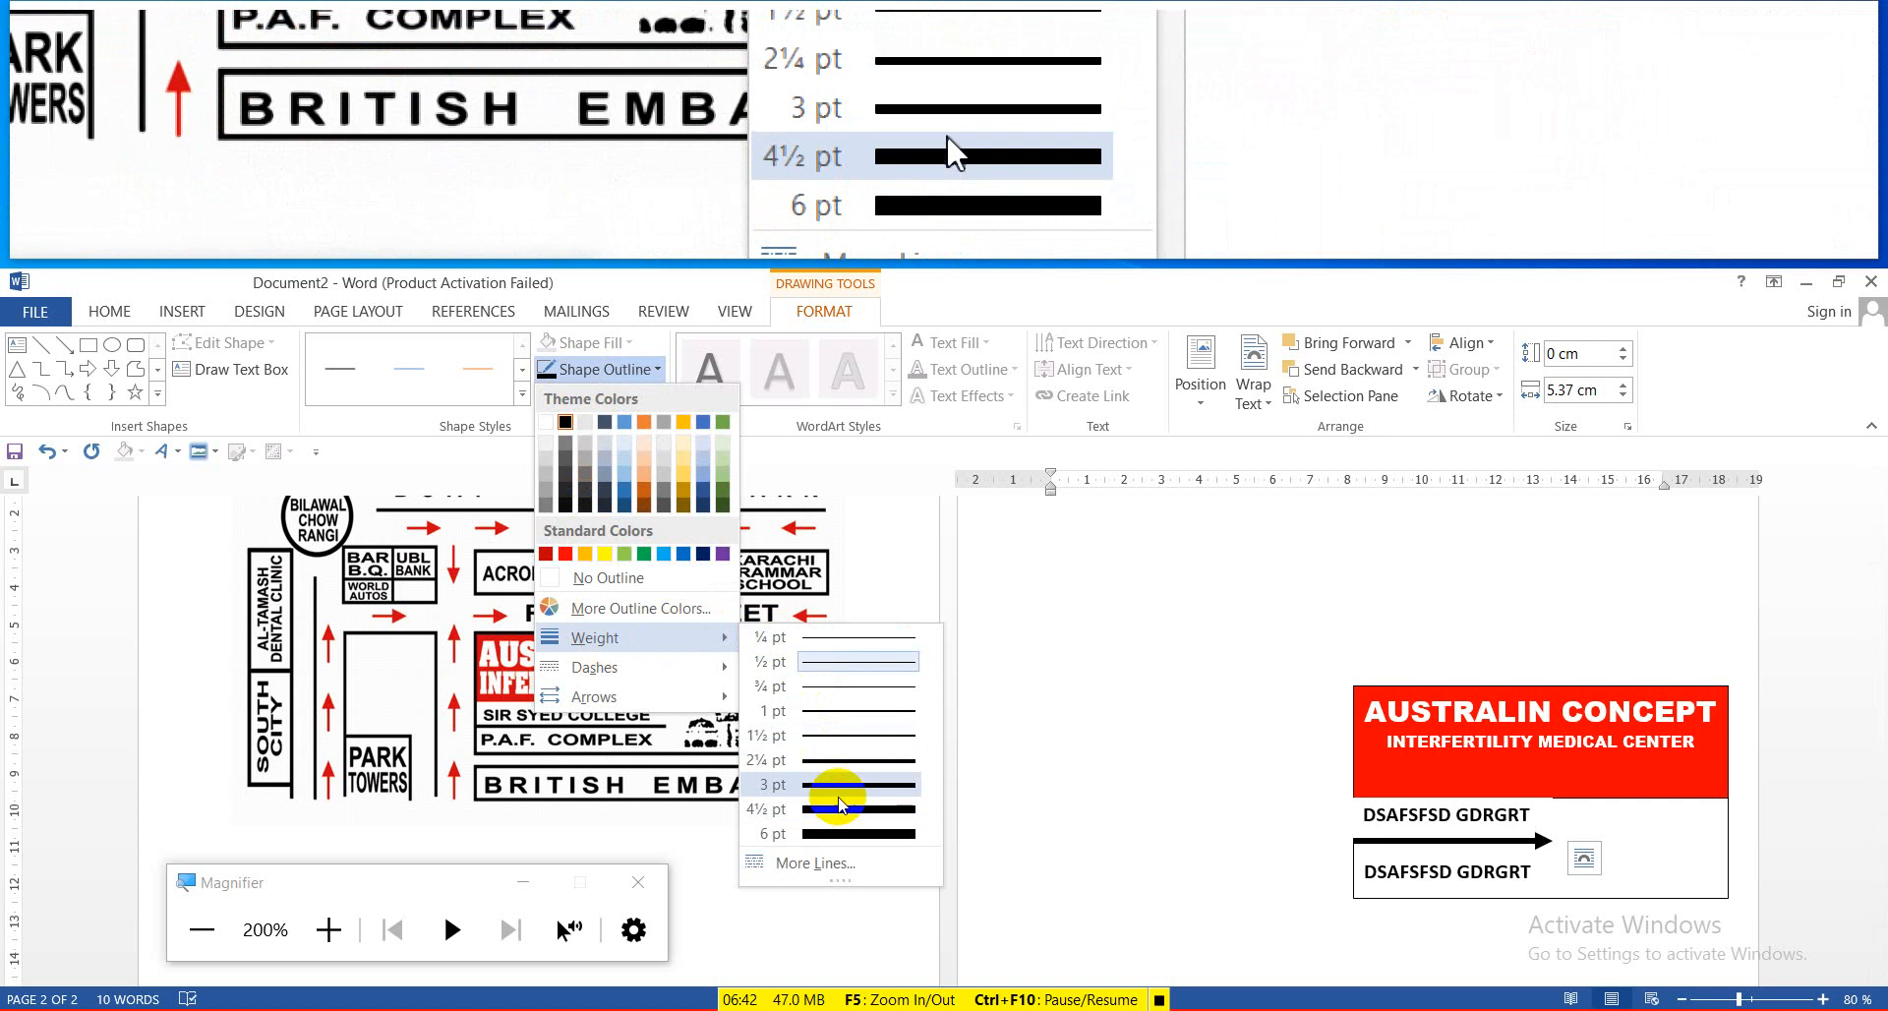
pyautogui.click(834, 784)
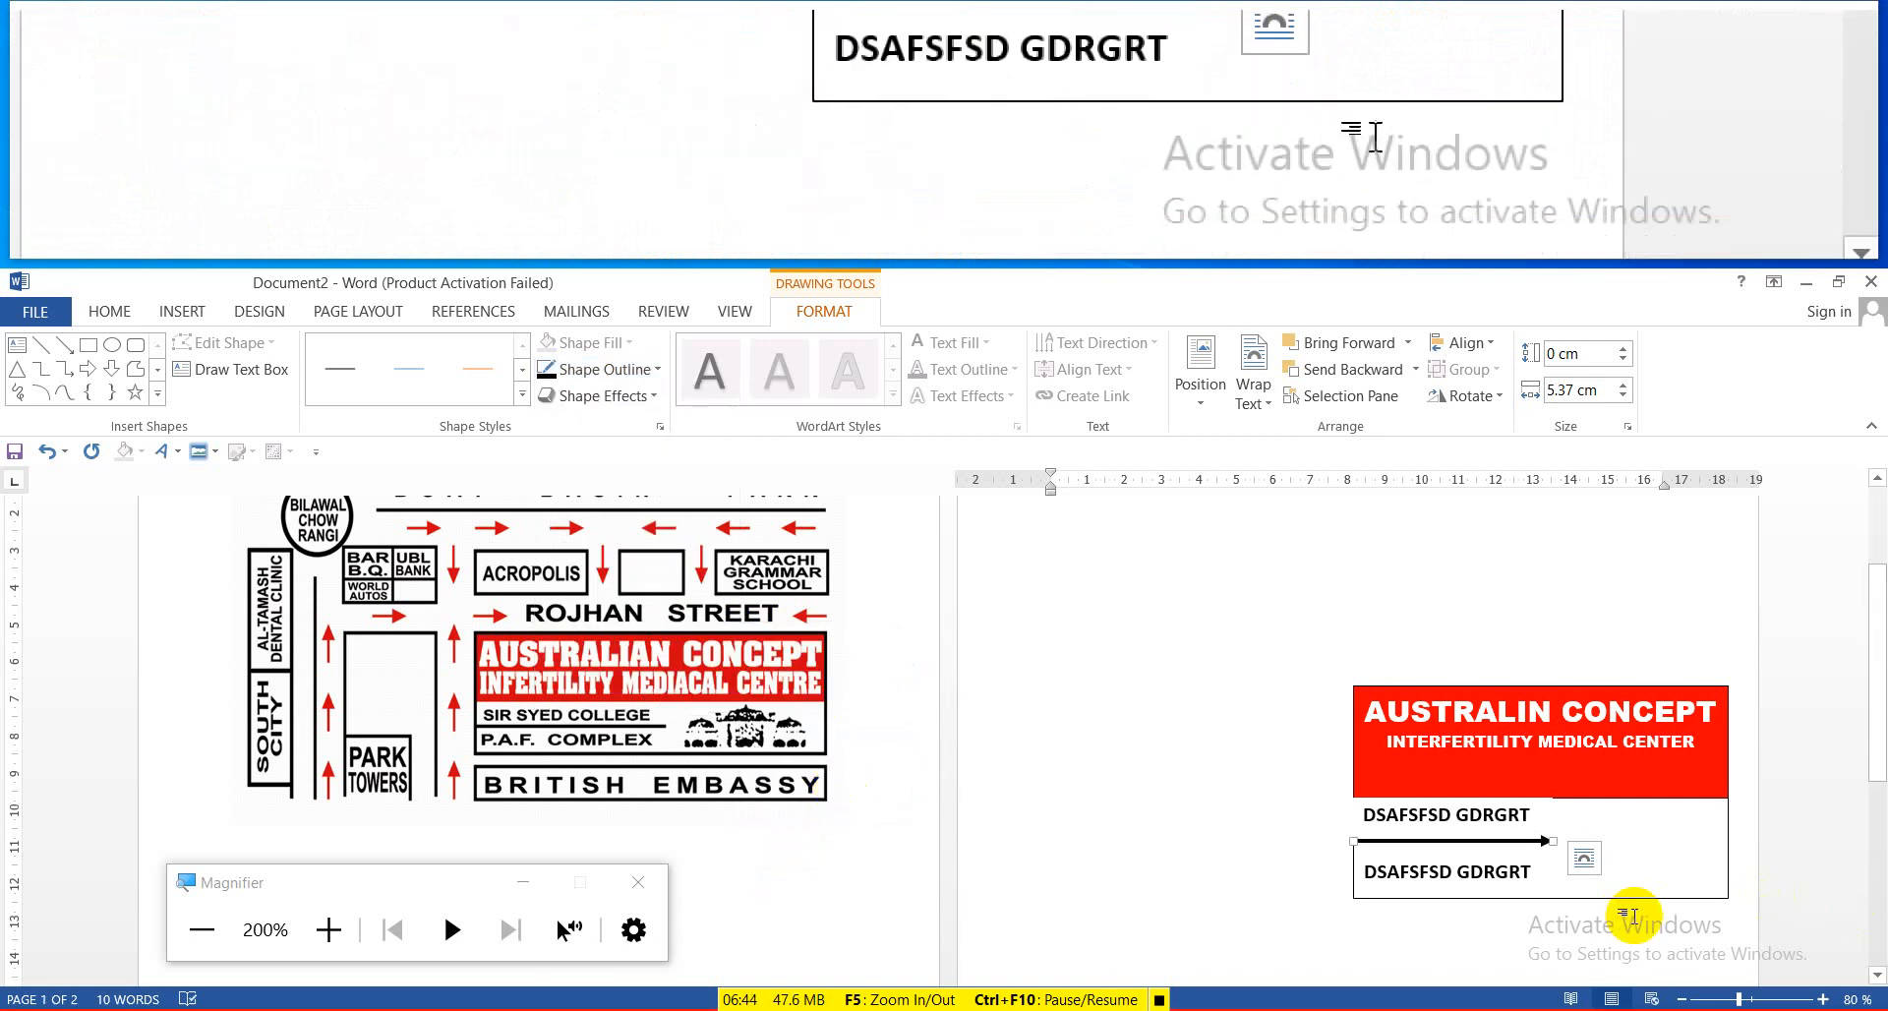
# Set the outline weight of the large box around the red heading and small text boxes to 3 pt
pyautogui.click(1635, 899)
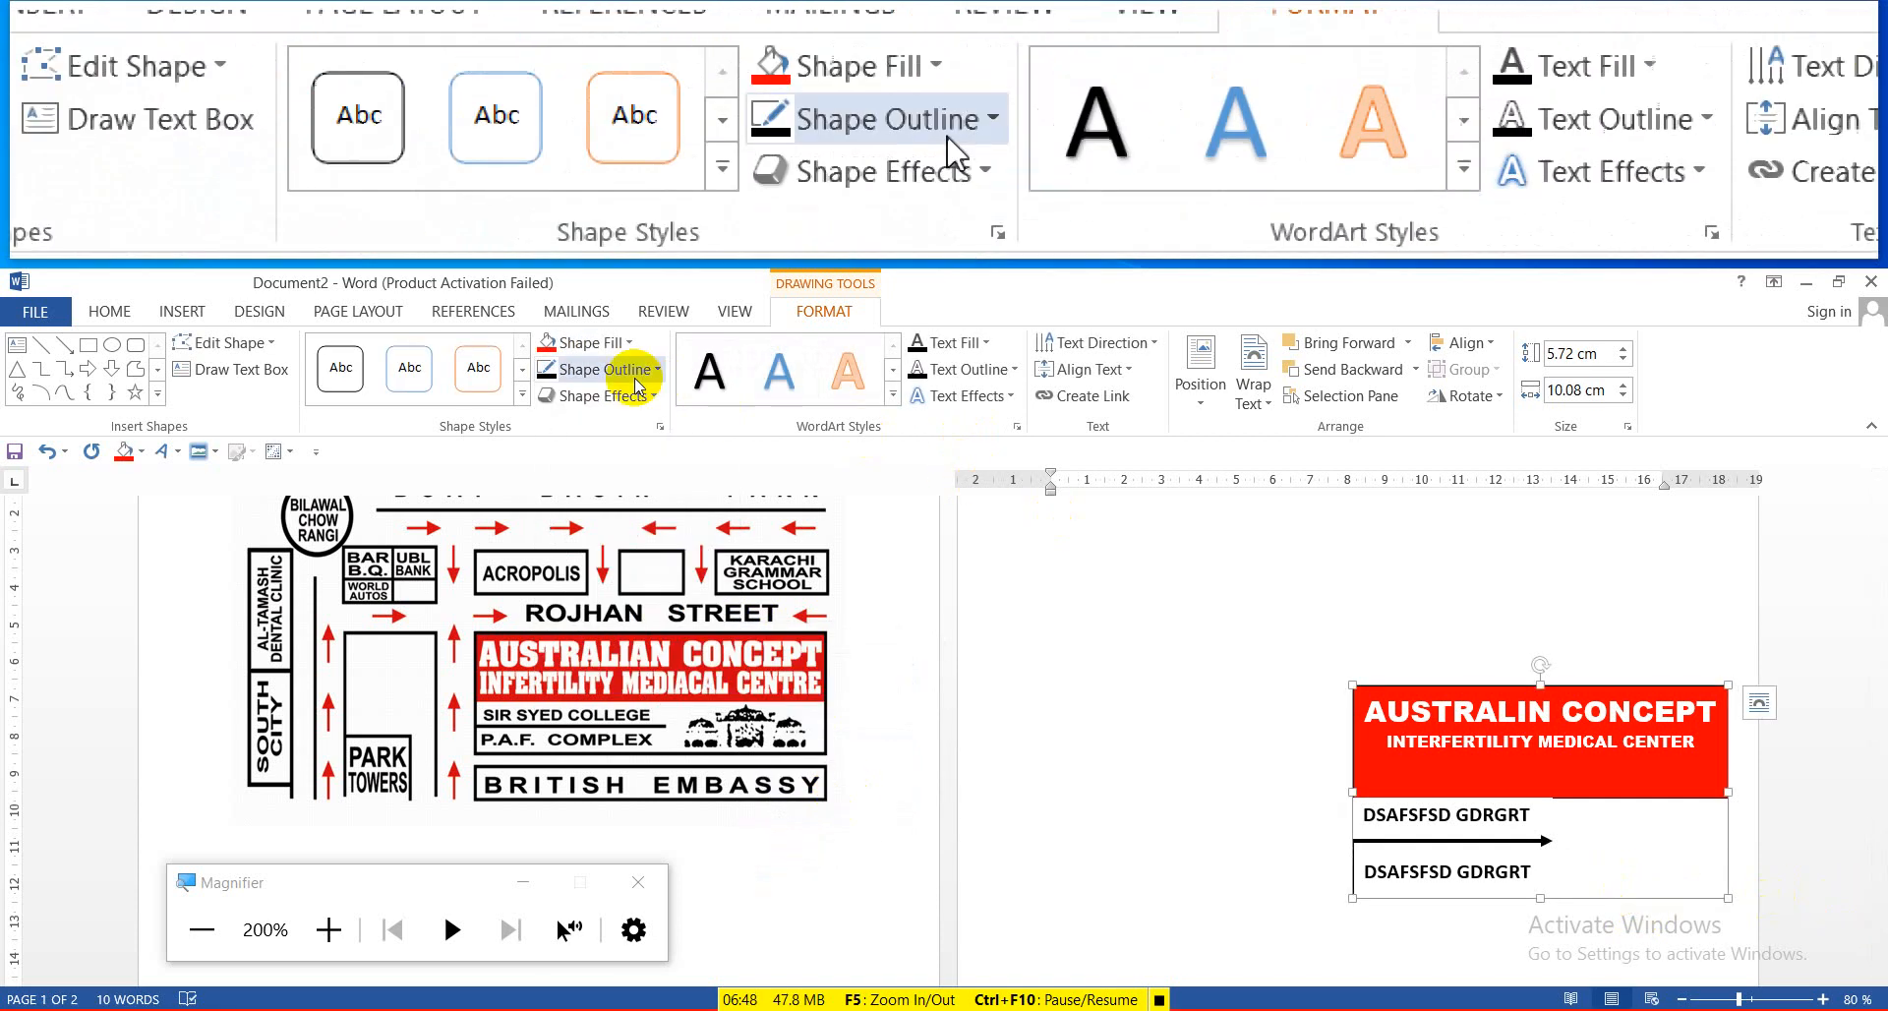
pyautogui.click(604, 368)
pyautogui.moveTo(653, 636)
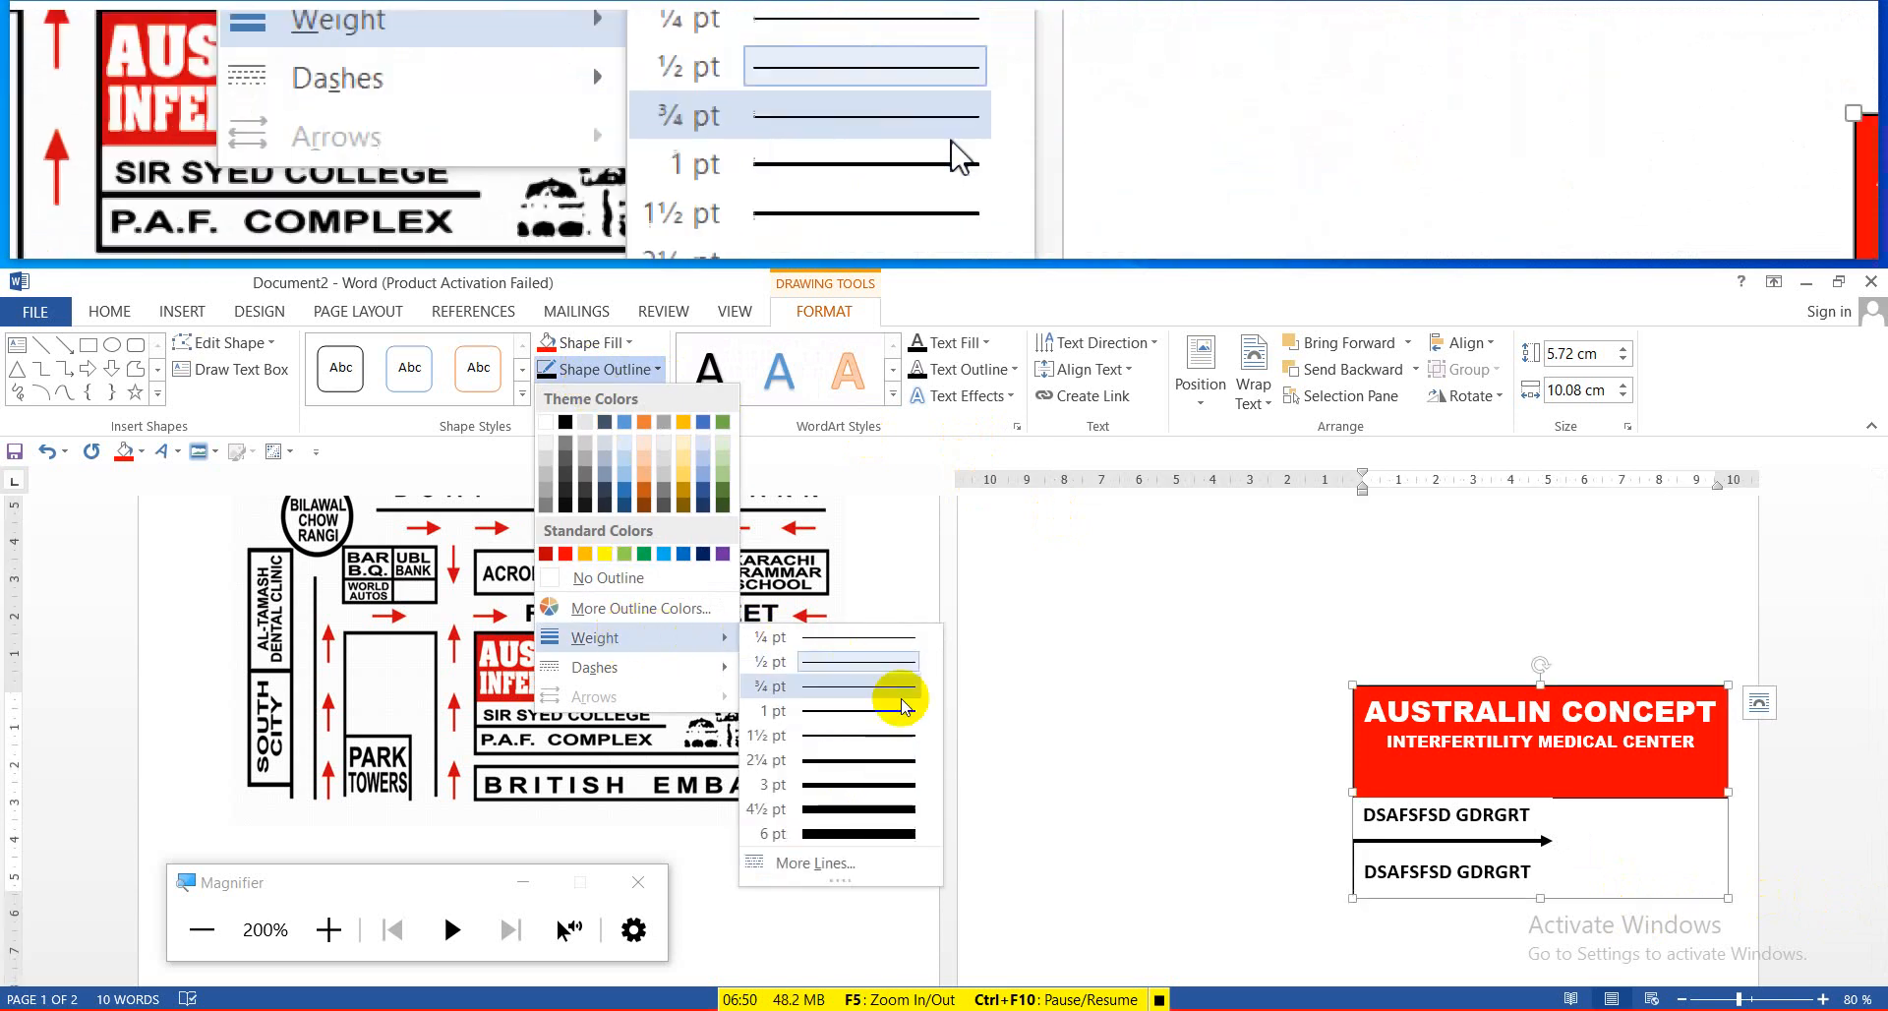
pyautogui.click(892, 792)
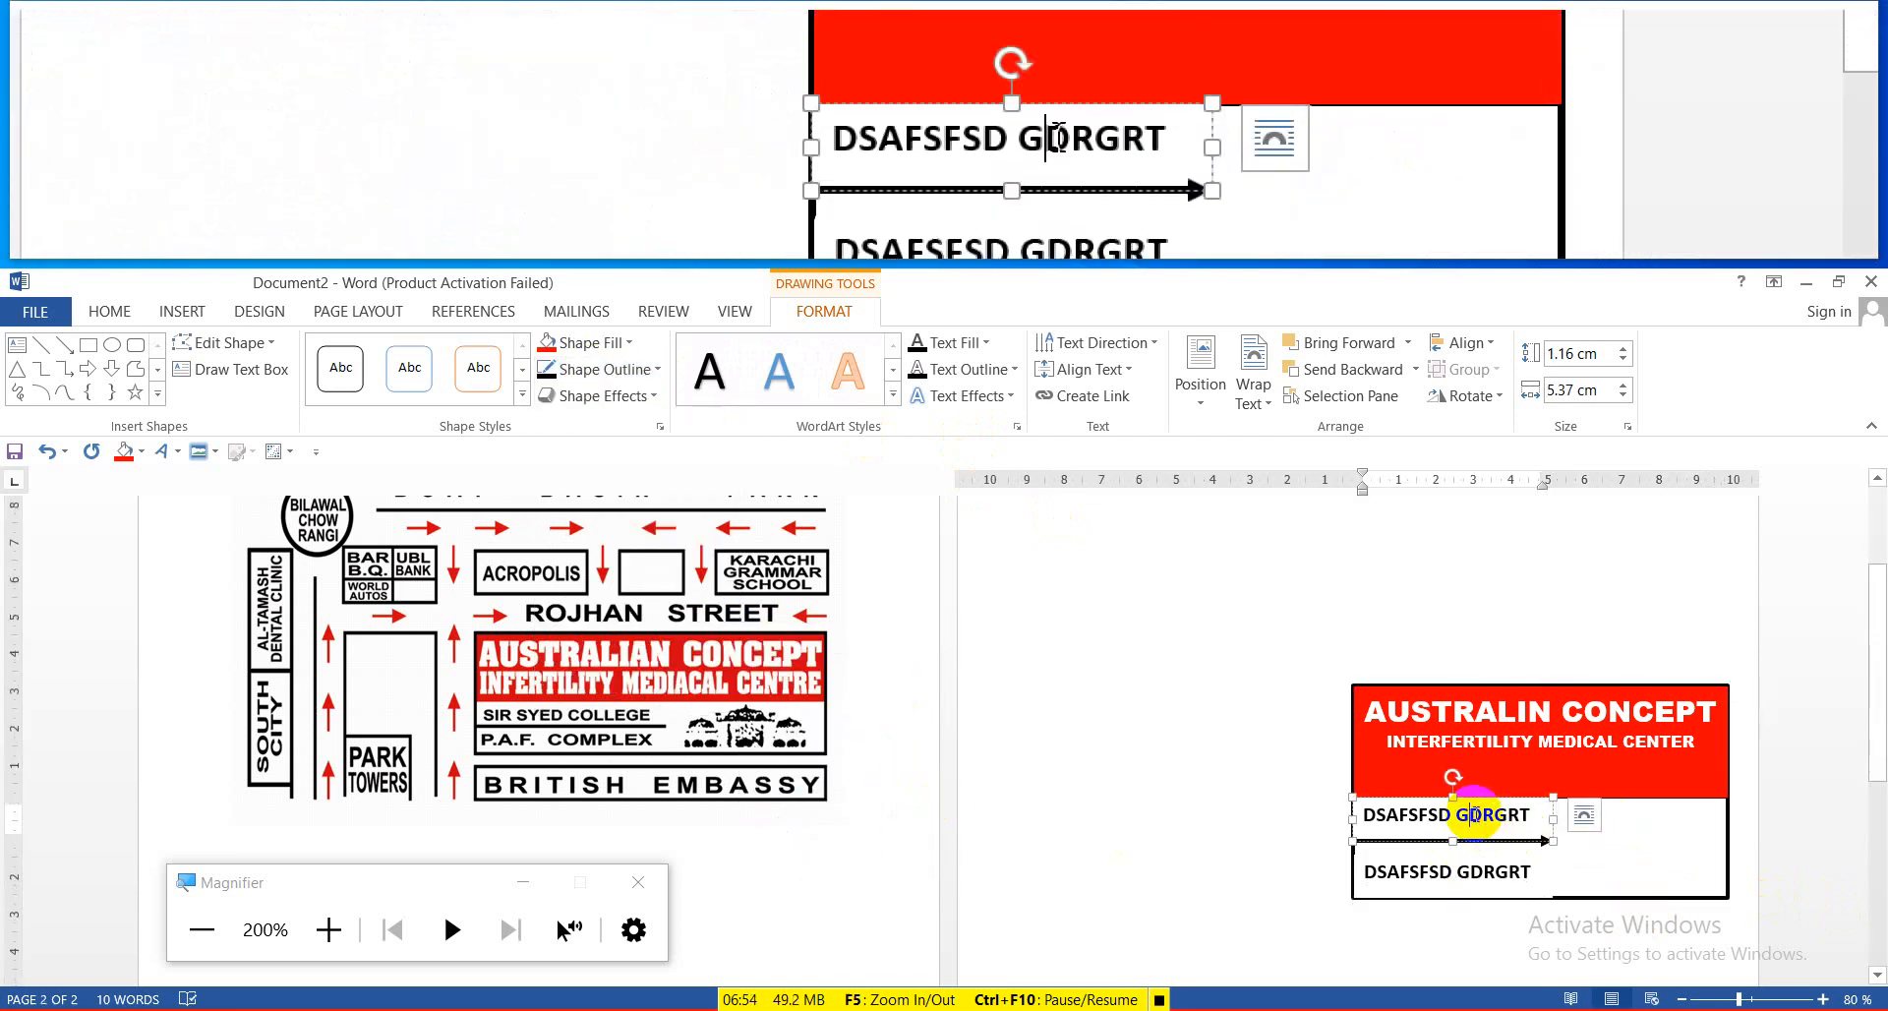
# Set both DSAFSFSD GDRGRT text boxes to No Fill
pyautogui.click(595, 342)
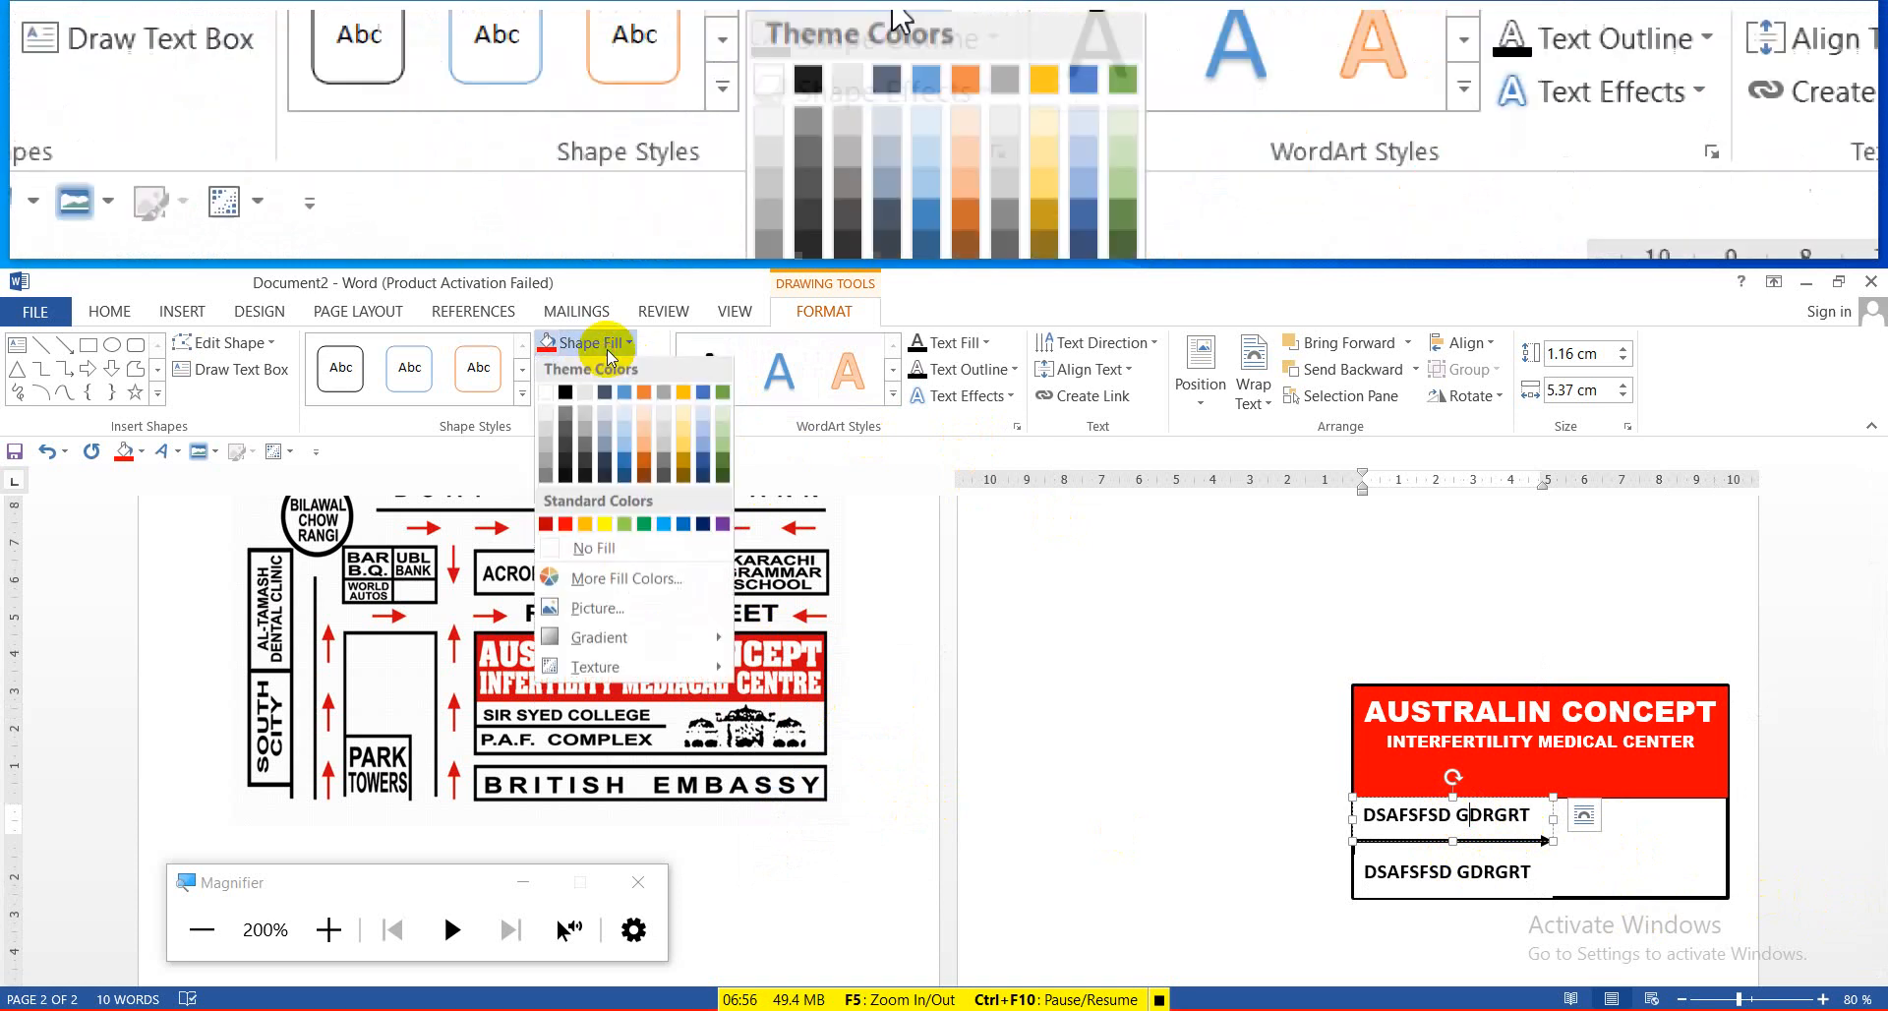
pyautogui.click(590, 547)
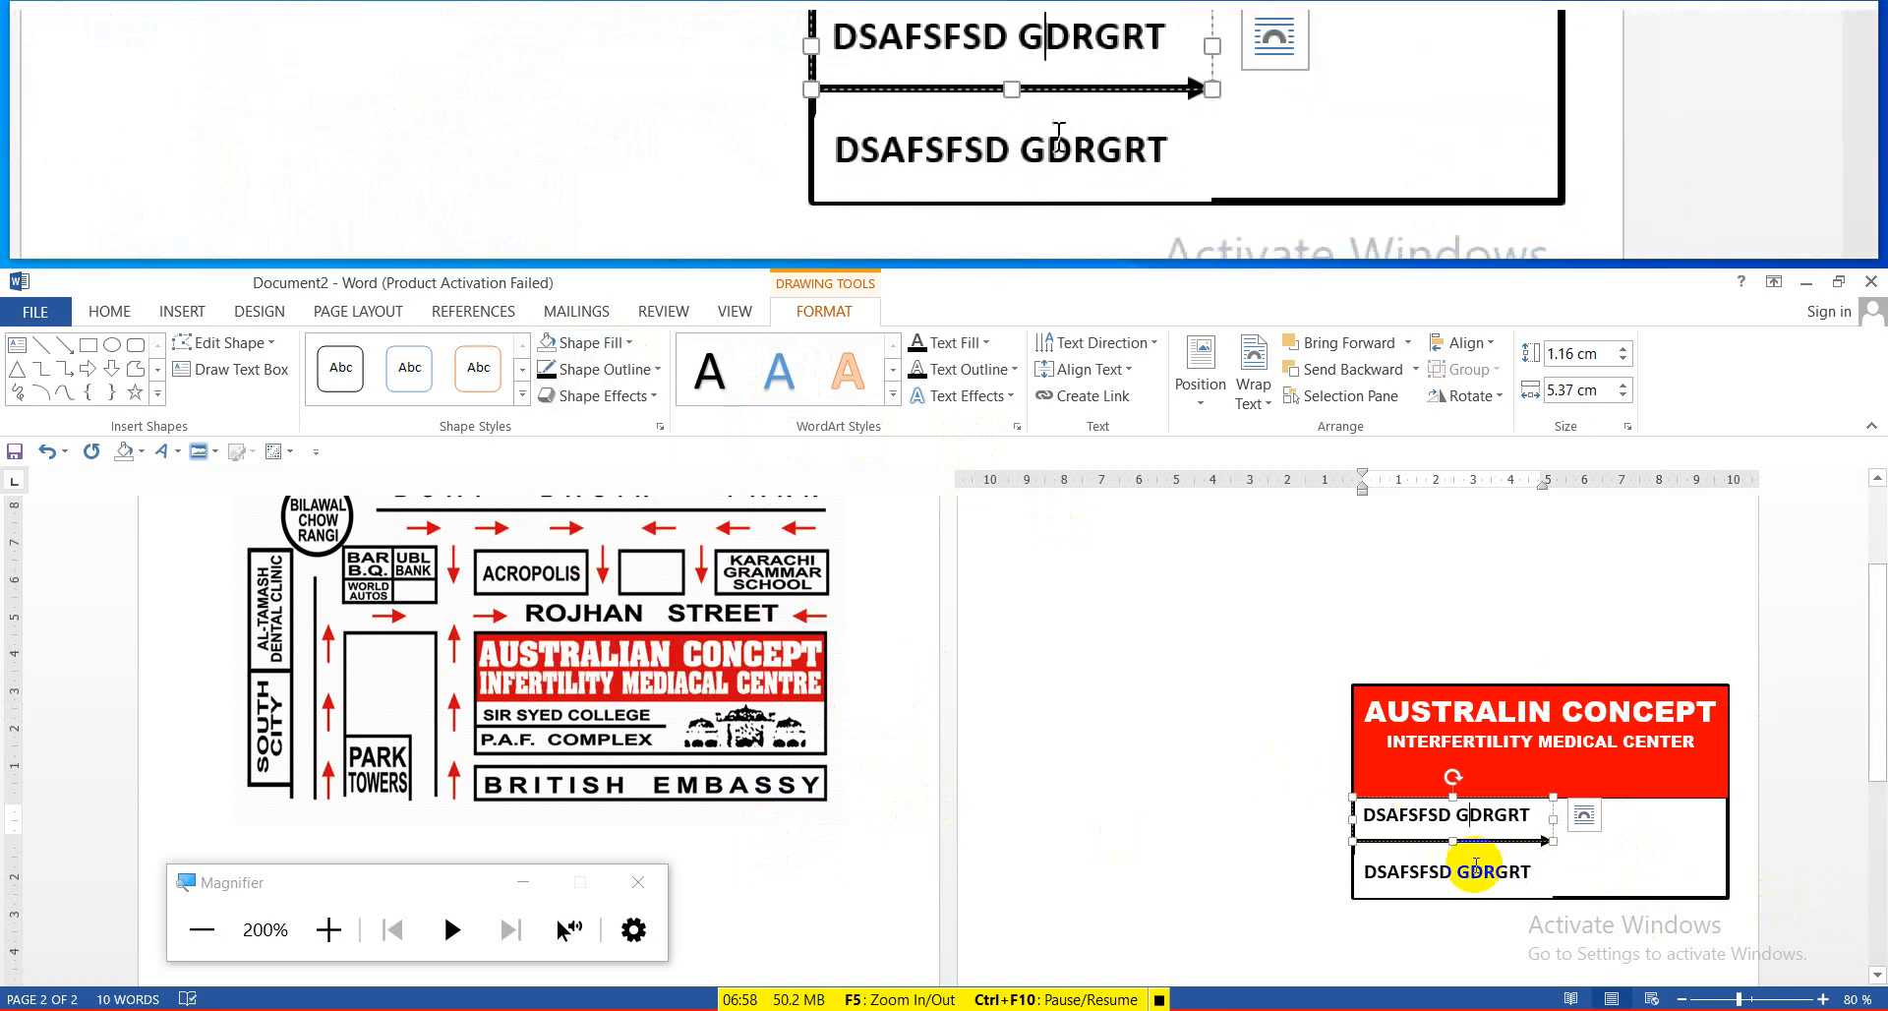
pyautogui.click(593, 342)
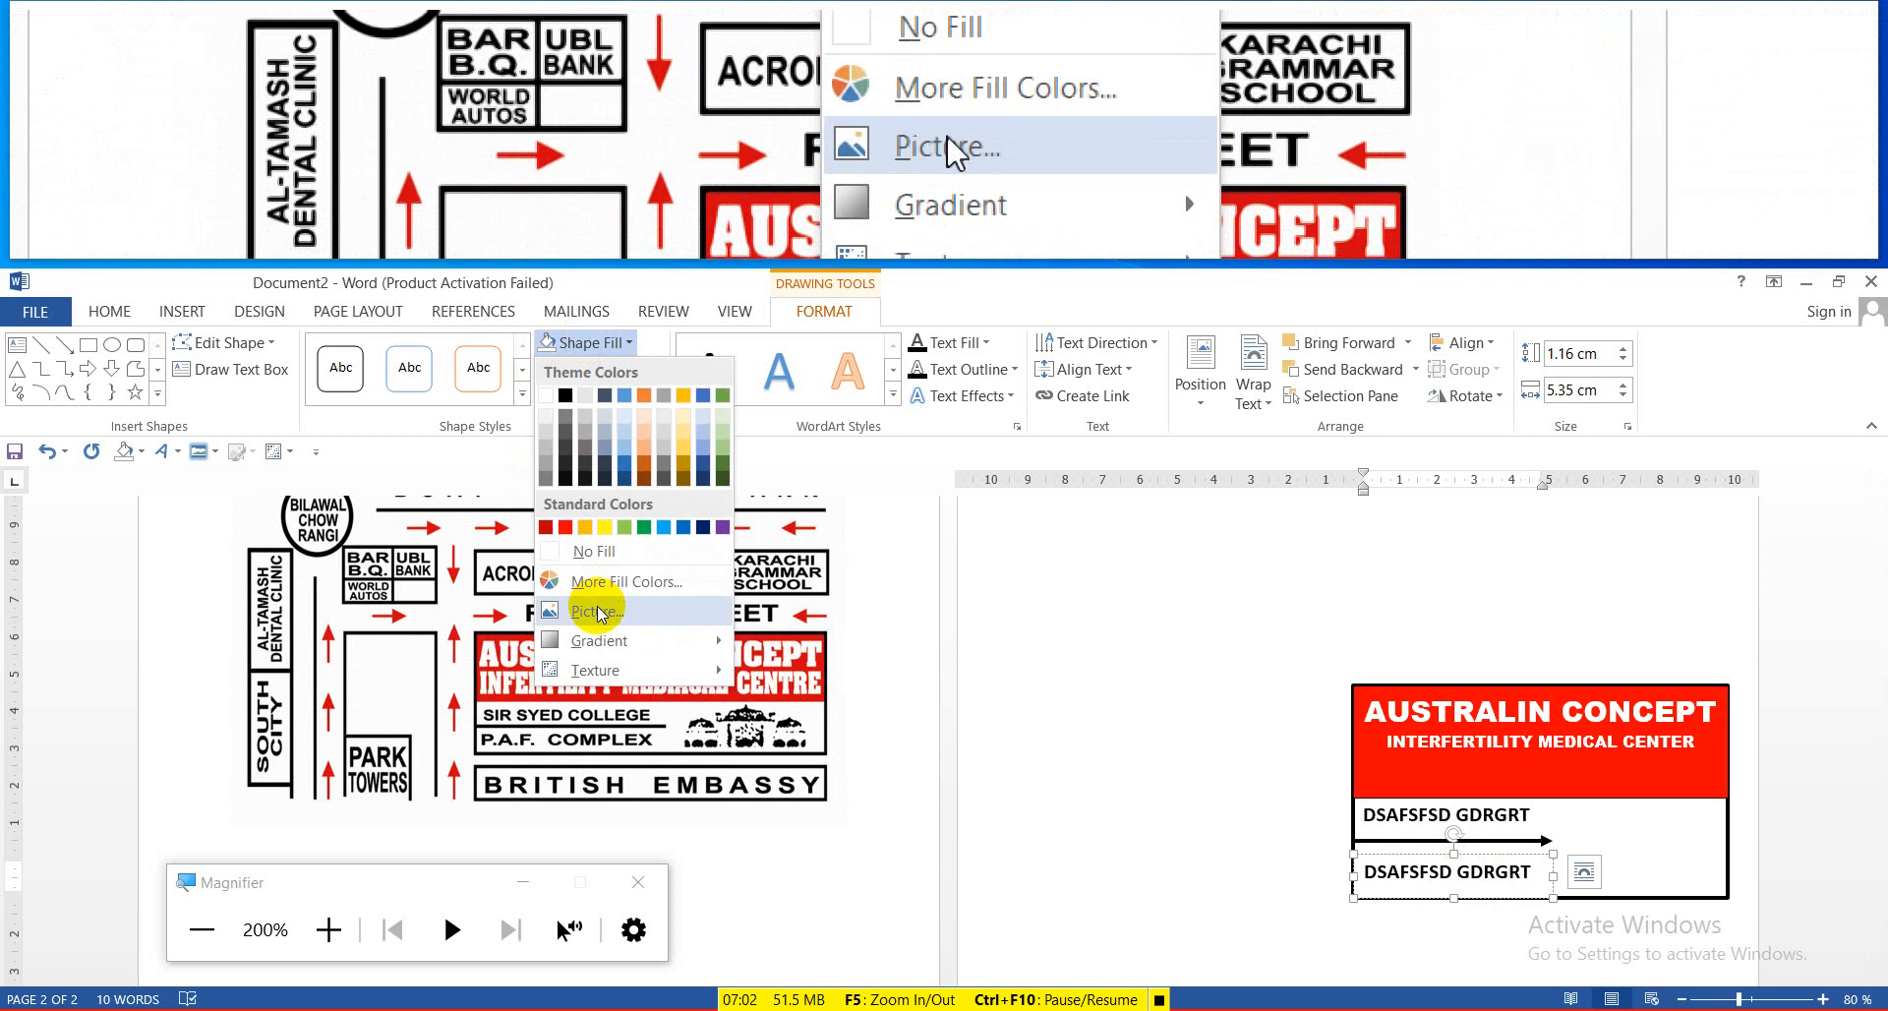
pyautogui.click(607, 553)
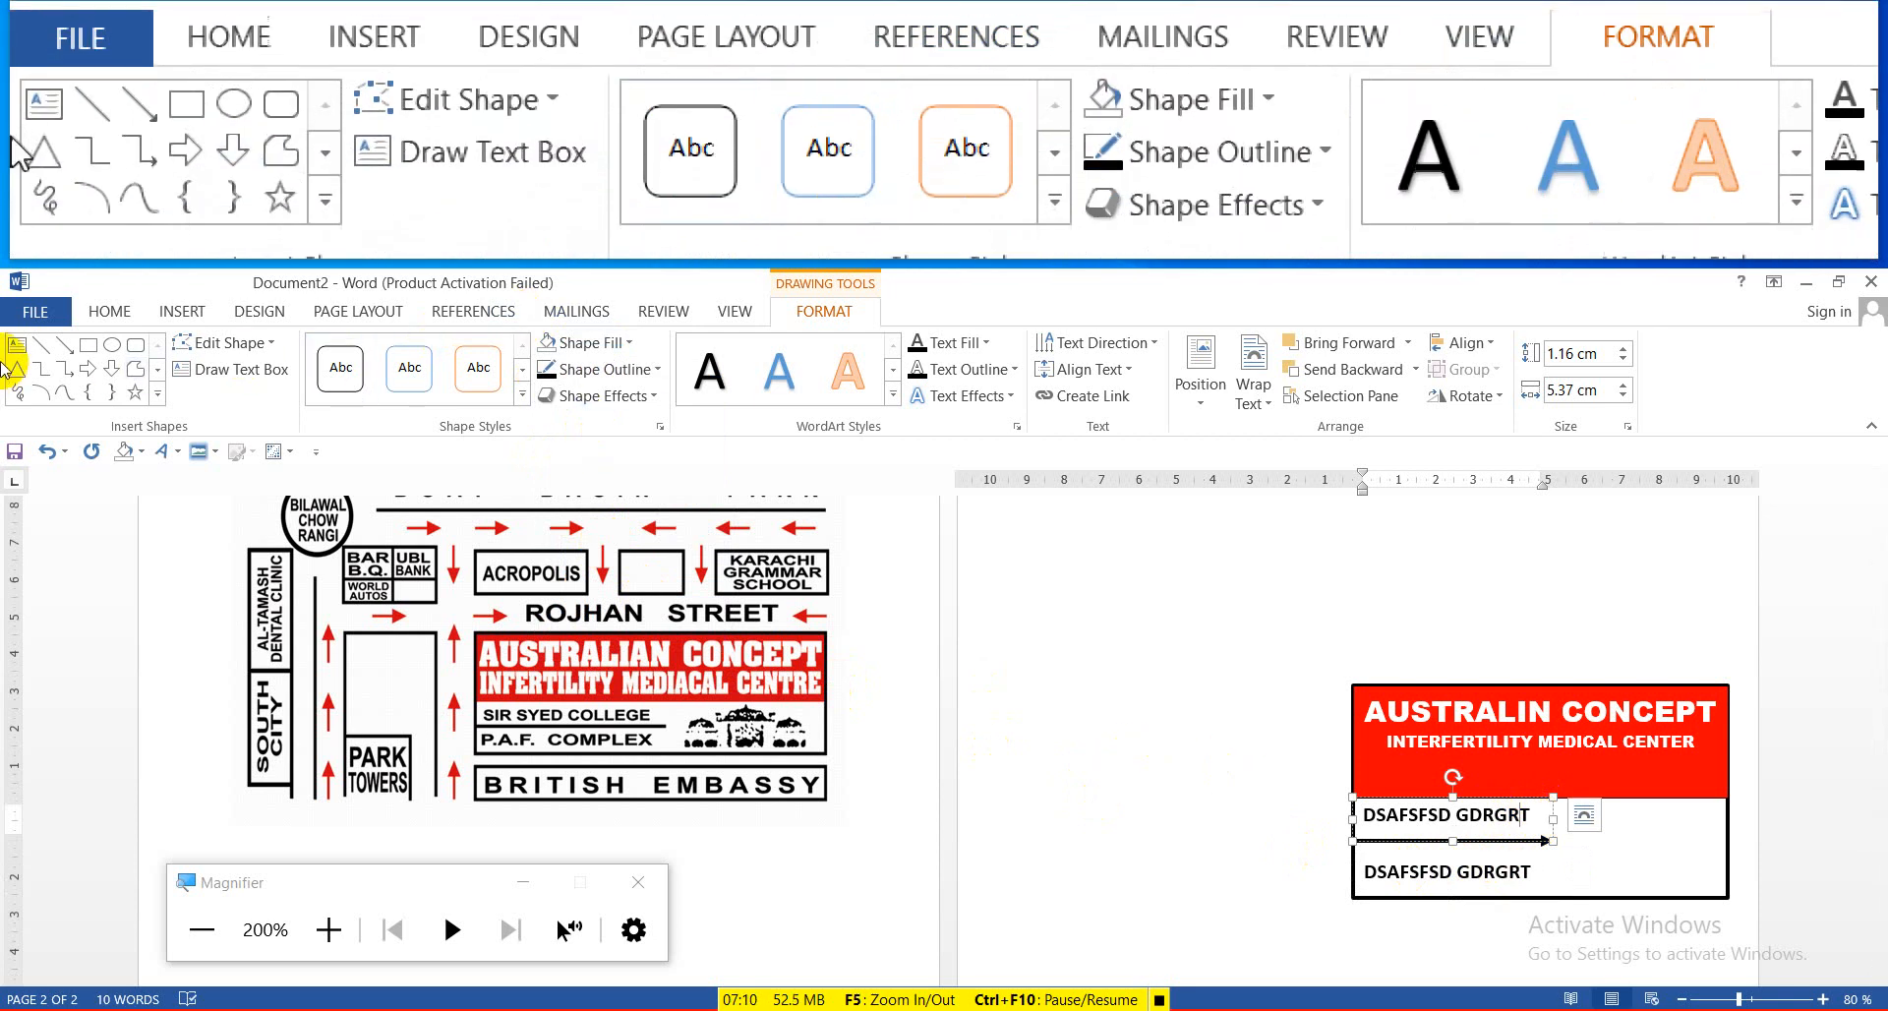
# Draw a rectangle about 4.71 × 2.7 cm beside the two small text boxes and fill it with the picture "images" from Documents
pyautogui.click(88, 350)
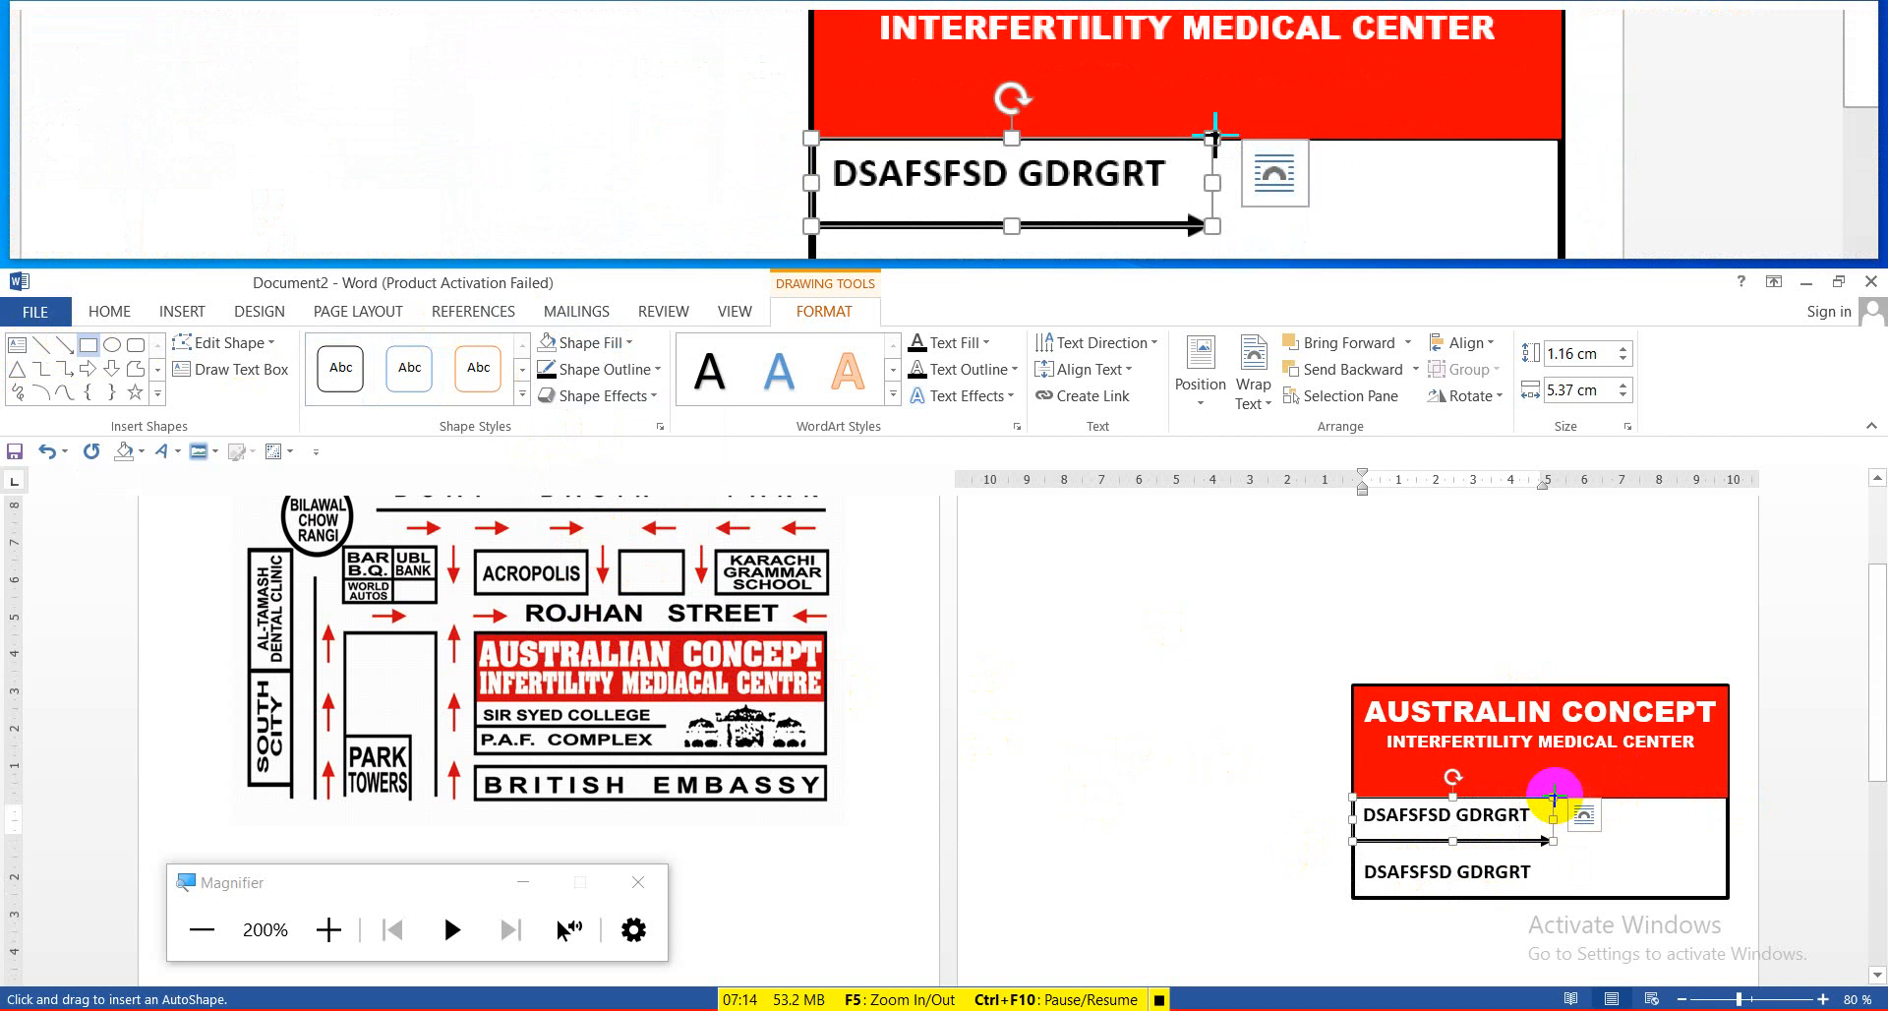
pyautogui.moveTo(1552, 795)
pyautogui.mouseDown()
pyautogui.moveTo(1694, 906)
pyautogui.moveTo(1727, 897)
pyautogui.mouseUp()
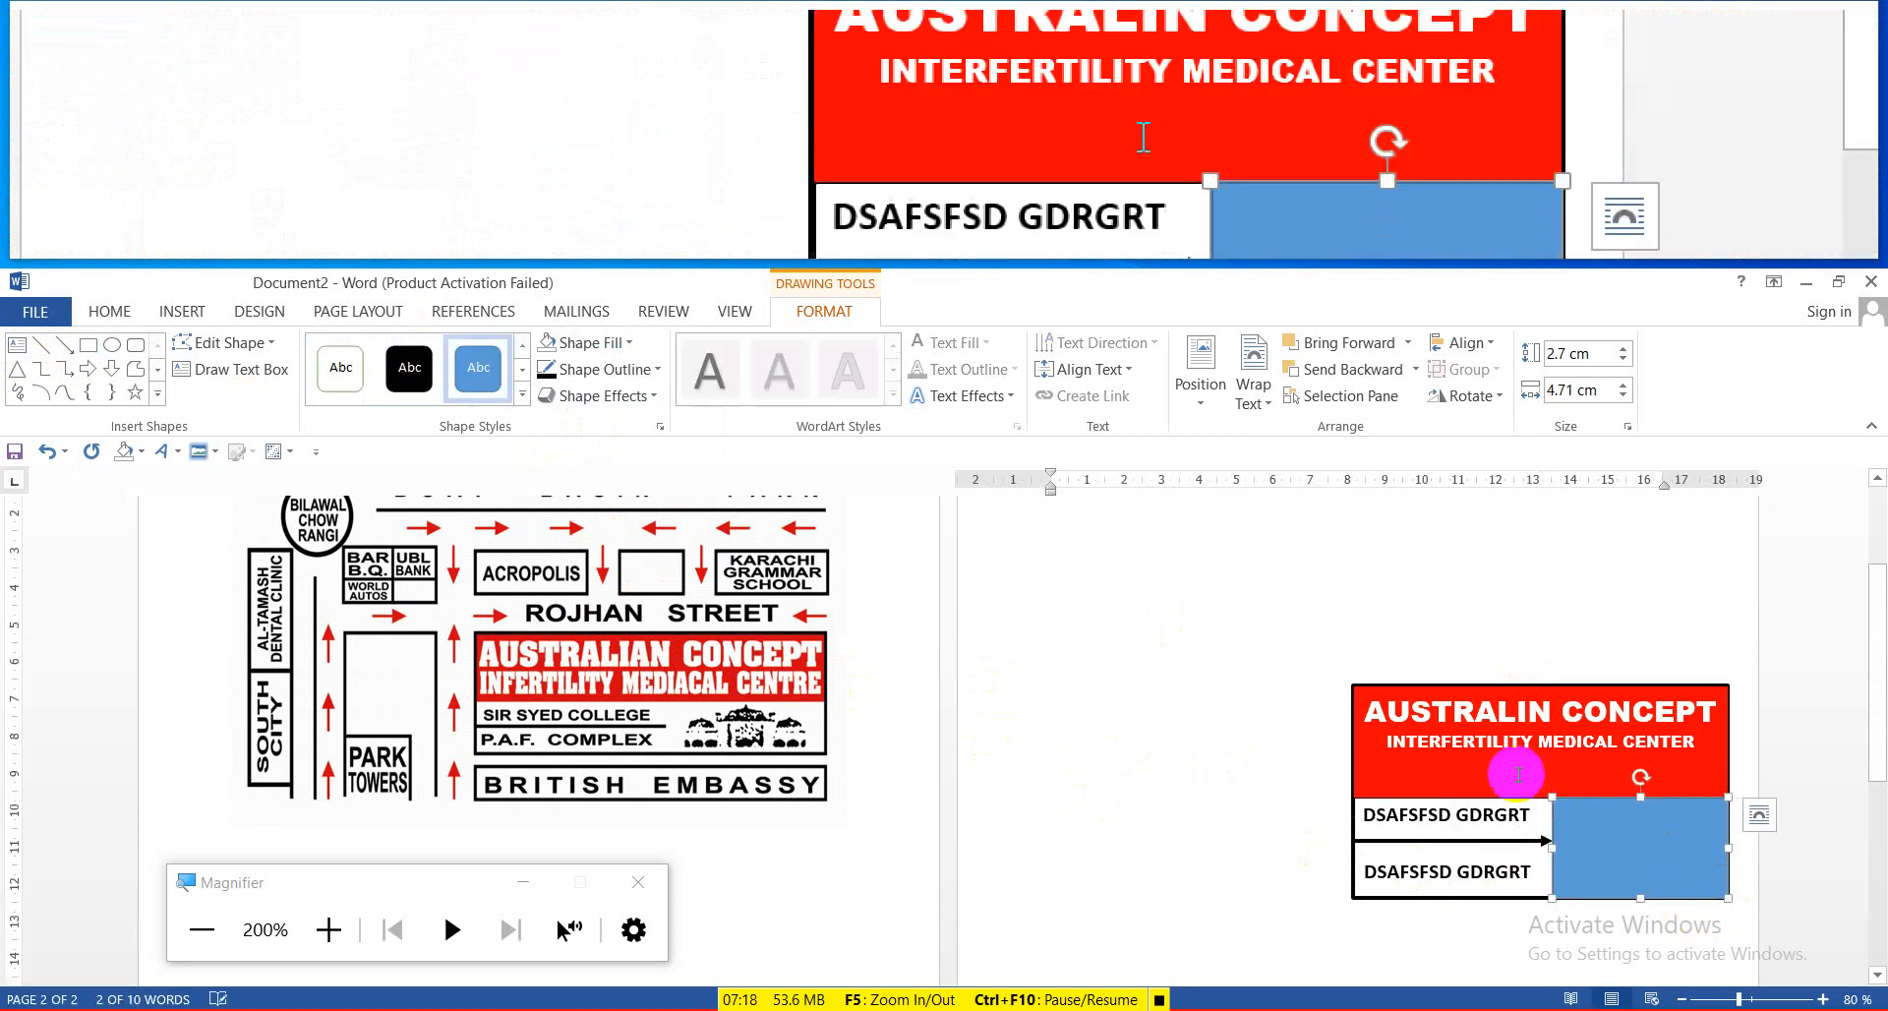
pyautogui.click(599, 352)
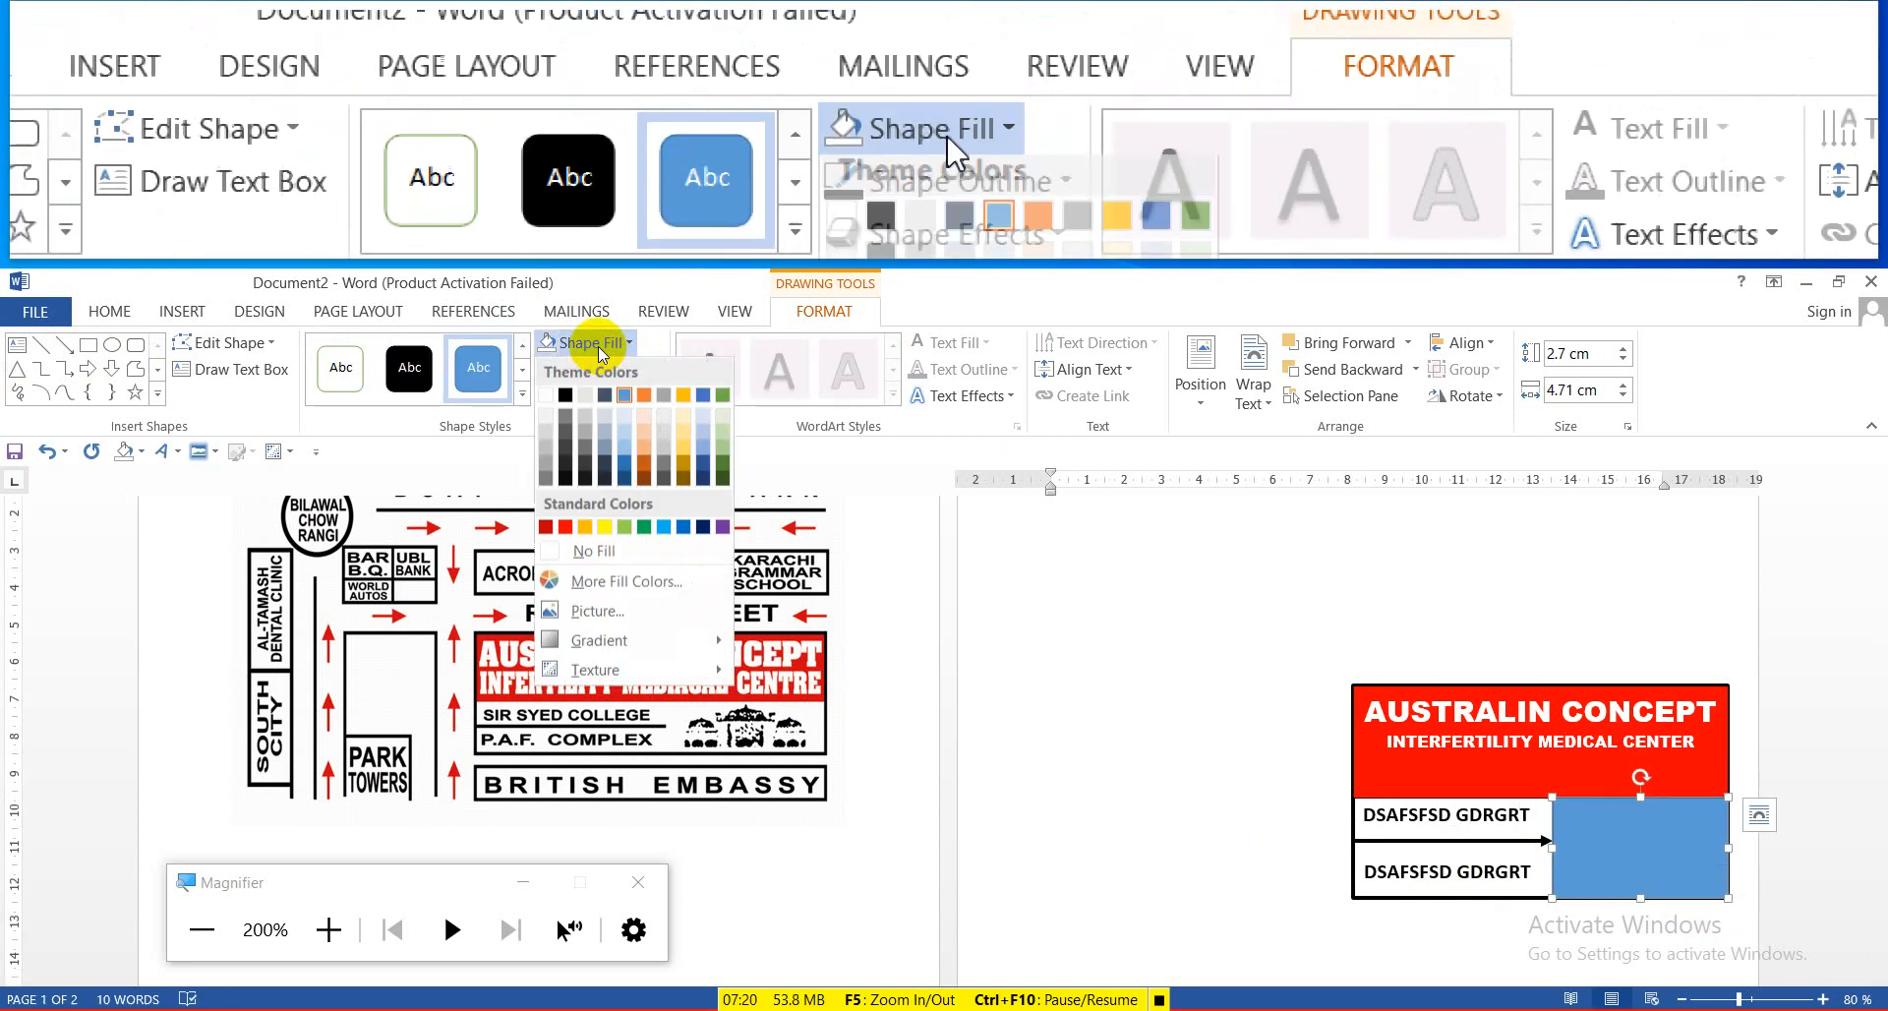
pyautogui.click(617, 614)
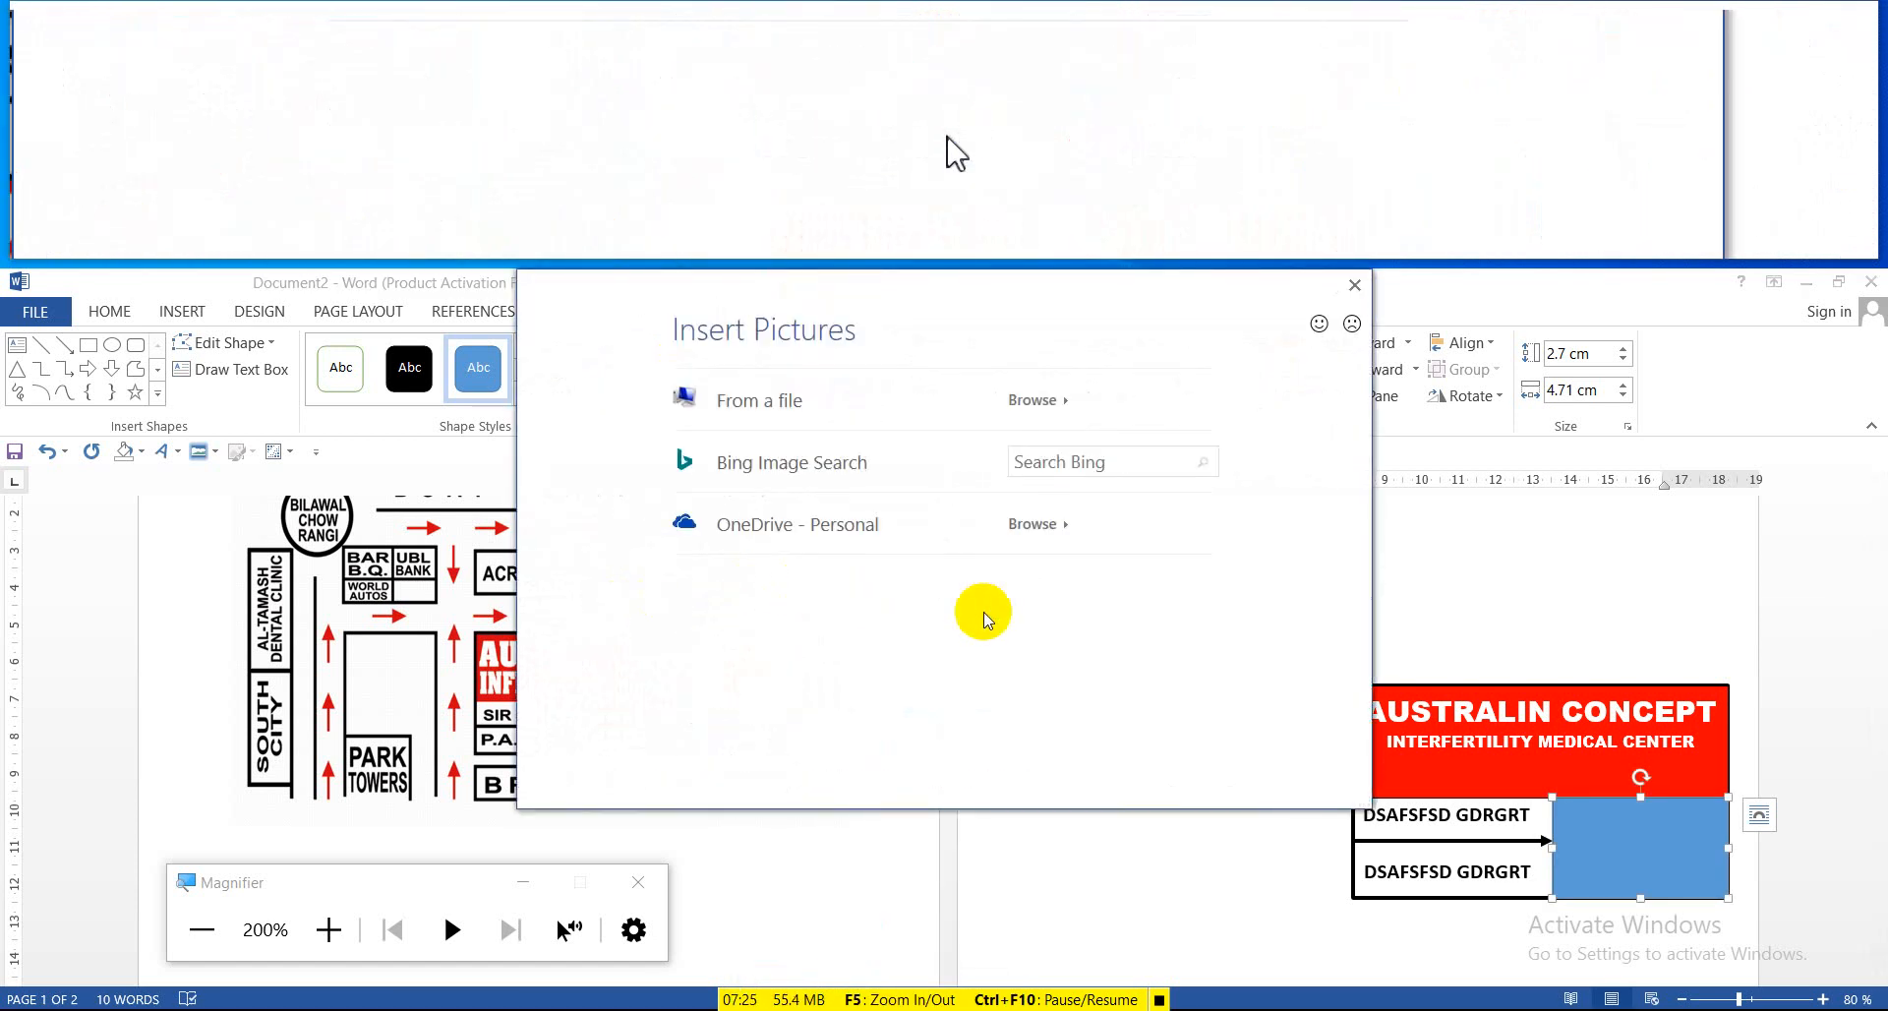
pyautogui.click(781, 398)
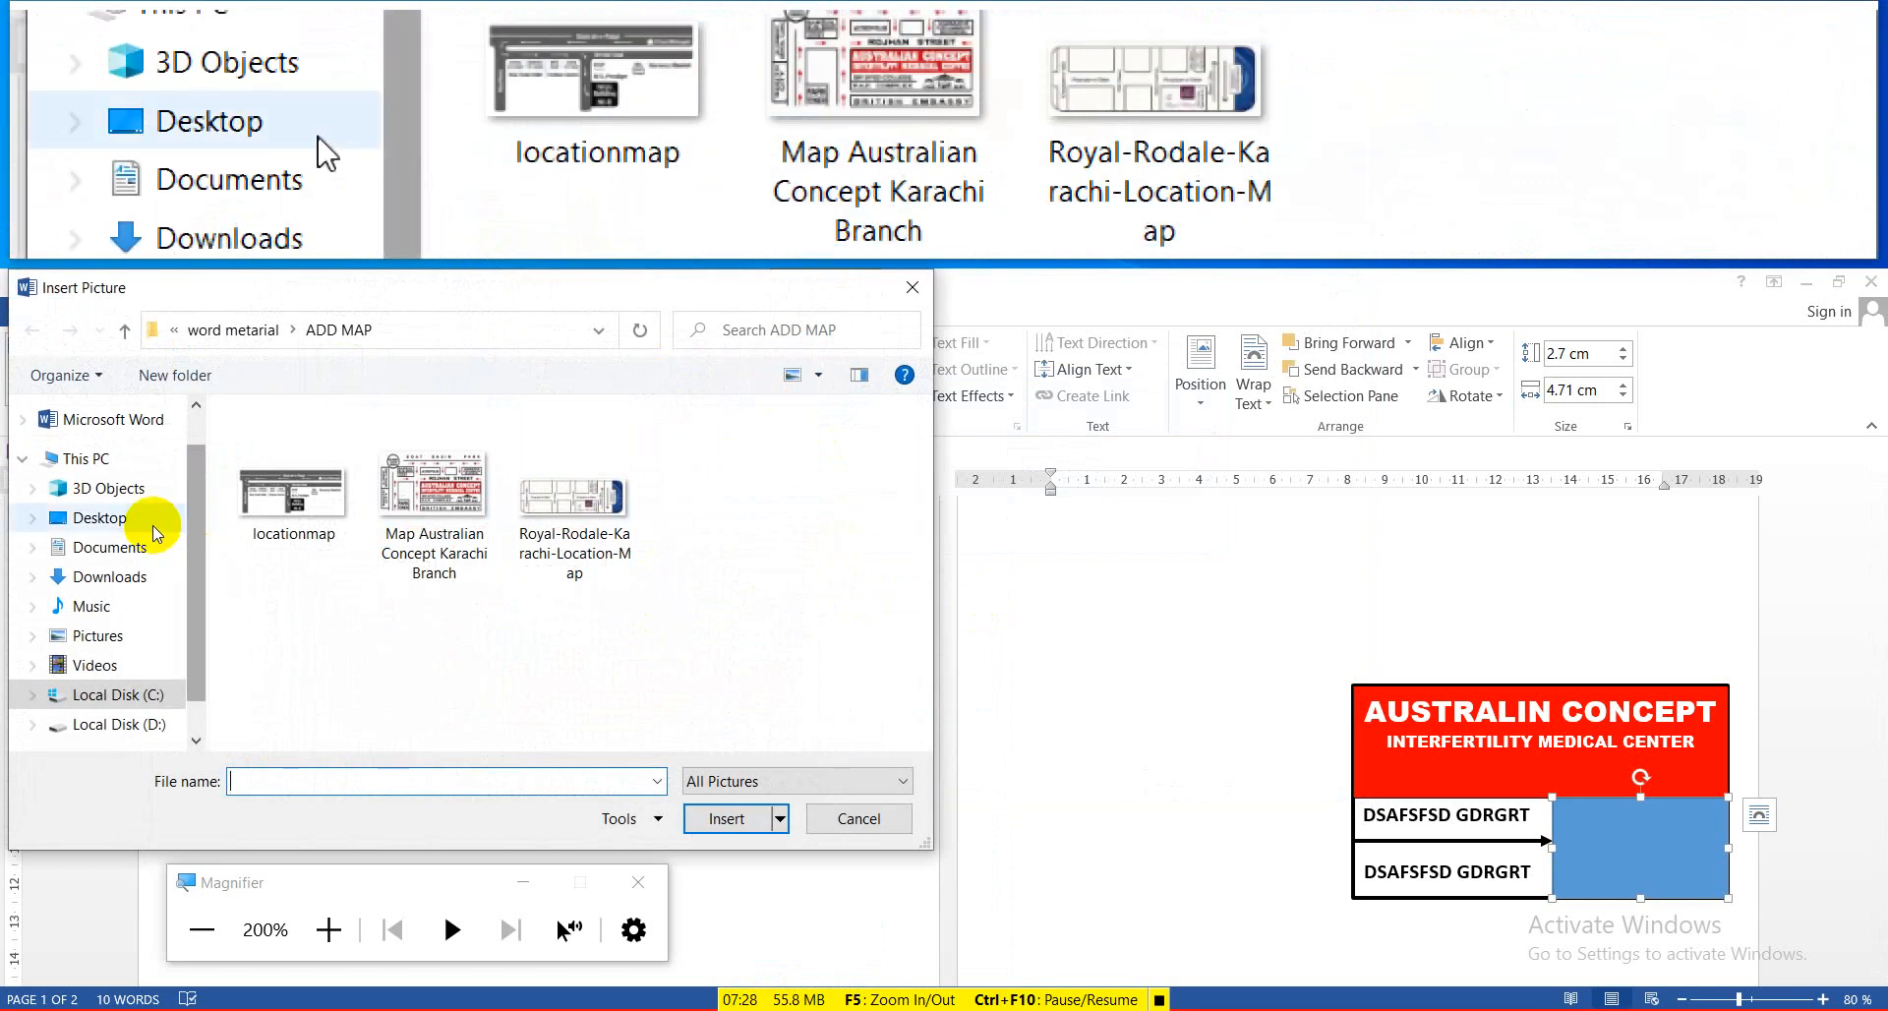
pyautogui.click(135, 521)
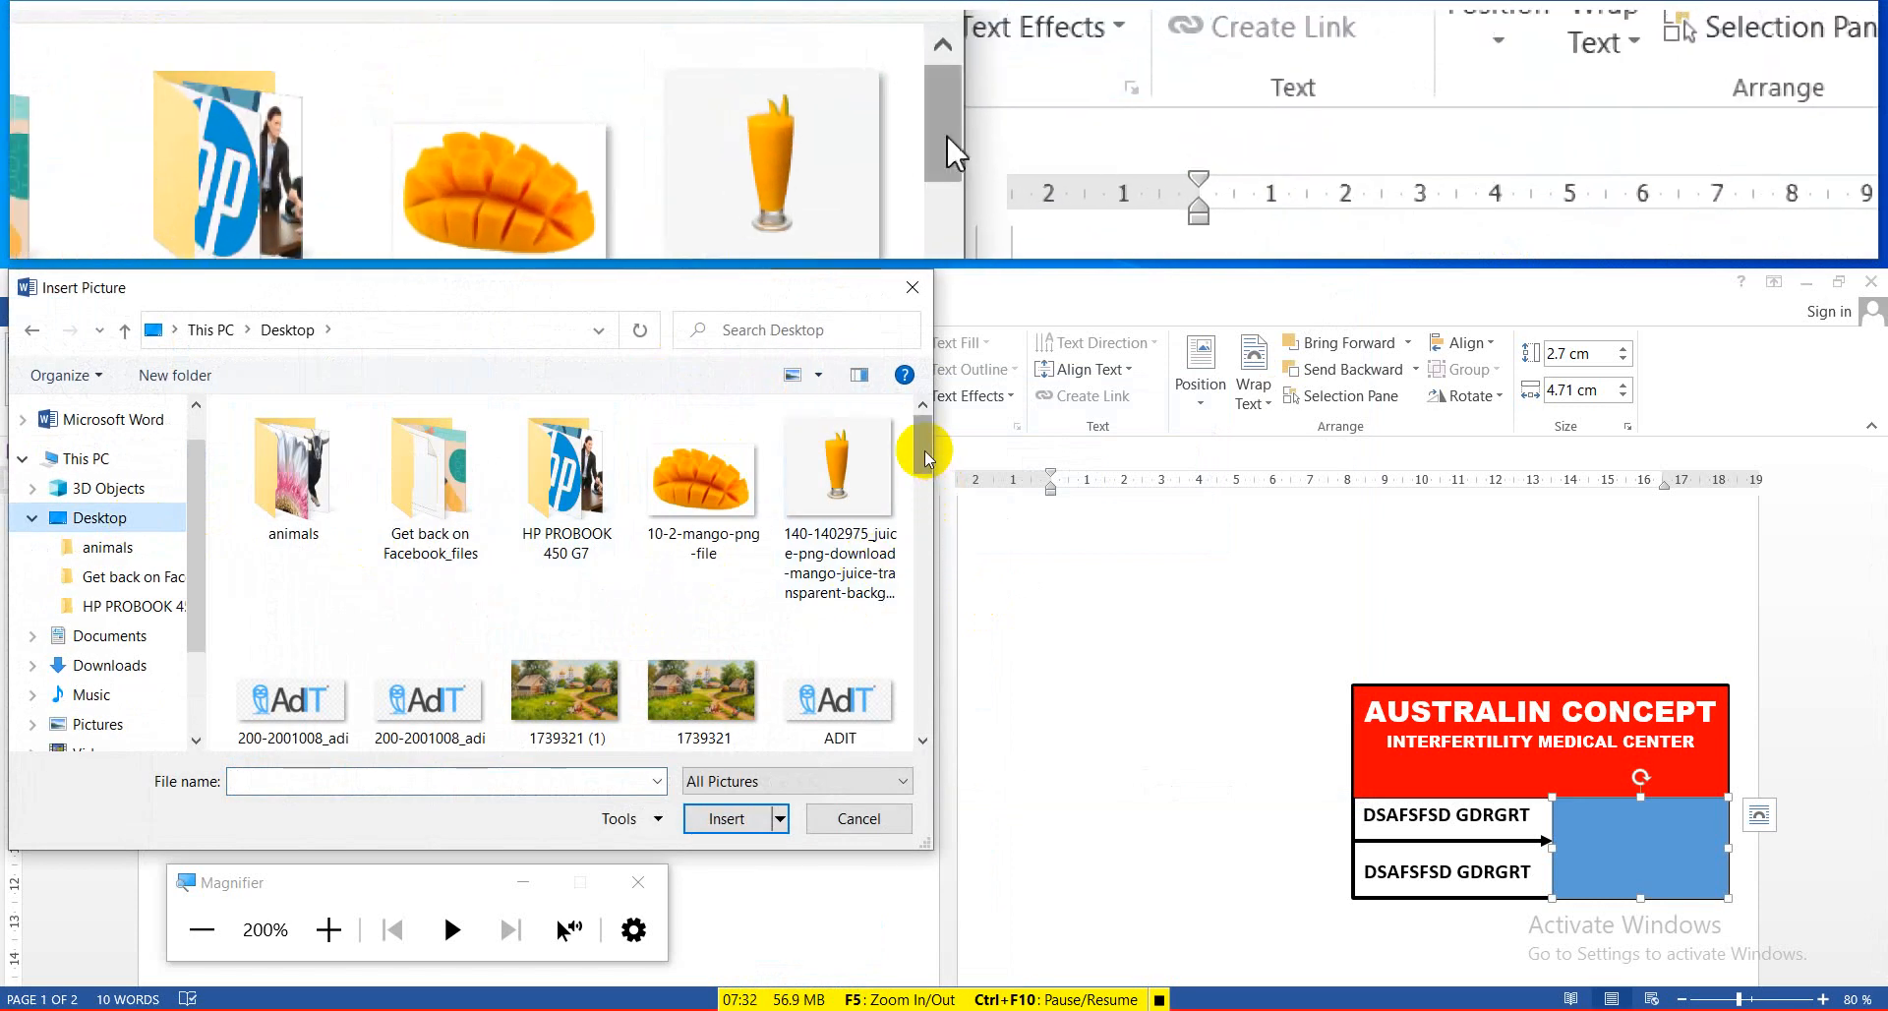
pyautogui.moveTo(925, 457)
pyautogui.mouseDown()
pyautogui.moveTo(927, 718)
pyautogui.moveTo(914, 438)
pyautogui.mouseUp()
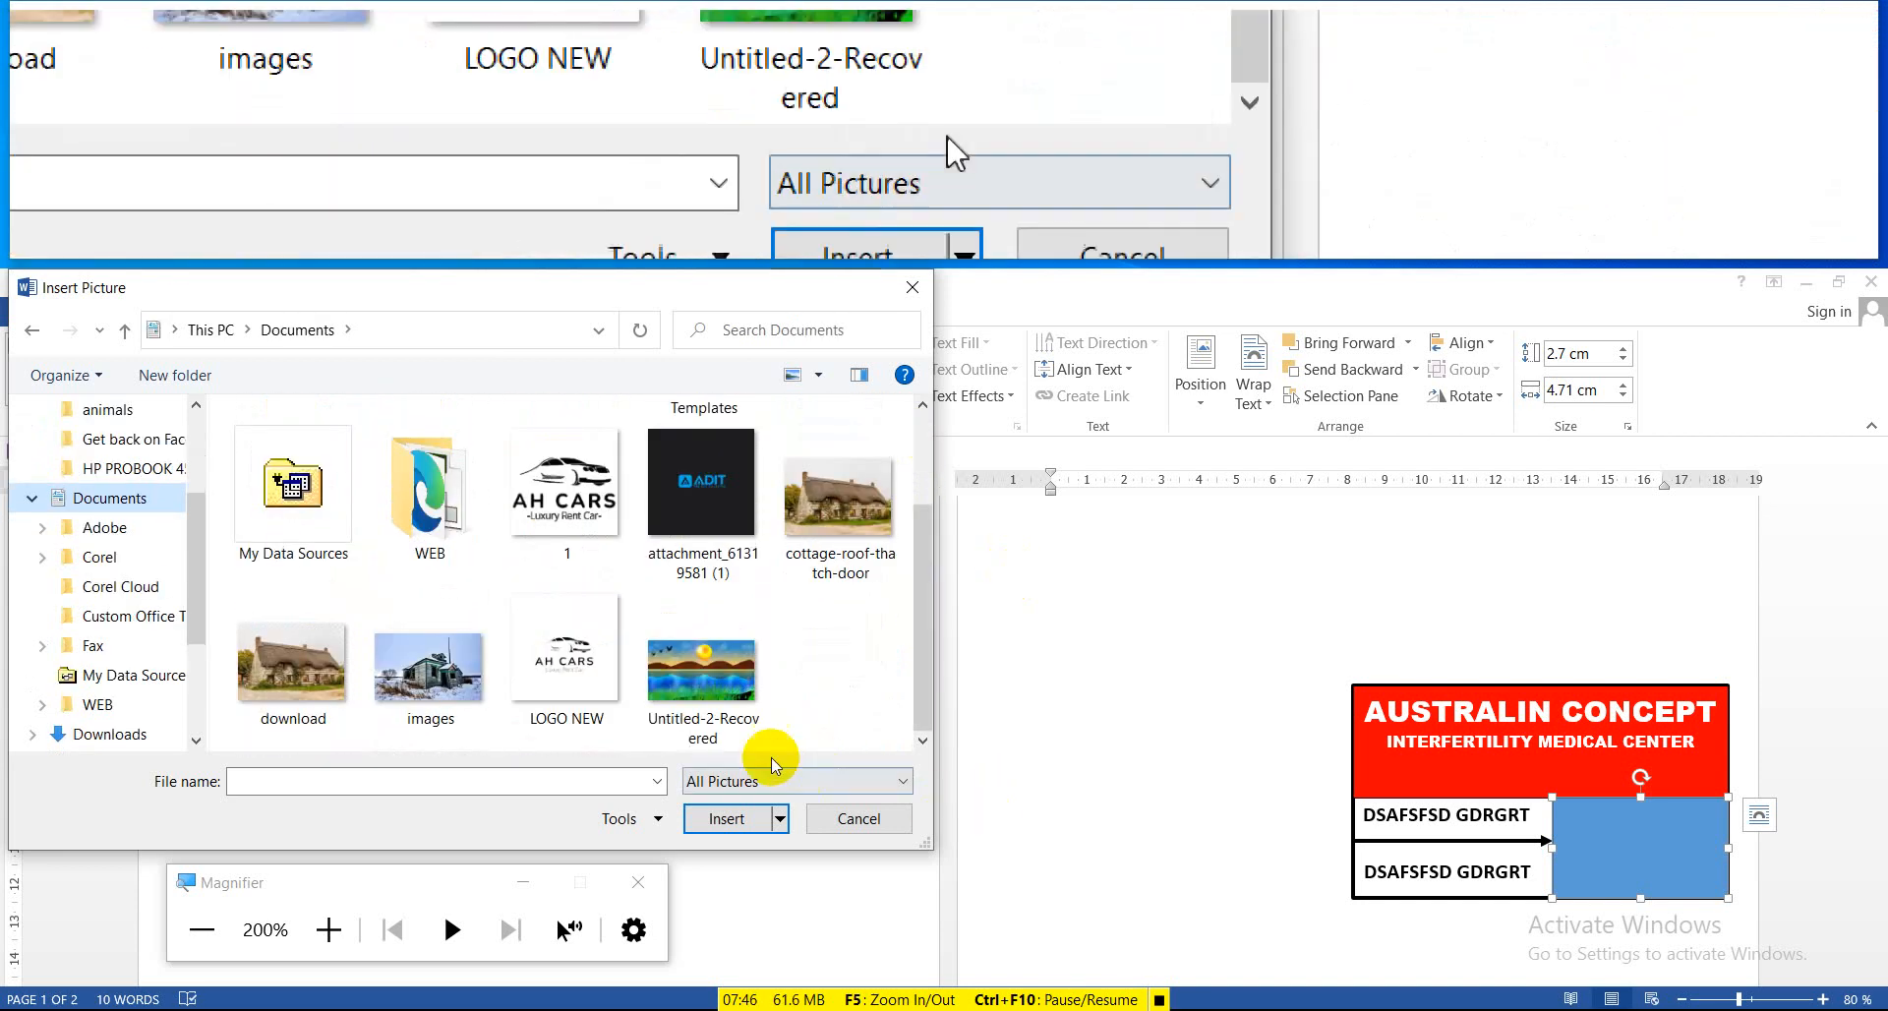
pyautogui.click(430, 663)
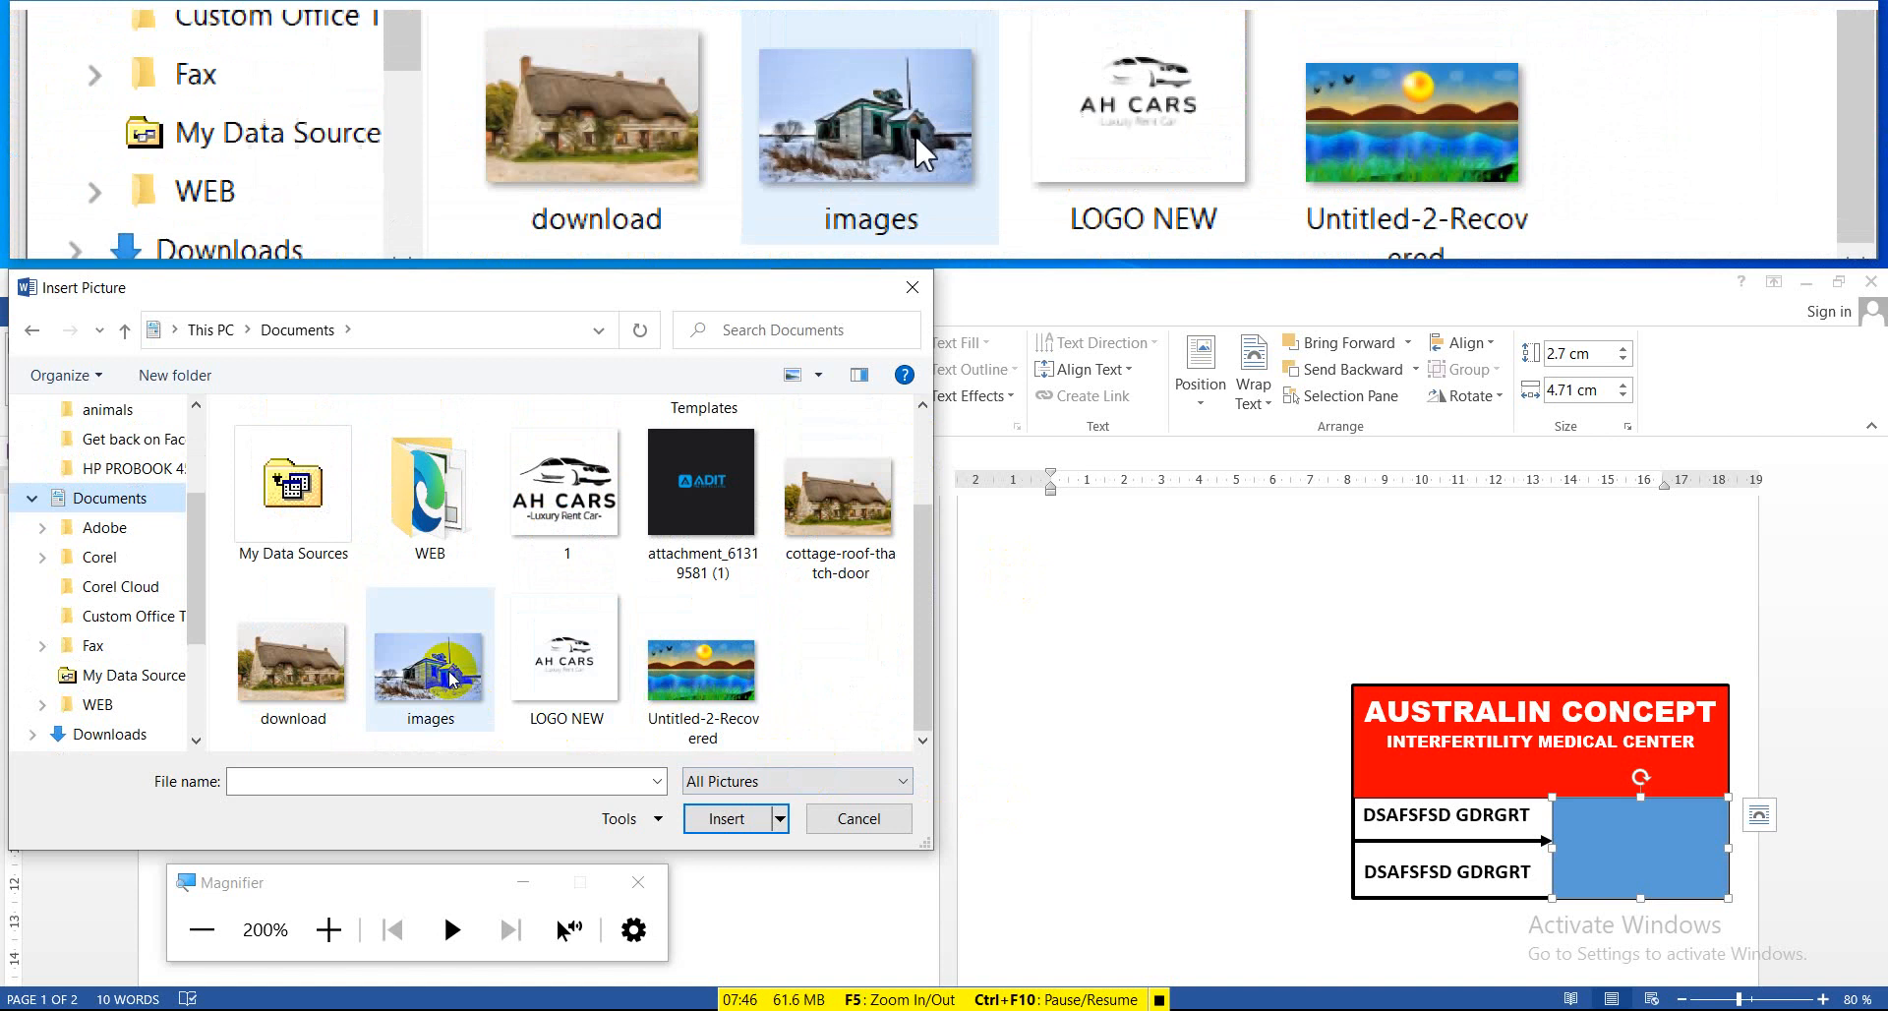
pyautogui.click(726, 818)
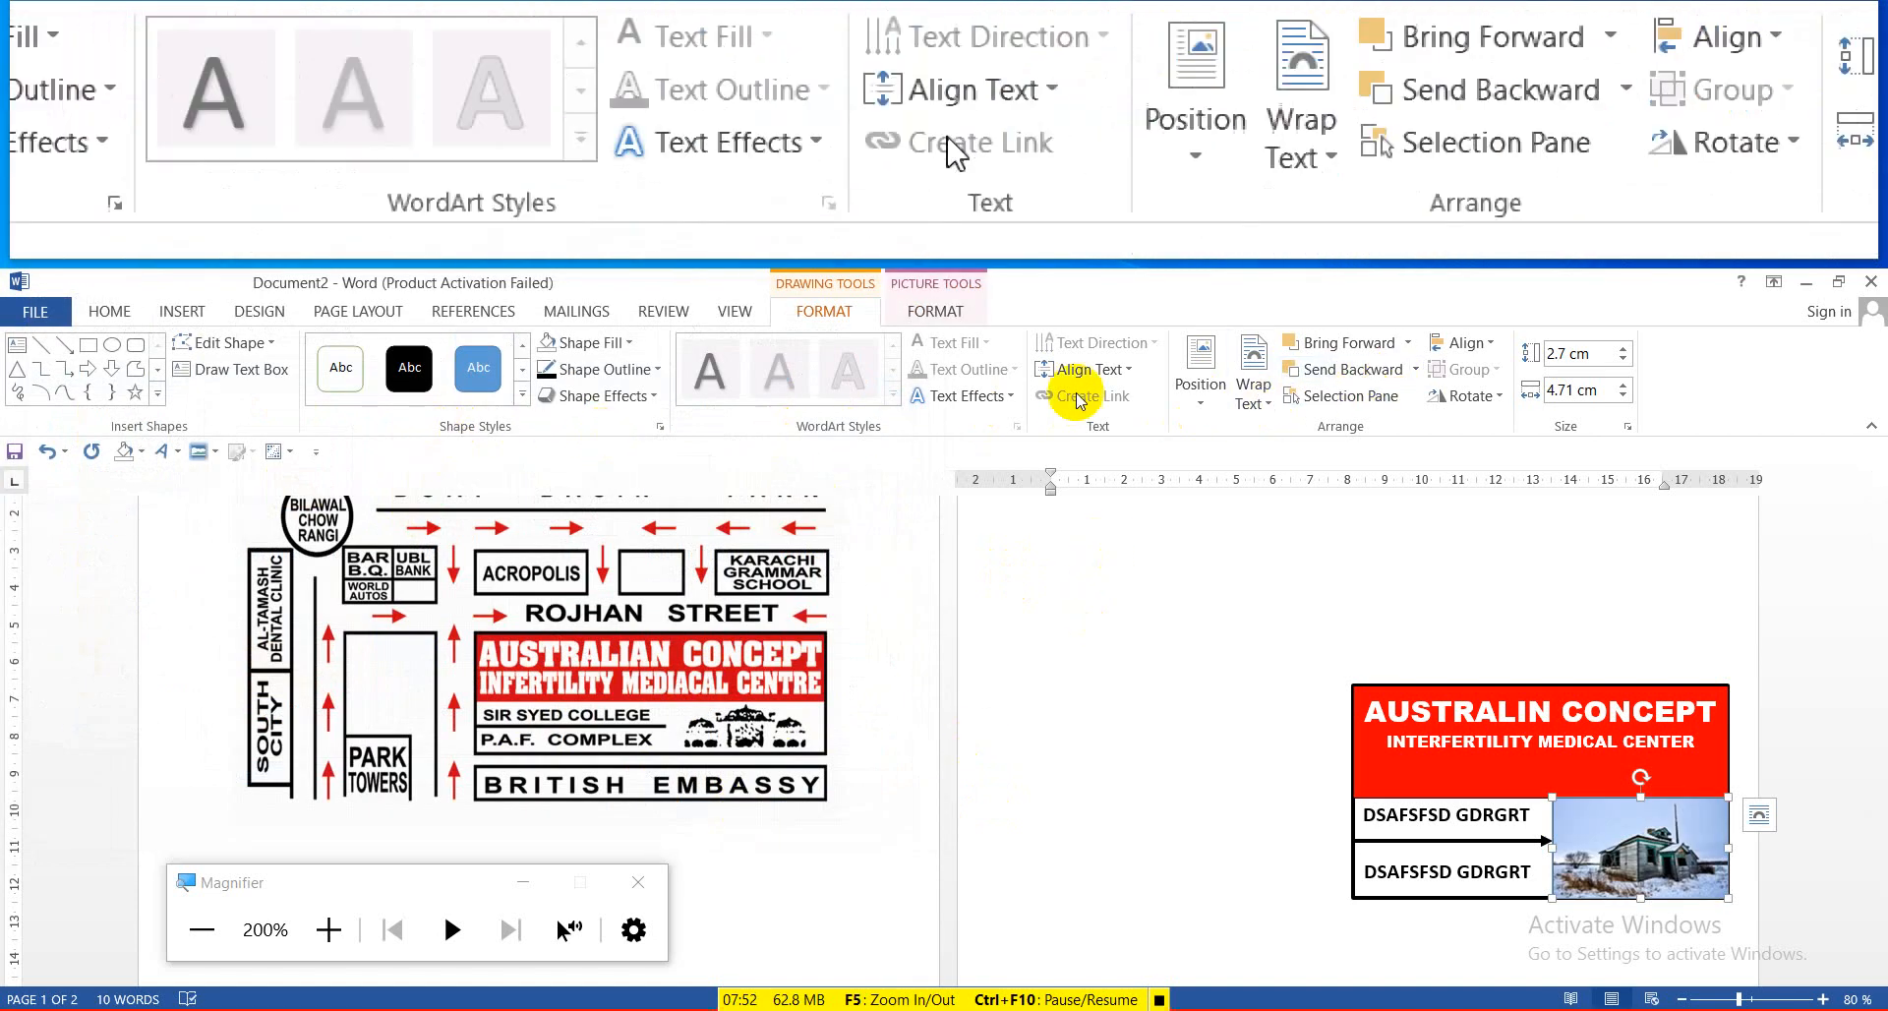
# Apply the Photocopy artistic effect to the house picture in the rectangle
pyautogui.click(928, 313)
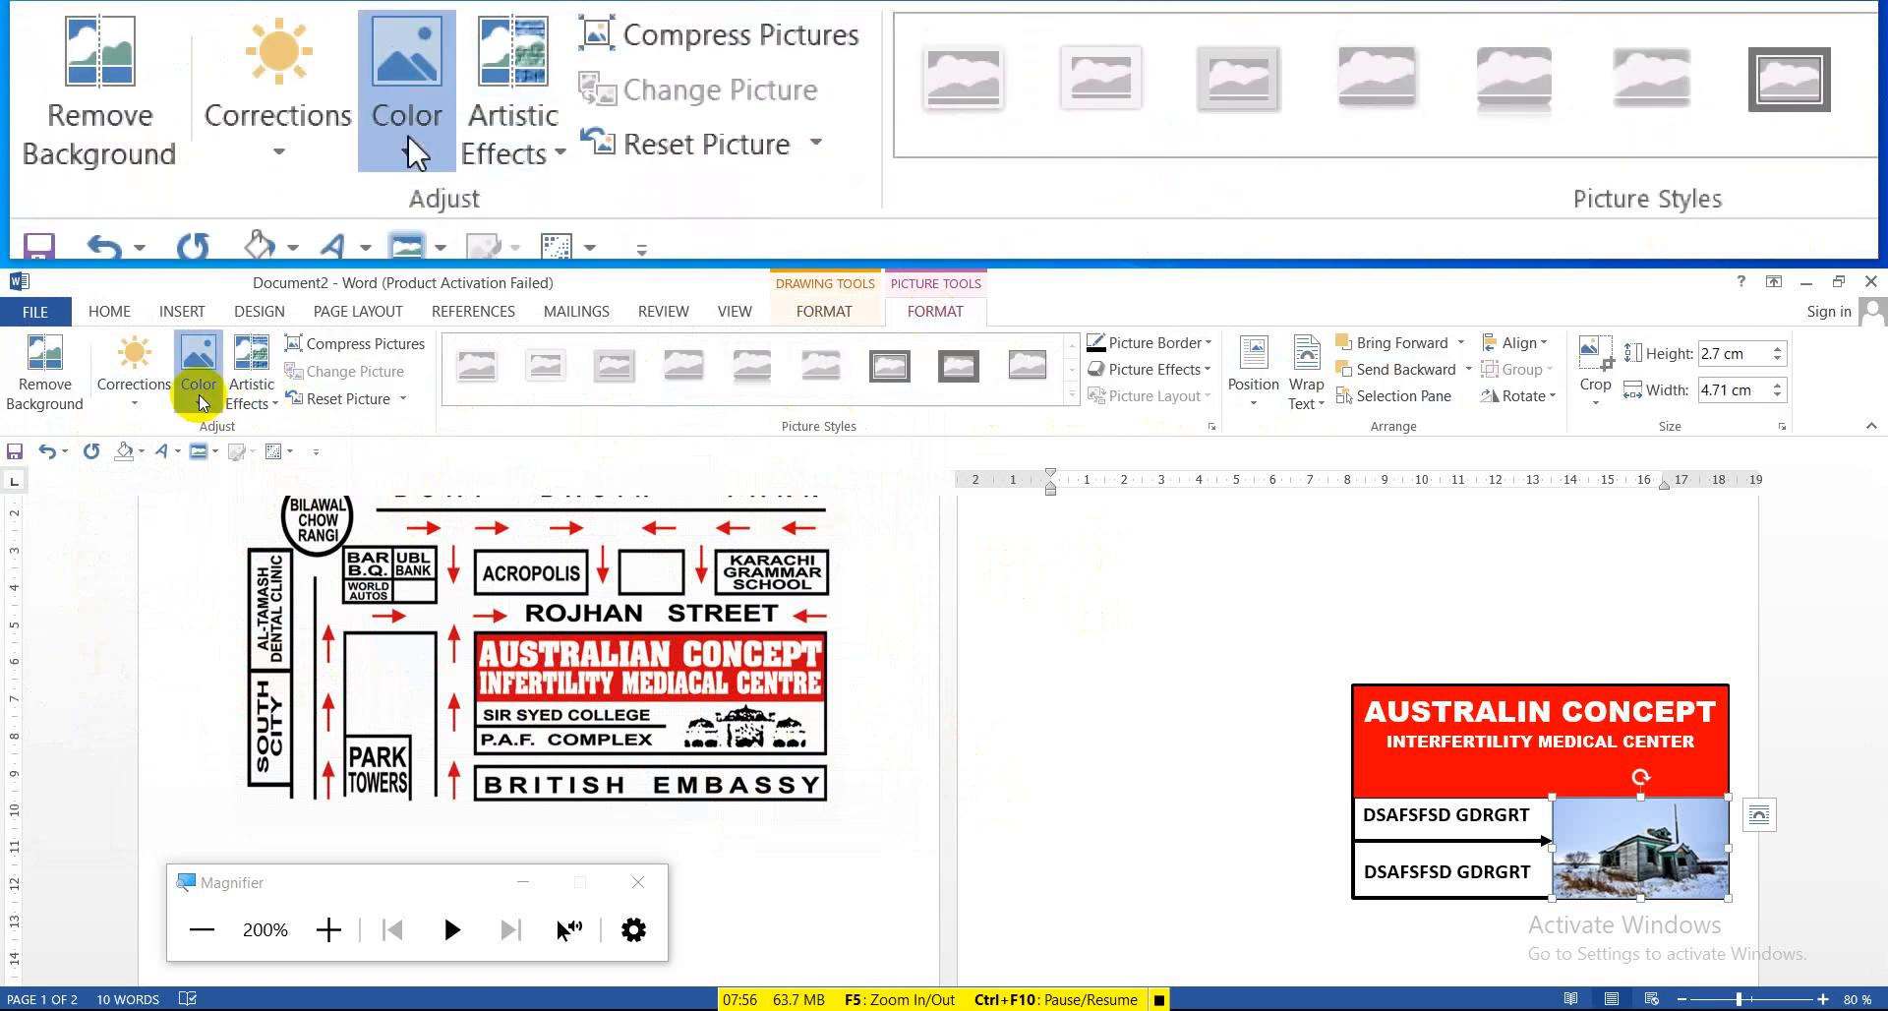
pyautogui.click(199, 393)
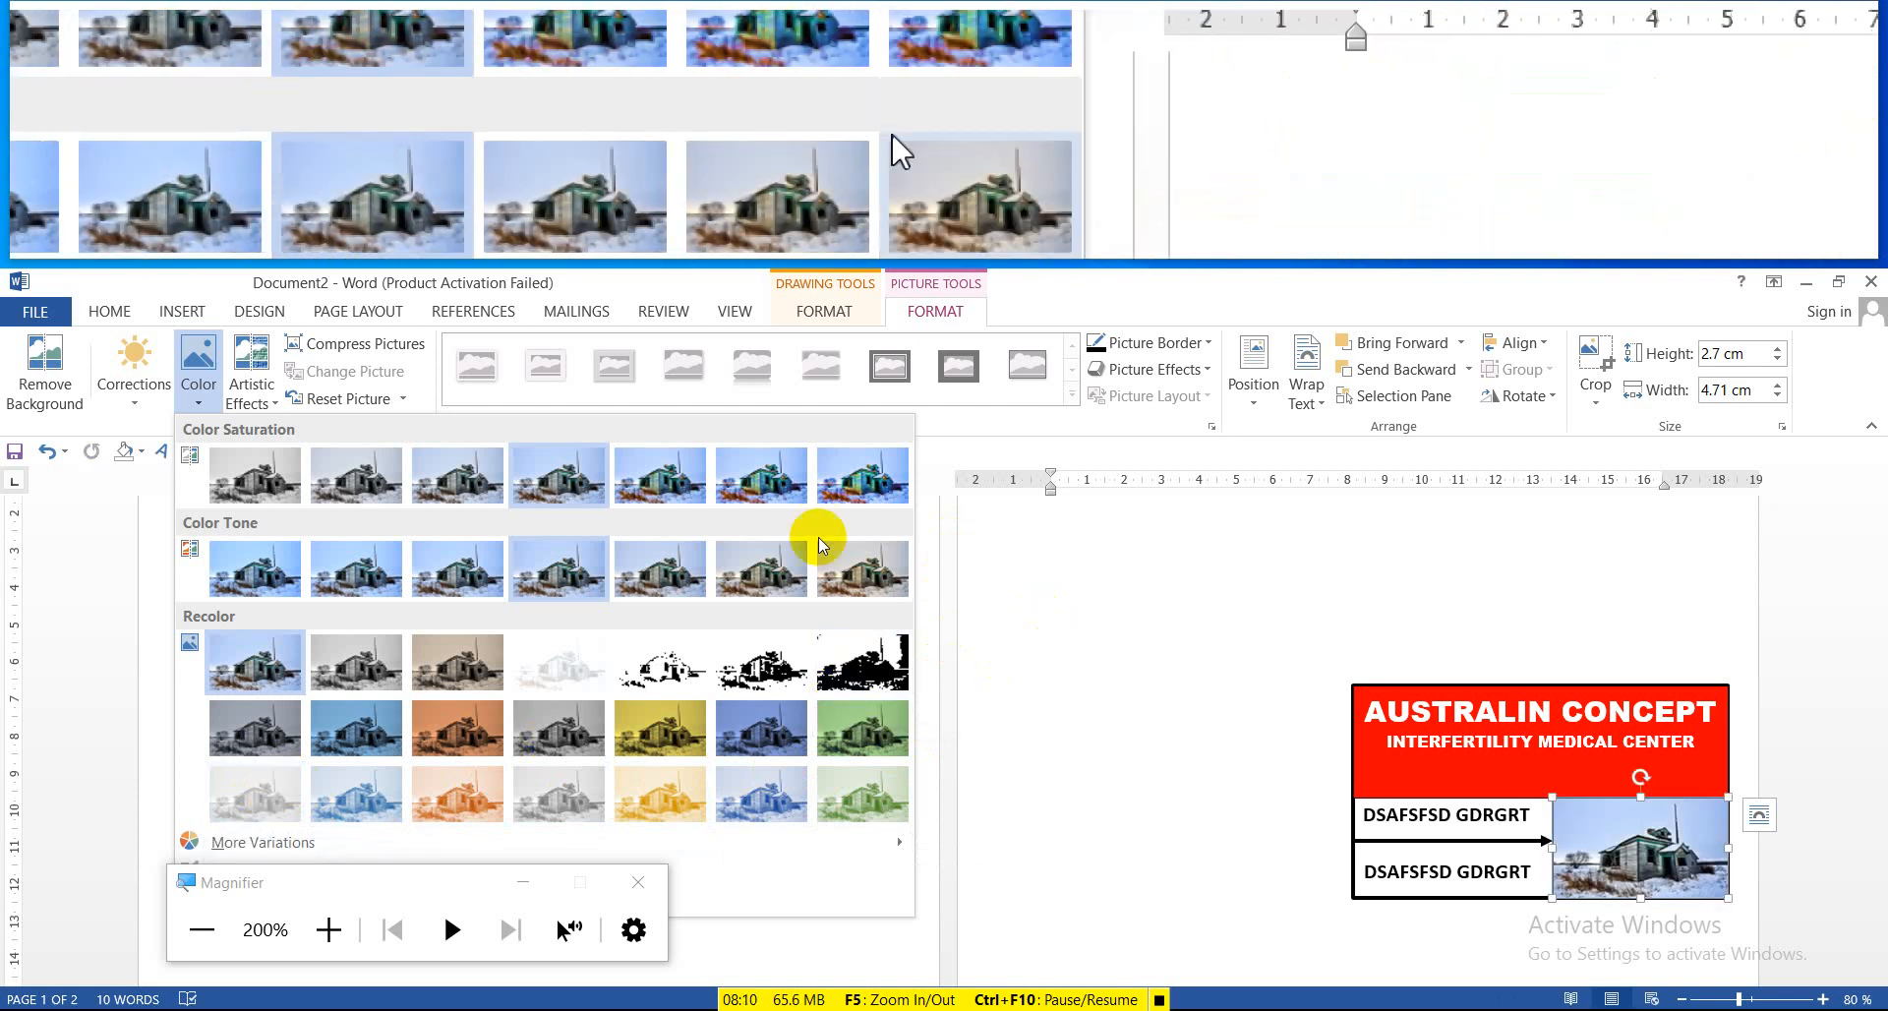
pyautogui.click(272, 405)
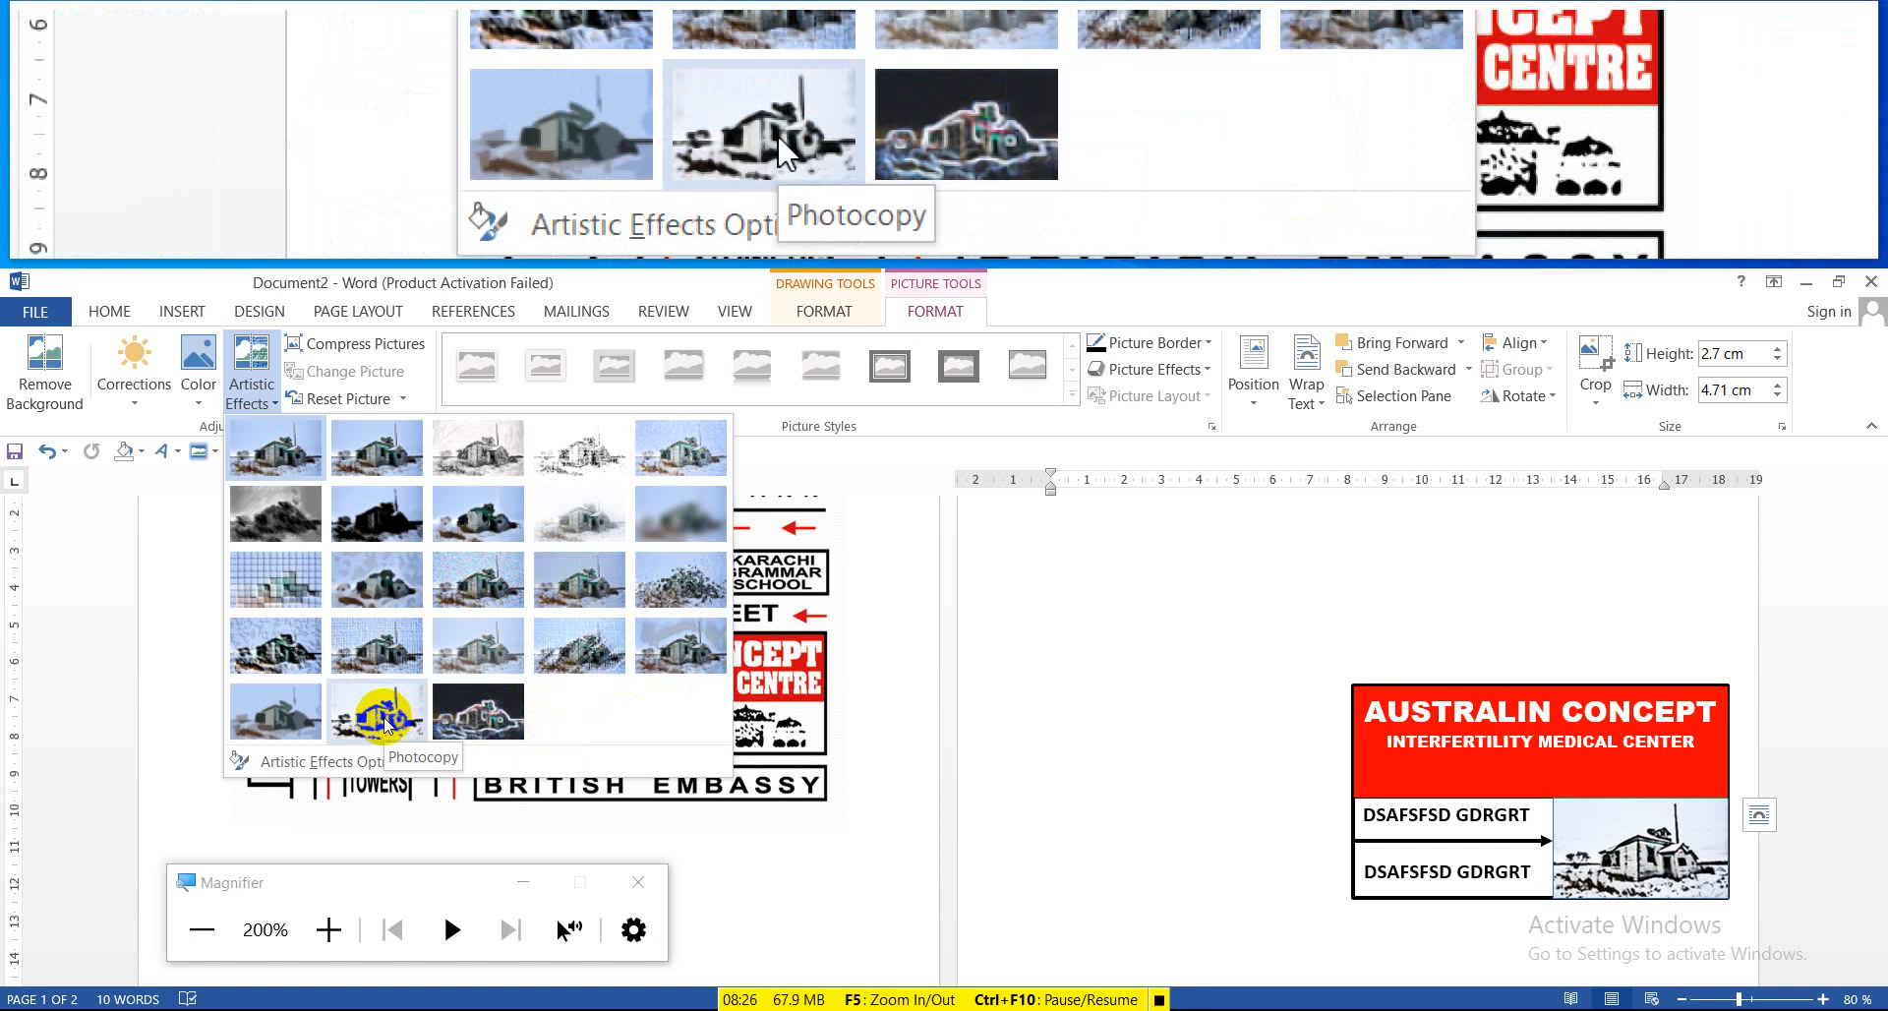
pyautogui.click(384, 725)
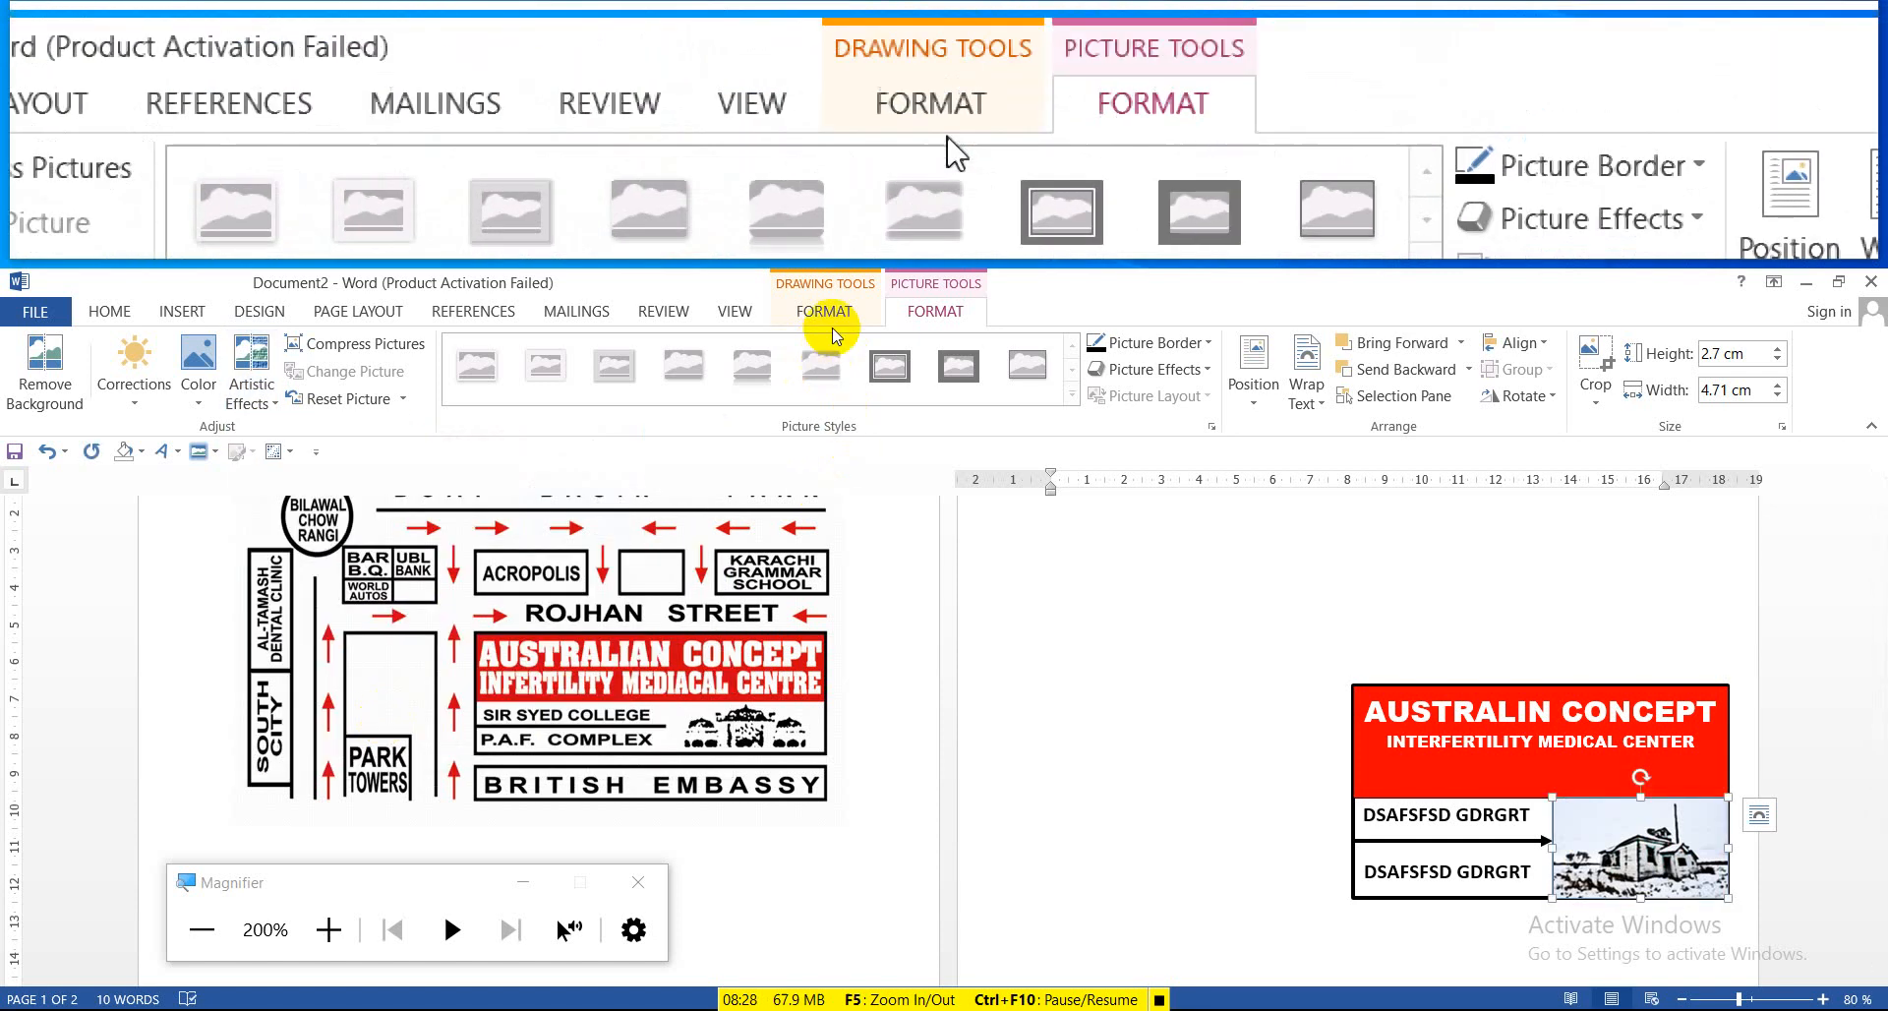
# Remove the outline from the house picture rectangle and shrink it to about 4.52 × 2.54 cm inside the large box
pyautogui.click(831, 313)
pyautogui.click(655, 369)
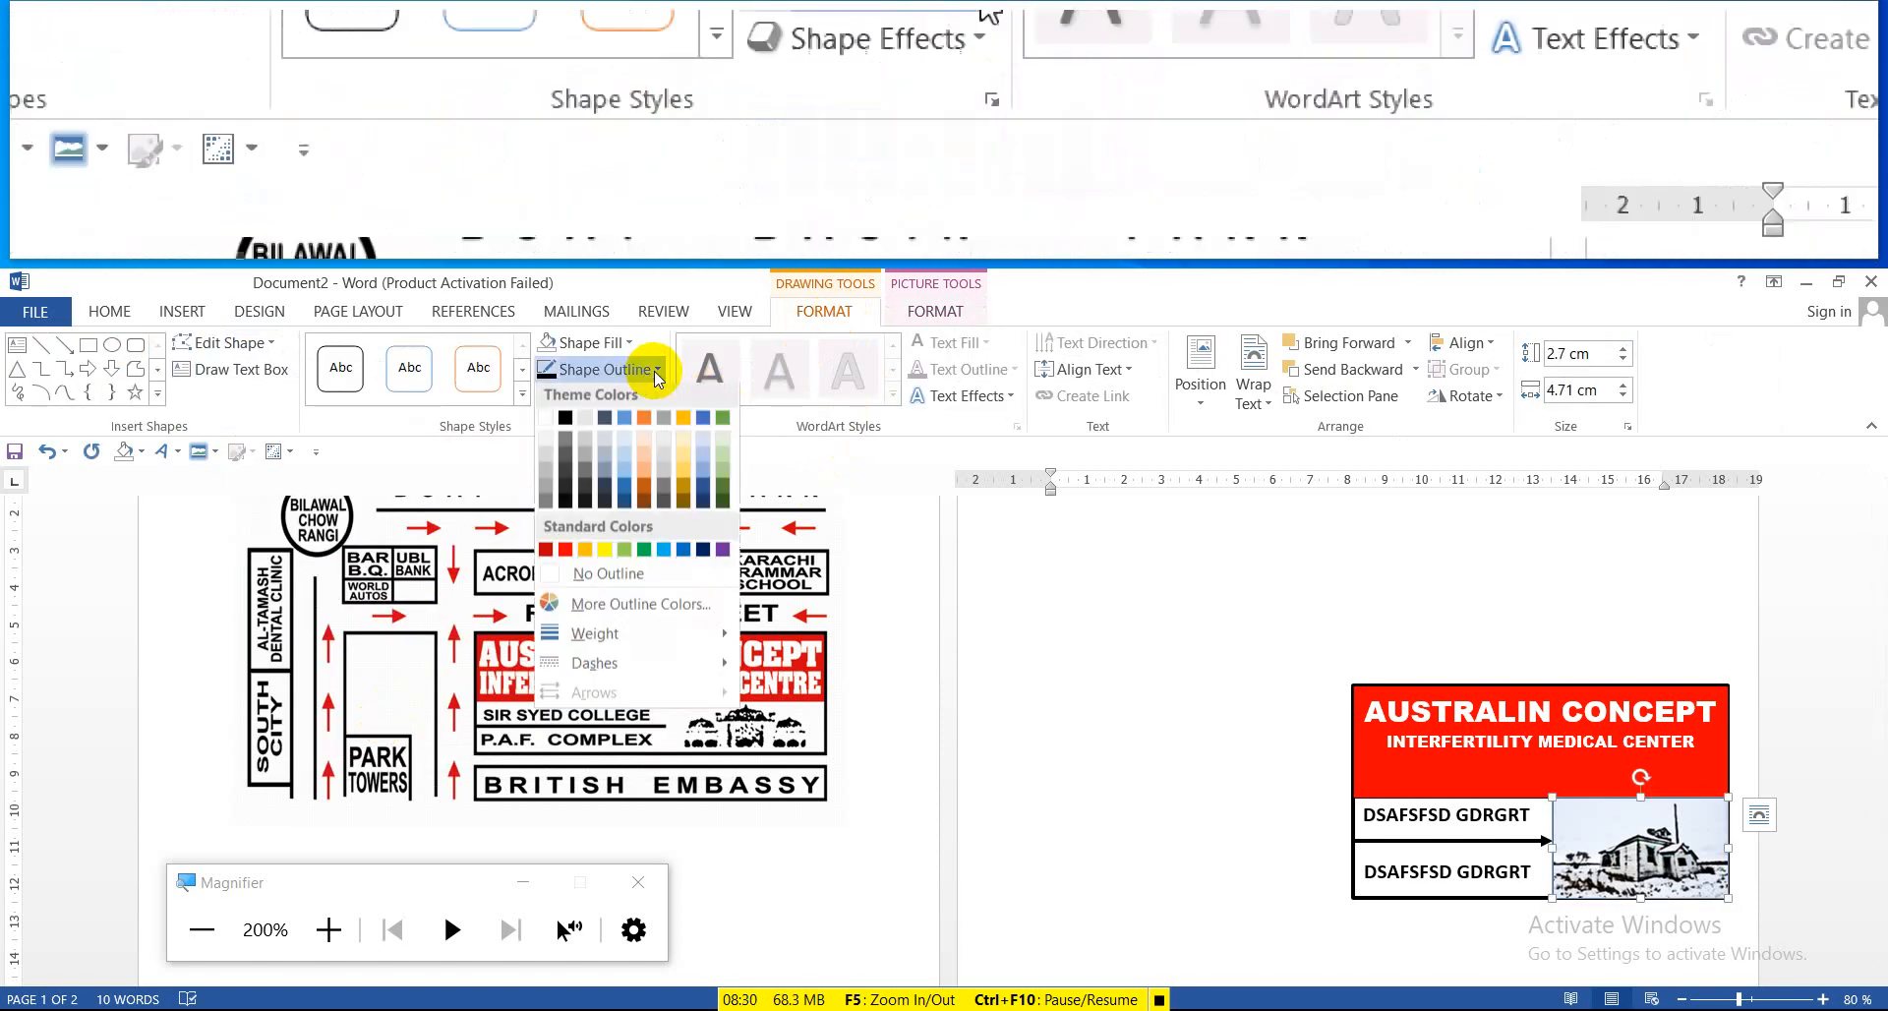
pyautogui.click(636, 574)
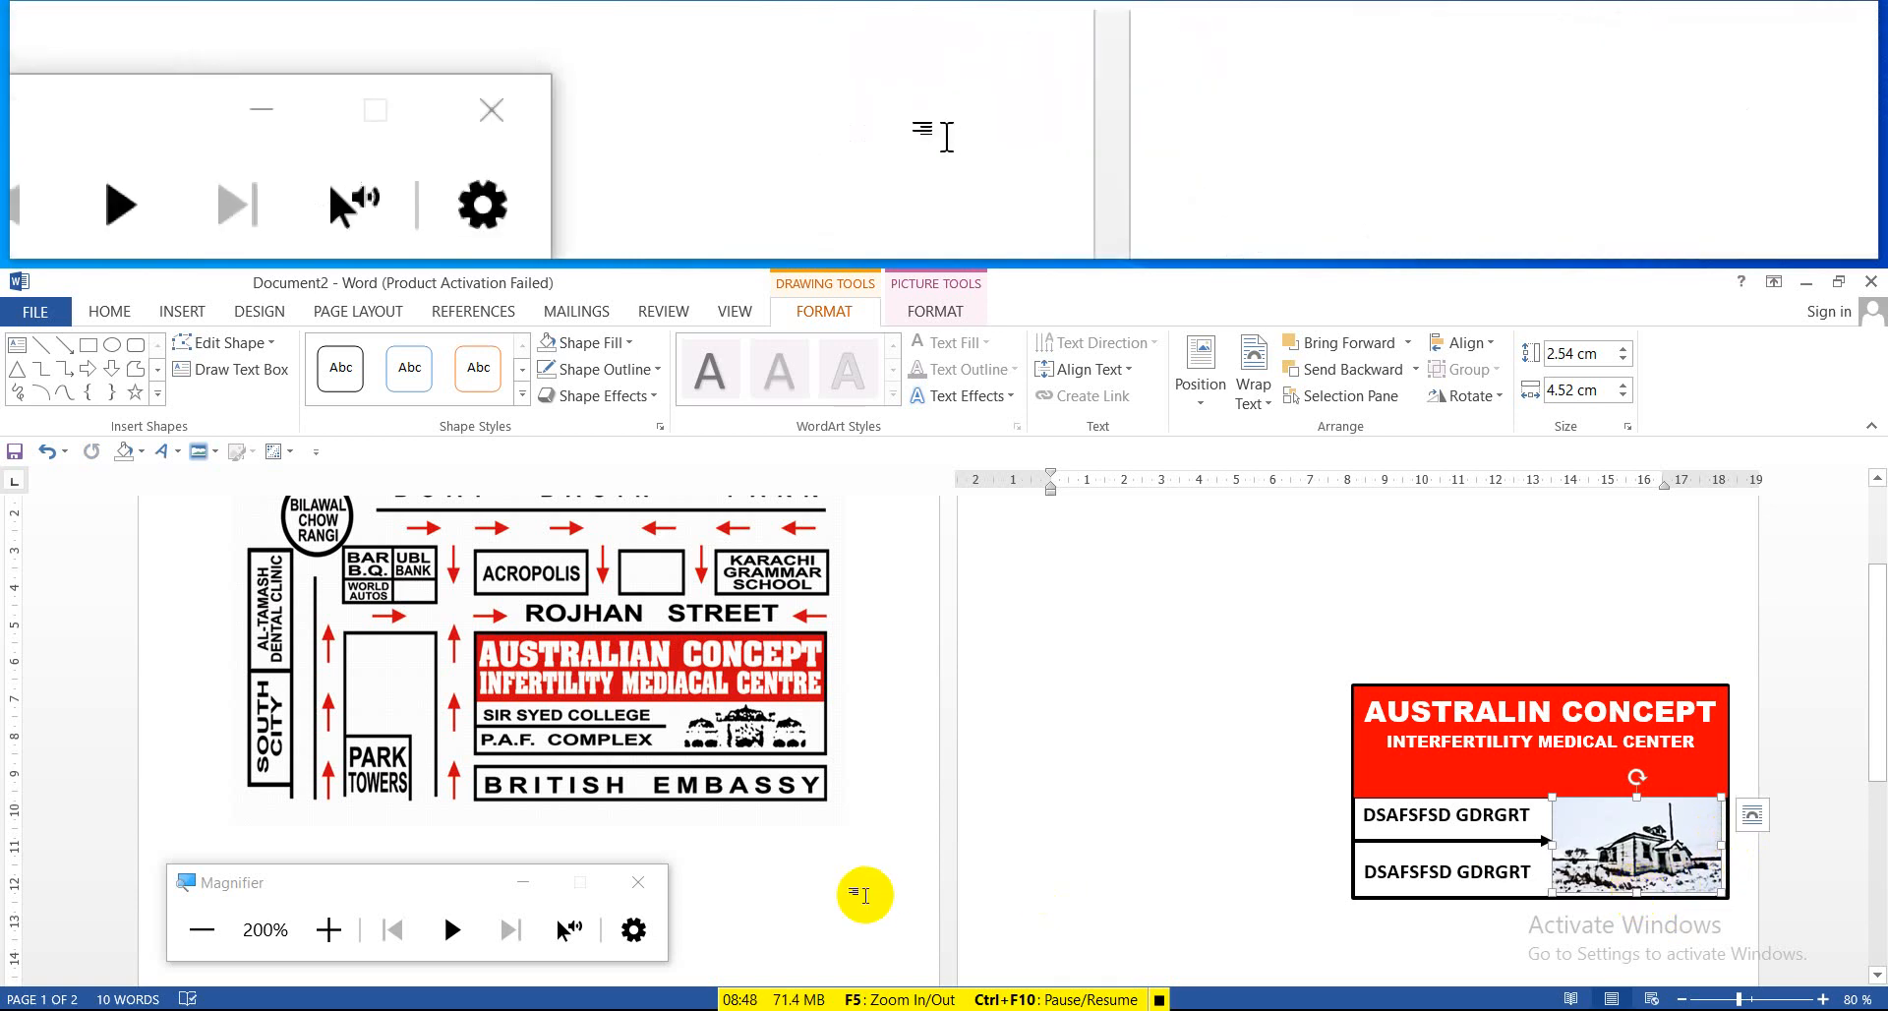
# Draw a text box about 10.05 × 1.19 cm just below the large box, matching its width
pyautogui.click(20, 349)
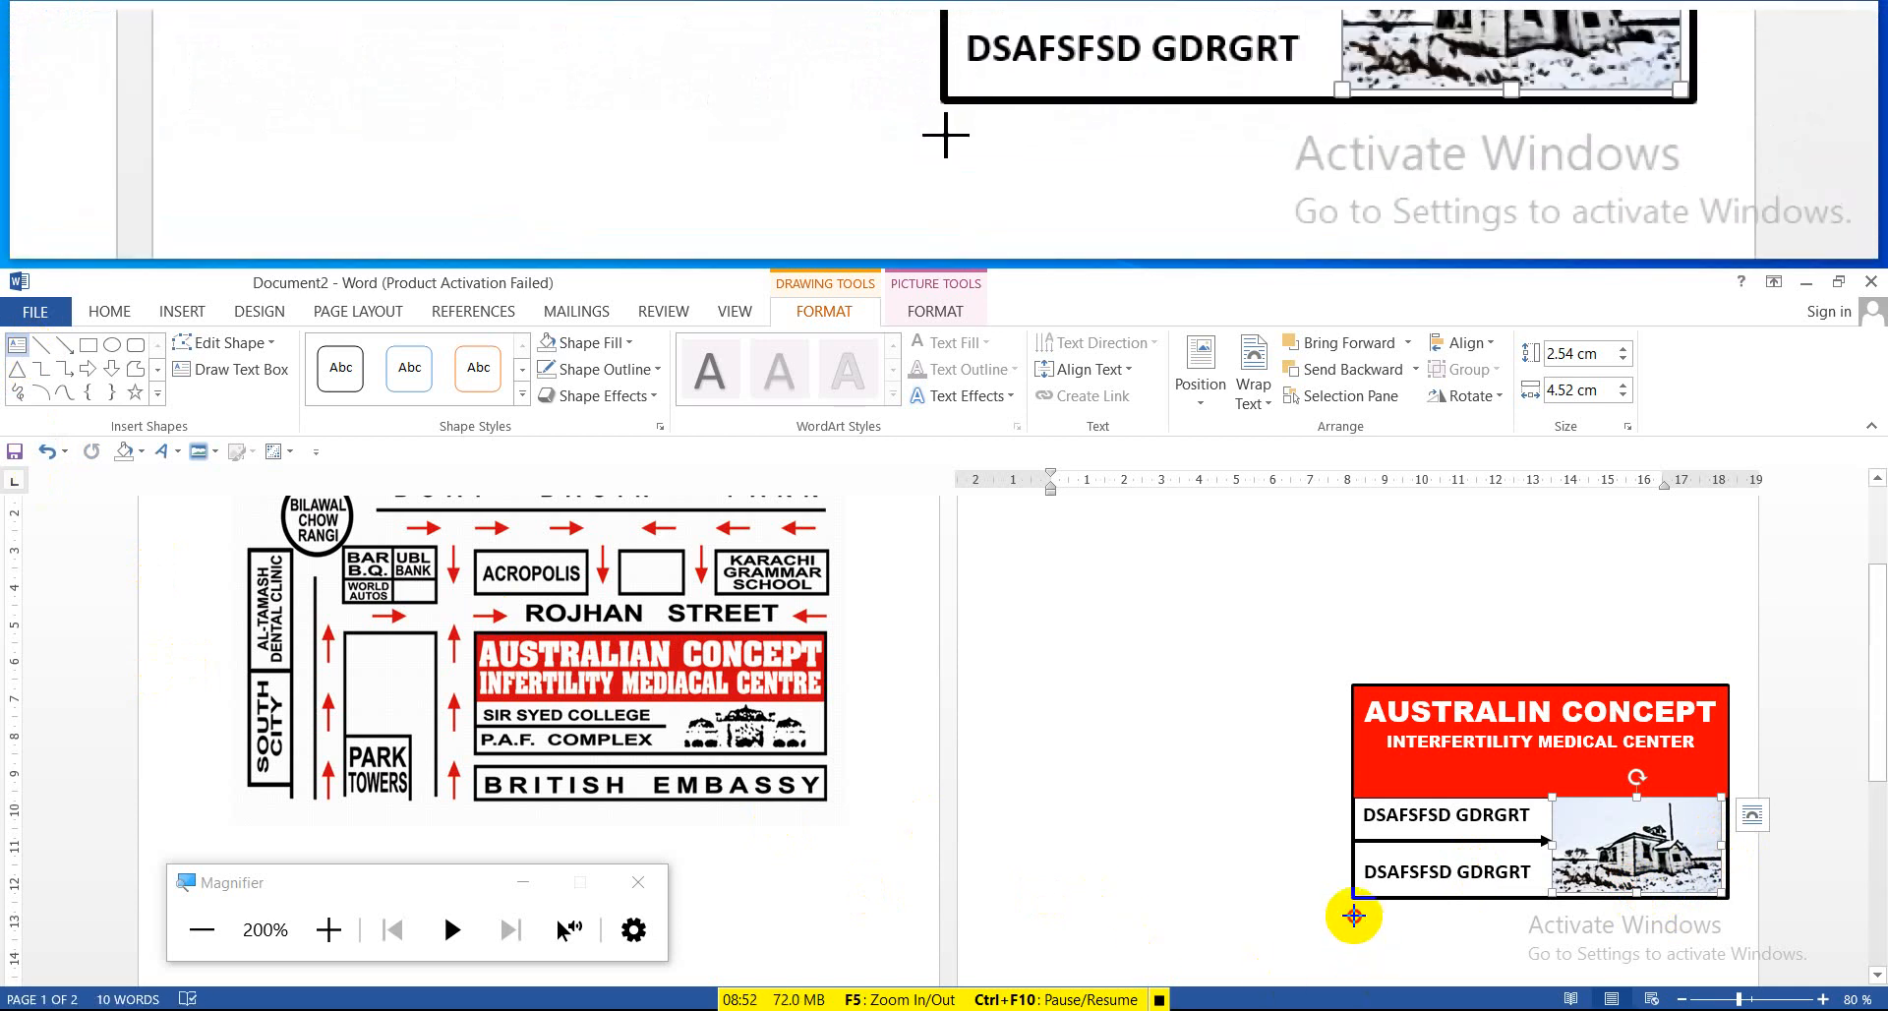
pyautogui.moveTo(1354, 916); pyautogui.dragTo(1732, 765)
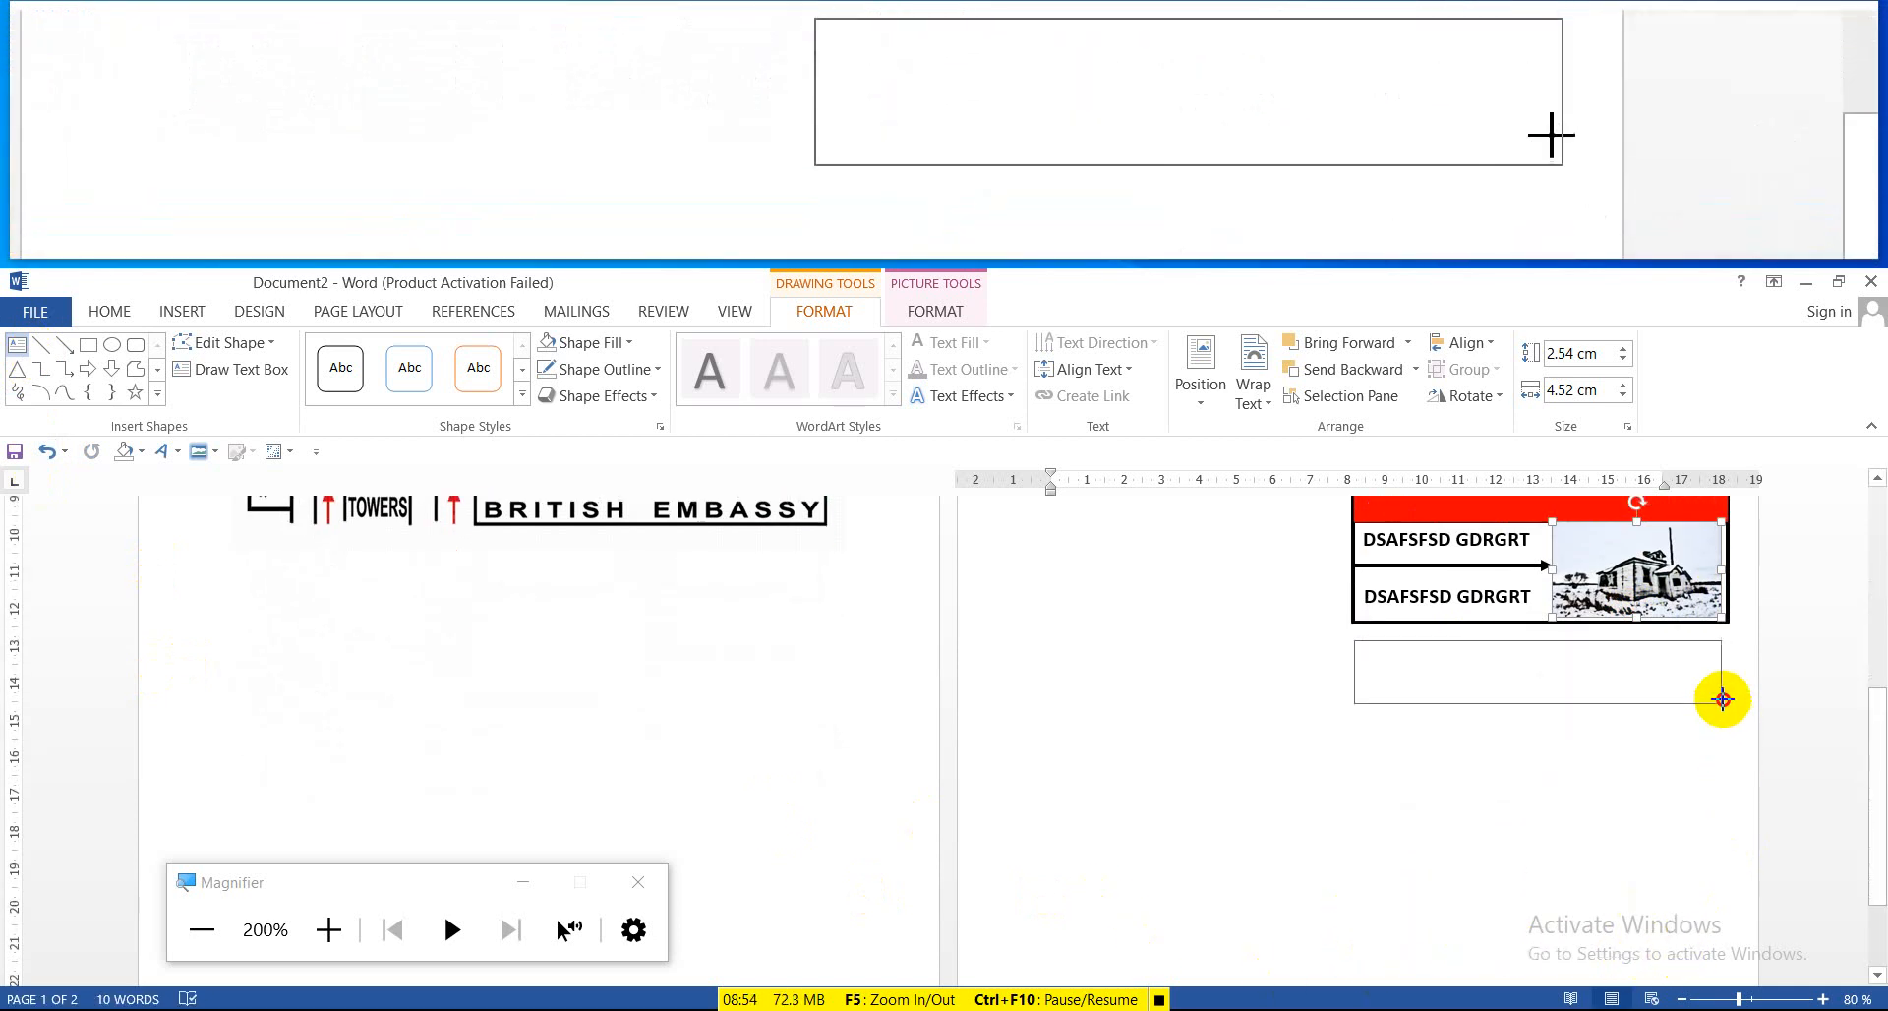
pyautogui.moveTo(1725, 683); pyautogui.dragTo(1728, 685)
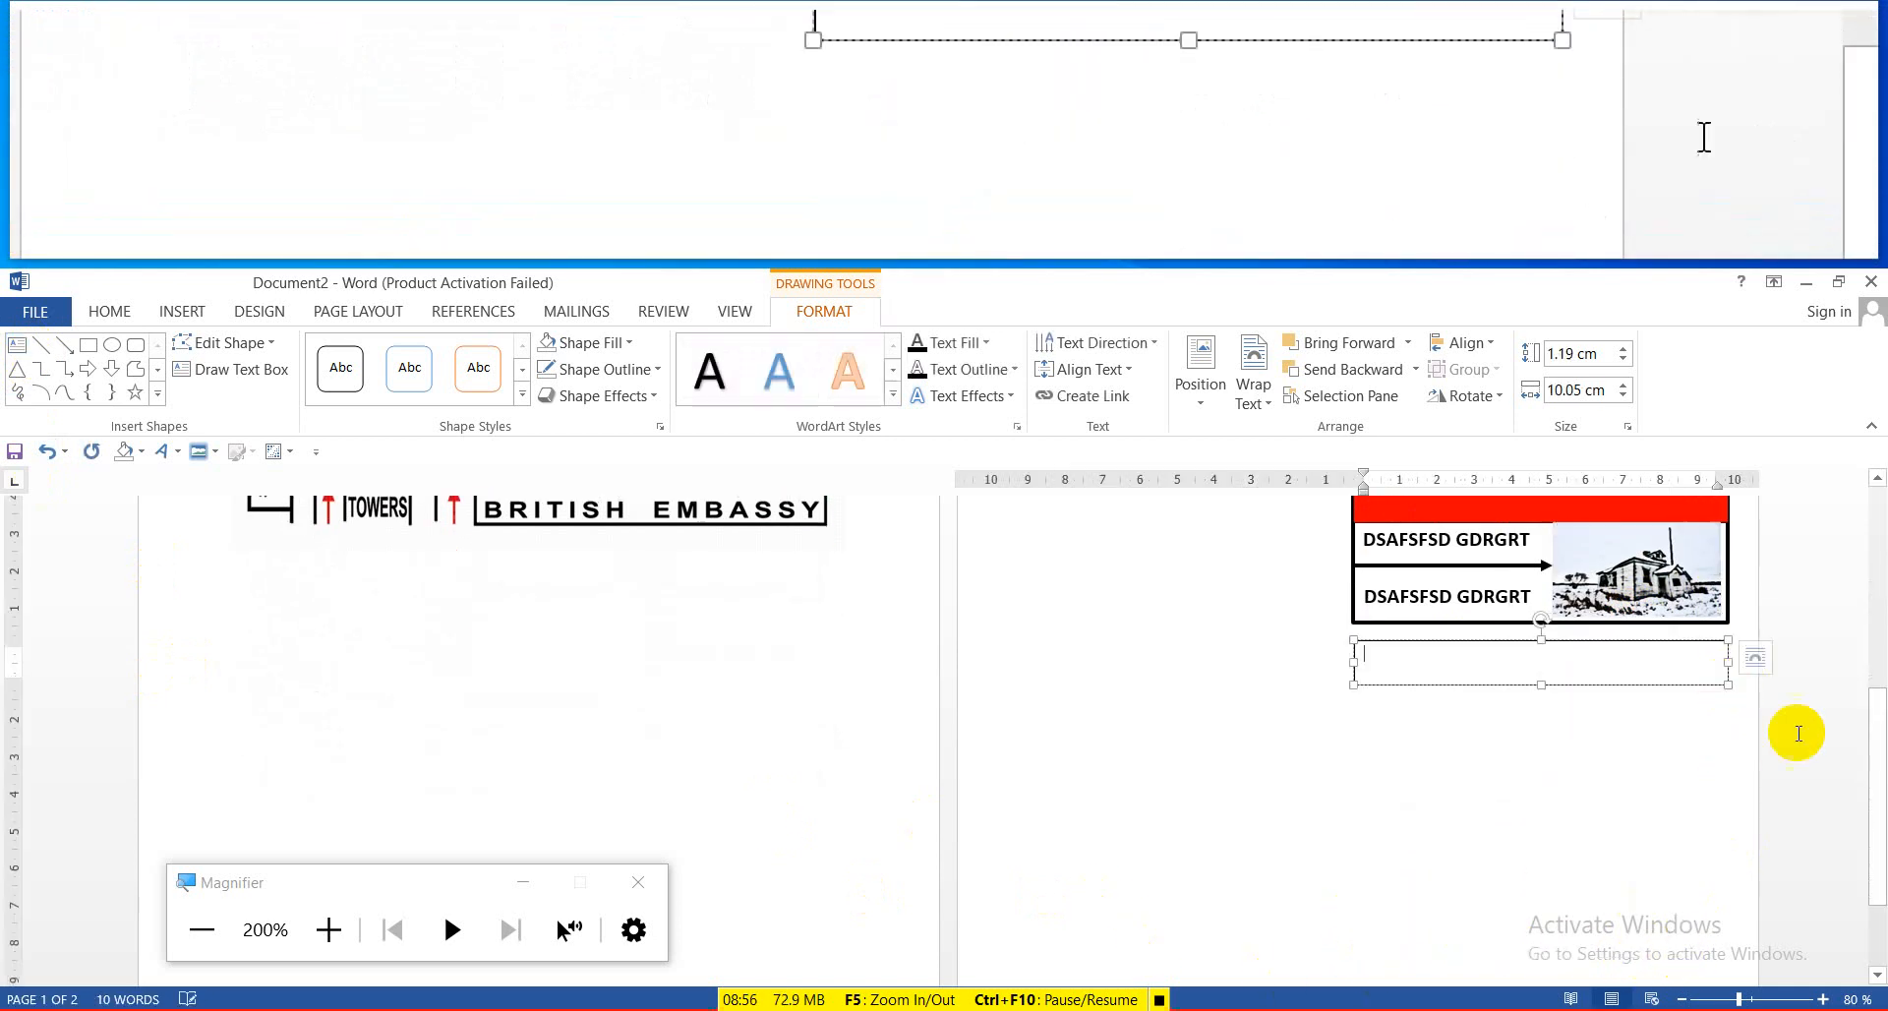
pyautogui.moveTo(1877, 838); pyautogui.dragTo(1878, 764)
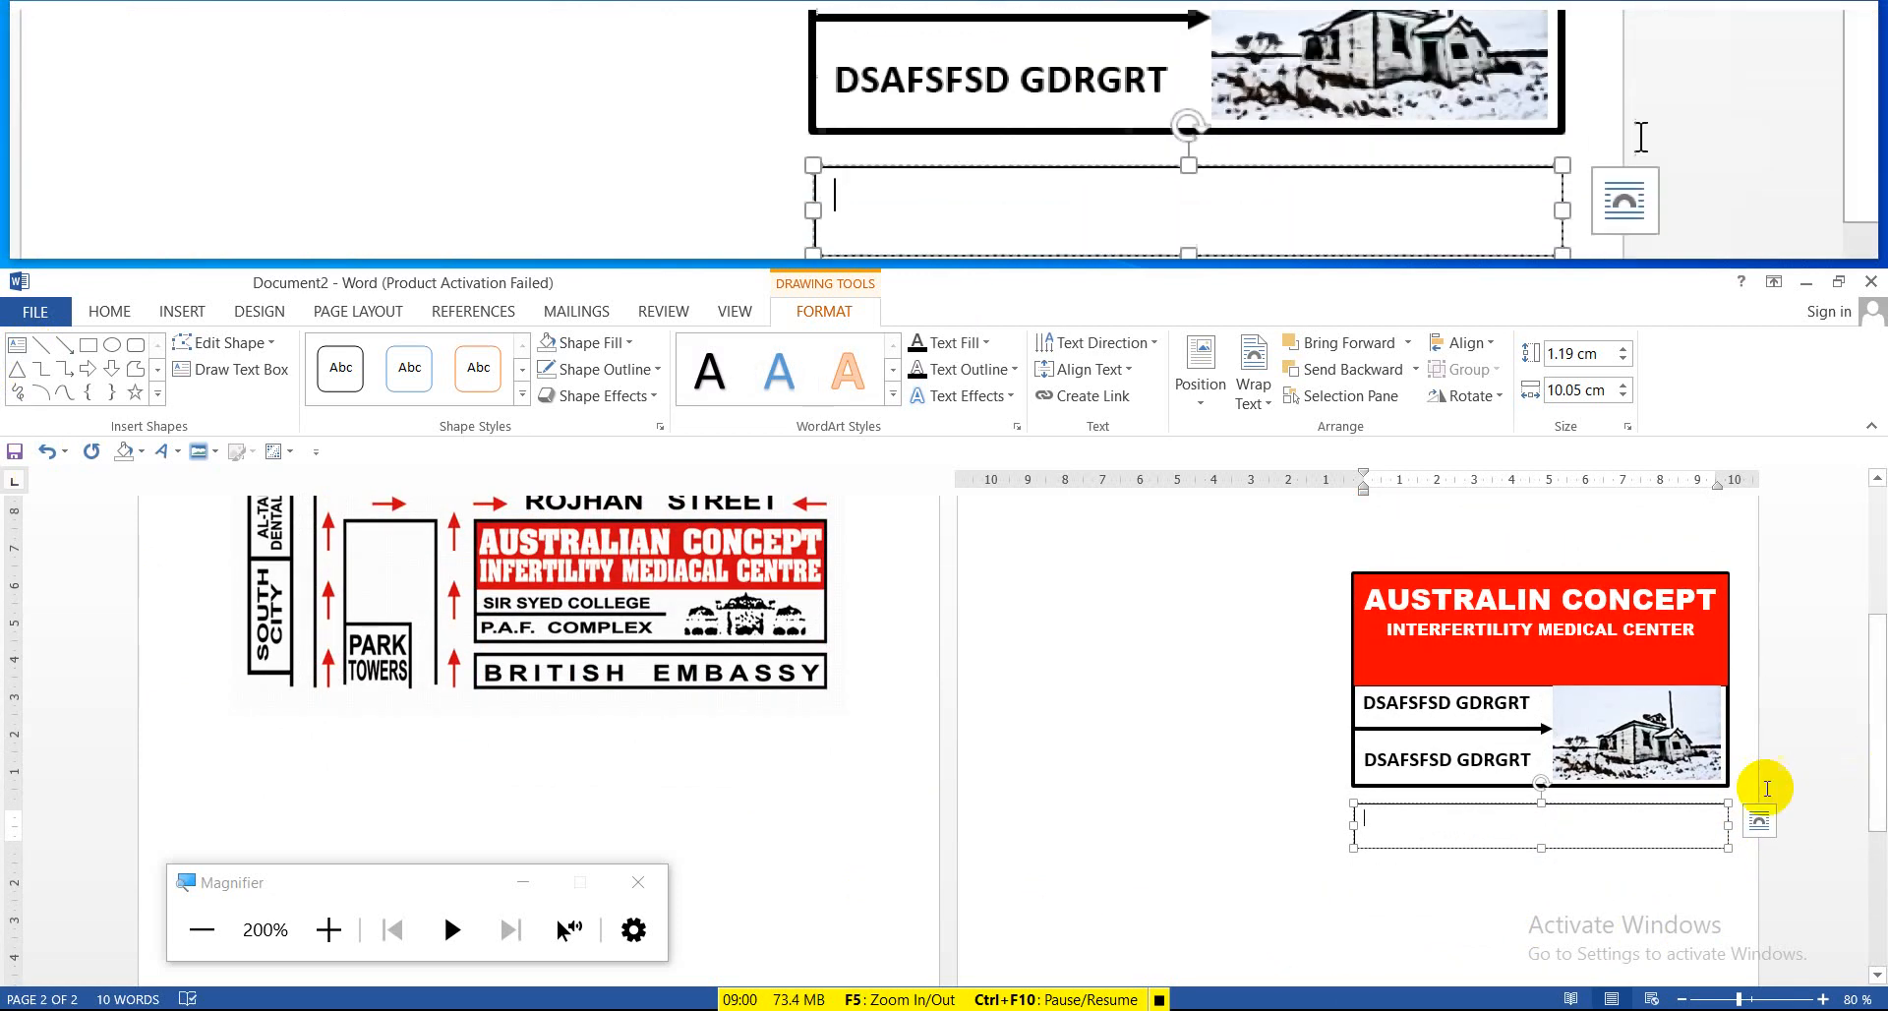
# Enter BRITISH EMBASSY in the text box below the large box
pyautogui.click(1374, 826)
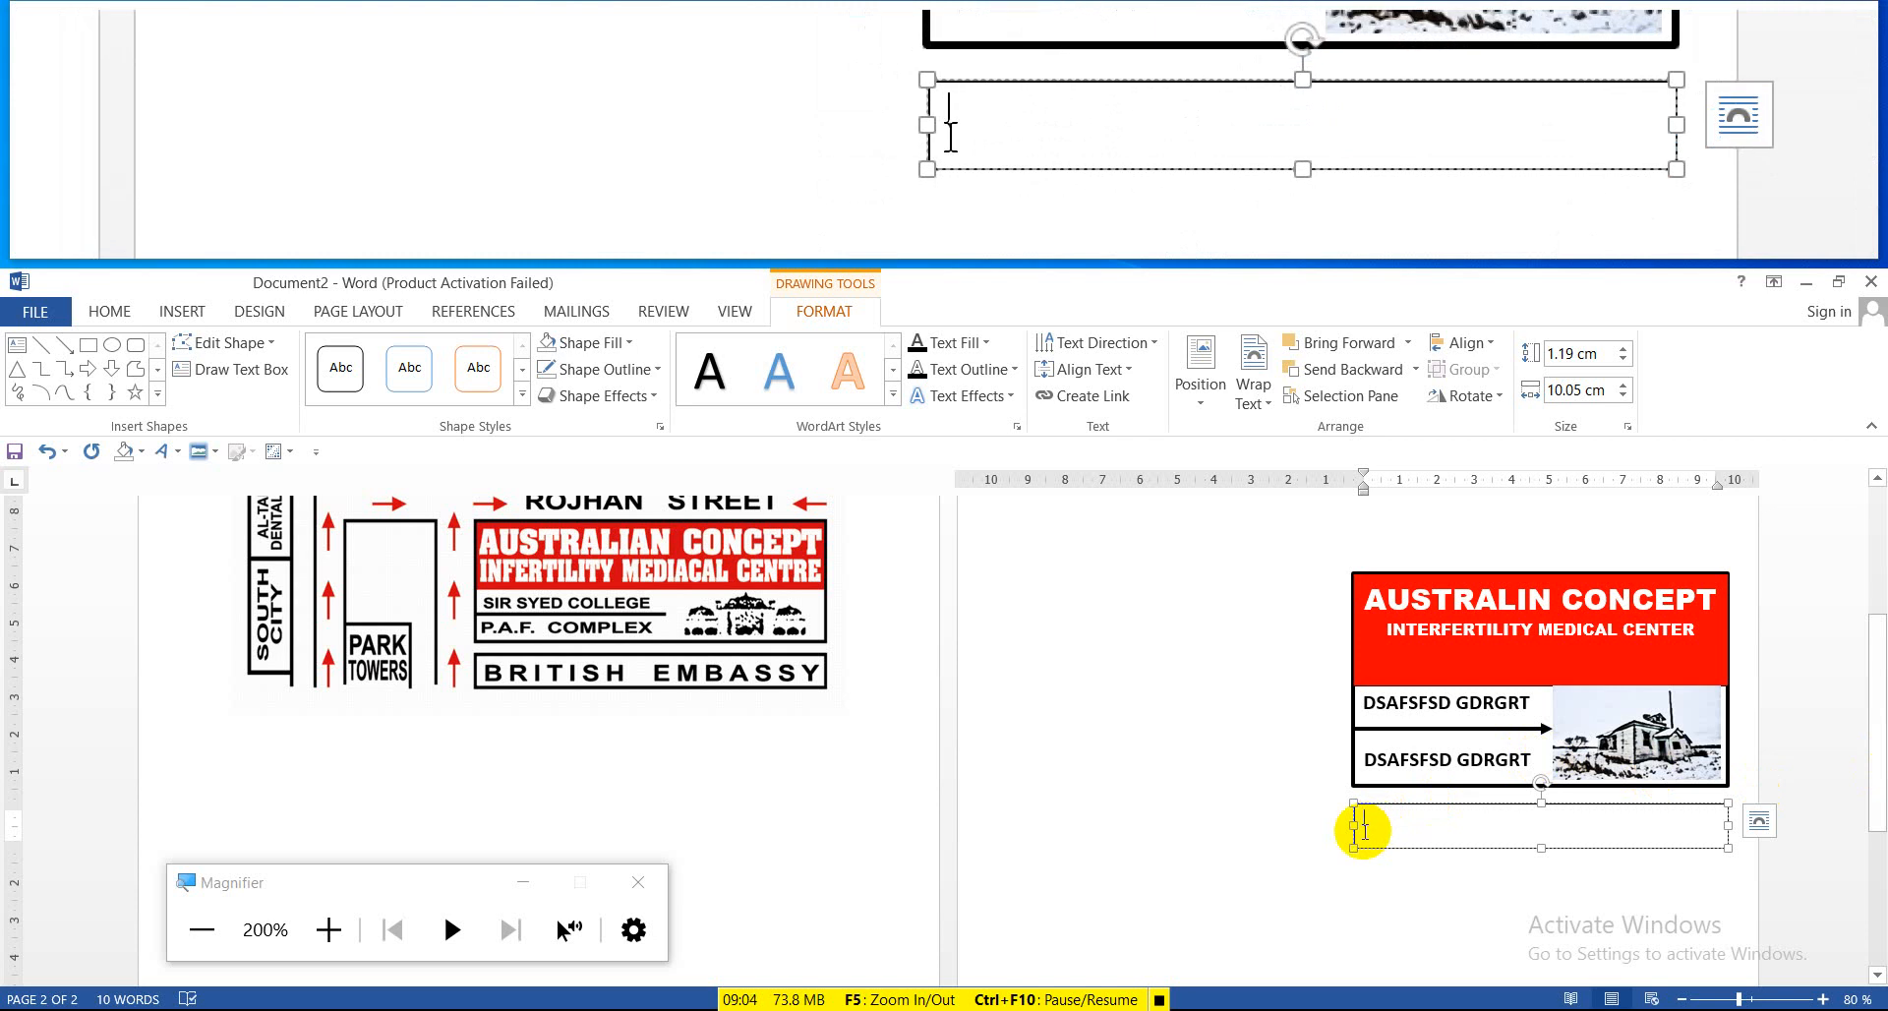
pyautogui.write('B')
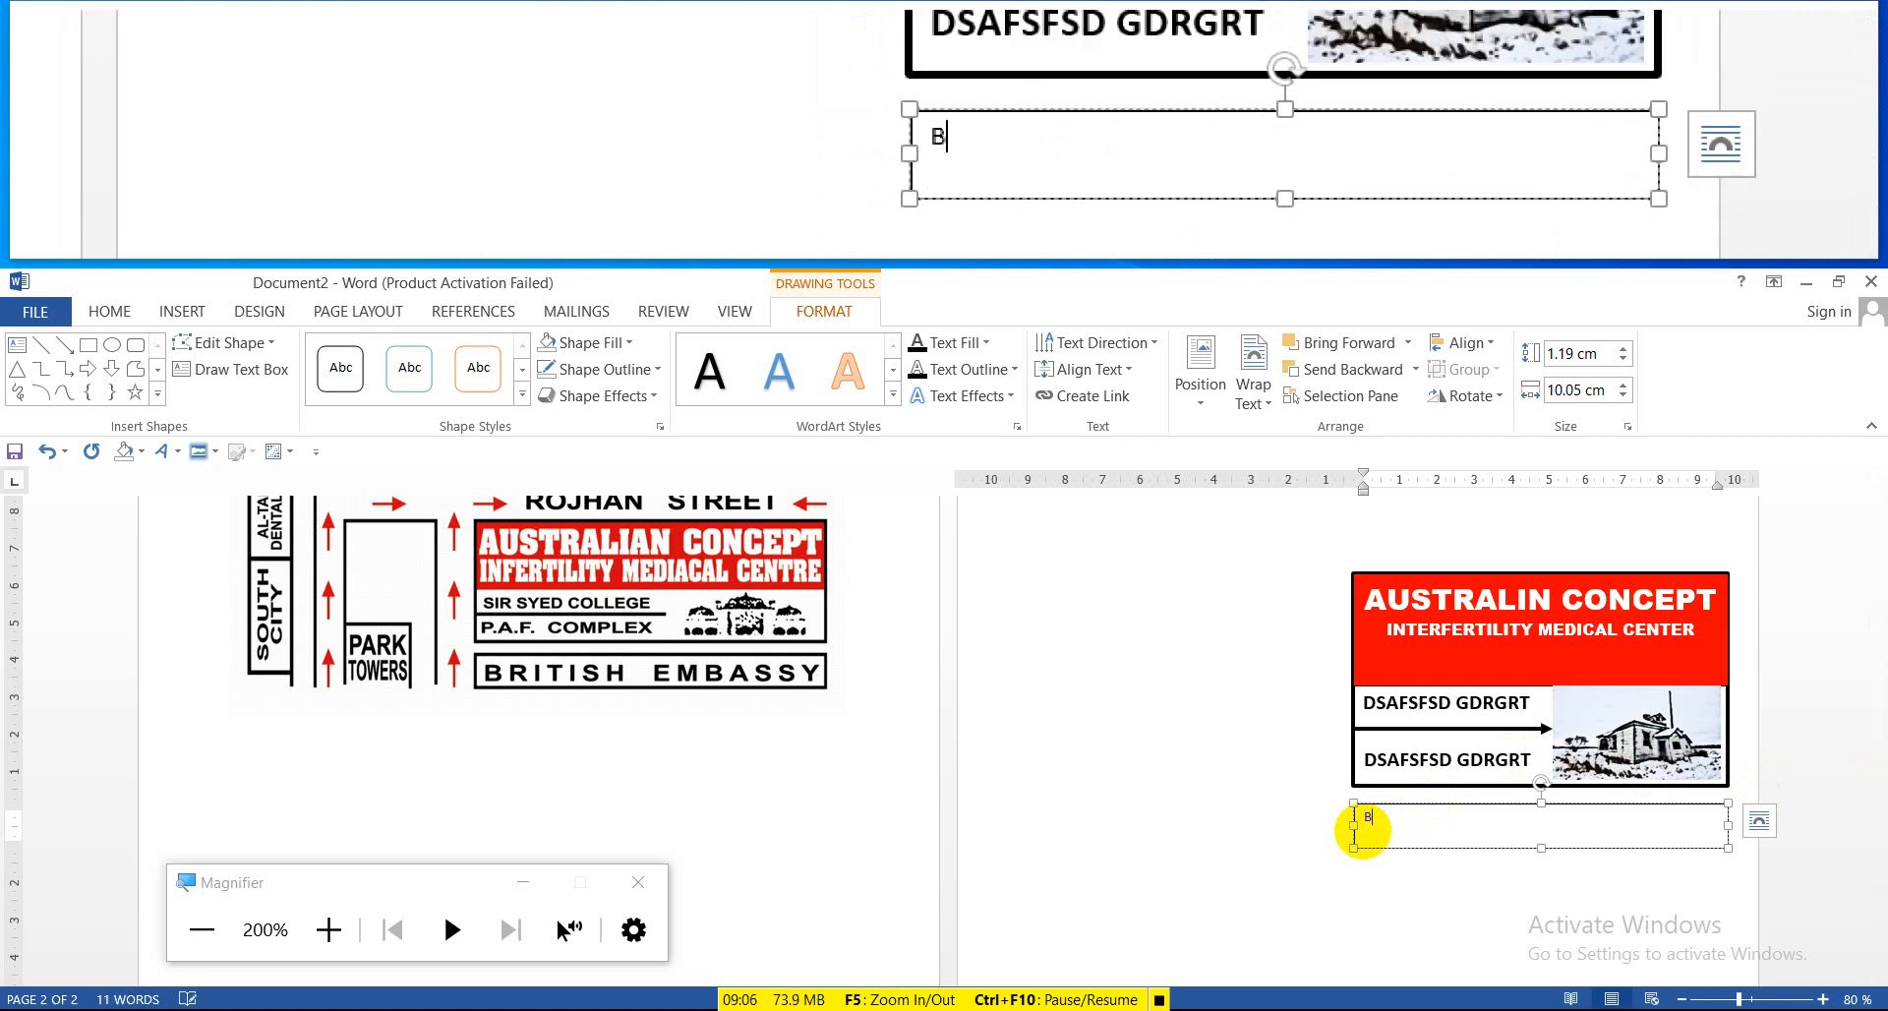
pyautogui.write('RITISH ')
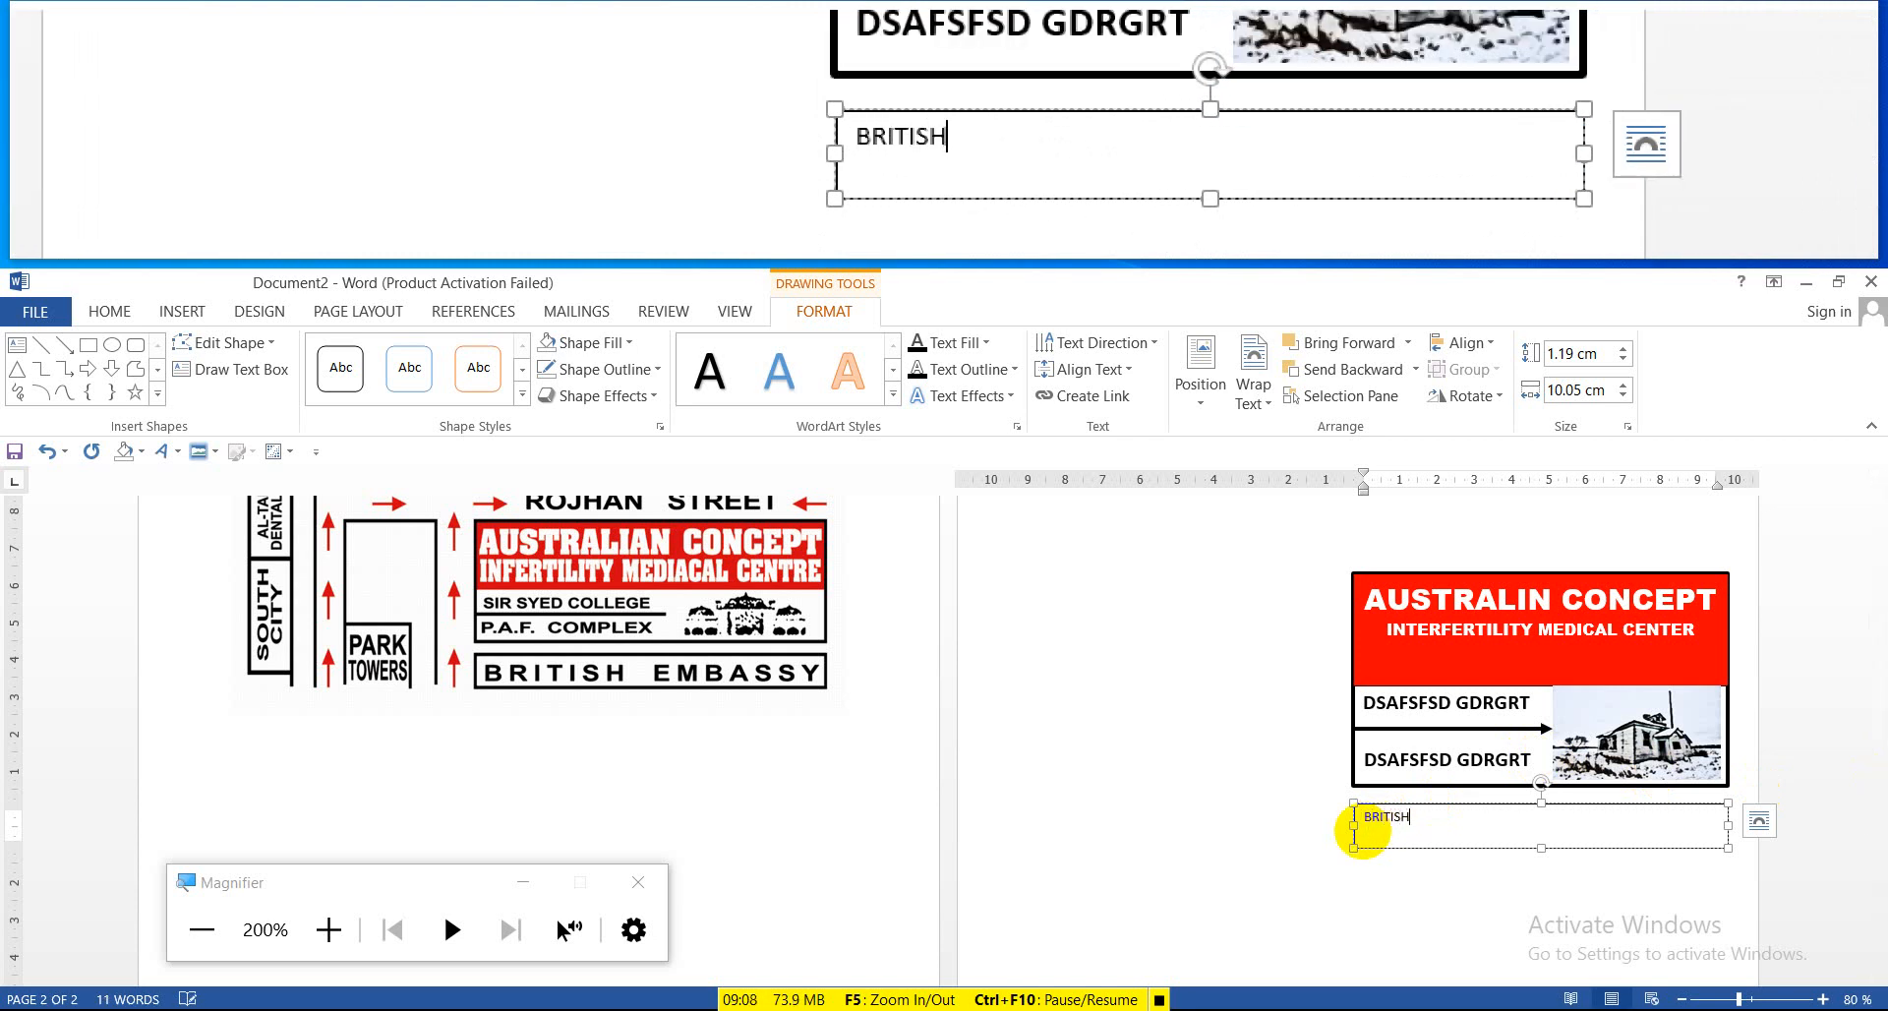
pyautogui.write('E')
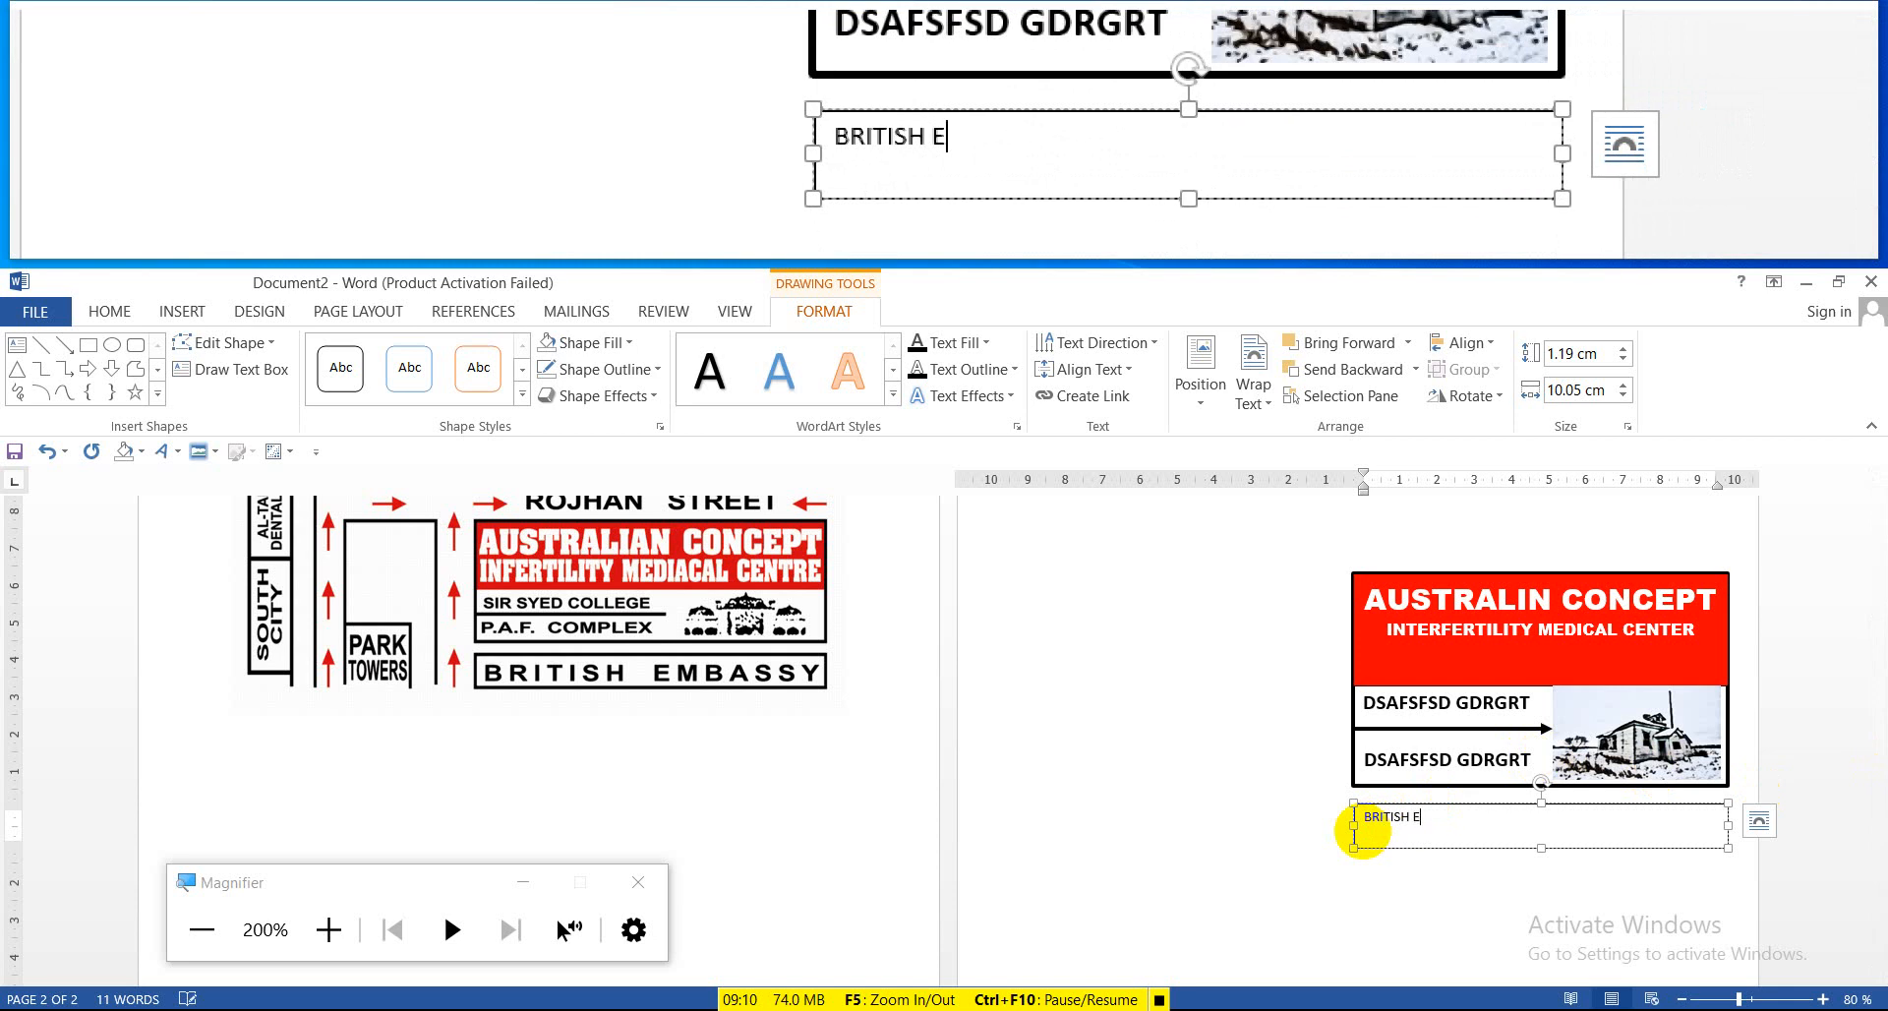
pyautogui.write('MBA')
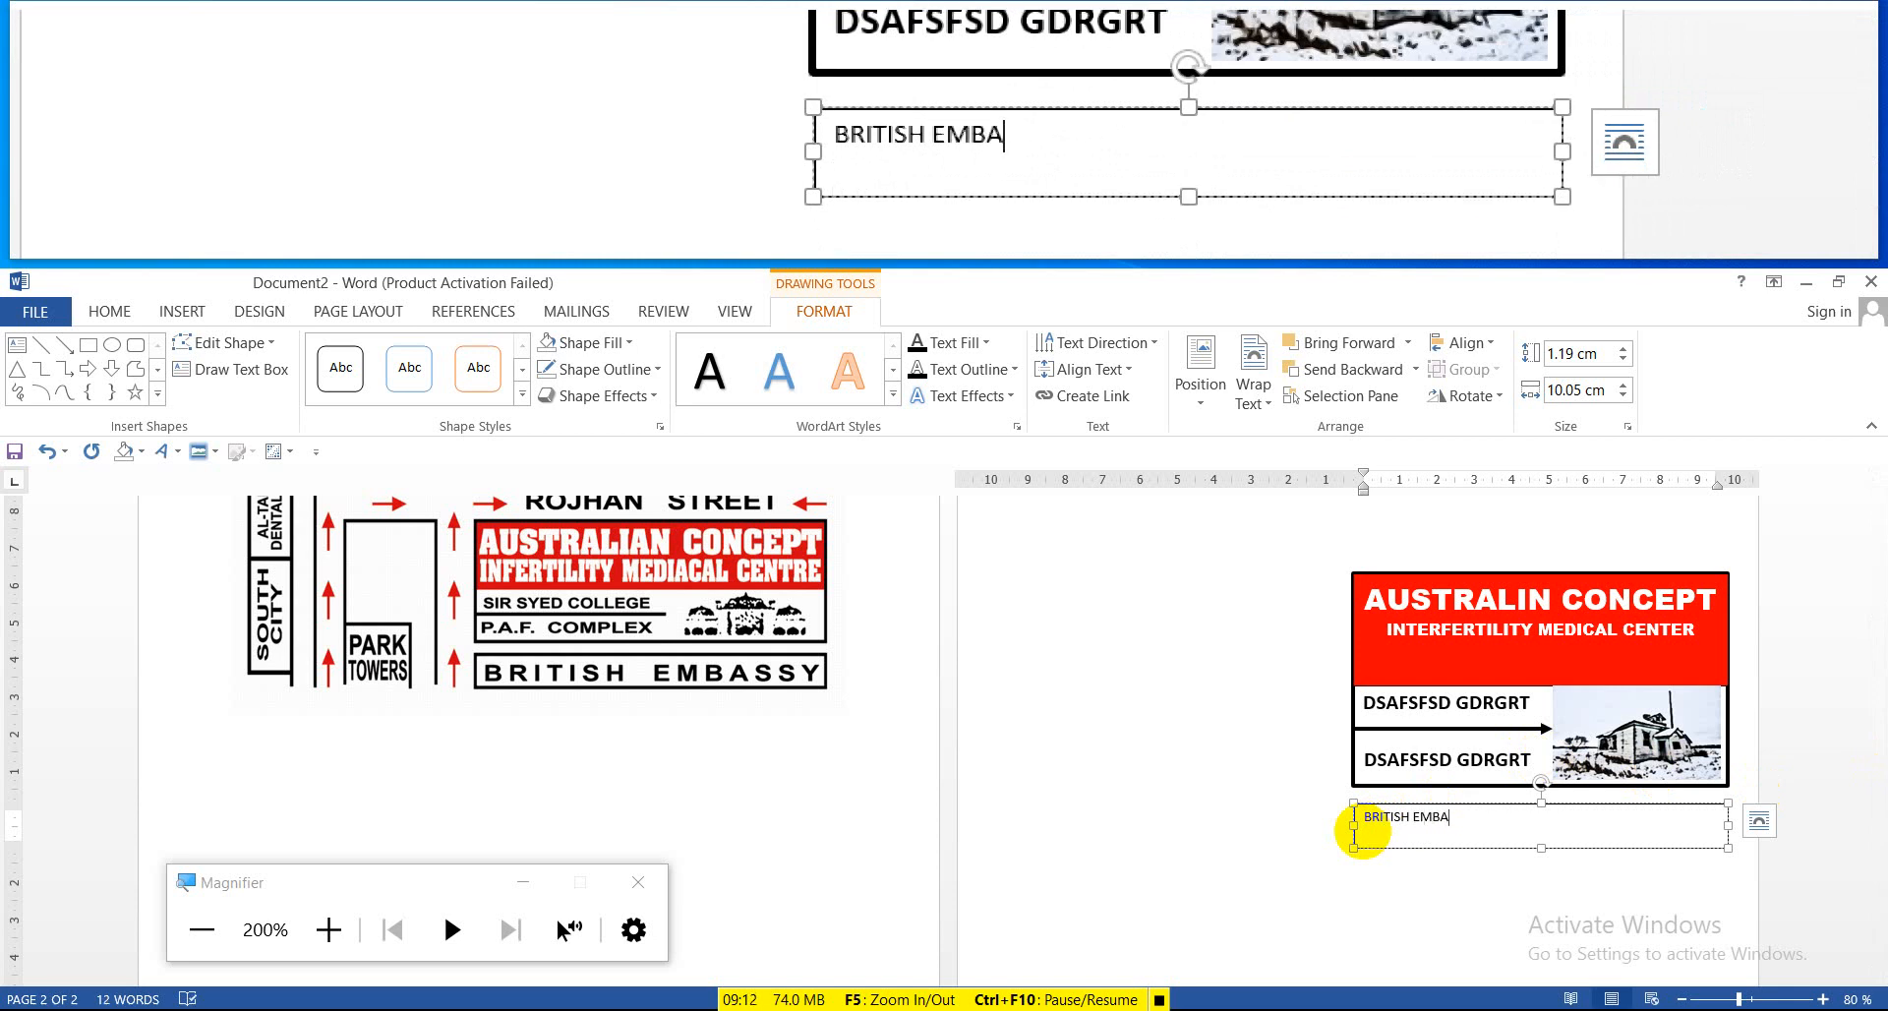
pyautogui.write('SSY')
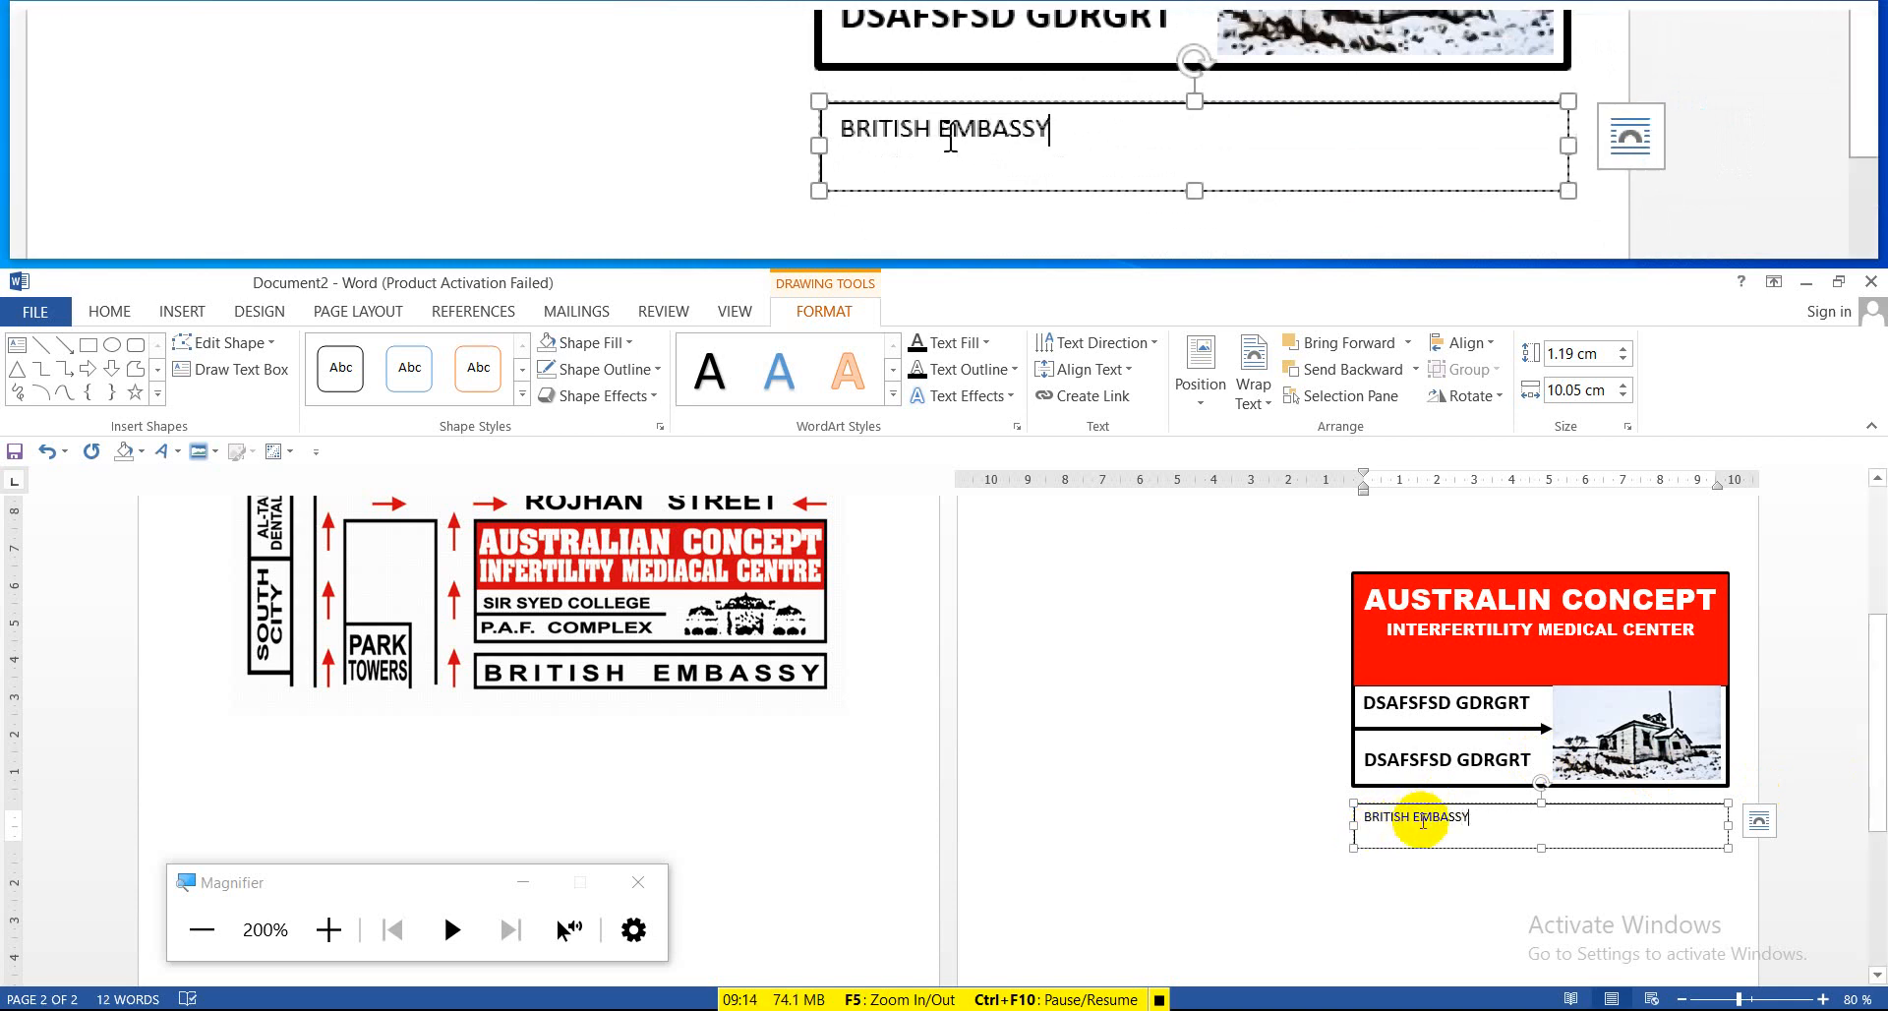
# Enlarge the BRITISH EMBASSY text to 18 pt
pyautogui.moveTo(1475, 816); pyautogui.dragTo(1271, 802)
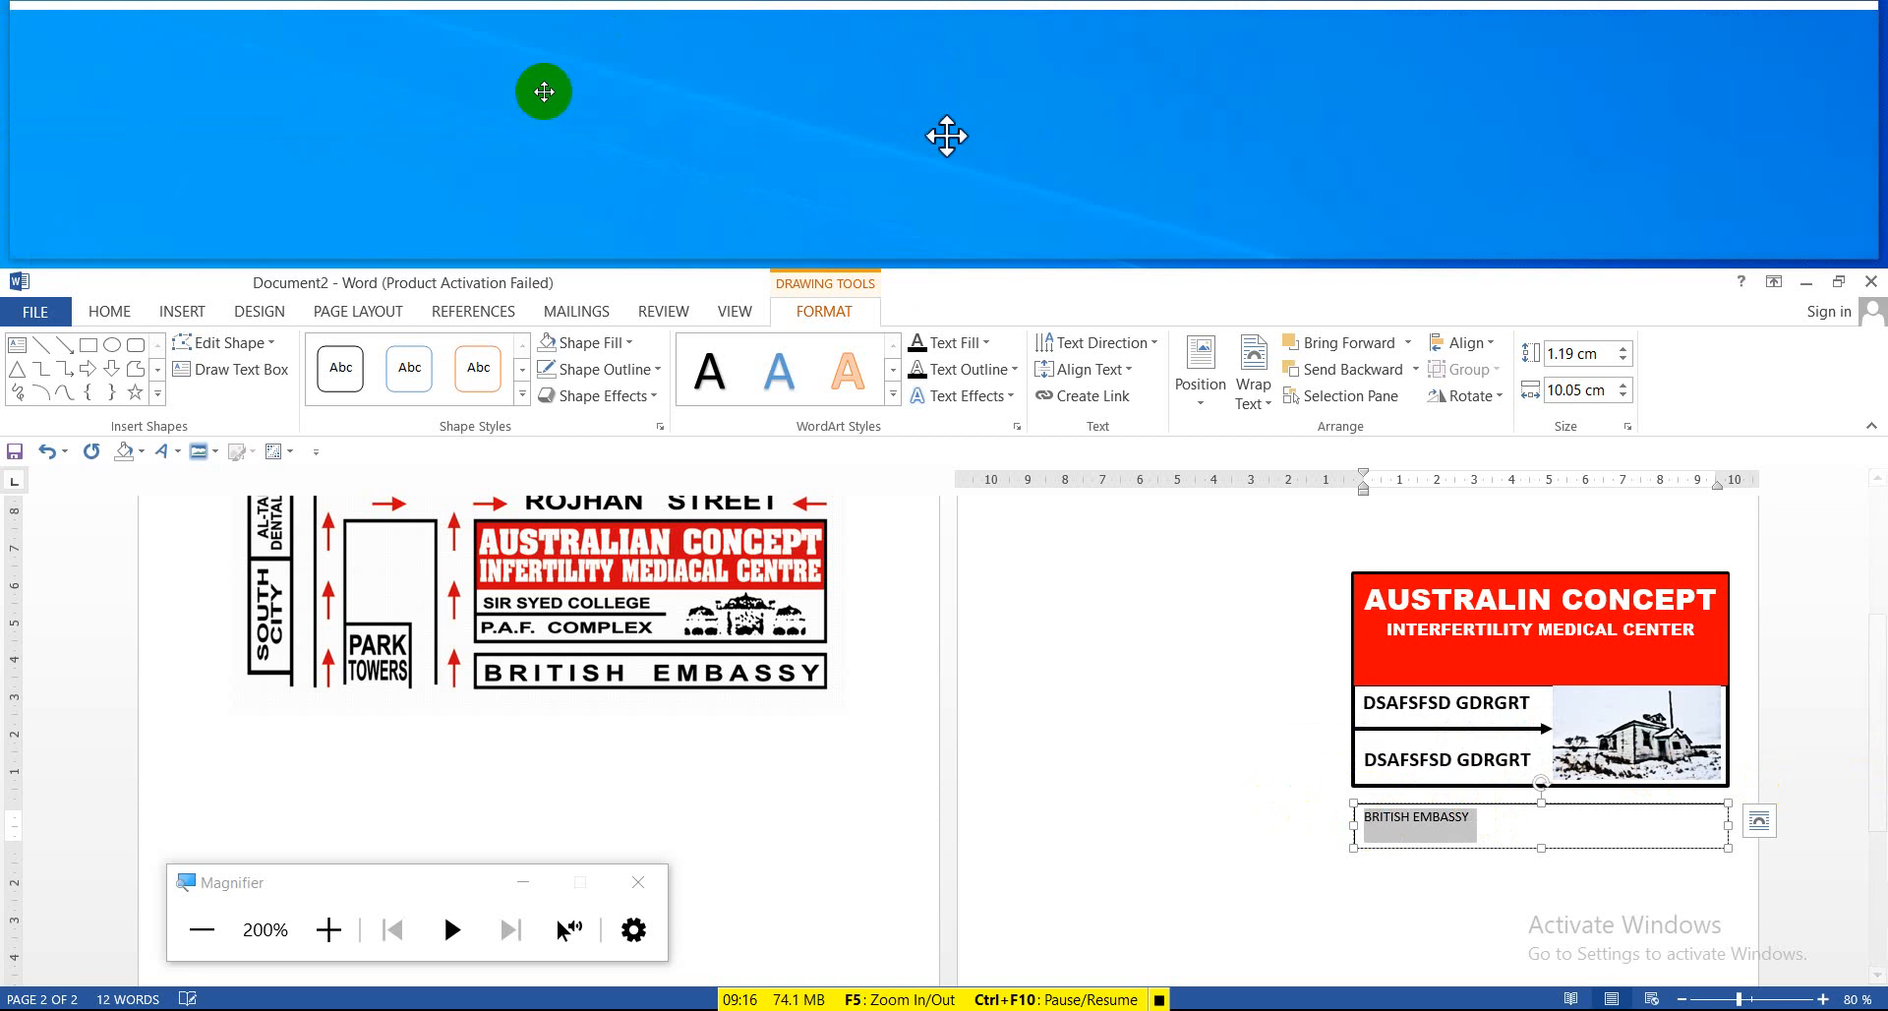
pyautogui.click(109, 310)
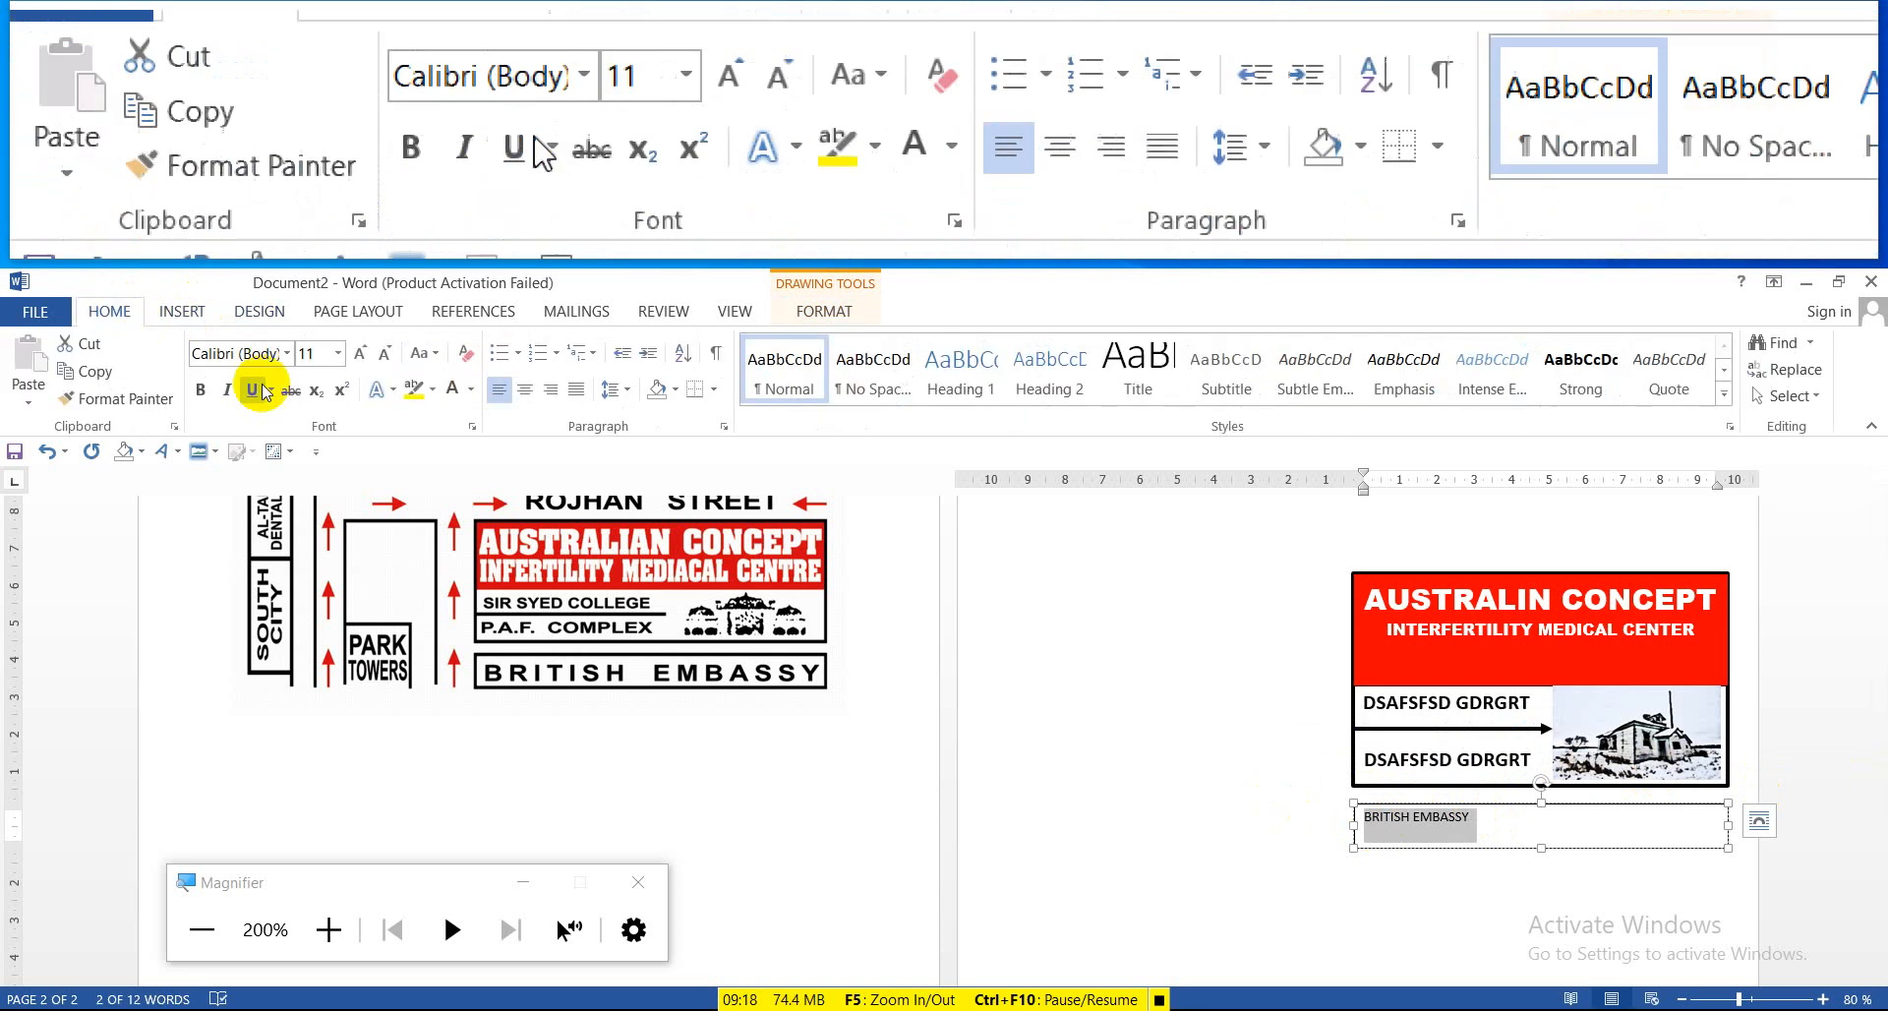
pyautogui.click(361, 354)
pyautogui.click(362, 354)
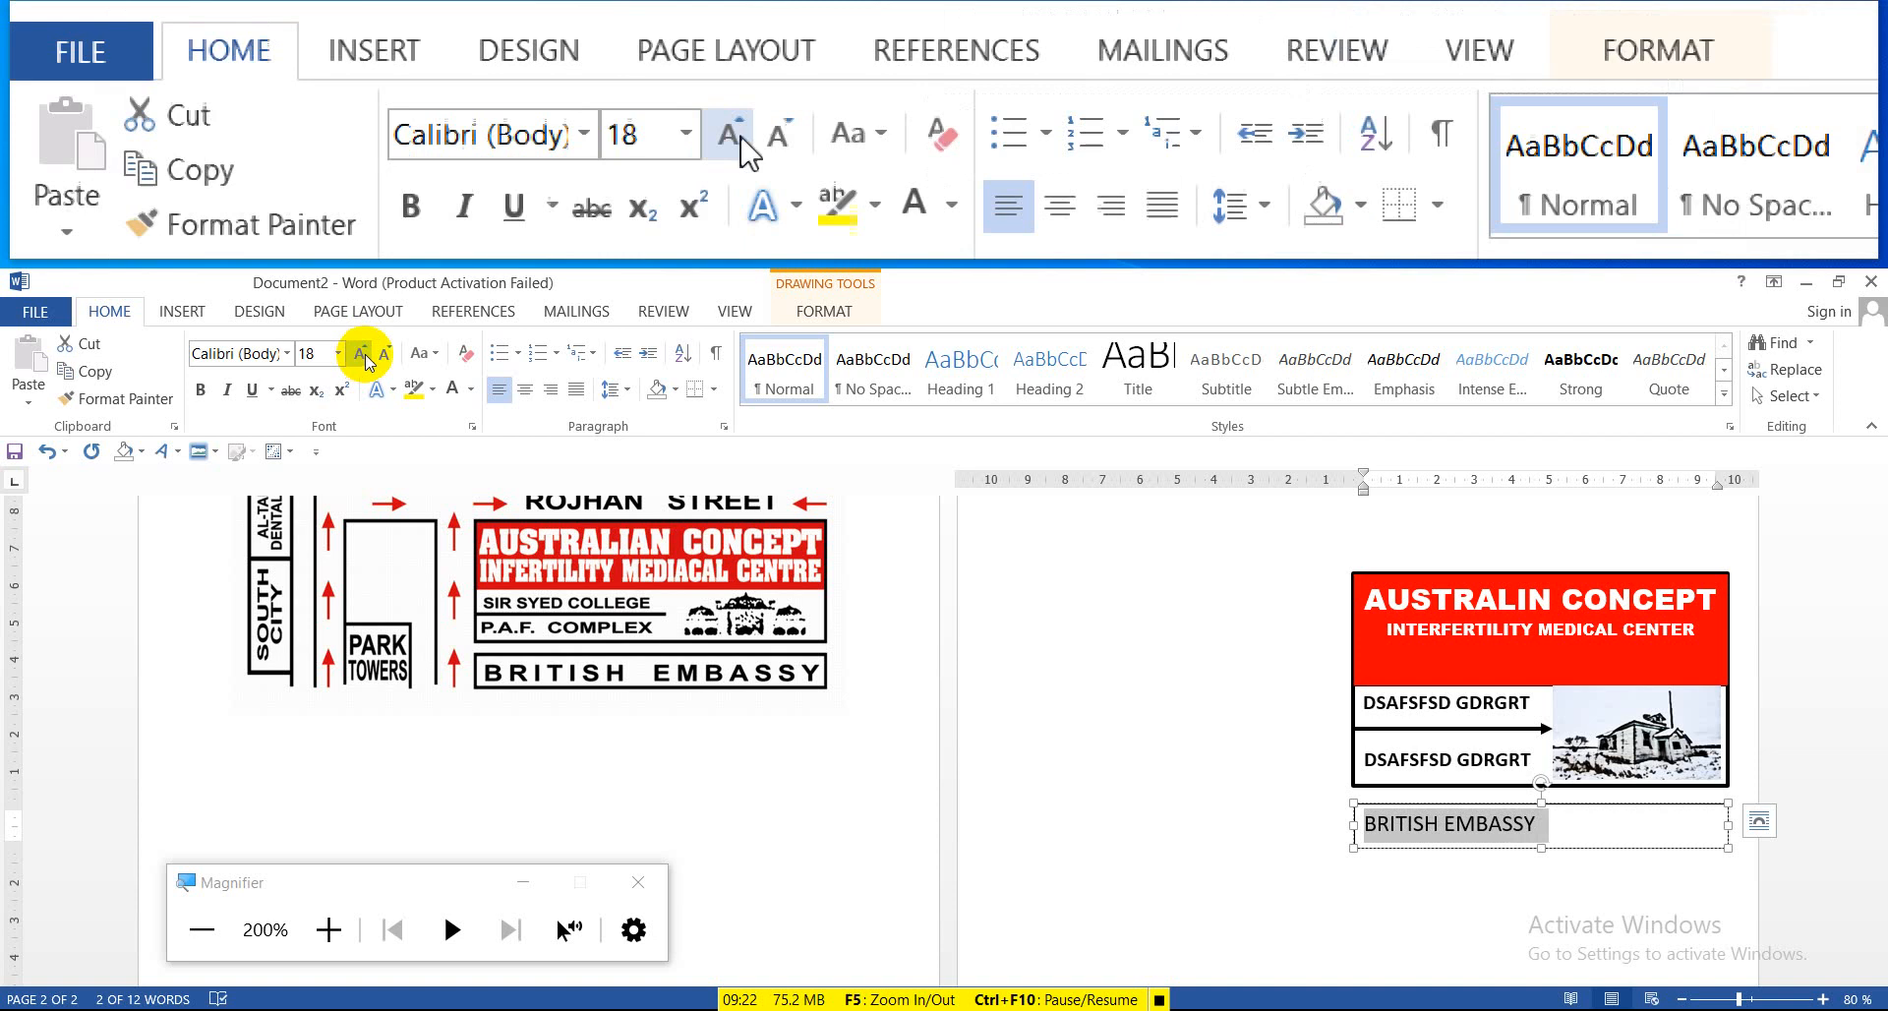
# Centre the BRITISH EMBASSY text in its box, enlarge it to 28 pt and make it bold
pyautogui.click(529, 392)
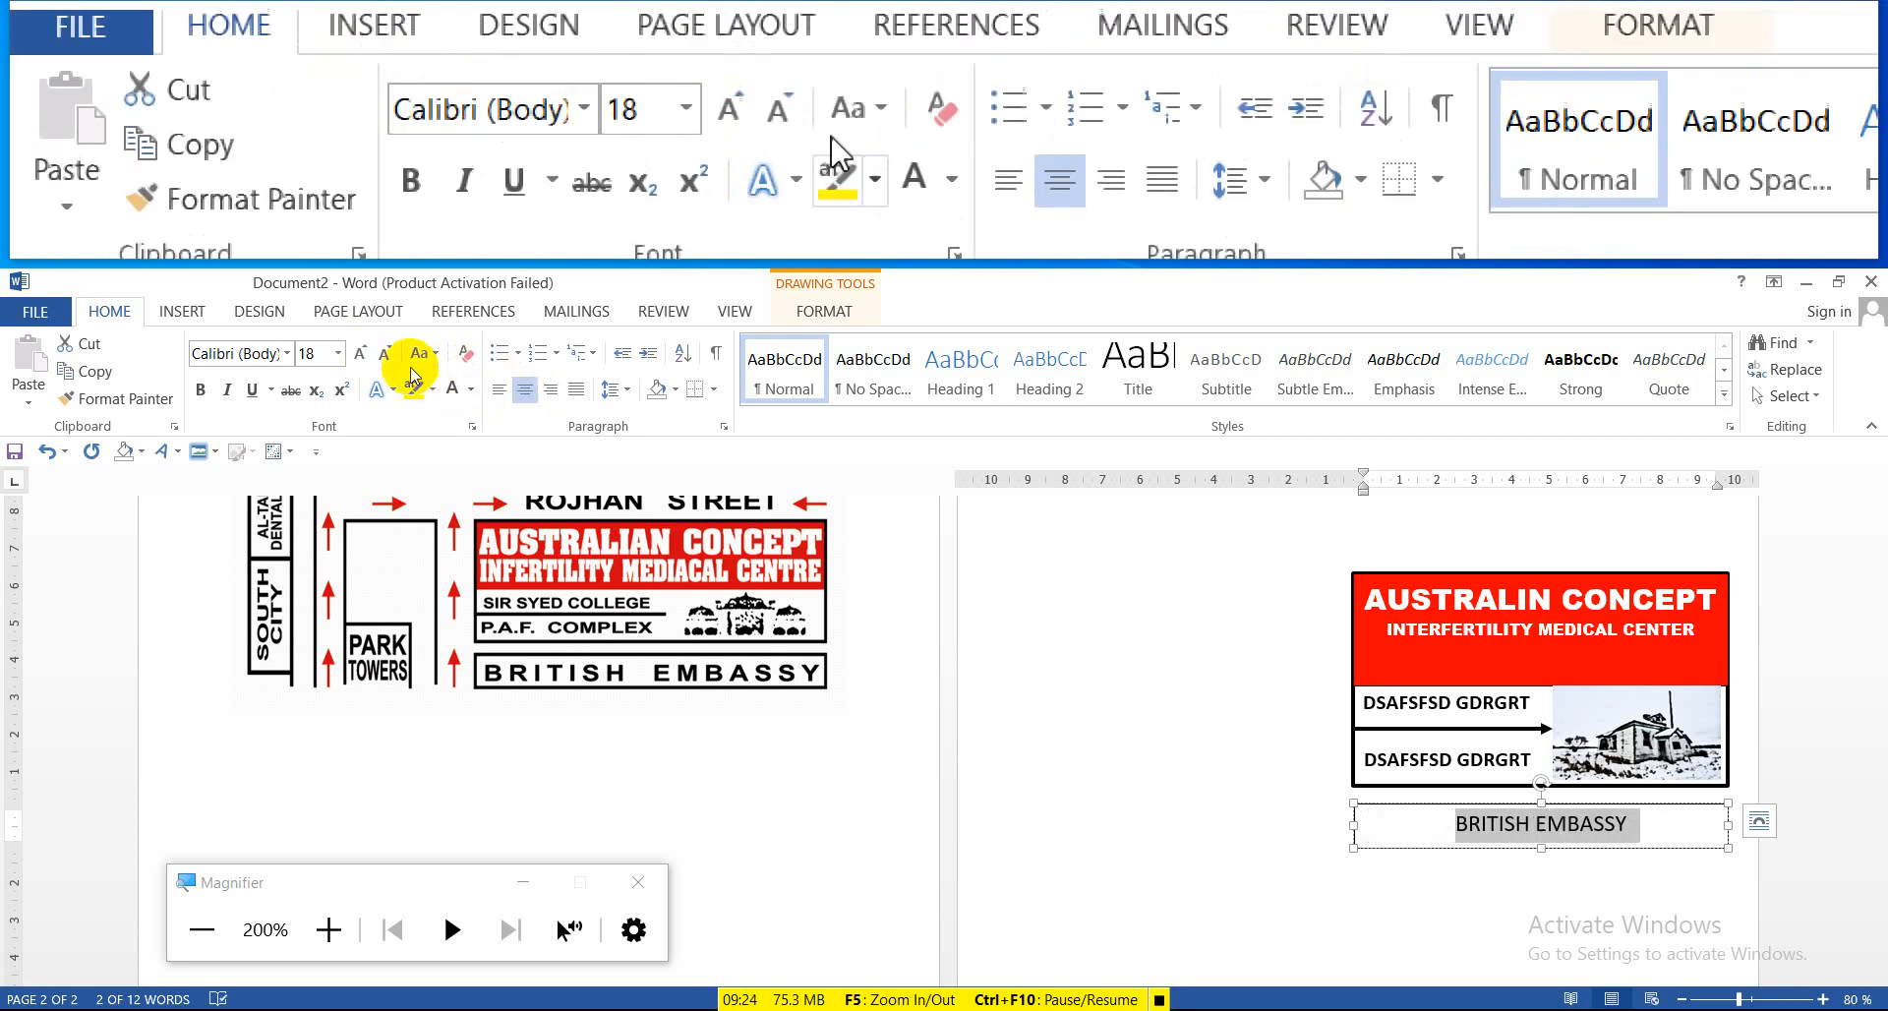
pyautogui.click(362, 354)
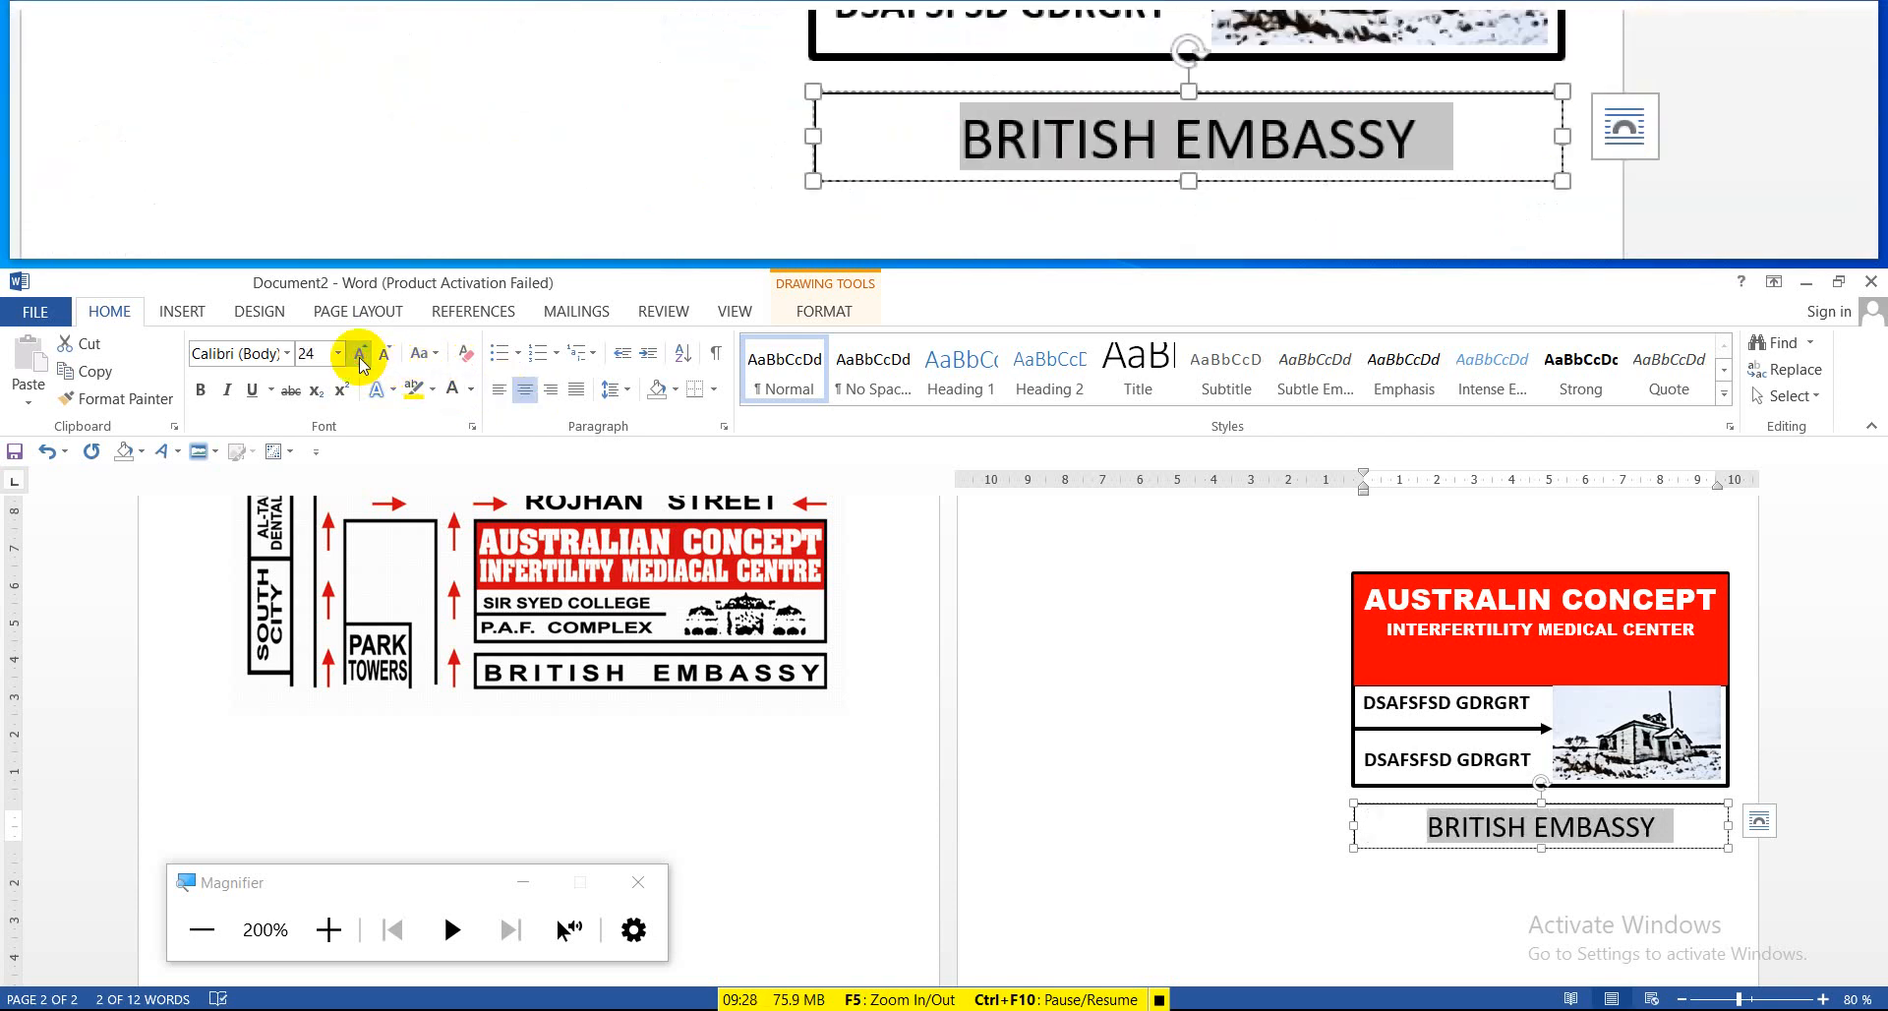
pyautogui.click(360, 354)
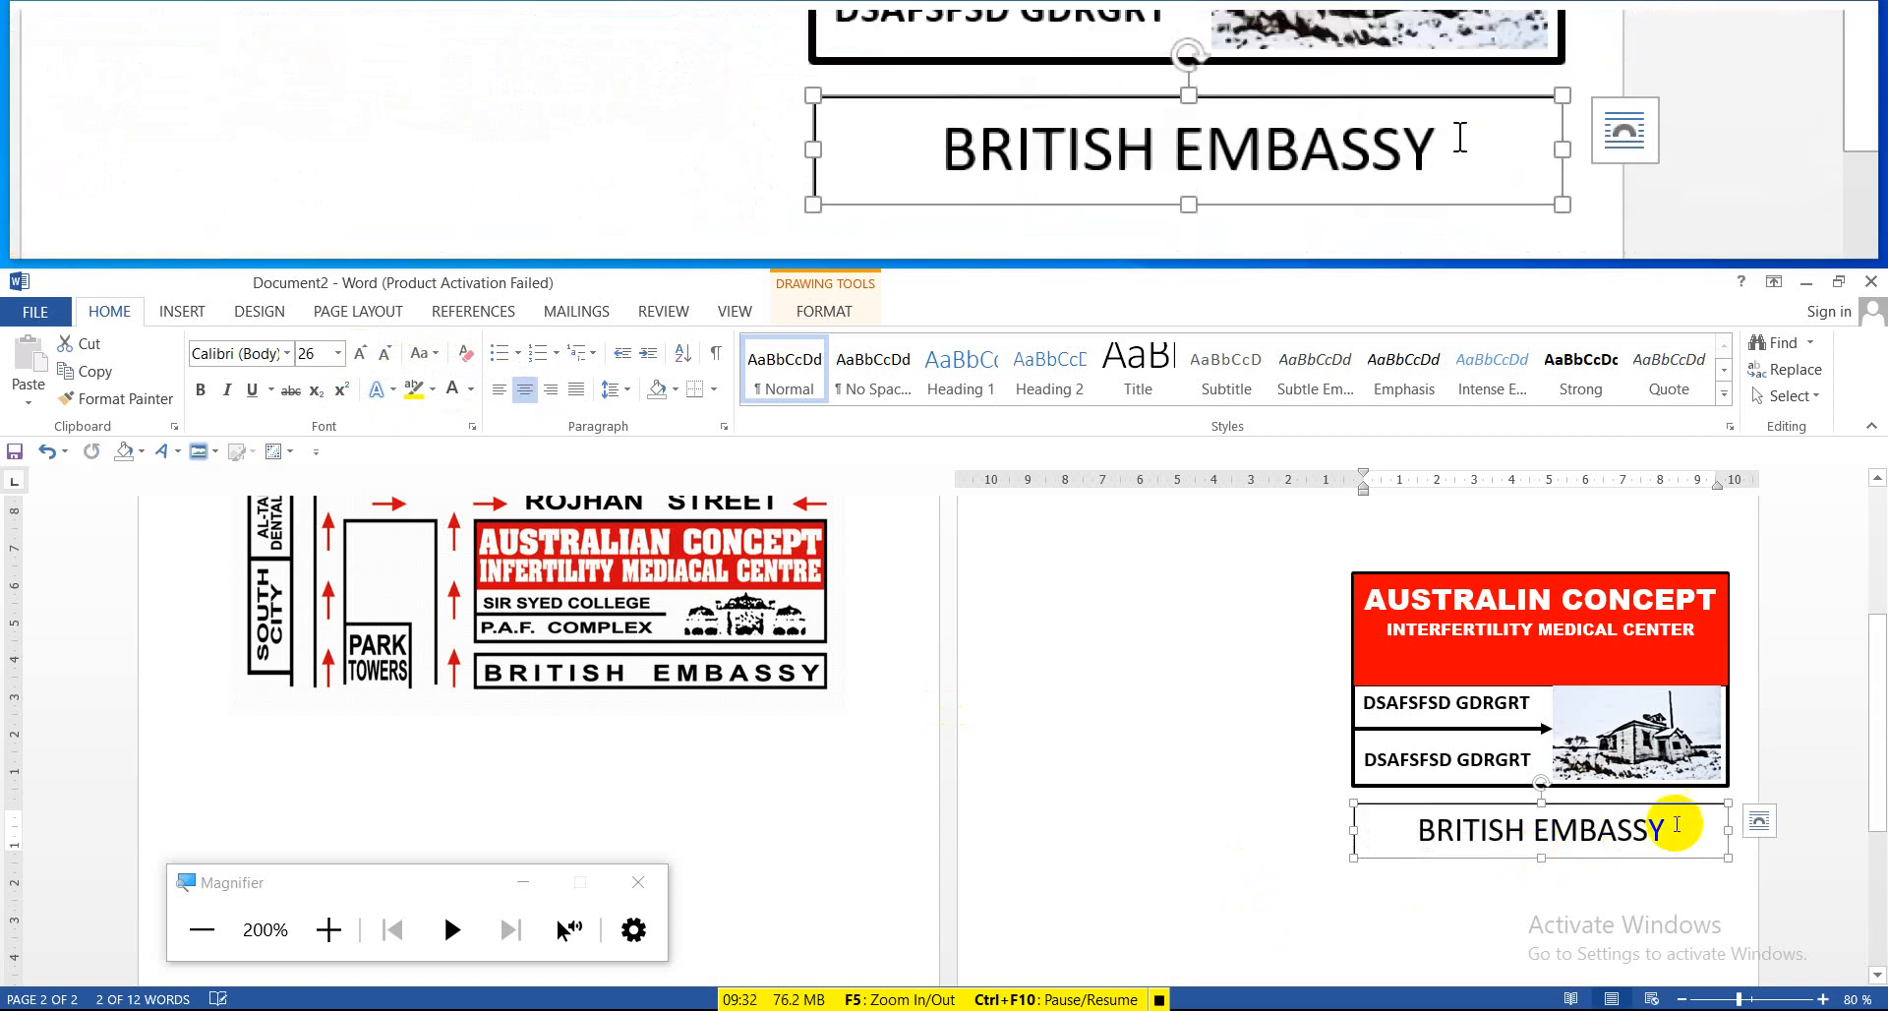
pyautogui.tripleClick(1604, 830)
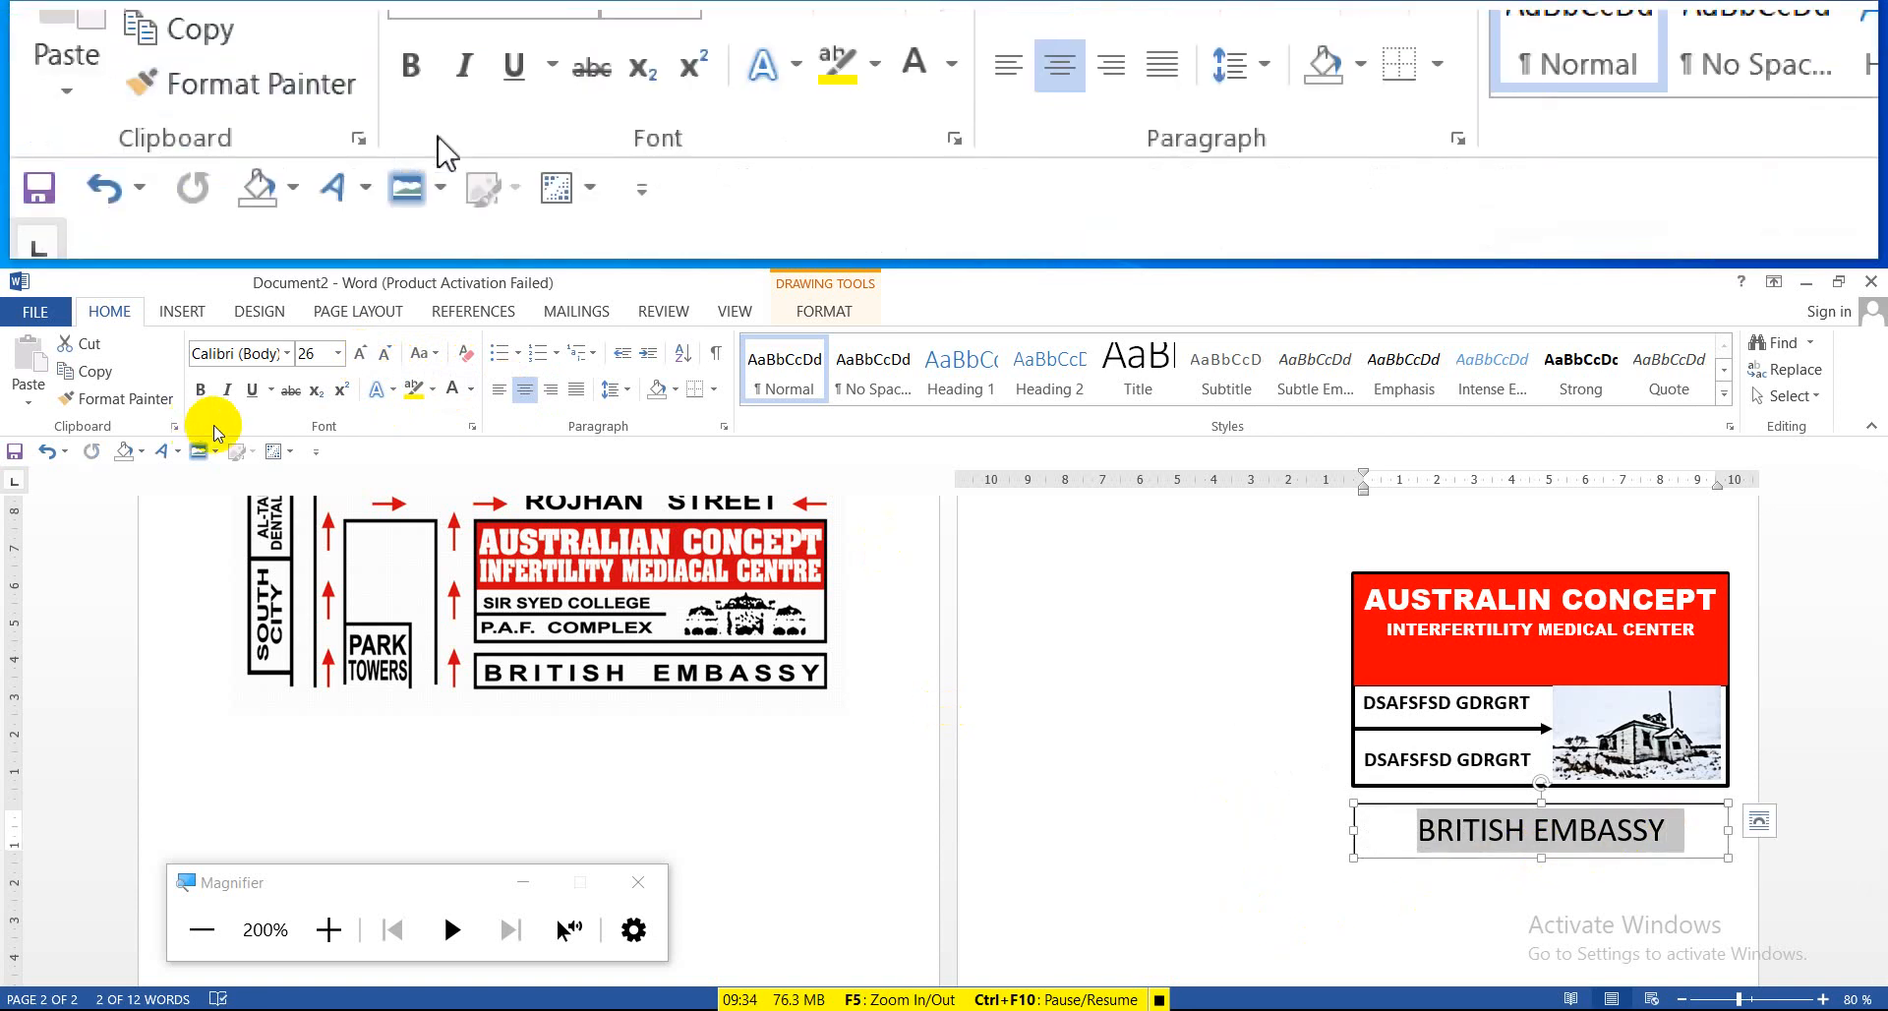
pyautogui.click(358, 353)
pyautogui.click(357, 353)
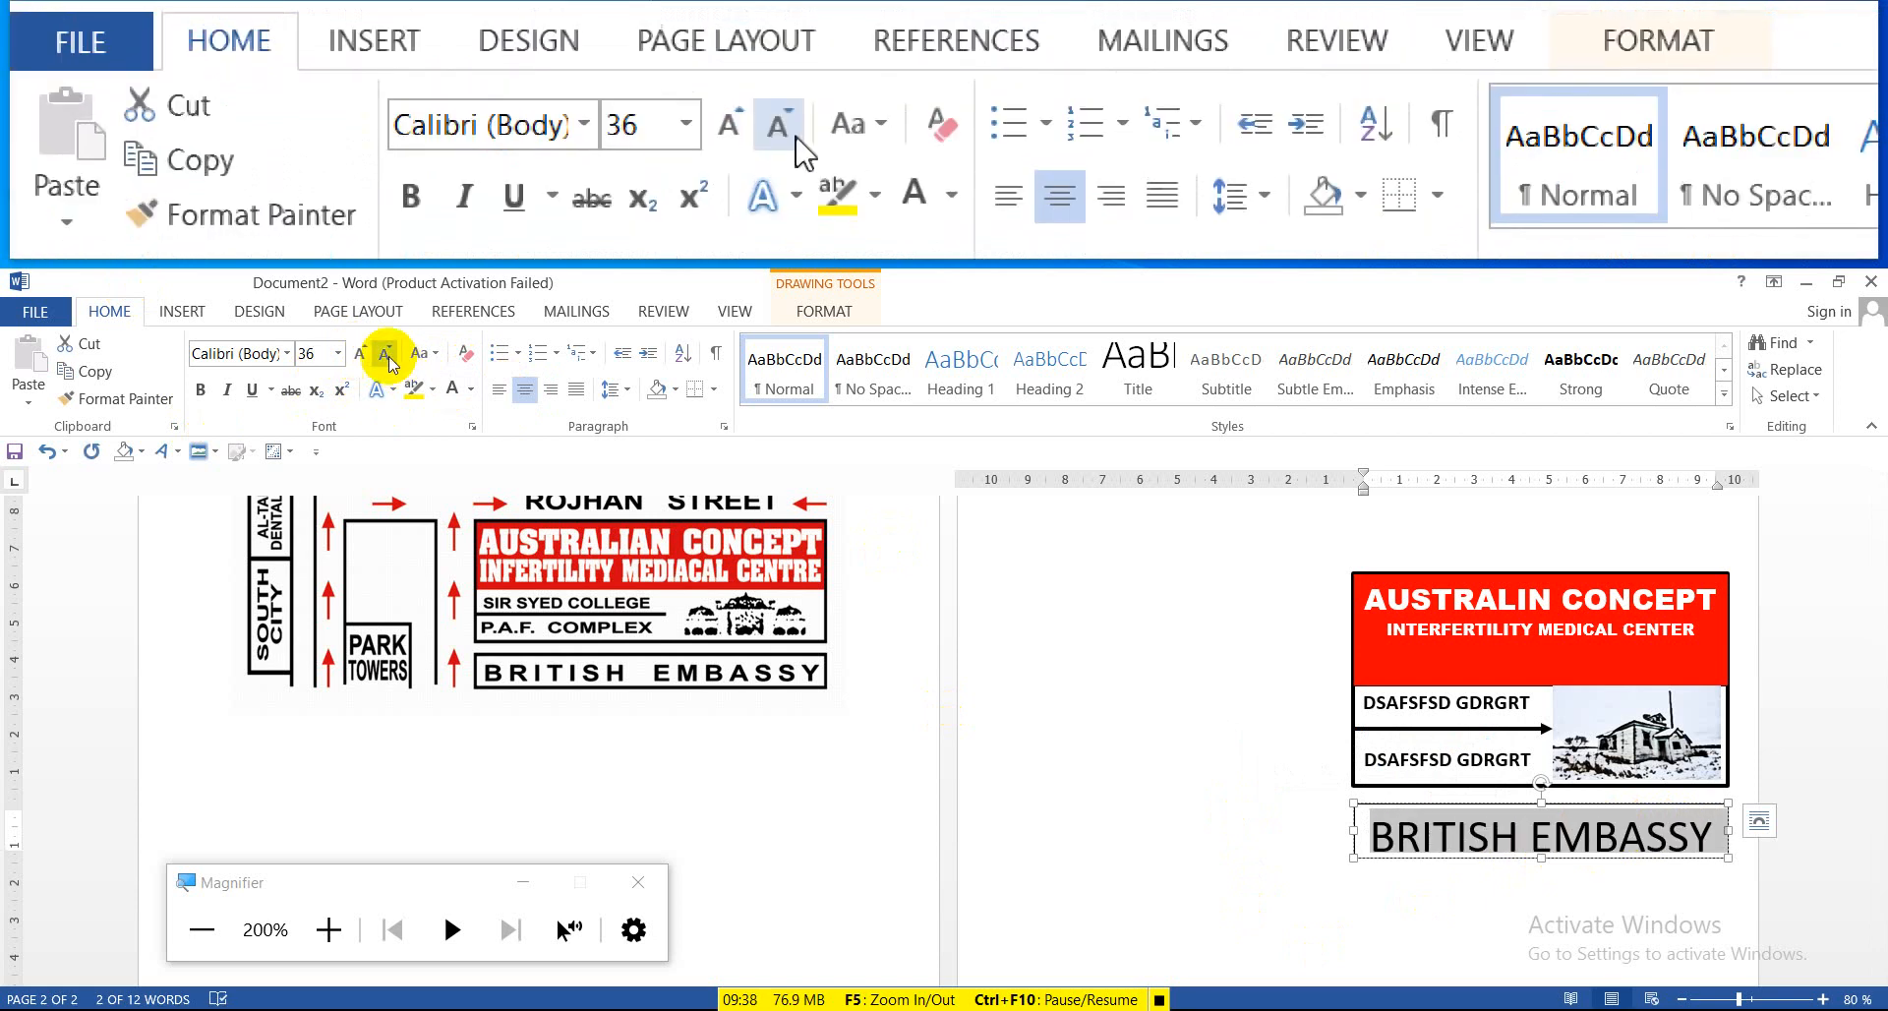
pyautogui.click(387, 356)
pyautogui.click(200, 388)
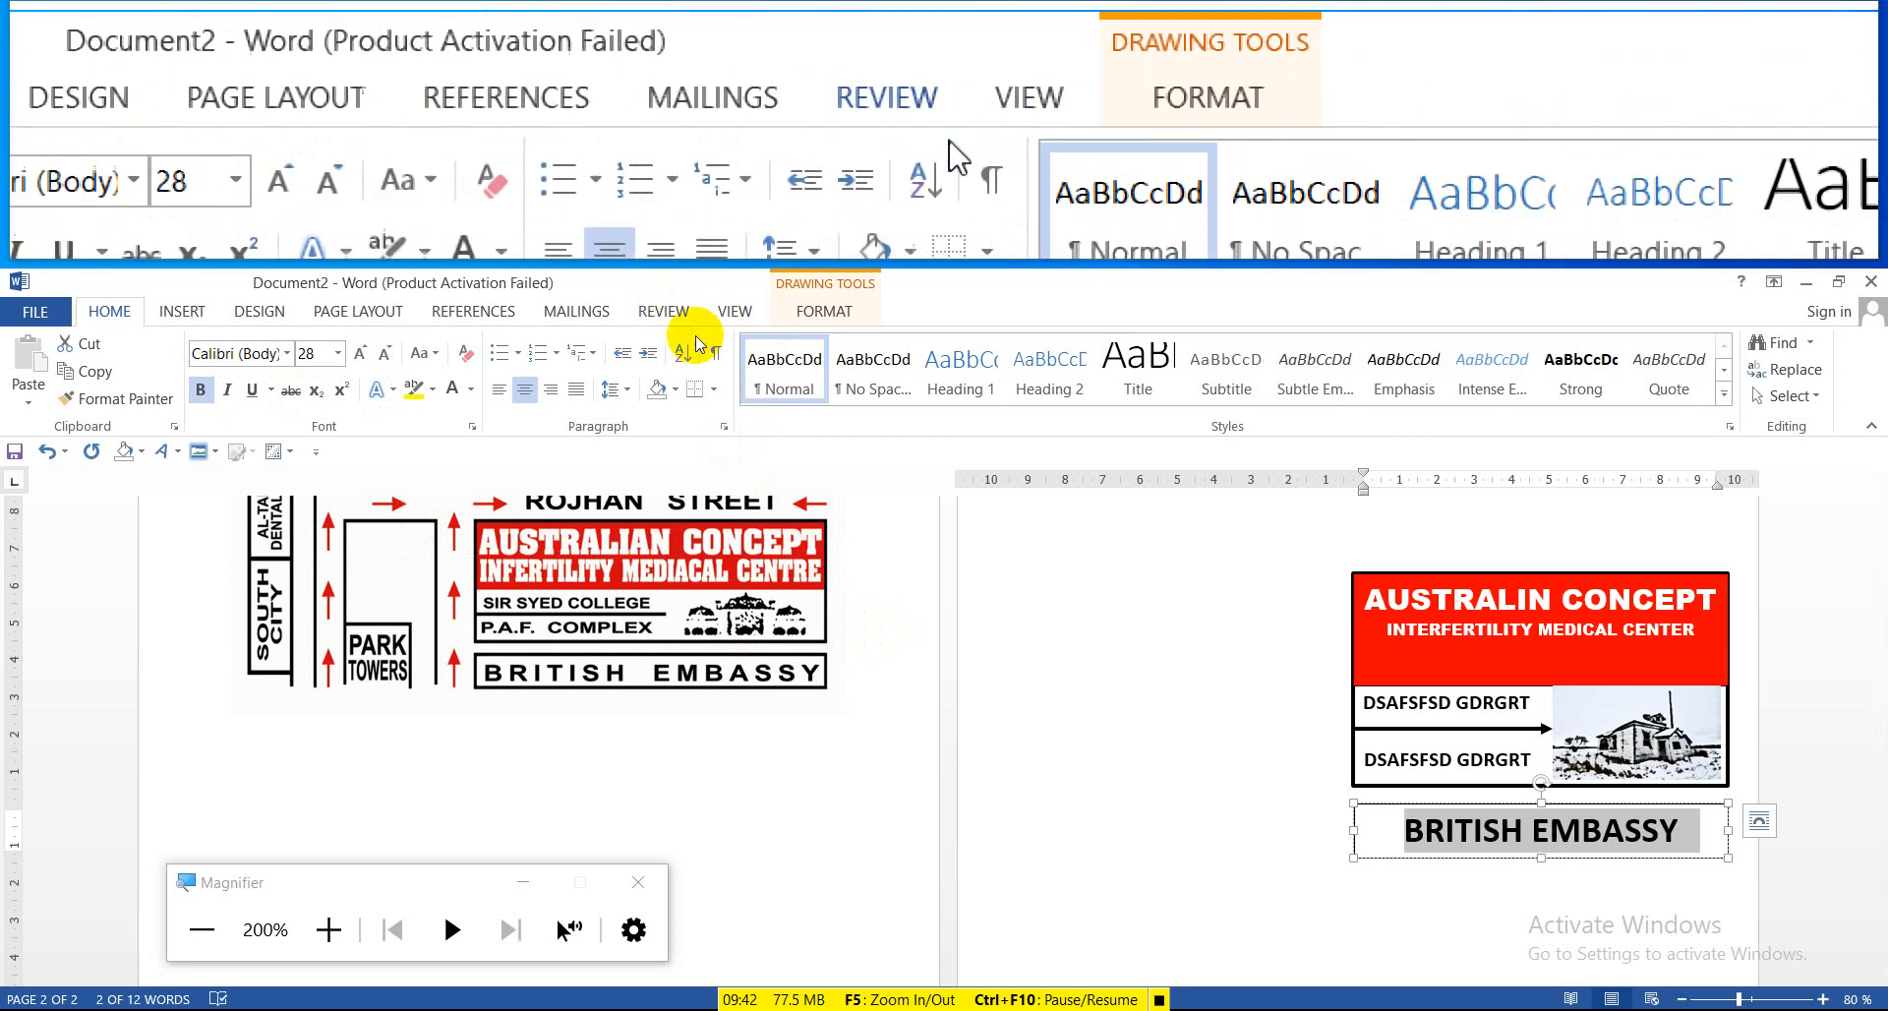
# Set the outline weight of the BRITISH EMBASSY text box to 2¼ pt
pyautogui.click(808, 319)
pyautogui.click(603, 369)
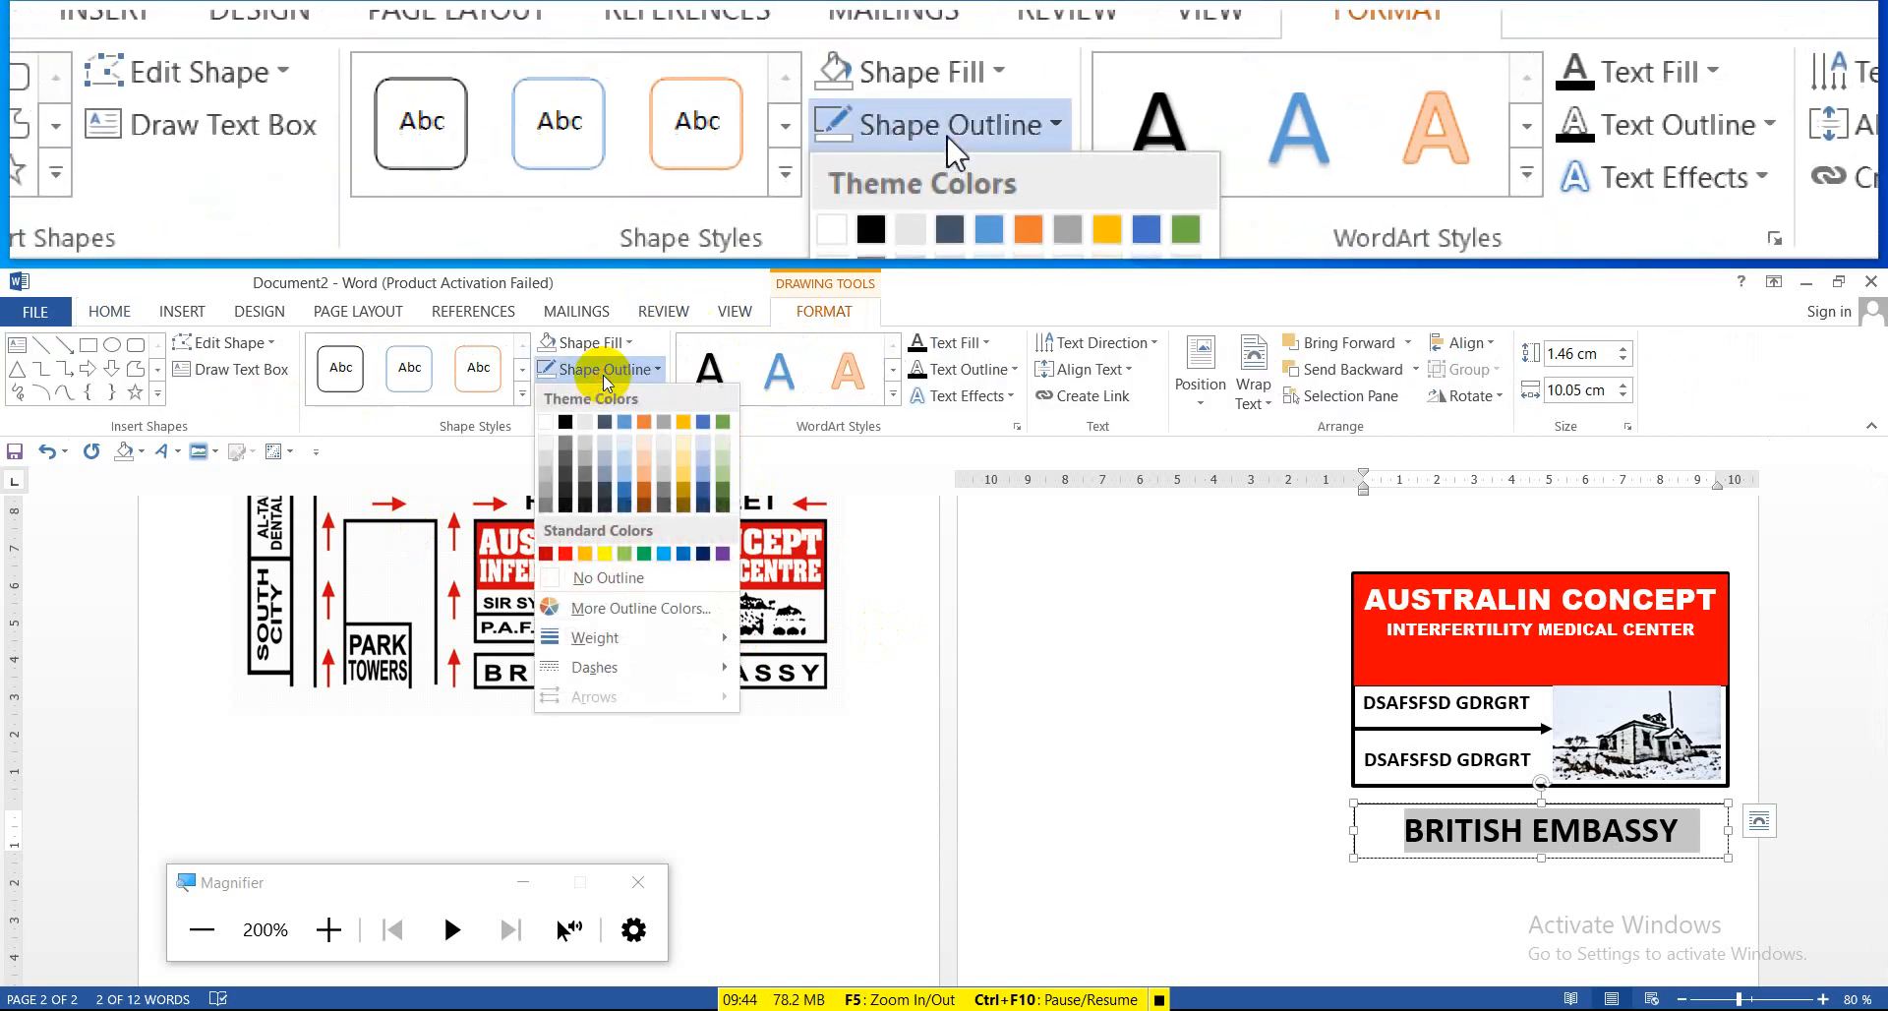
pyautogui.moveTo(698, 641)
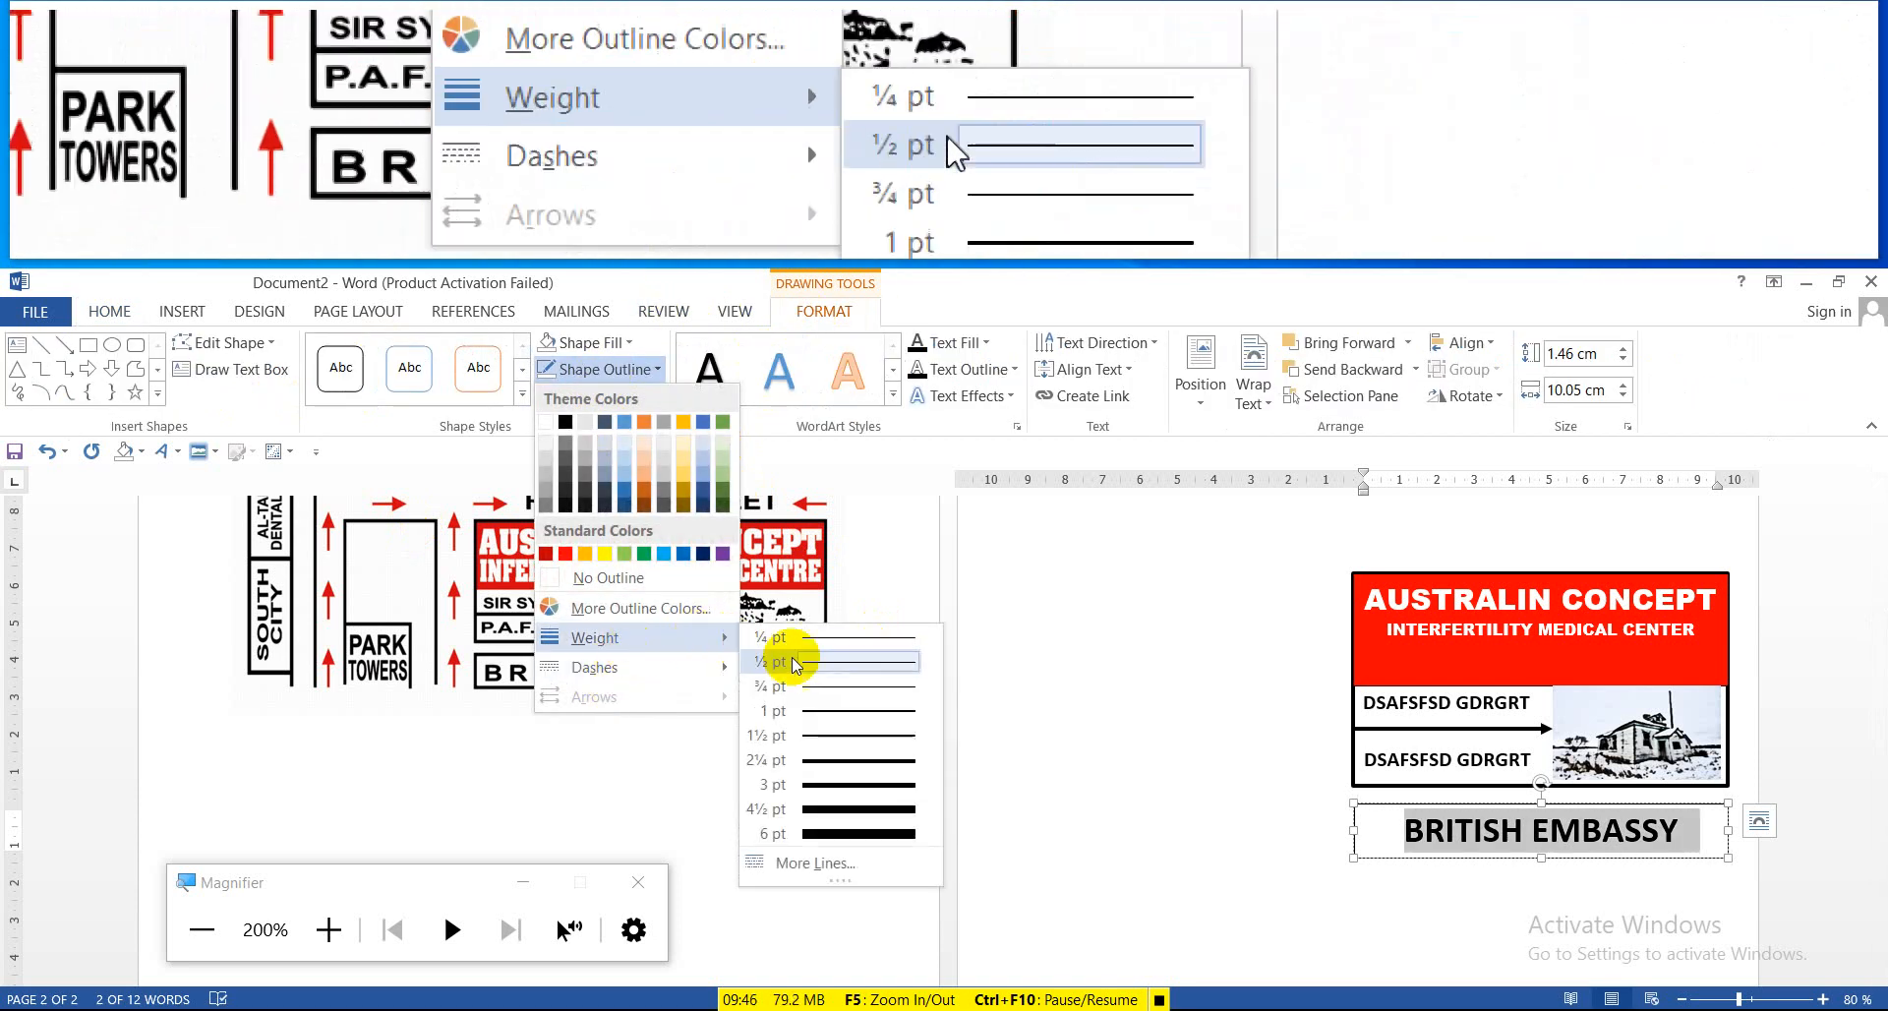
pyautogui.click(808, 760)
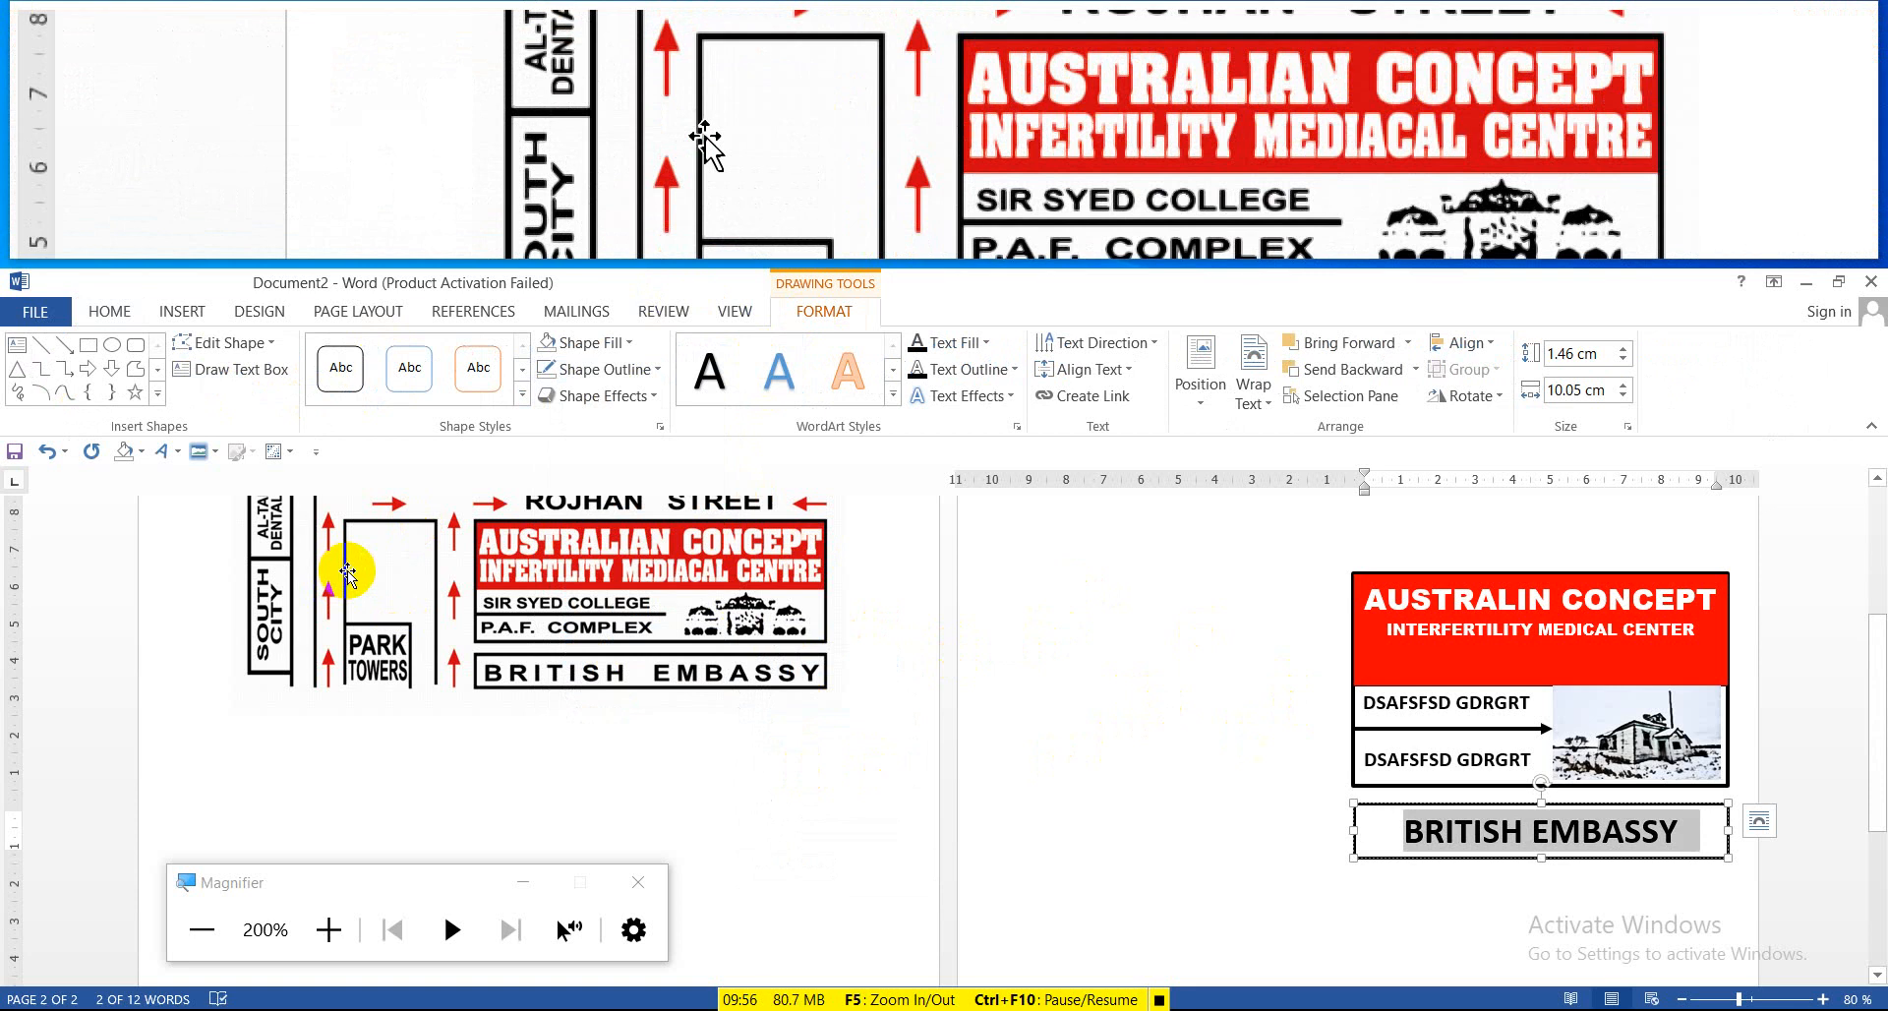
# Draw a vertical line about 7.3 cm long to the left of the red-topped box and give it a black 3 pt outline
pyautogui.click(40, 345)
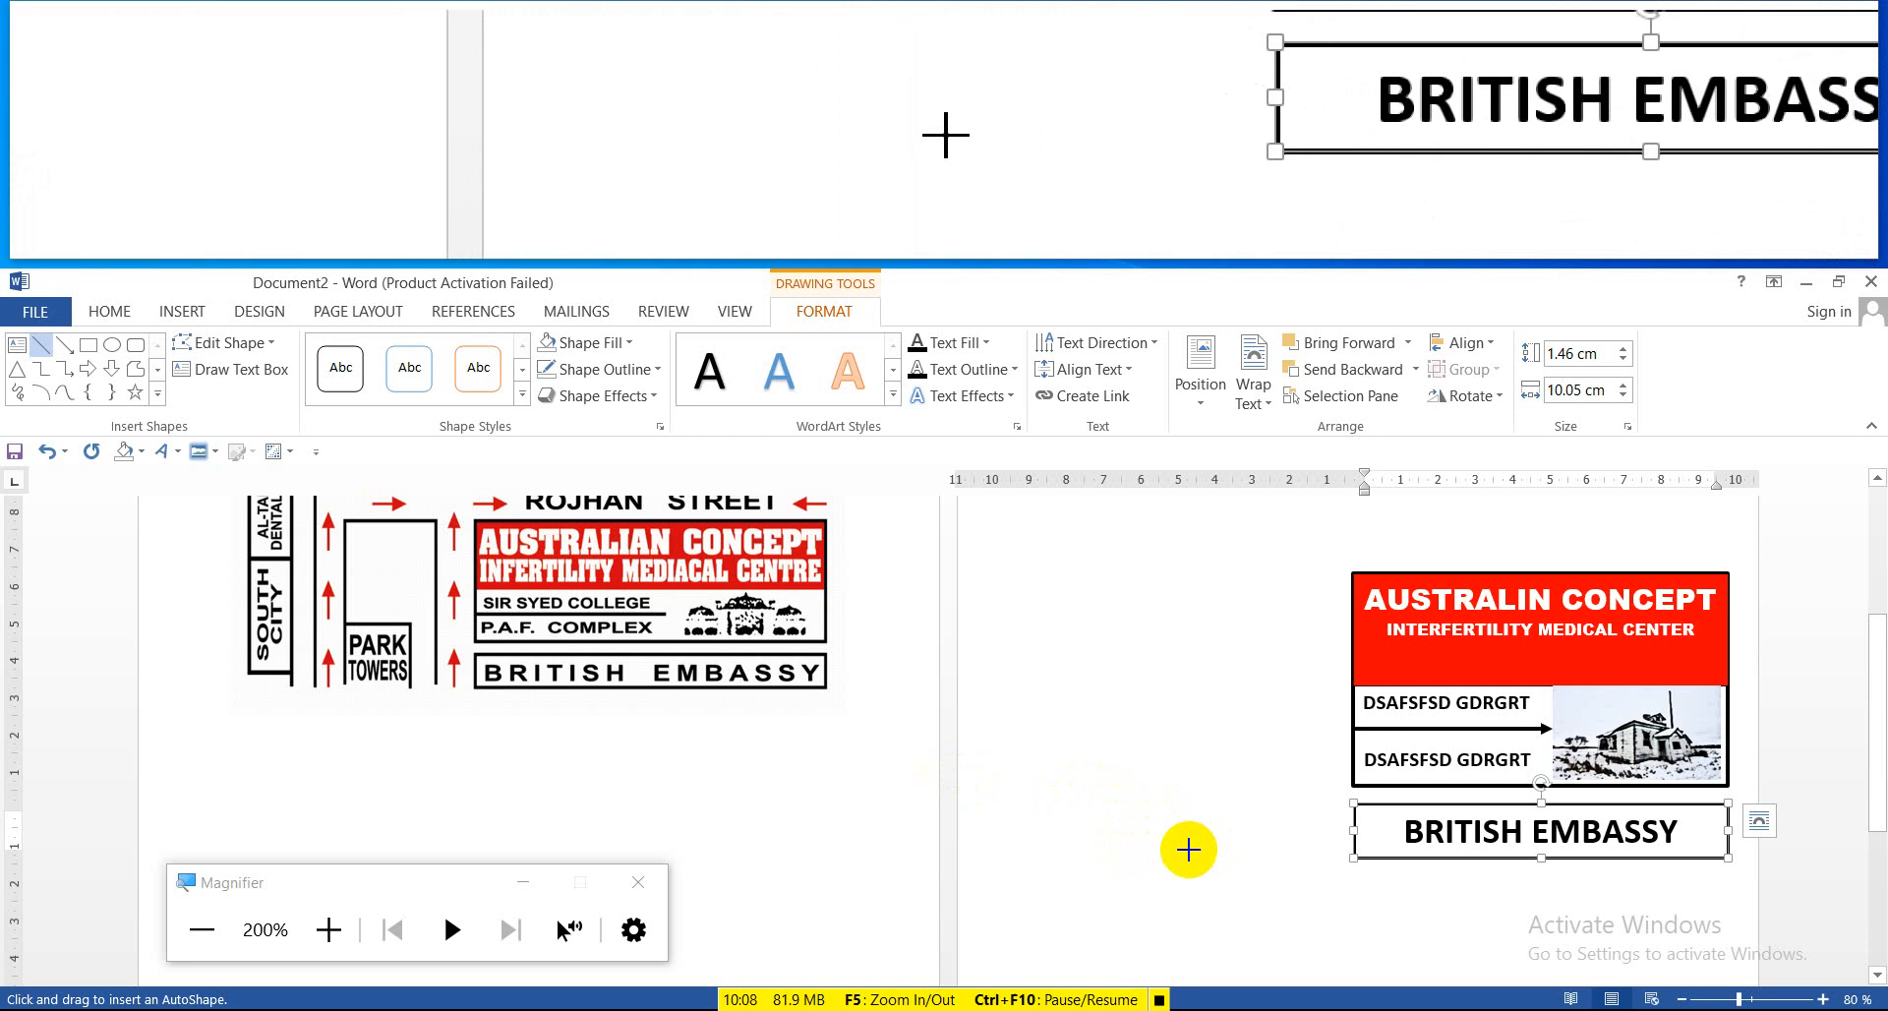
pyautogui.moveTo(1188, 849); pyautogui.dragTo(1179, 581)
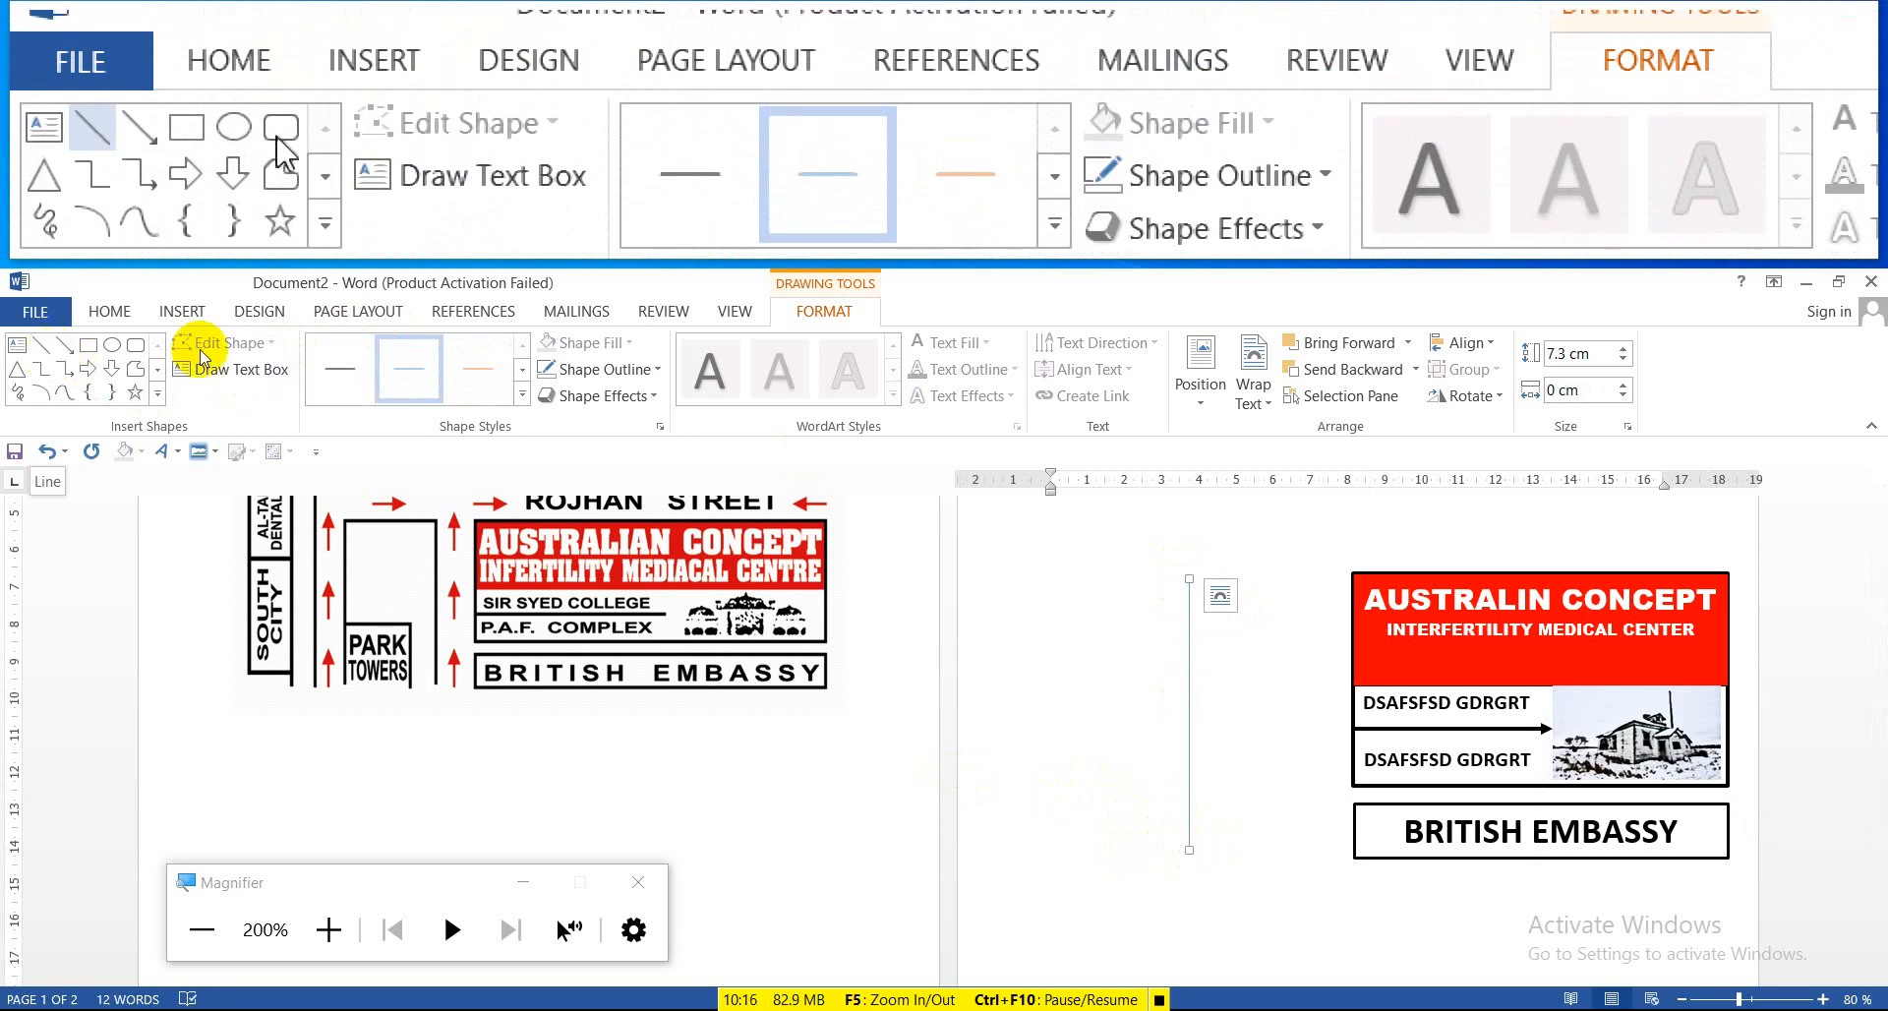
pyautogui.click(600, 369)
pyautogui.click(561, 424)
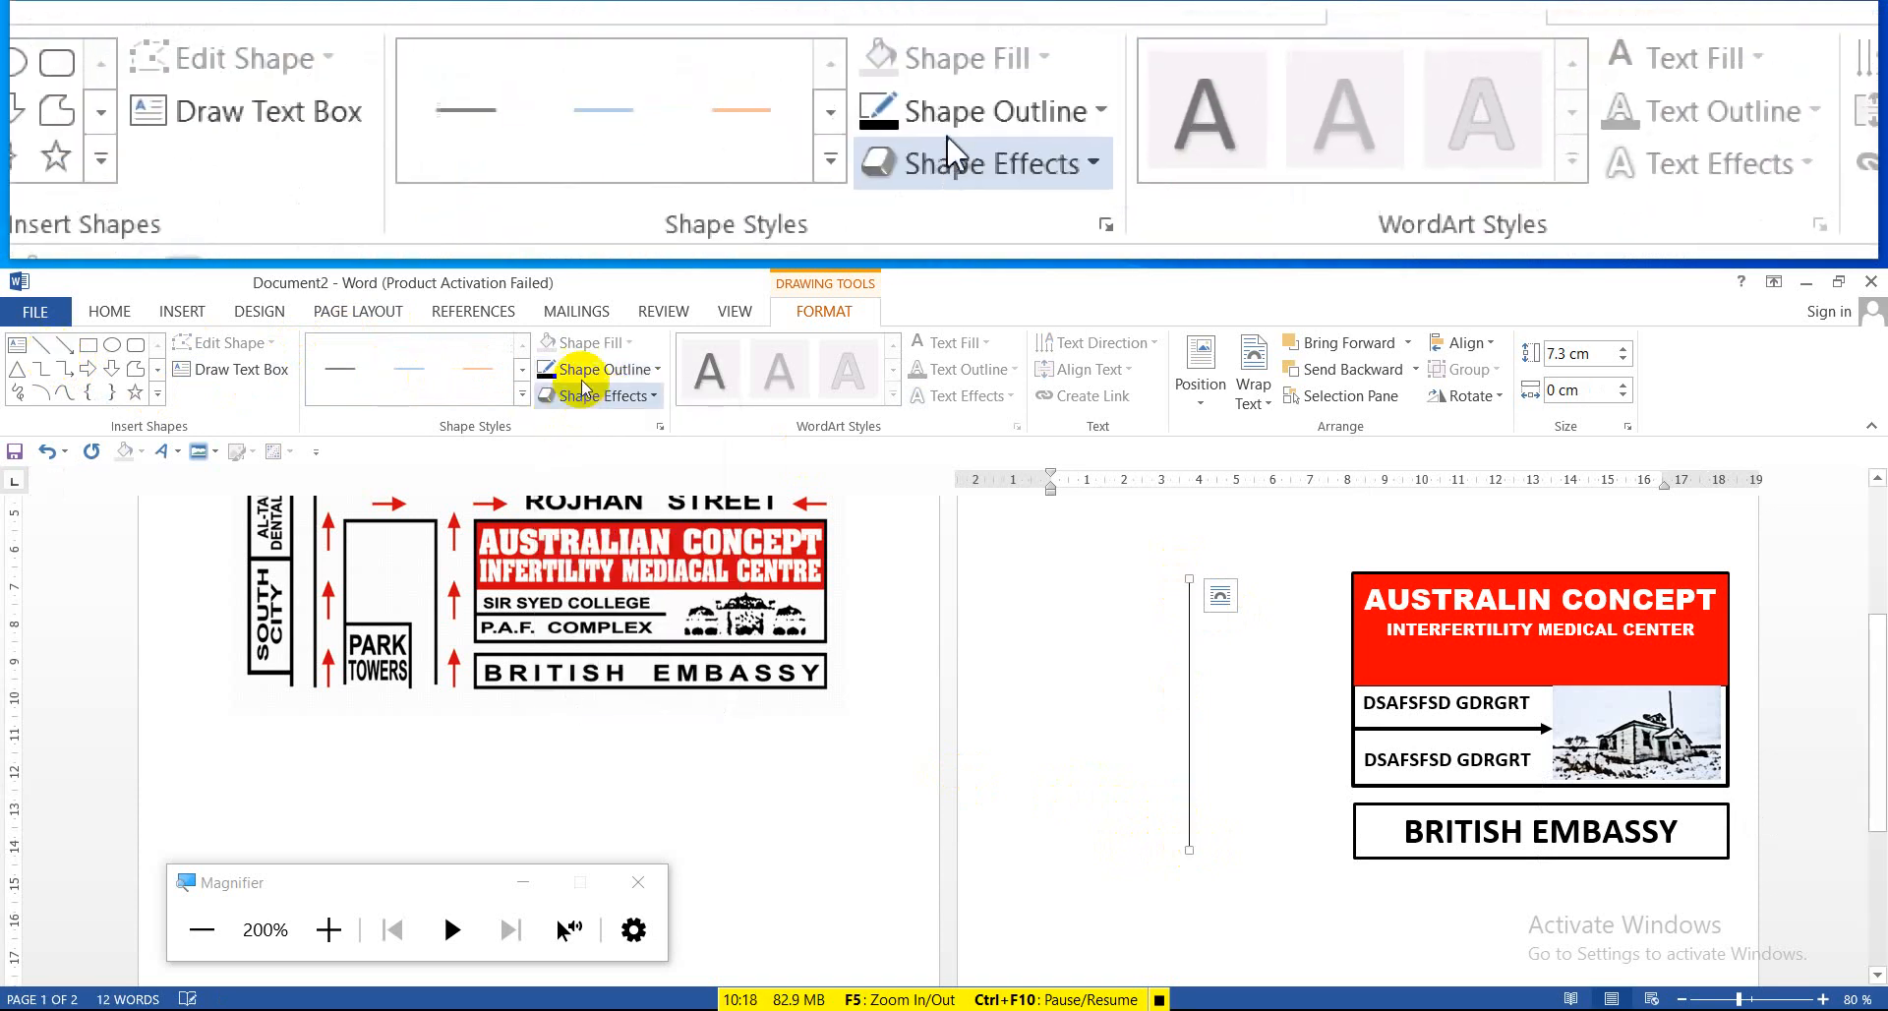
pyautogui.click(600, 369)
pyautogui.moveTo(704, 651)
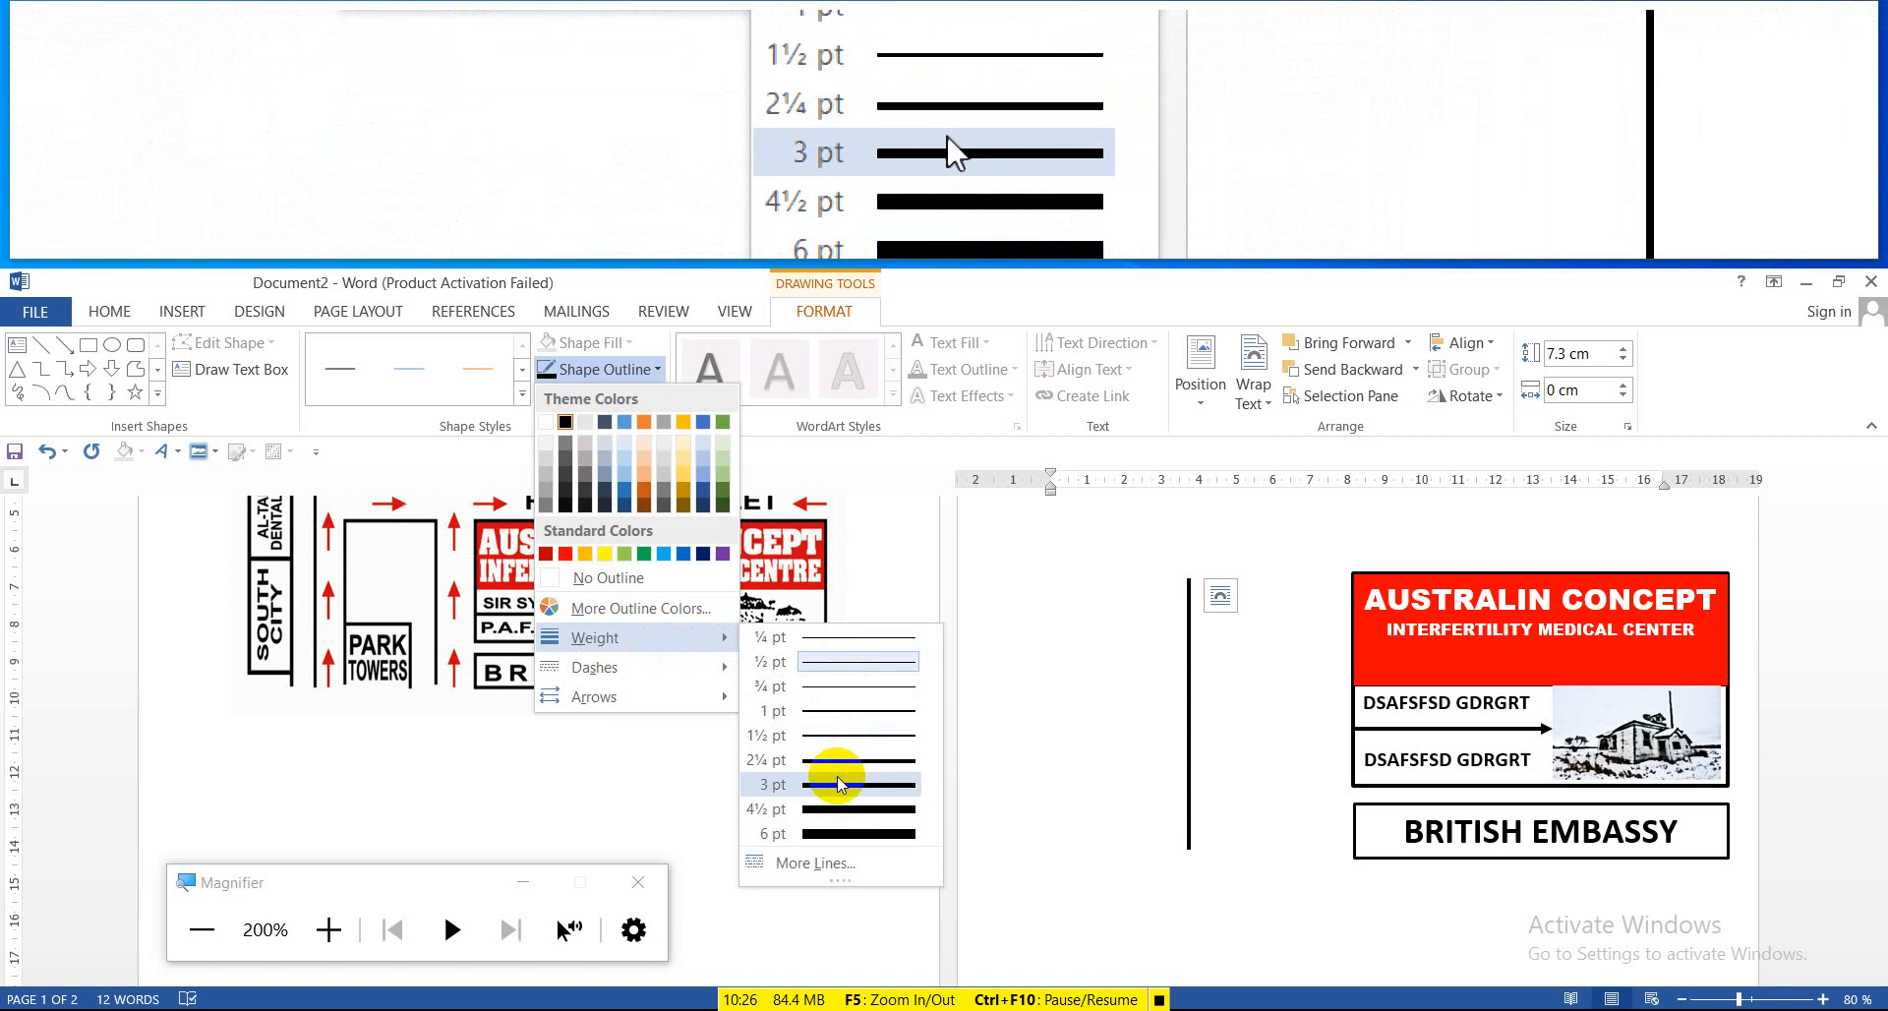
pyautogui.click(839, 783)
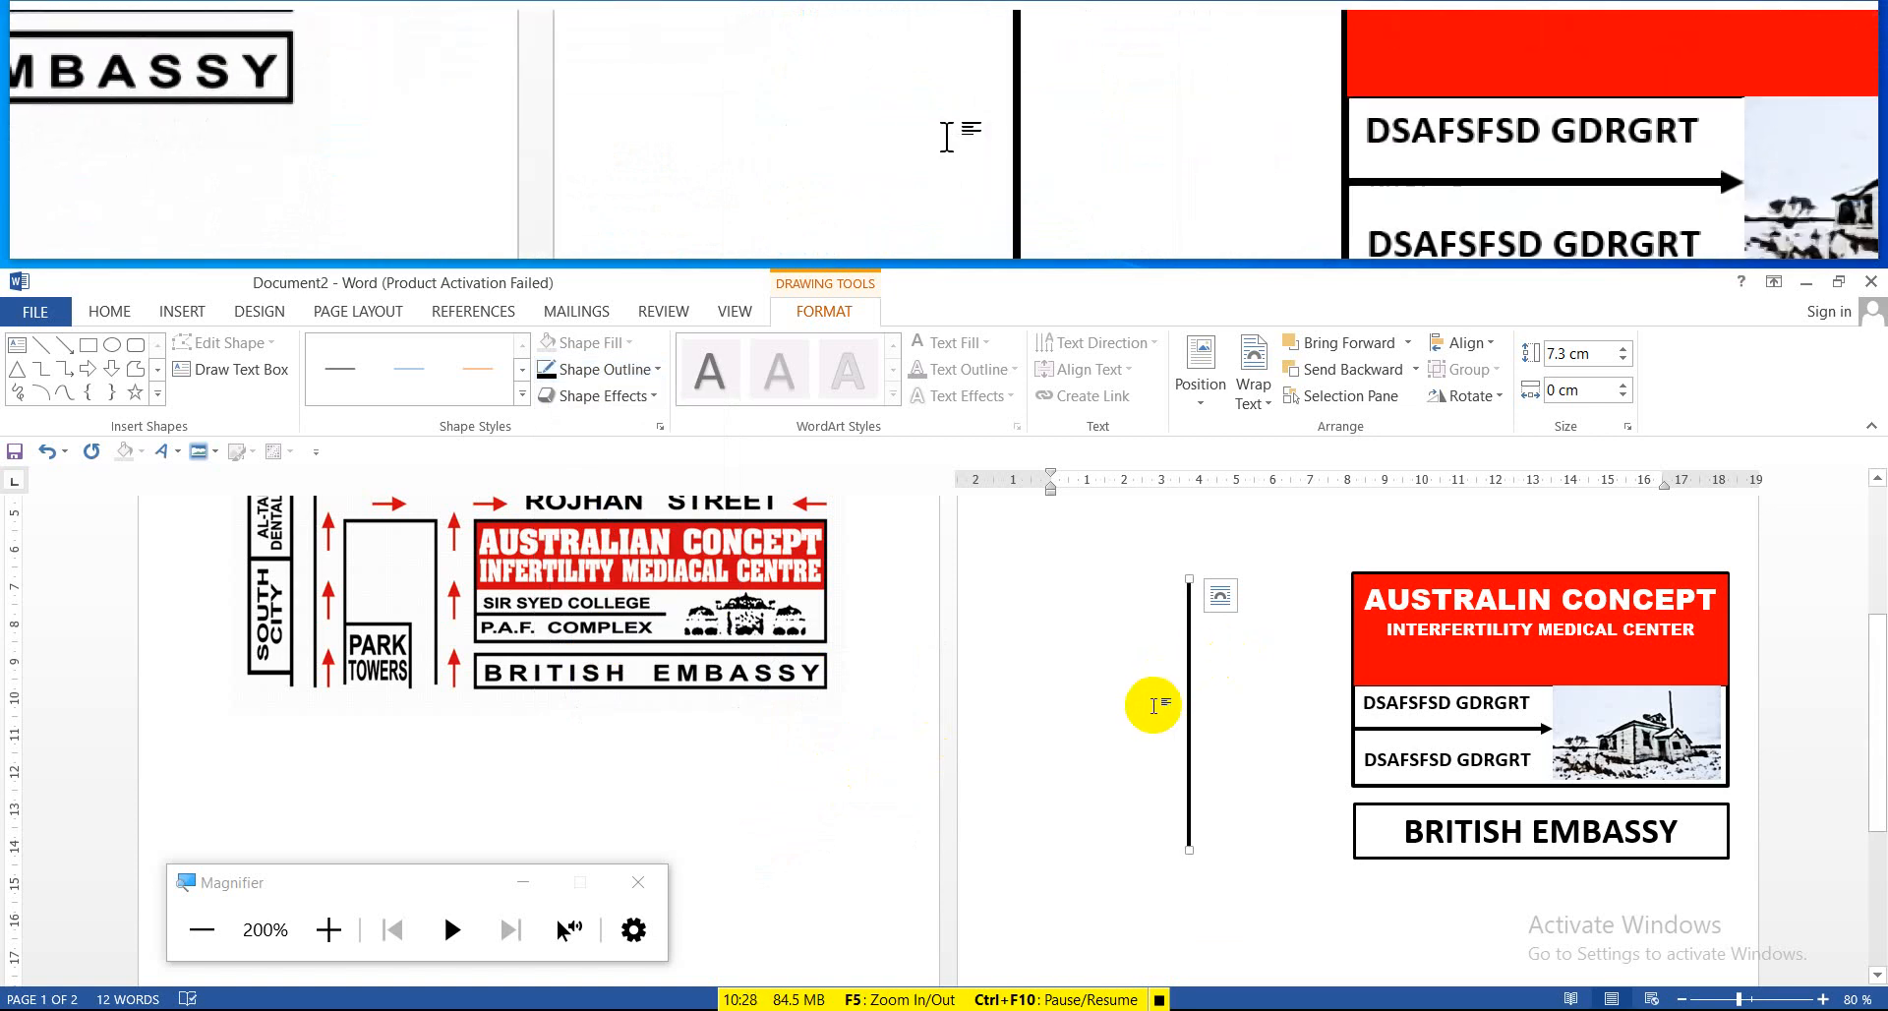
# Duplicate the vertical line to form a parallel pair and join their upper ends with a horizontal line about 2.83 cm long
pyautogui.moveTo(1189, 709); pyautogui.dragTo(1271, 705)
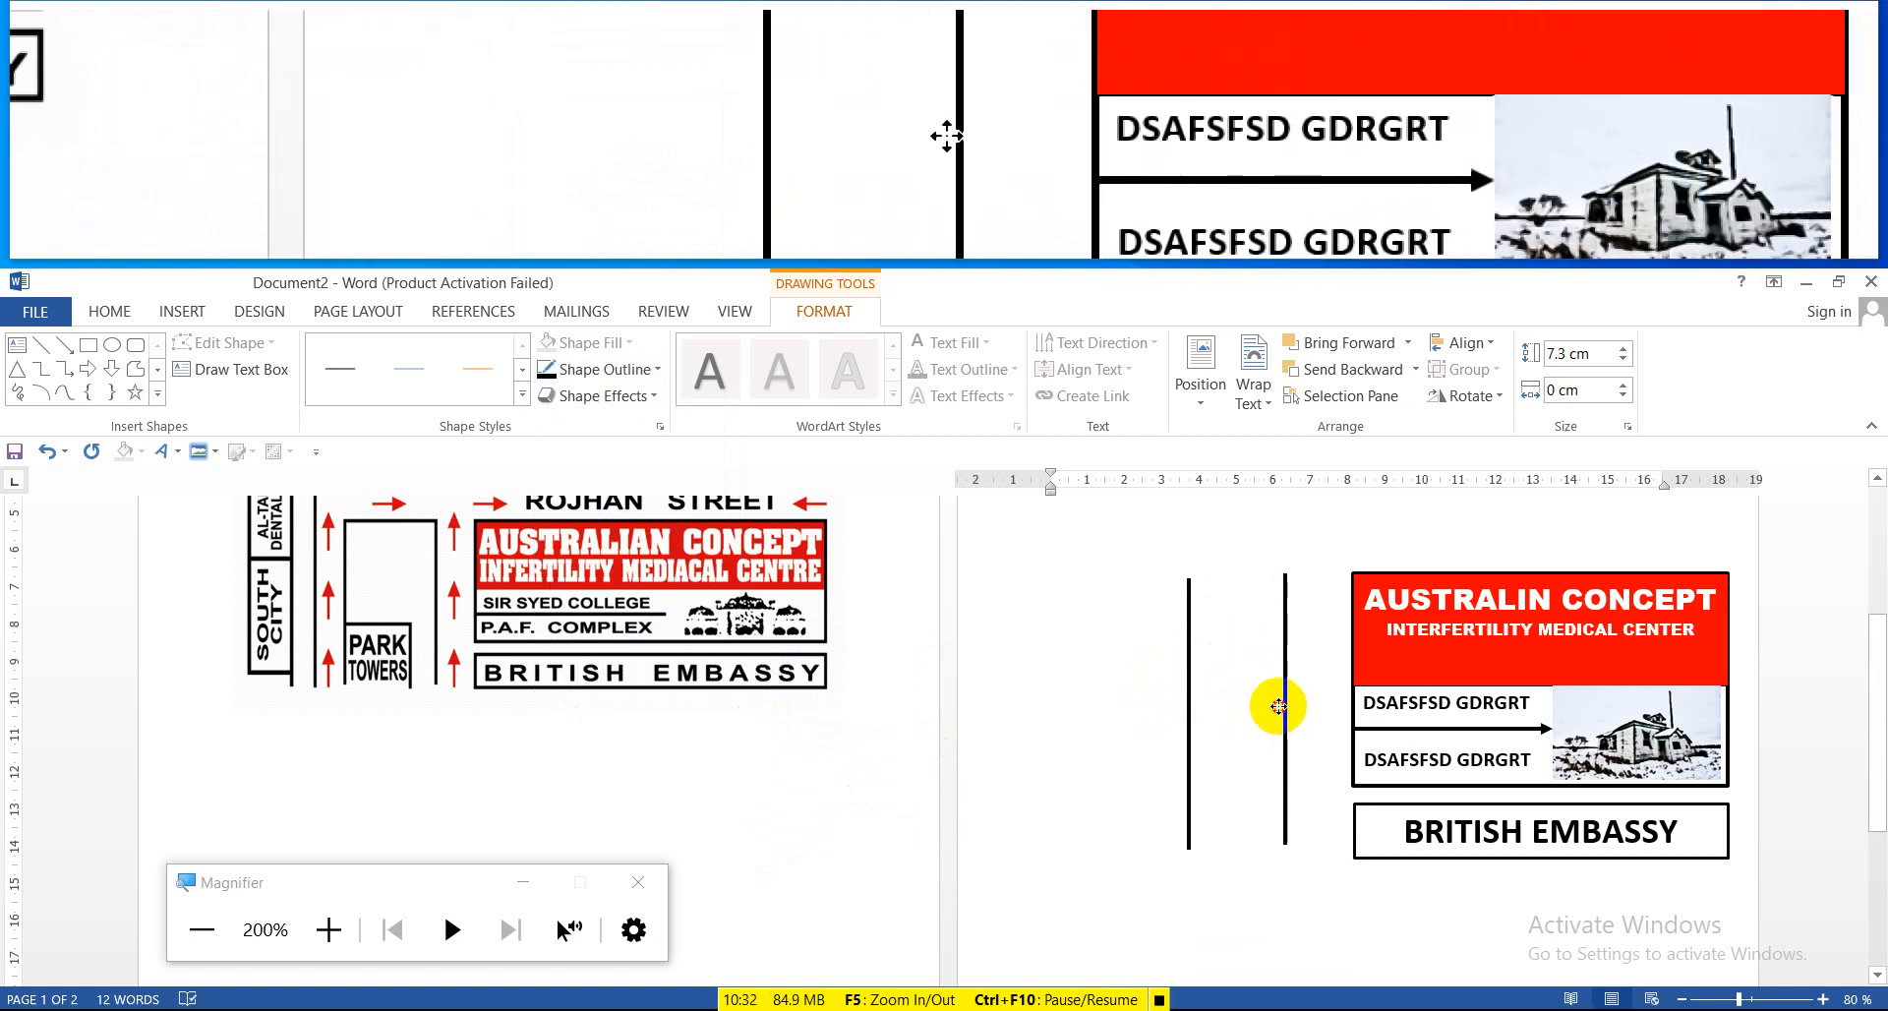
pyautogui.moveTo(1275, 710); pyautogui.dragTo(1275, 710)
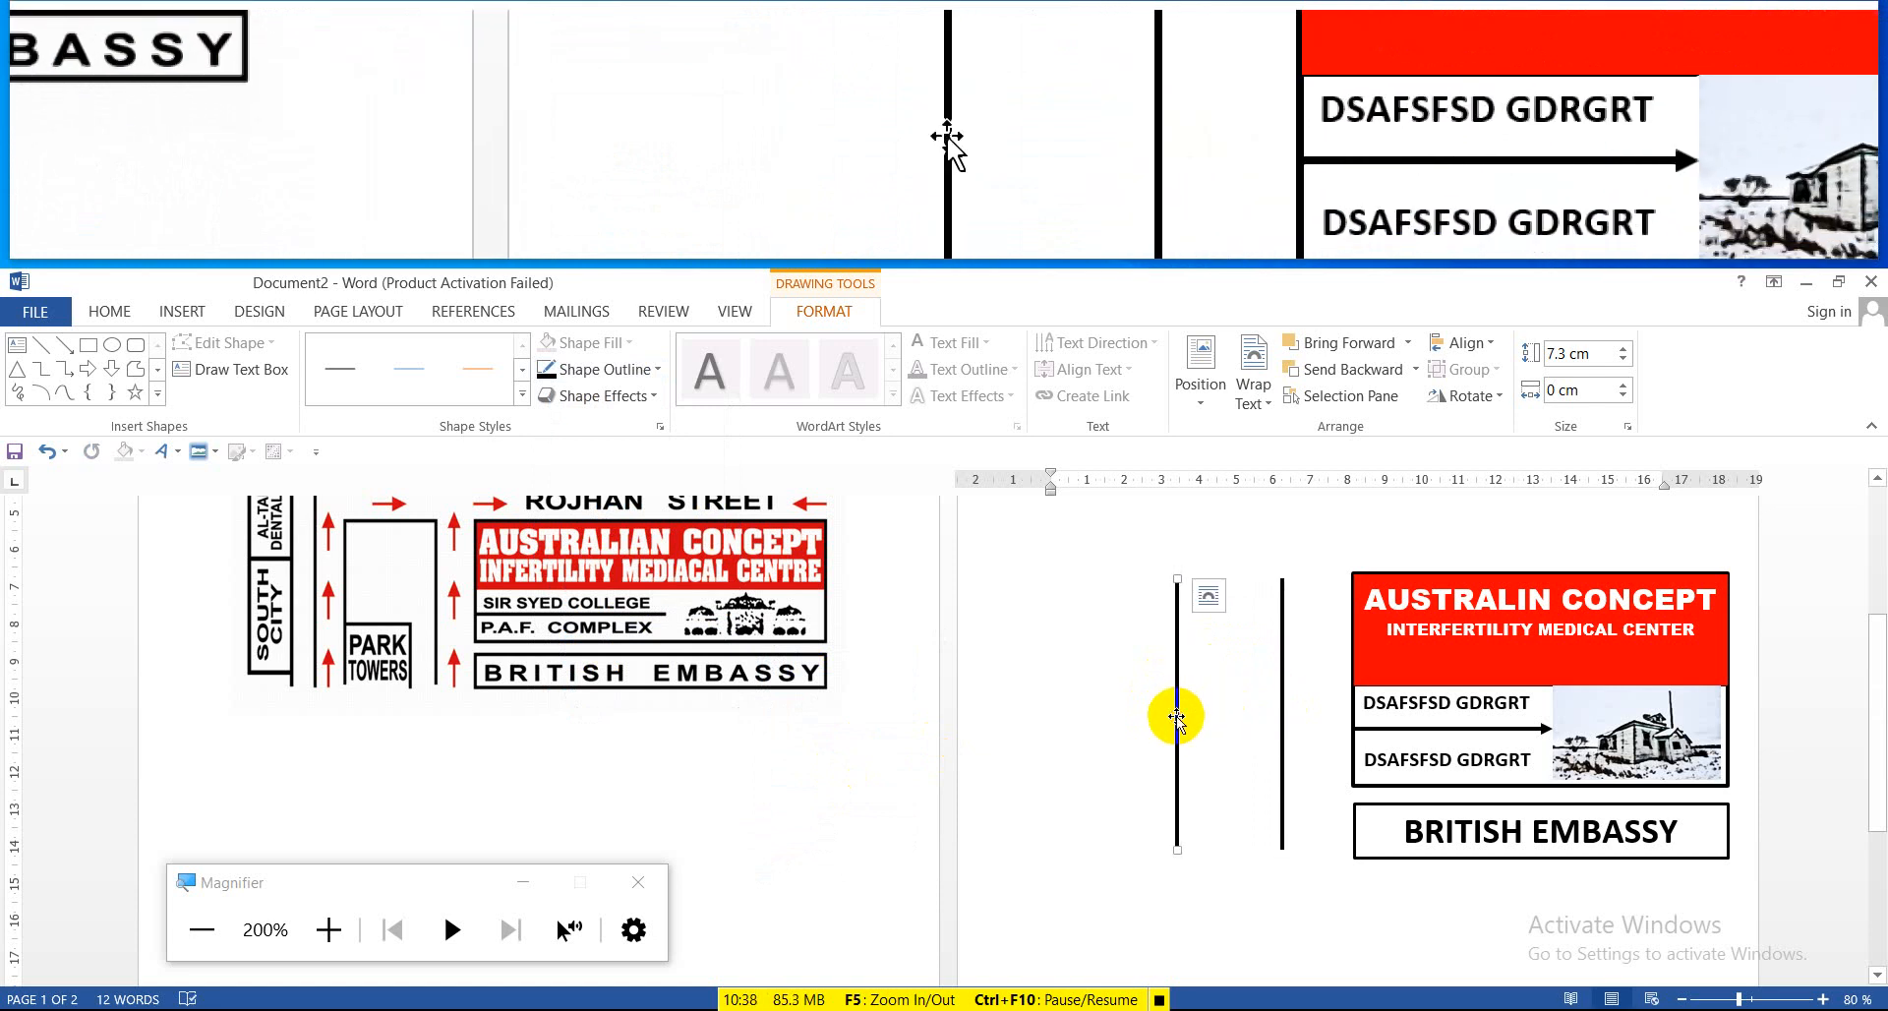
pyautogui.click(42, 345)
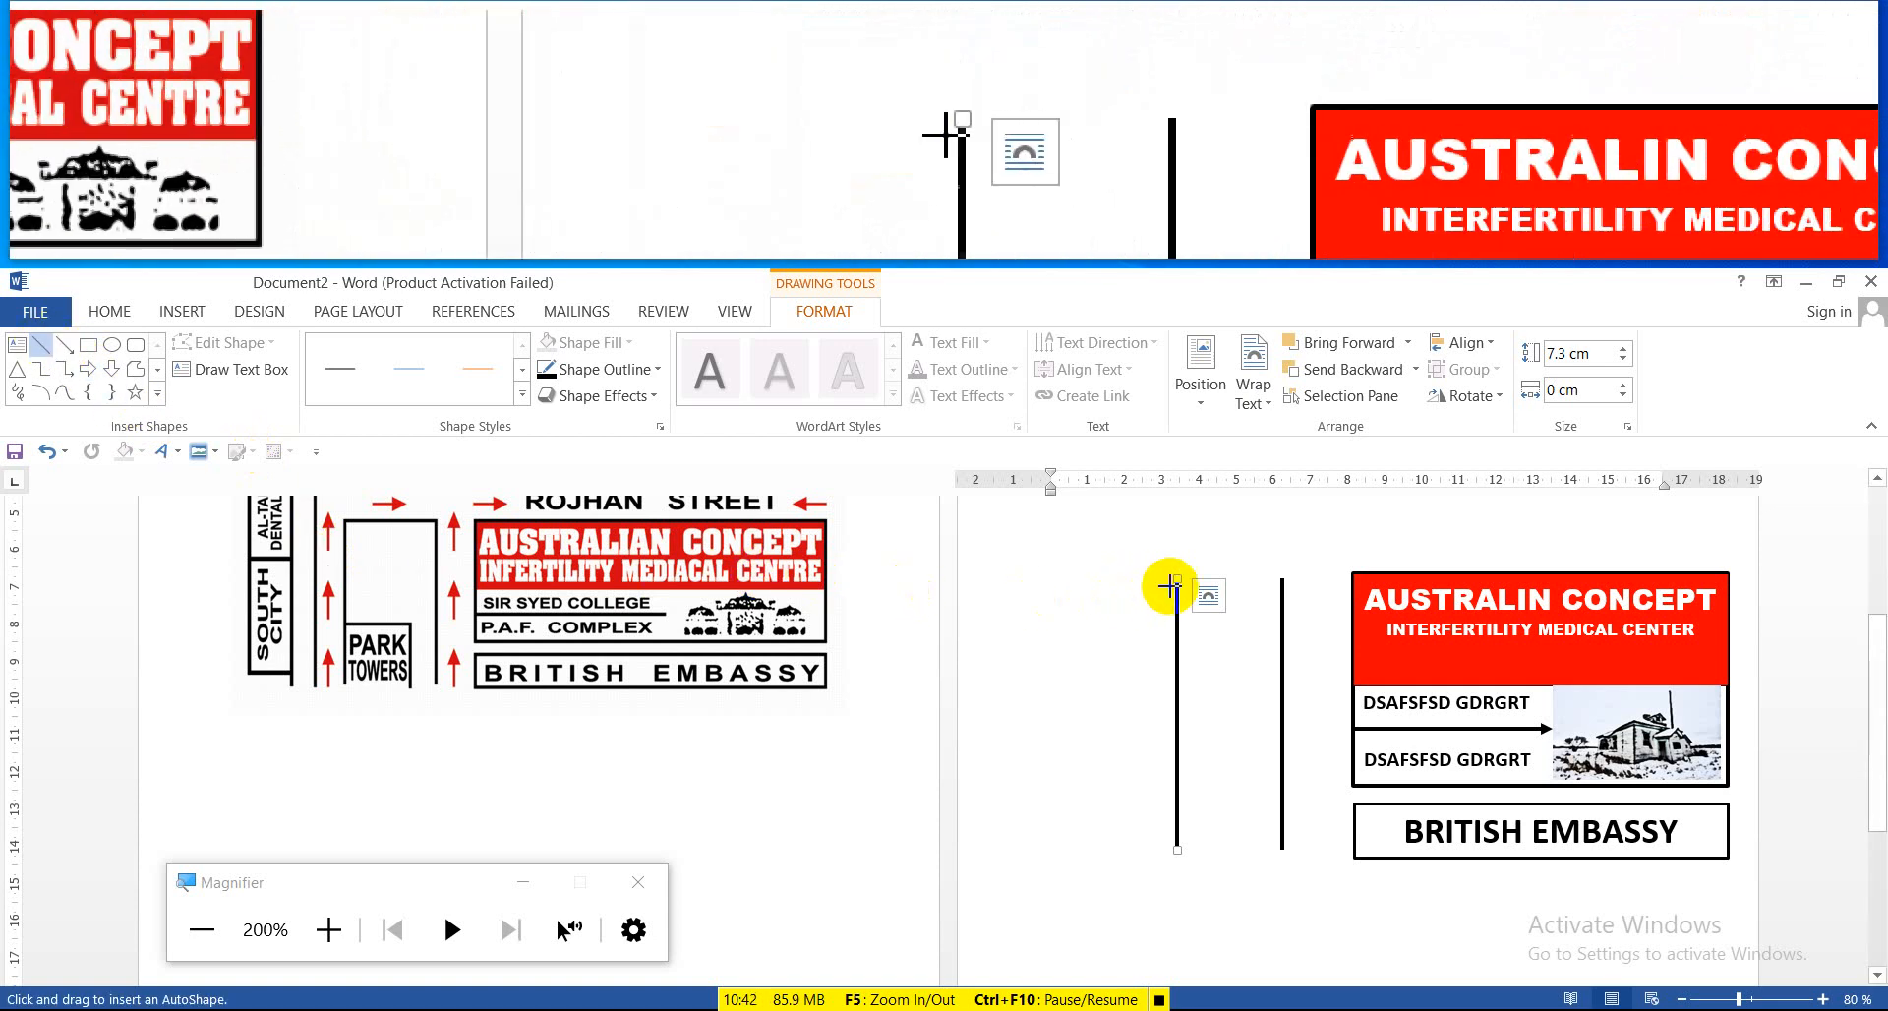
pyautogui.moveTo(1178, 579); pyautogui.dragTo(1281, 580)
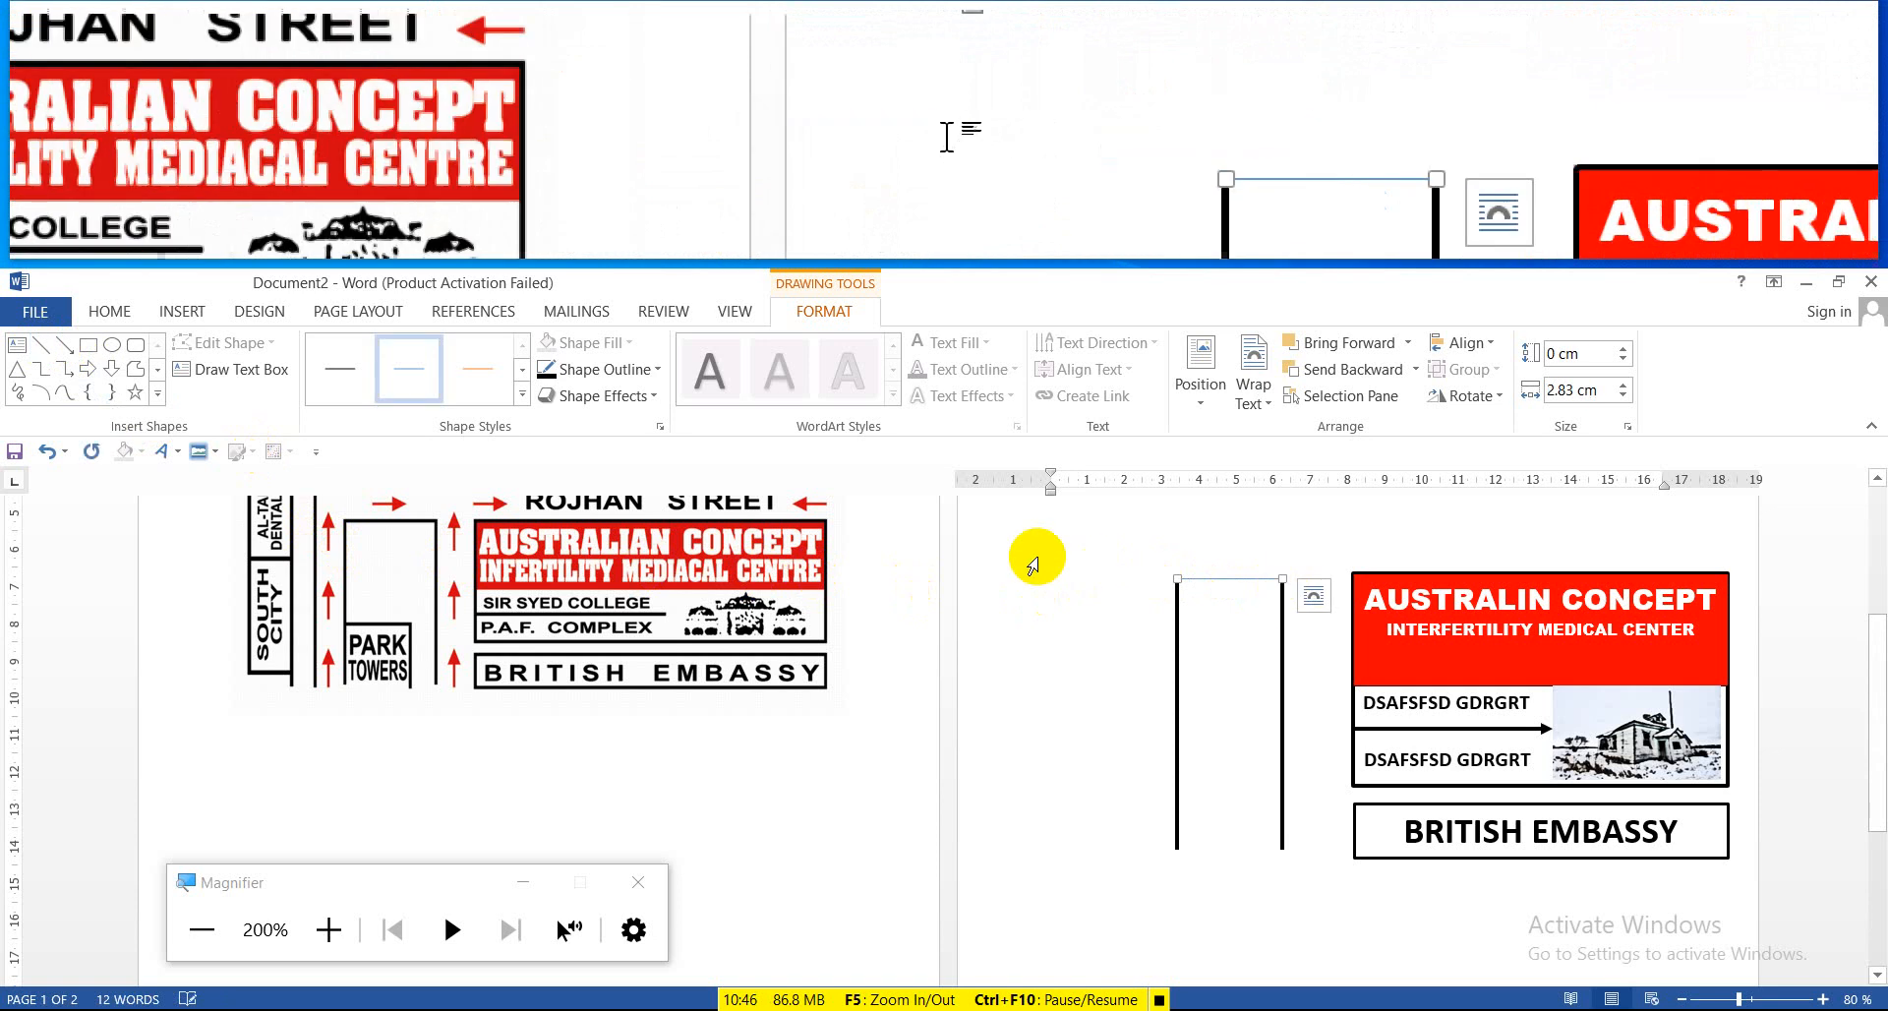
# Give the horizontal connecting line a black 2¼ pt outline
pyautogui.click(604, 369)
pyautogui.click(566, 423)
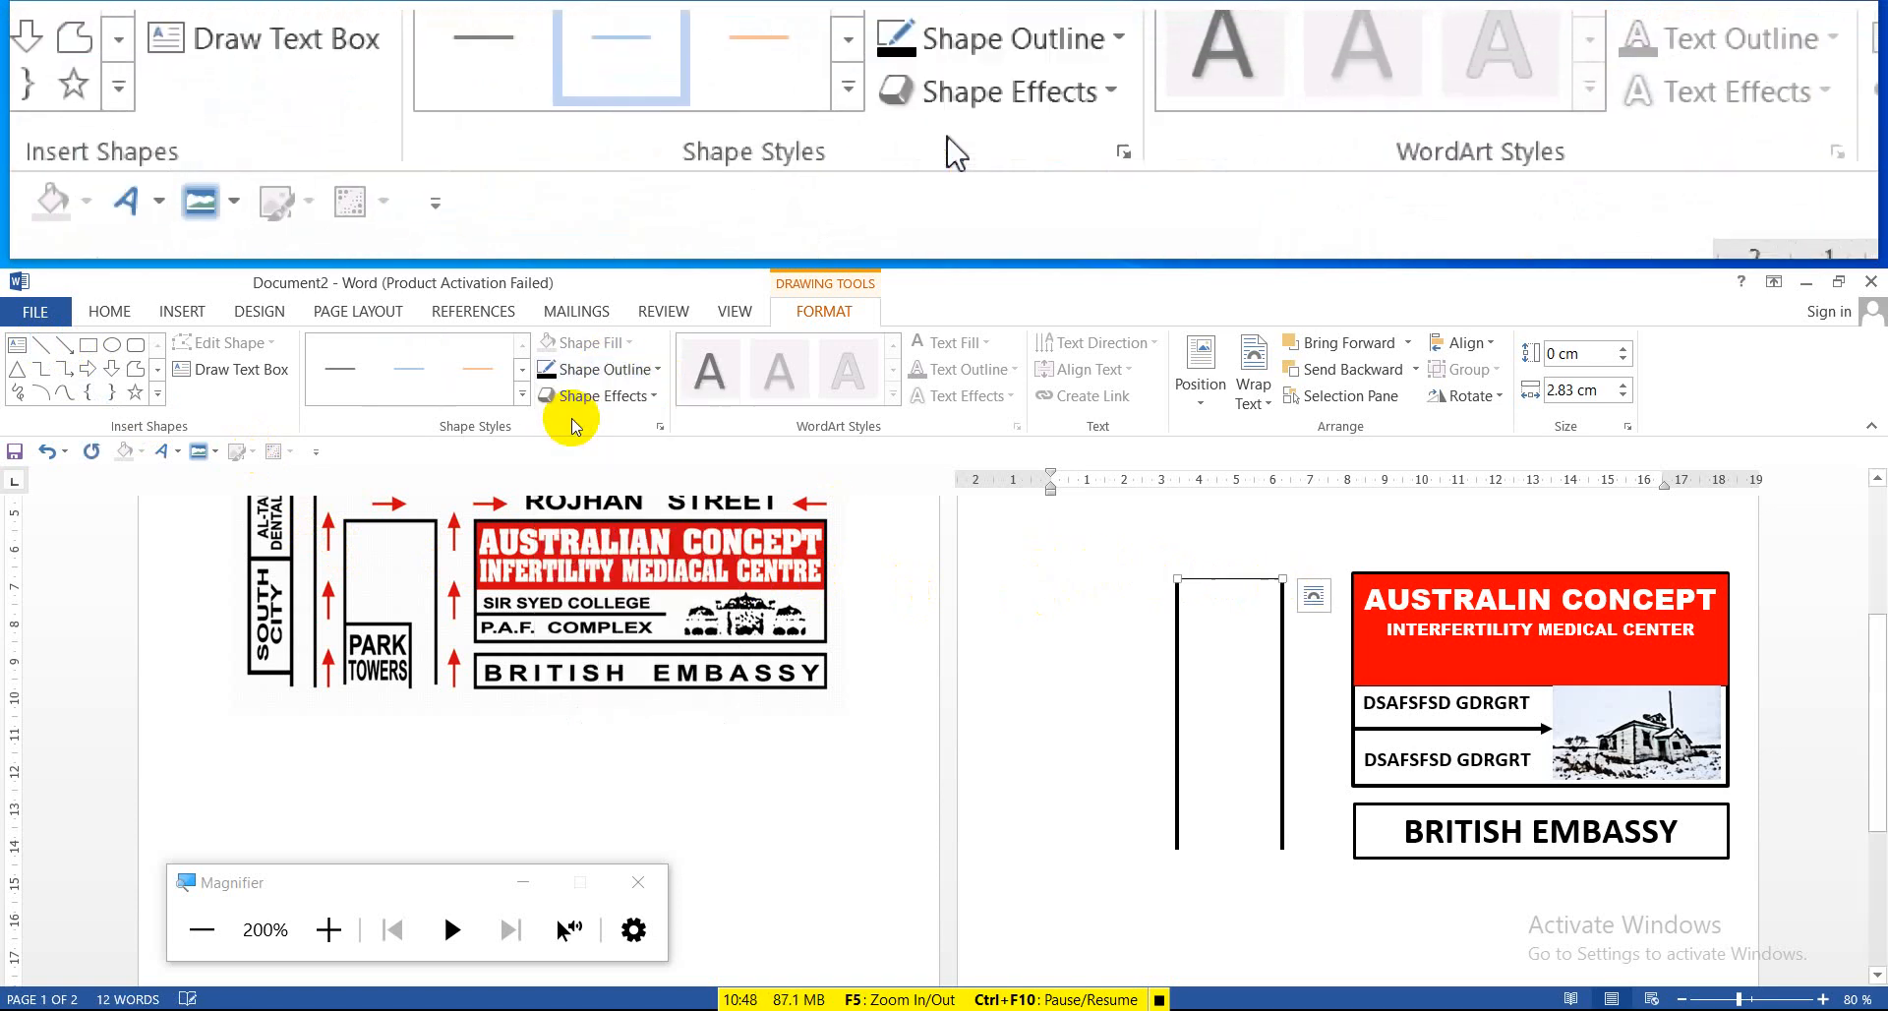
pyautogui.click(591, 370)
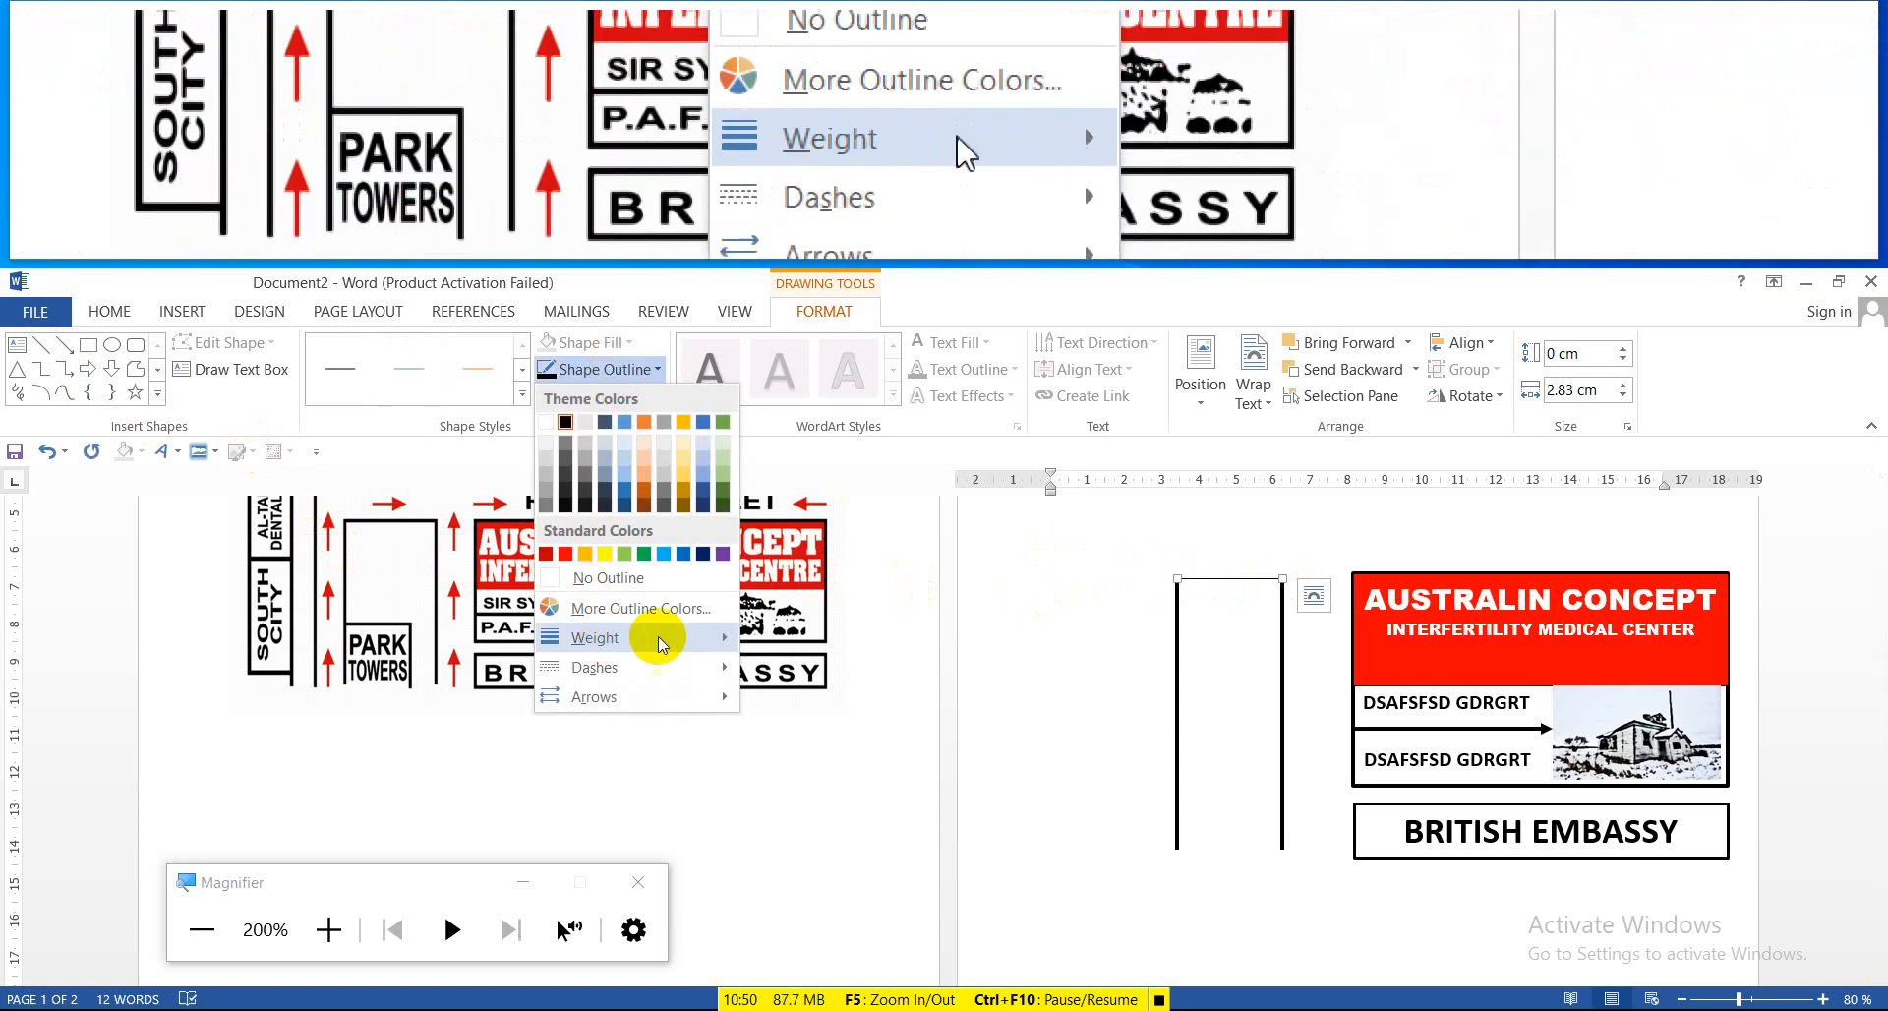
pyautogui.moveTo(649, 637)
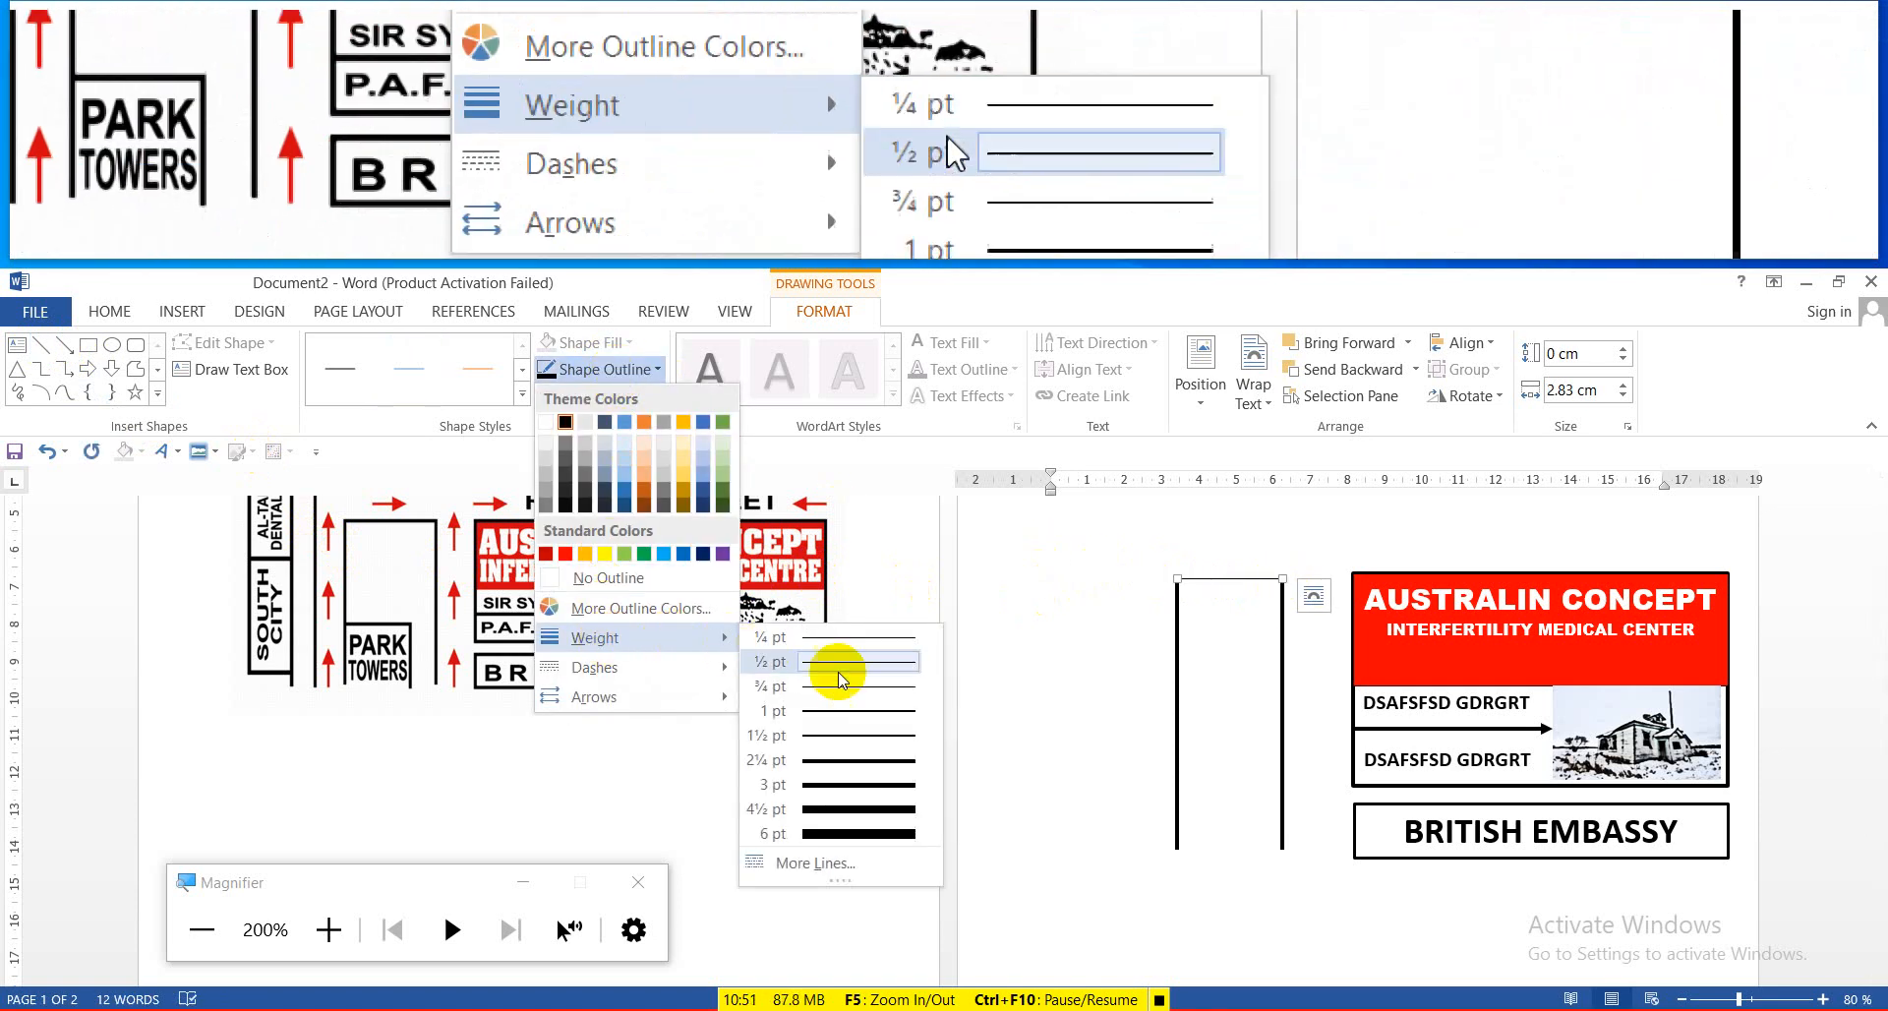
pyautogui.click(870, 762)
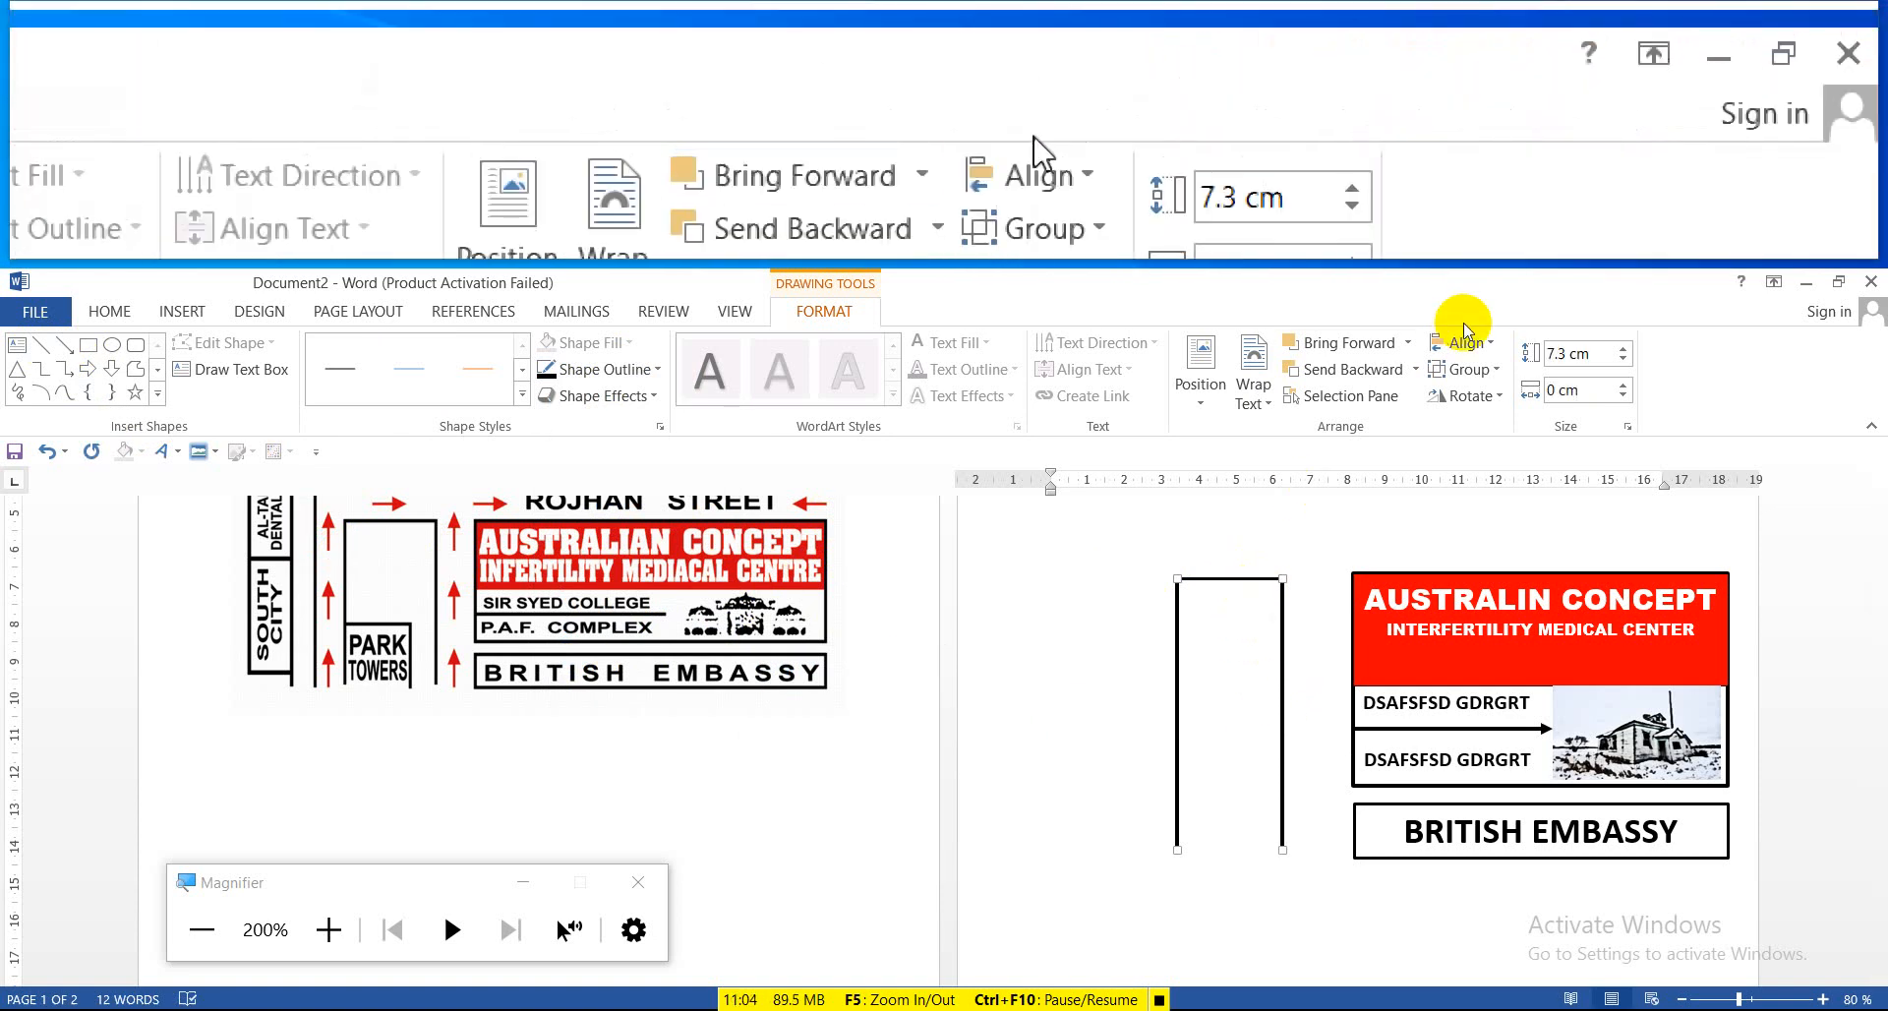
# Group the two vertical lines and the horizontal connecting line into one object
pyautogui.click(1475, 370)
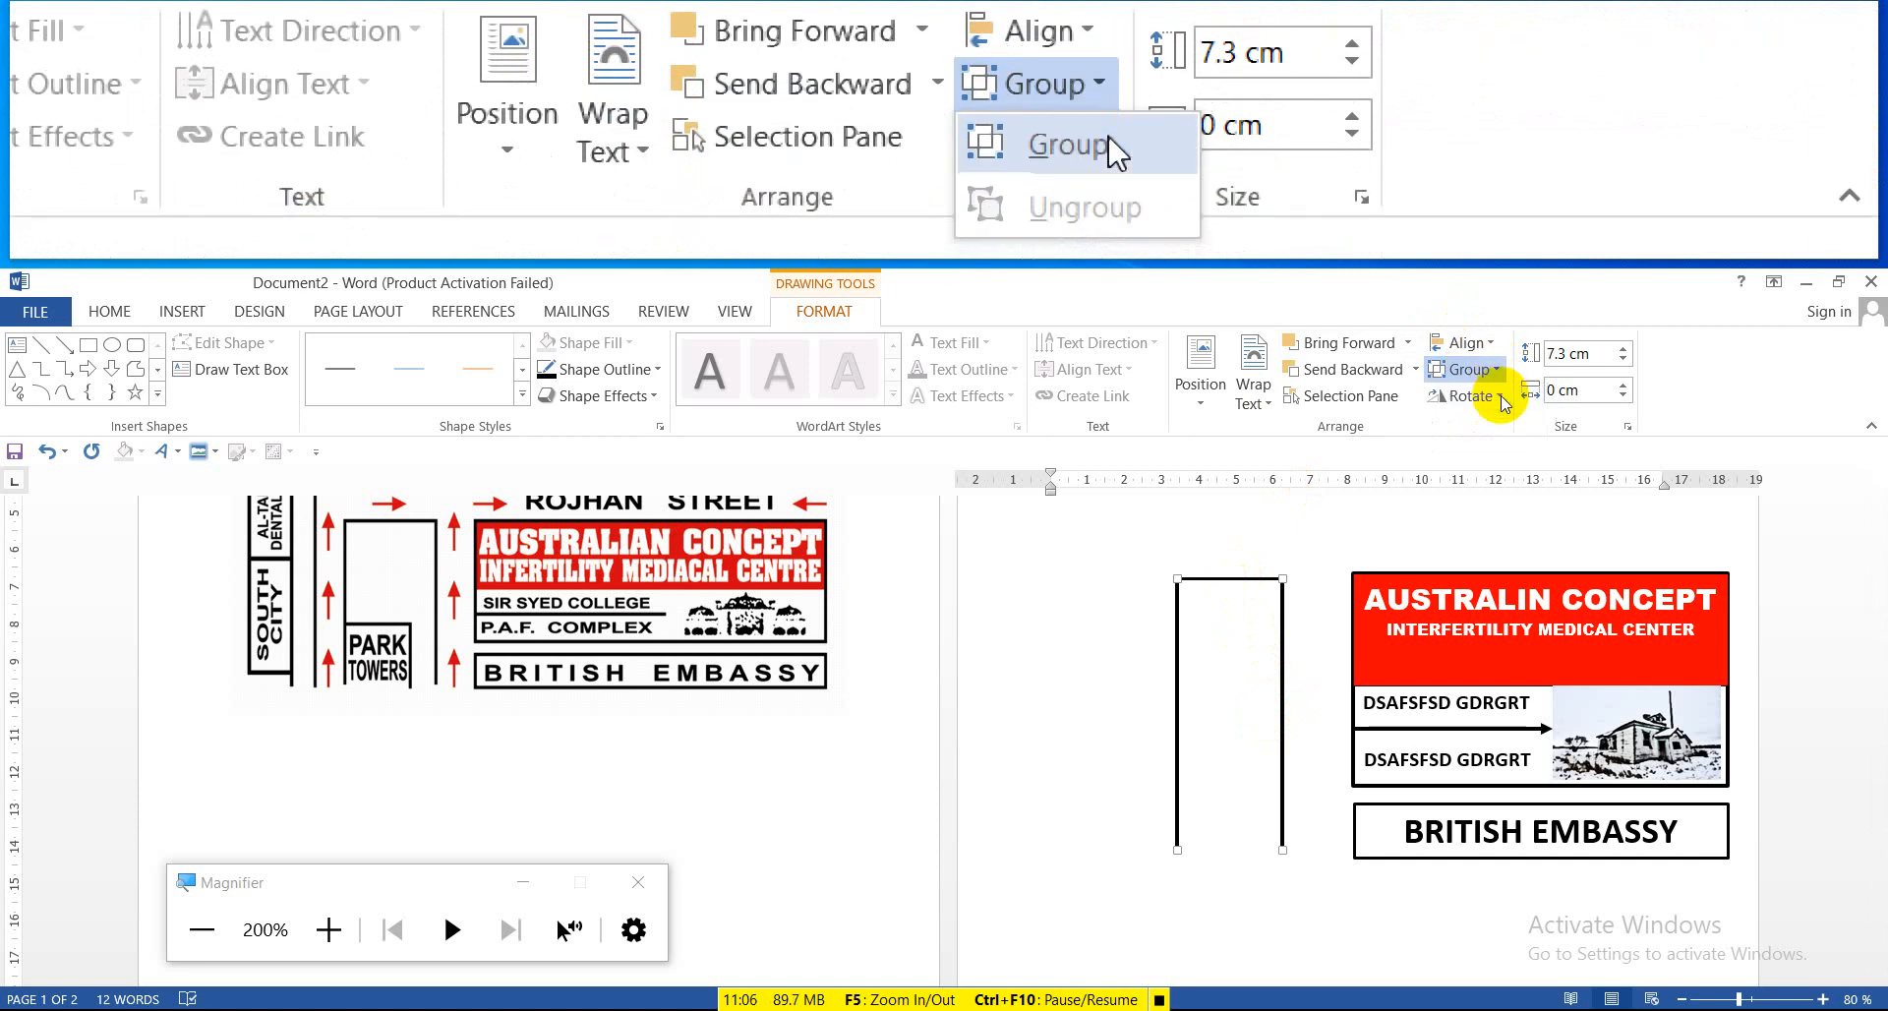
pyautogui.click(1500, 398)
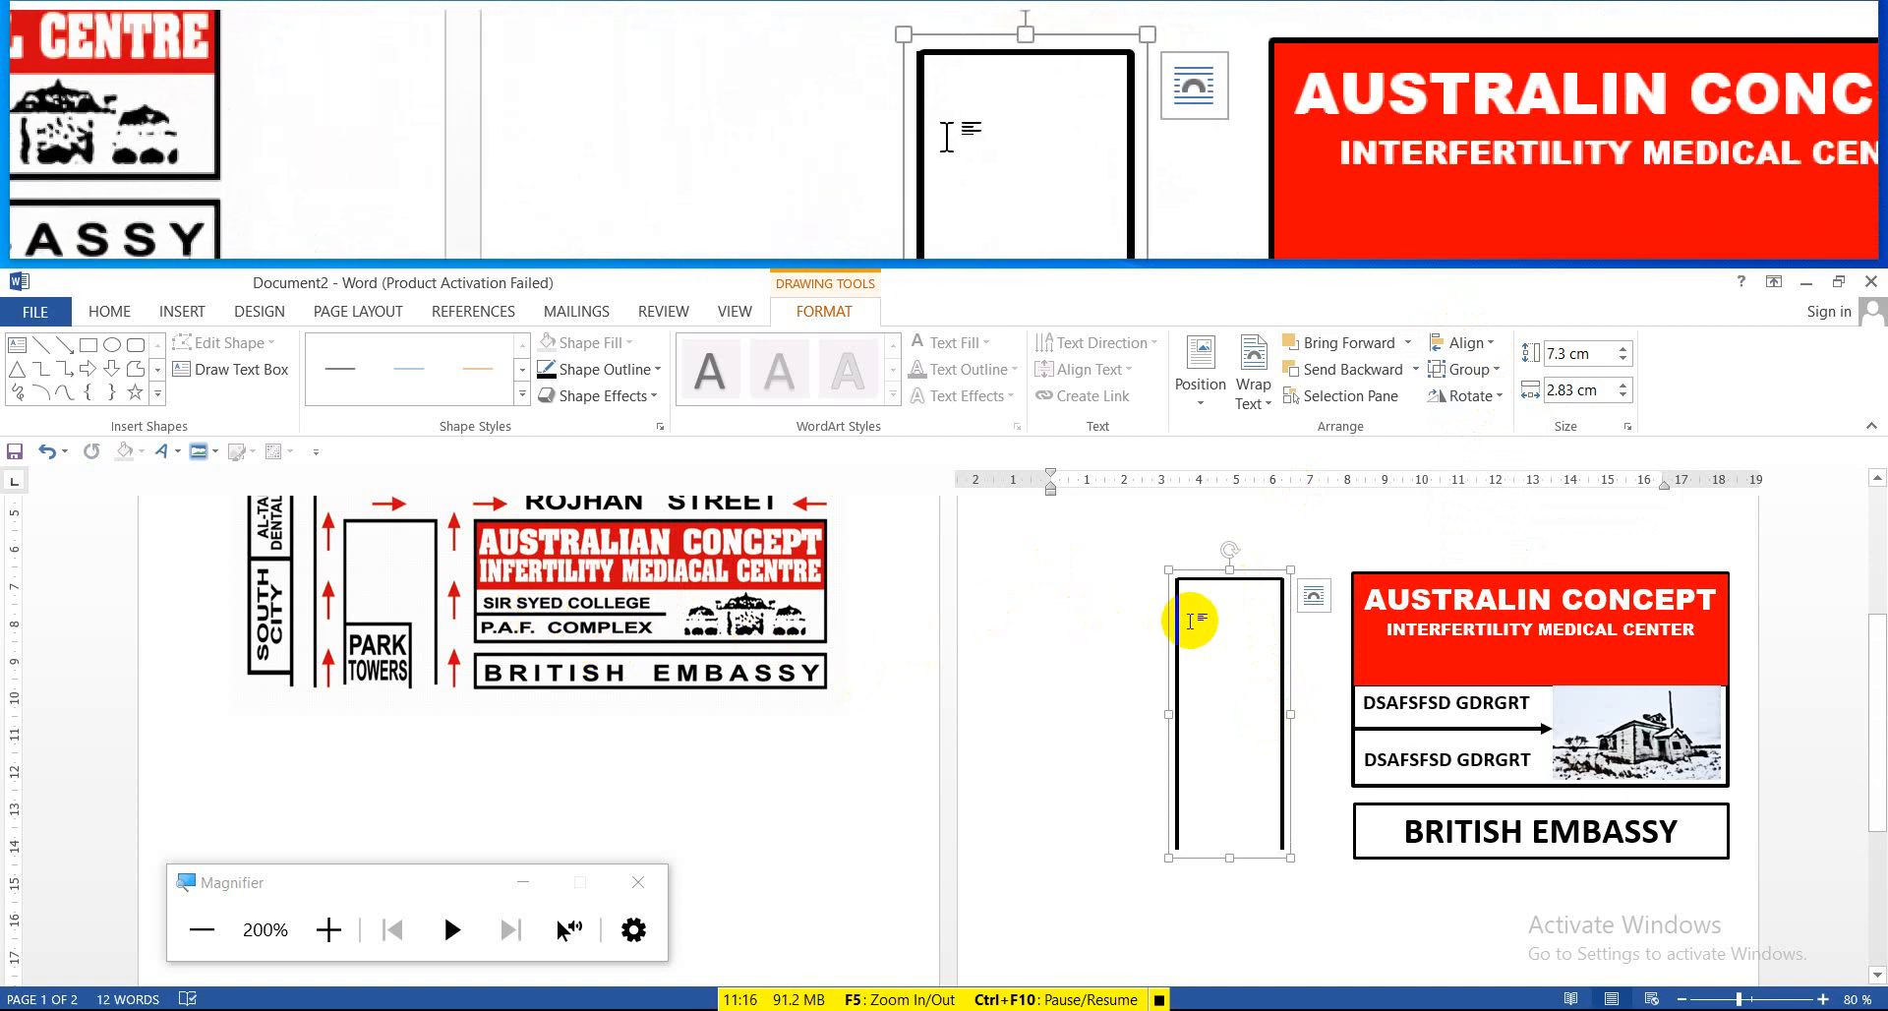
pyautogui.hotkey('ctrl', 'v')
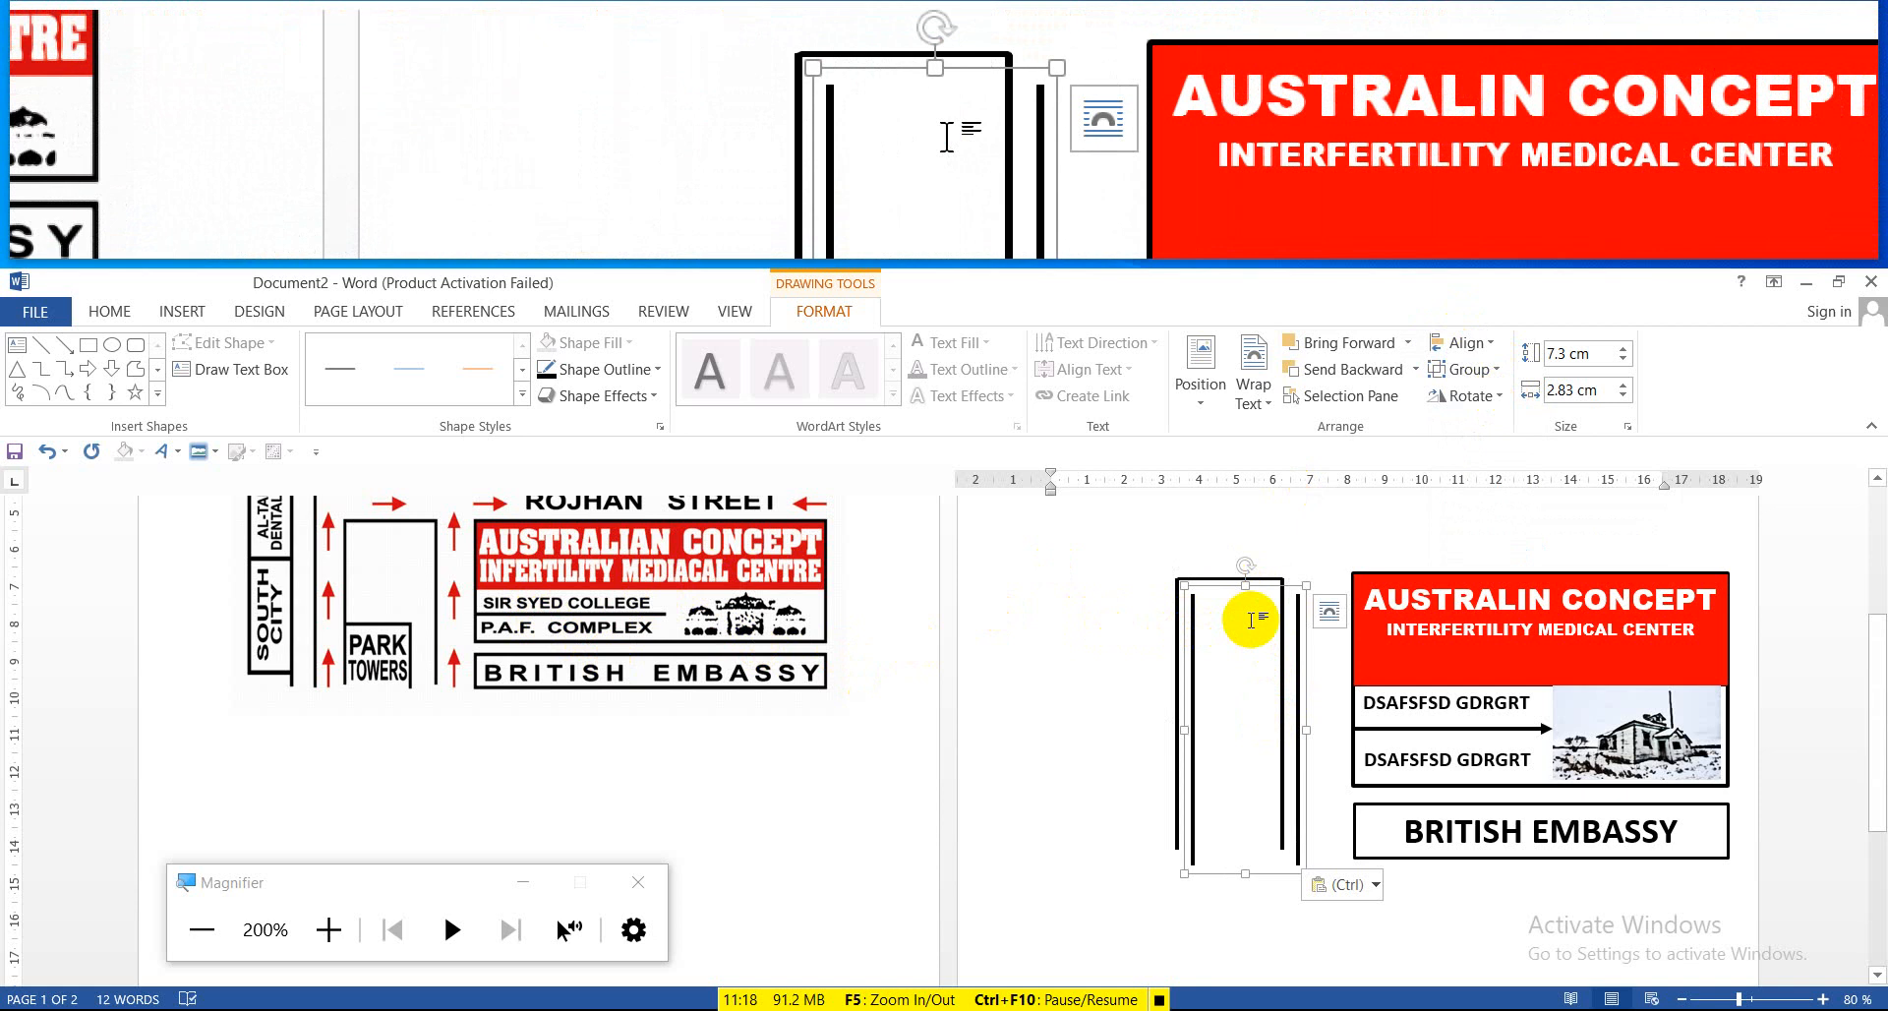
pyautogui.hotkey('ctrl', 'z')
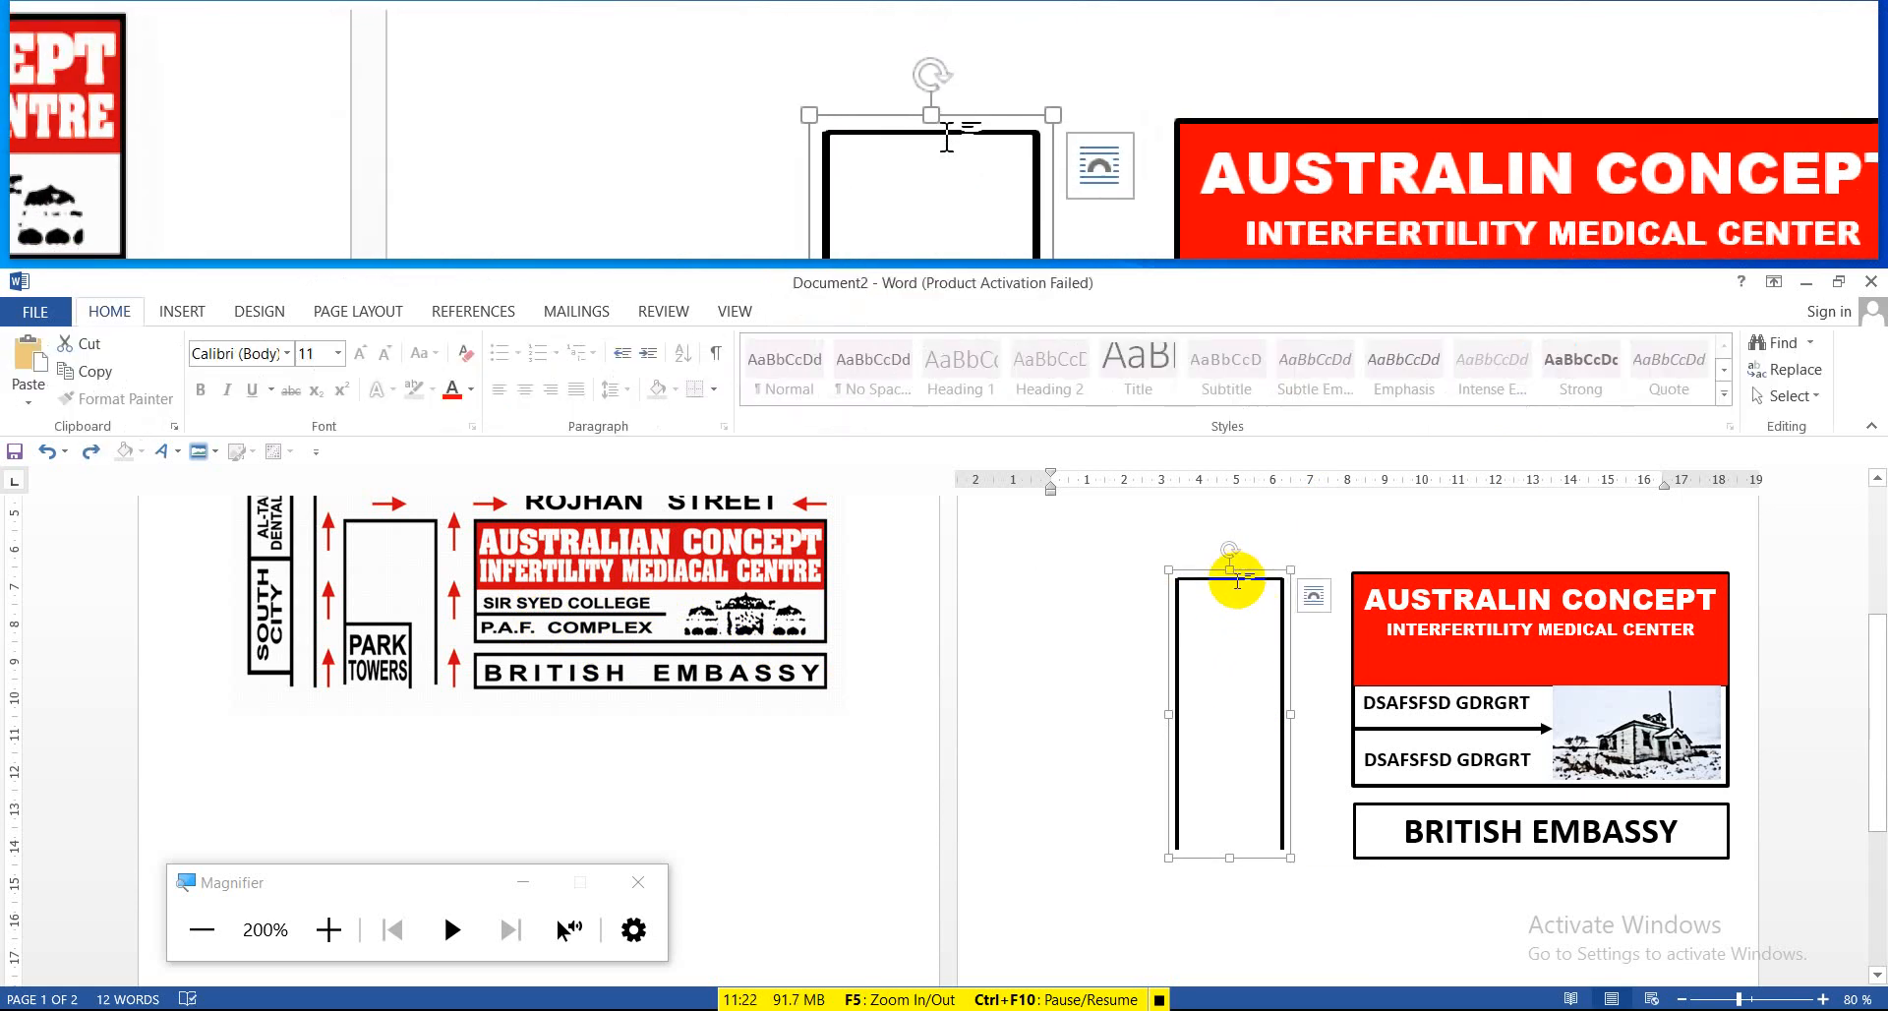
pyautogui.moveTo(1232, 598); pyautogui.dragTo(1218, 662)
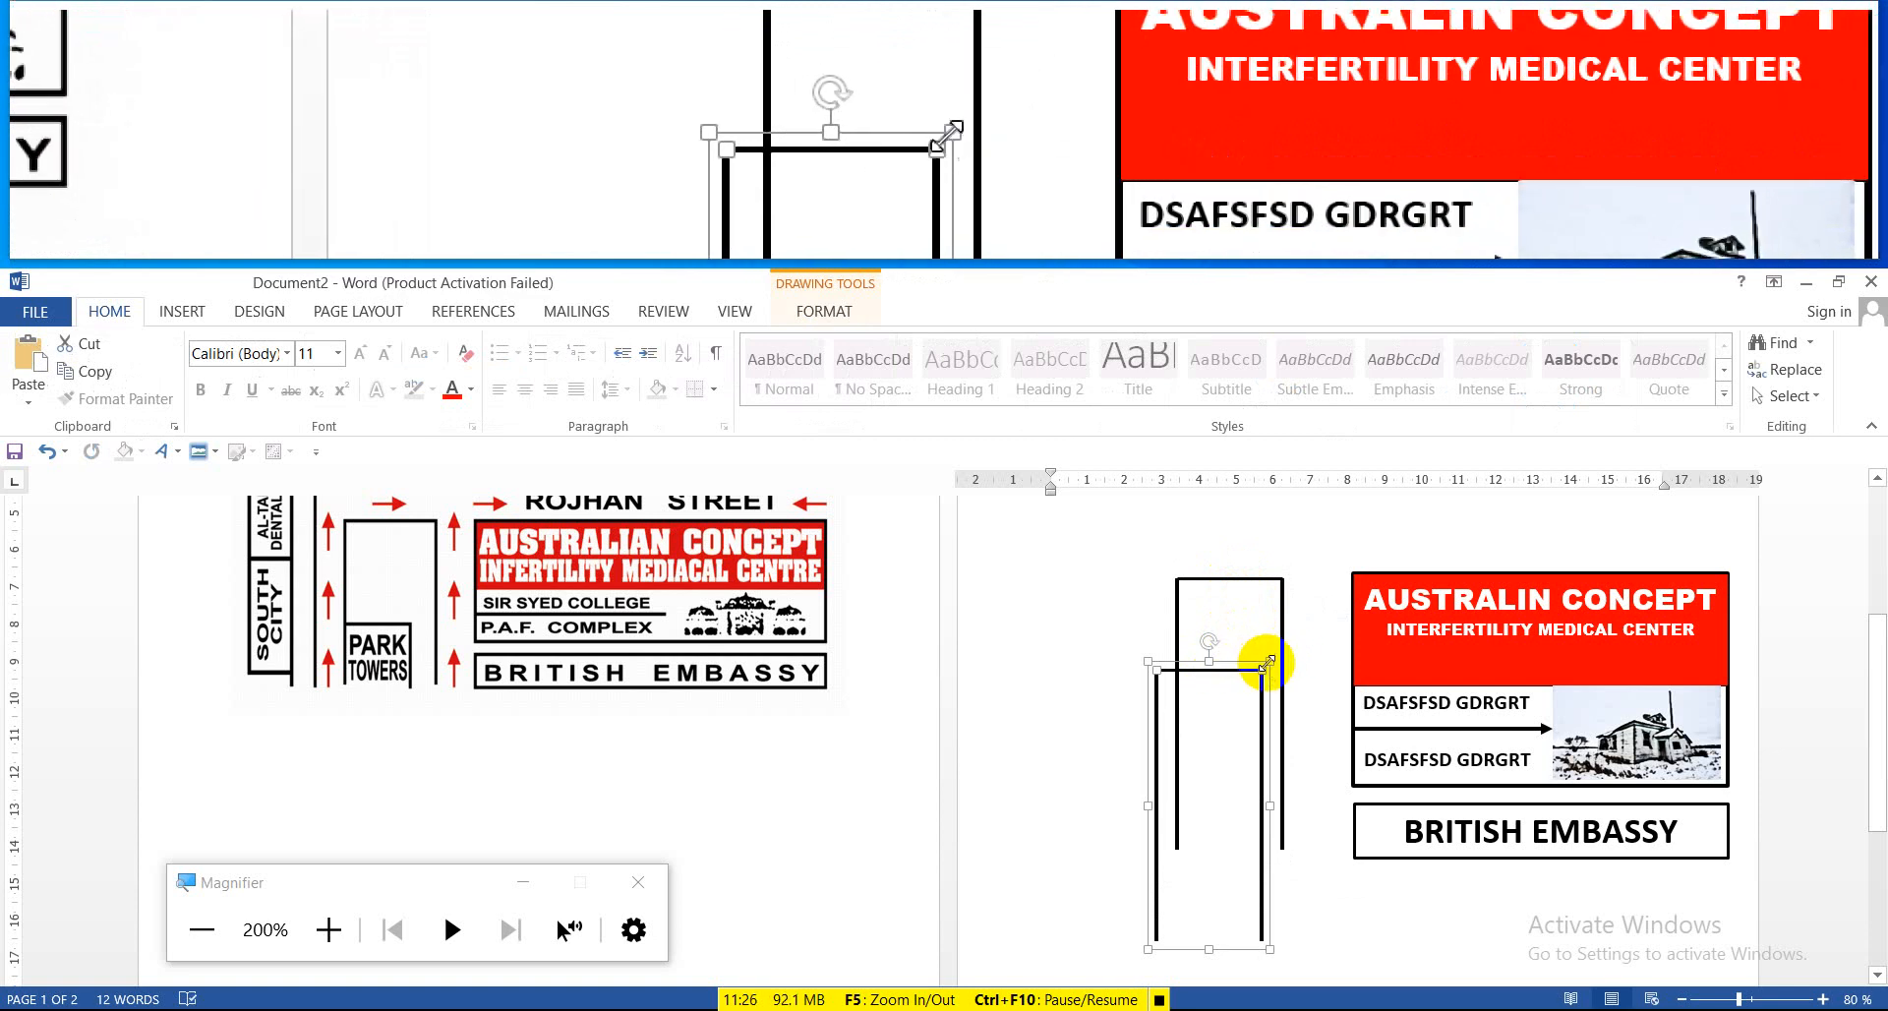
pyautogui.moveTo(1243, 700); pyautogui.dragTo(1247, 764)
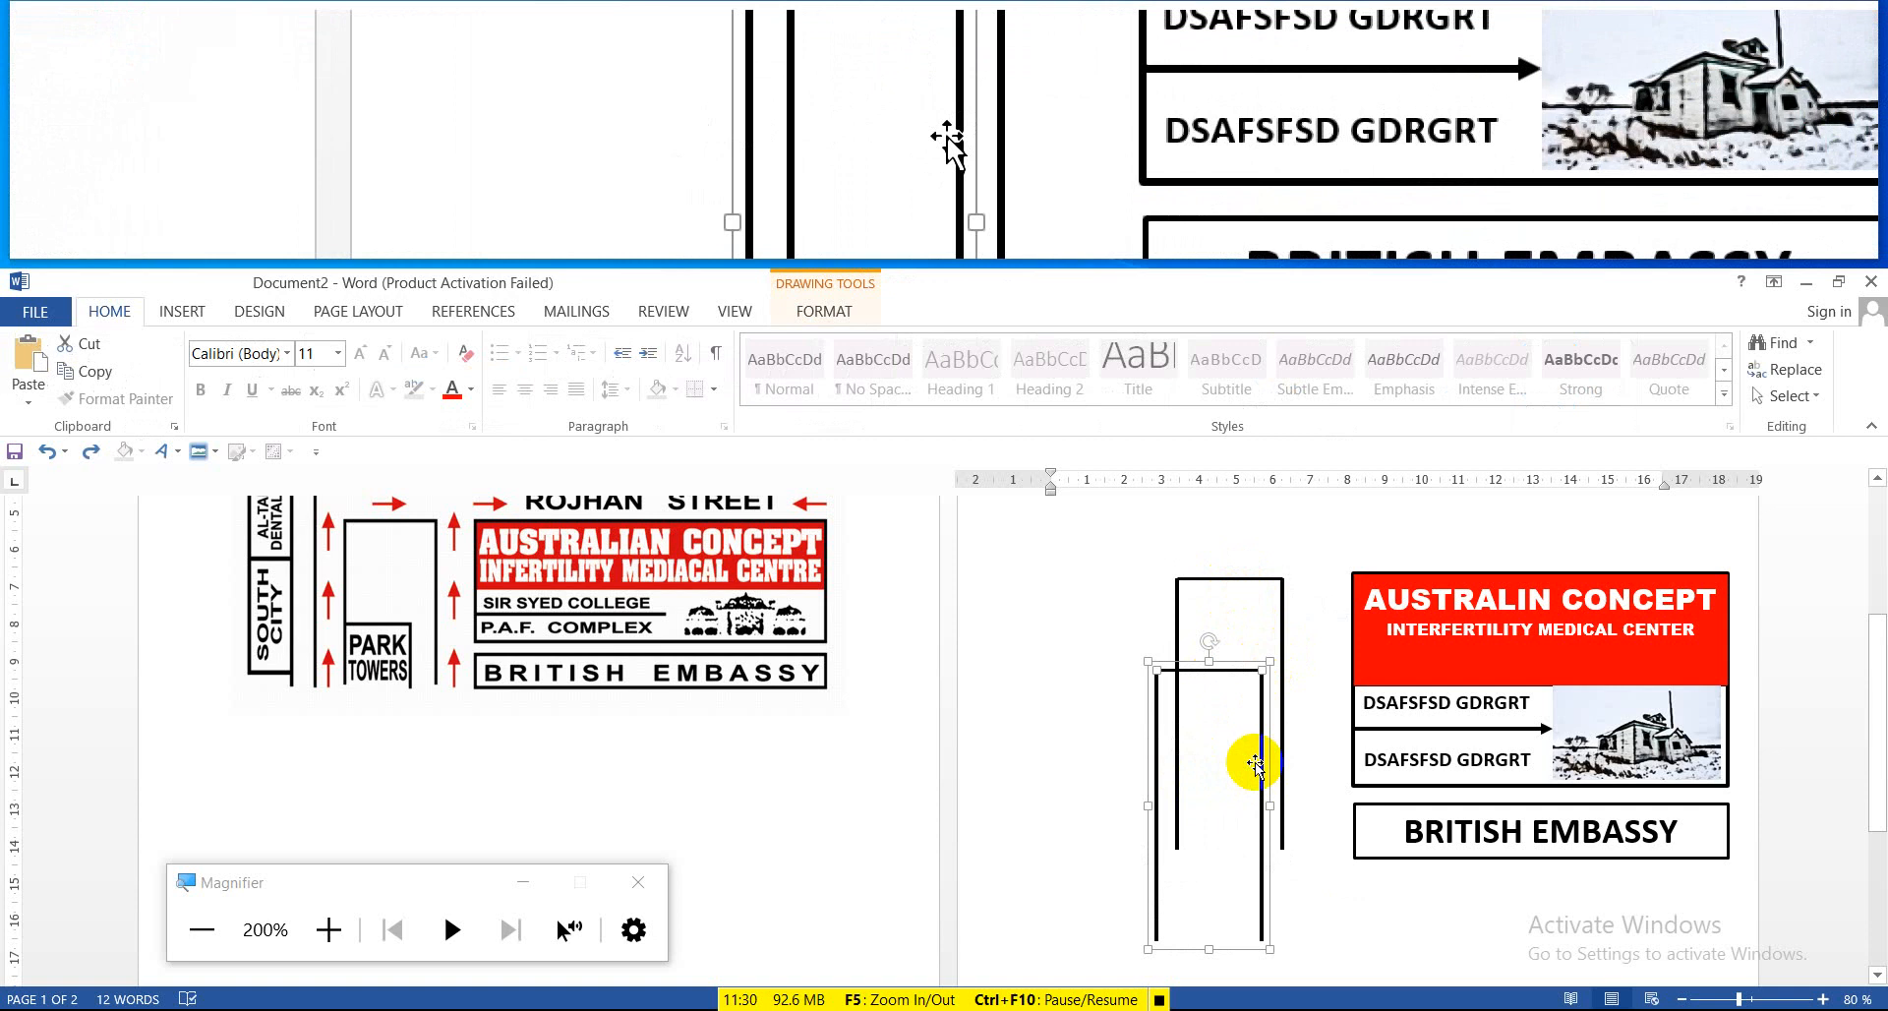
pyautogui.press('Delete')
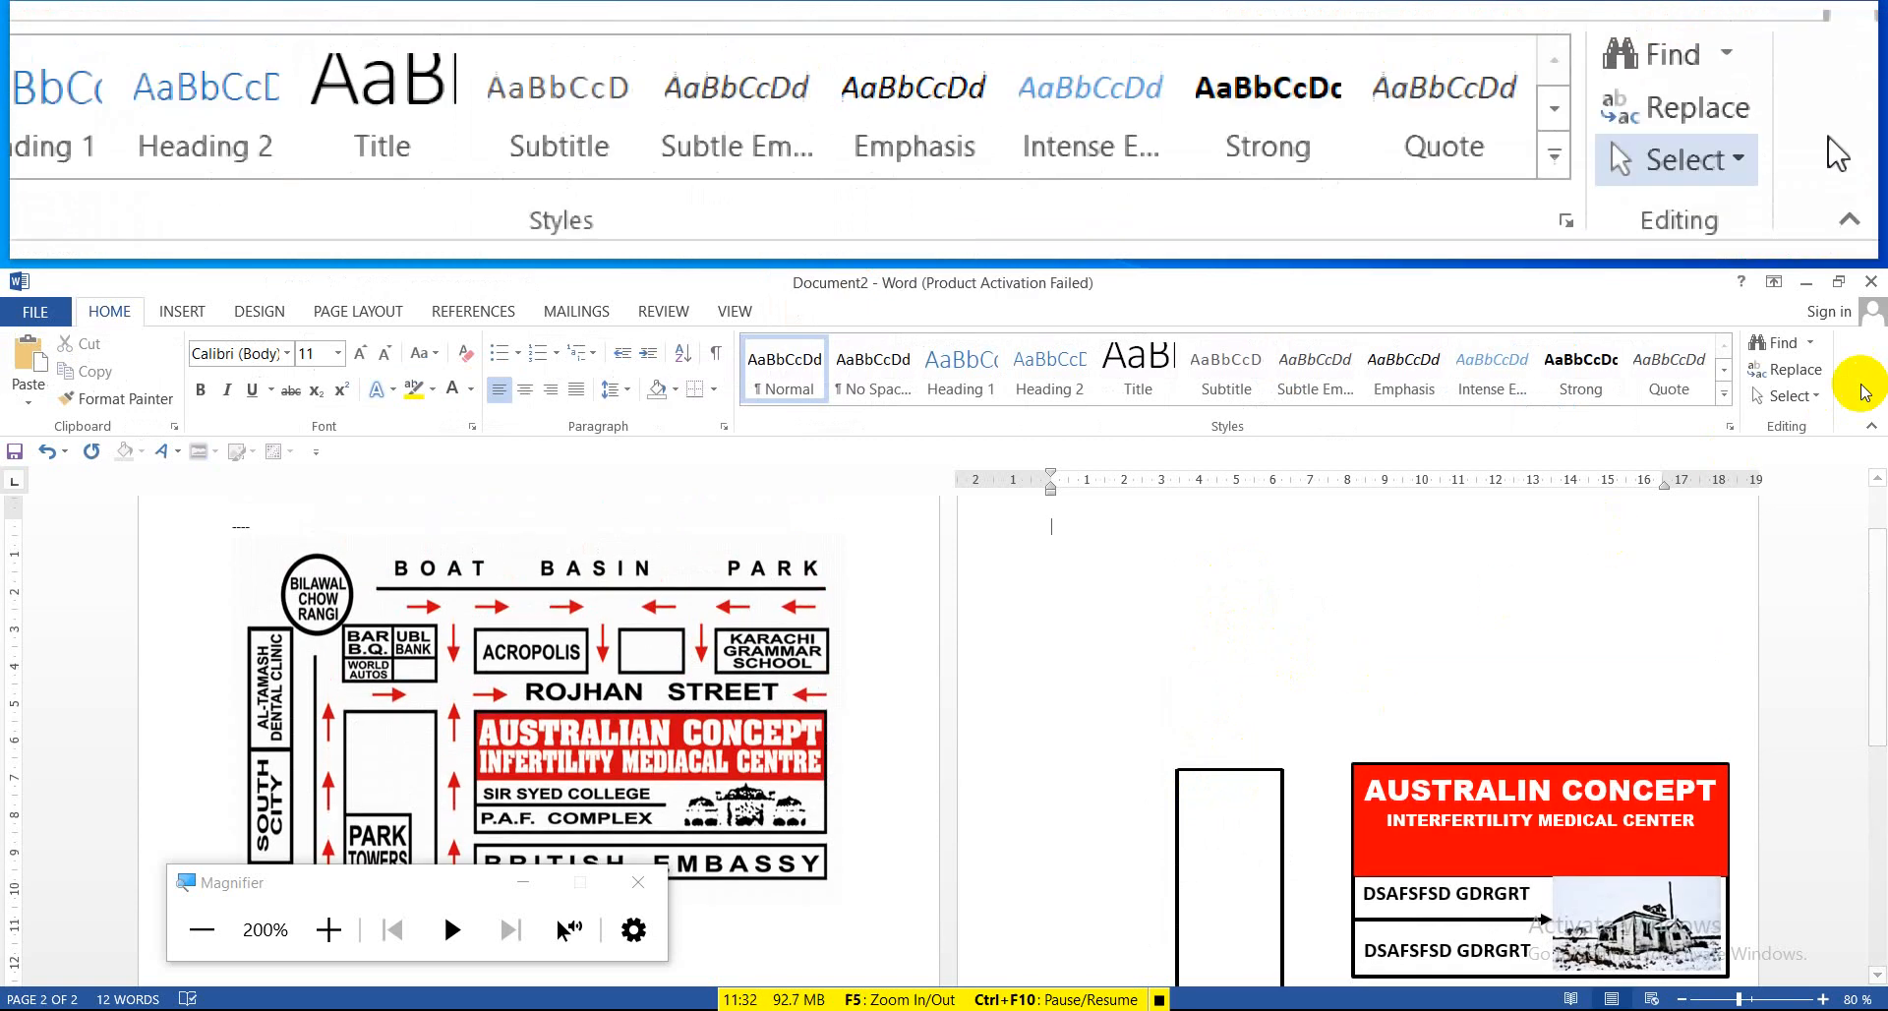
# Select the three-line frame with Select Objects and view its grouping options
pyautogui.click(1778, 397)
pyautogui.click(1647, 368)
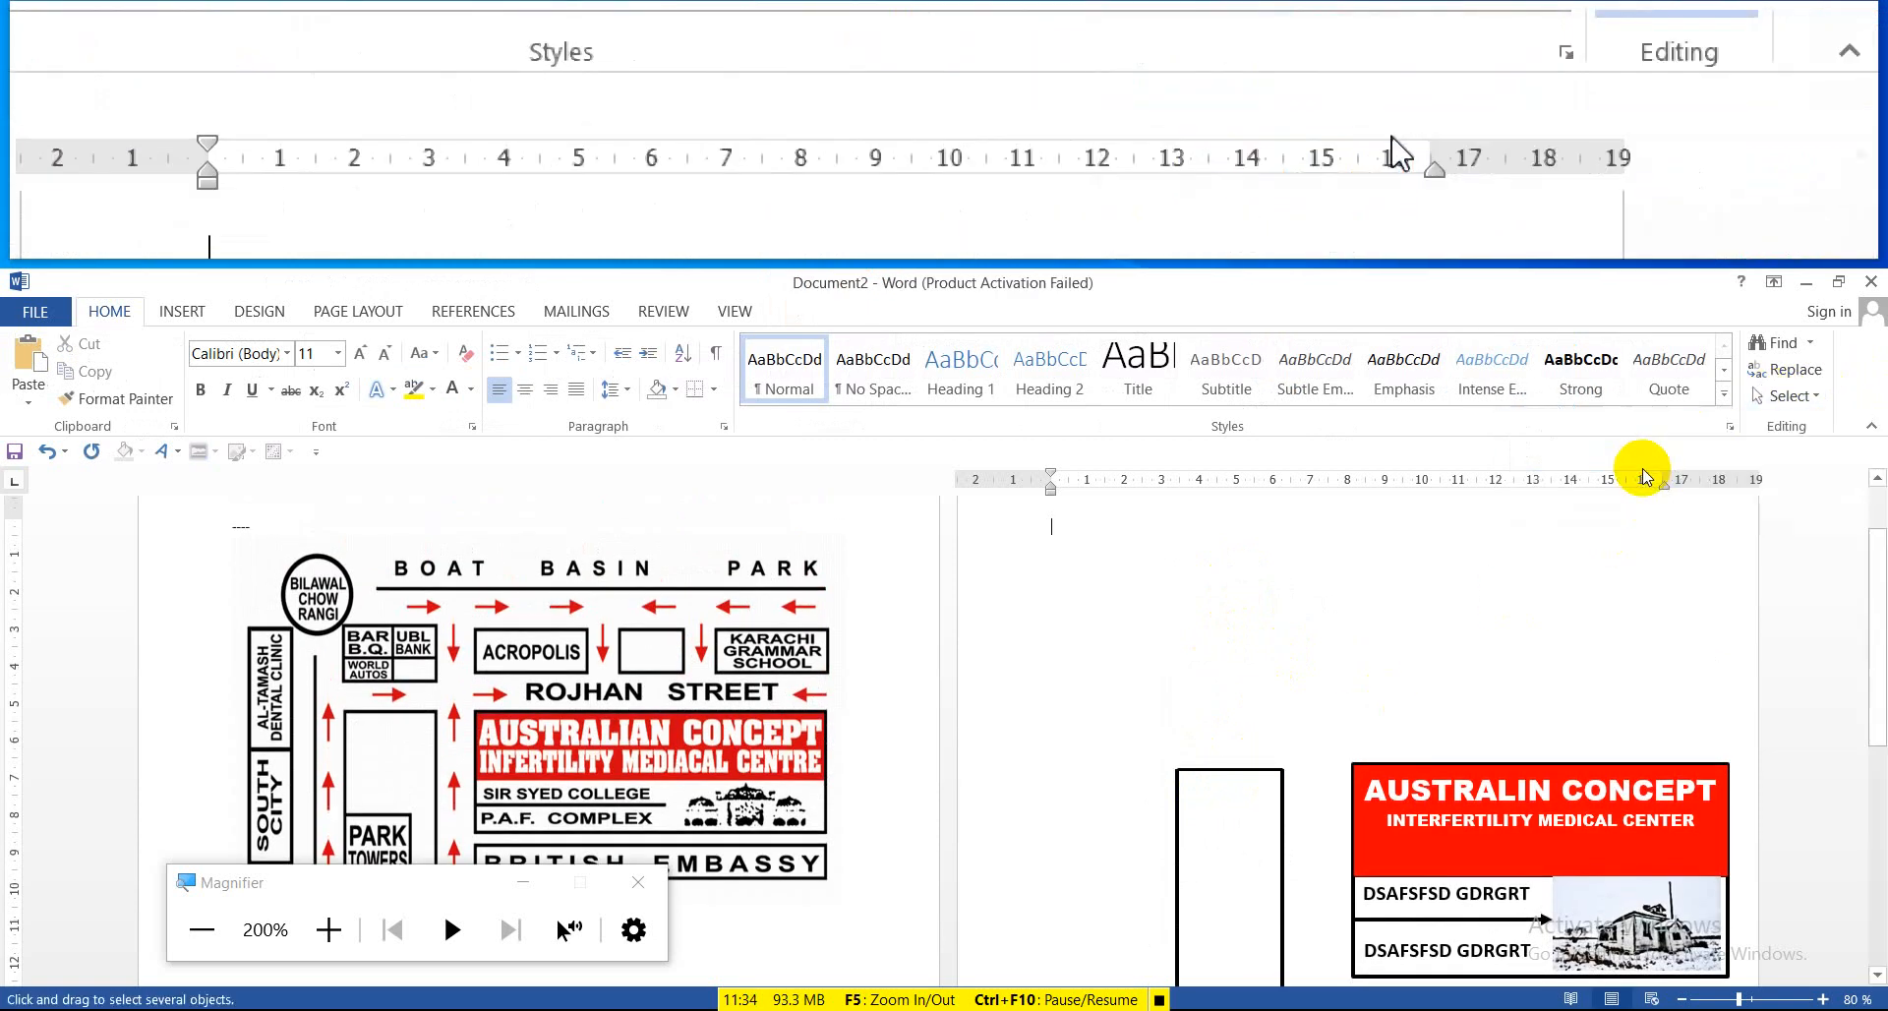
pyautogui.moveTo(1136, 745)
pyautogui.mouseDown()
pyautogui.moveTo(1348, 1010)
pyautogui.moveTo(1294, 1003)
pyautogui.mouseUp()
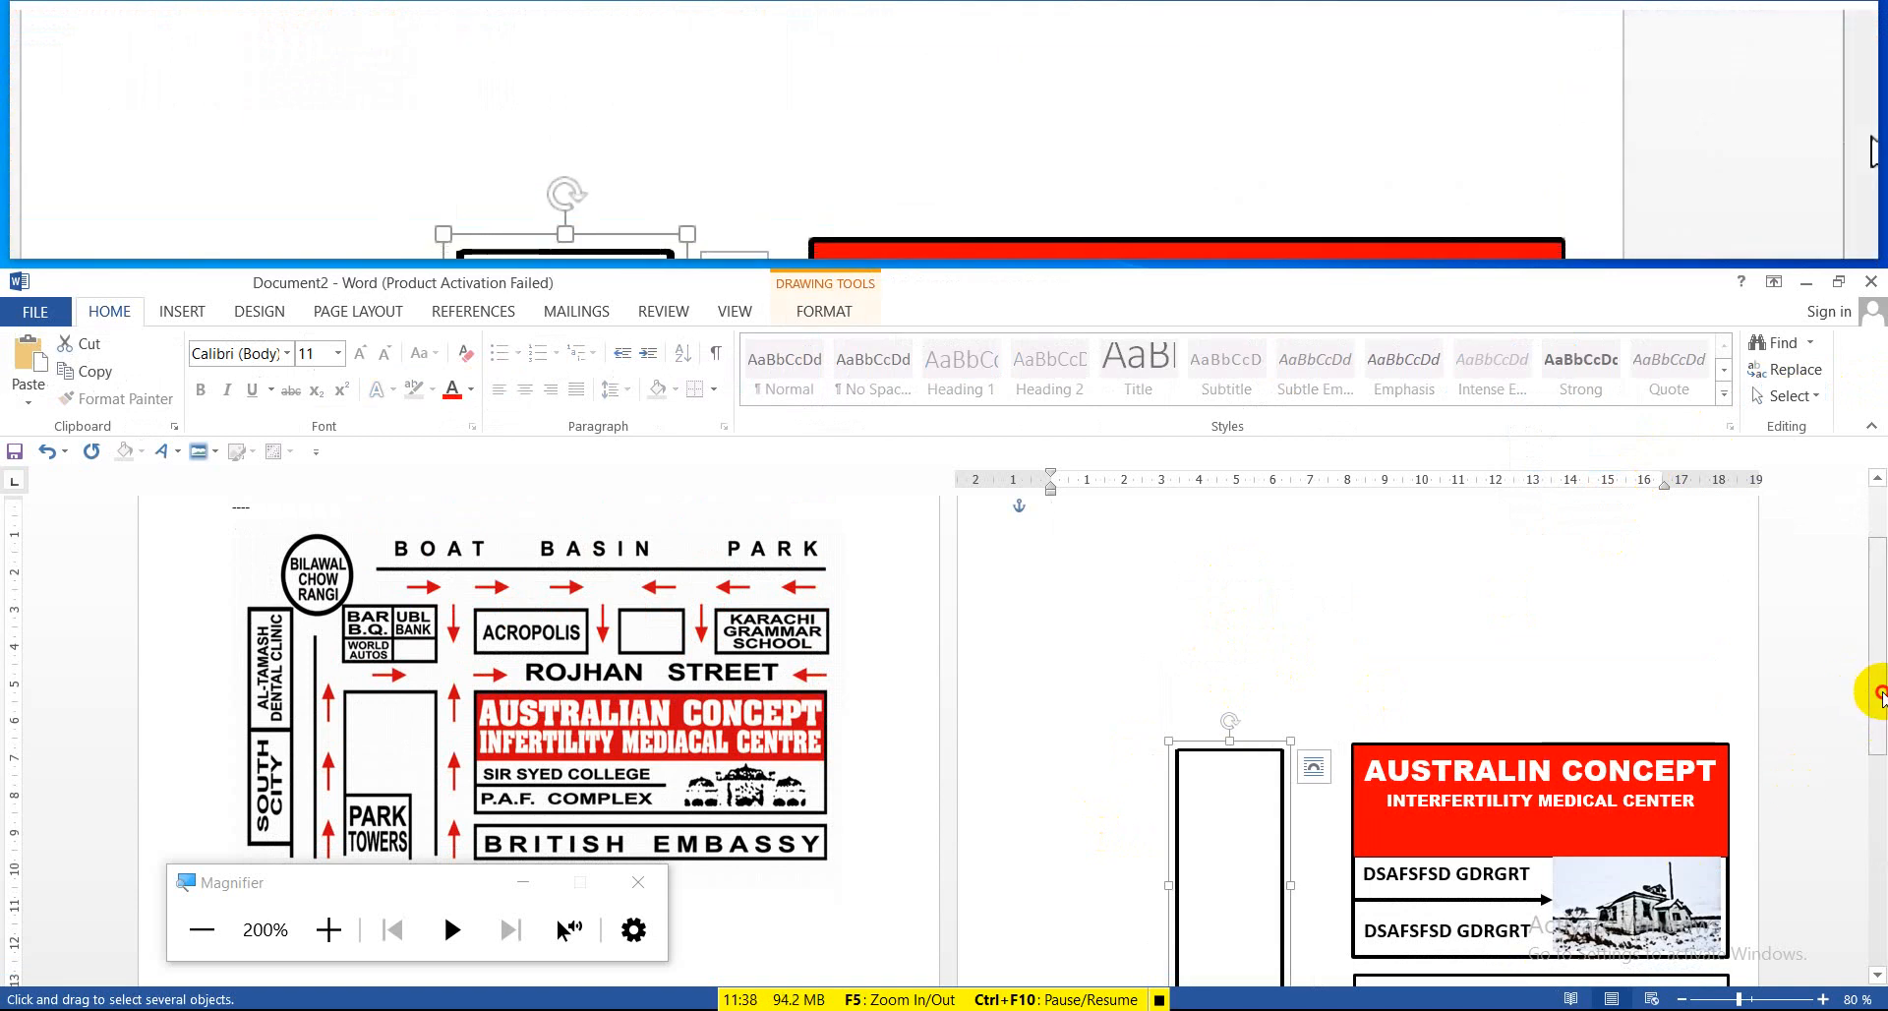
pyautogui.moveTo(1878, 693); pyautogui.dragTo(1858, 771)
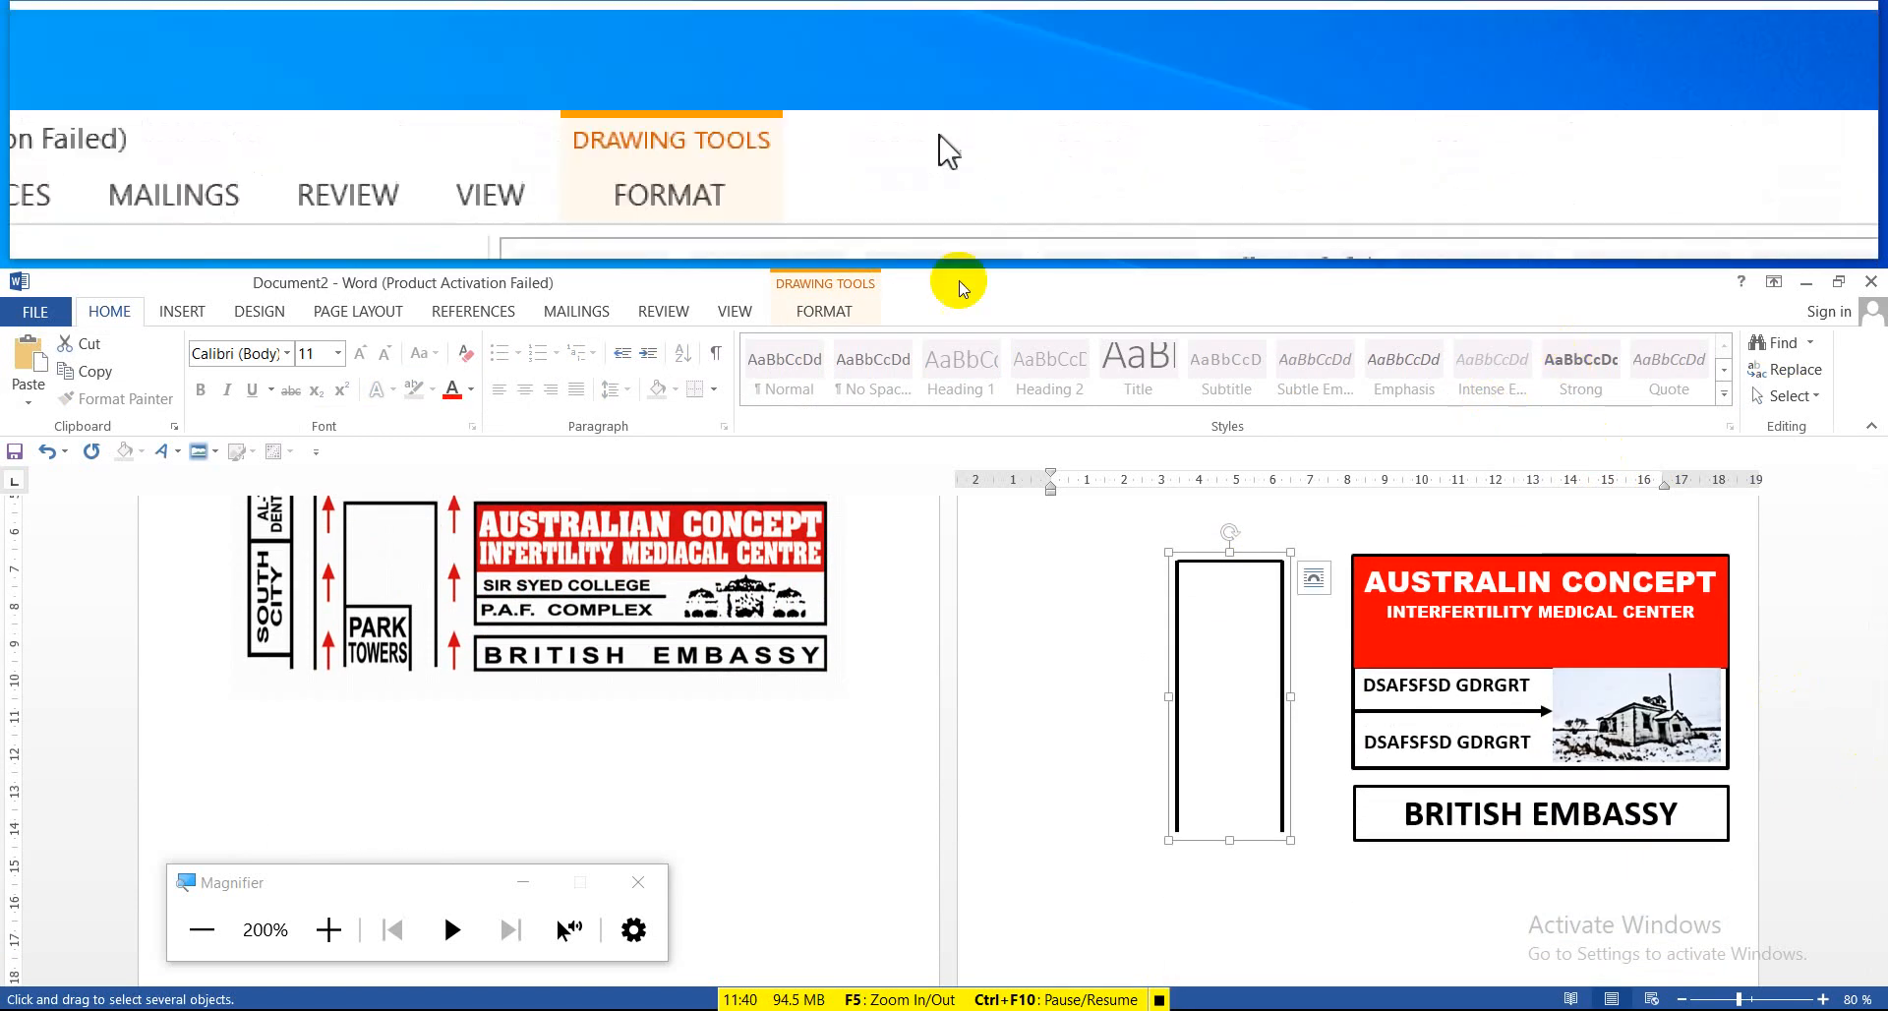
pyautogui.click(832, 309)
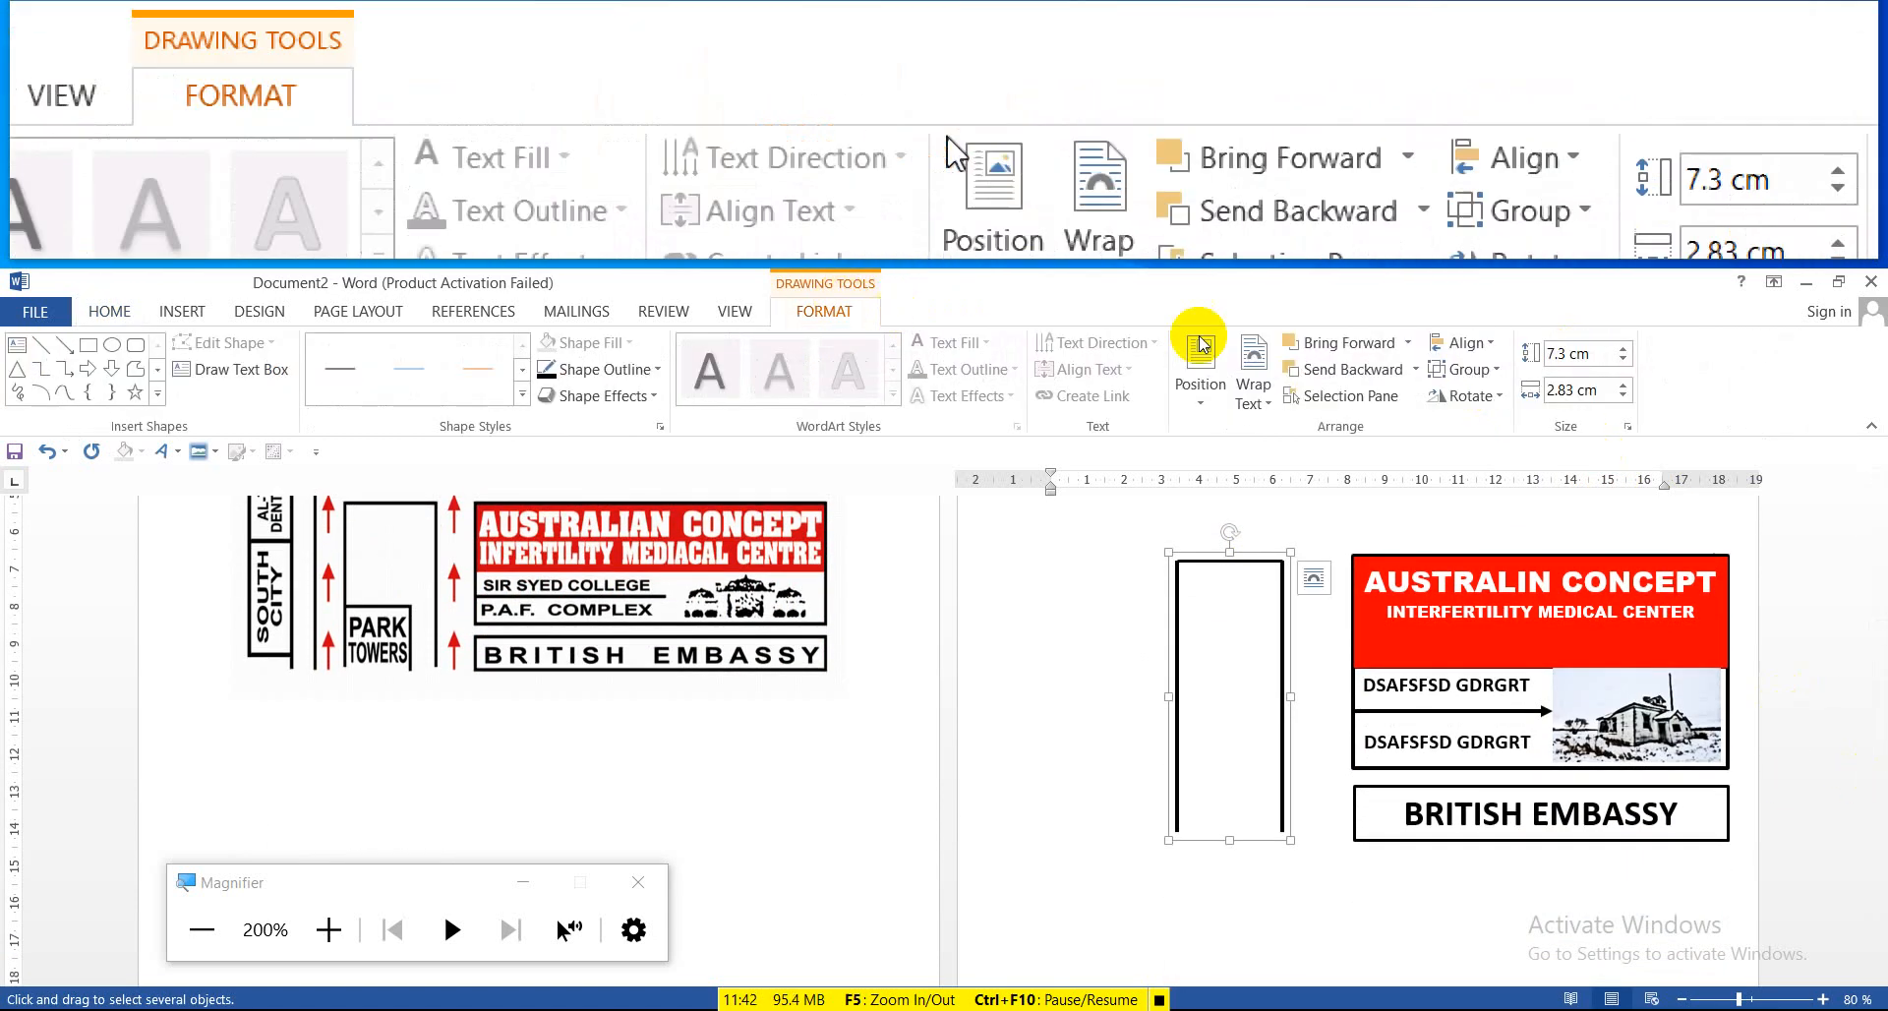
pyautogui.click(1467, 369)
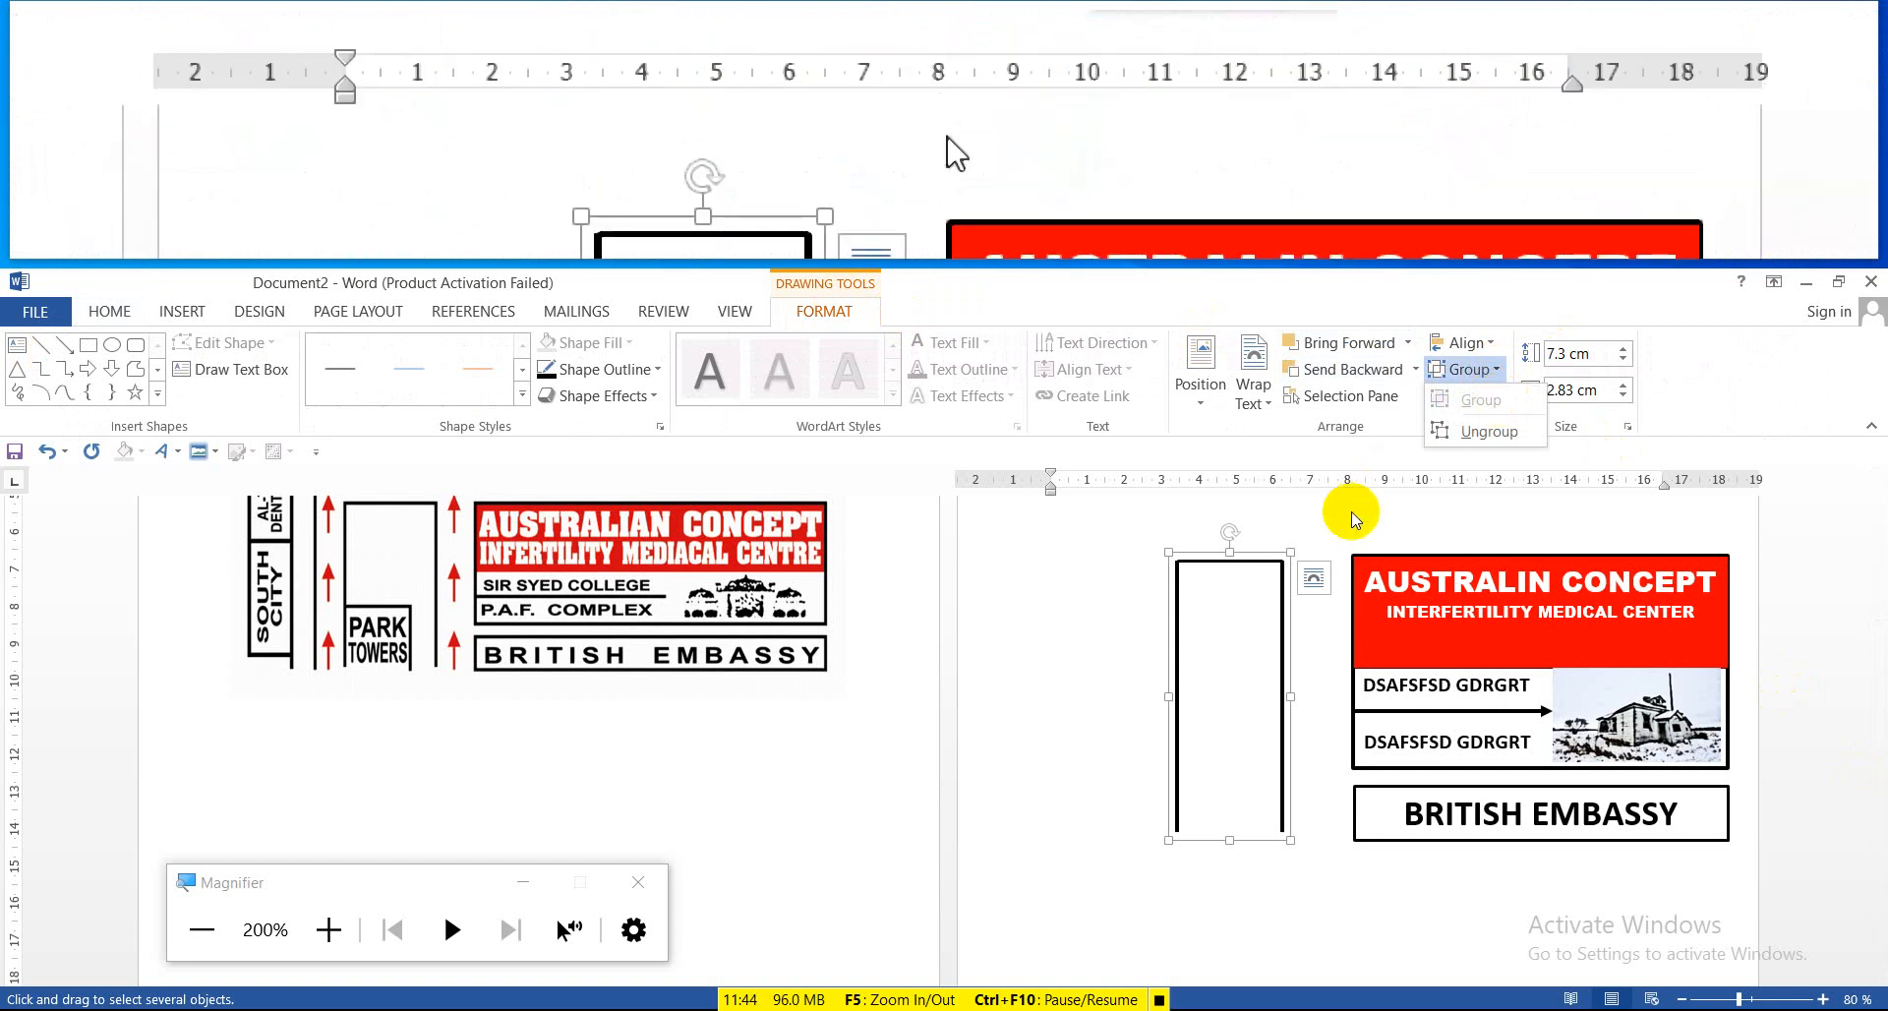
pyautogui.click(1298, 515)
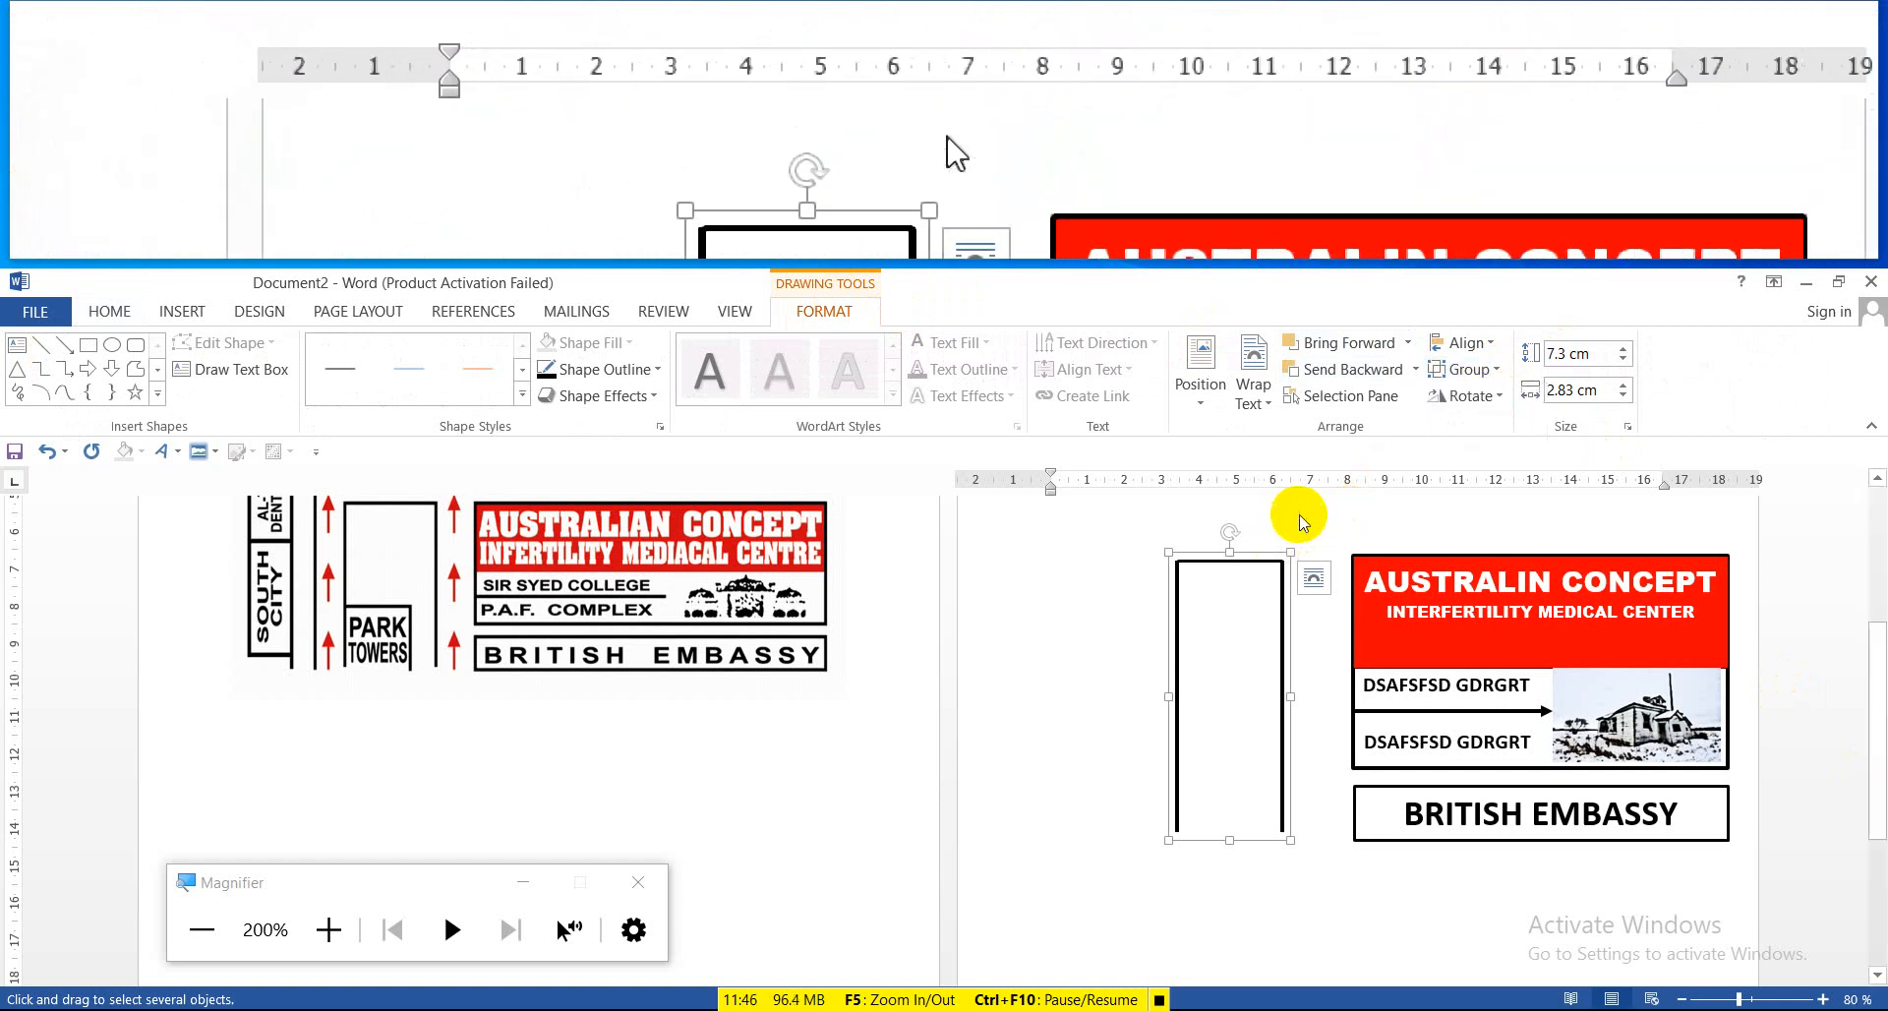
# Select the two vertical lines and the horizontal connecting line again and group them into one frame
pyautogui.click(1143, 560)
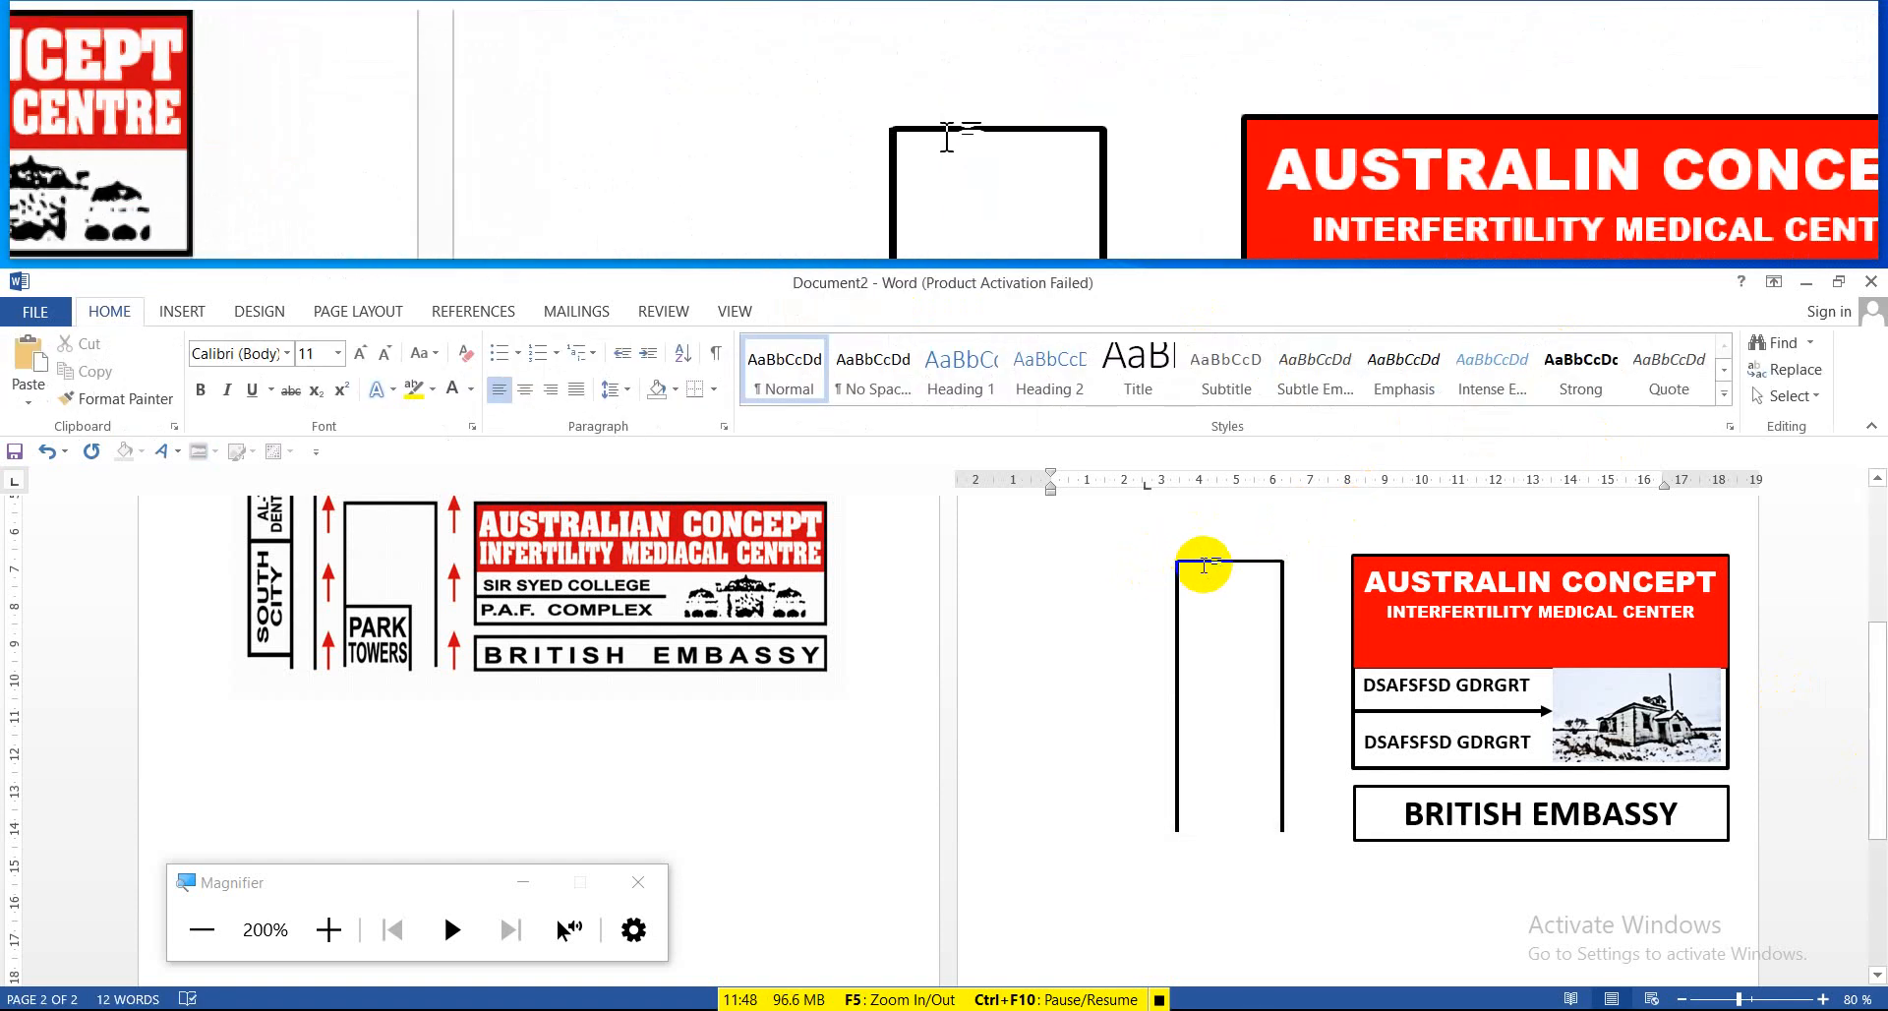
pyautogui.moveTo(1204, 563)
pyautogui.mouseDown()
pyautogui.moveTo(1129, 640)
pyautogui.moveTo(1192, 598)
pyautogui.moveTo(1207, 560)
pyautogui.mouseUp()
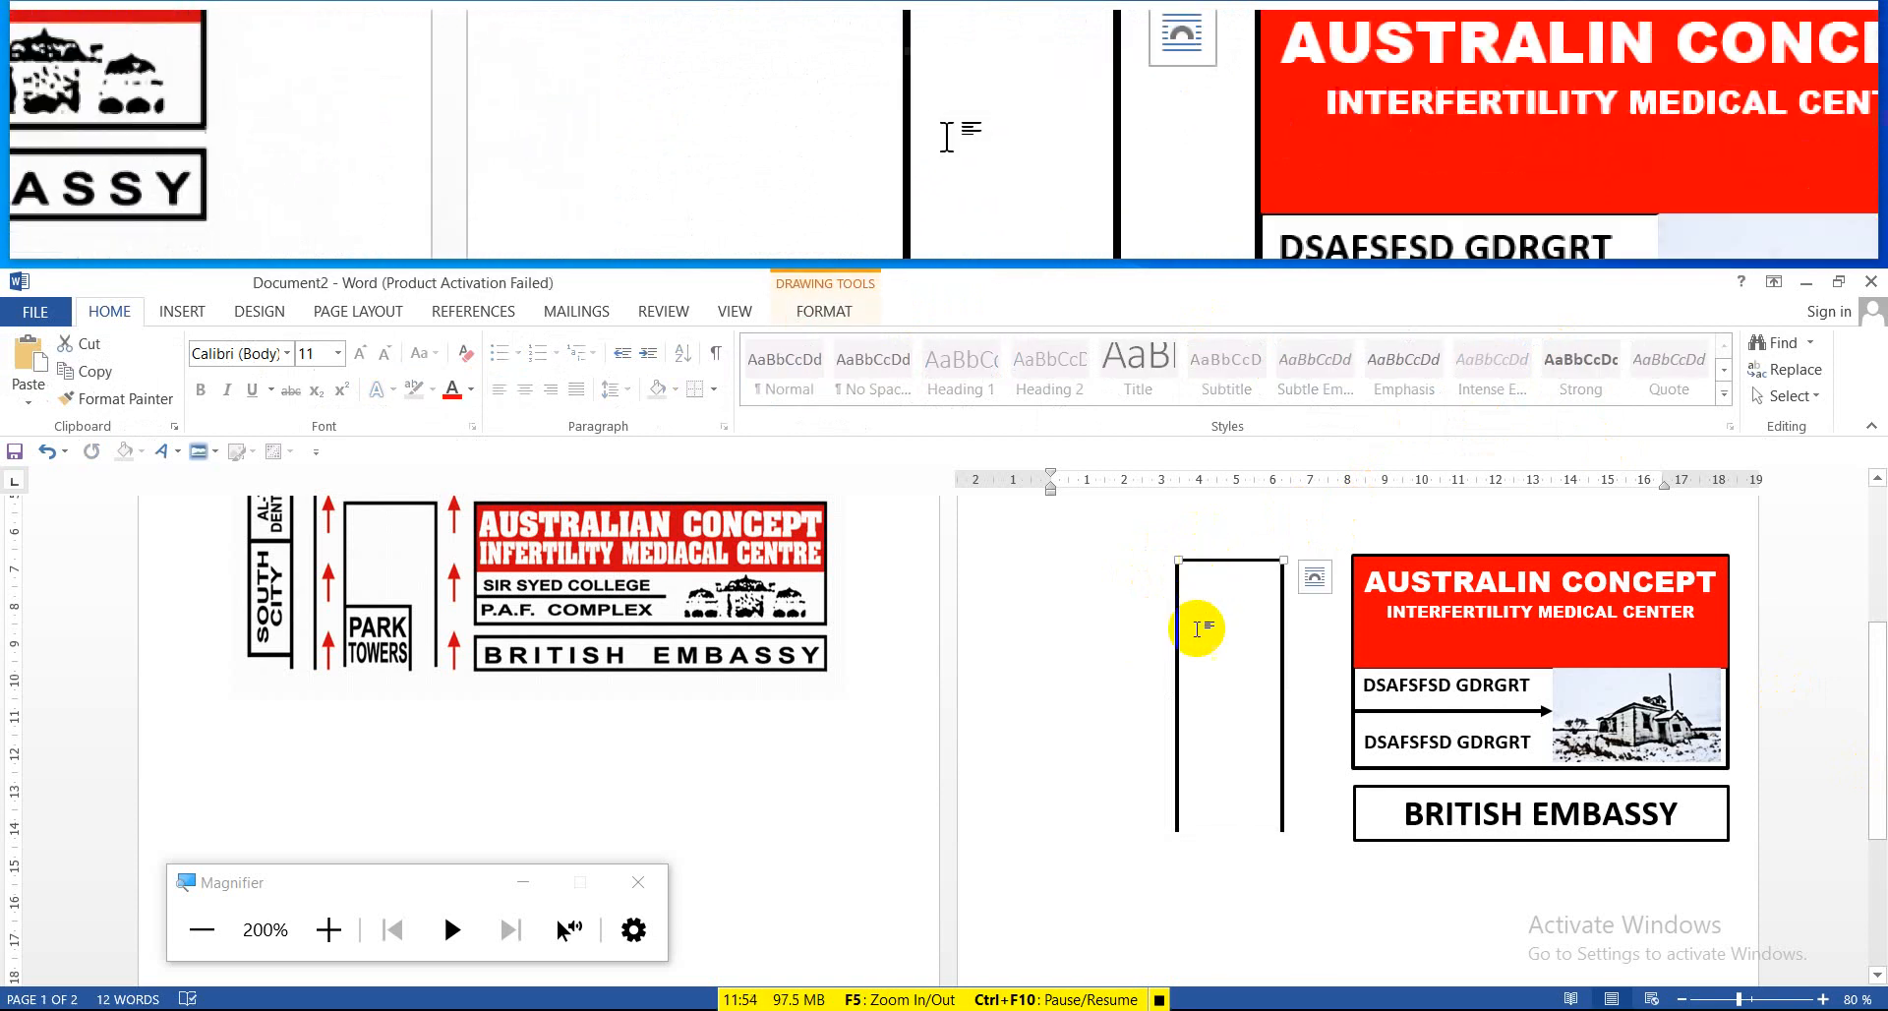
pyautogui.click(1282, 670)
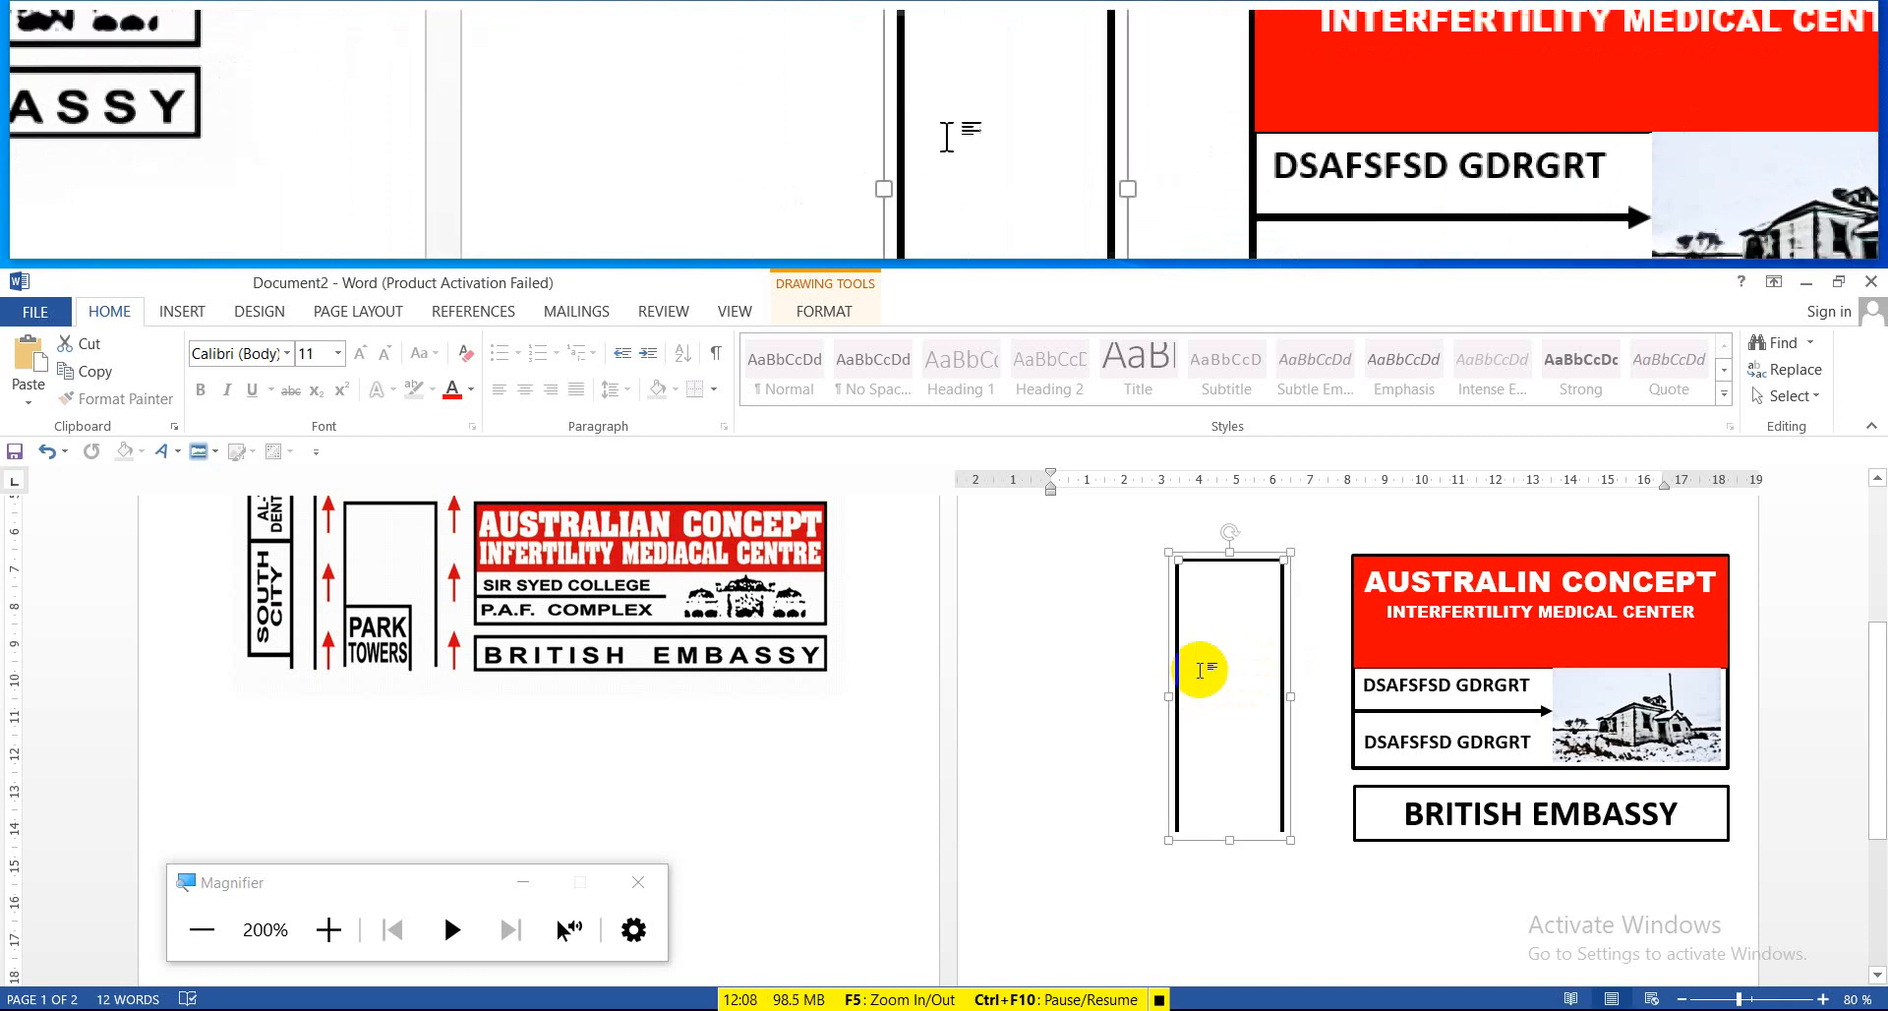
pyautogui.click(866, 303)
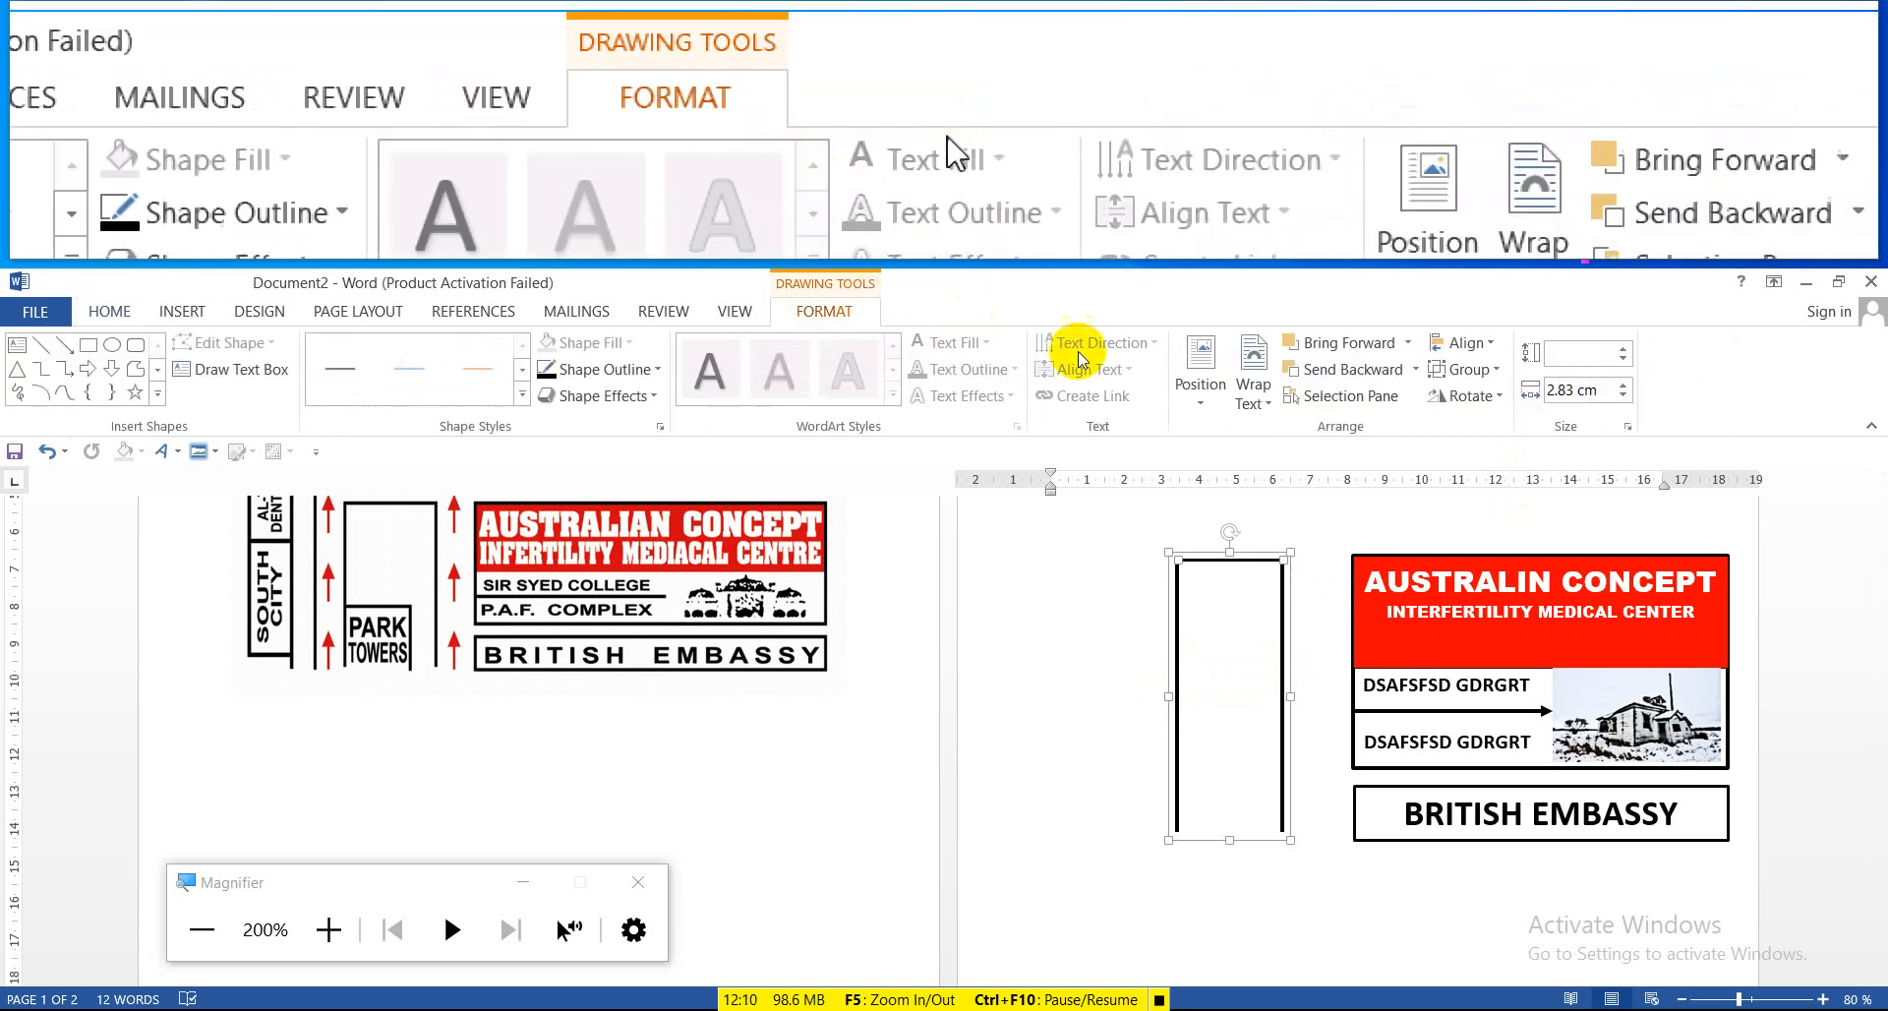
pyautogui.click(1486, 372)
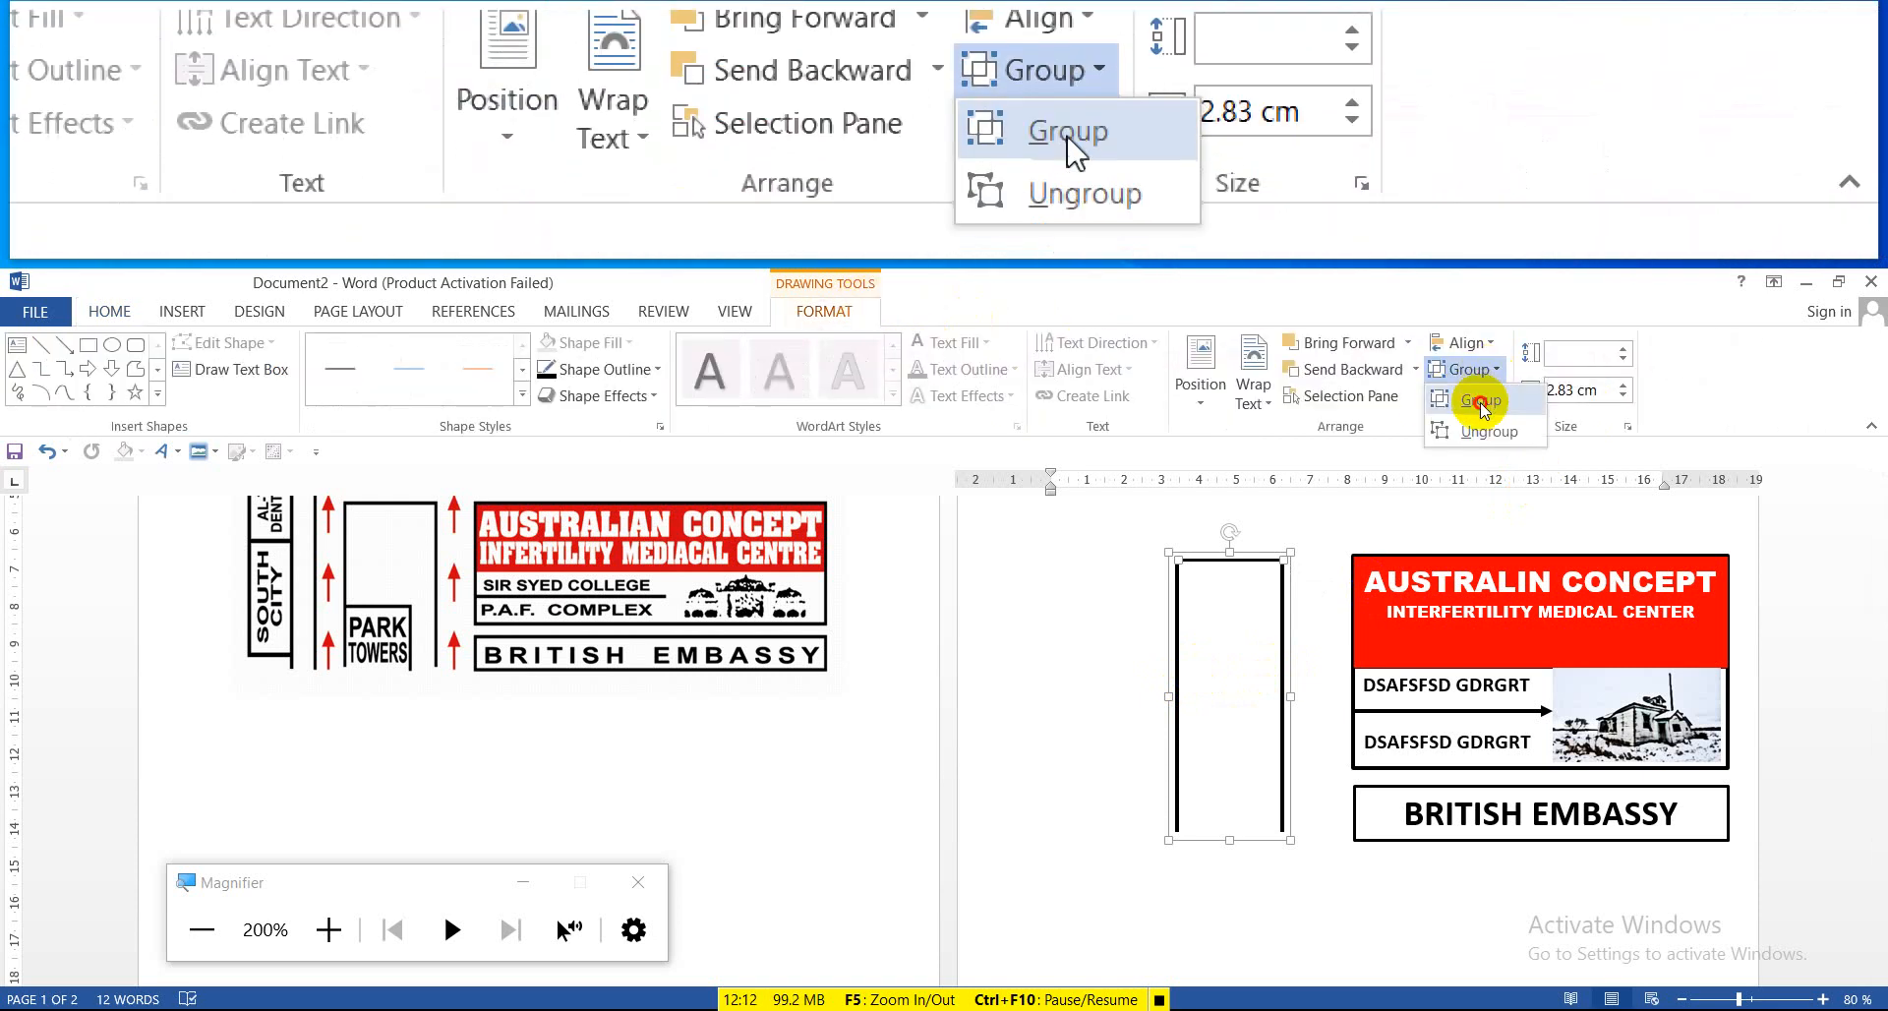
pyautogui.click(1479, 399)
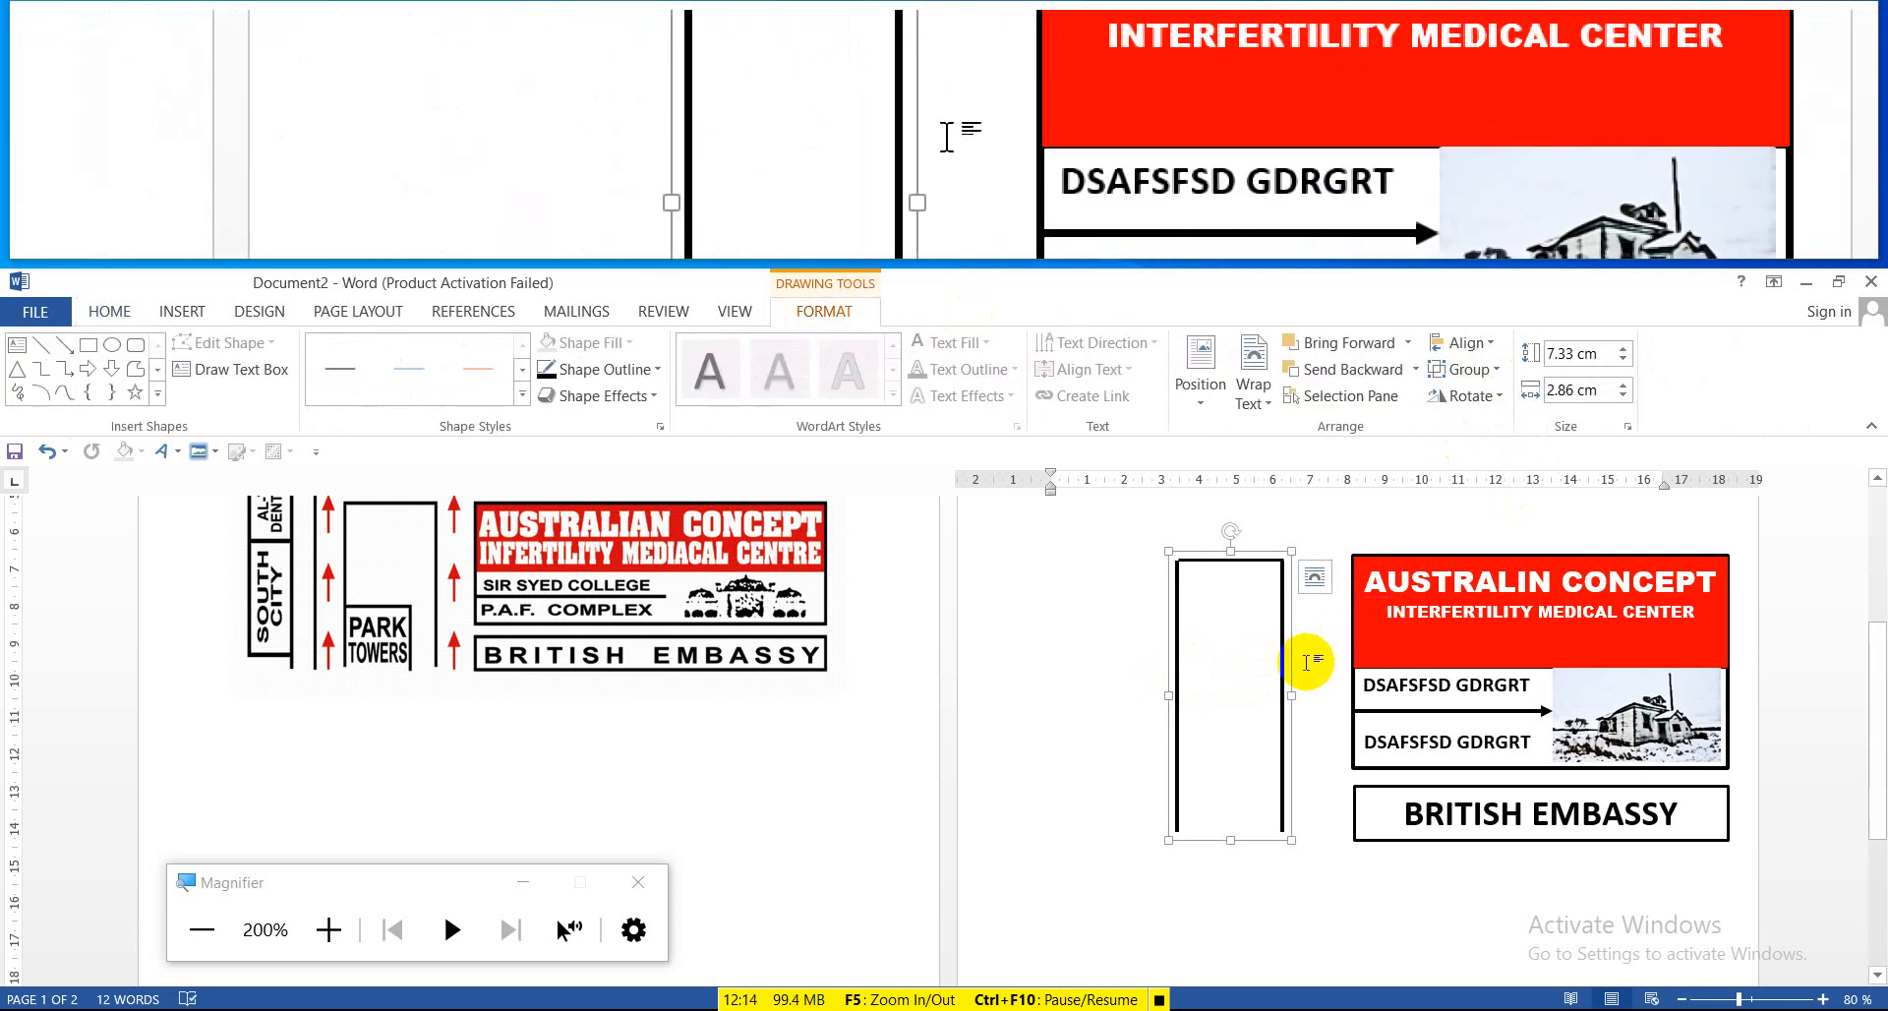
# Duplicate the three-line frame, shrink the copy and fit it into the lower-left corner of the original frame
pyautogui.moveTo(1307, 661); pyautogui.dragTo(1311, 674)
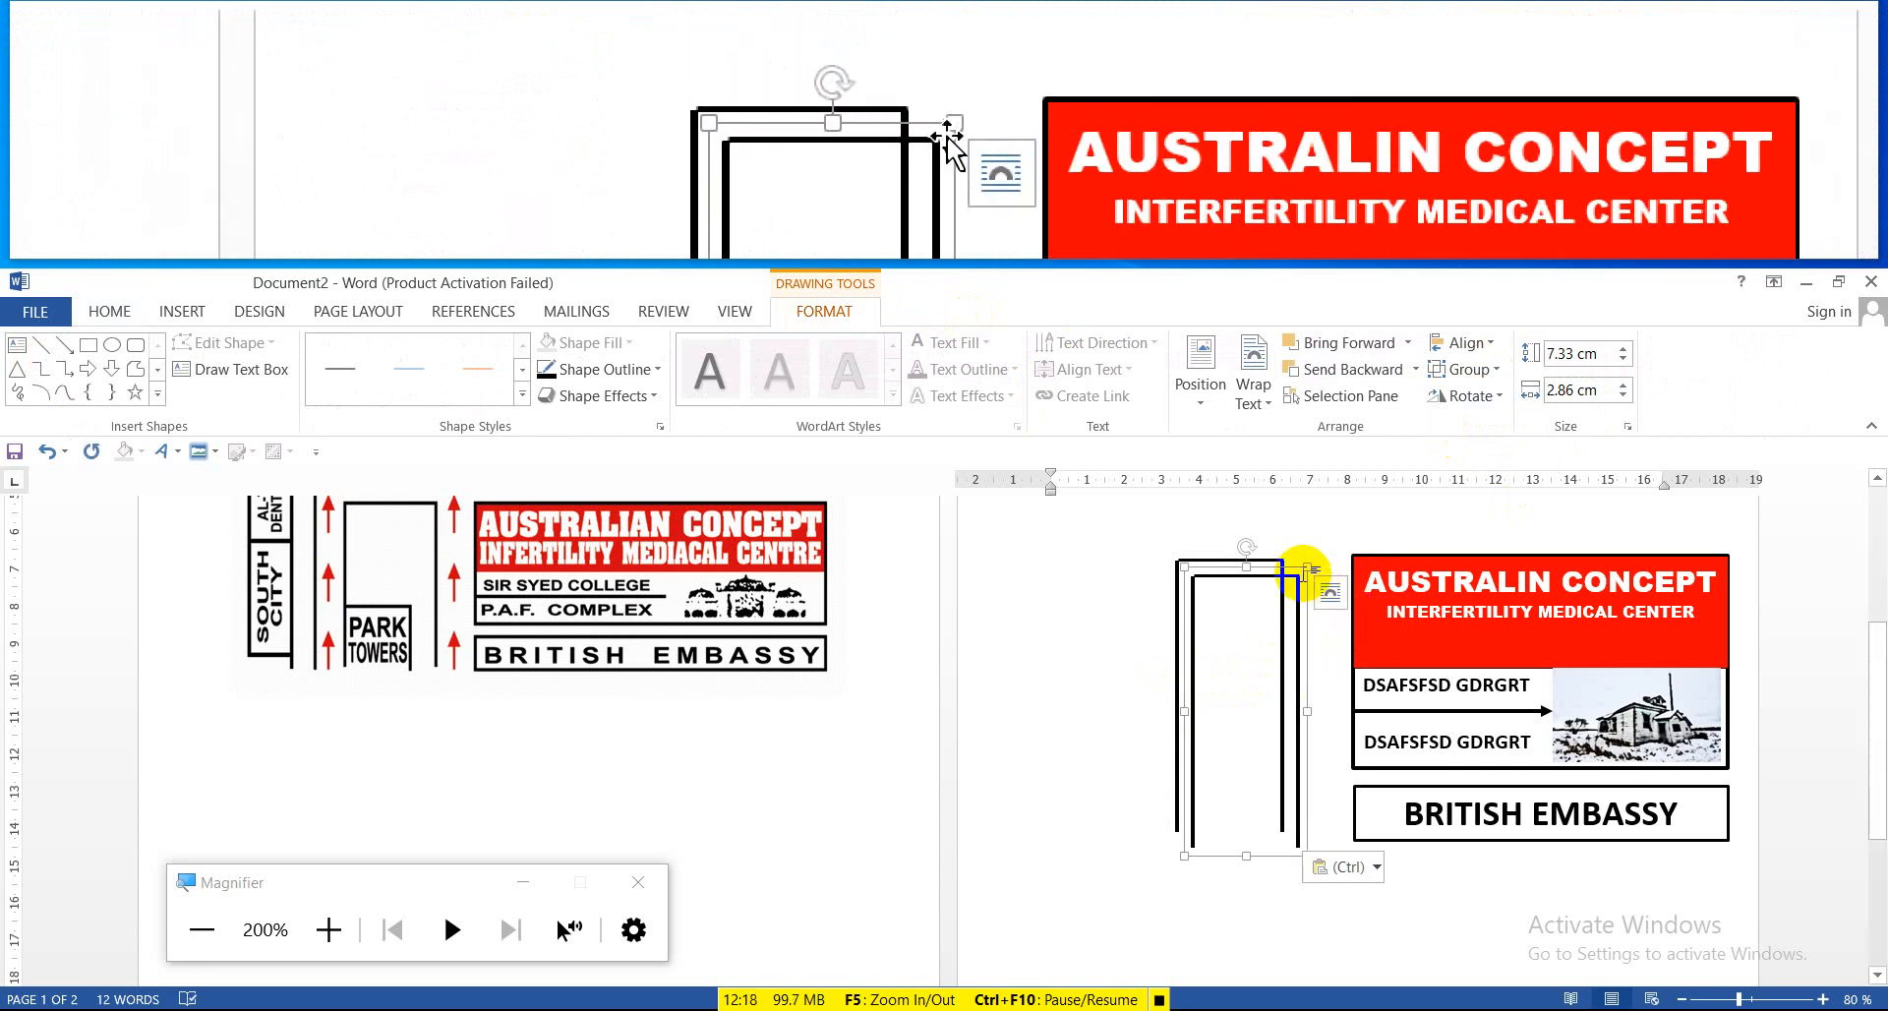
pyautogui.moveTo(1305, 567); pyautogui.dragTo(1220, 717)
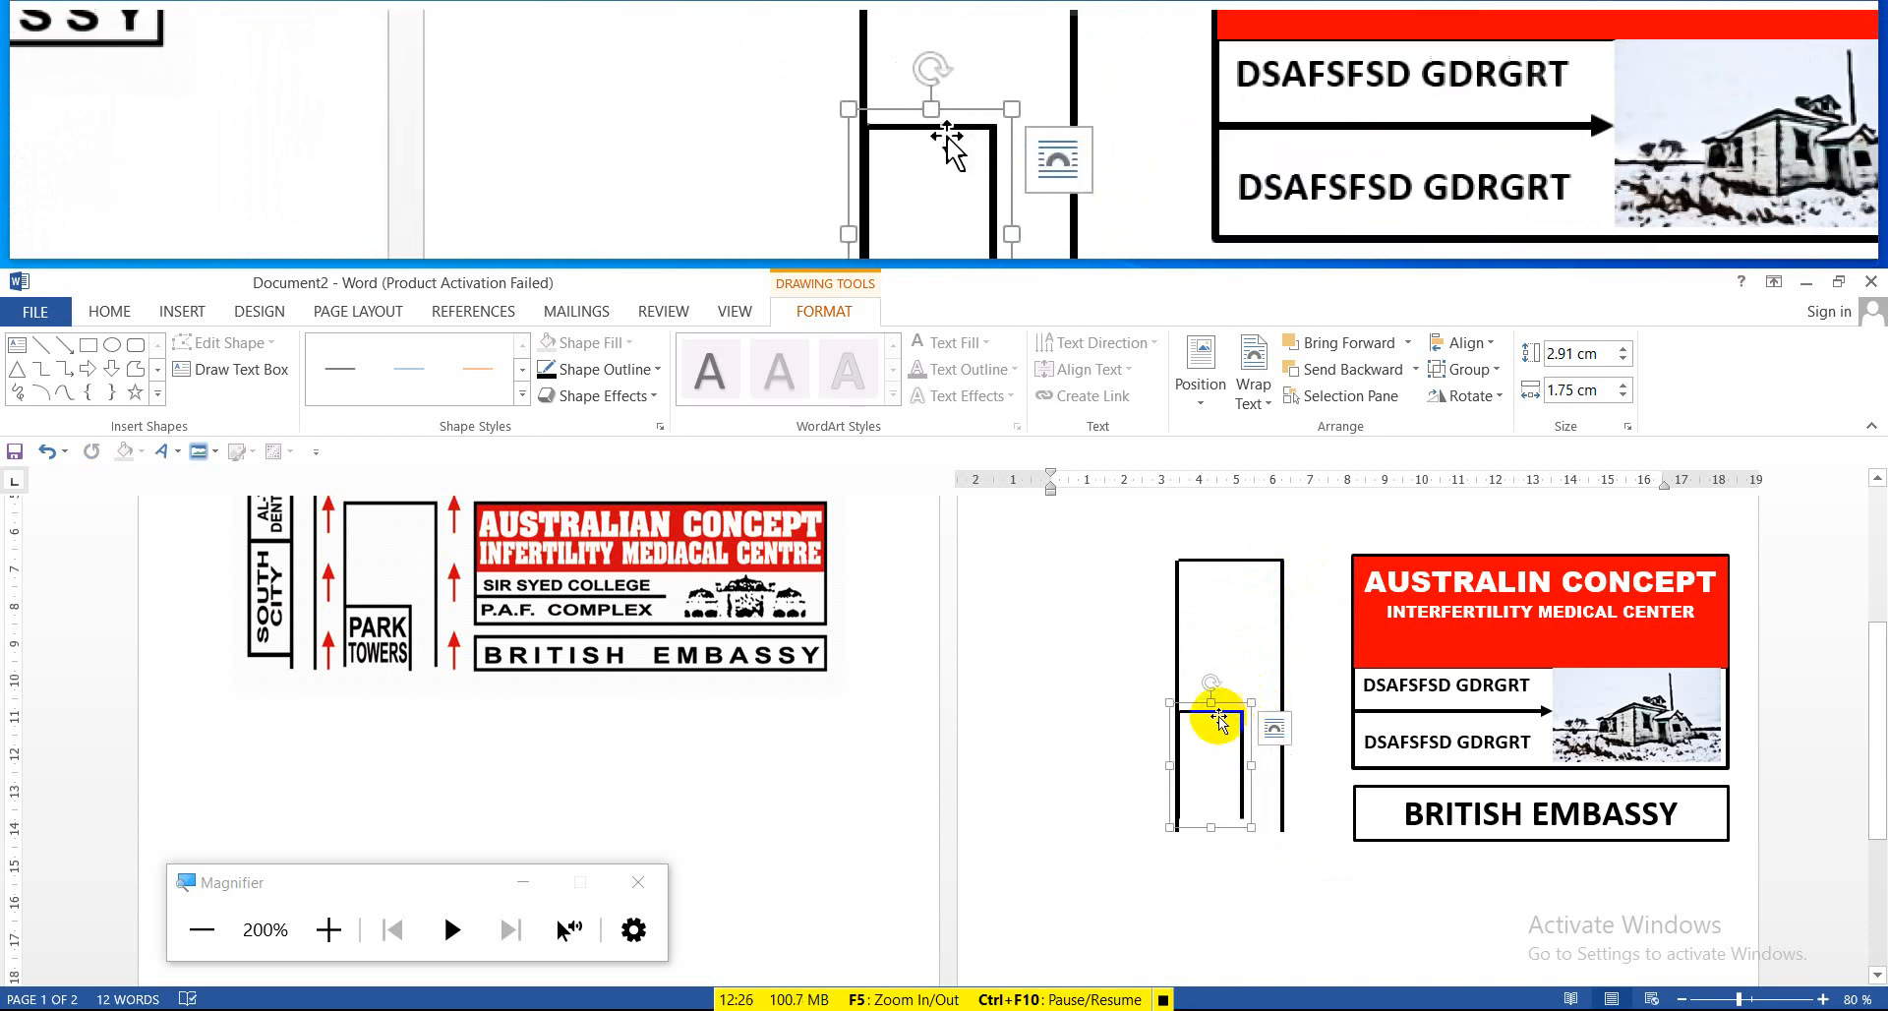
pyautogui.moveTo(1251, 764)
pyautogui.mouseDown()
pyautogui.moveTo(1214, 732)
pyautogui.moveTo(1217, 754)
pyautogui.mouseUp()
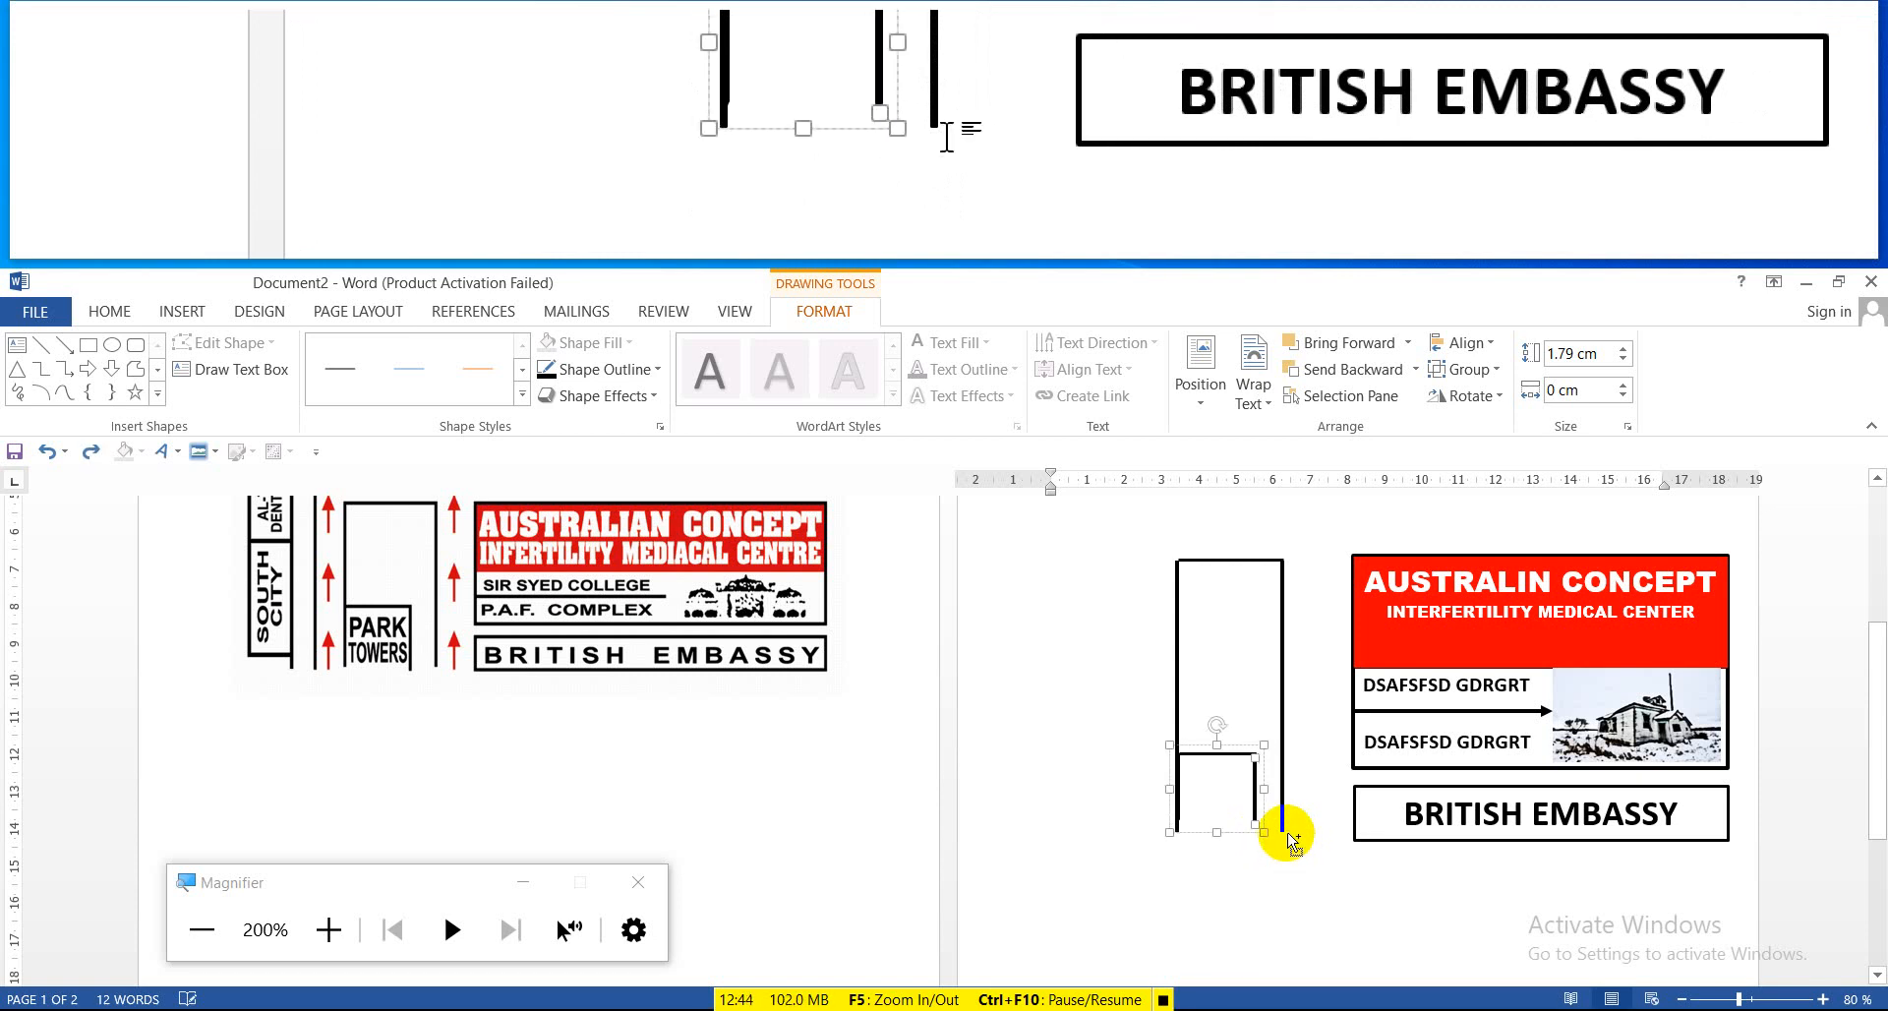
# Delete the uneven small inner frame and restore it with even legs in the same corner of the large frame
pyautogui.click(1251, 662)
pyautogui.scroll(3, 1252, 661)
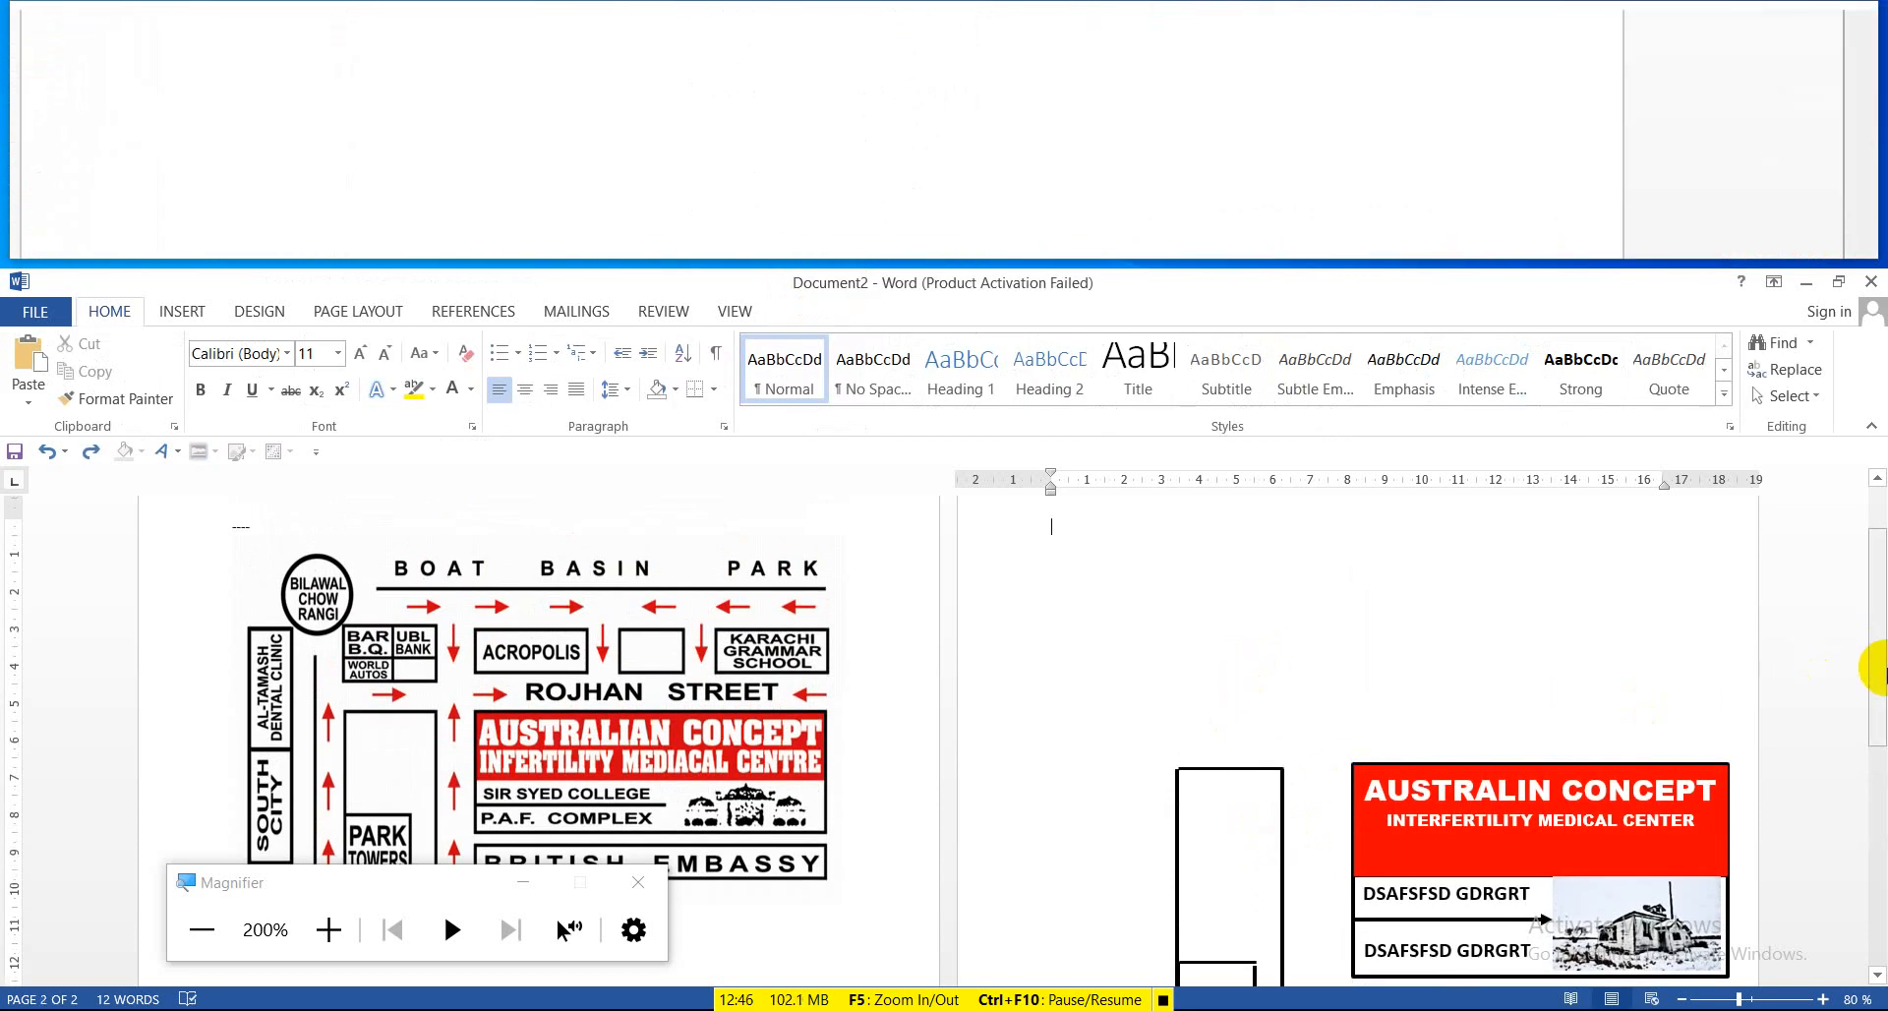
pyautogui.scroll(-3, 1863, 737)
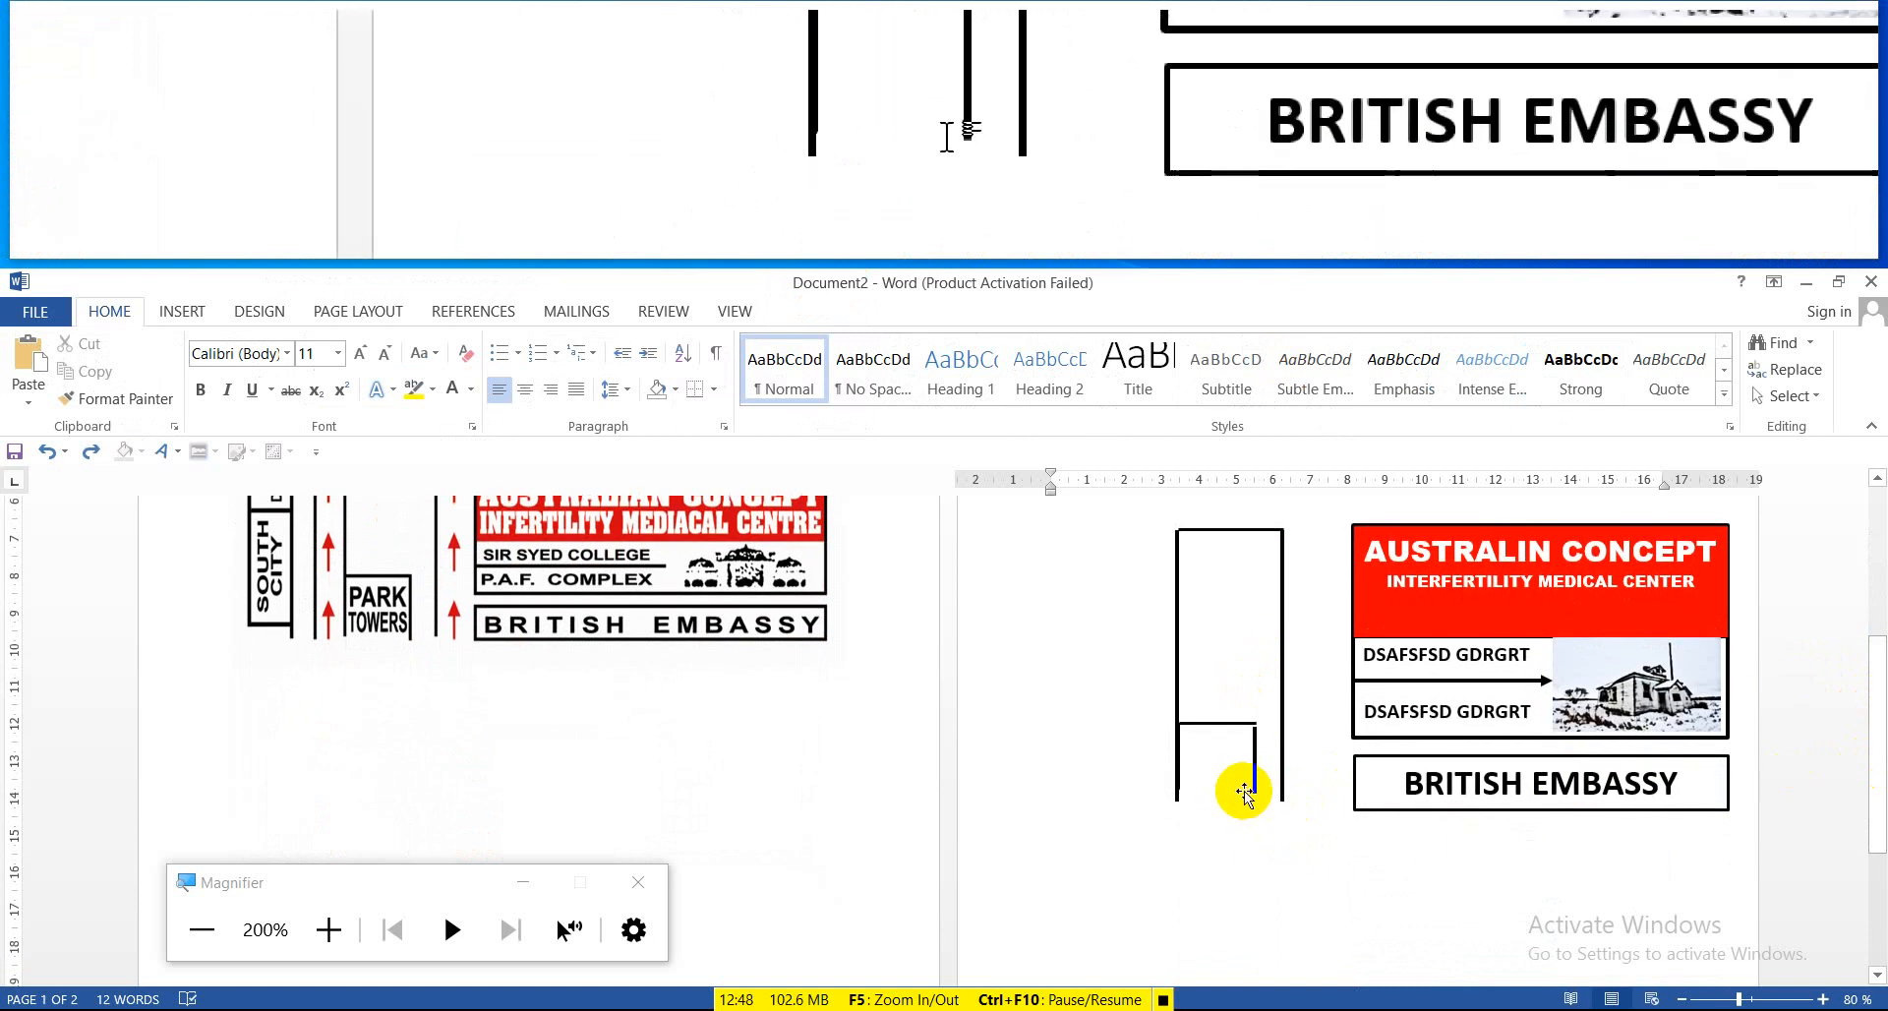
pyautogui.click(1254, 787)
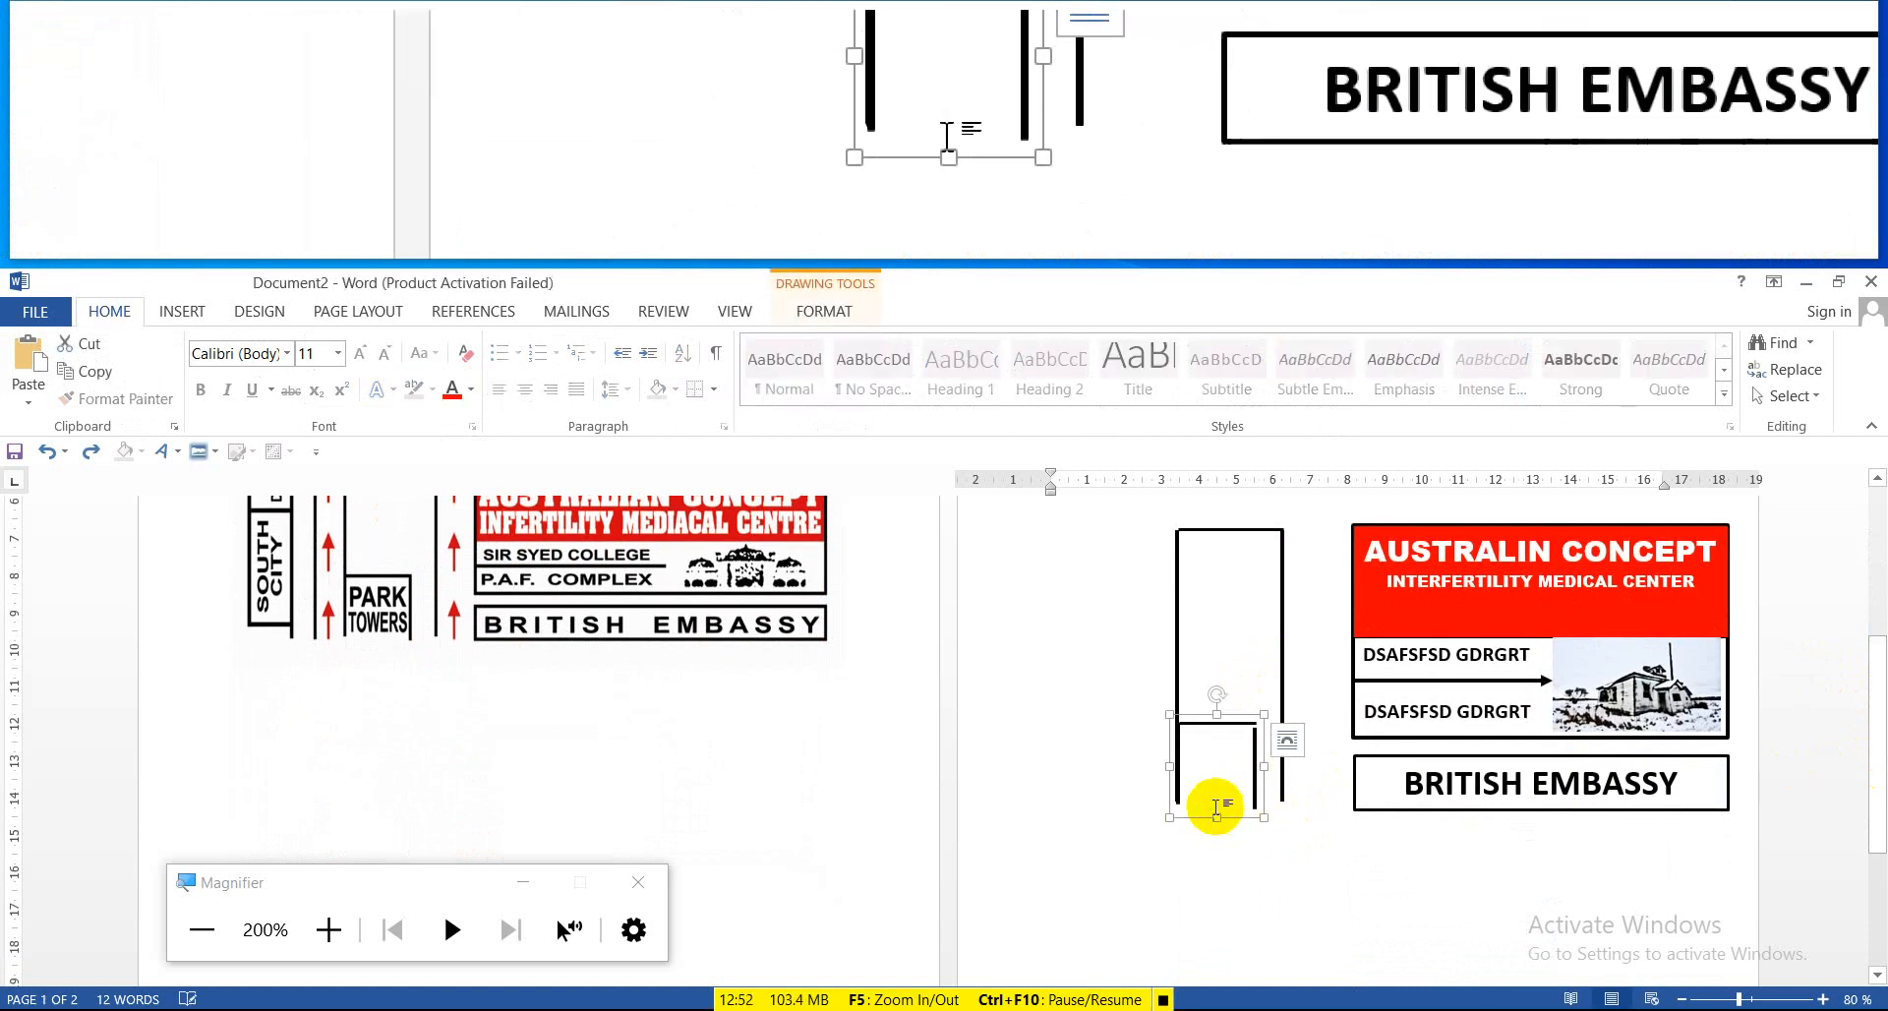
pyautogui.press('Delete')
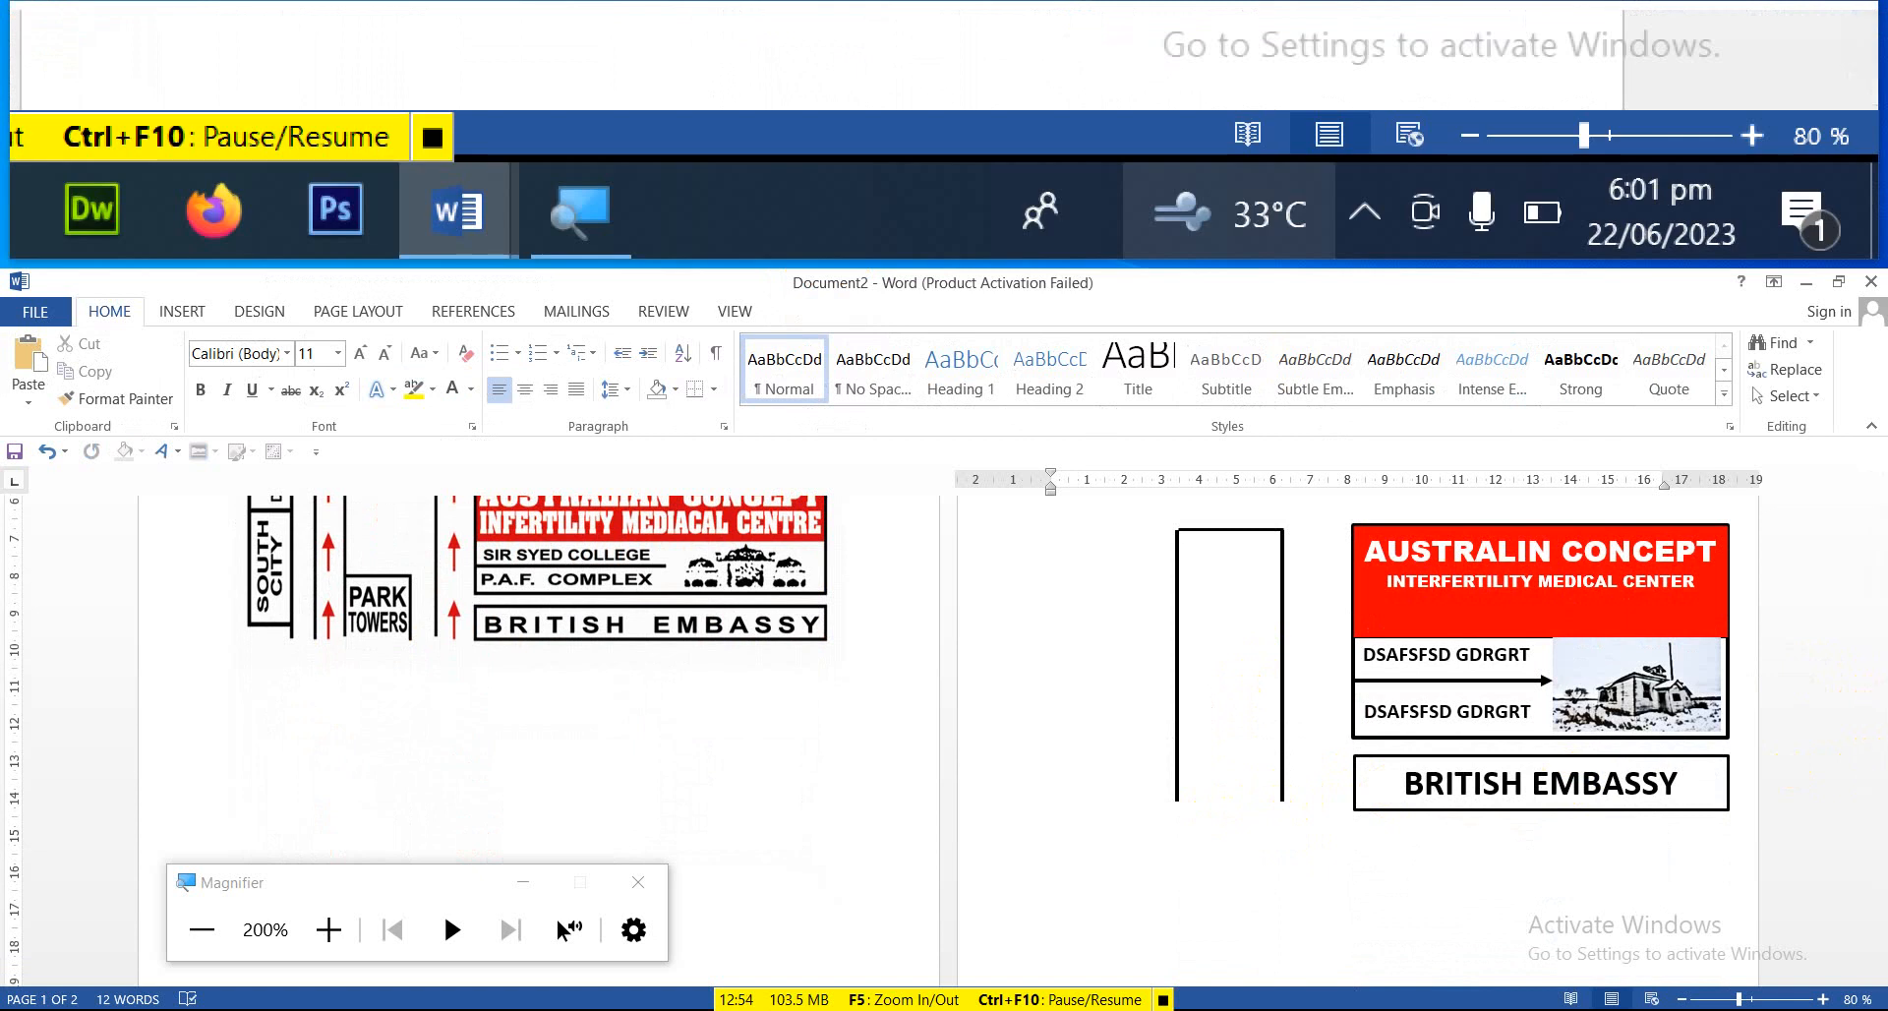
pyautogui.hotkey('ctrl', 'z')
pyautogui.click(1289, 724)
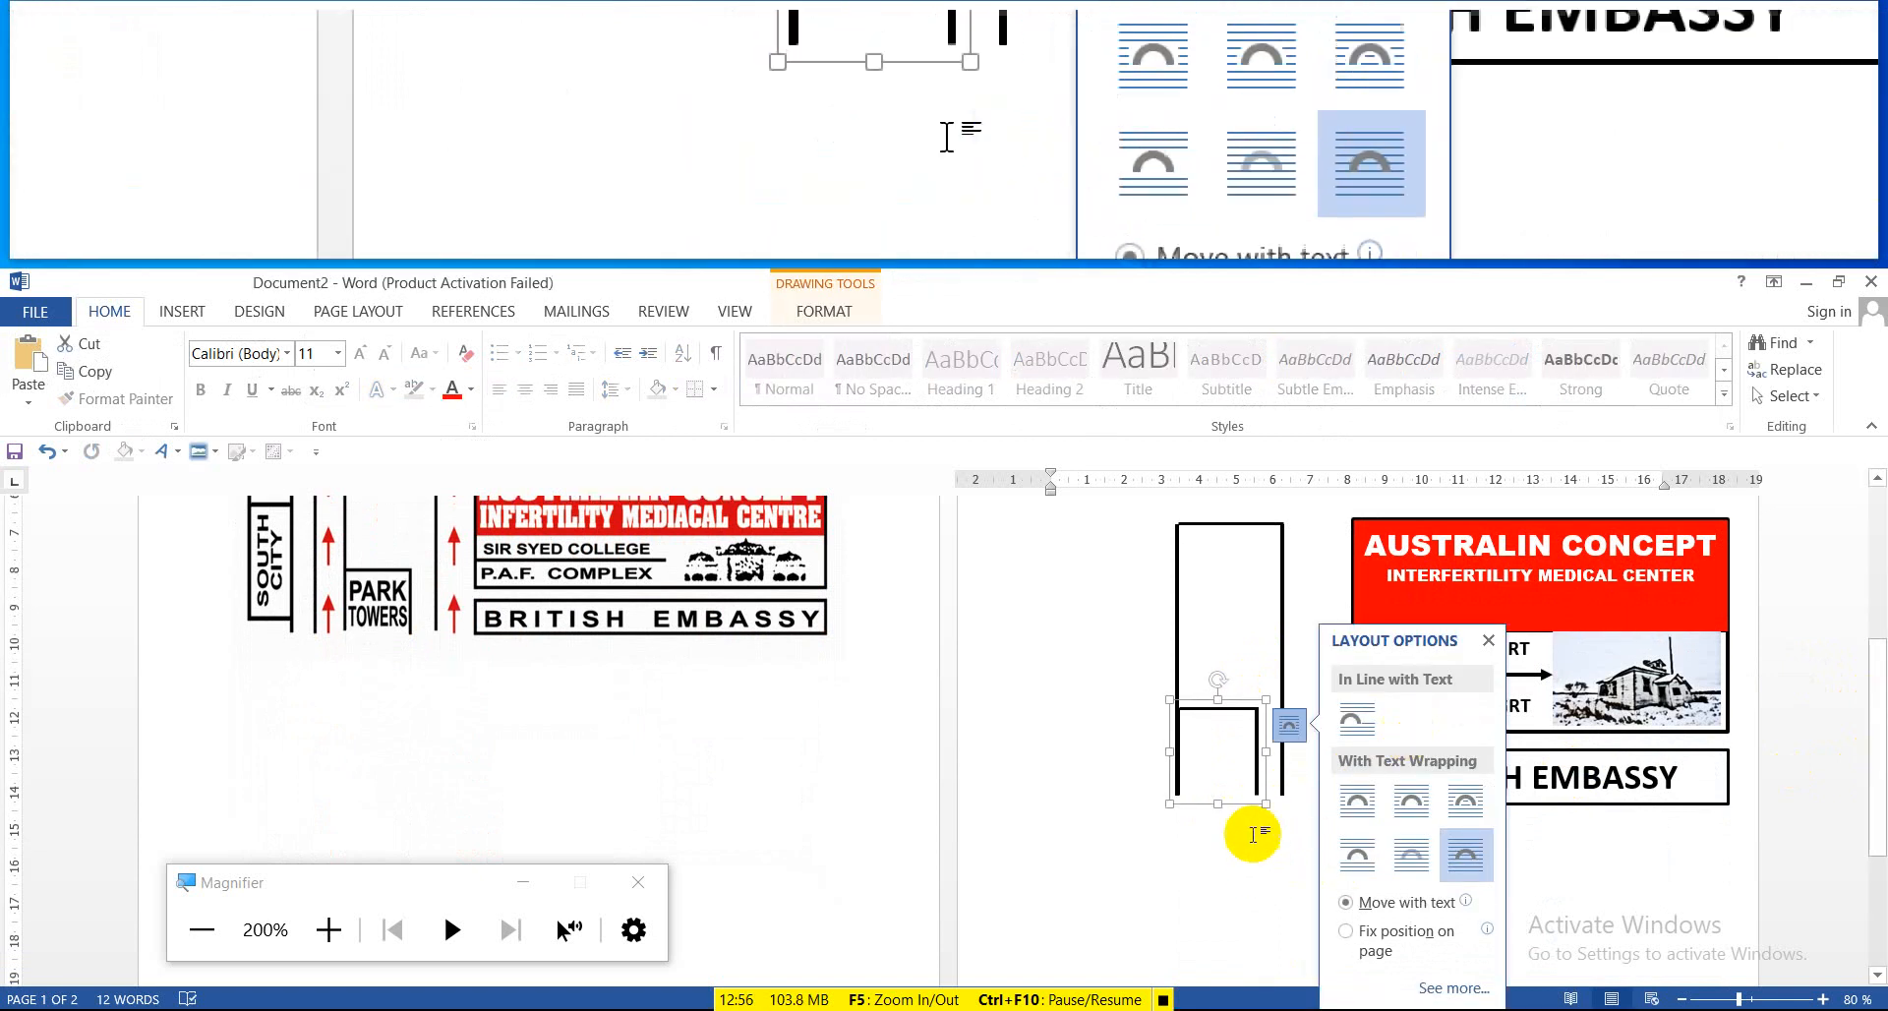
# Draw a text box about 2.45 cm high and 2.12 cm wide over the small frame and enter PARK TOWER on two lines
pyautogui.click(181, 312)
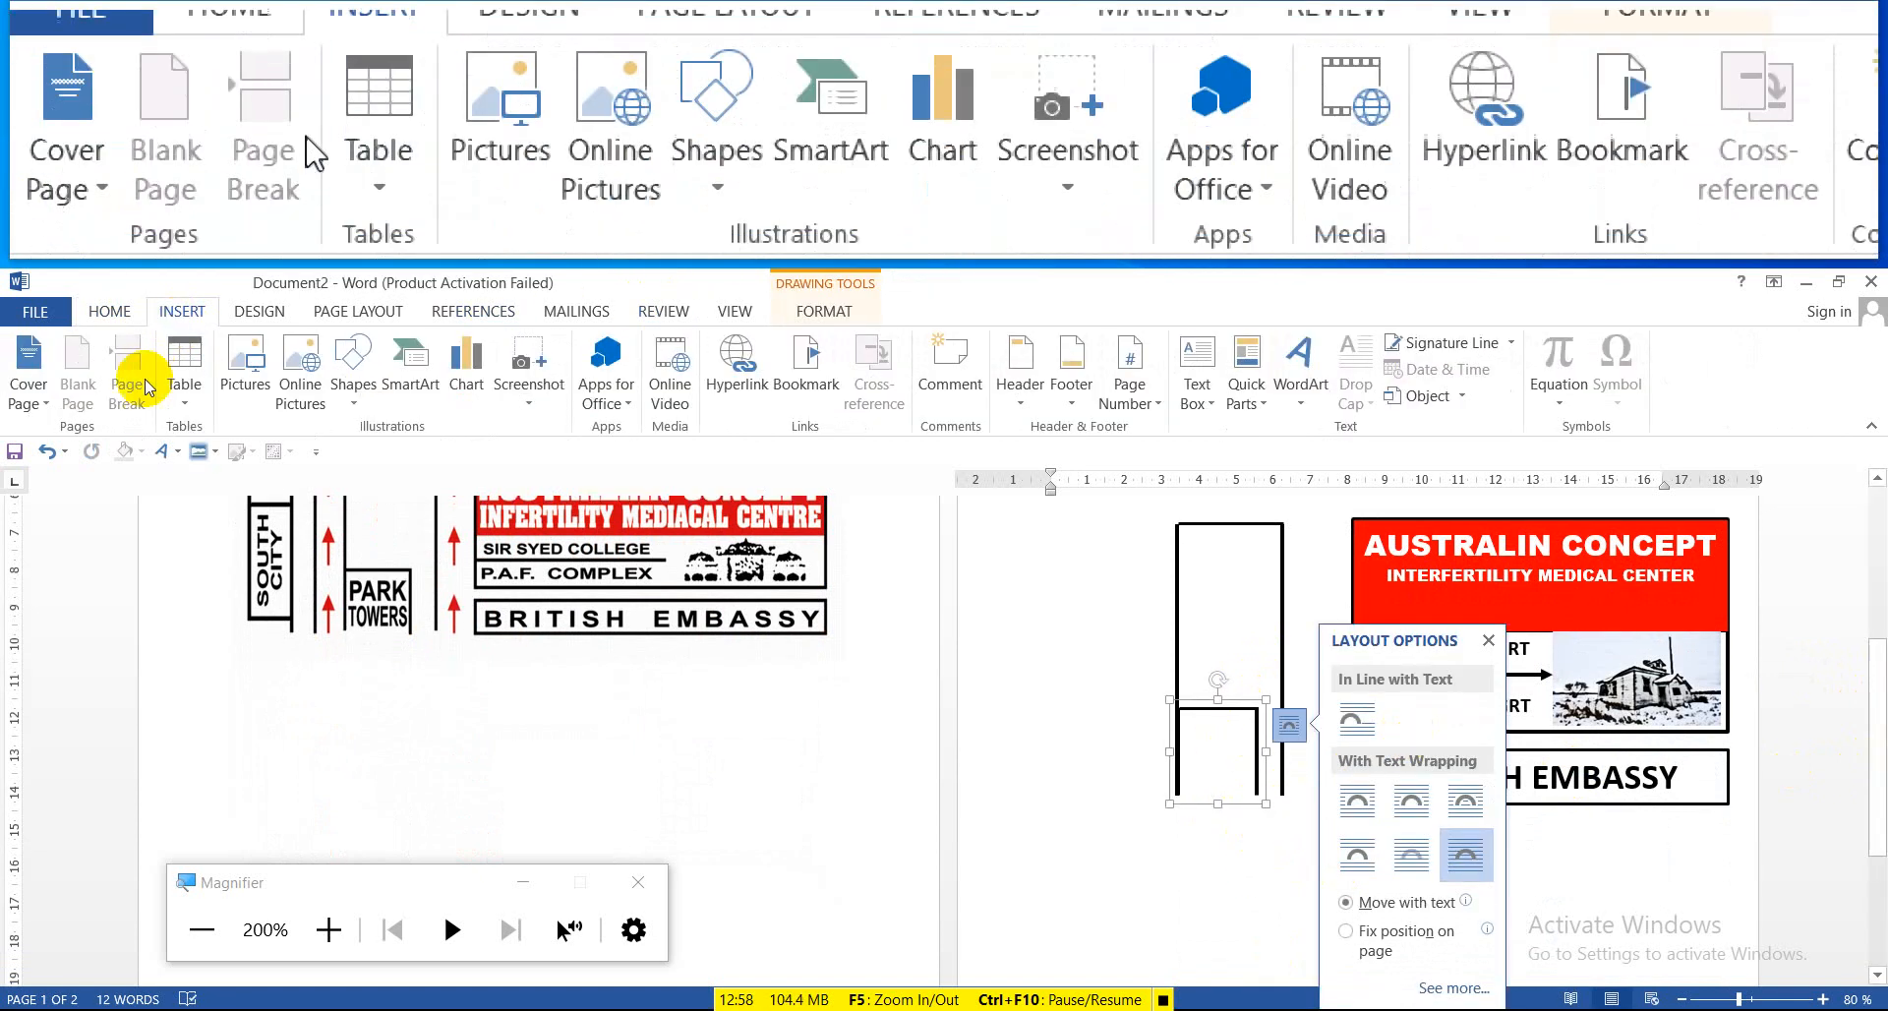
pyautogui.click(354, 405)
pyautogui.click(346, 445)
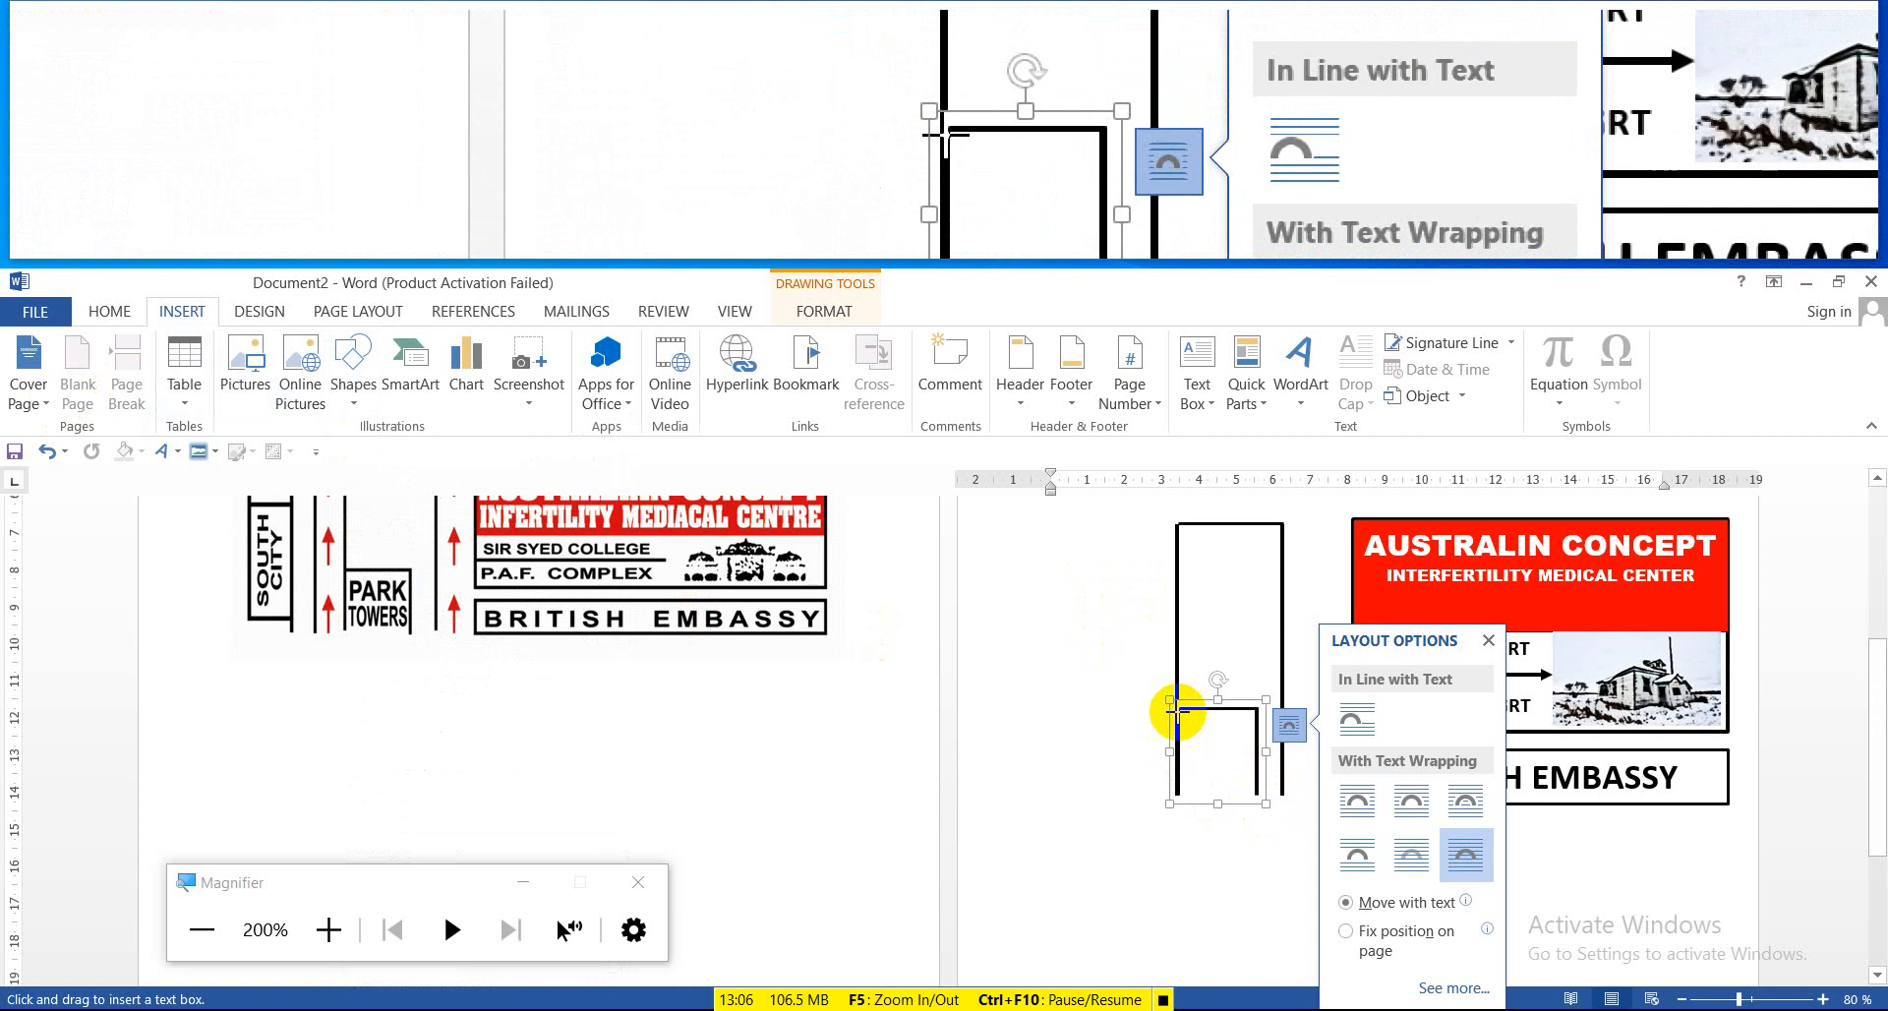
pyautogui.moveTo(1177, 710); pyautogui.dragTo(1257, 799)
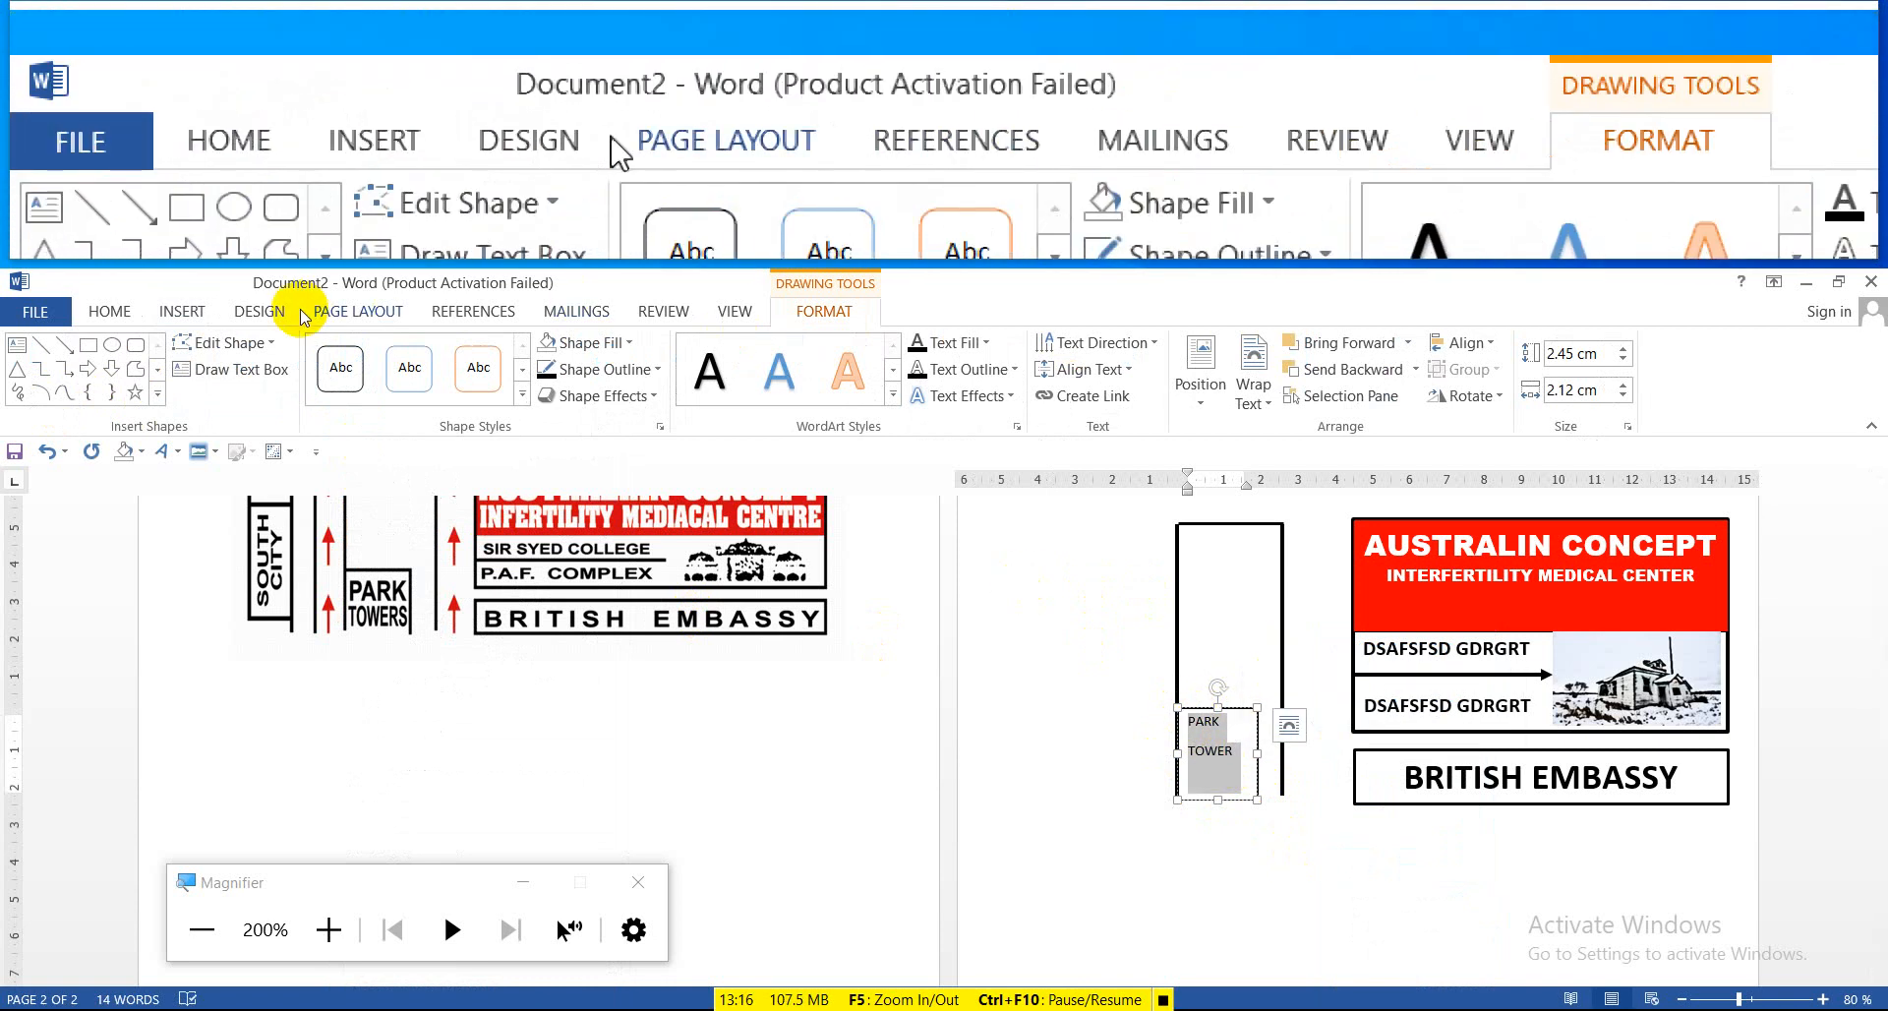
# Format the PARK TOWER text as bold 14 pt with 1.0 line spacing
pyautogui.click(111, 311)
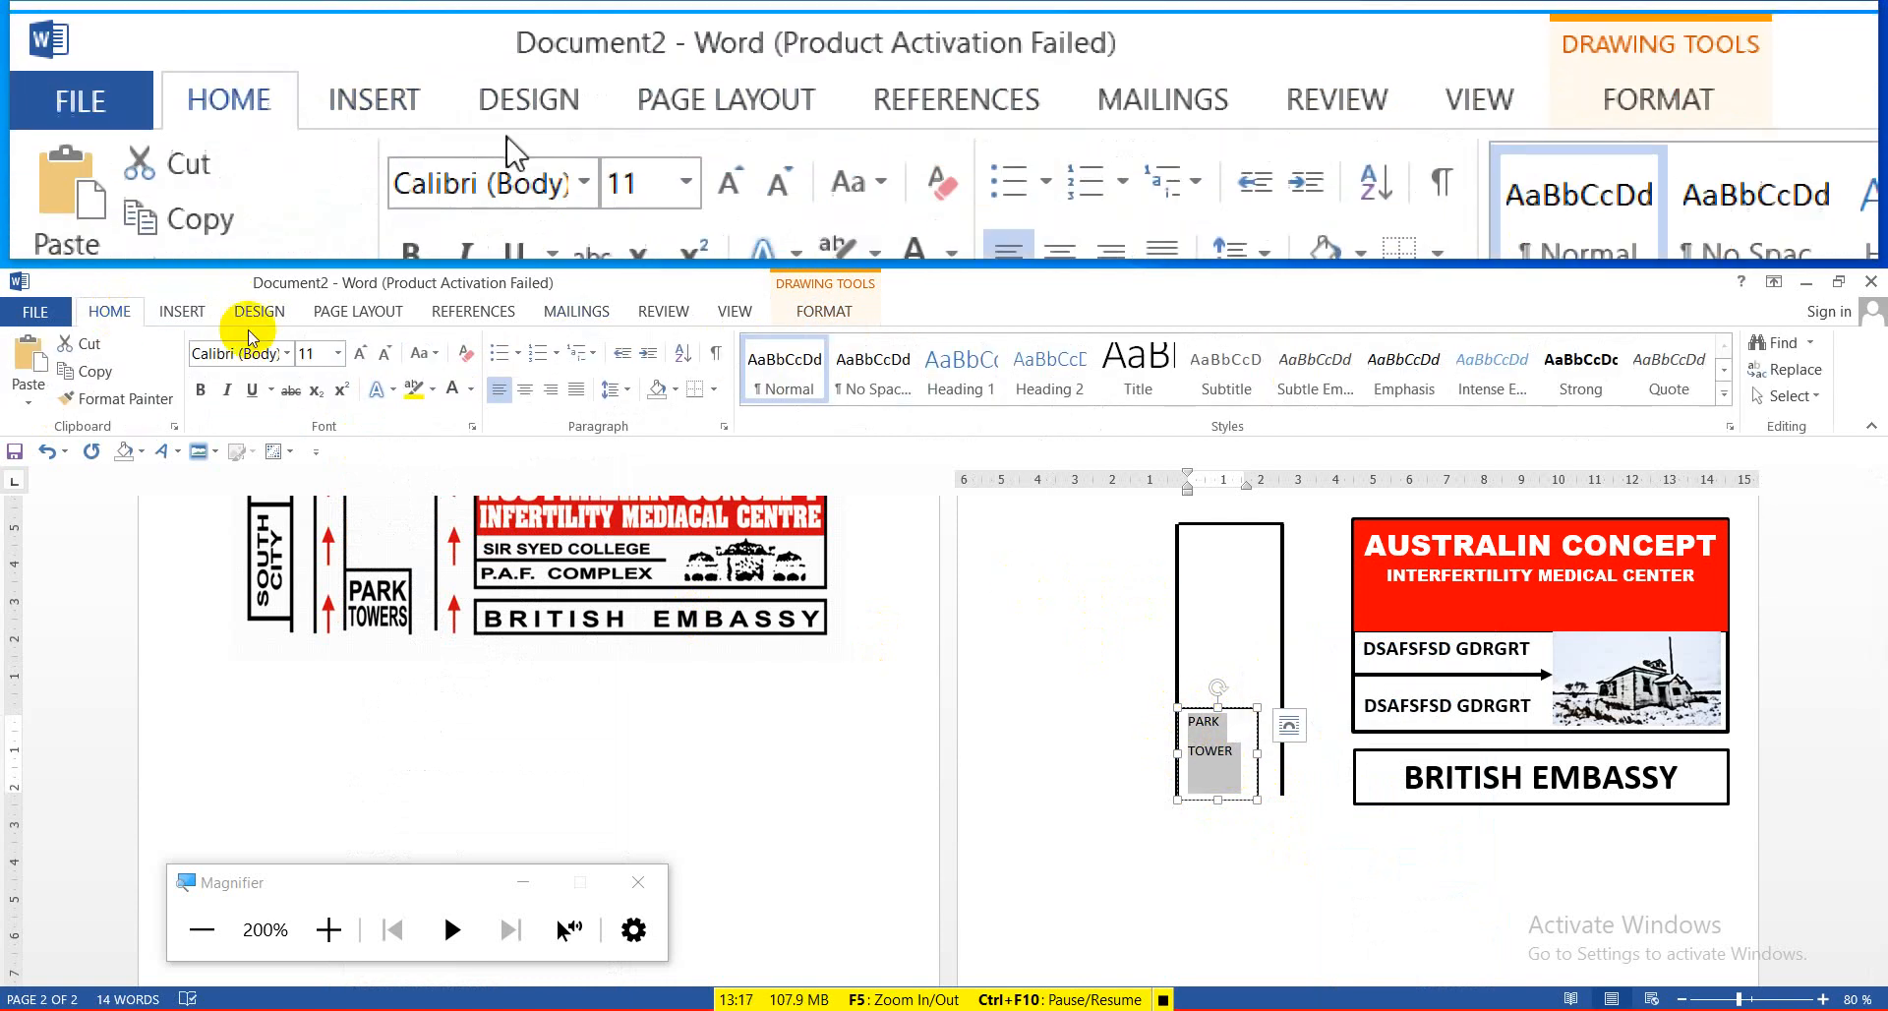
pyautogui.click(615, 389)
pyautogui.click(637, 421)
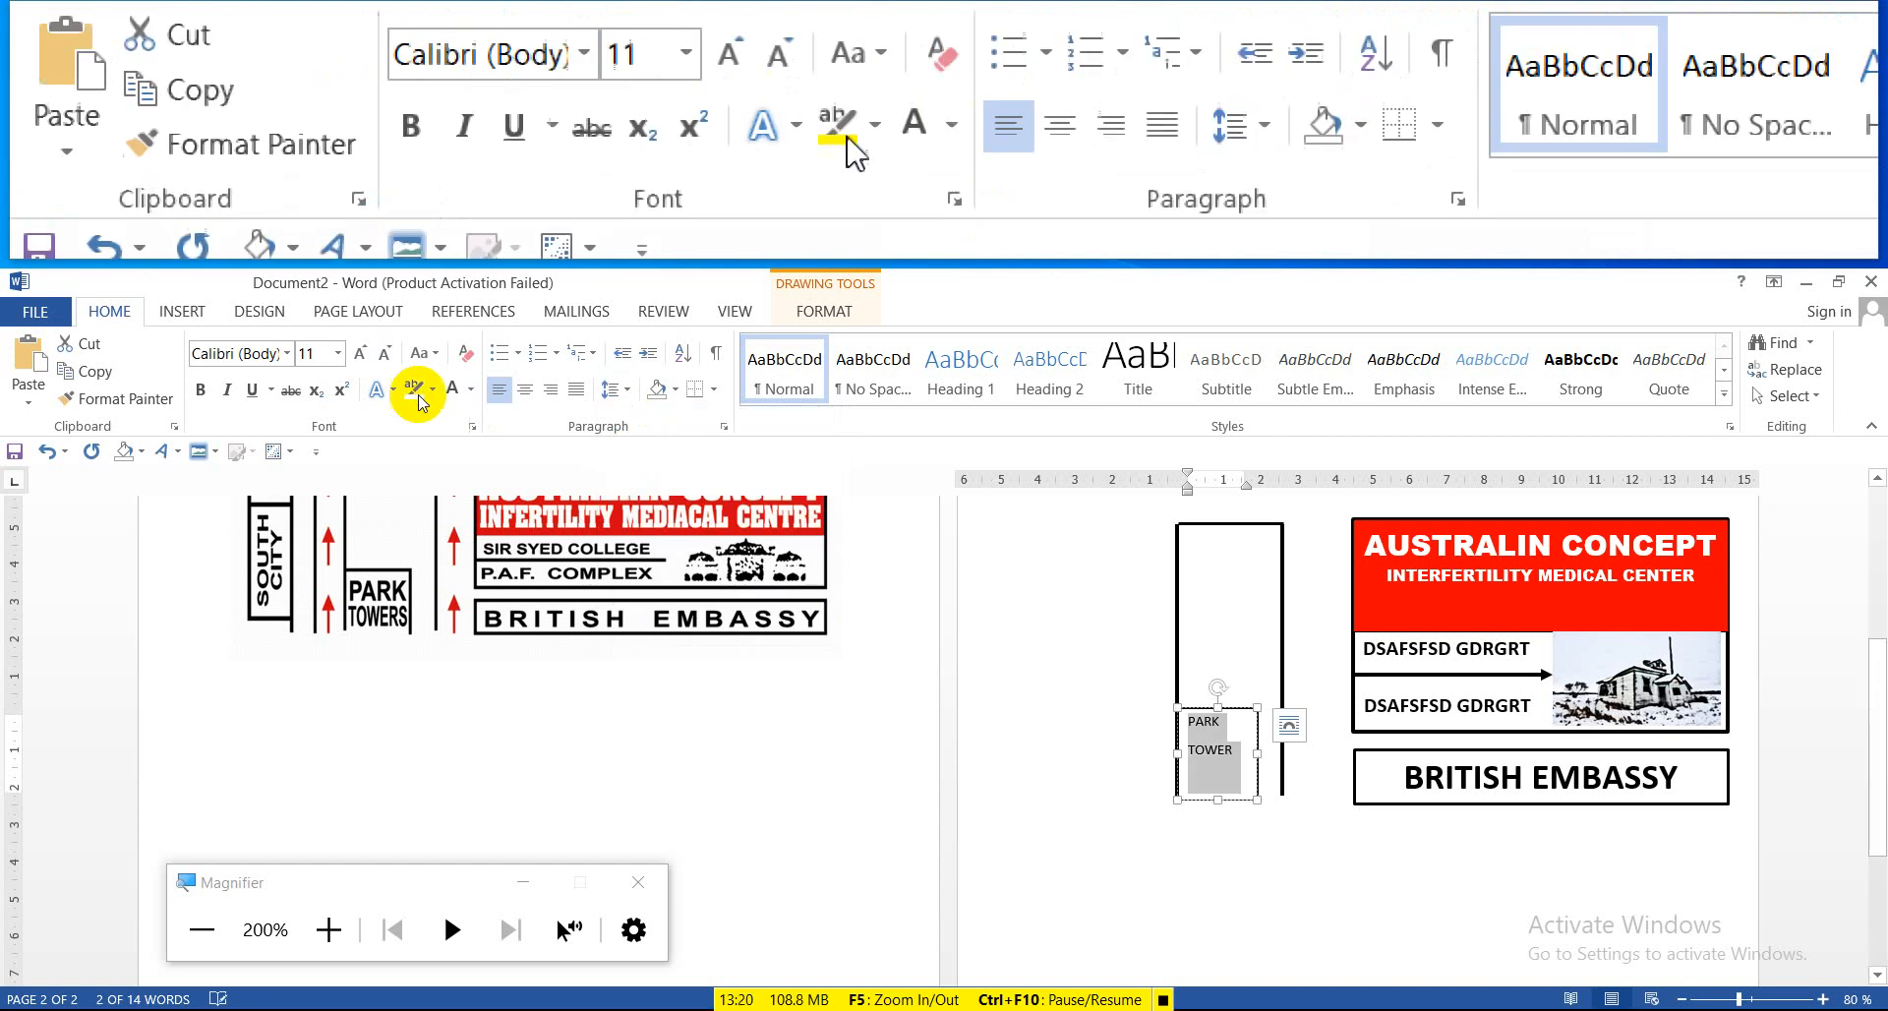
pyautogui.click(358, 352)
pyautogui.click(358, 352)
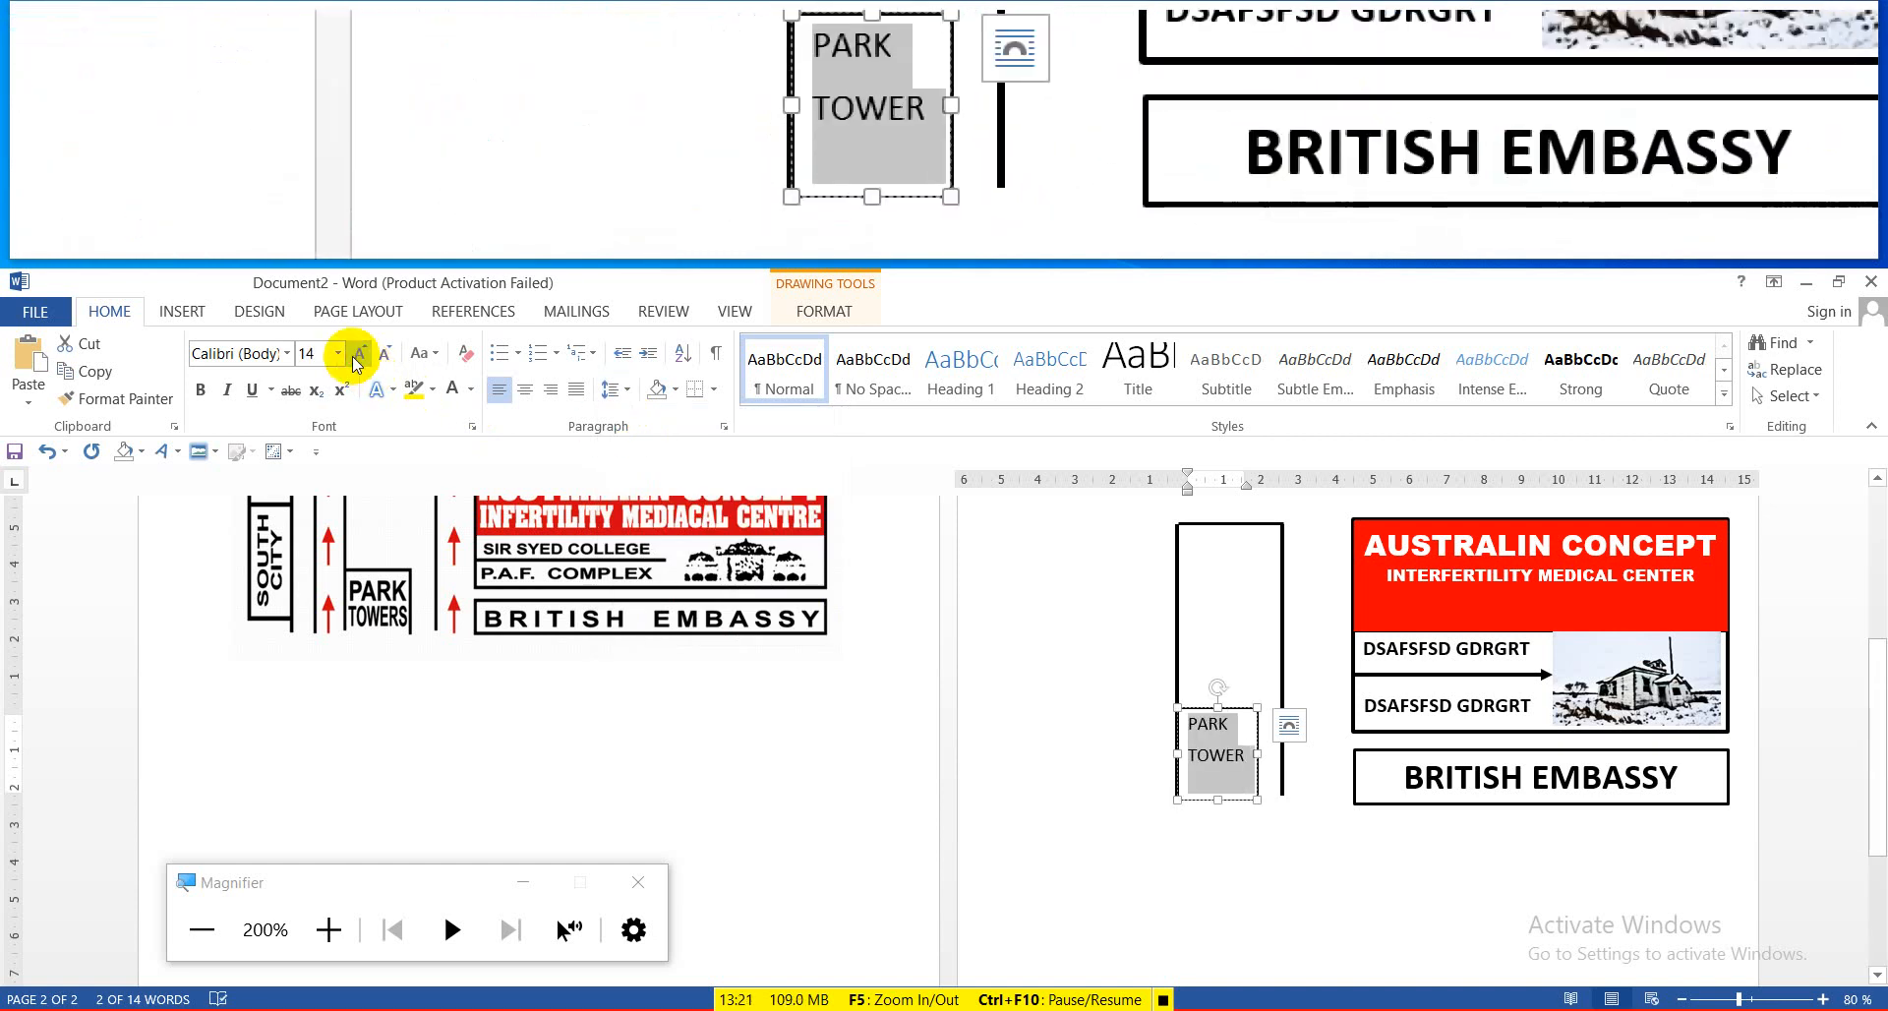
pyautogui.click(204, 392)
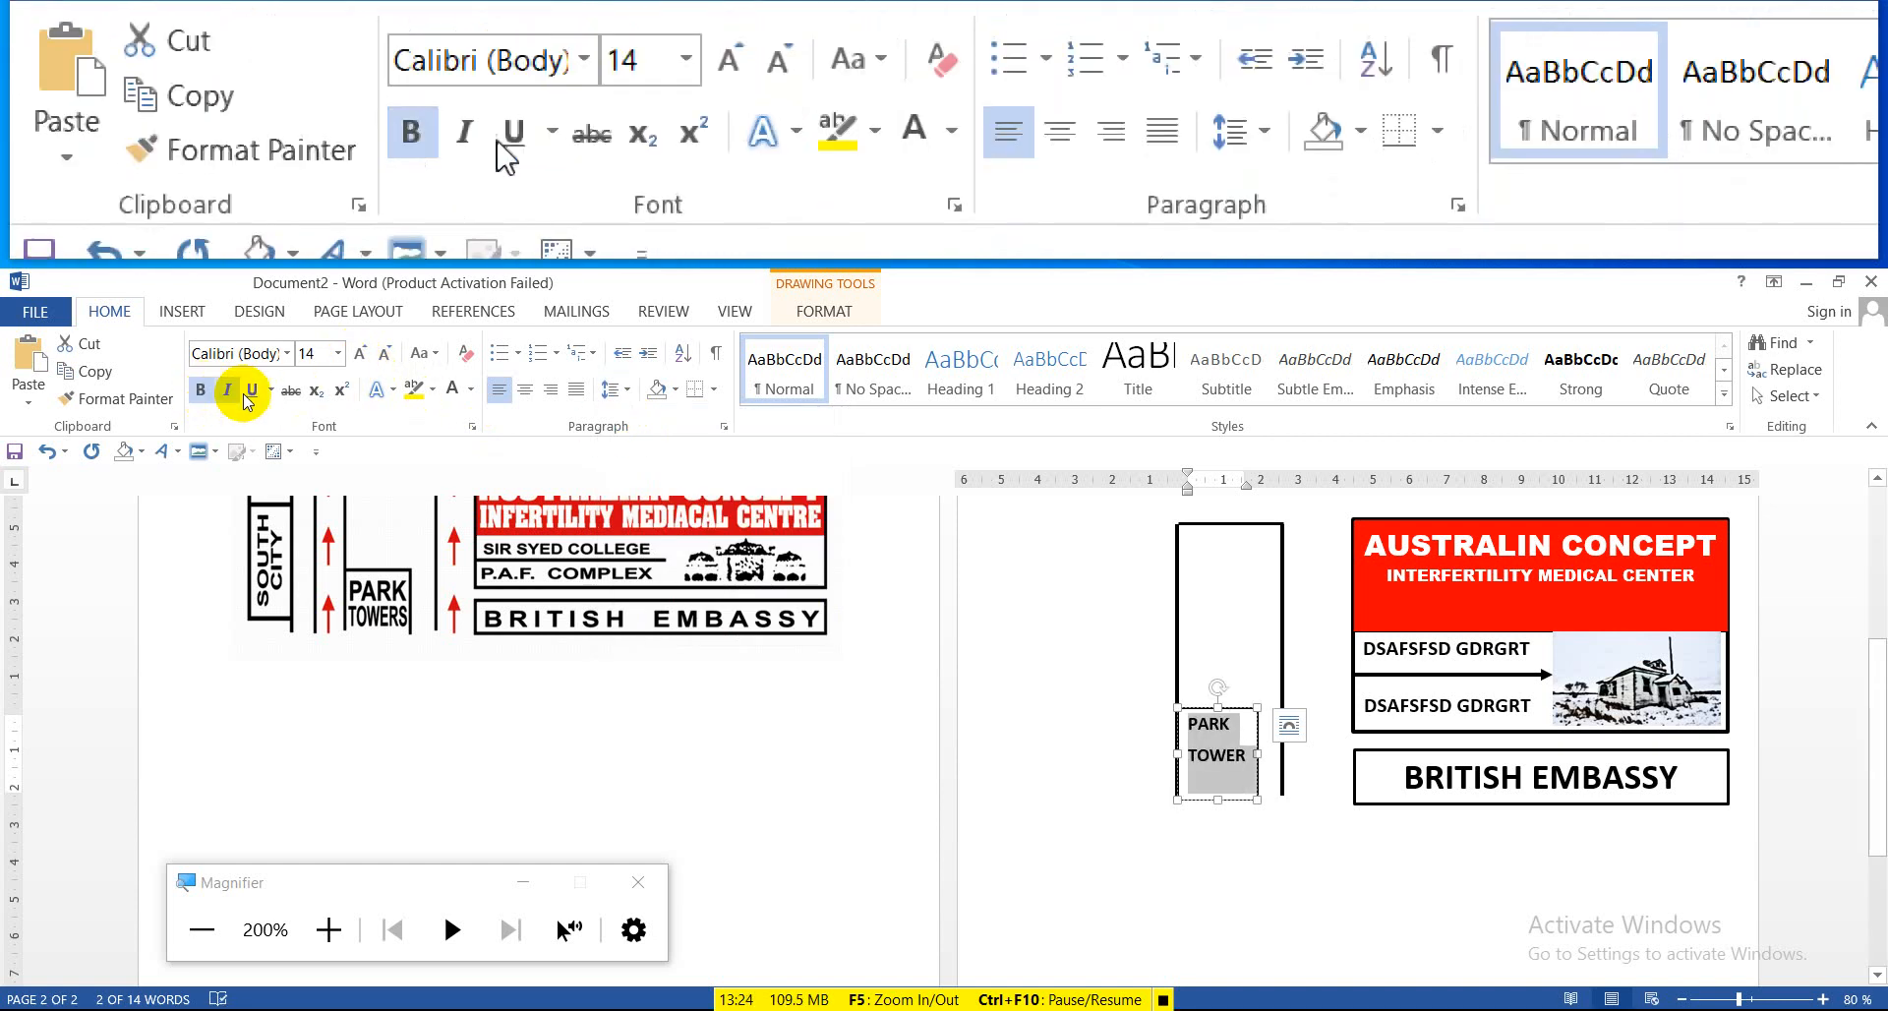
# Remove the space after the PARK TOWER paragraphs, keeping the text at 14 pt
pyautogui.click(629, 398)
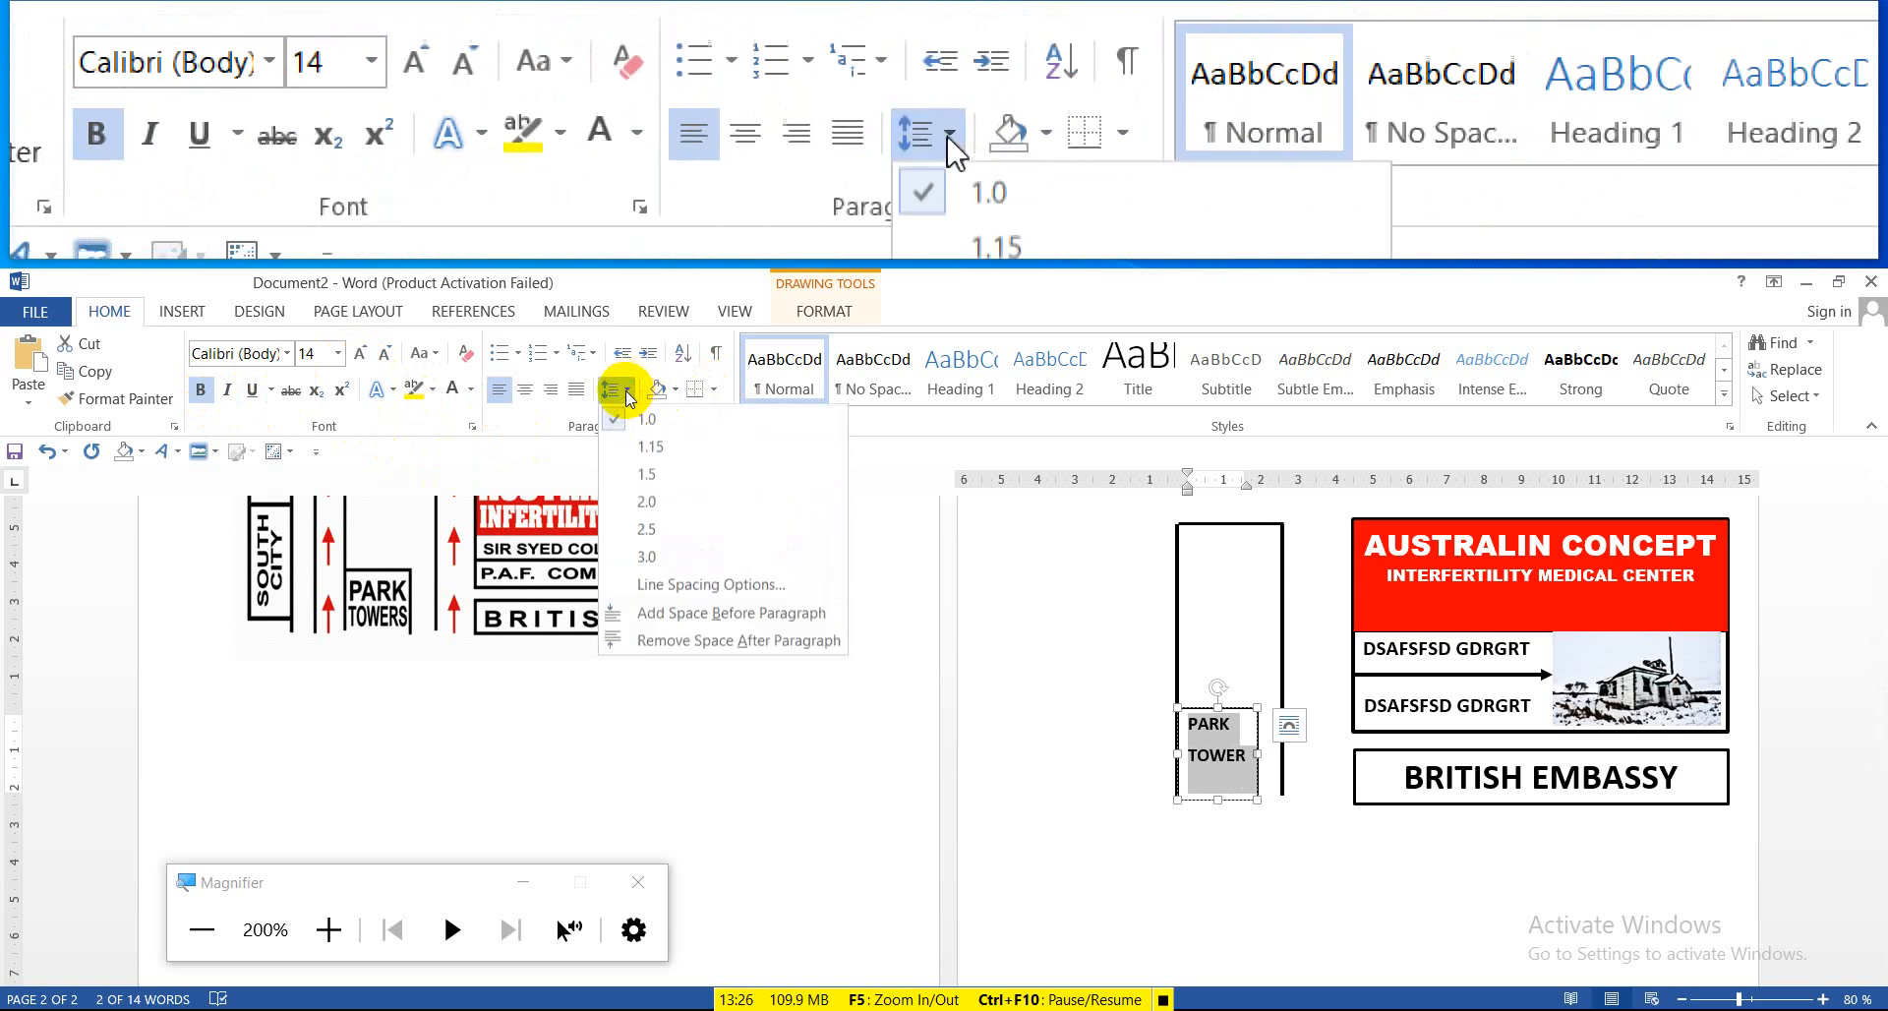
pyautogui.click(625, 579)
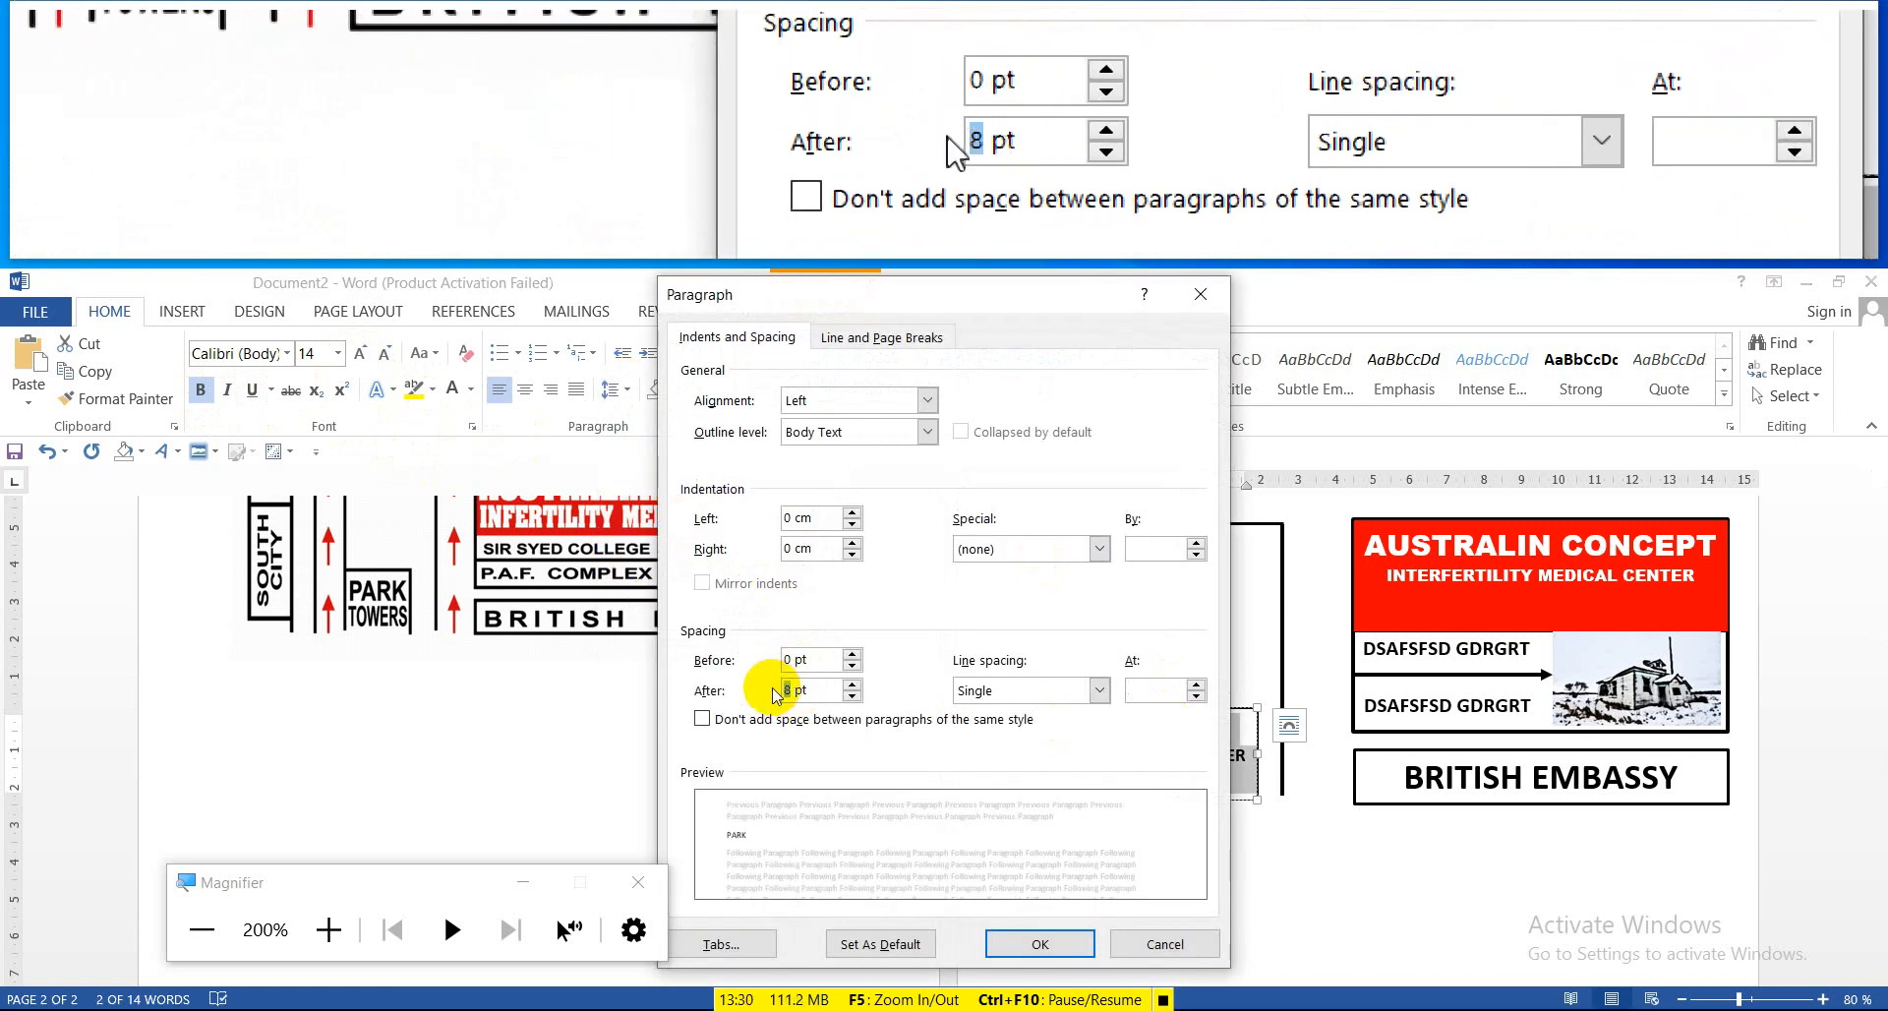
pyautogui.click(1050, 941)
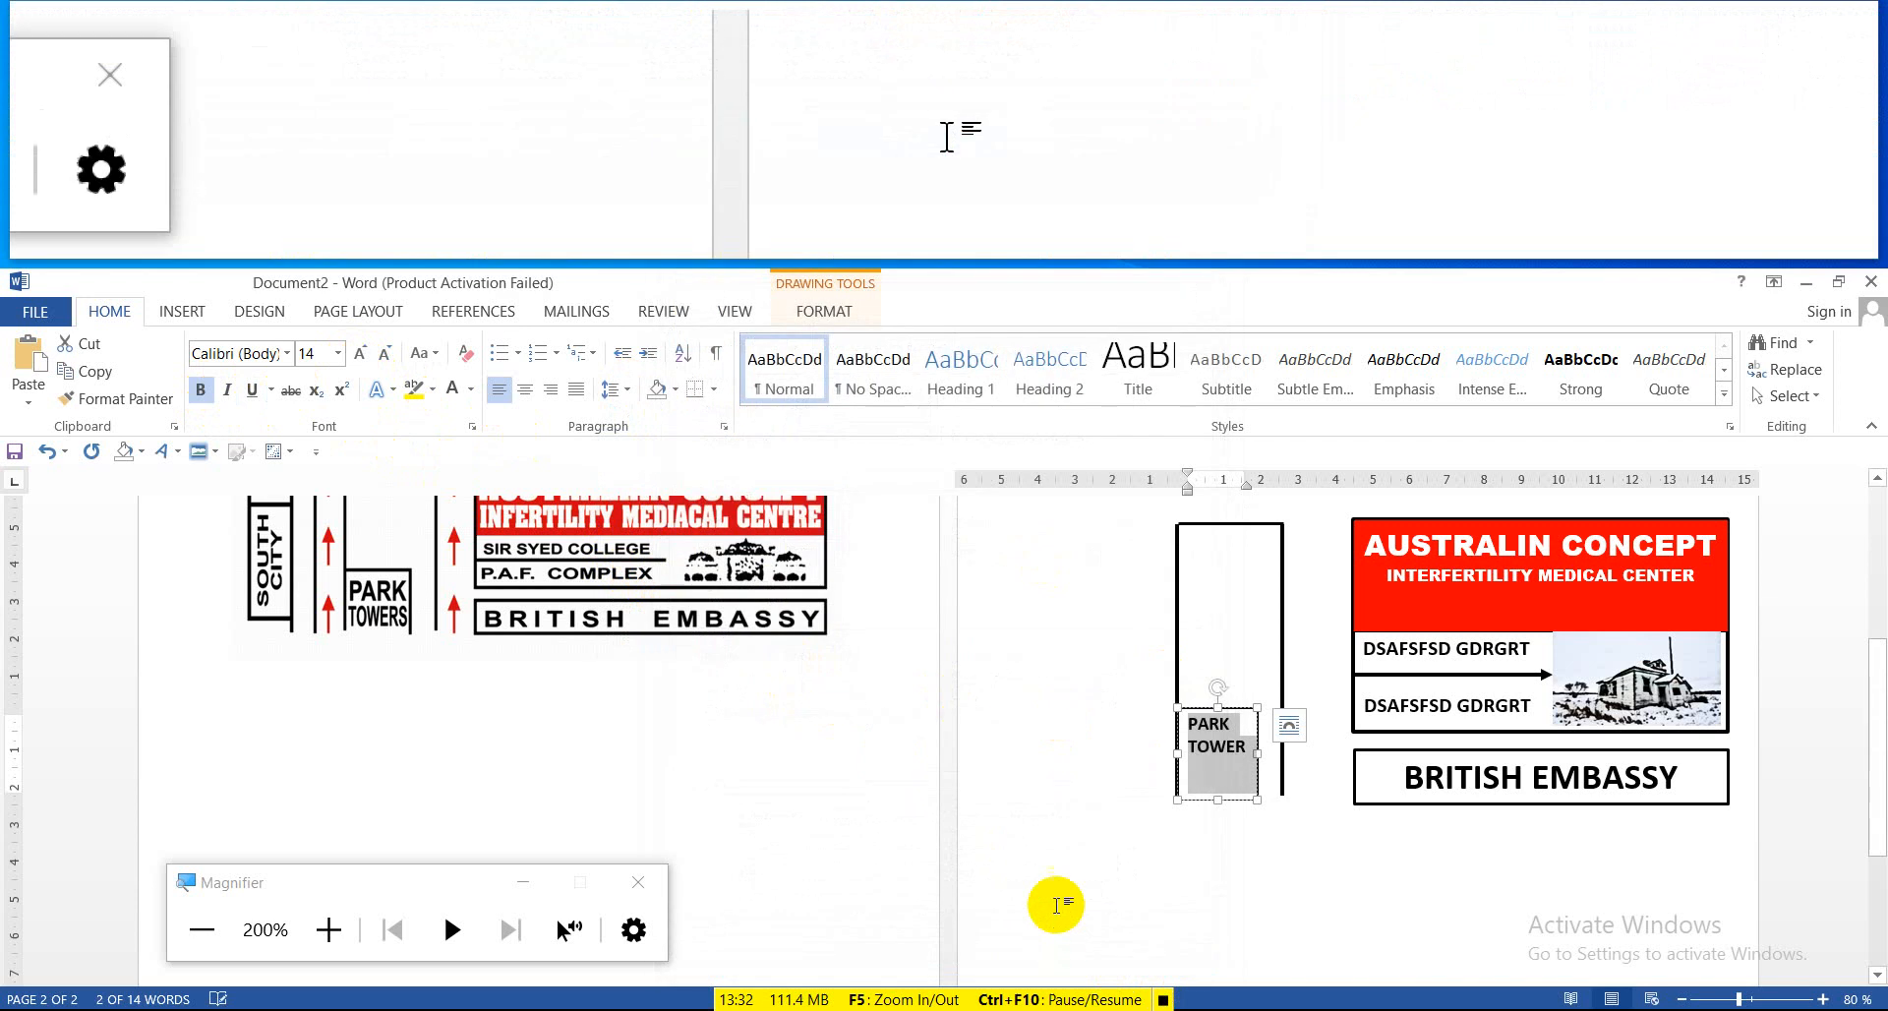
pyautogui.click(361, 352)
pyautogui.click(386, 354)
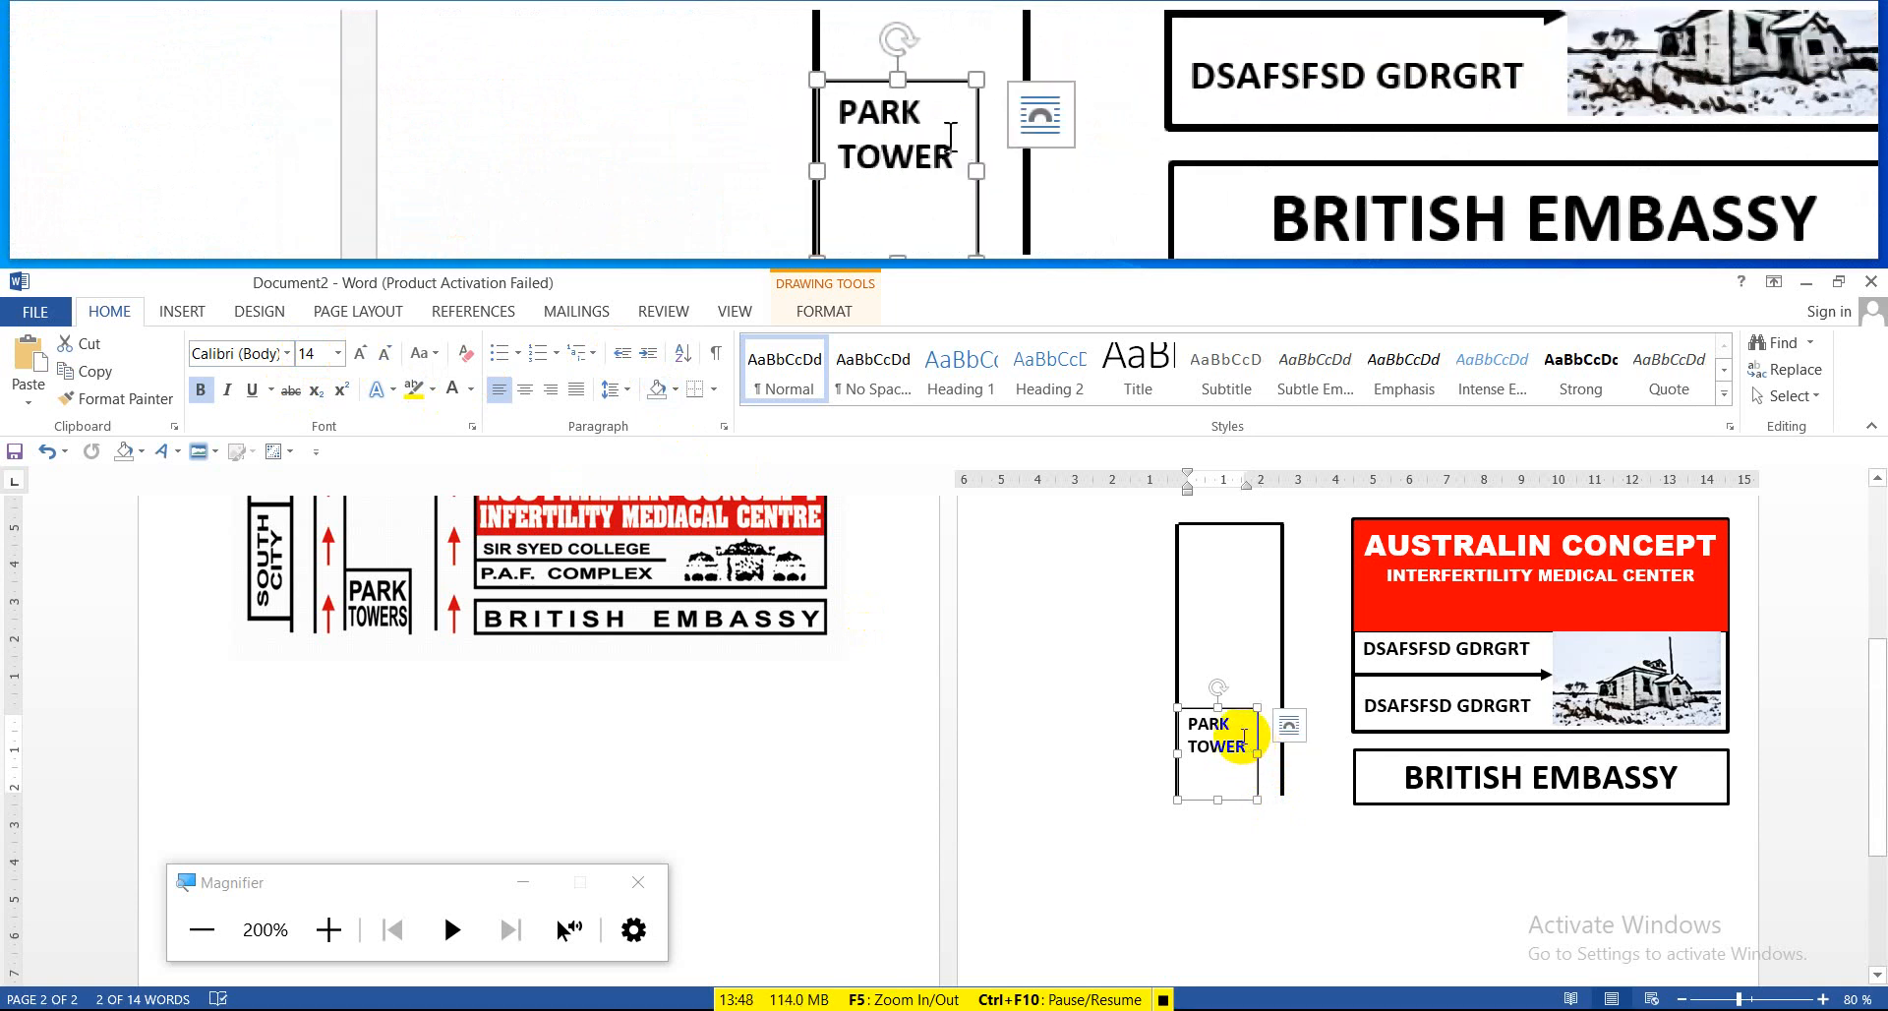
pyautogui.click(824, 311)
pyautogui.click(615, 370)
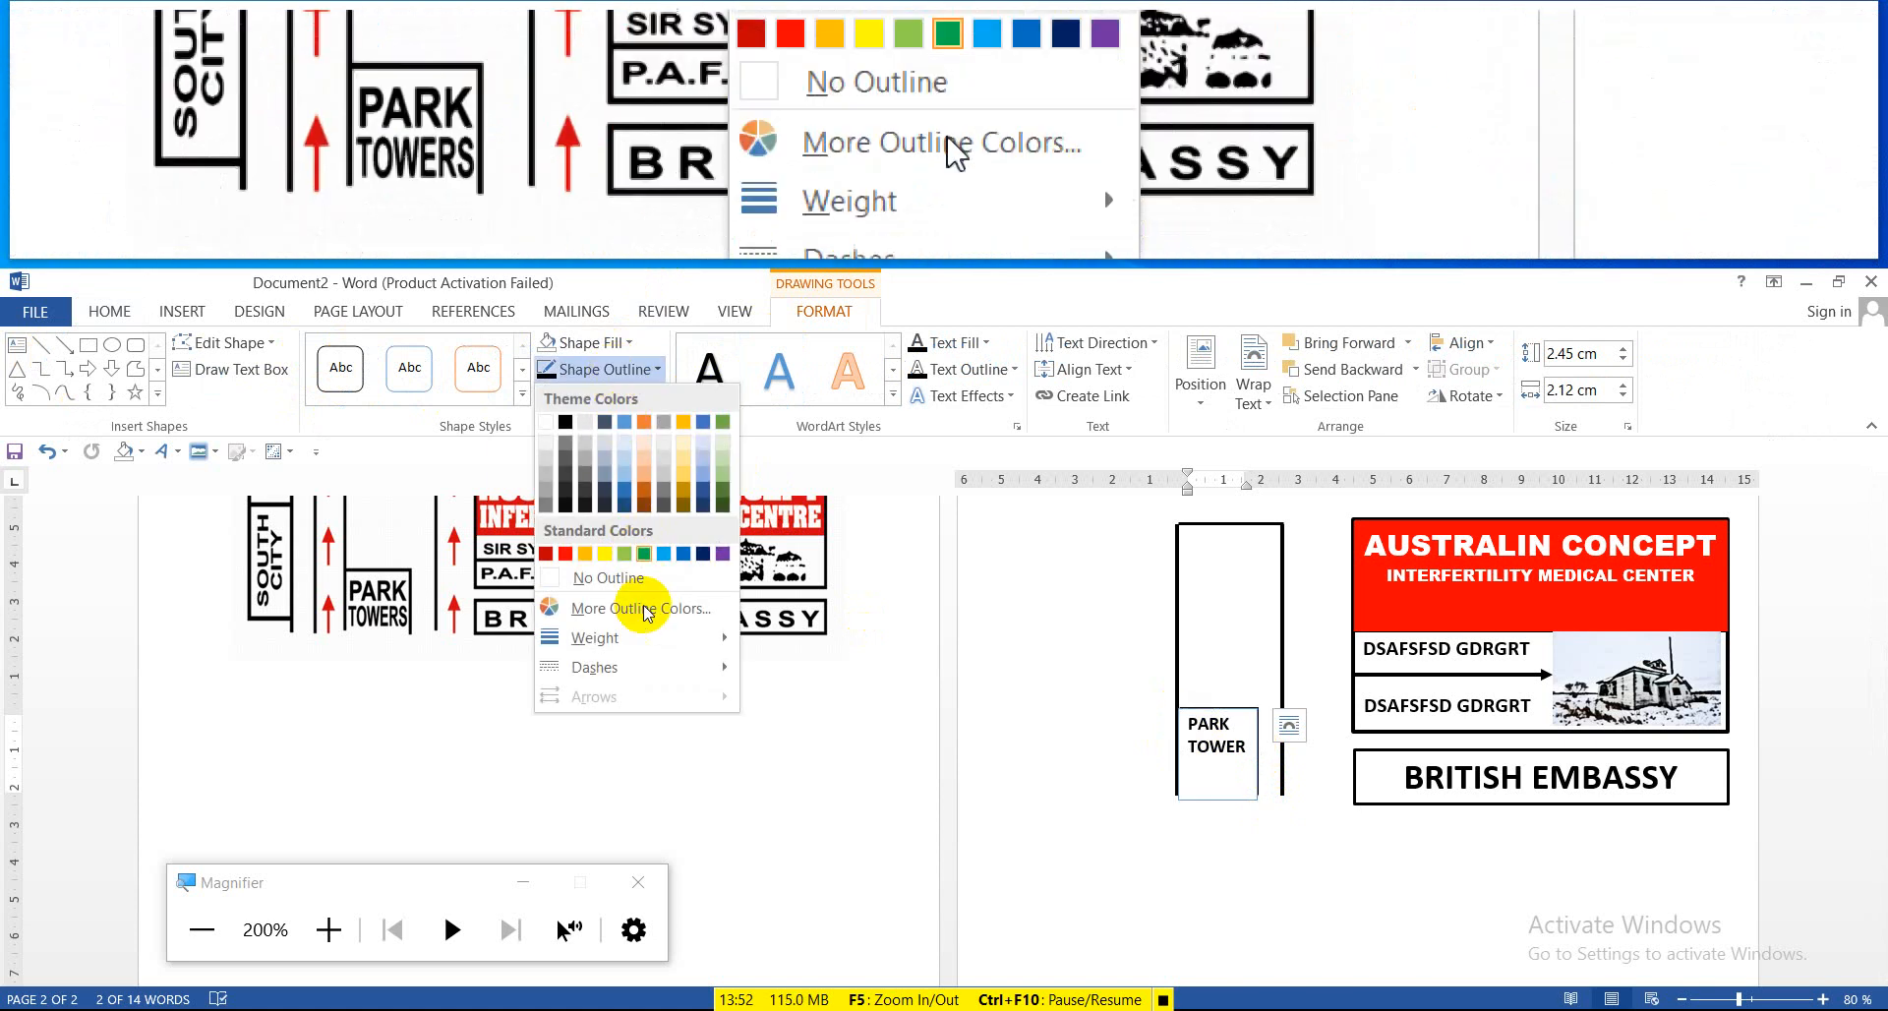
pyautogui.moveTo(706, 635)
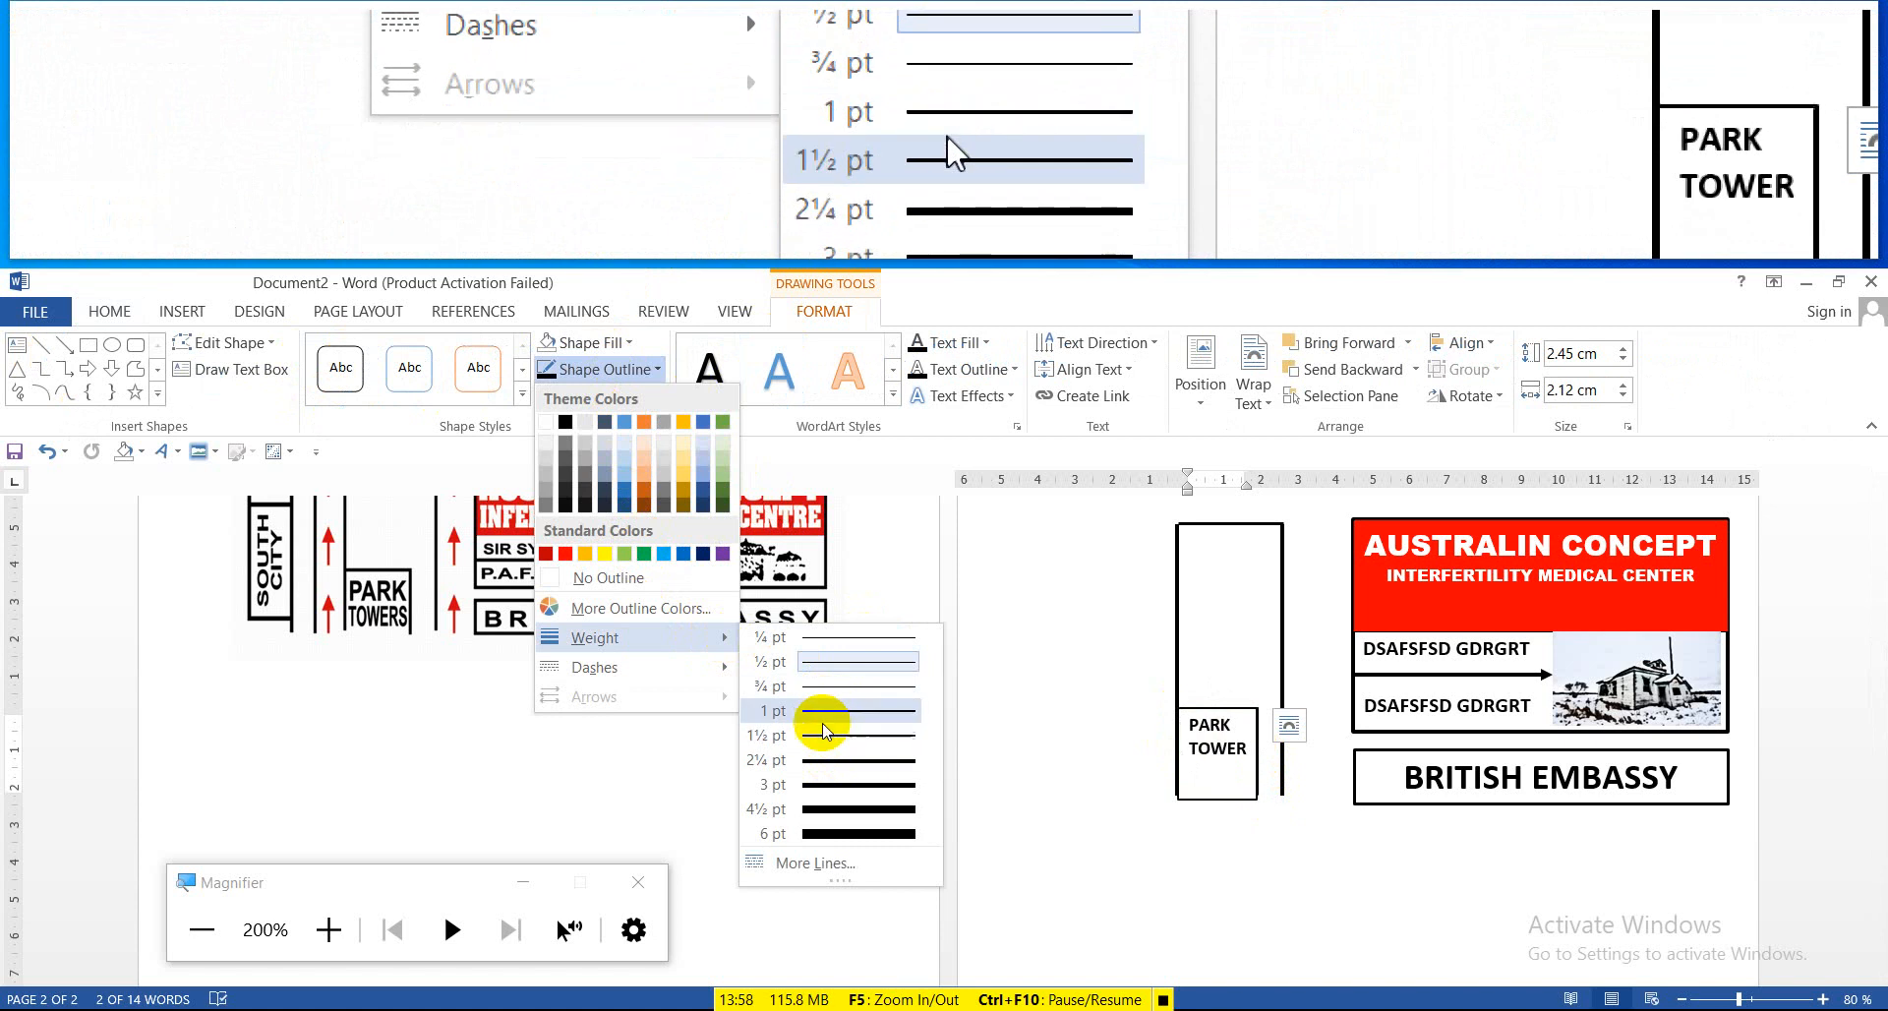
pyautogui.click(1001, 626)
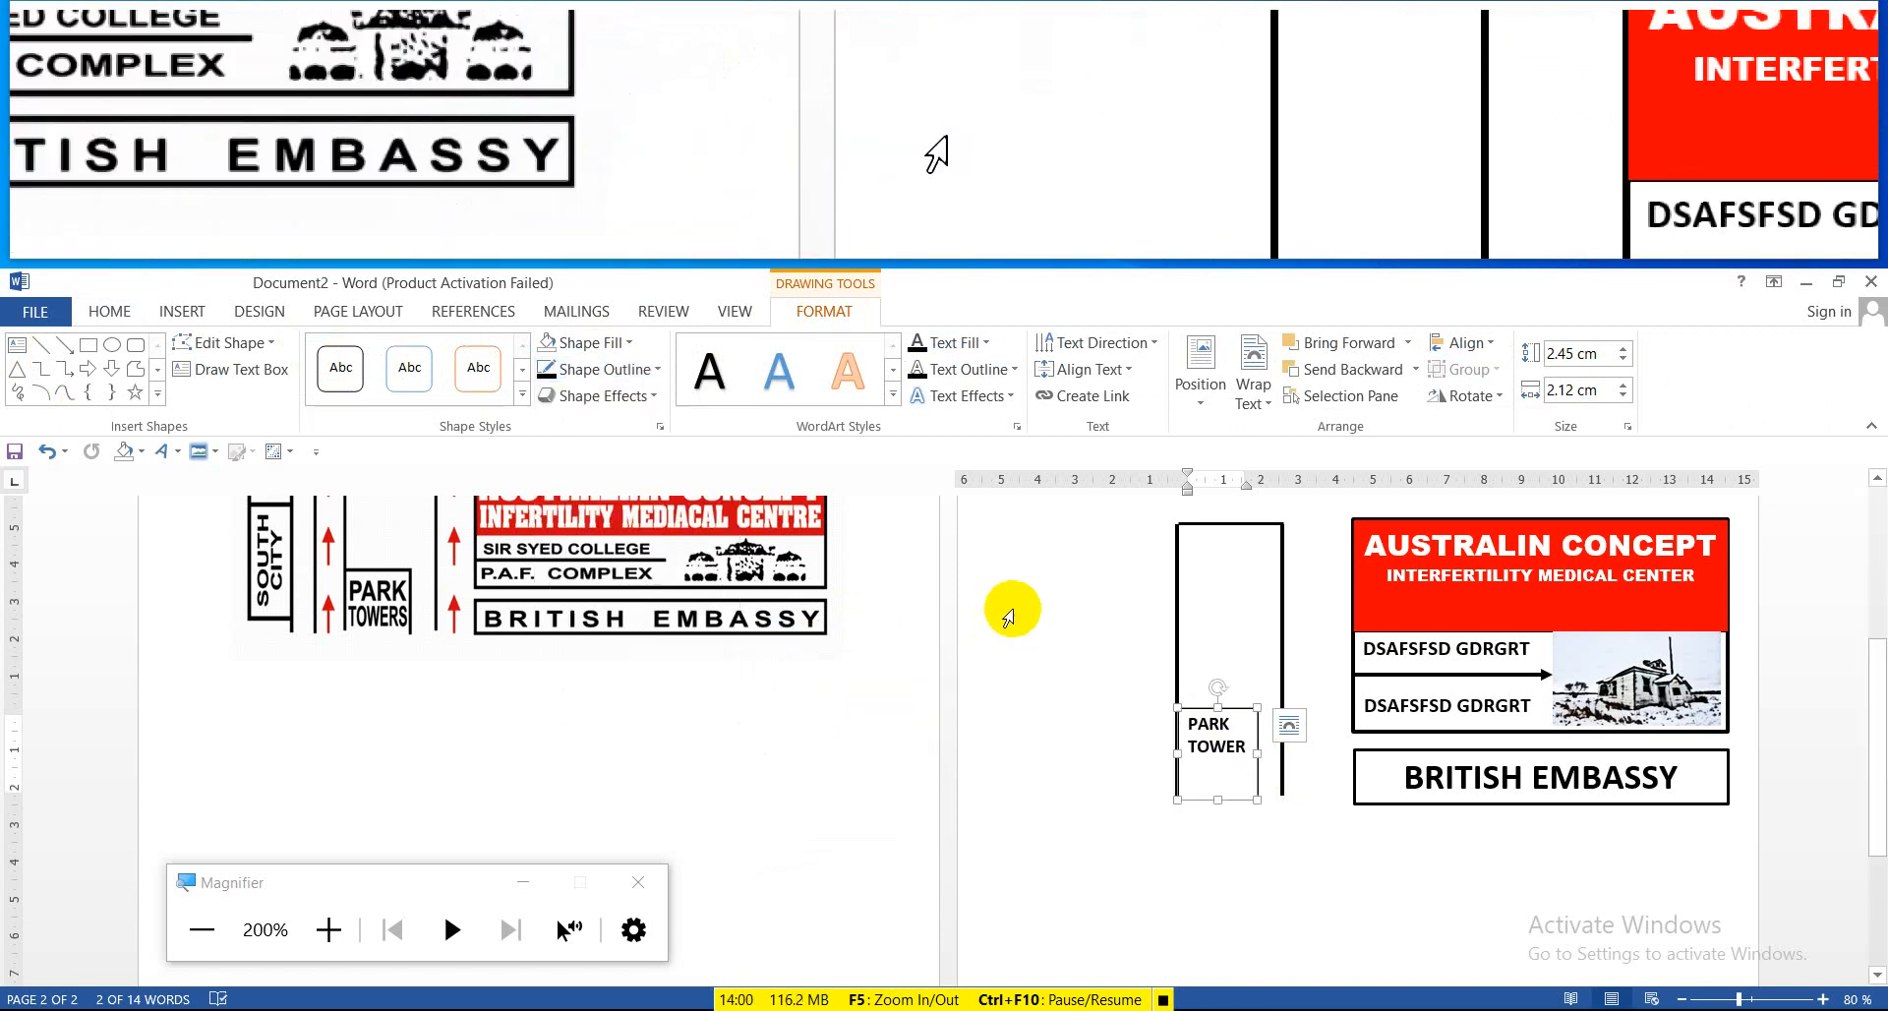
# Remove the fill and outline of the PARK TOWER text box and widen it to about 2.54 cm
pyautogui.click(590, 342)
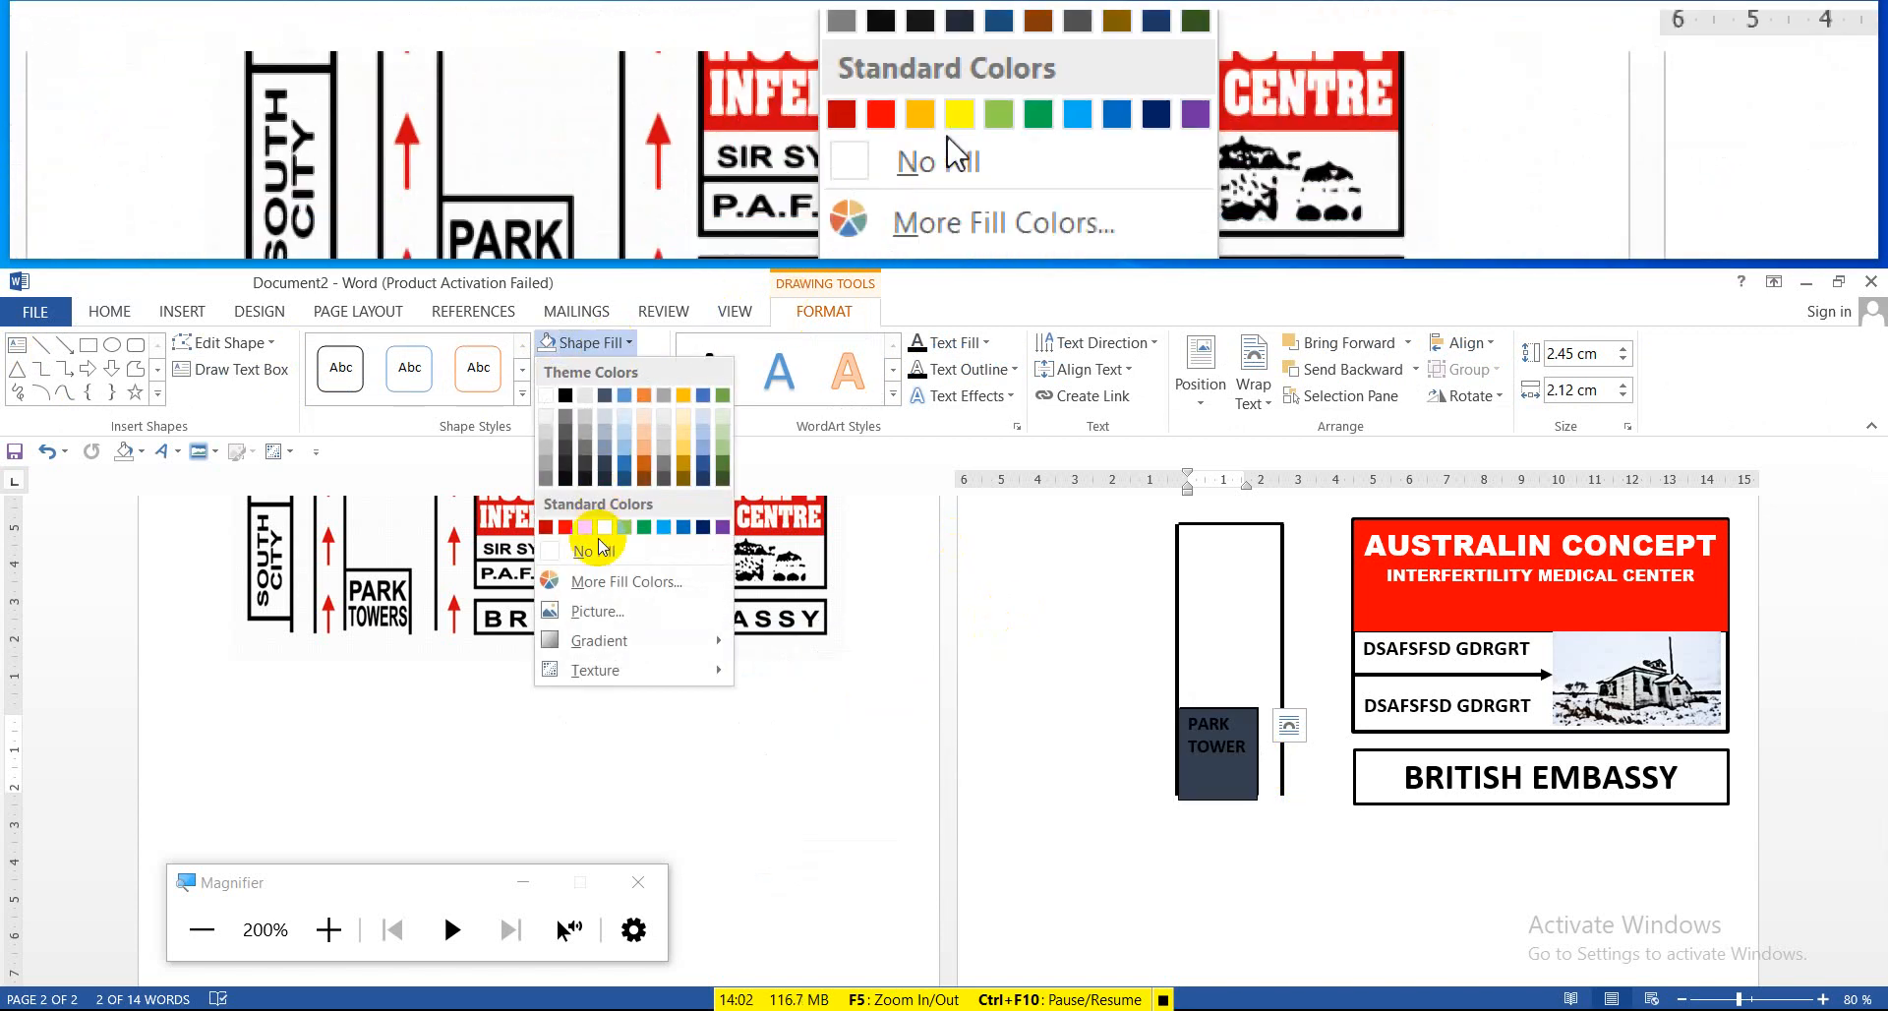
pyautogui.click(594, 551)
pyautogui.click(606, 371)
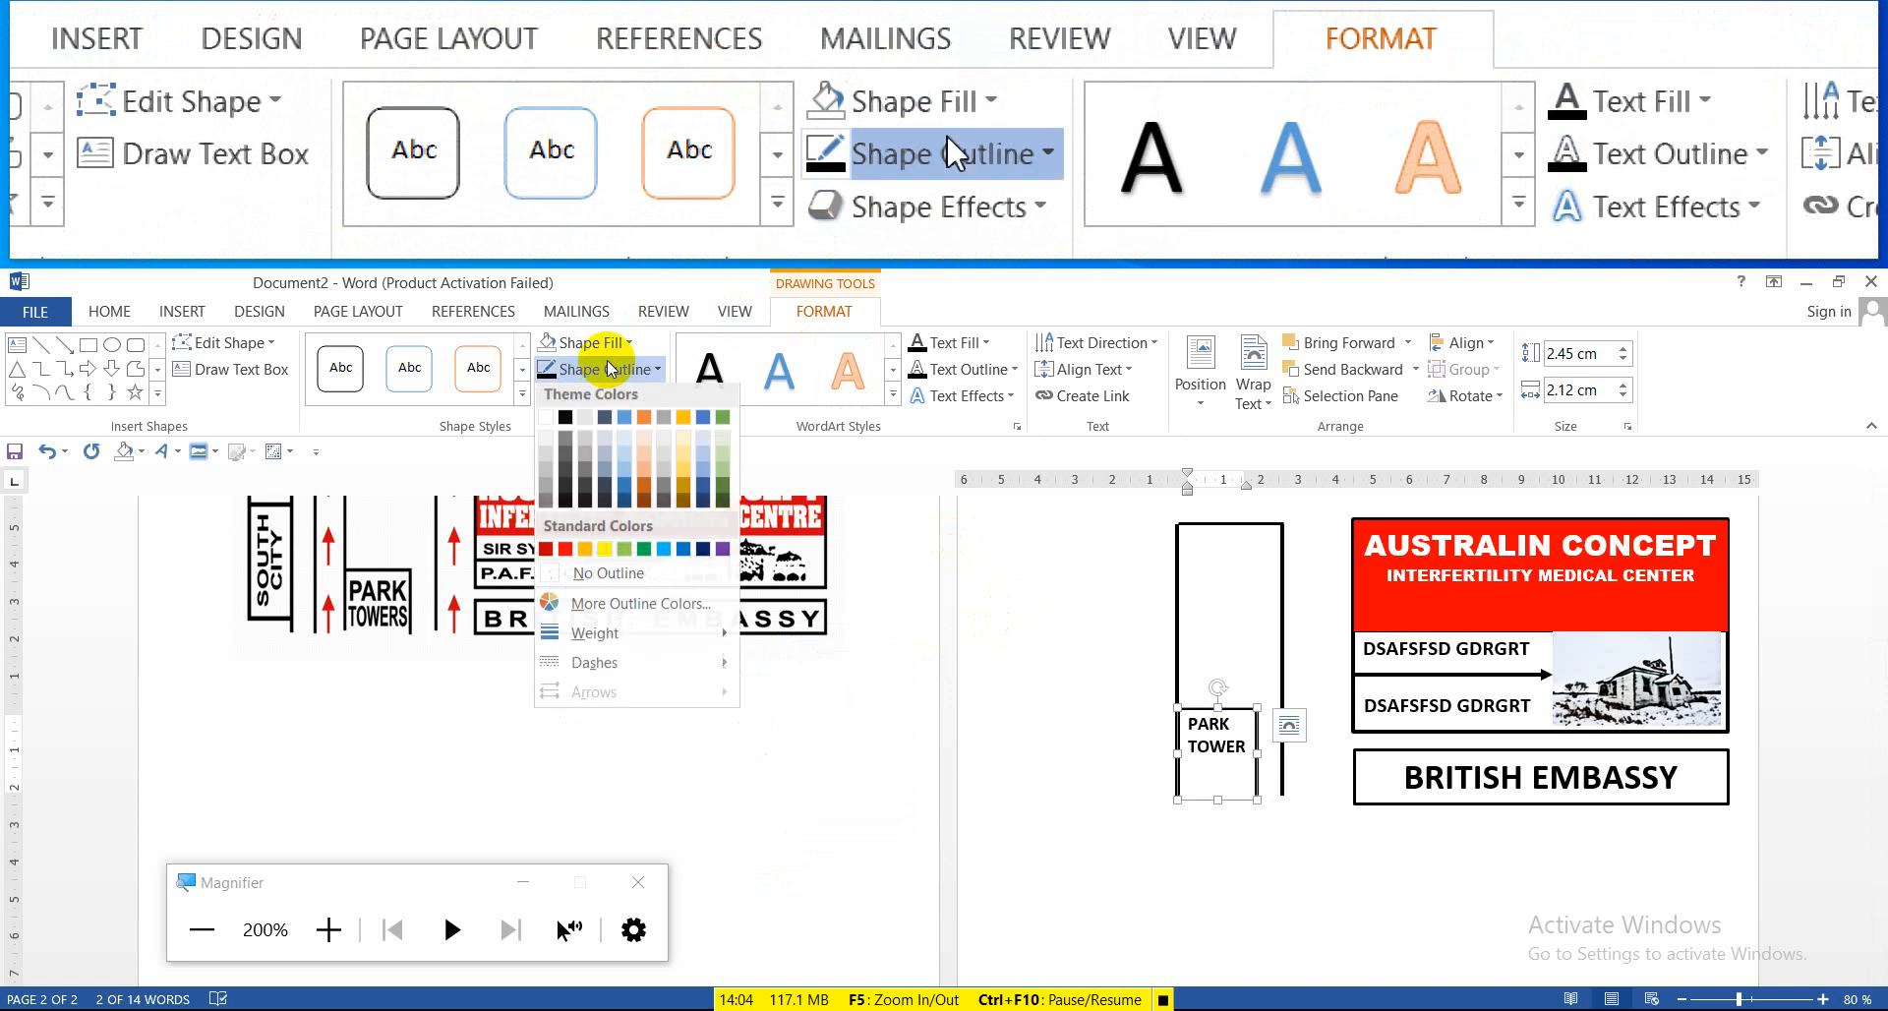
pyautogui.click(598, 577)
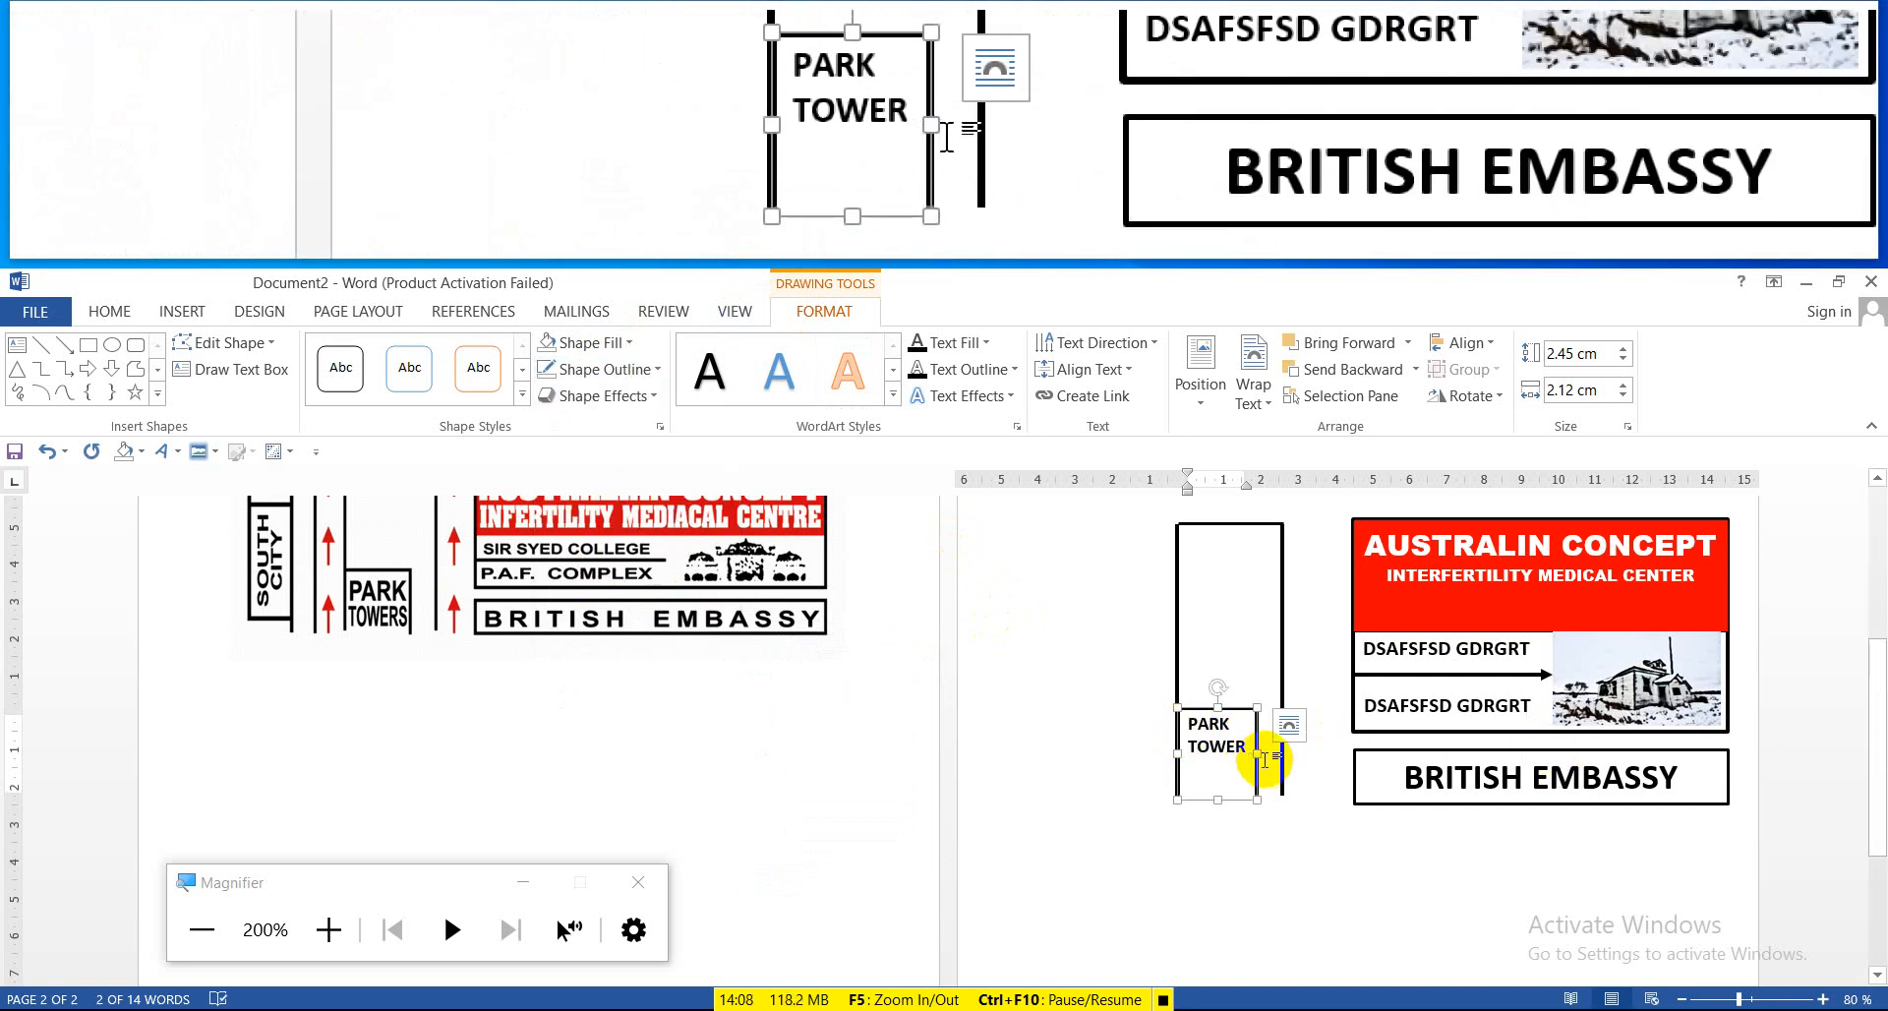
pyautogui.moveTo(1255, 754); pyautogui.dragTo(1272, 753)
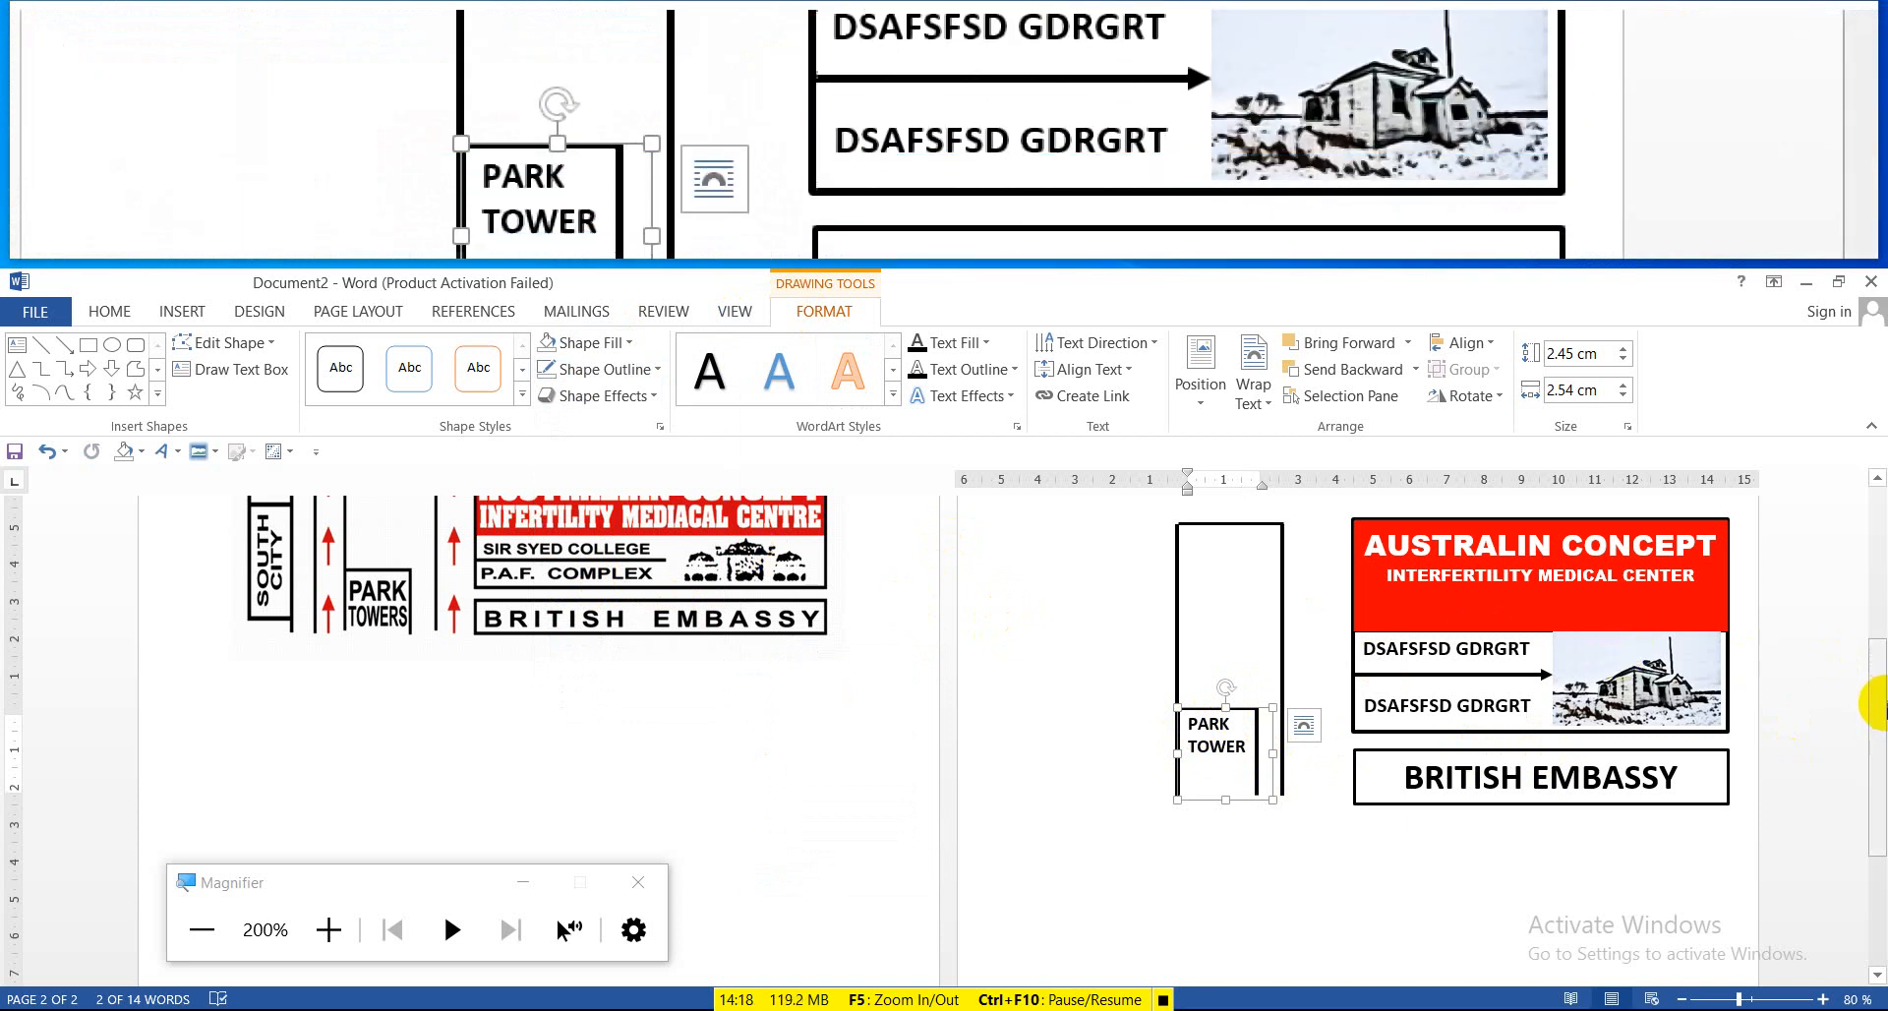
# Draw a vertical road line about 7.9 cm long beside the PARK TOWER frame and make it black at 3 pt
pyautogui.moveTo(1875, 695); pyautogui.dragTo(1878, 639)
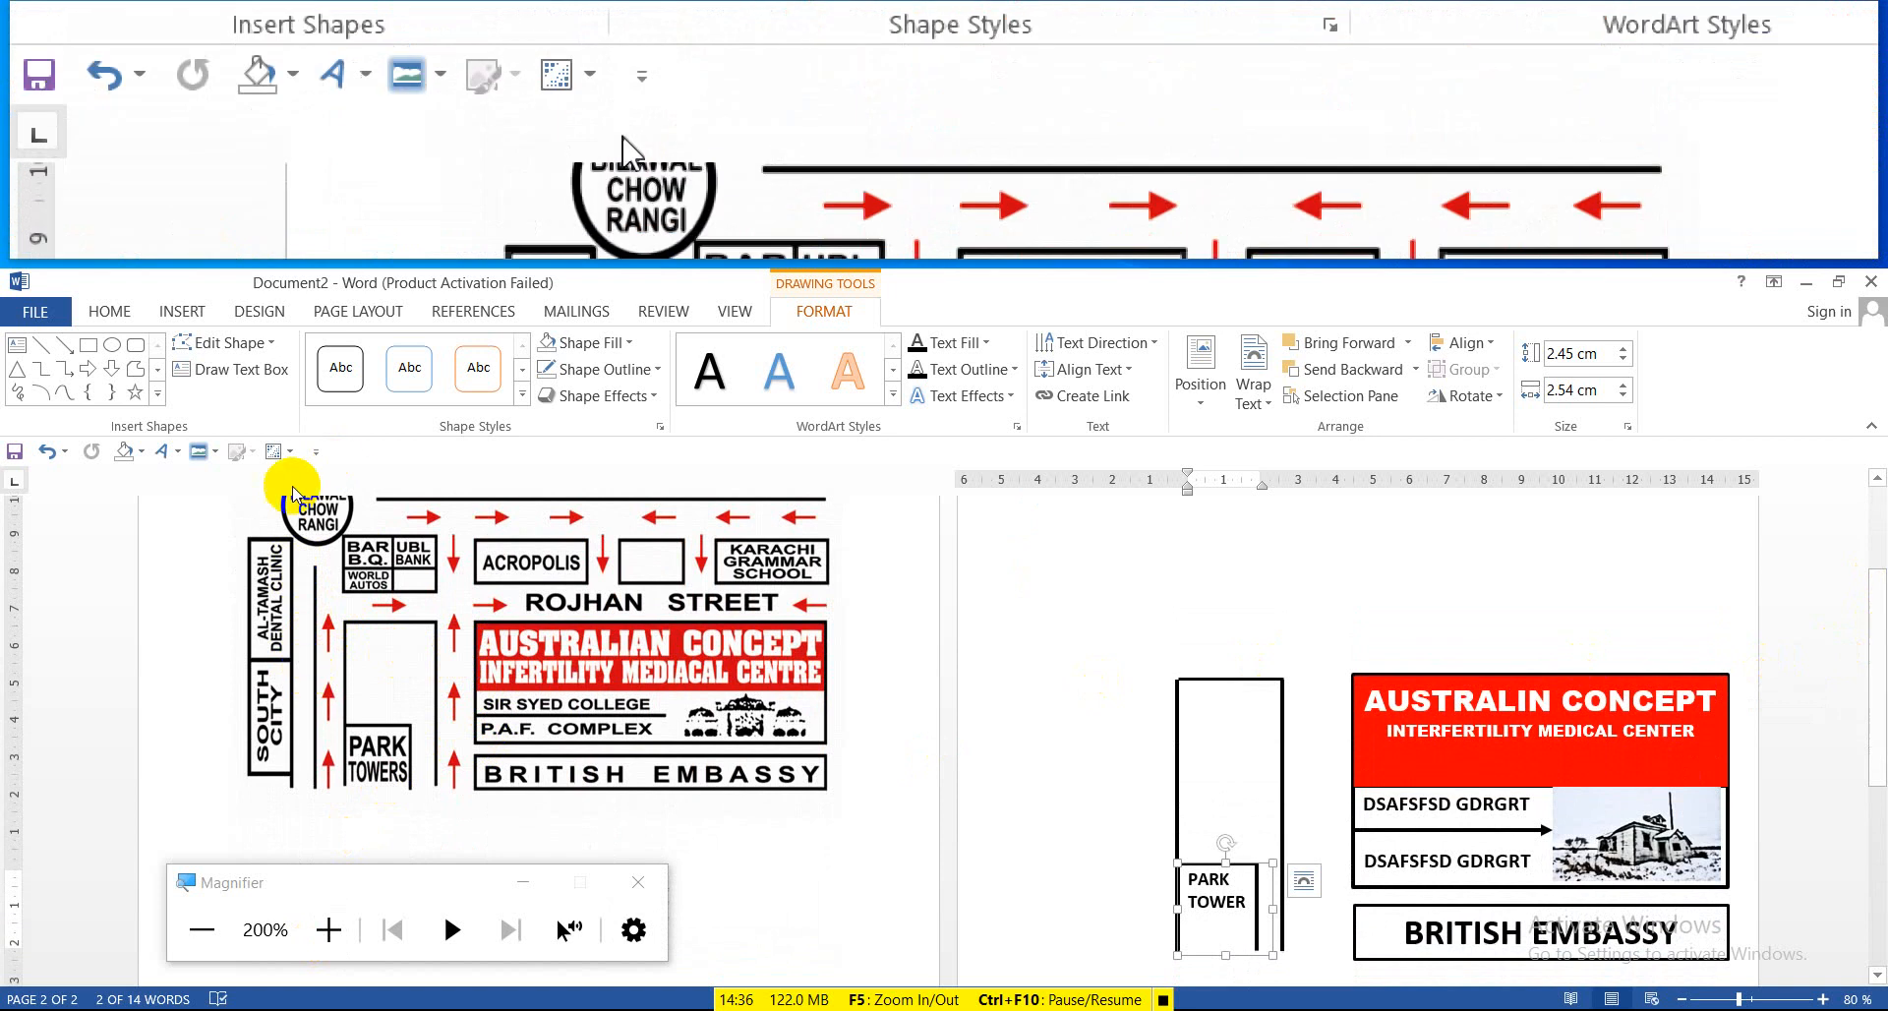
pyautogui.click(40, 344)
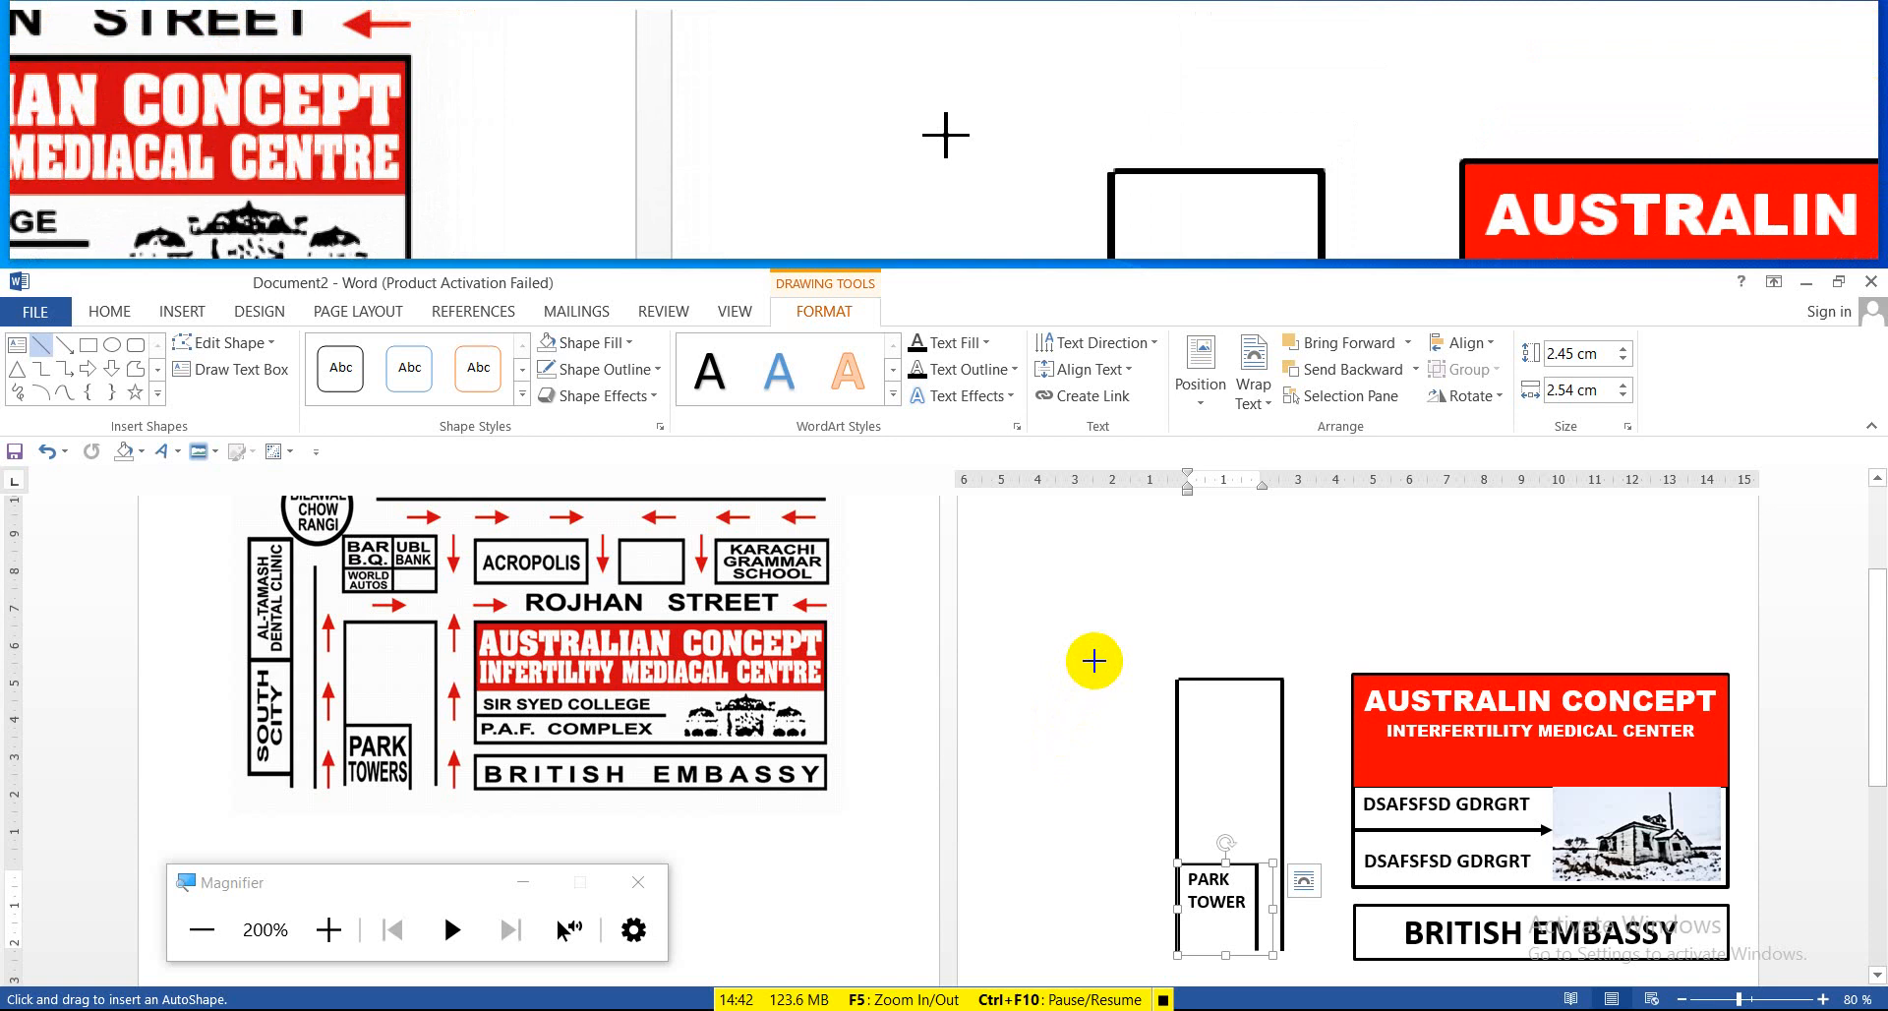
pyautogui.moveTo(1093, 660)
pyautogui.mouseDown()
pyautogui.moveTo(1062, 867)
pyautogui.moveTo(1070, 961)
pyautogui.moveTo(1088, 758)
pyautogui.mouseUp()
pyautogui.click(588, 370)
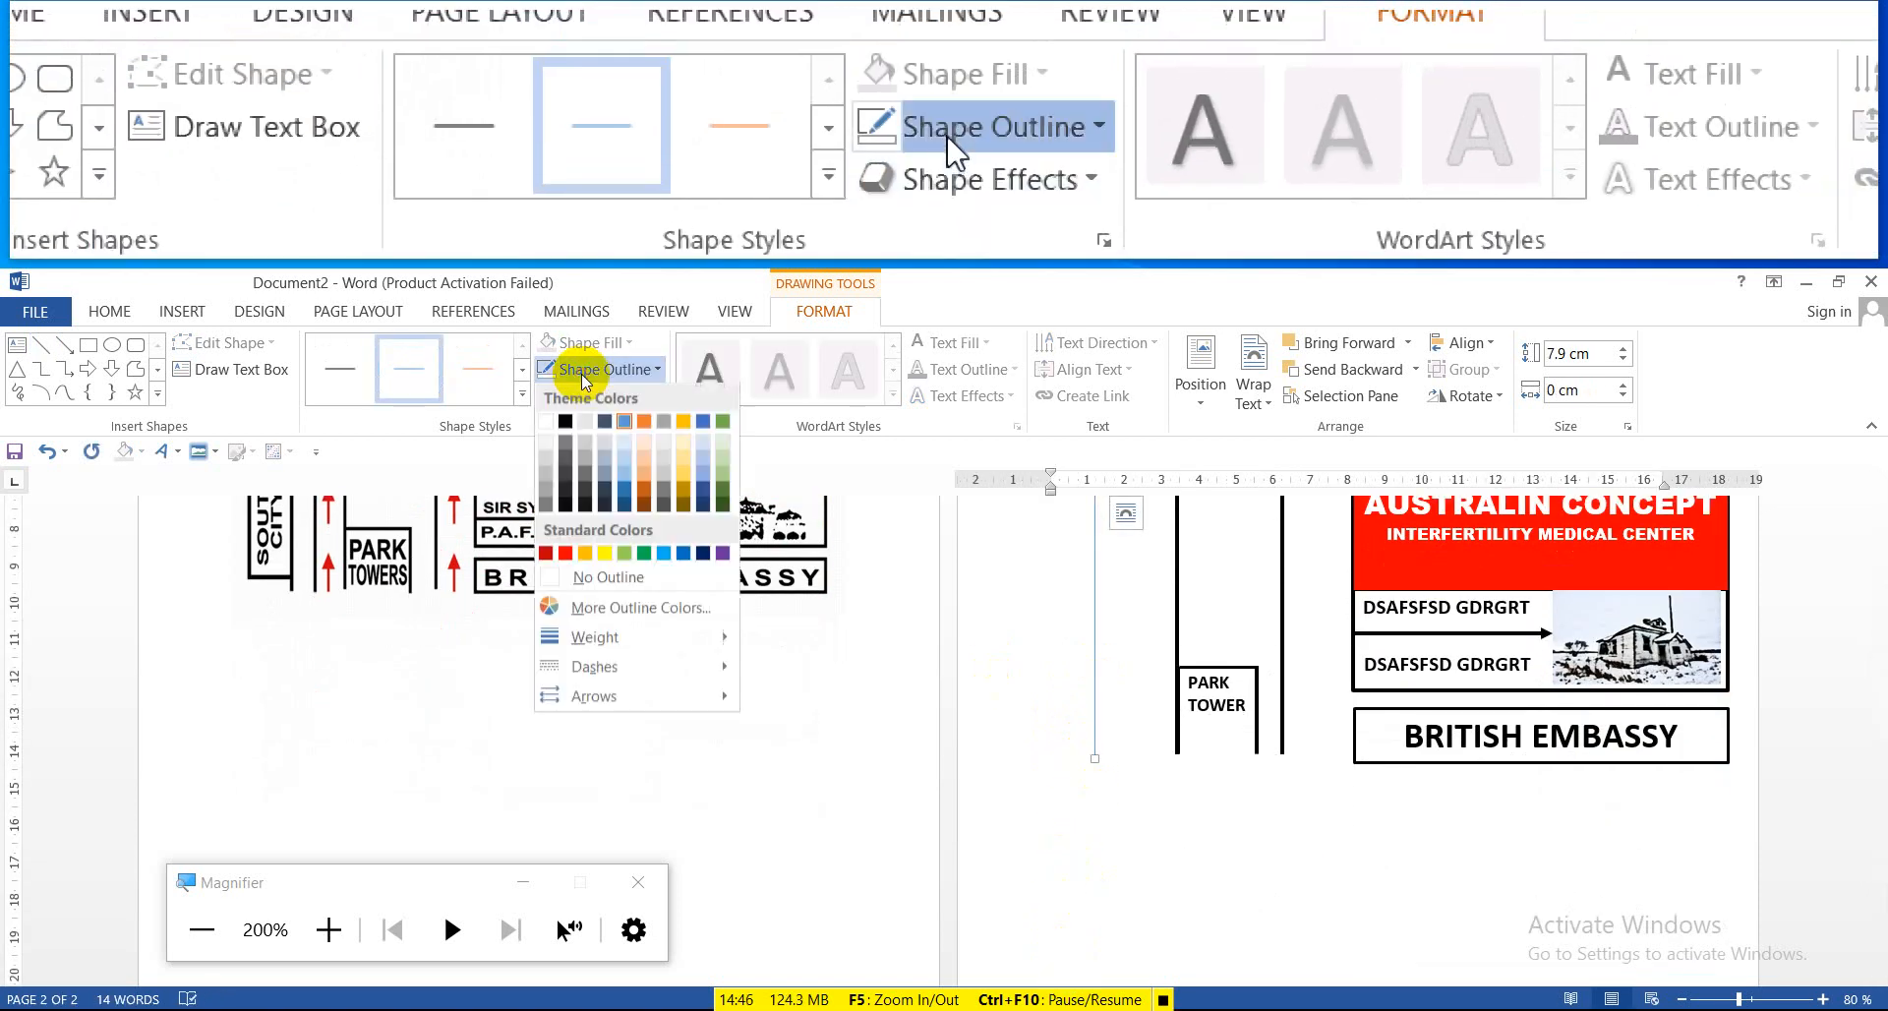
pyautogui.click(566, 421)
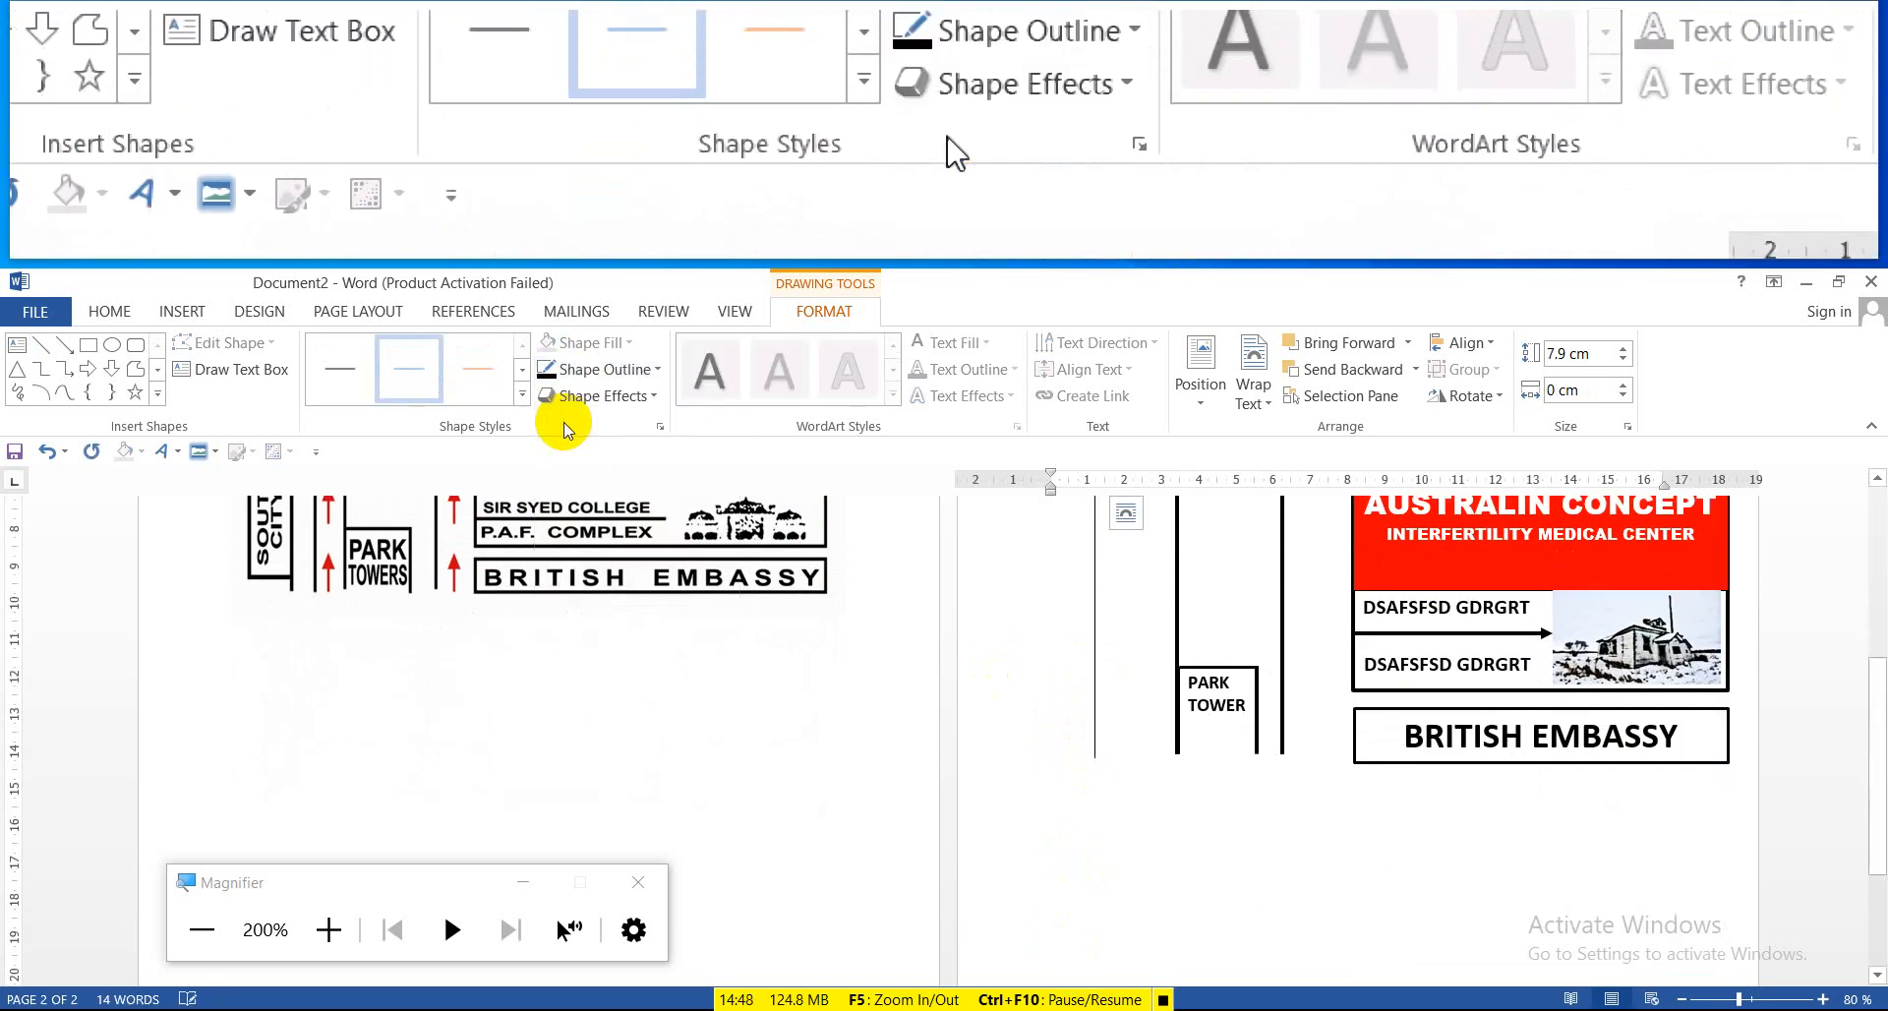
pyautogui.click(585, 371)
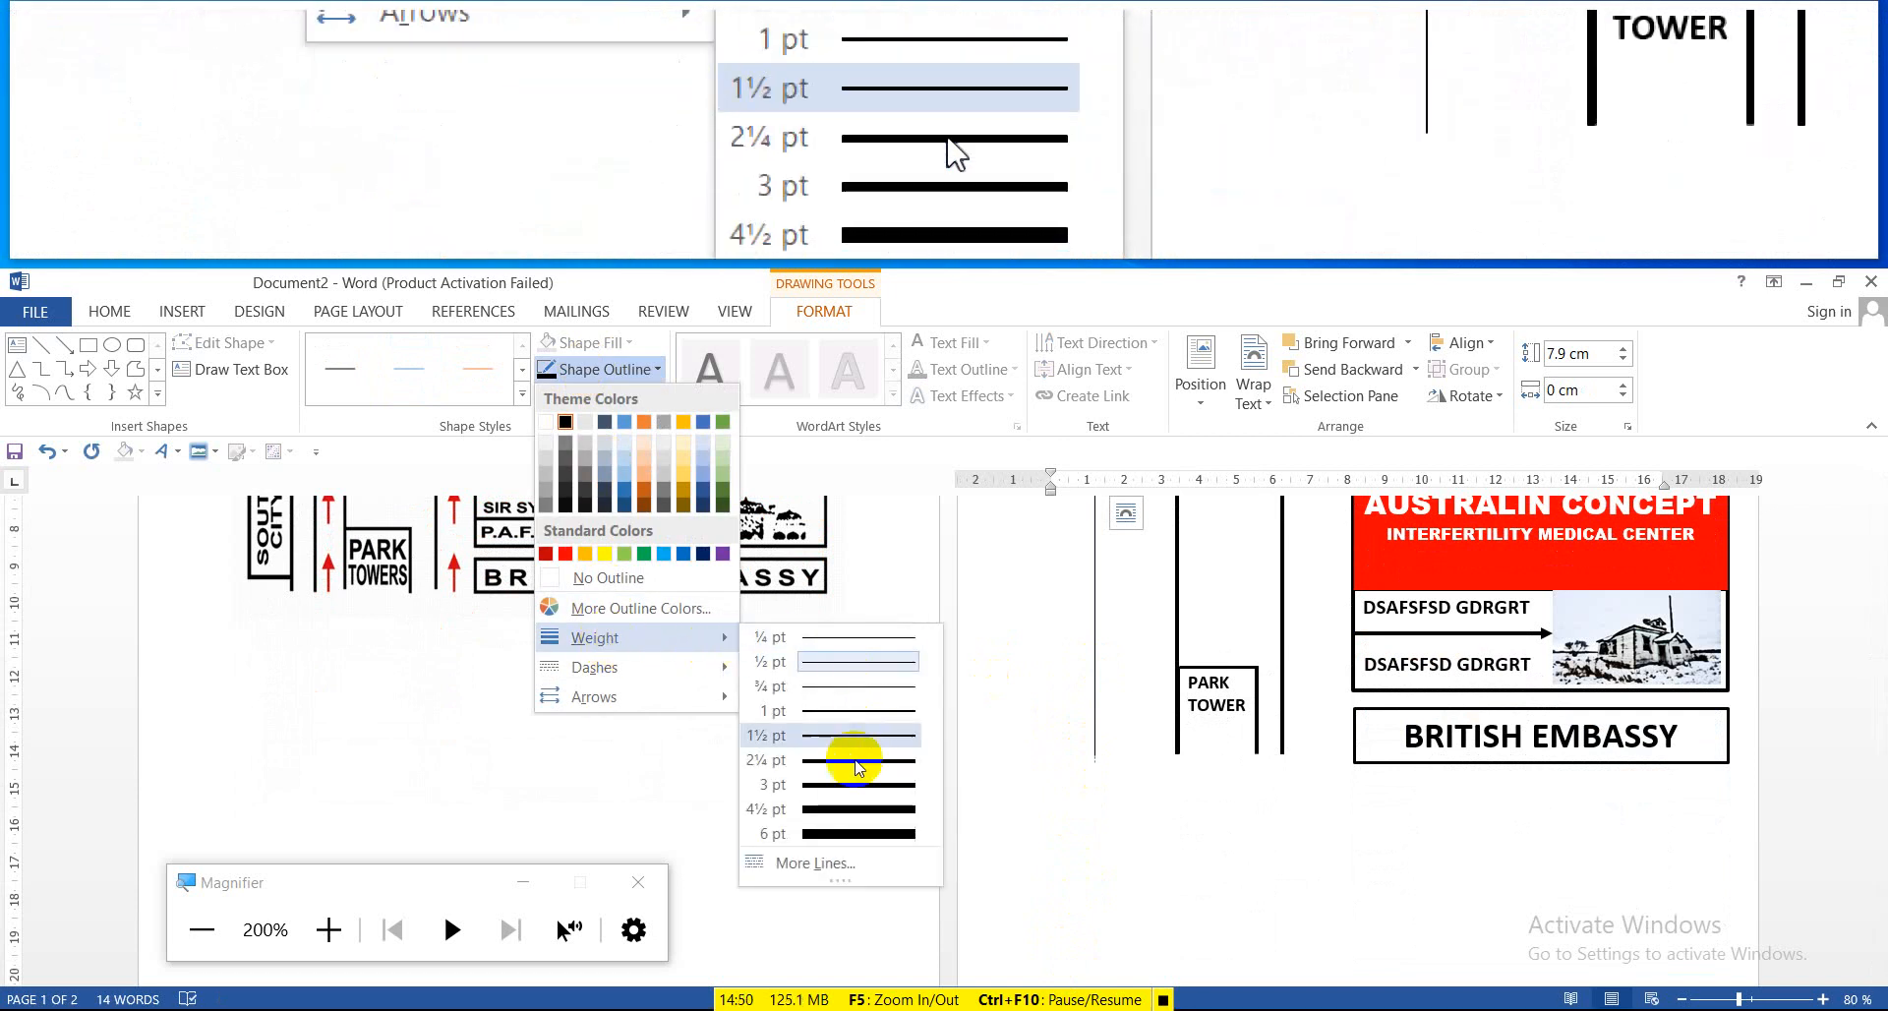
pyautogui.click(851, 785)
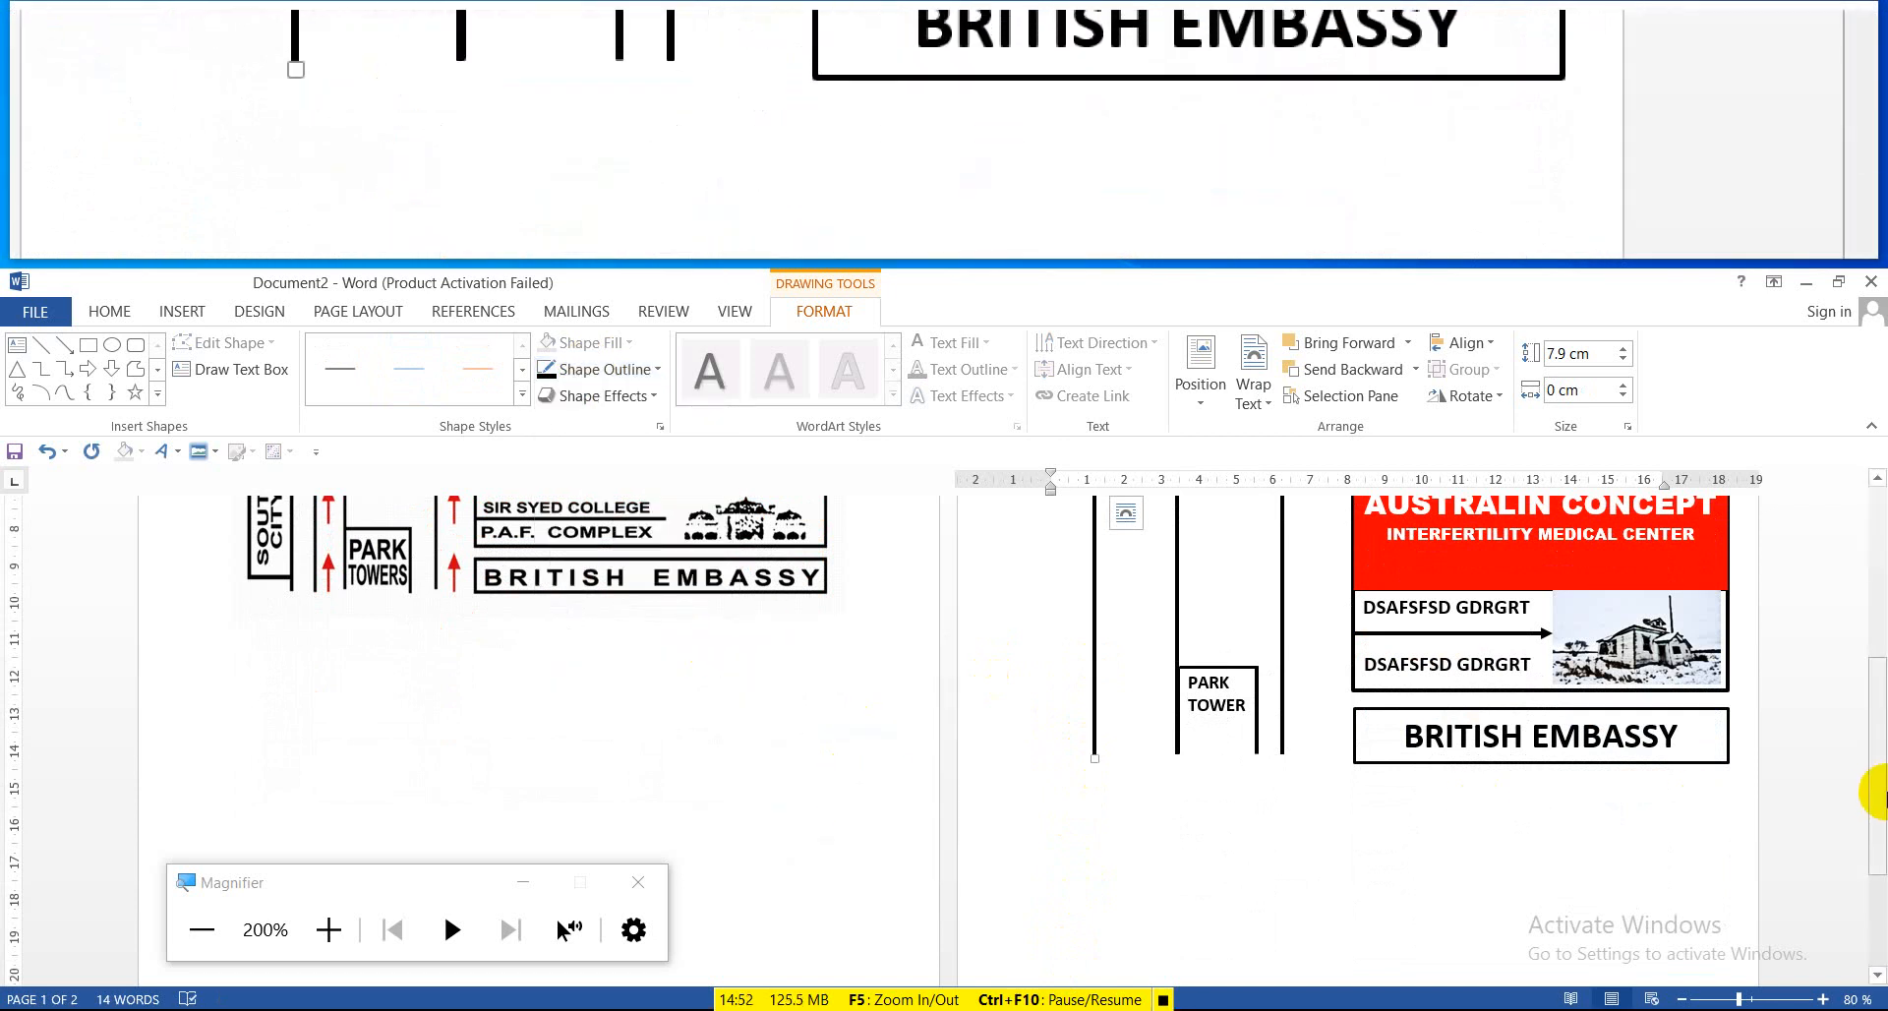
# Draw a vertical arrow about 3.28 cm long between the road line and the PARK TOWER frame and flip it vertically
pyautogui.moveTo(1878, 795); pyautogui.dragTo(1876, 715)
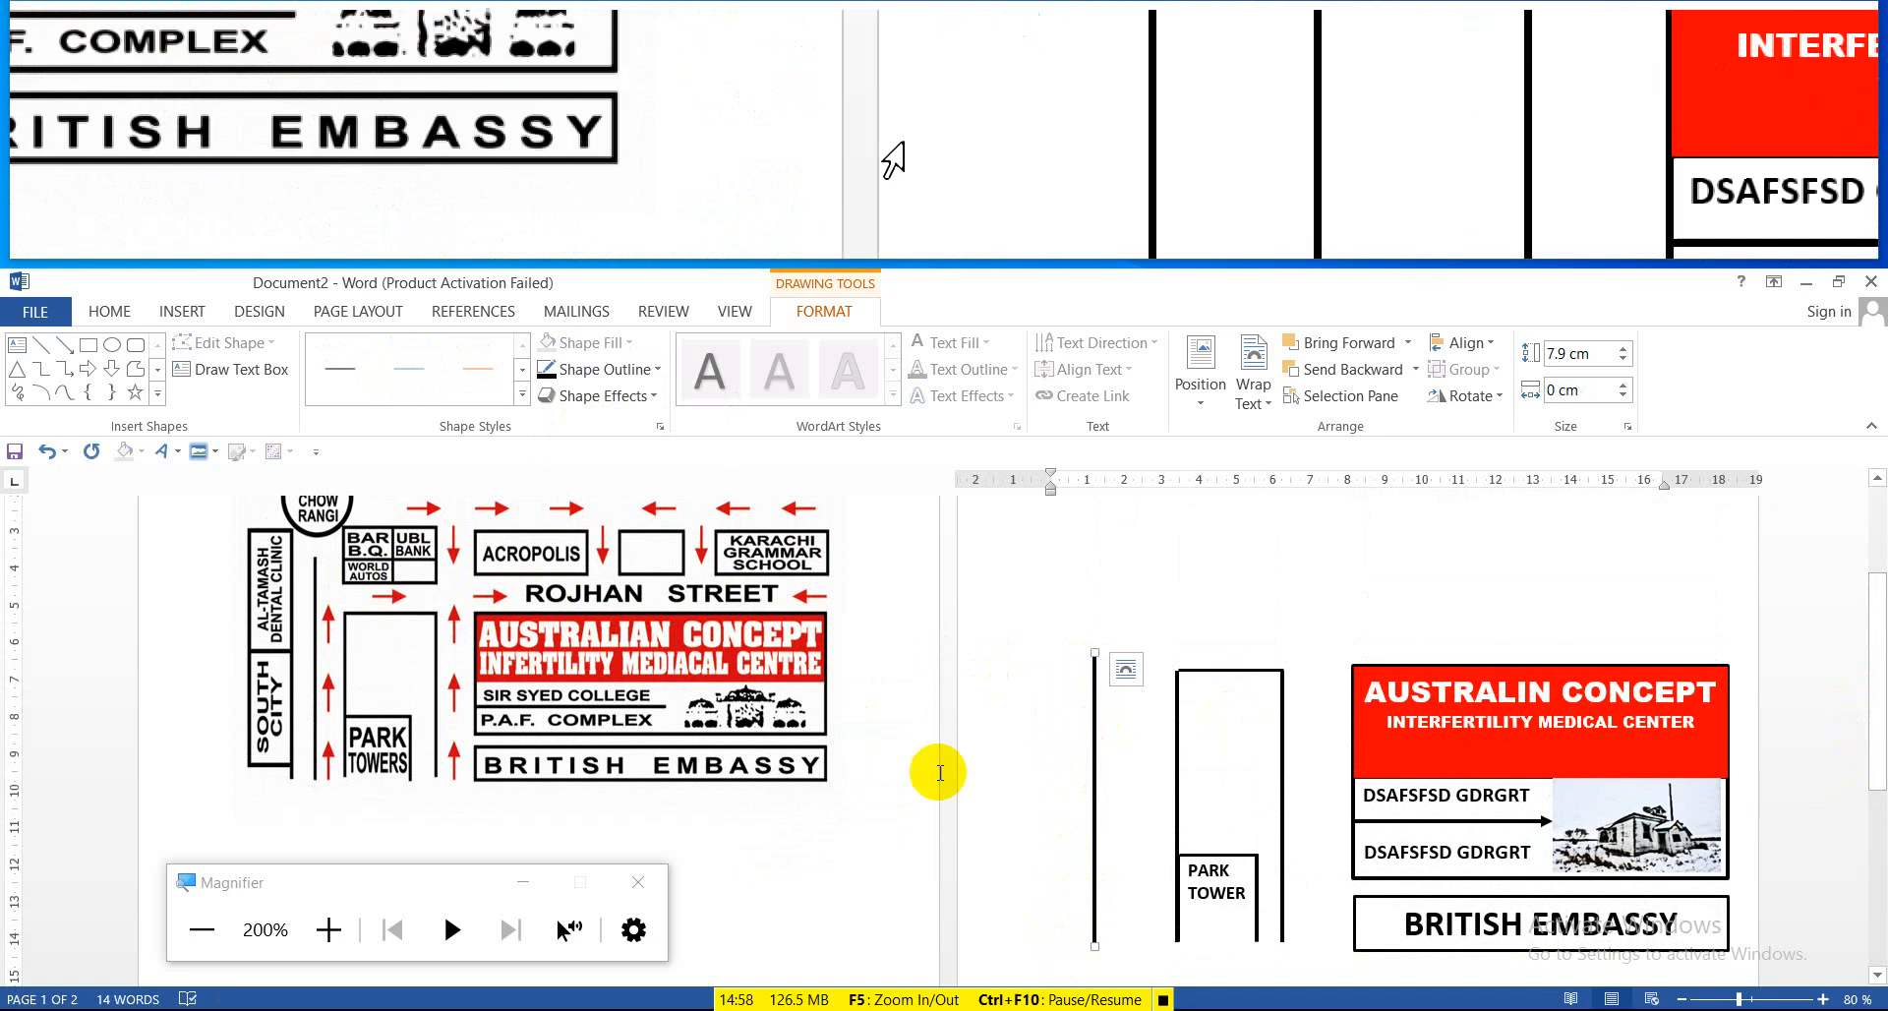
pyautogui.click(64, 345)
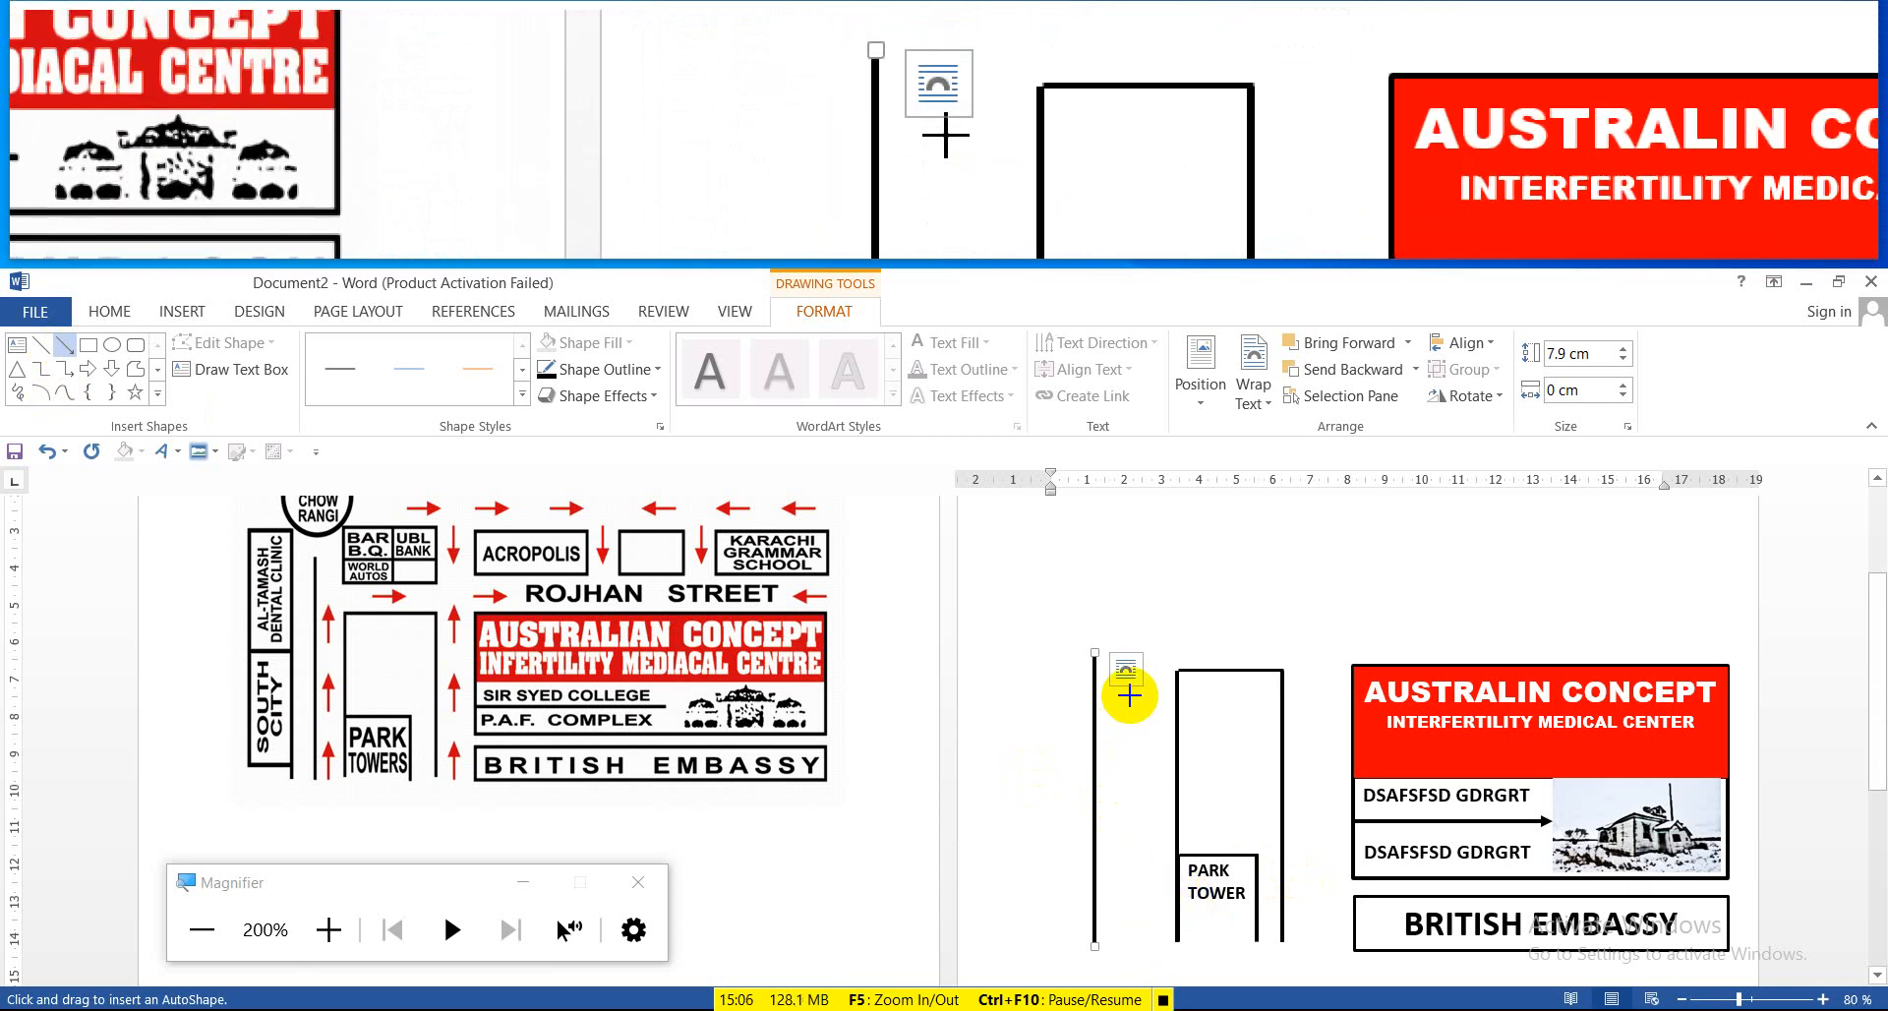
pyautogui.moveTo(1128, 695); pyautogui.dragTo(1129, 816)
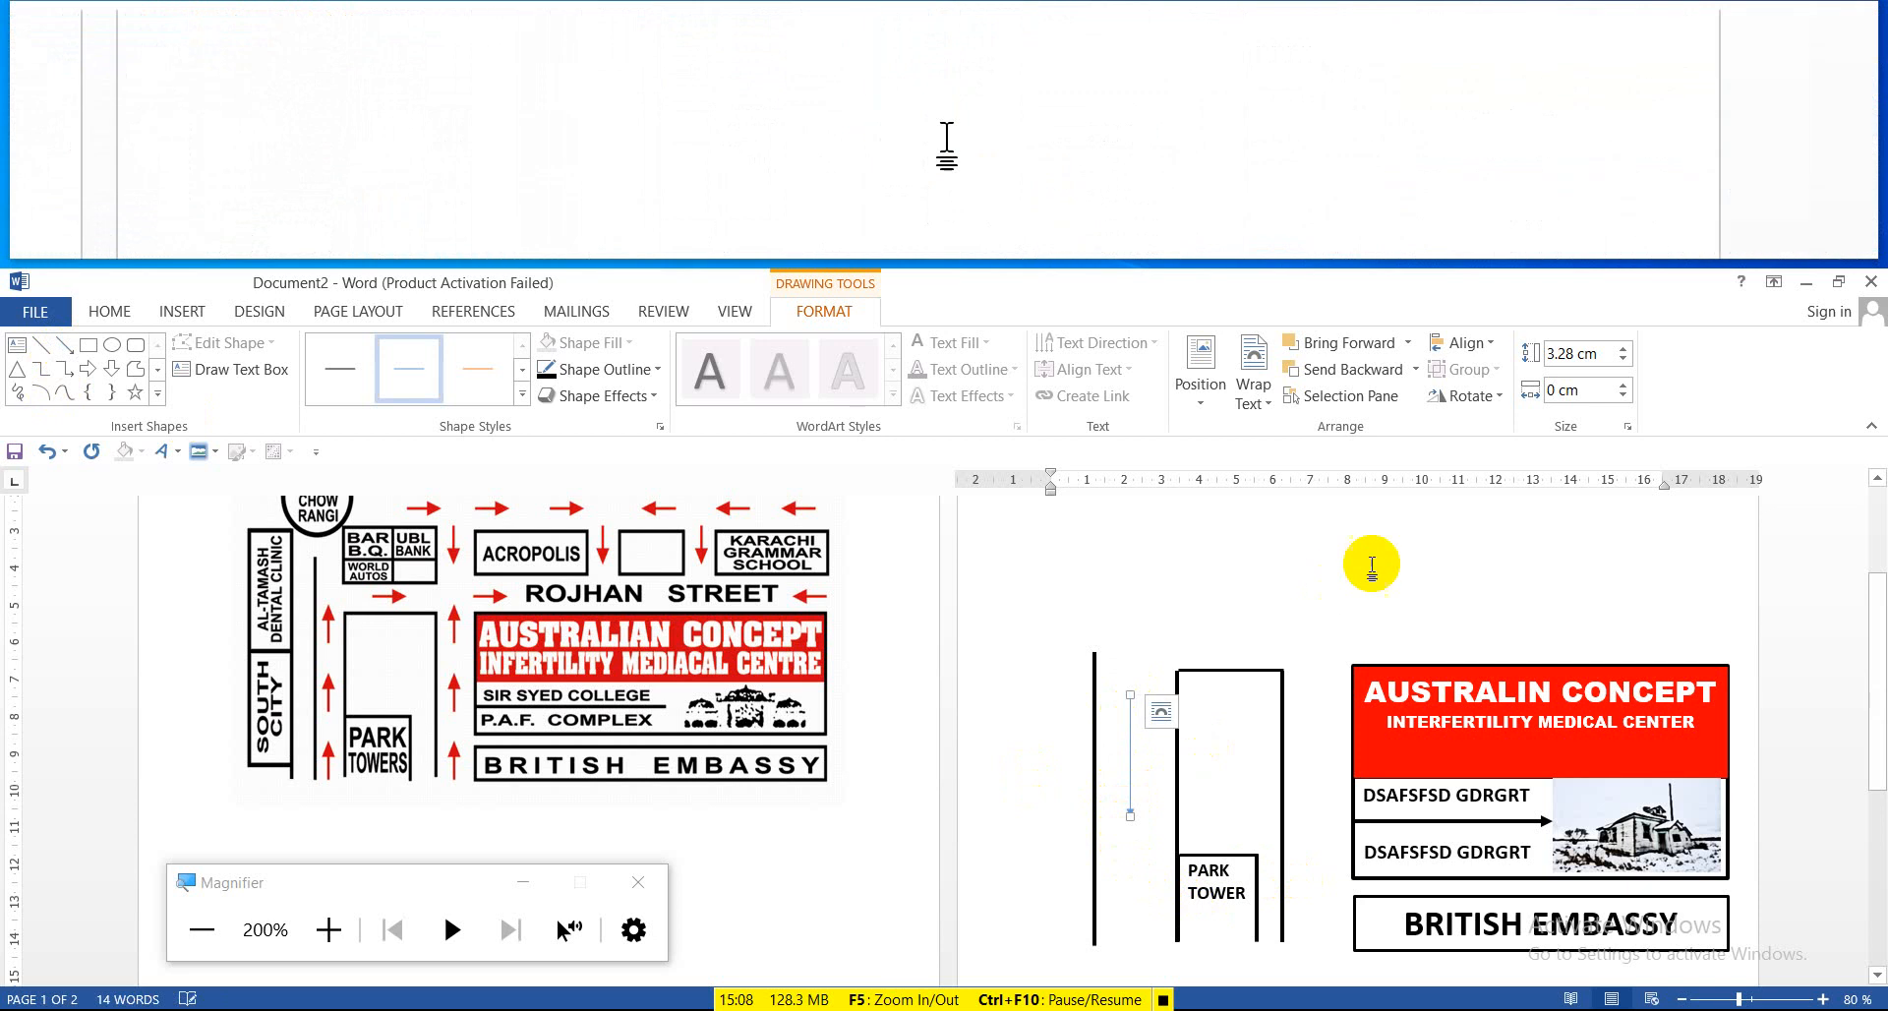
pyautogui.click(1492, 344)
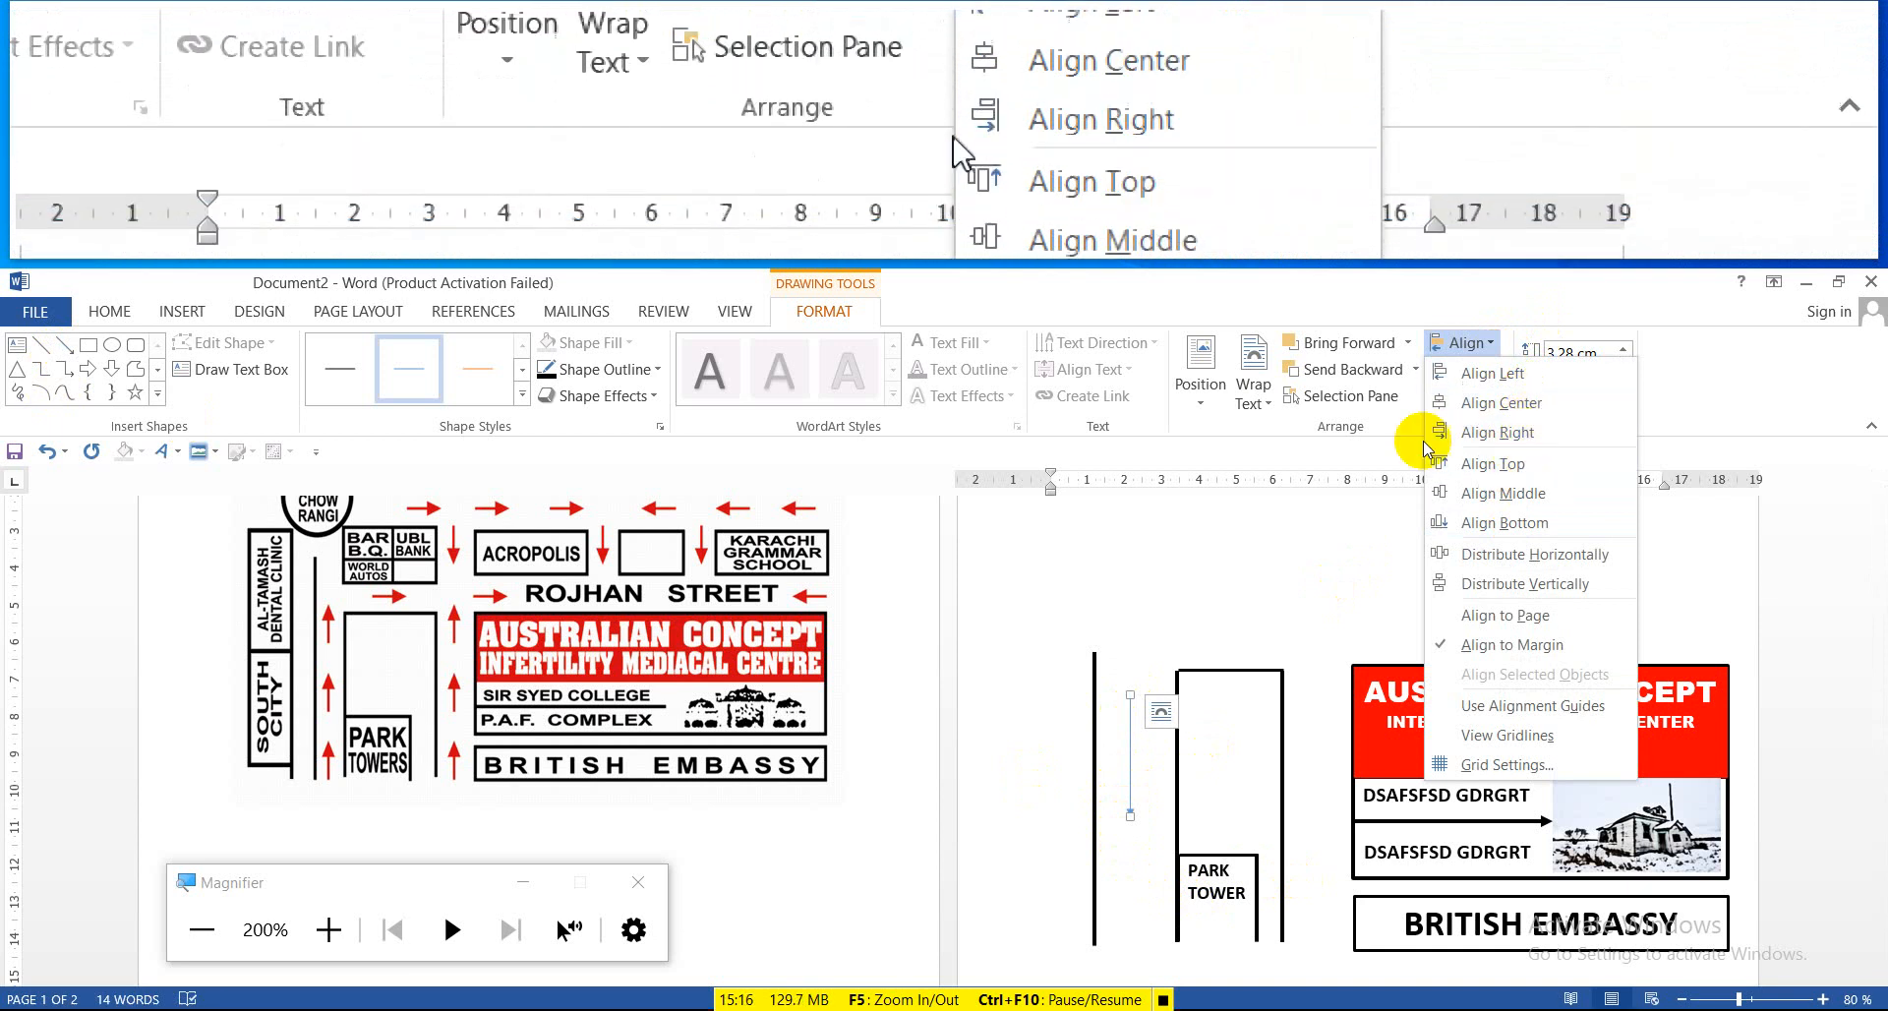
pyautogui.click(1388, 470)
pyautogui.click(1491, 405)
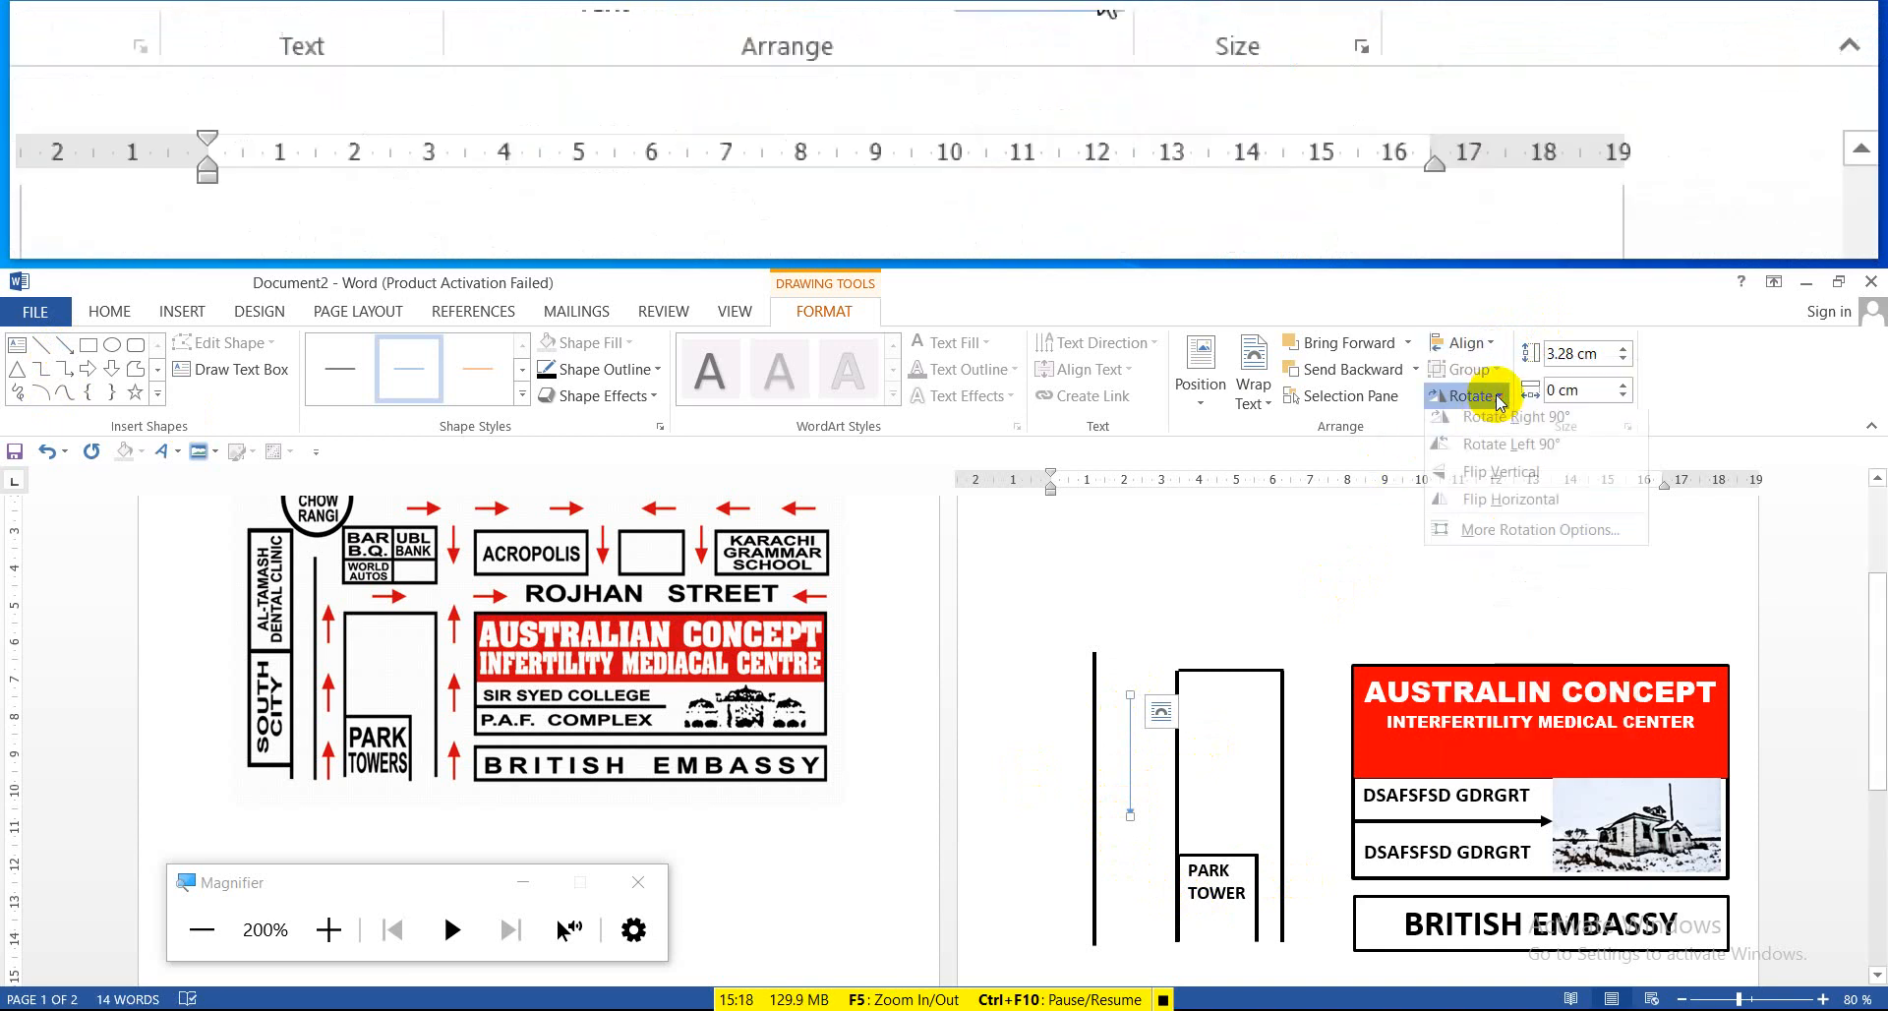
pyautogui.click(1514, 481)
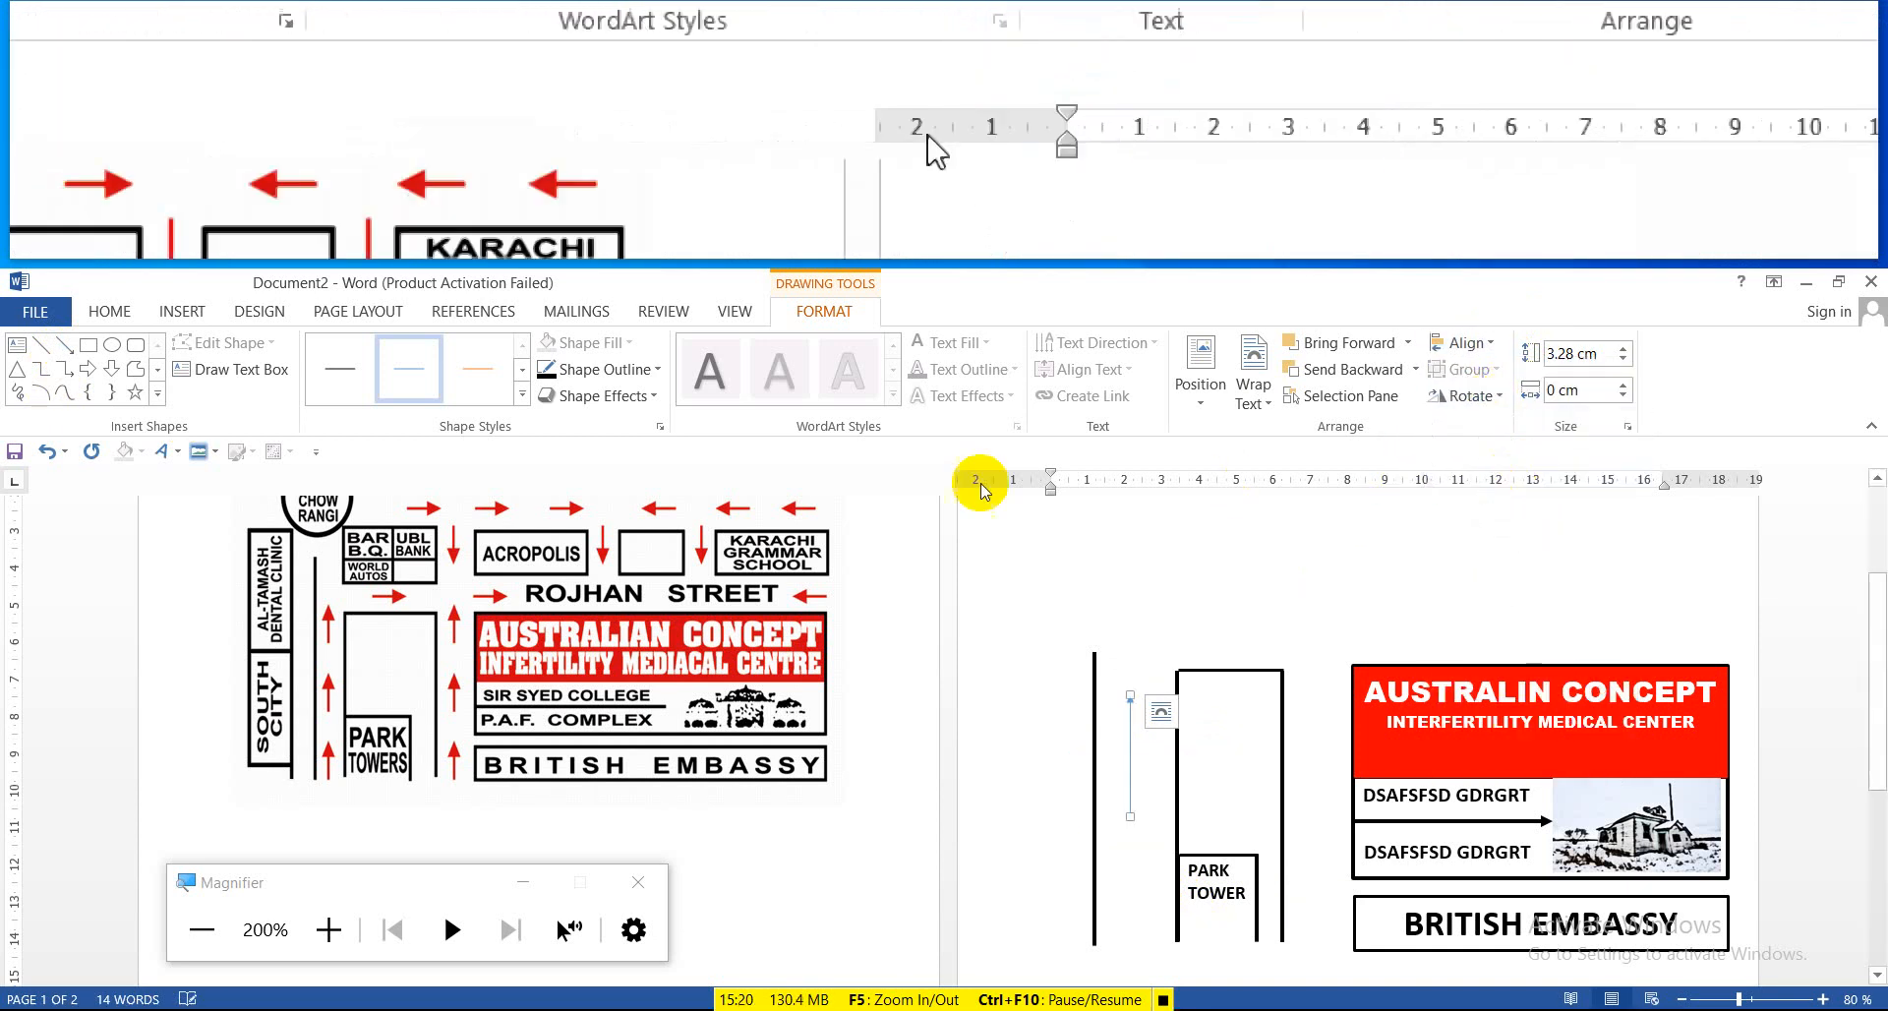
# Set the vertical arrow's outline to red with a weight of 4½ pt
pyautogui.click(594, 369)
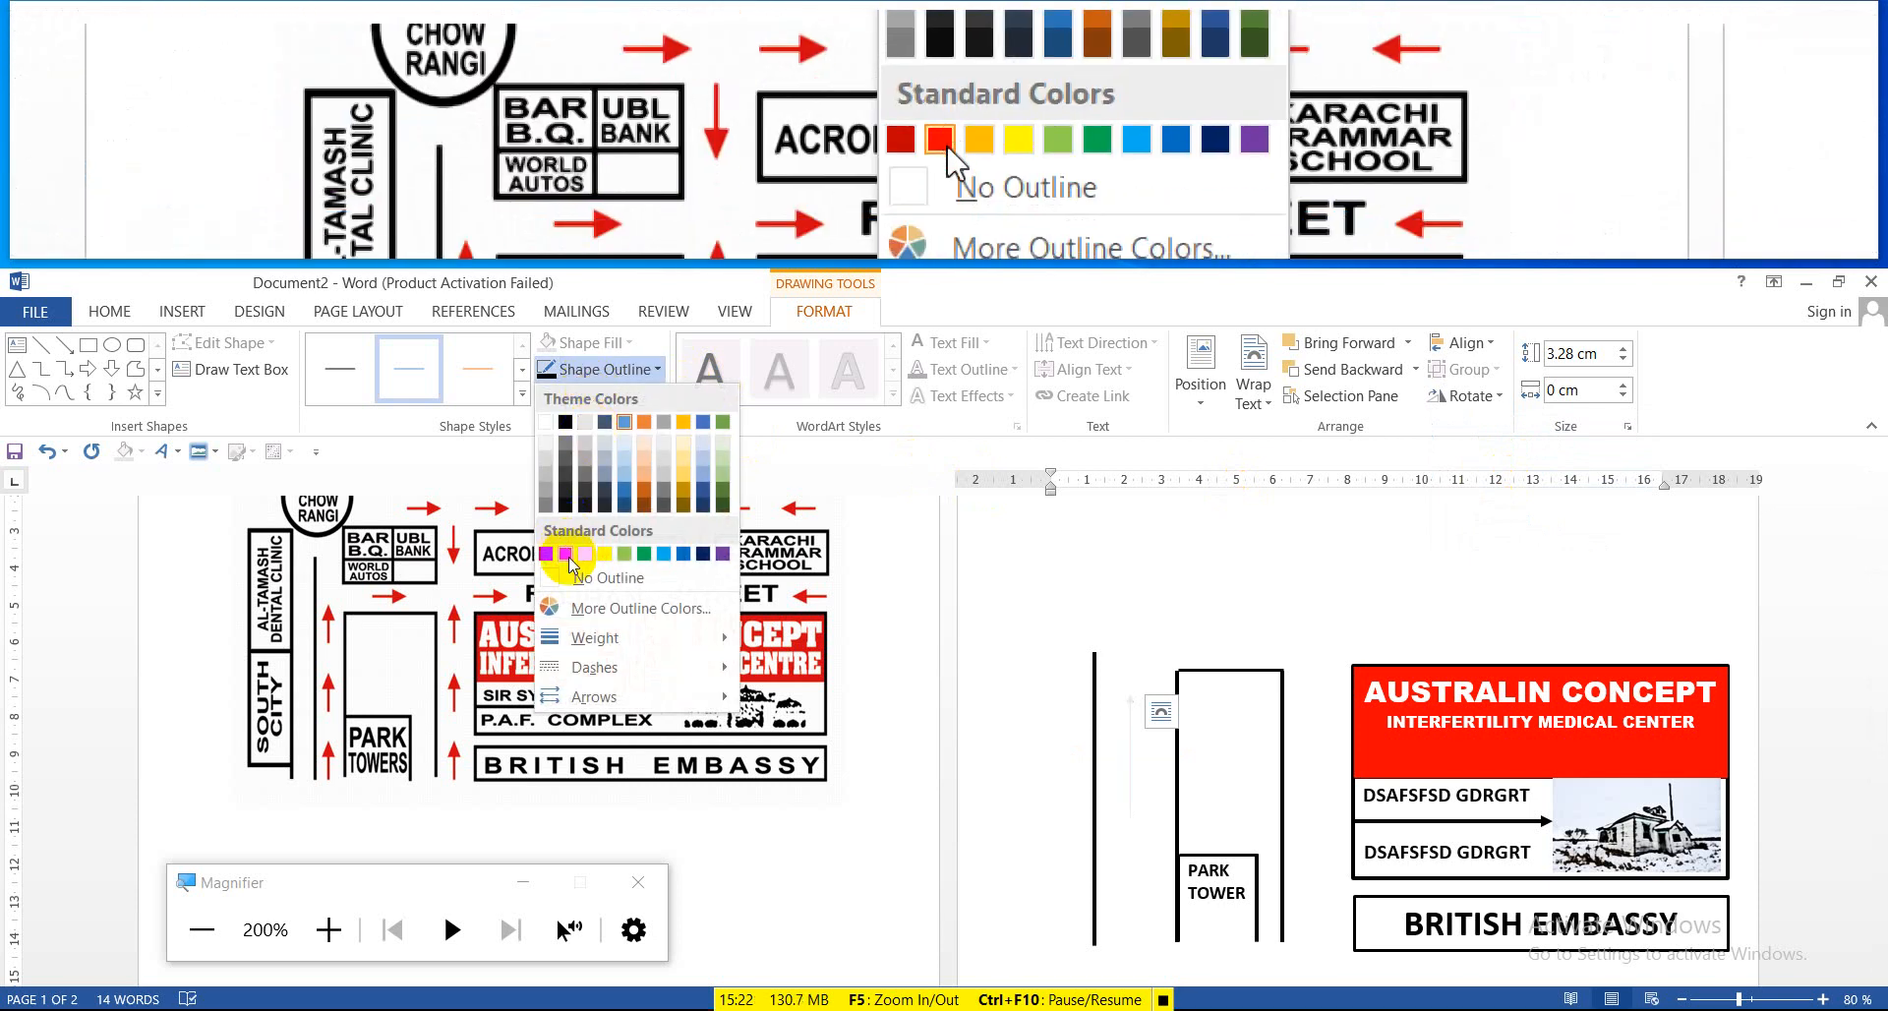
pyautogui.click(565, 553)
pyautogui.click(624, 374)
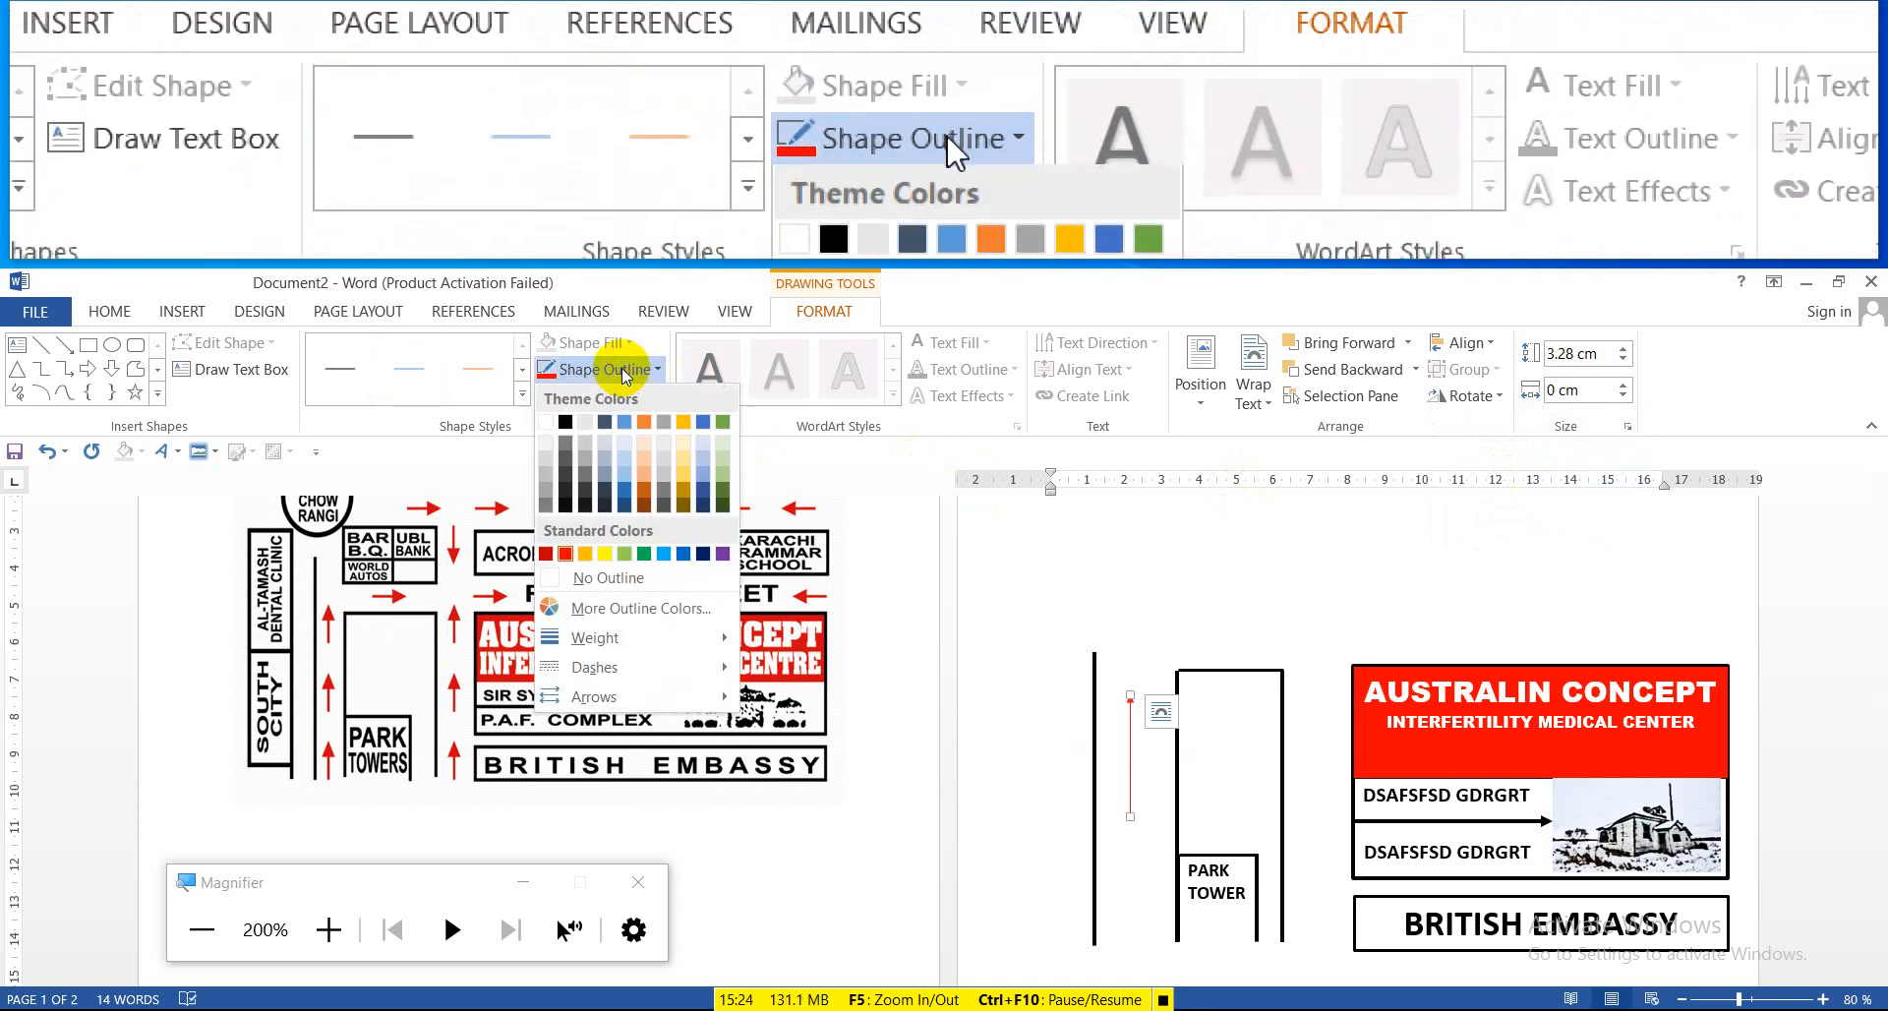
pyautogui.moveTo(640, 637)
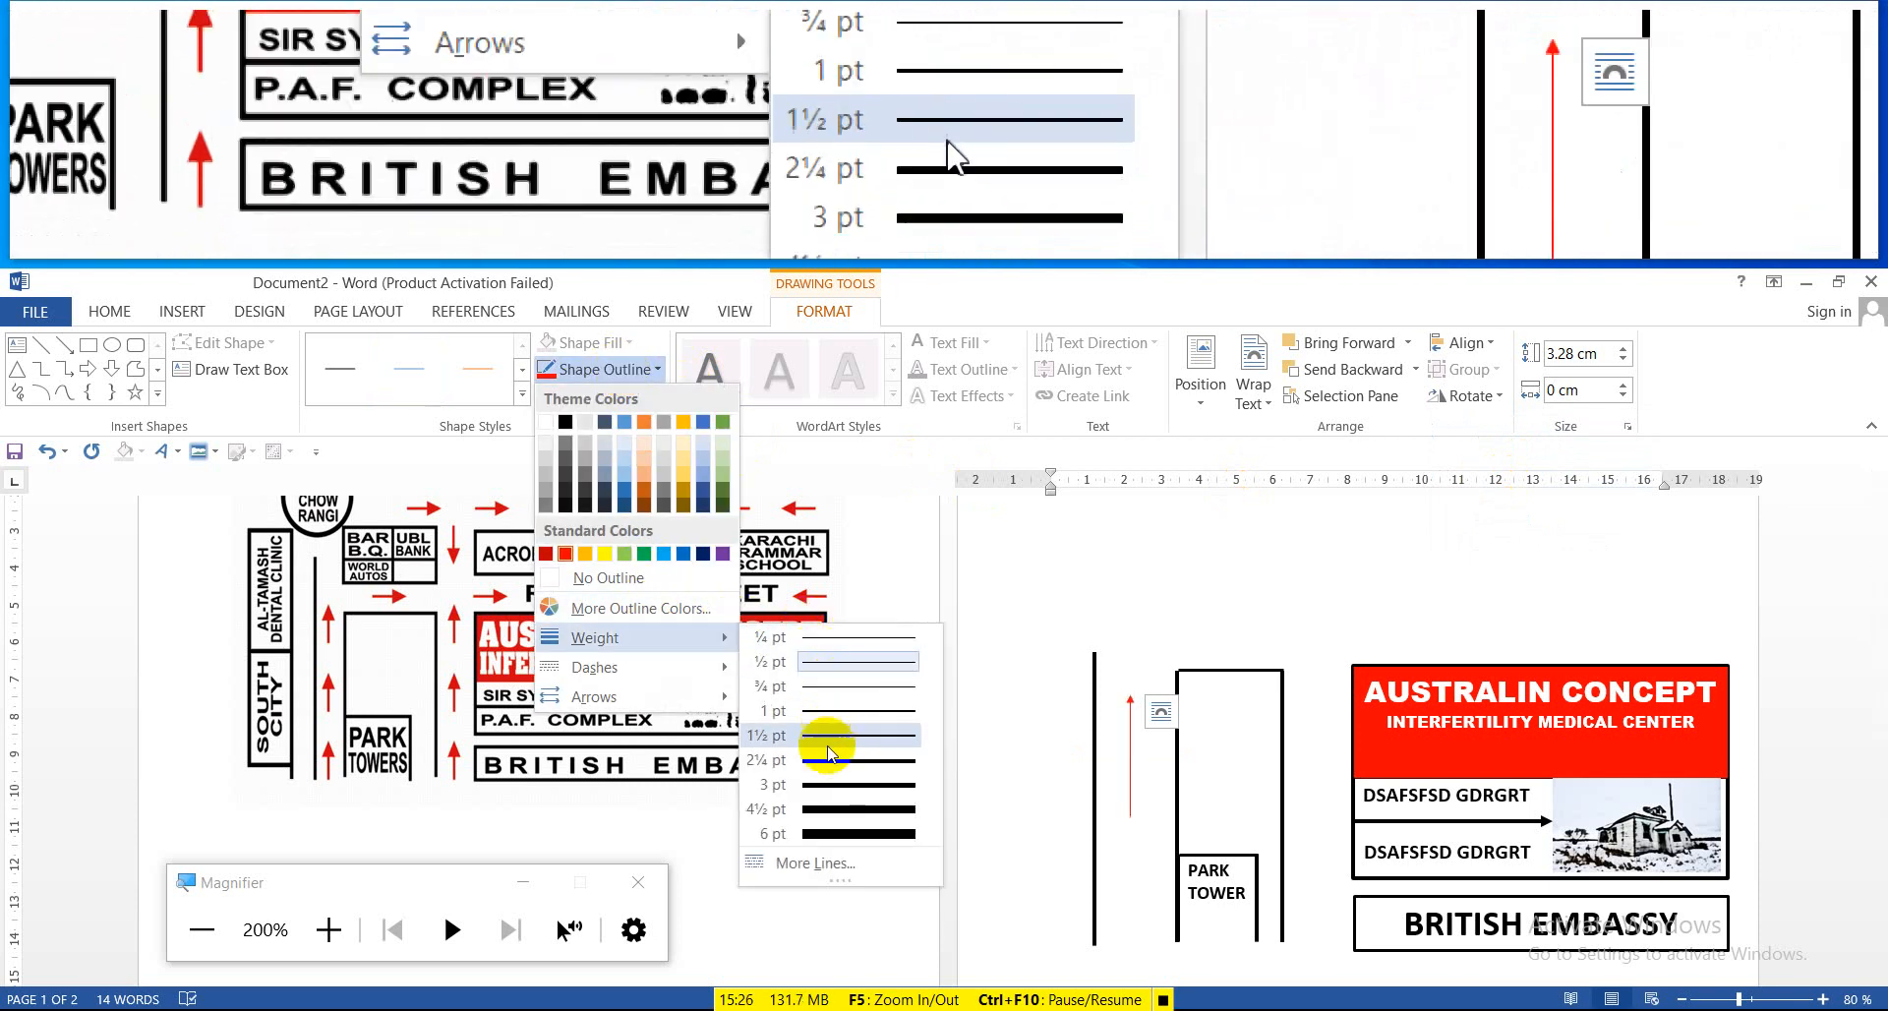
pyautogui.click(845, 808)
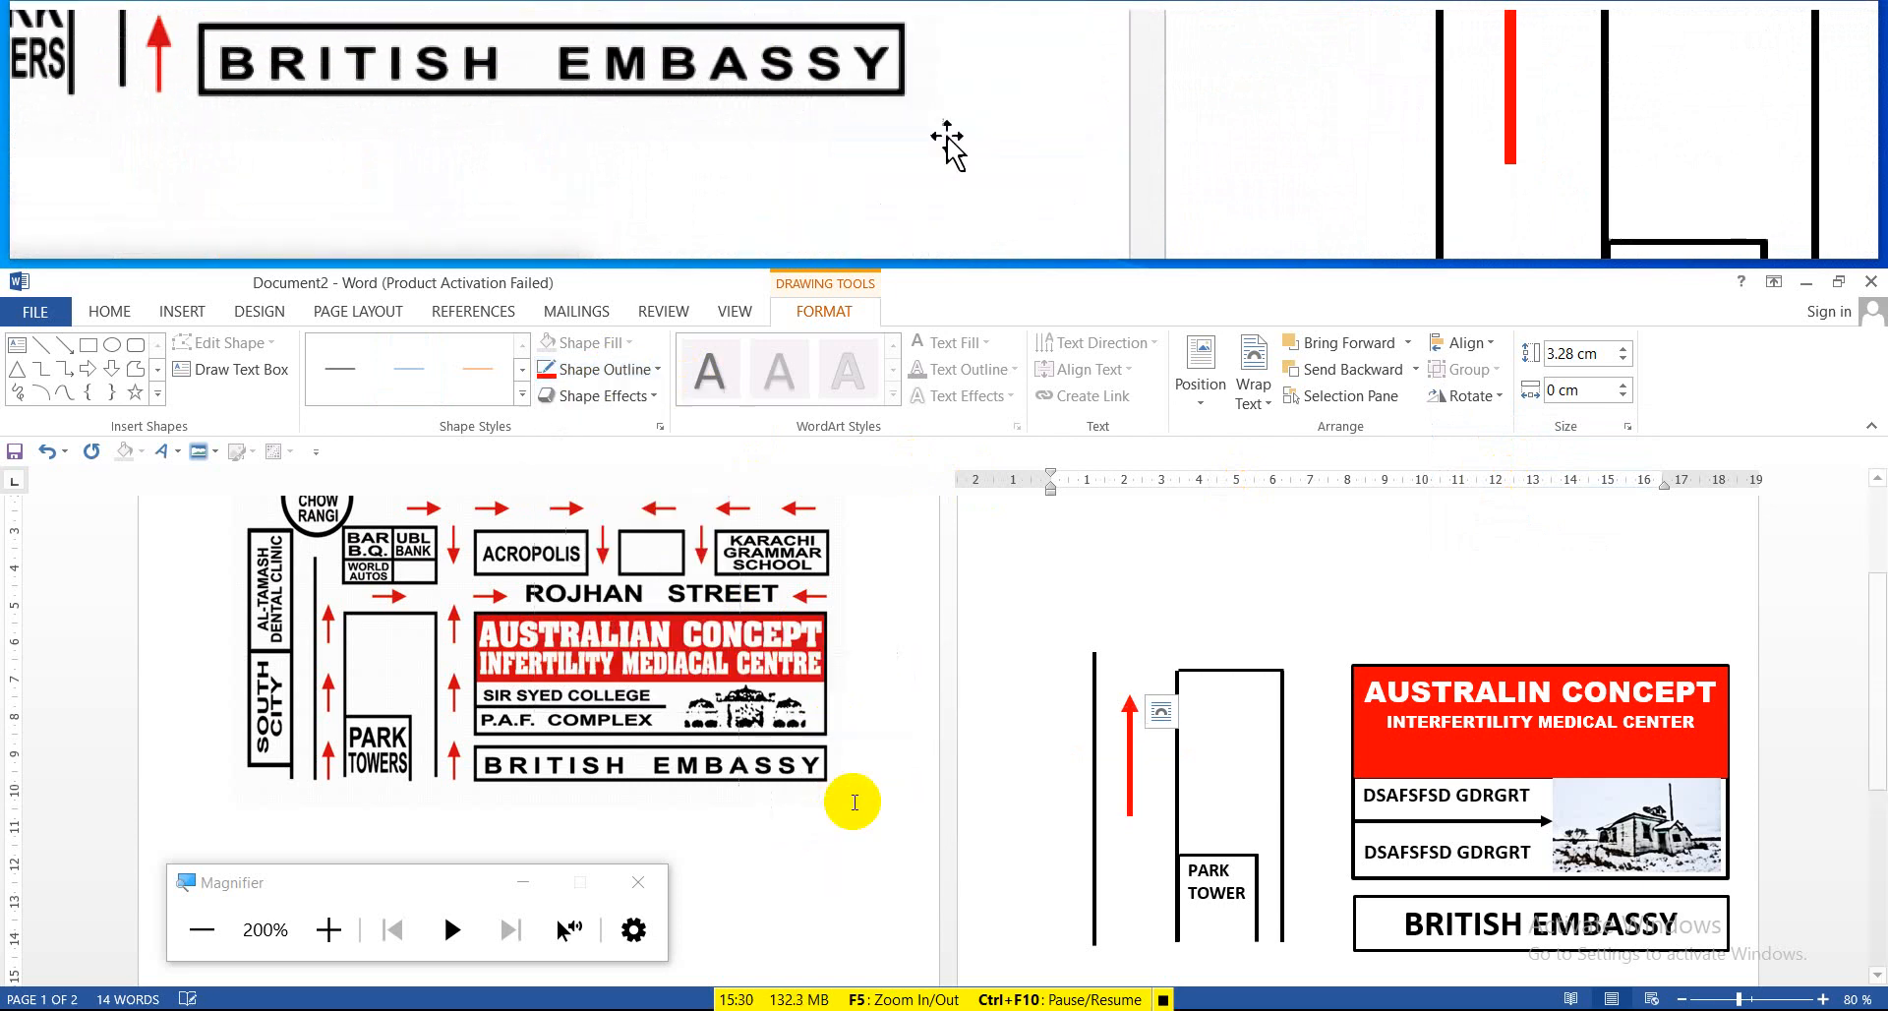
# Shorten the red arrow to about 1.91 cm and place two copies below it along the road
pyautogui.click(1129, 799)
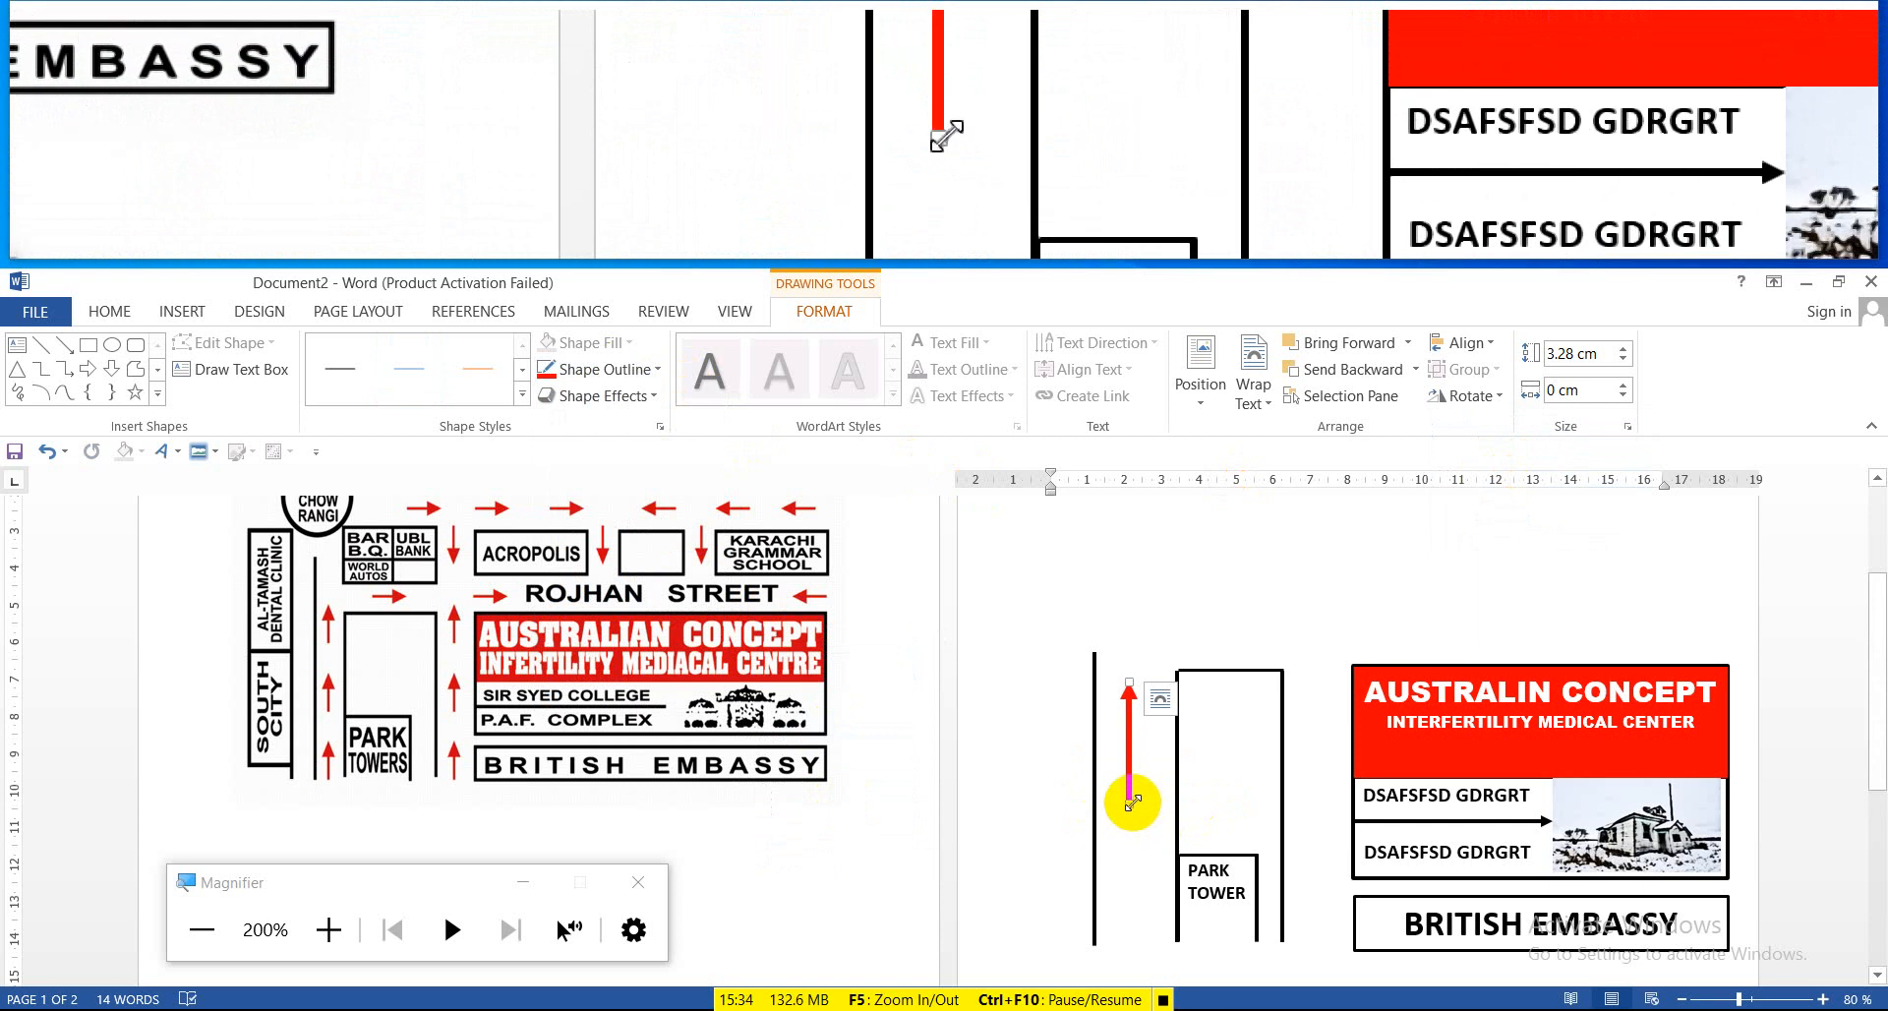
pyautogui.moveTo(1132, 801); pyautogui.dragTo(1129, 777)
pyautogui.moveTo(1180, 838); pyautogui.dragTo(1133, 801)
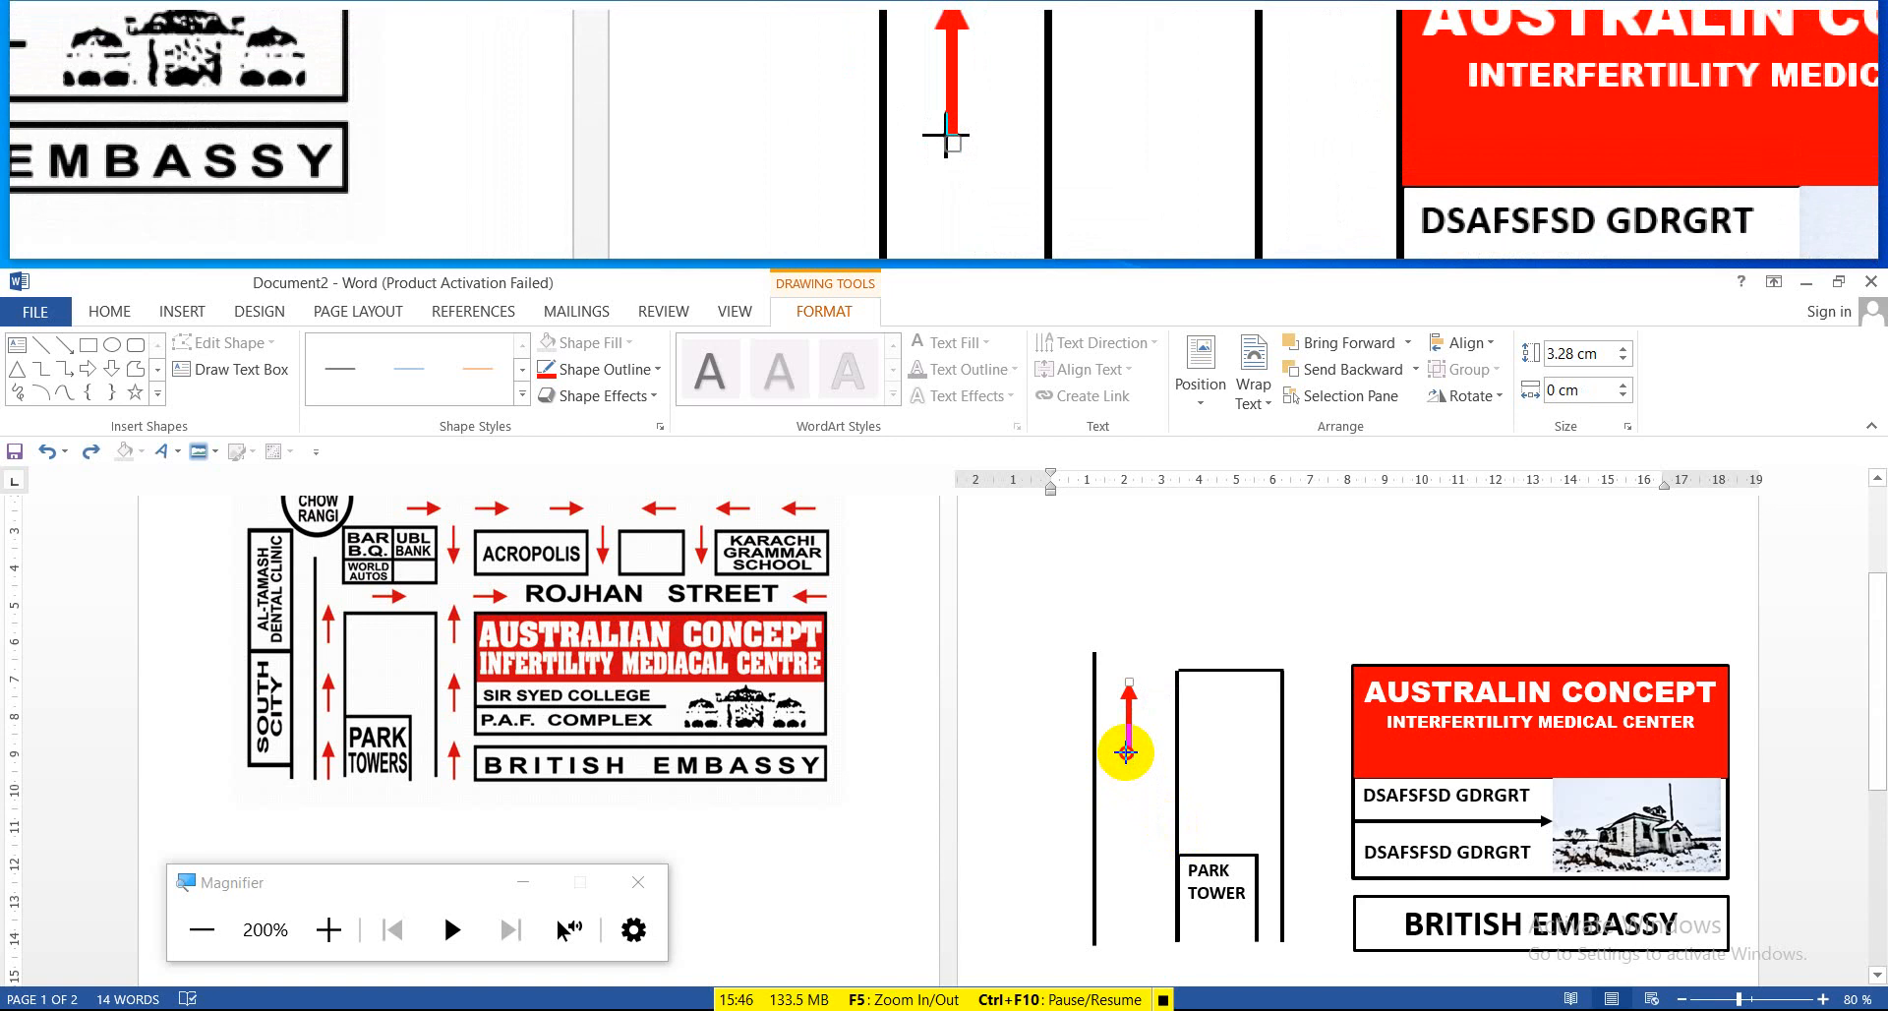
pyautogui.moveTo(1125, 752); pyautogui.dragTo(1125, 921)
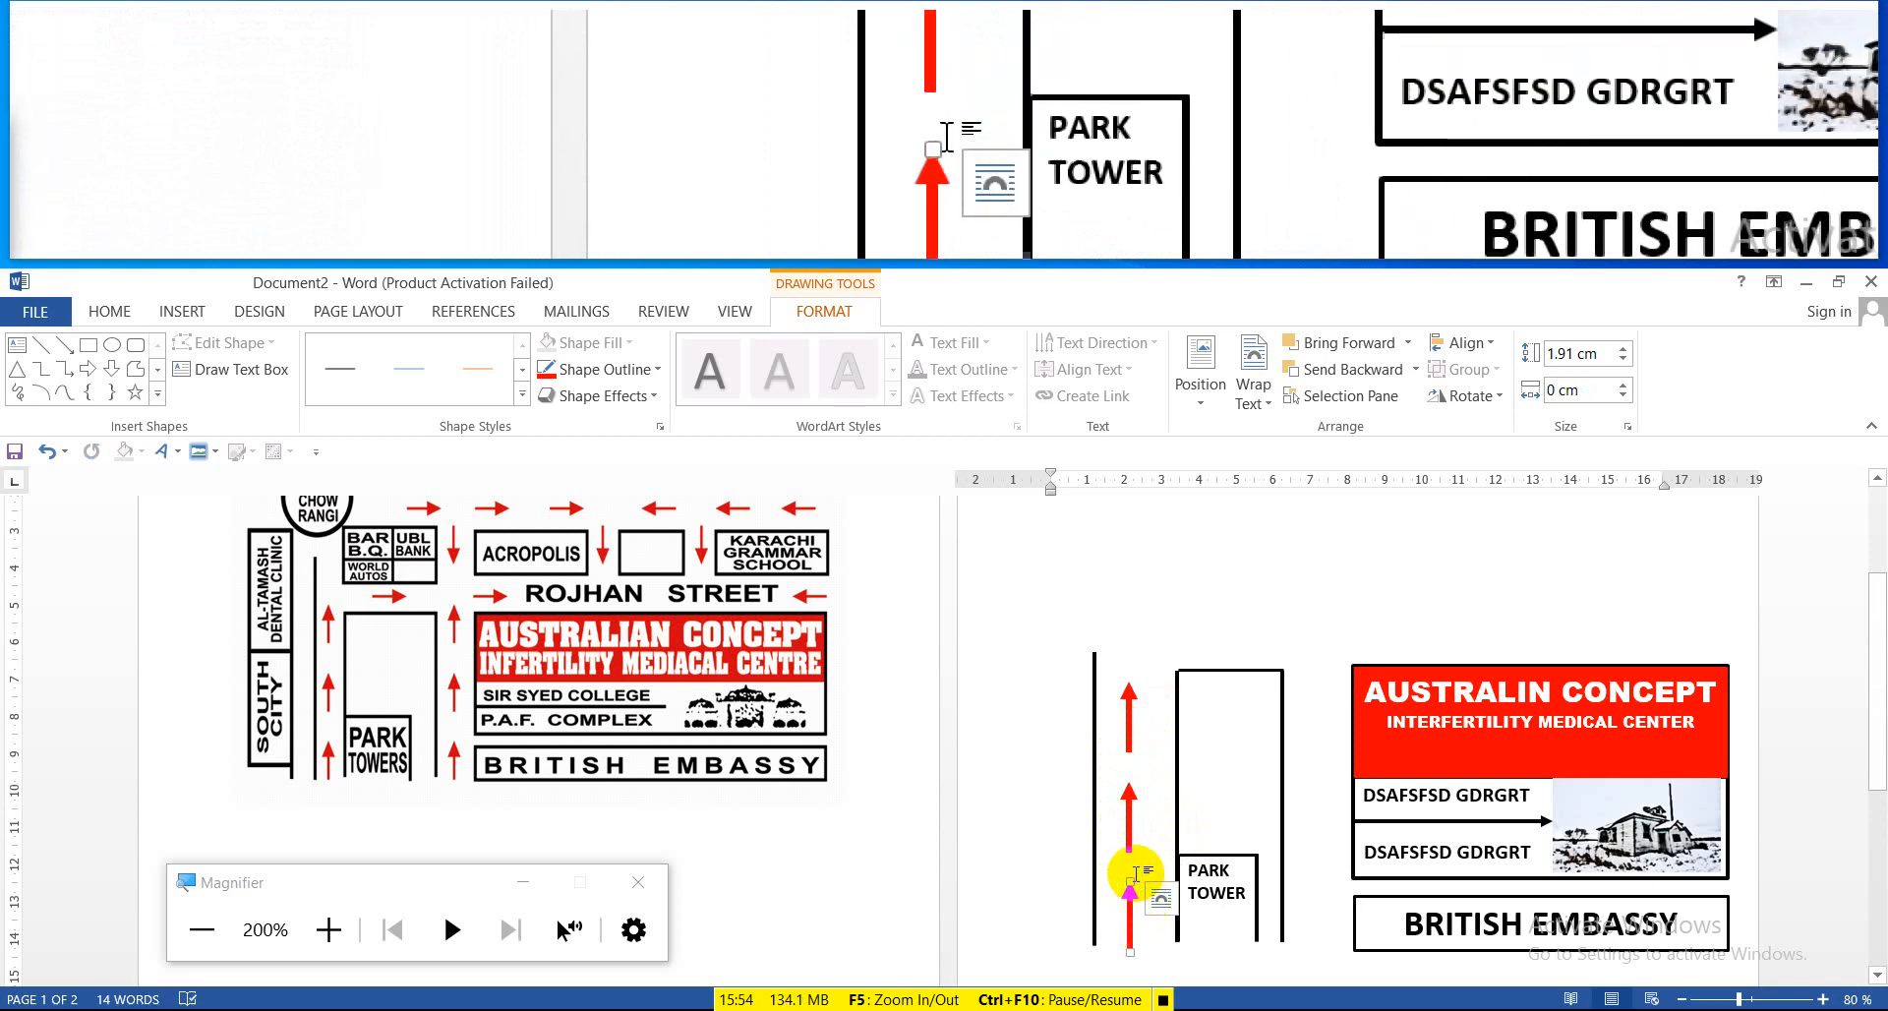
# Group the three red arrows and place a copy of the group between the PARK TOWER frame and the red heading box
pyautogui.click(1131, 831)
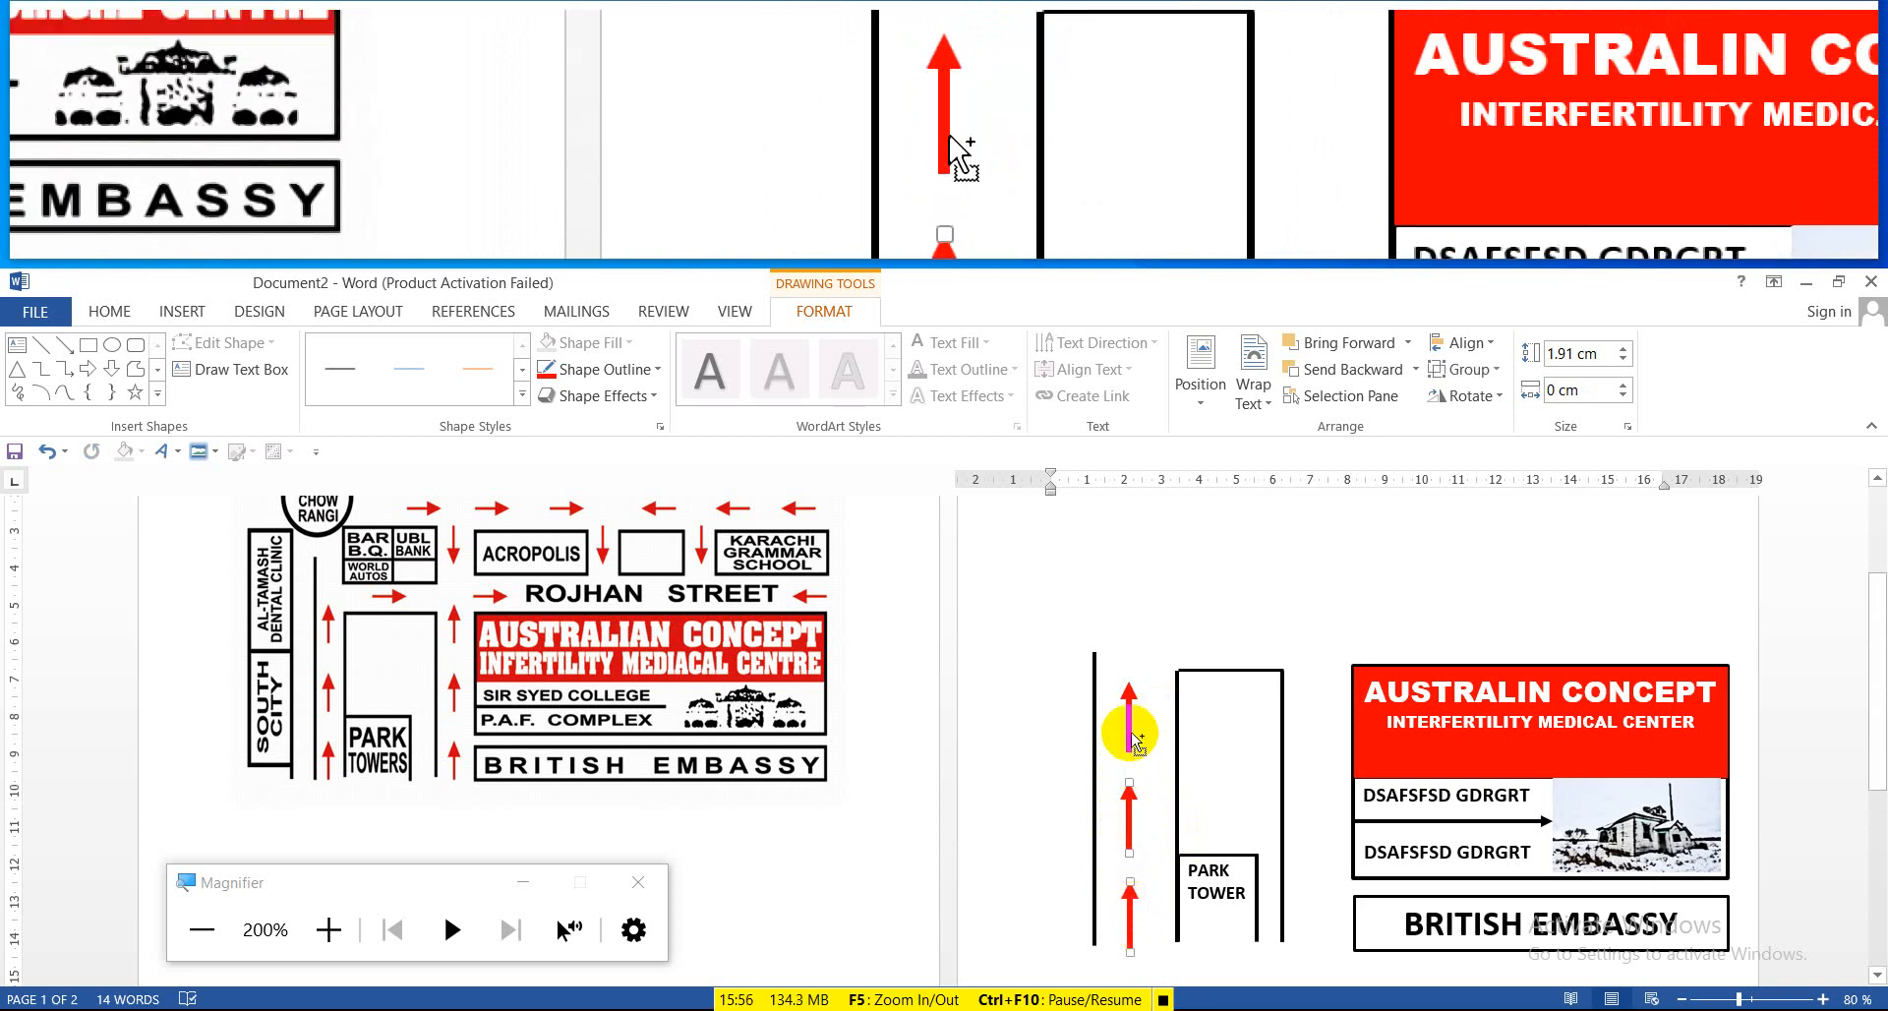
pyautogui.click(1465, 369)
pyautogui.click(1483, 403)
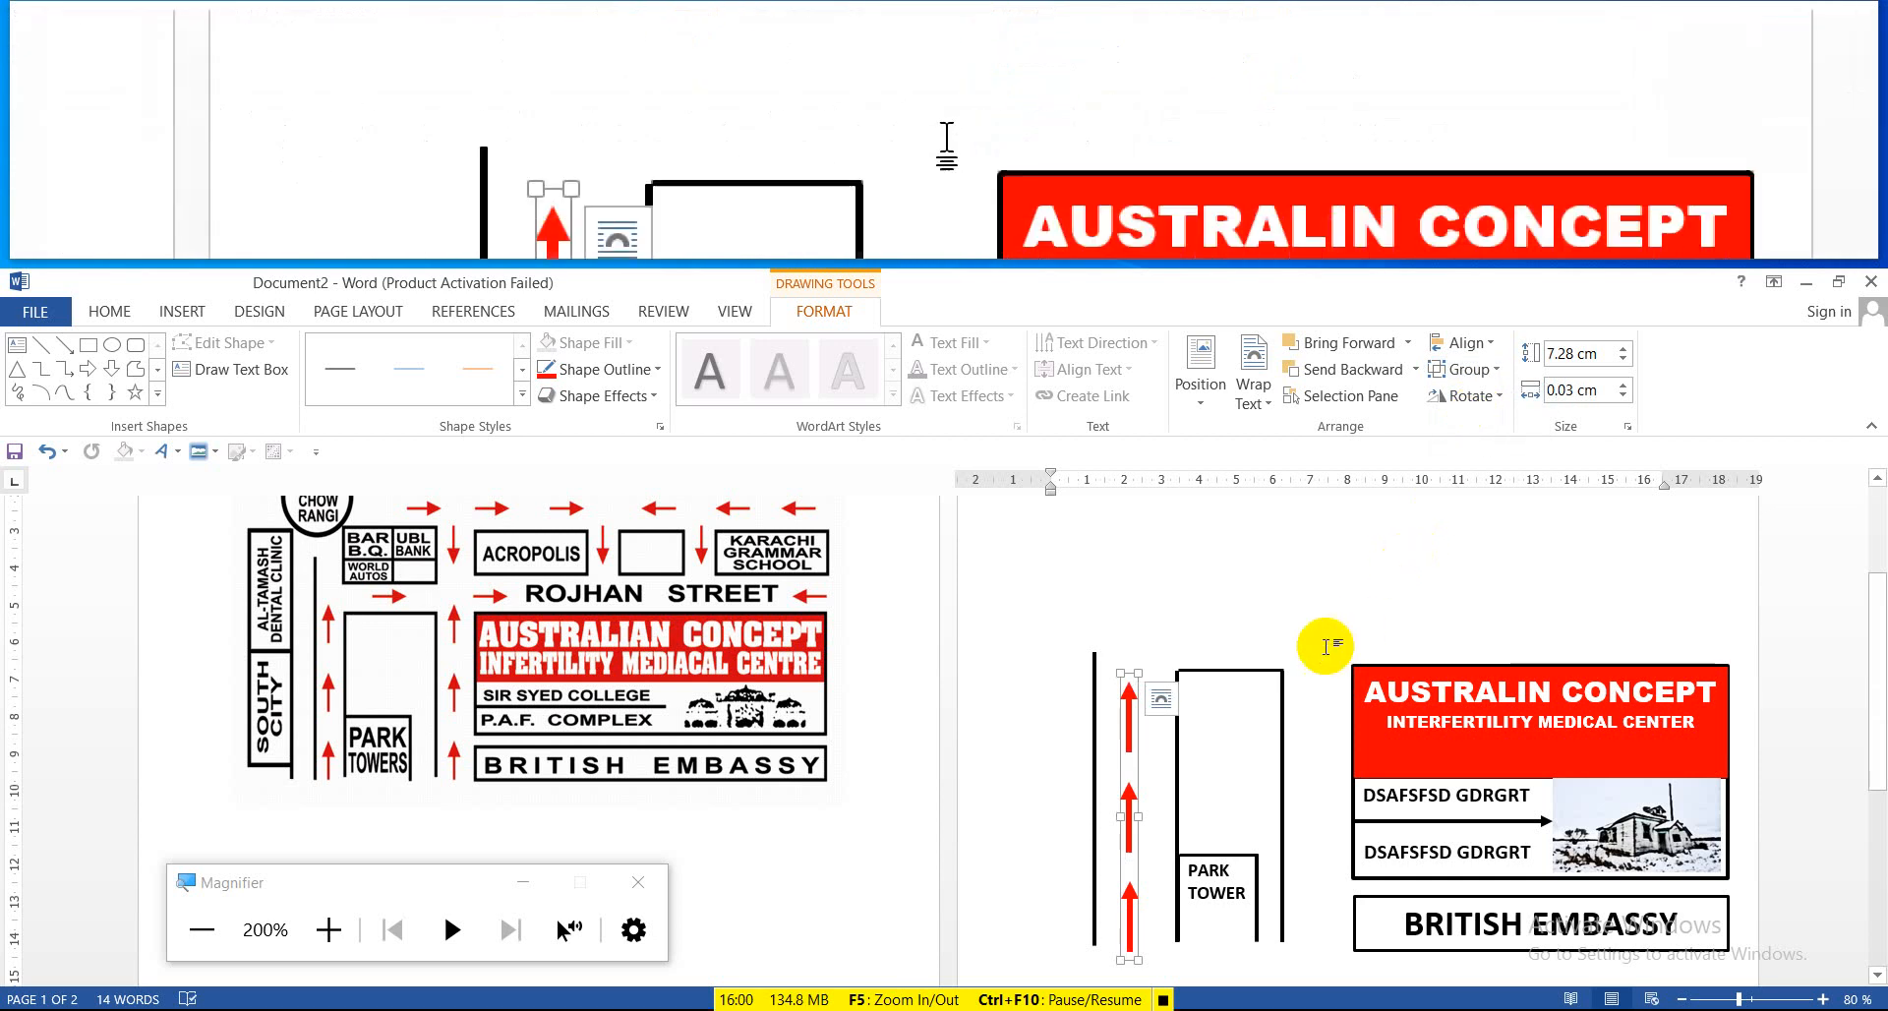
pyautogui.moveTo(1126, 758); pyautogui.dragTo(1313, 747)
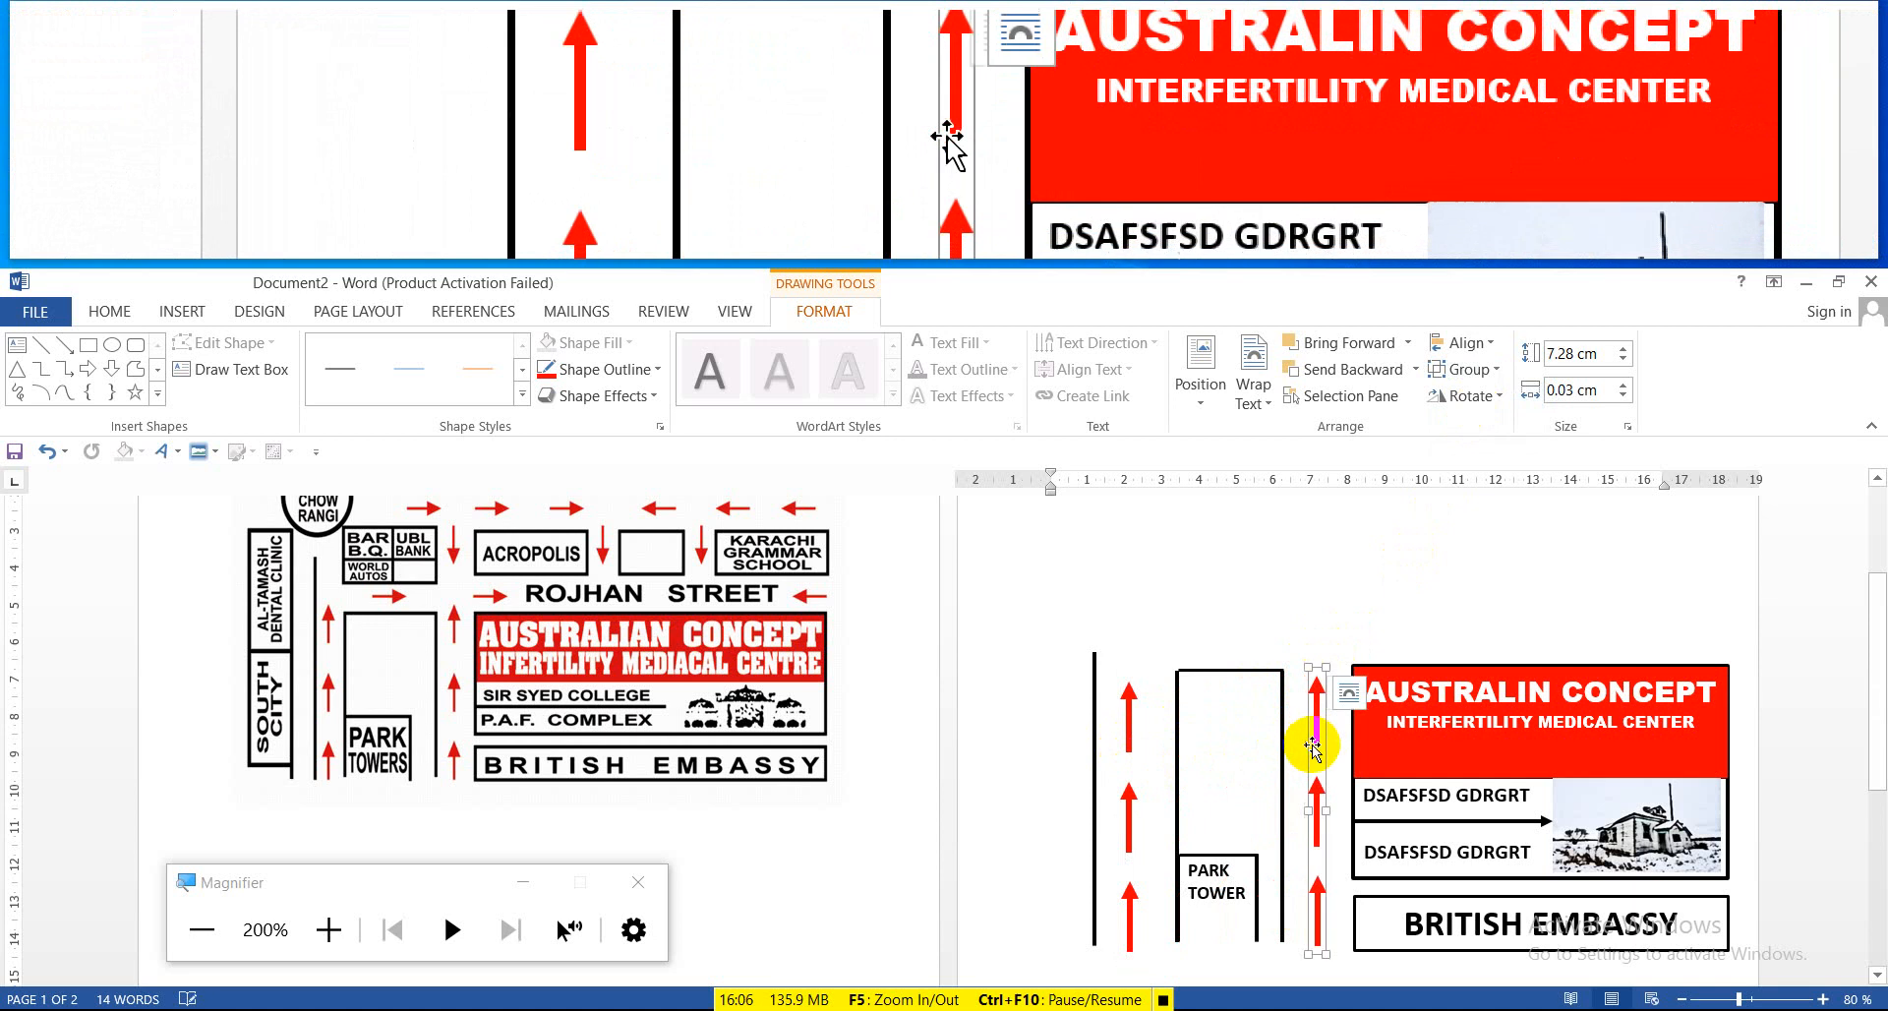
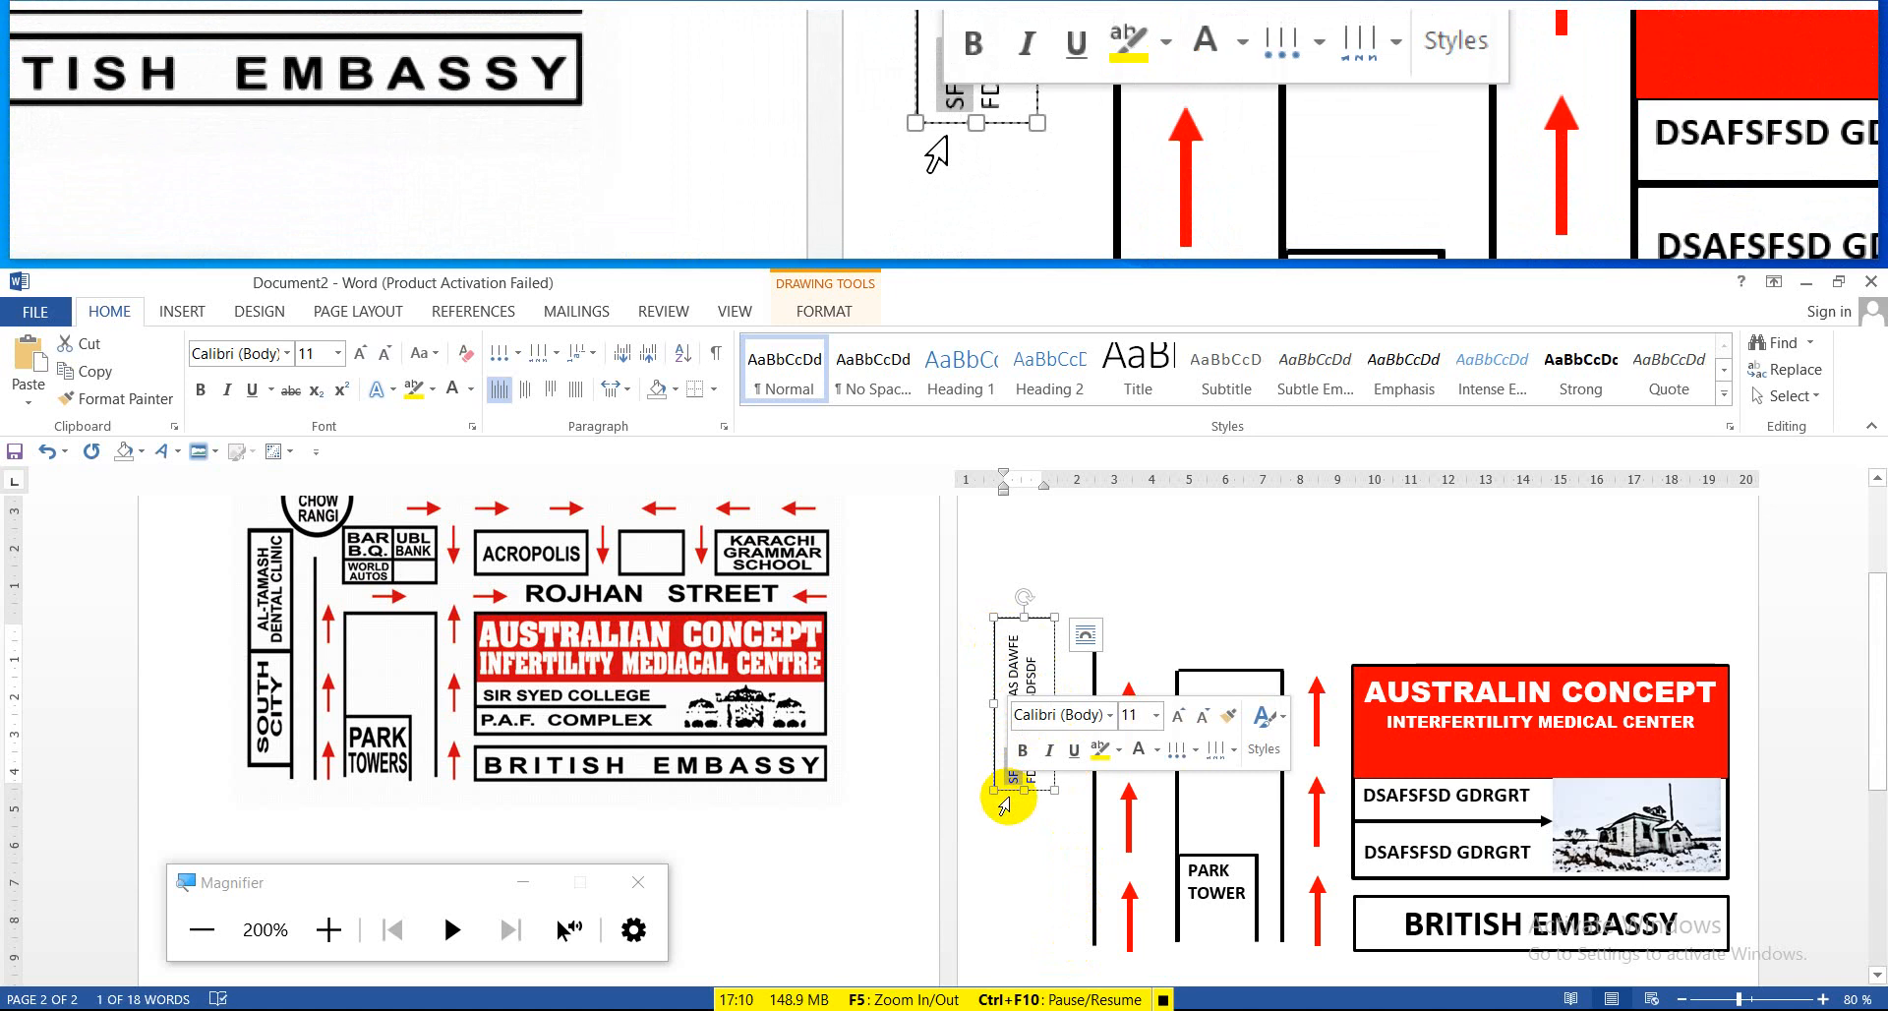
# Delete the selected stray text from the vertical text box and format its two remaining lines as centered, bold 12 pt
pyautogui.press('Delete')
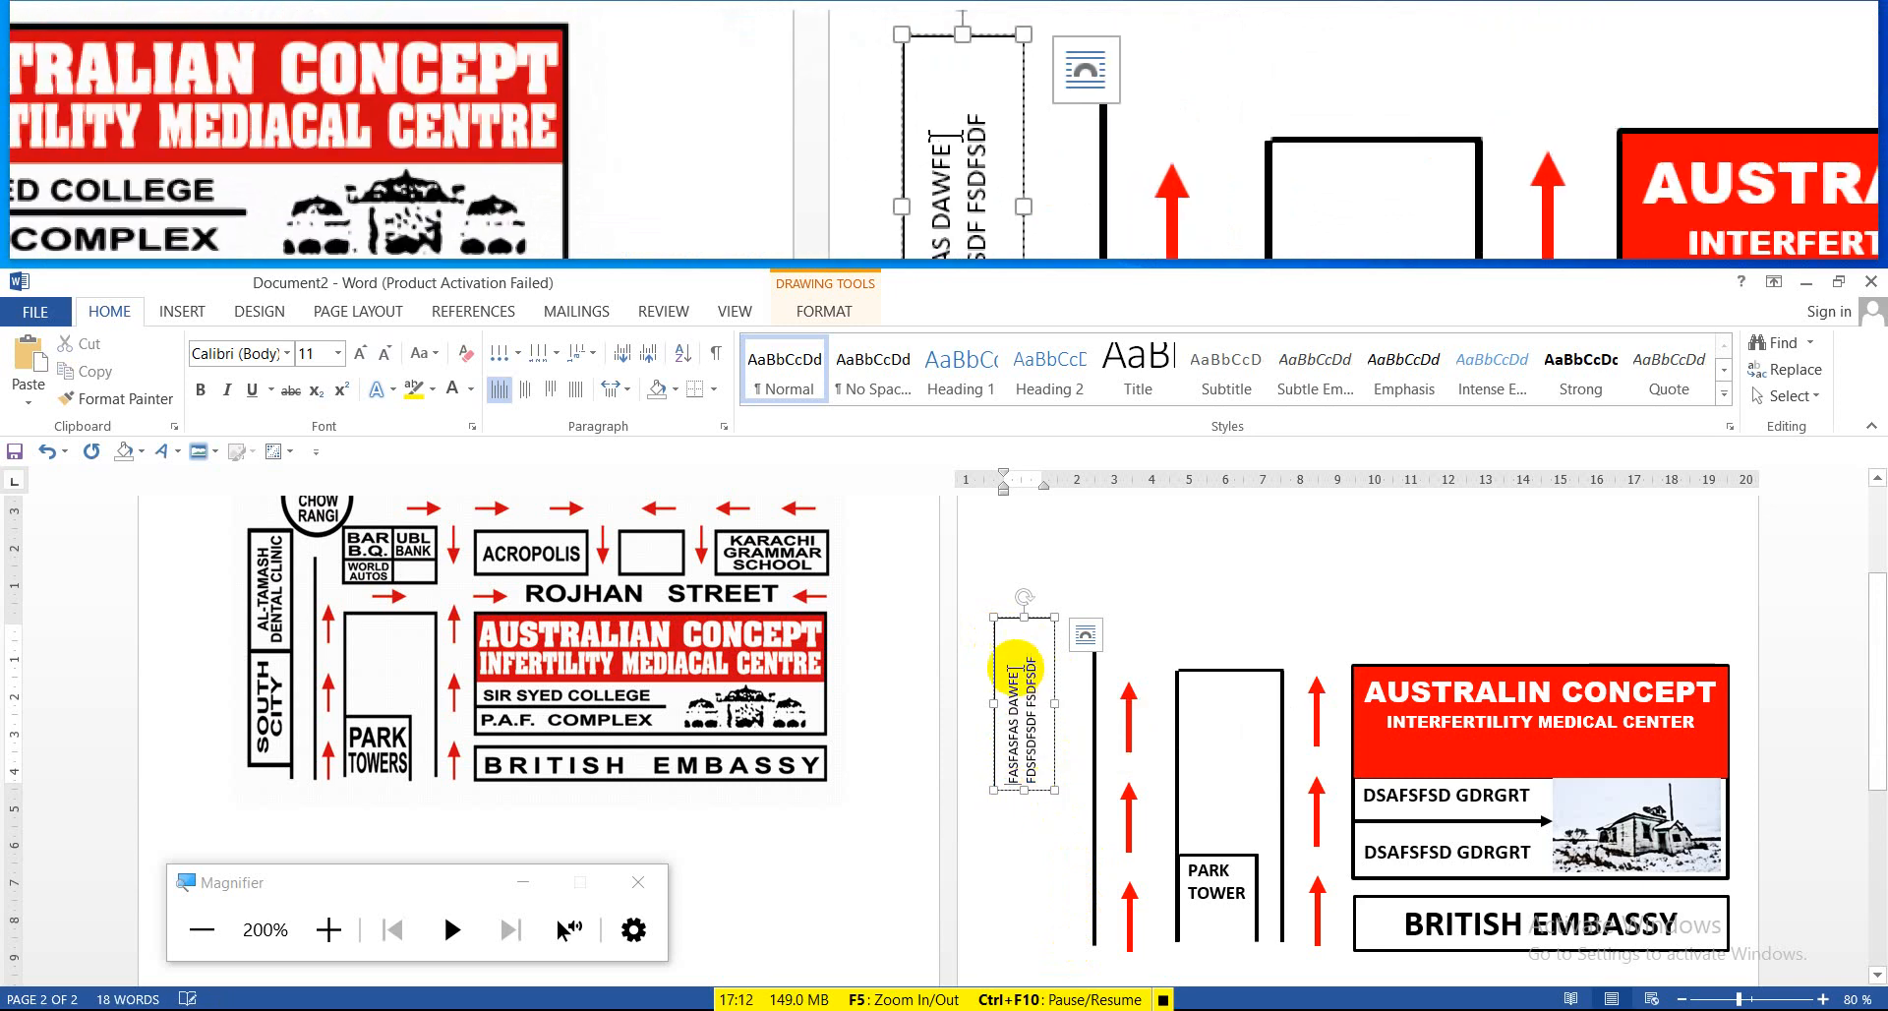
pyautogui.moveTo(1031, 659); pyautogui.dragTo(993, 821)
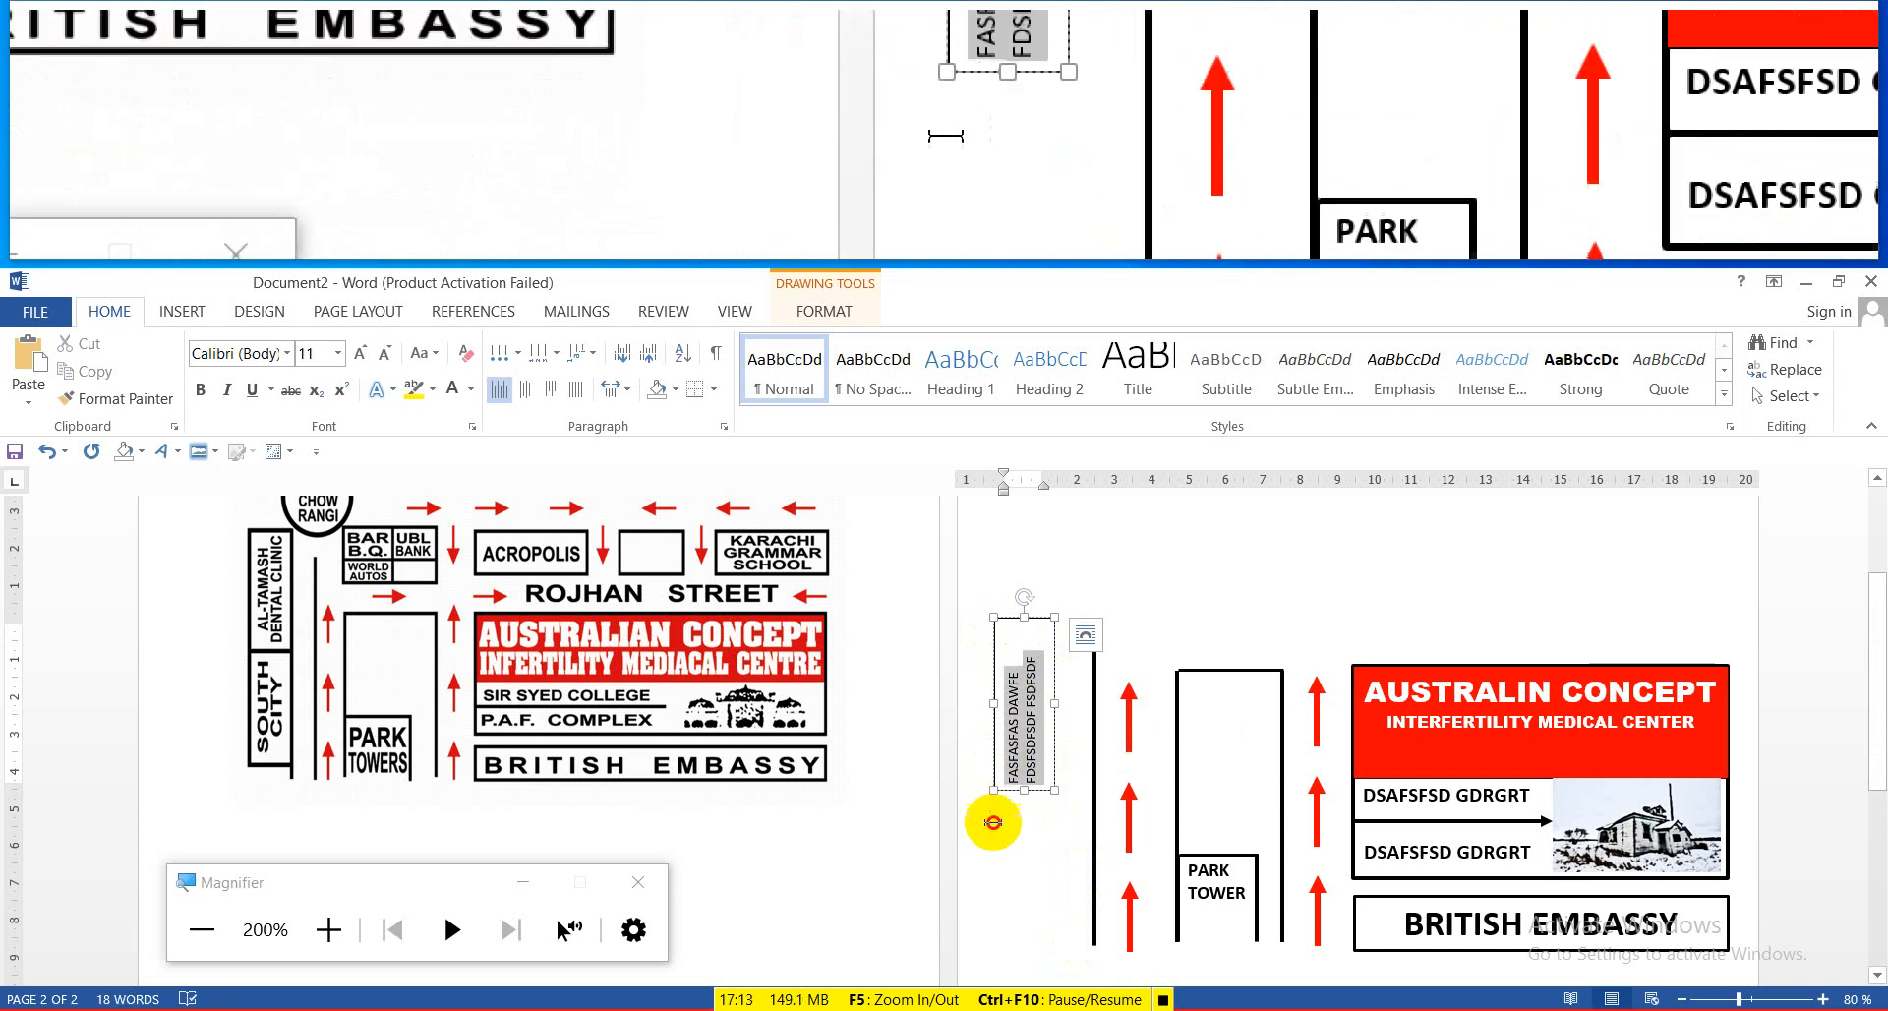
pyautogui.click(525, 388)
pyautogui.click(366, 354)
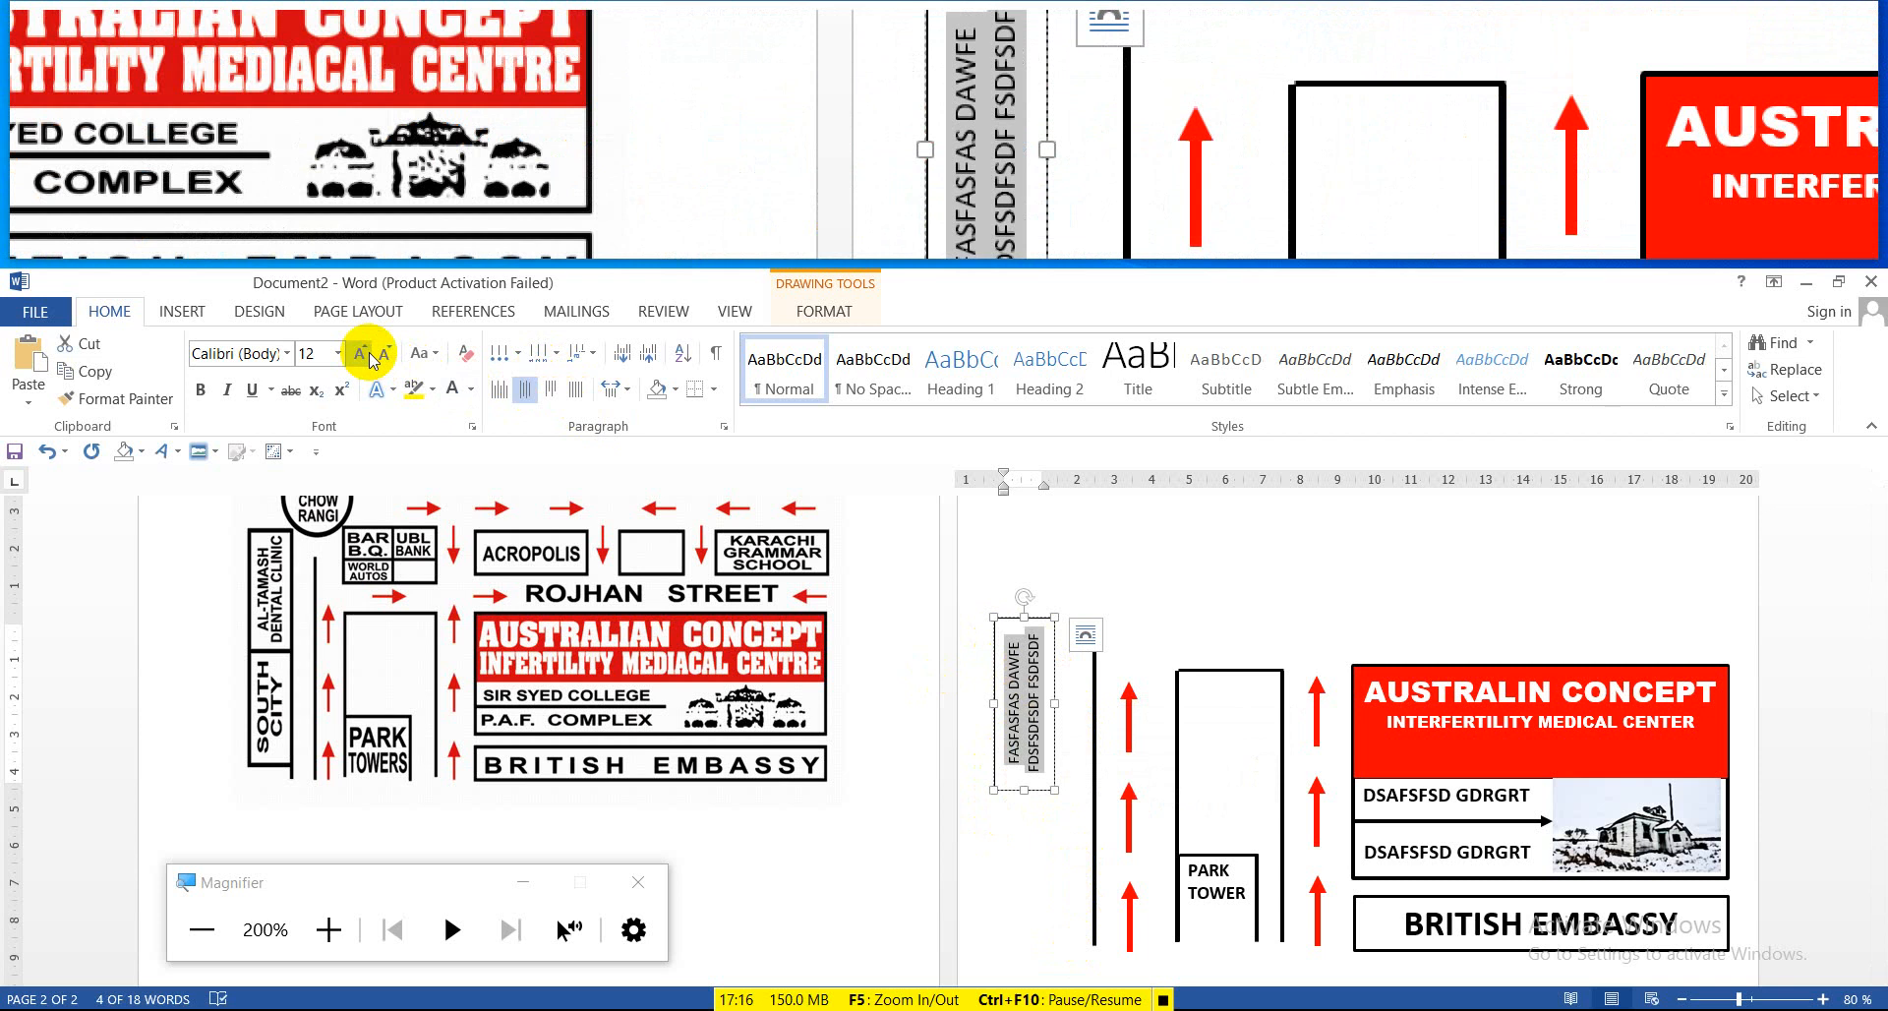
pyautogui.click(199, 390)
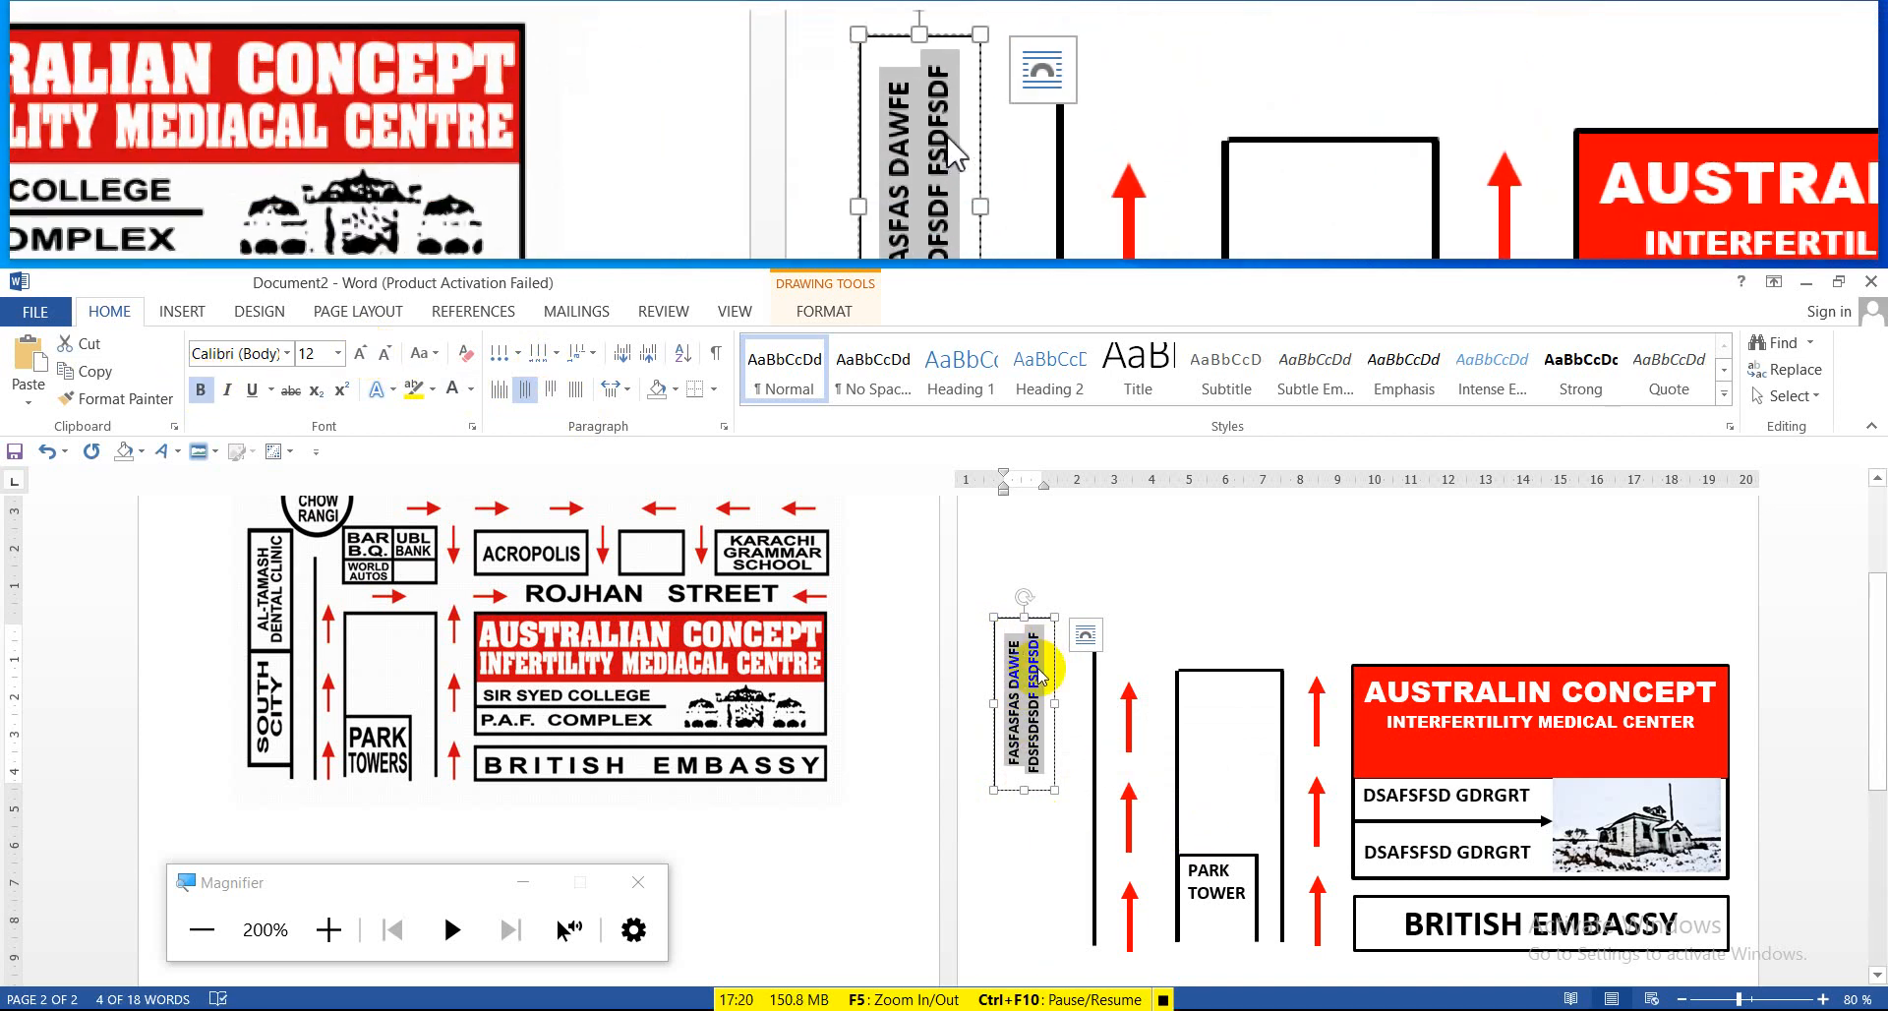
# Delete the last word, FSDFSDF, from the second line of the vertical text box
pyautogui.click(1022, 644)
pyautogui.moveTo(1027, 639); pyautogui.dragTo(1039, 685)
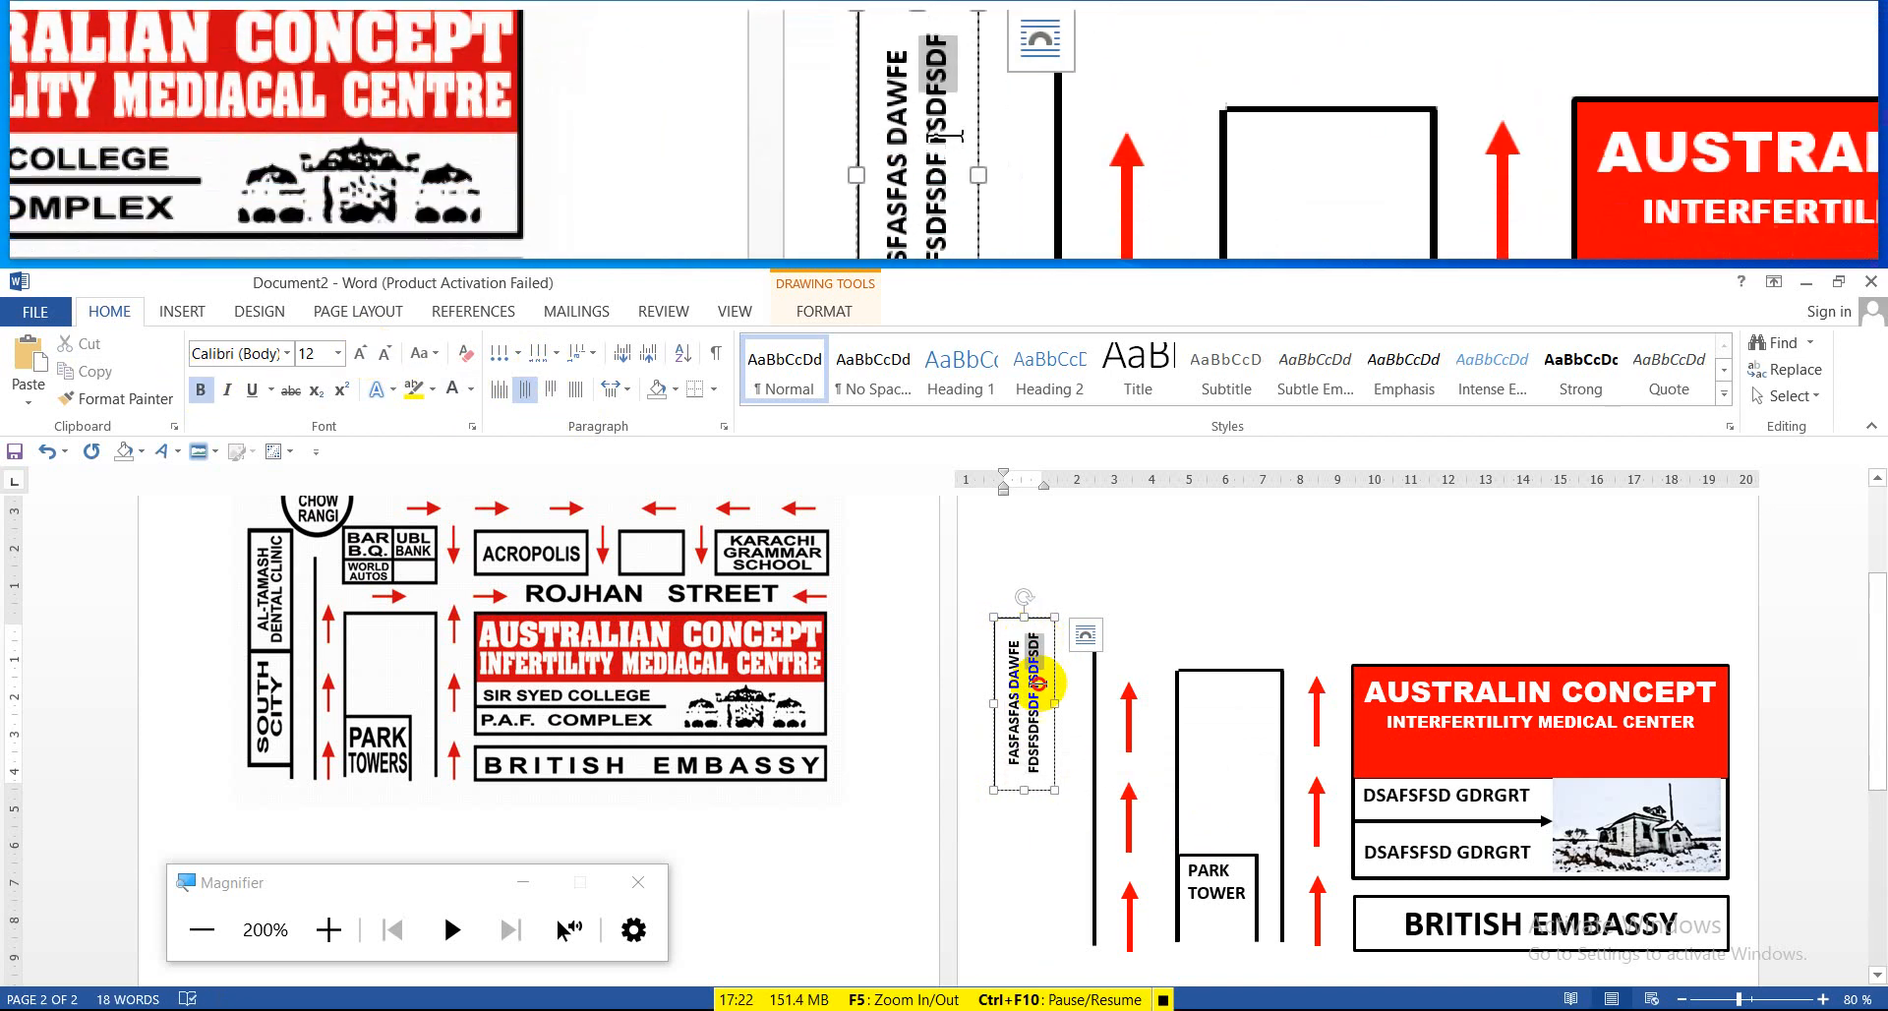
pyautogui.press('Delete')
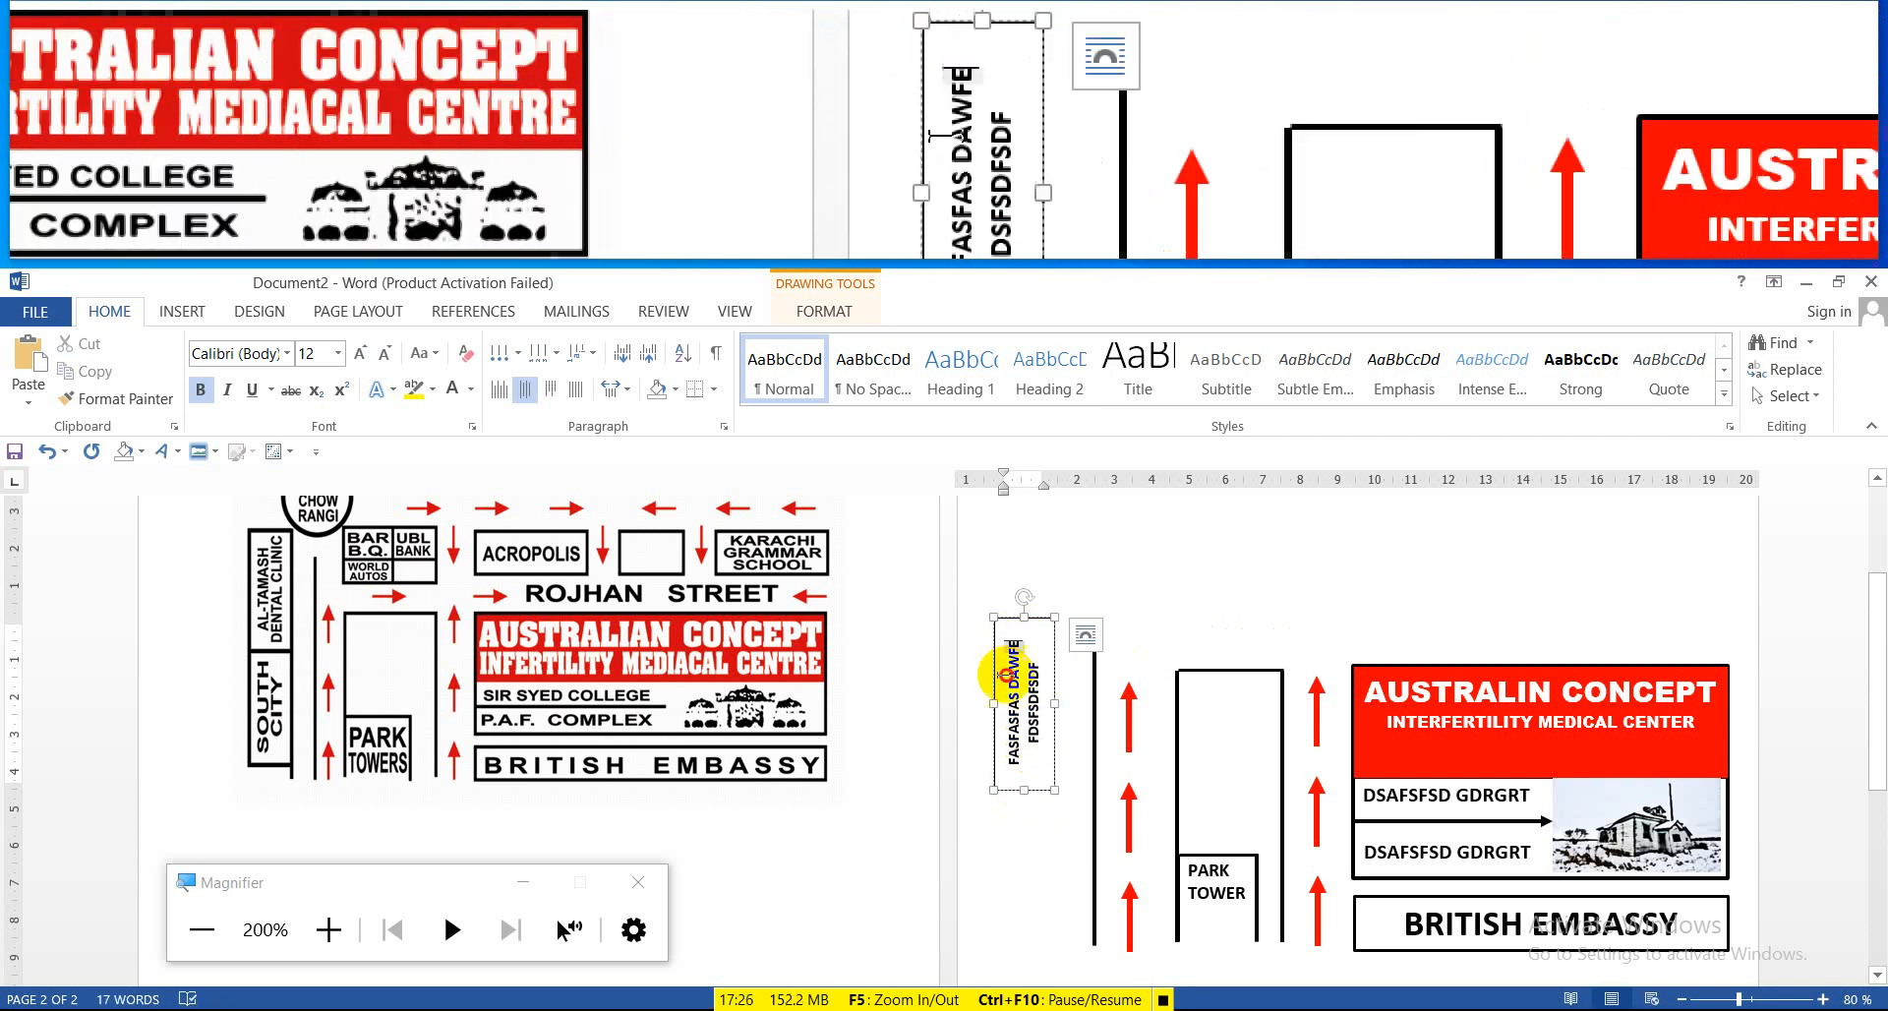
# Set the FASFASFAS DAWFE line to 14 pt and enlarge the FDSFSDFSDF line beside it
pyautogui.moveTo(1061, 786); pyautogui.dragTo(996, 773)
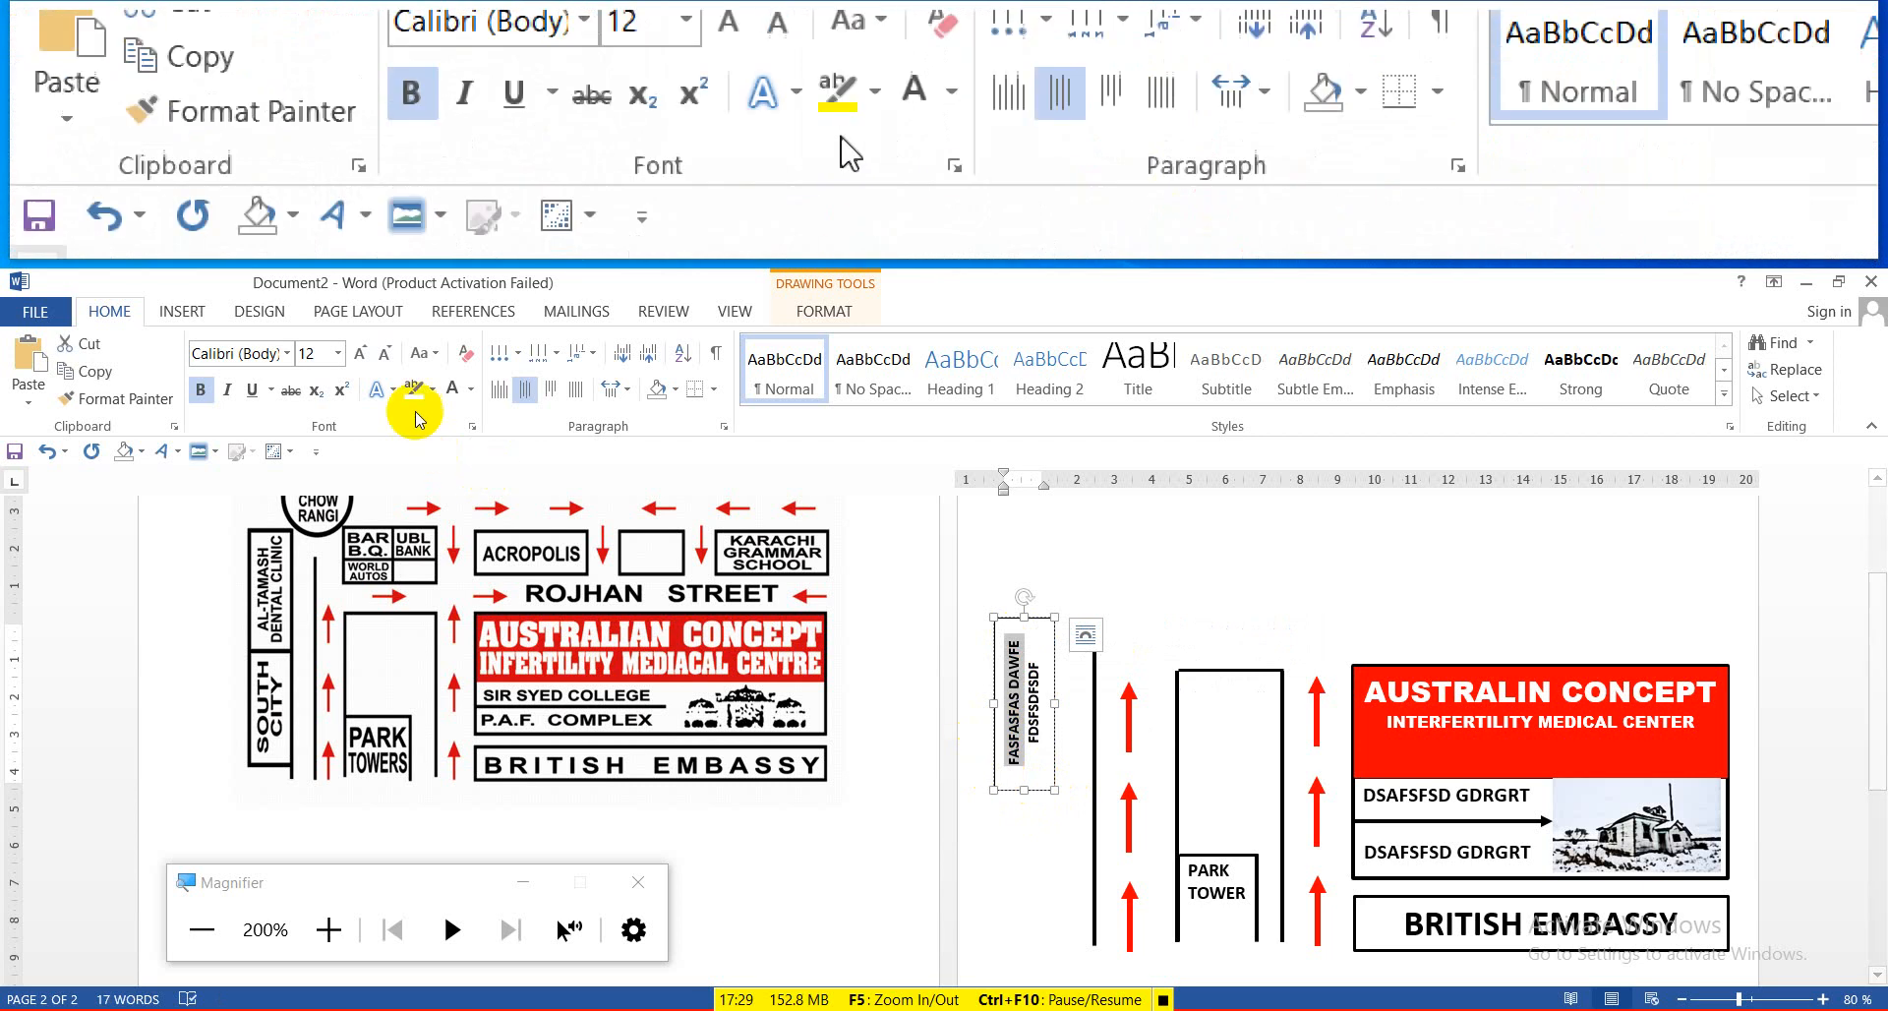
pyautogui.click(356, 361)
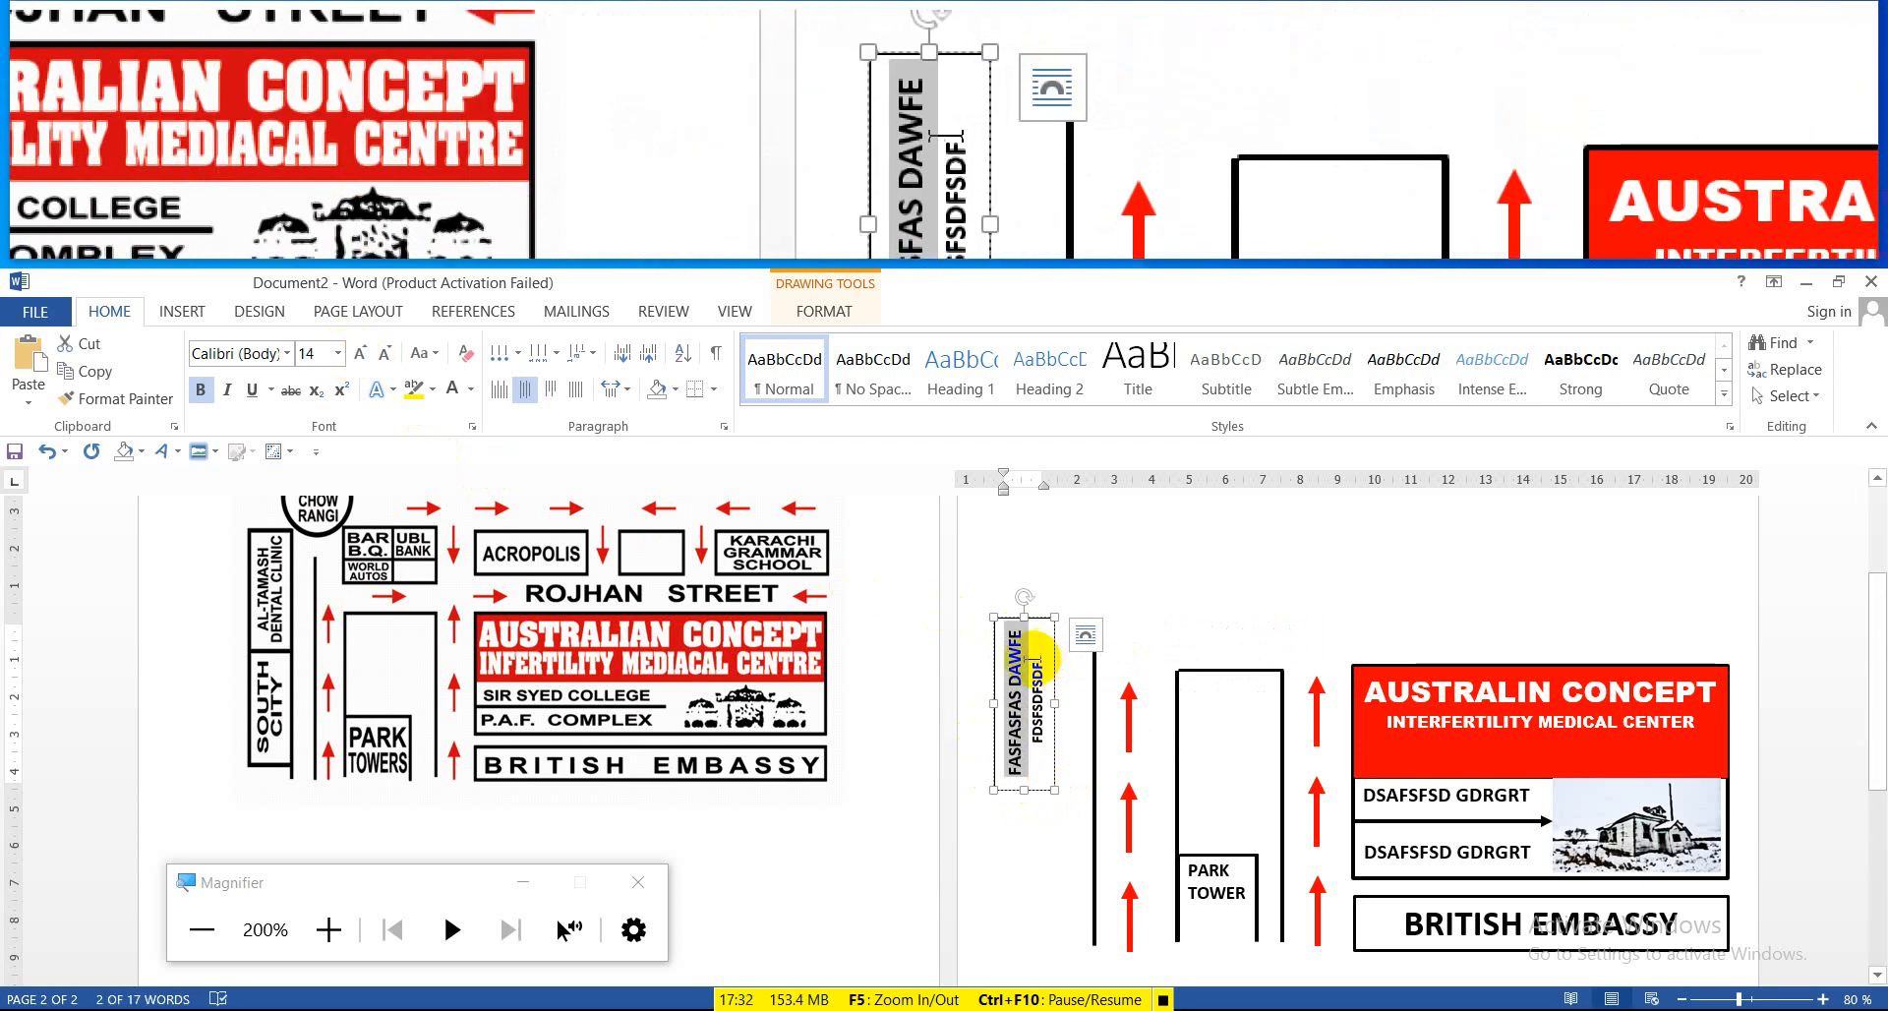
pyautogui.moveTo(1038, 656); pyautogui.dragTo(1044, 749)
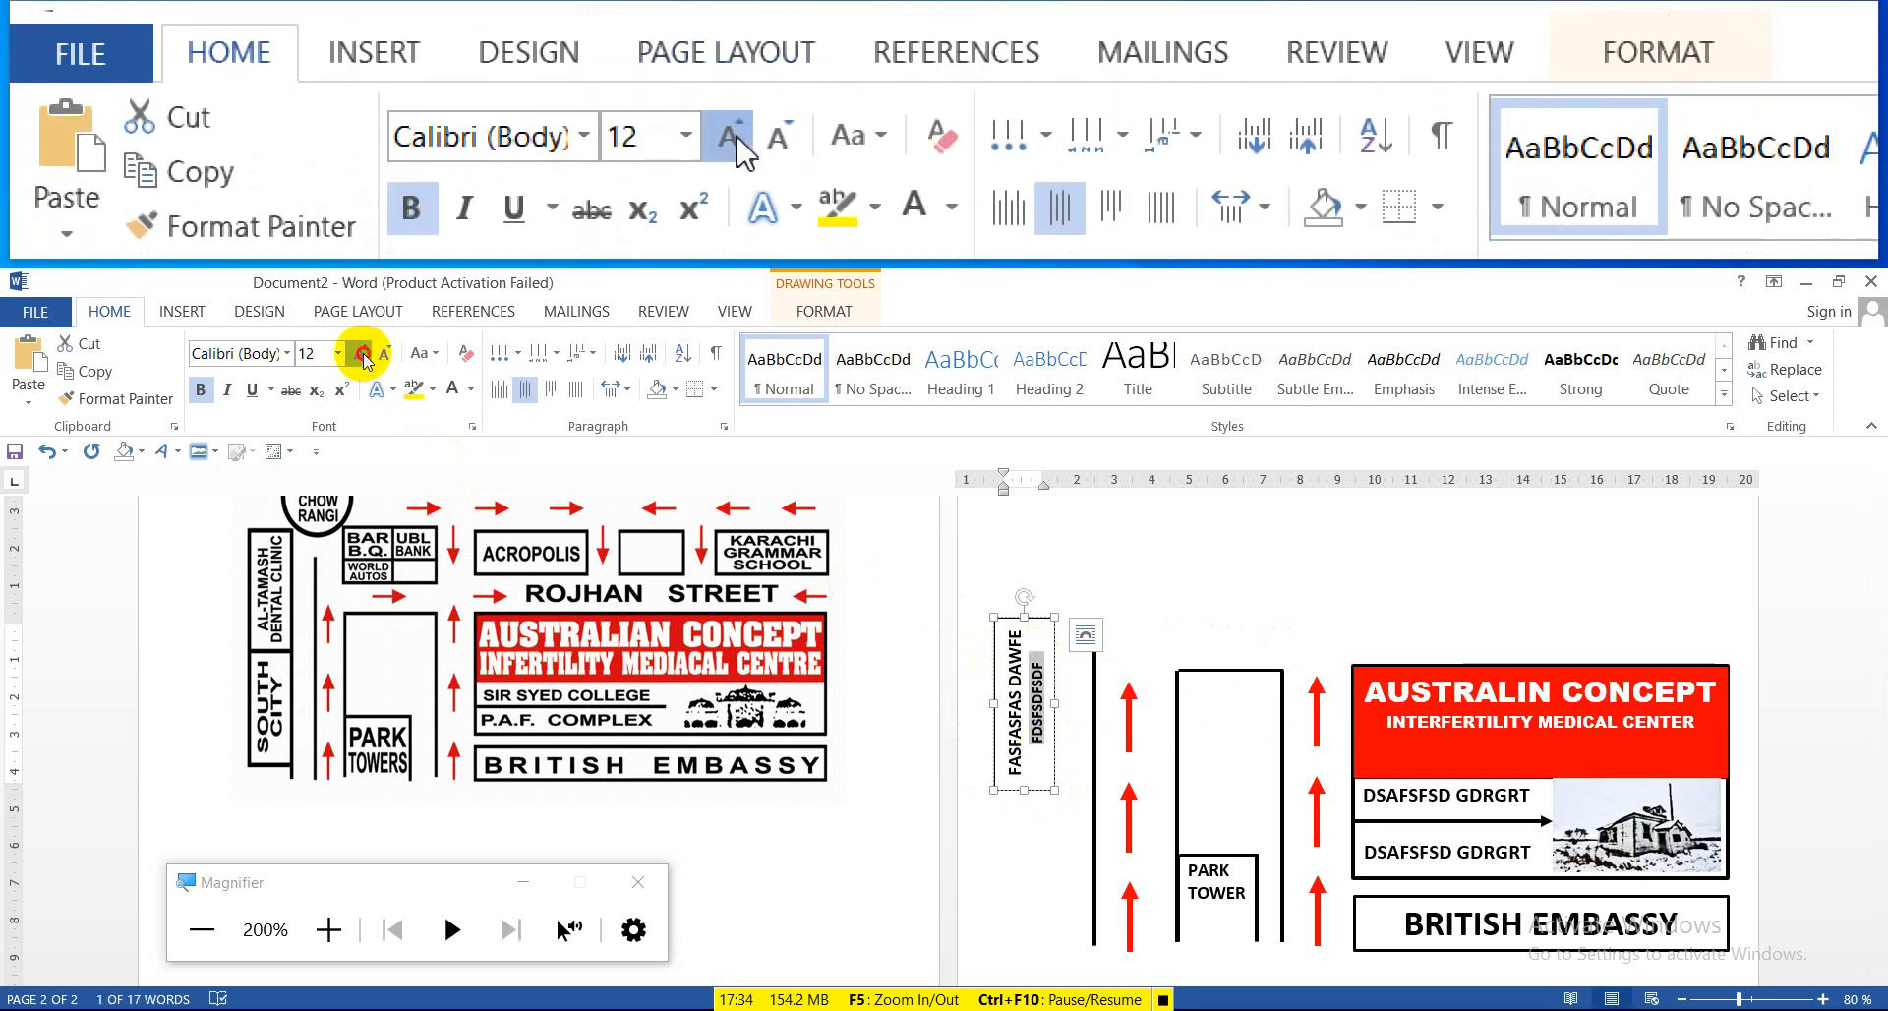
pyautogui.click(359, 356)
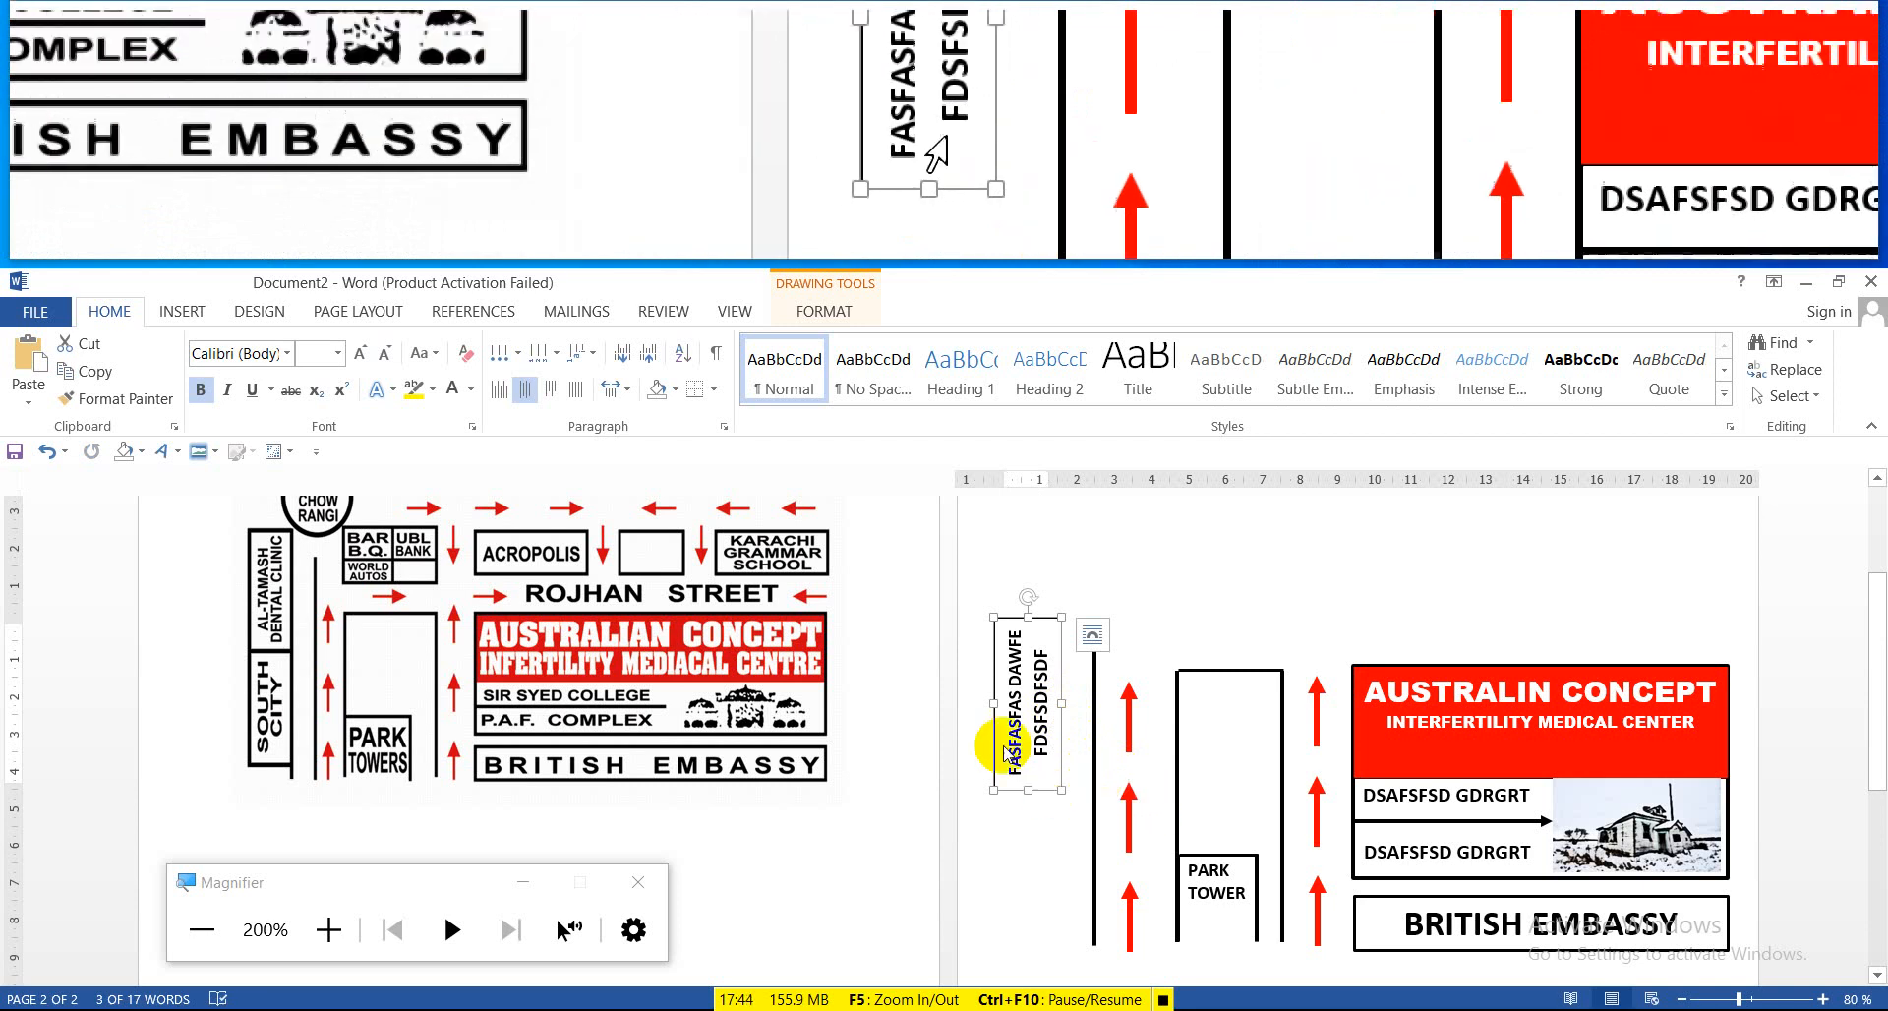
# Set the vertical text box's outline weight to 3 pt and place a copy of the box directly beneath it
pyautogui.click(803, 312)
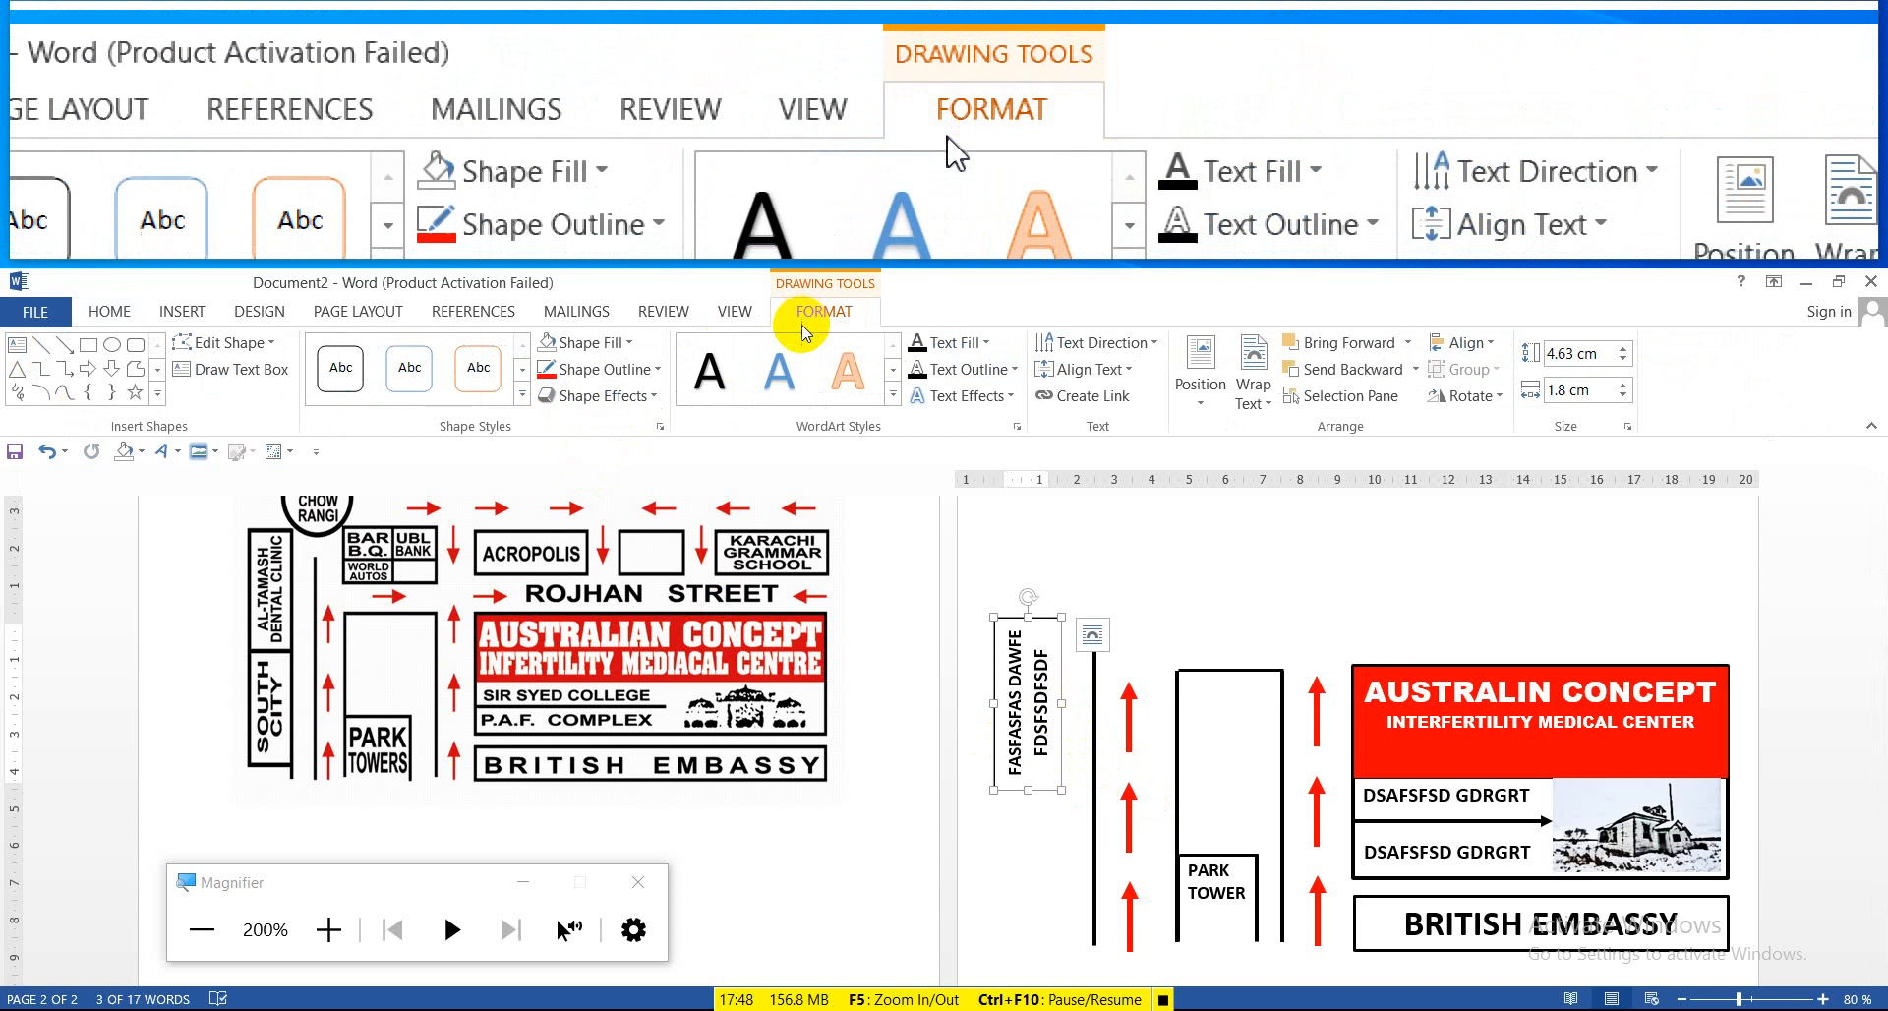
pyautogui.click(608, 370)
pyautogui.moveTo(640, 655)
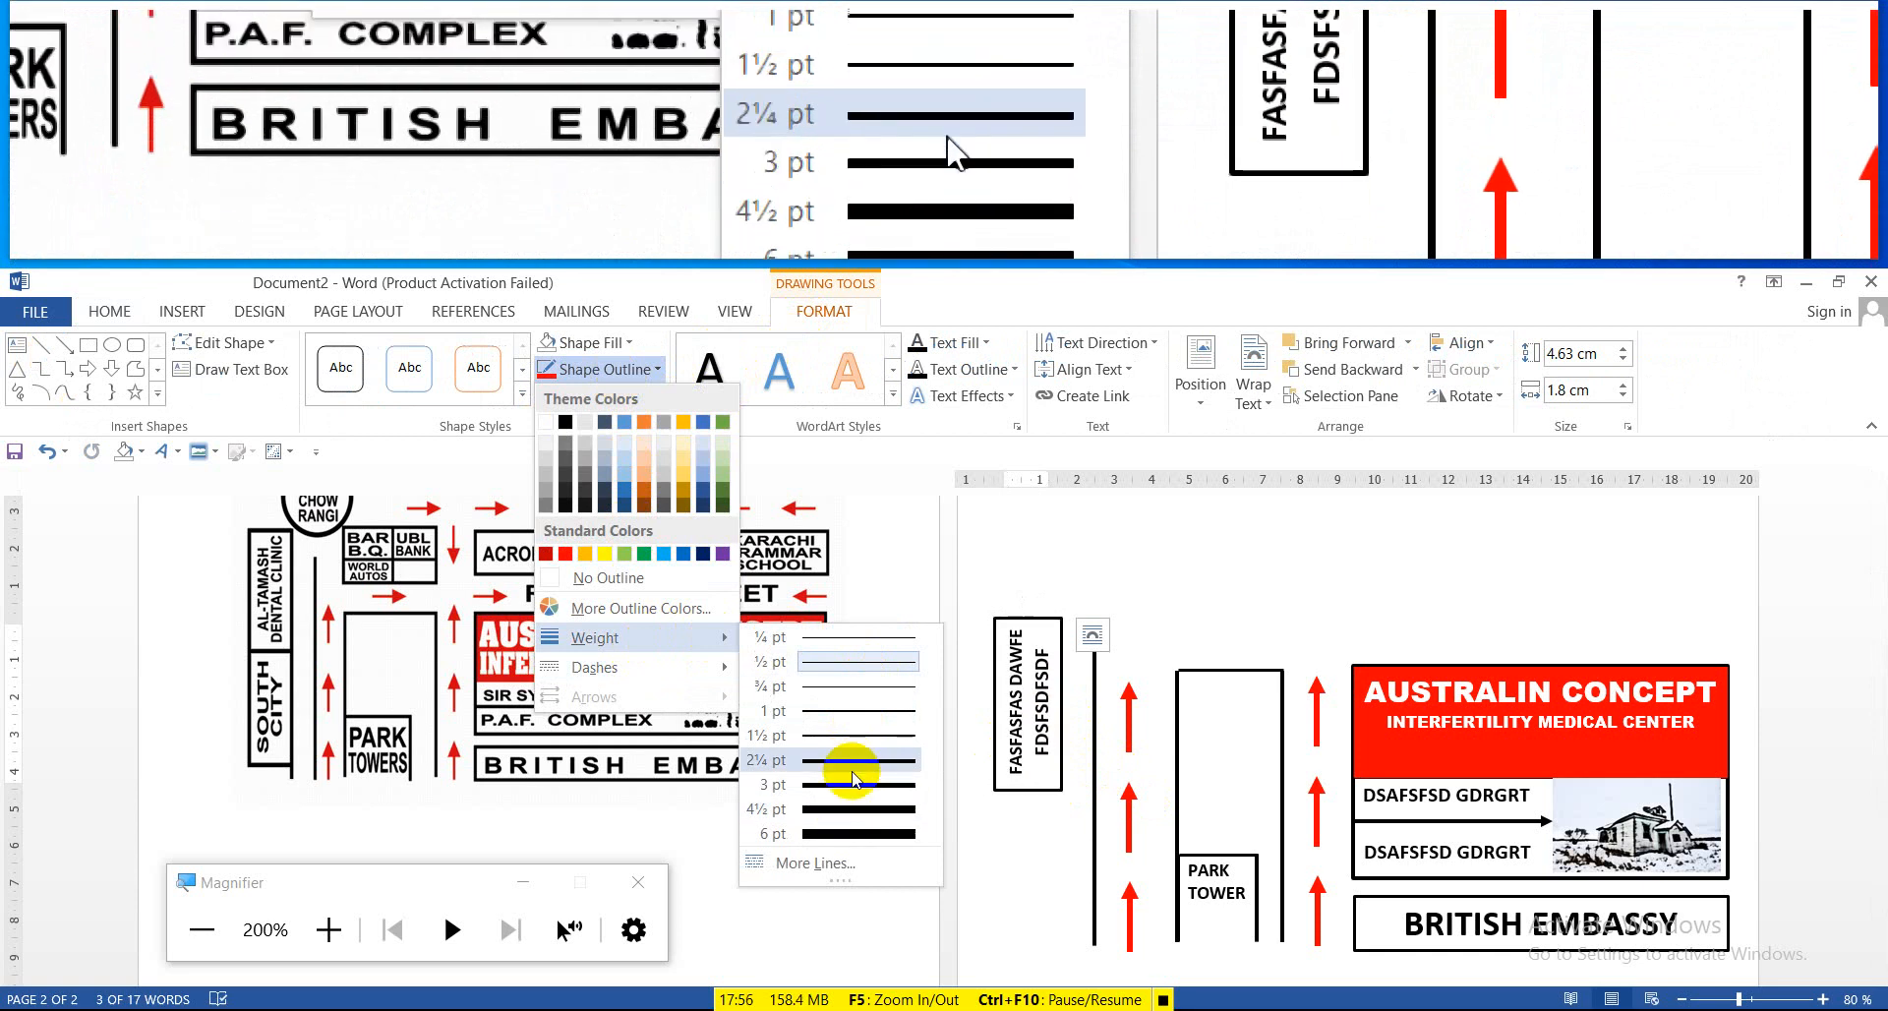
pyautogui.click(853, 783)
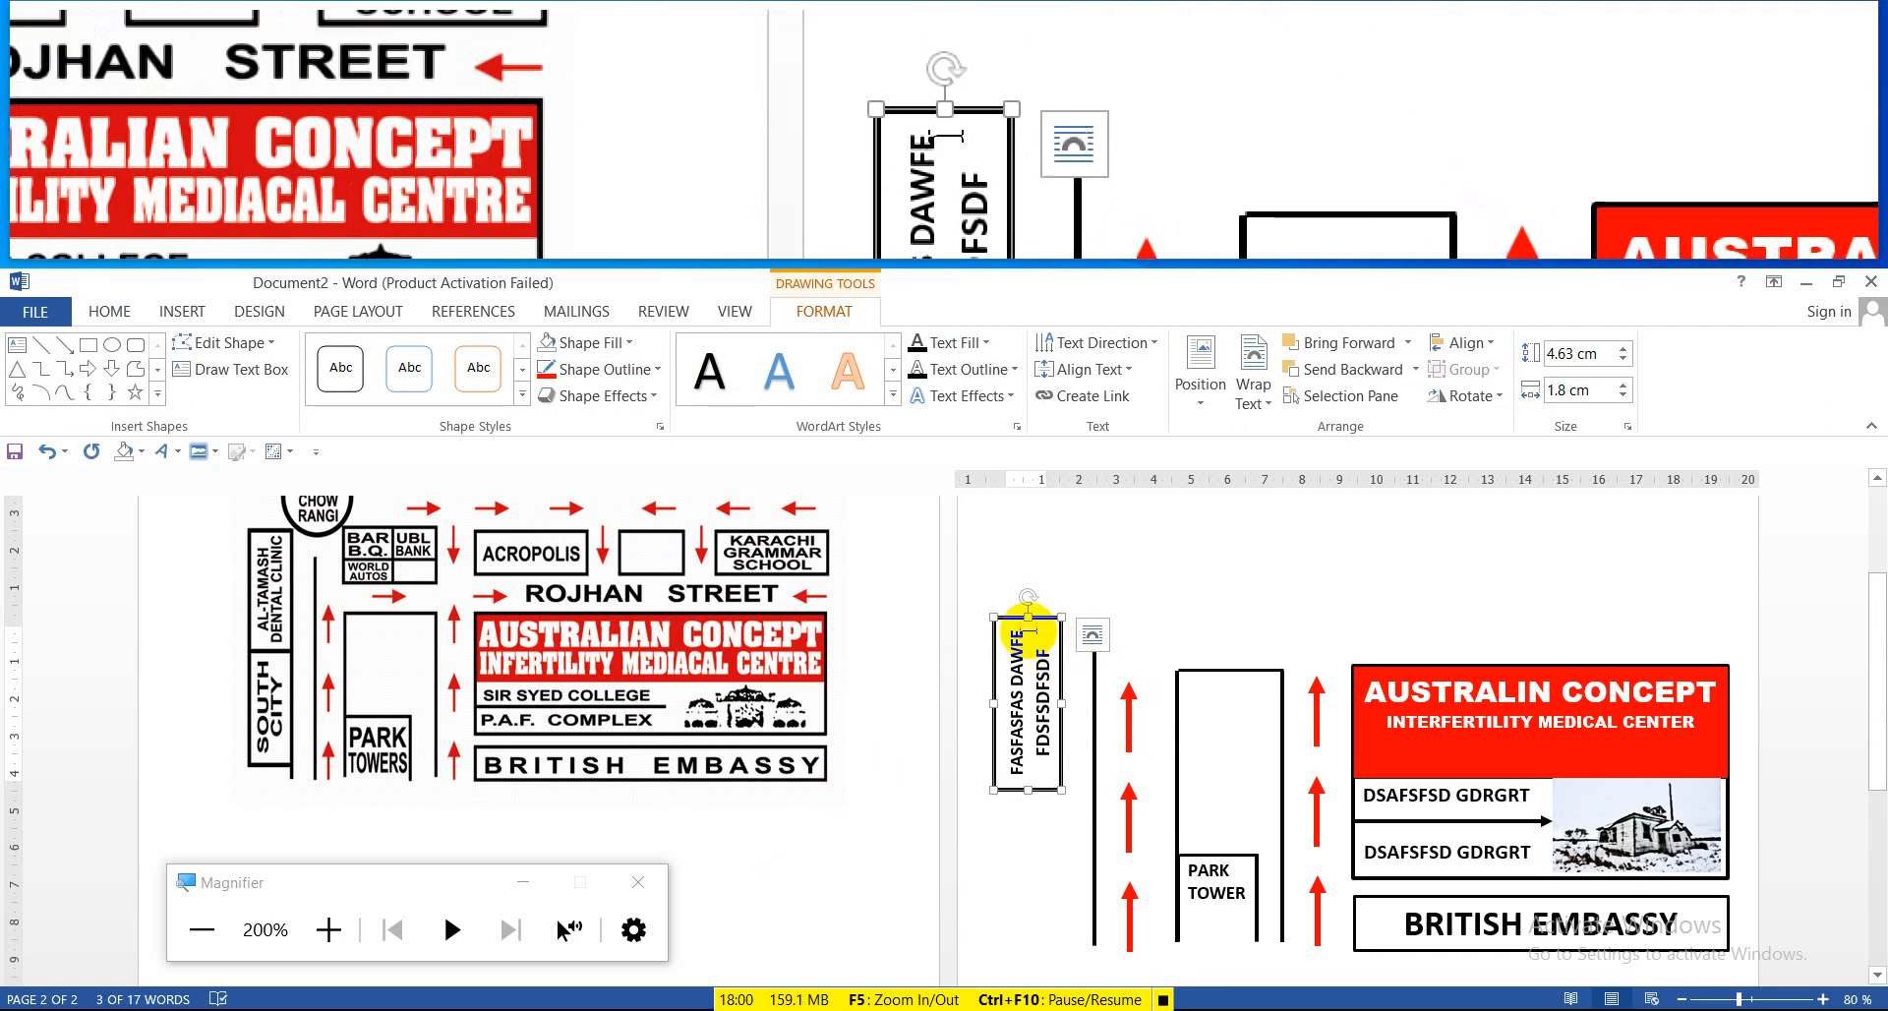
pyautogui.moveTo(1048, 628); pyautogui.dragTo(1041, 785)
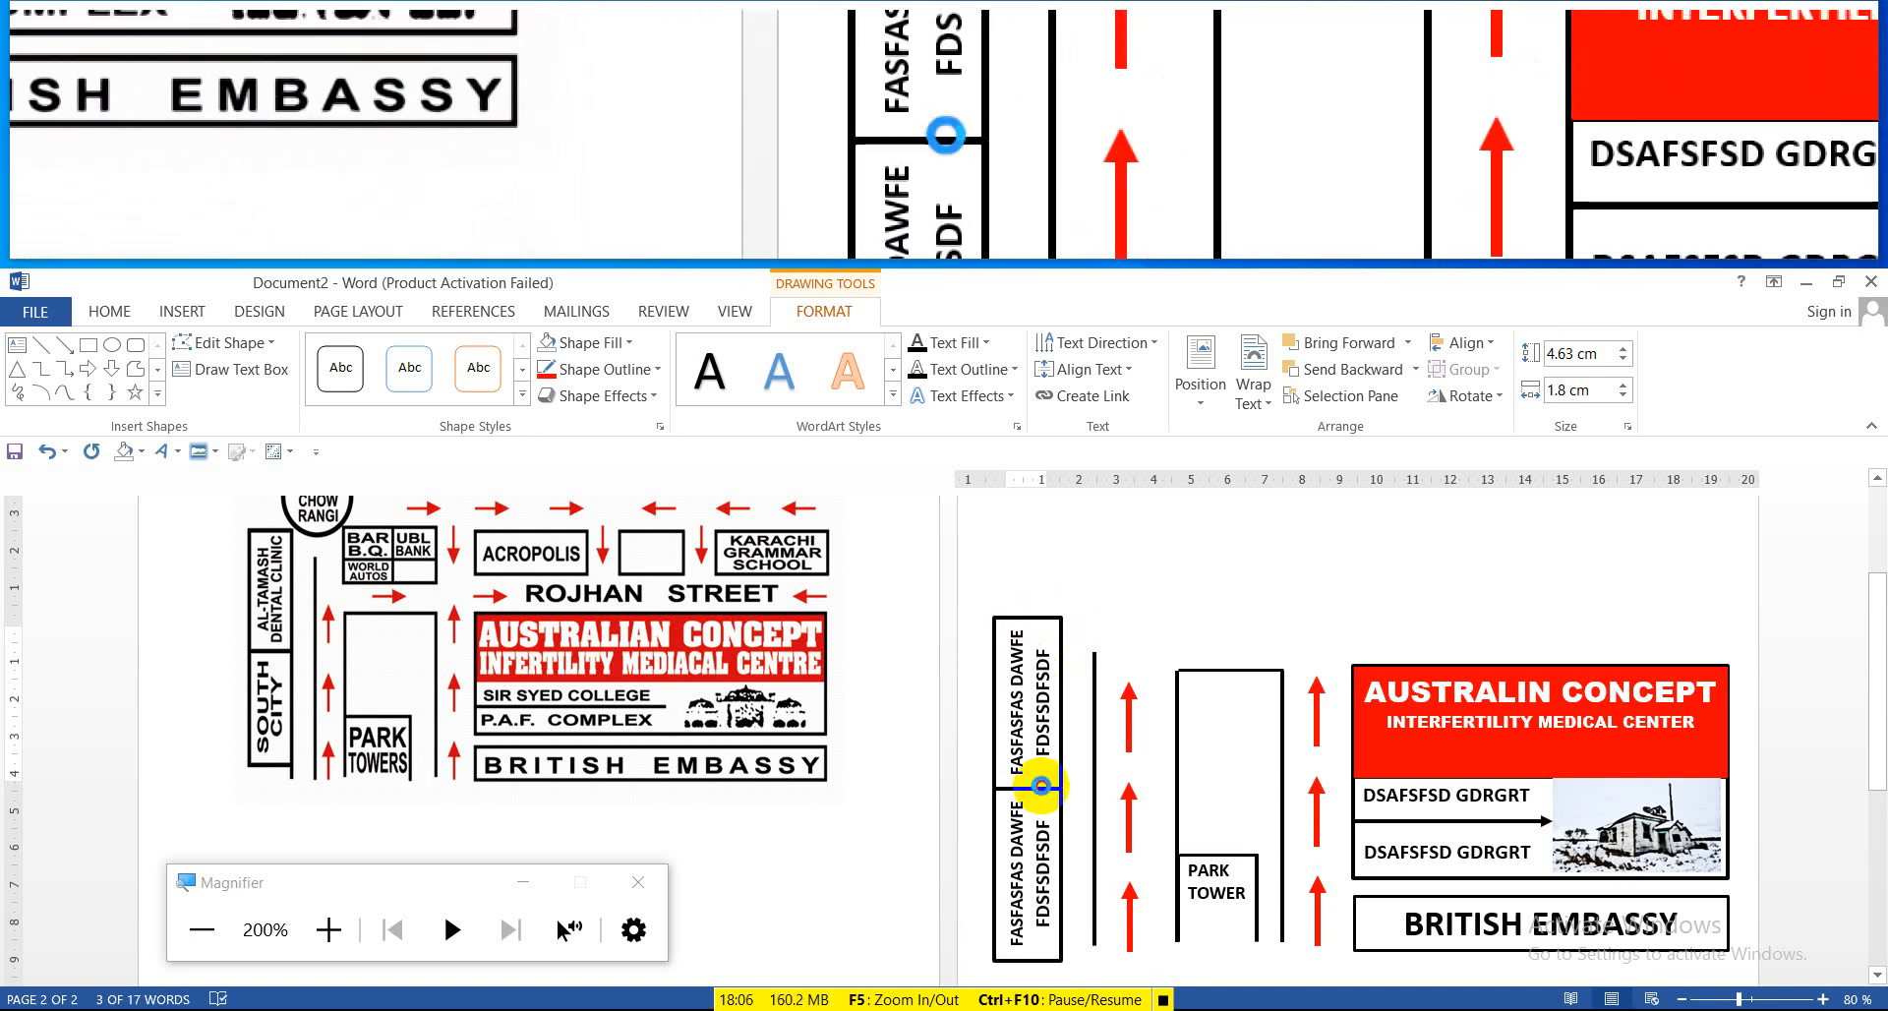
# Place a copy of the leftmost vertical road line along the right edge of the two vertical text boxes, extending it slightly past their lower end
pyautogui.click(1098, 730)
pyautogui.scroll(2, 1098, 777)
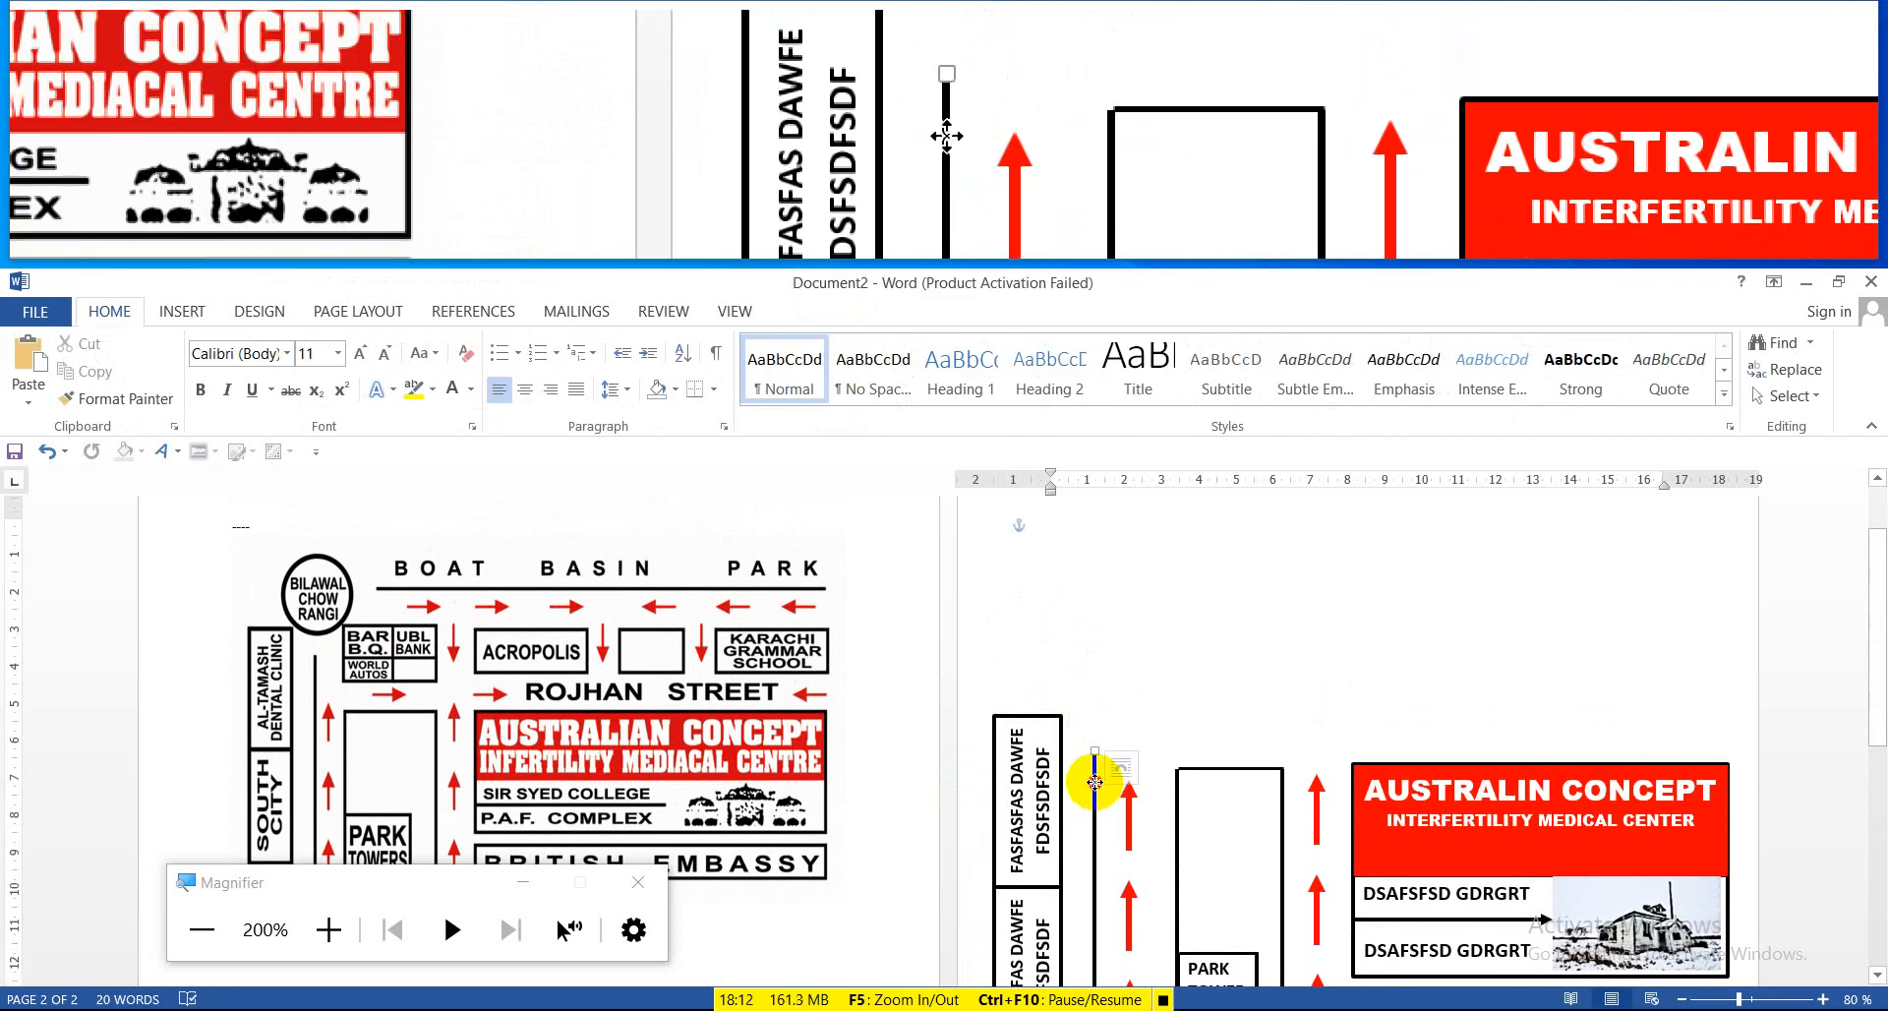
pyautogui.moveTo(1094, 782)
pyautogui.mouseDown()
pyautogui.moveTo(1062, 784)
pyautogui.moveTo(1071, 801)
pyautogui.mouseUp()
pyautogui.scroll(-5, 1073, 800)
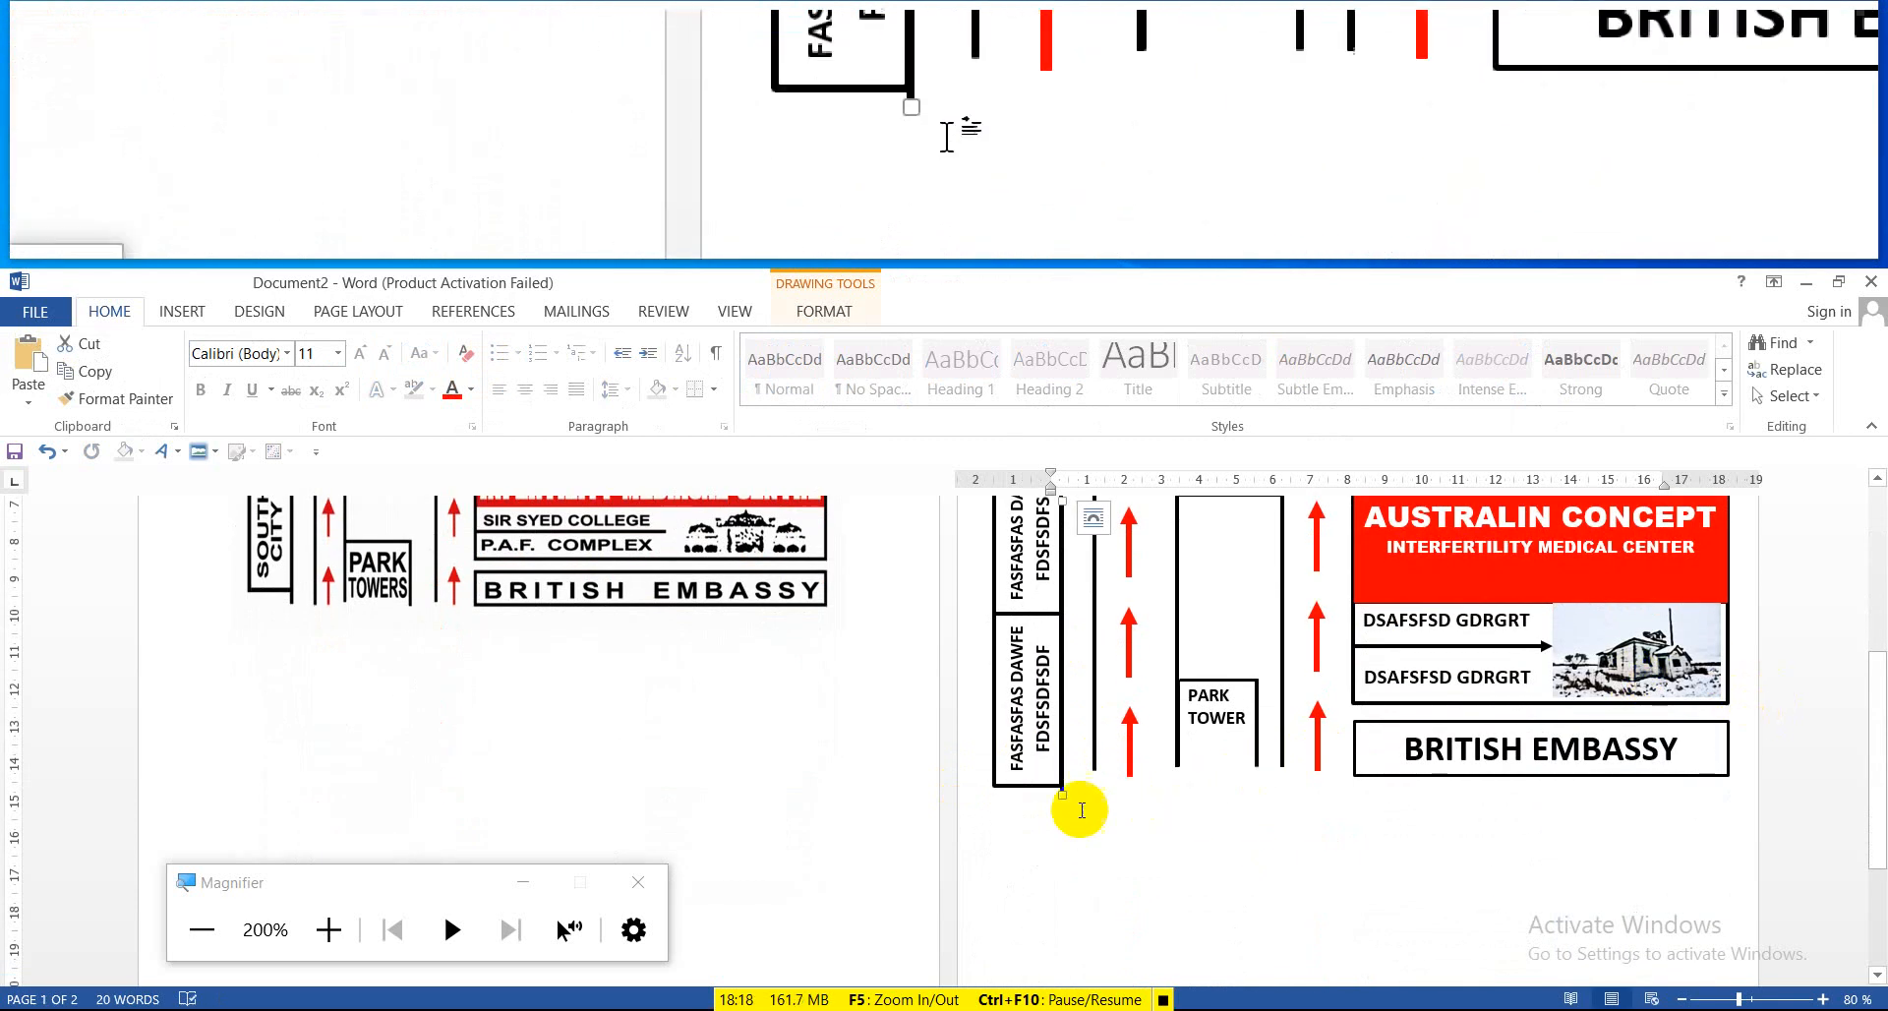
pyautogui.moveTo(1062, 794); pyautogui.dragTo(1056, 826)
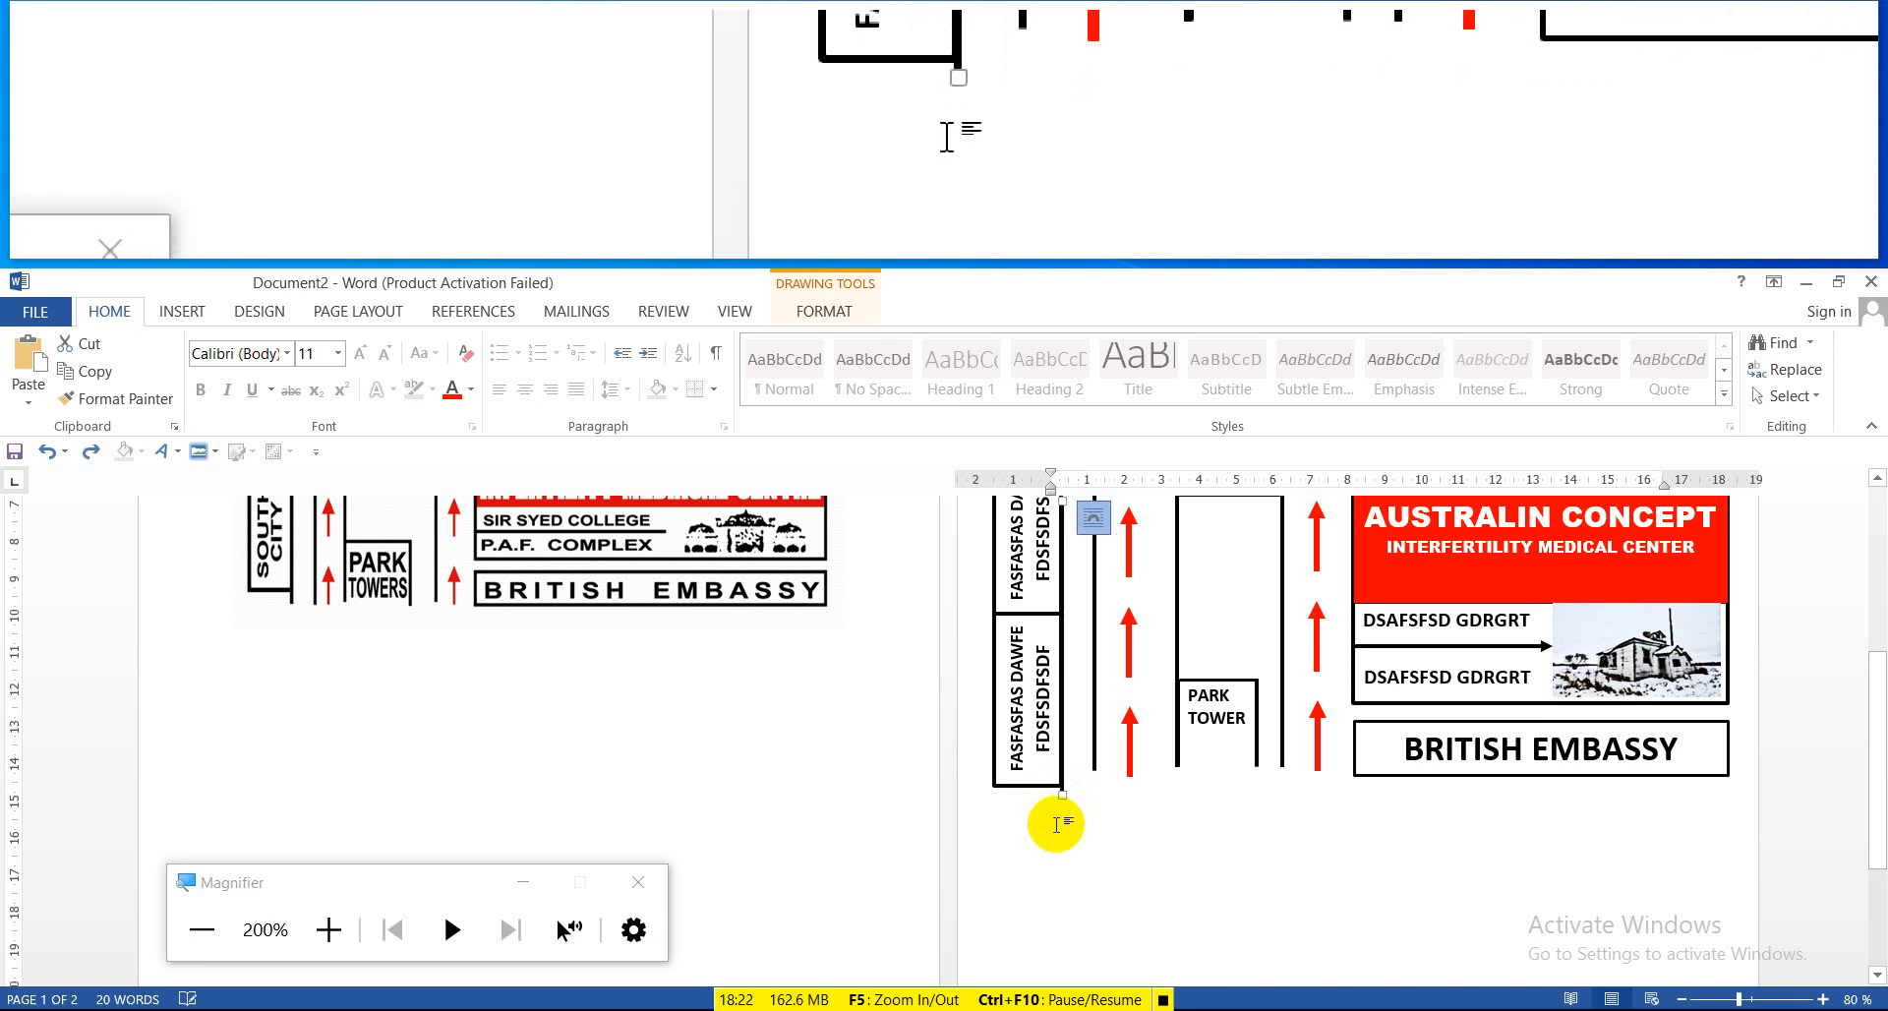
pyautogui.moveTo(1062, 794)
pyautogui.mouseDown()
pyautogui.moveTo(1058, 829)
pyautogui.moveTo(1059, 806)
pyautogui.mouseUp()
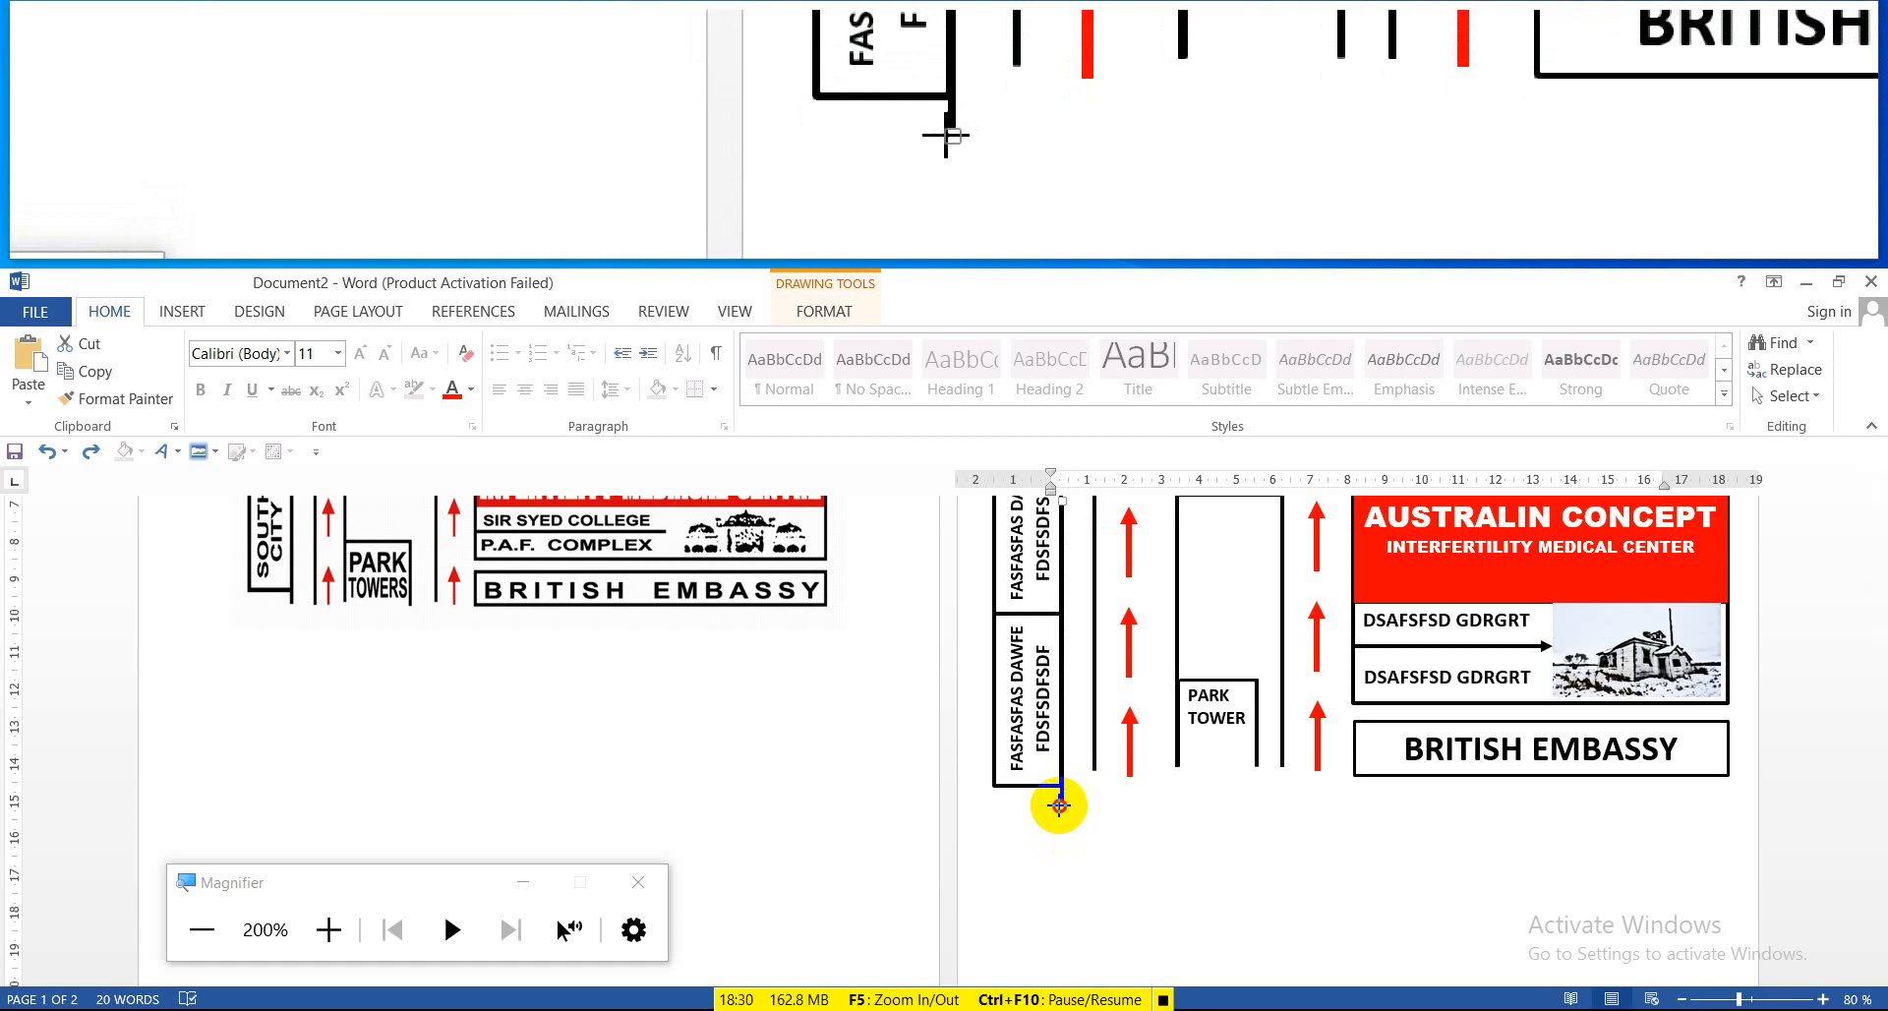
pyautogui.moveTo(1059, 805); pyautogui.dragTo(1059, 805)
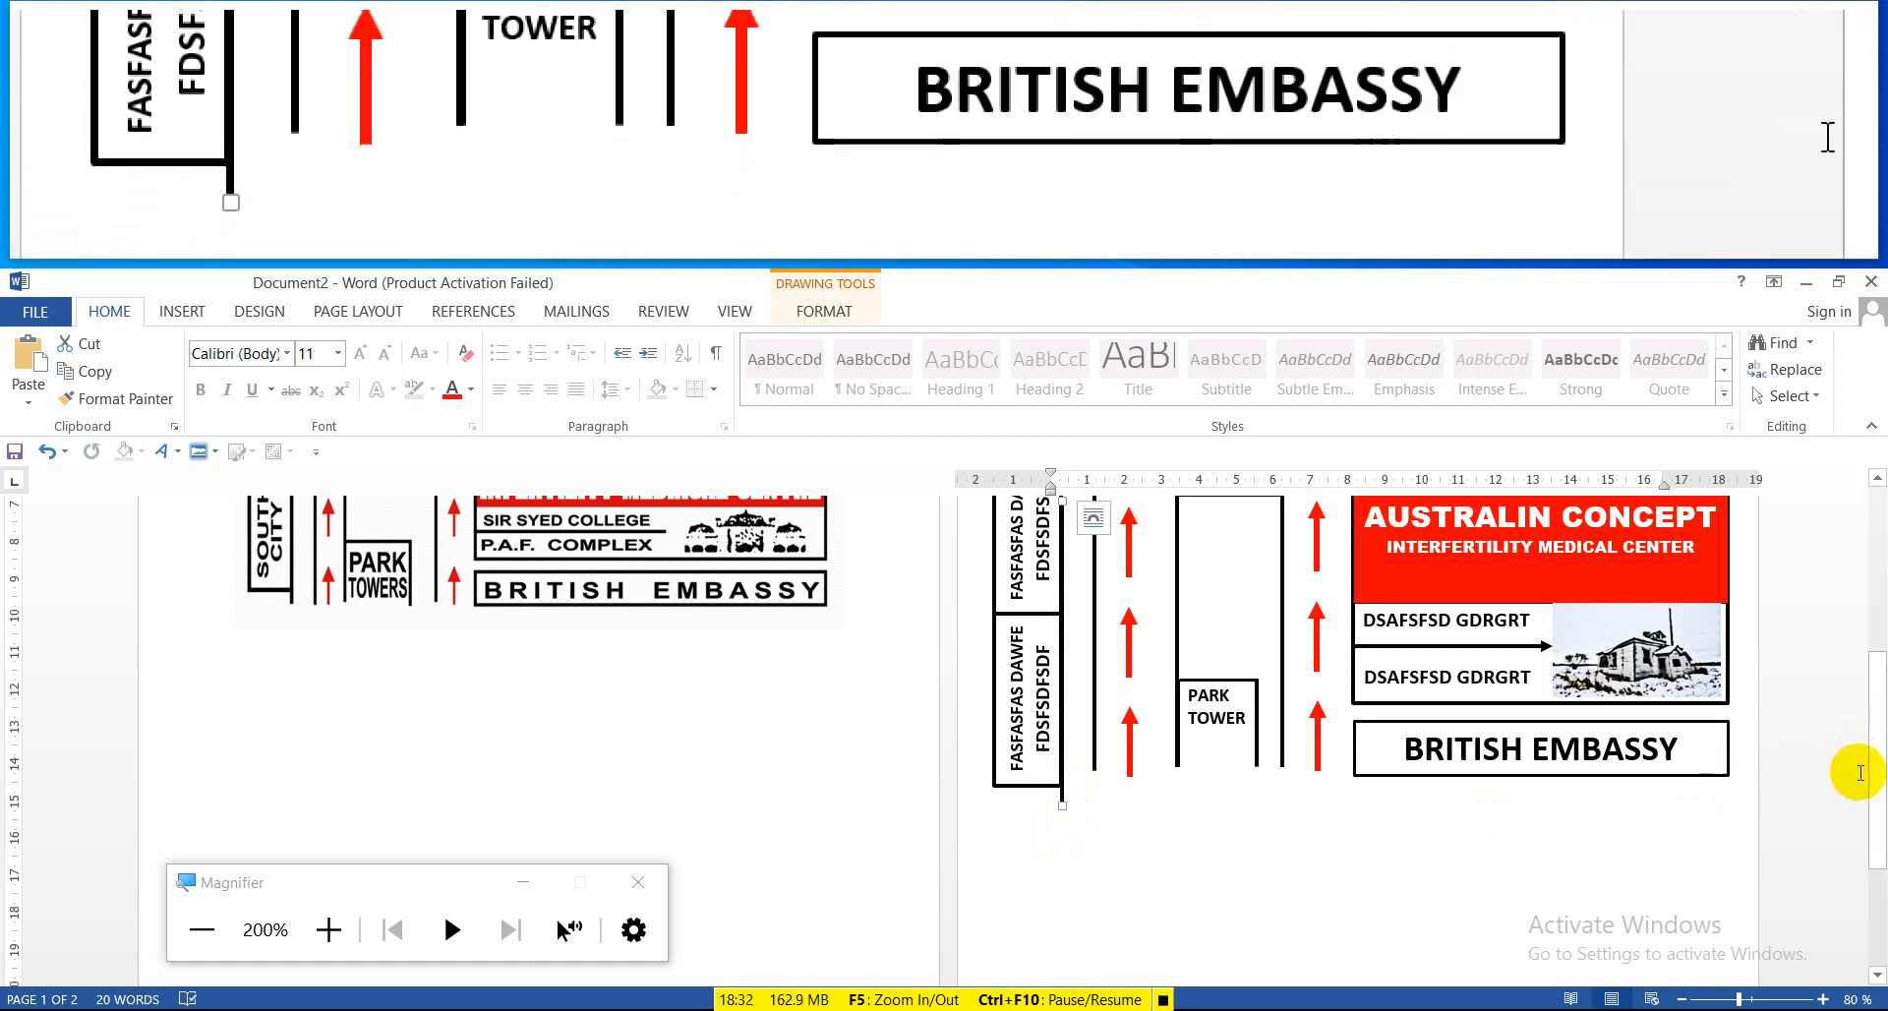
# Insert a text box about 1.32 cm high and 7.09 cm wide above the red heading box, containing ROJHAN STRREET
pyautogui.moveTo(1878, 762); pyautogui.dragTo(1878, 649)
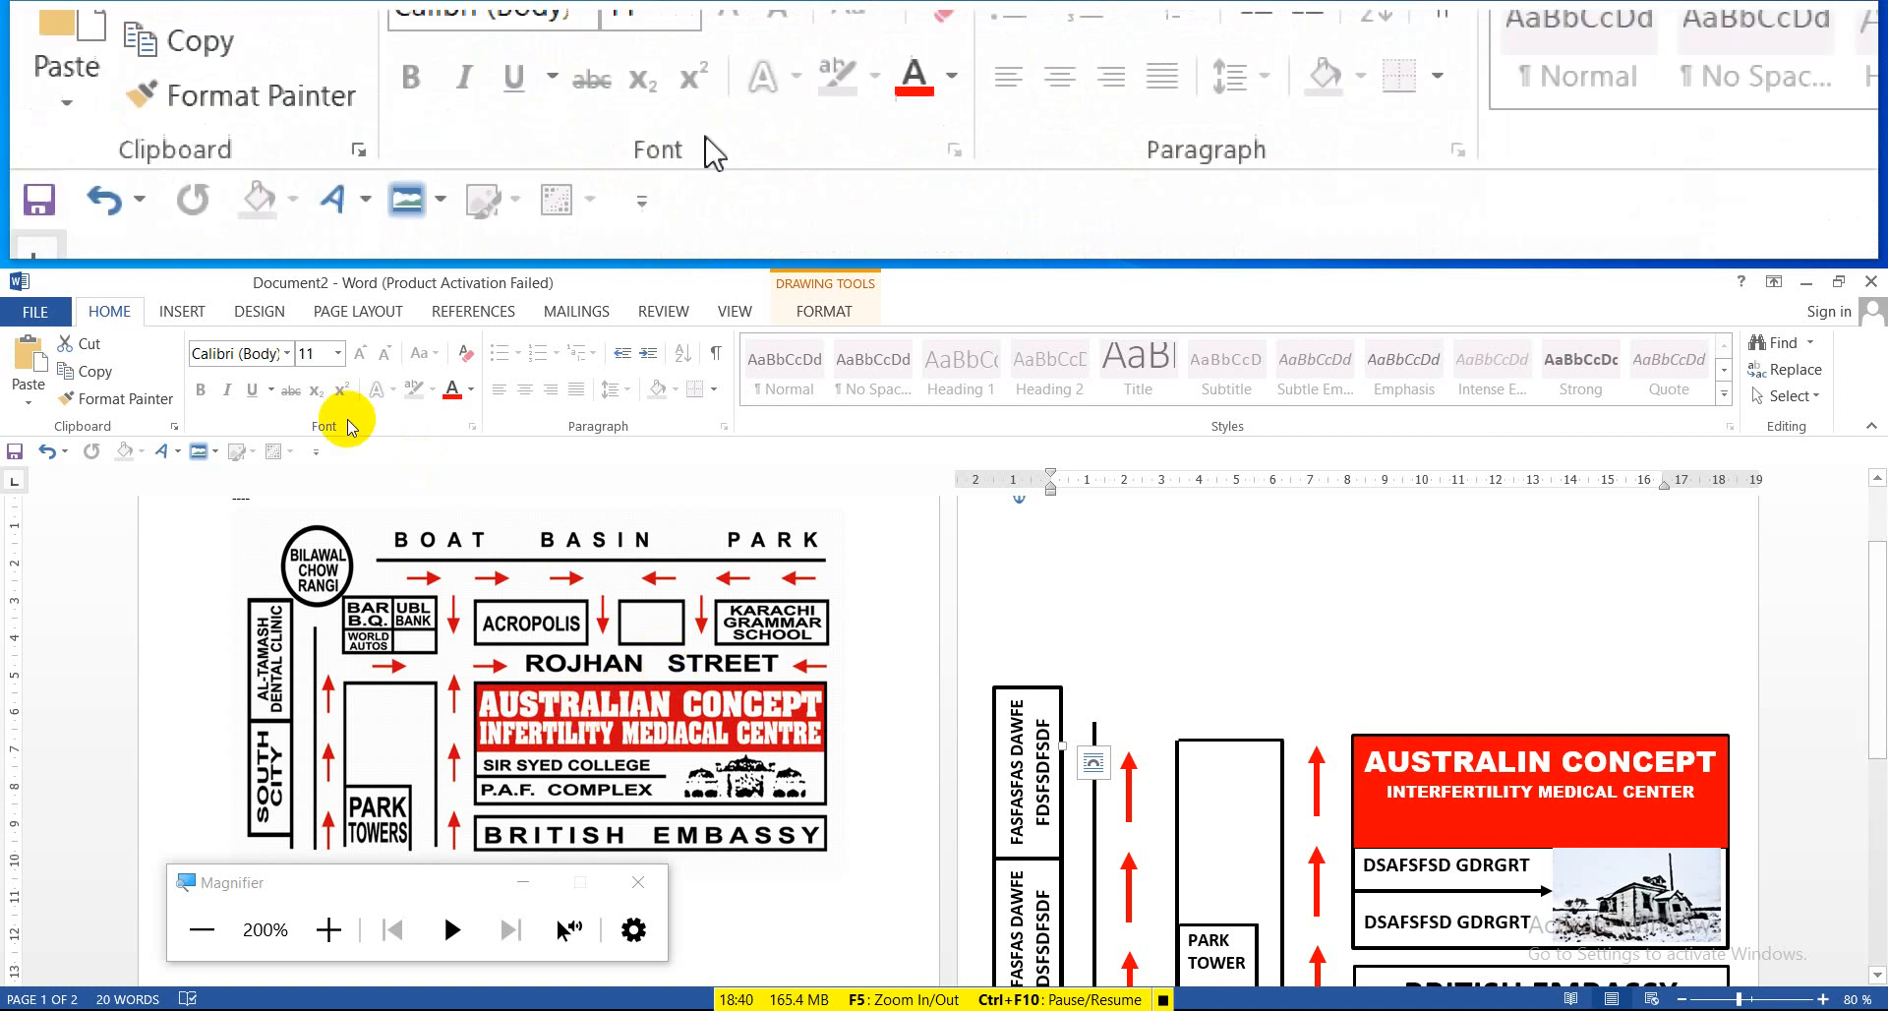
pyautogui.click(169, 313)
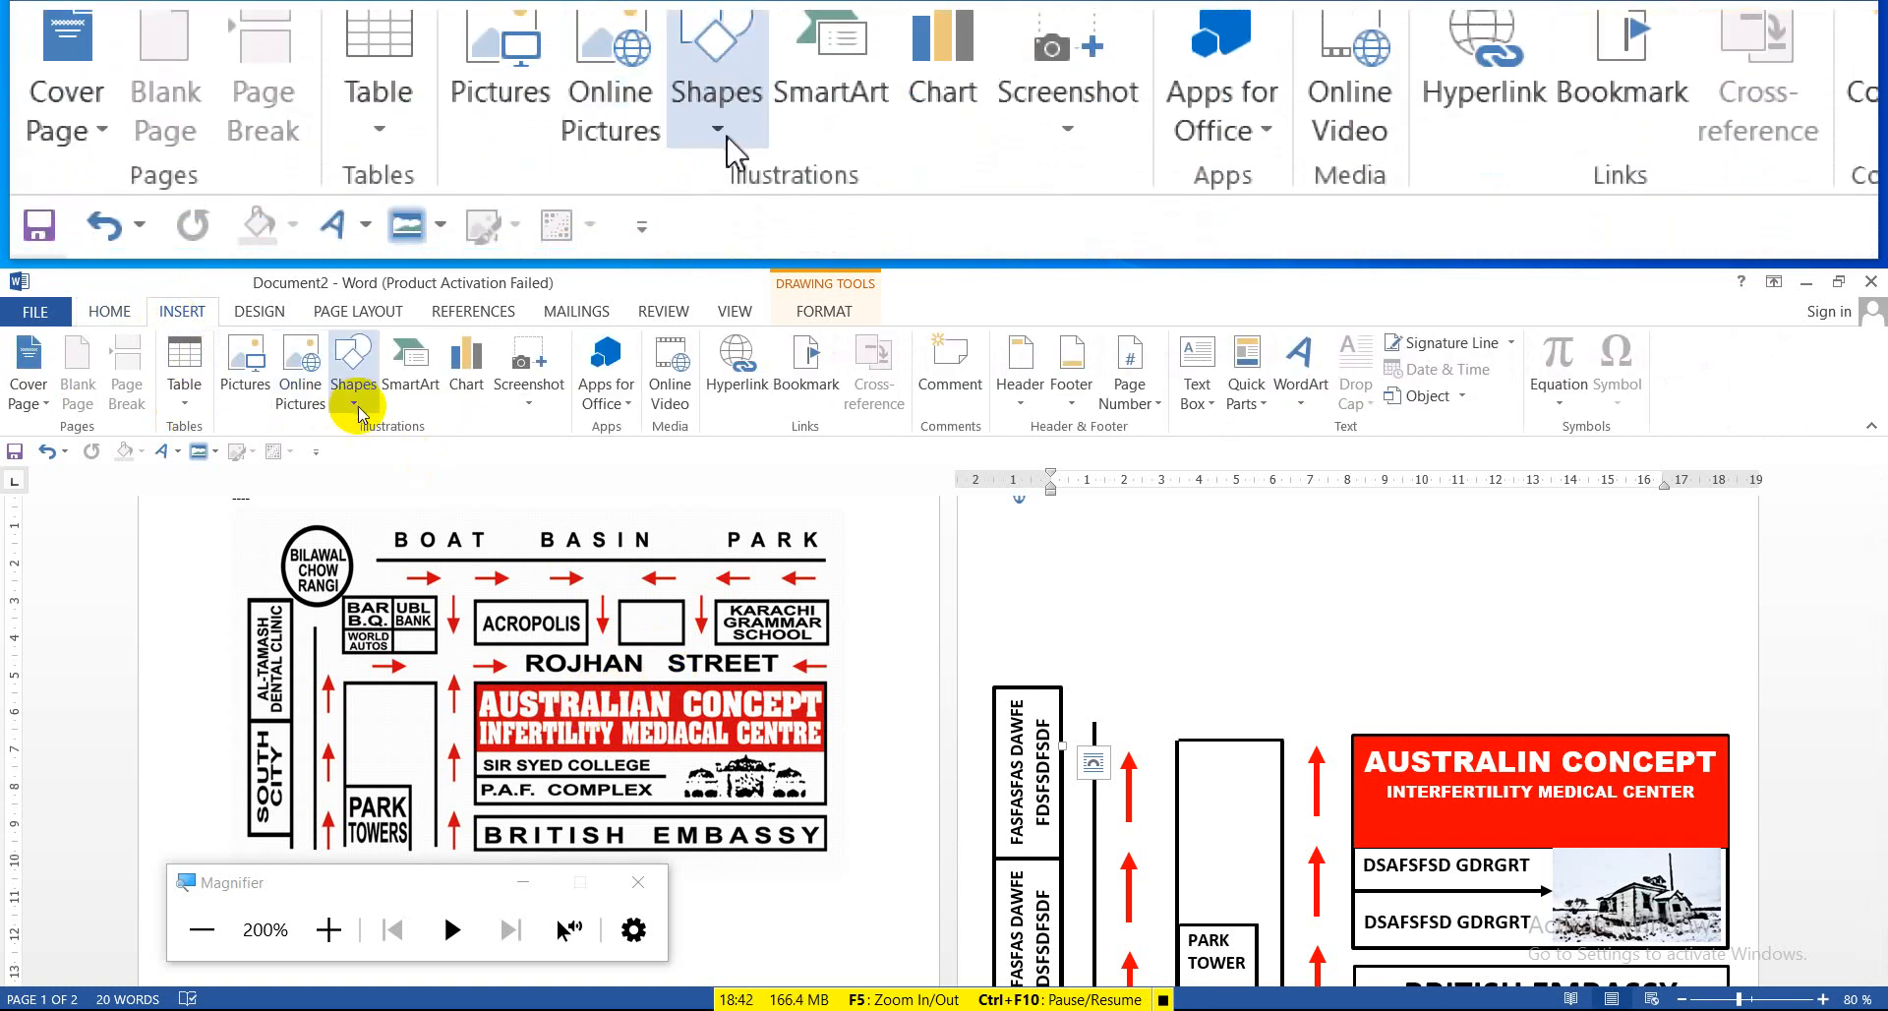
pyautogui.click(353, 365)
pyautogui.click(341, 454)
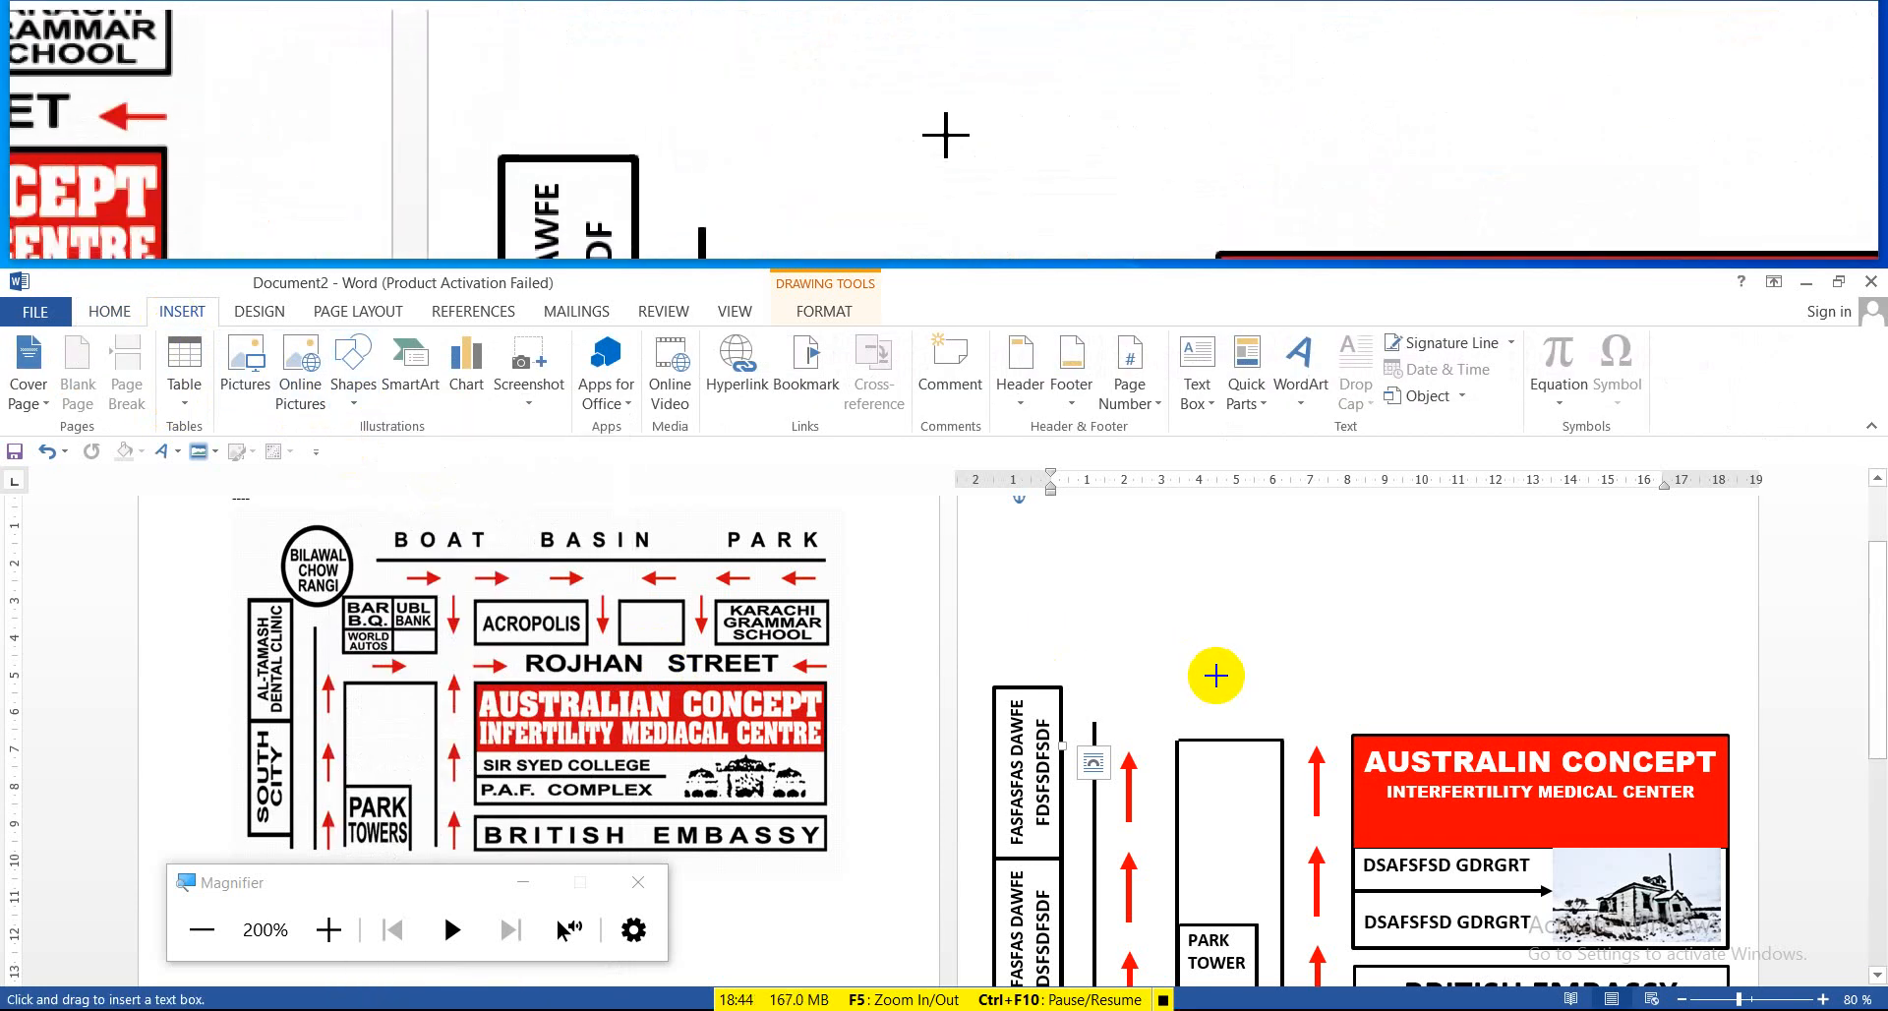
pyautogui.moveTo(1407, 679)
pyautogui.mouseDown()
pyautogui.moveTo(1432, 704)
pyautogui.moveTo(1672, 722)
pyautogui.mouseUp()
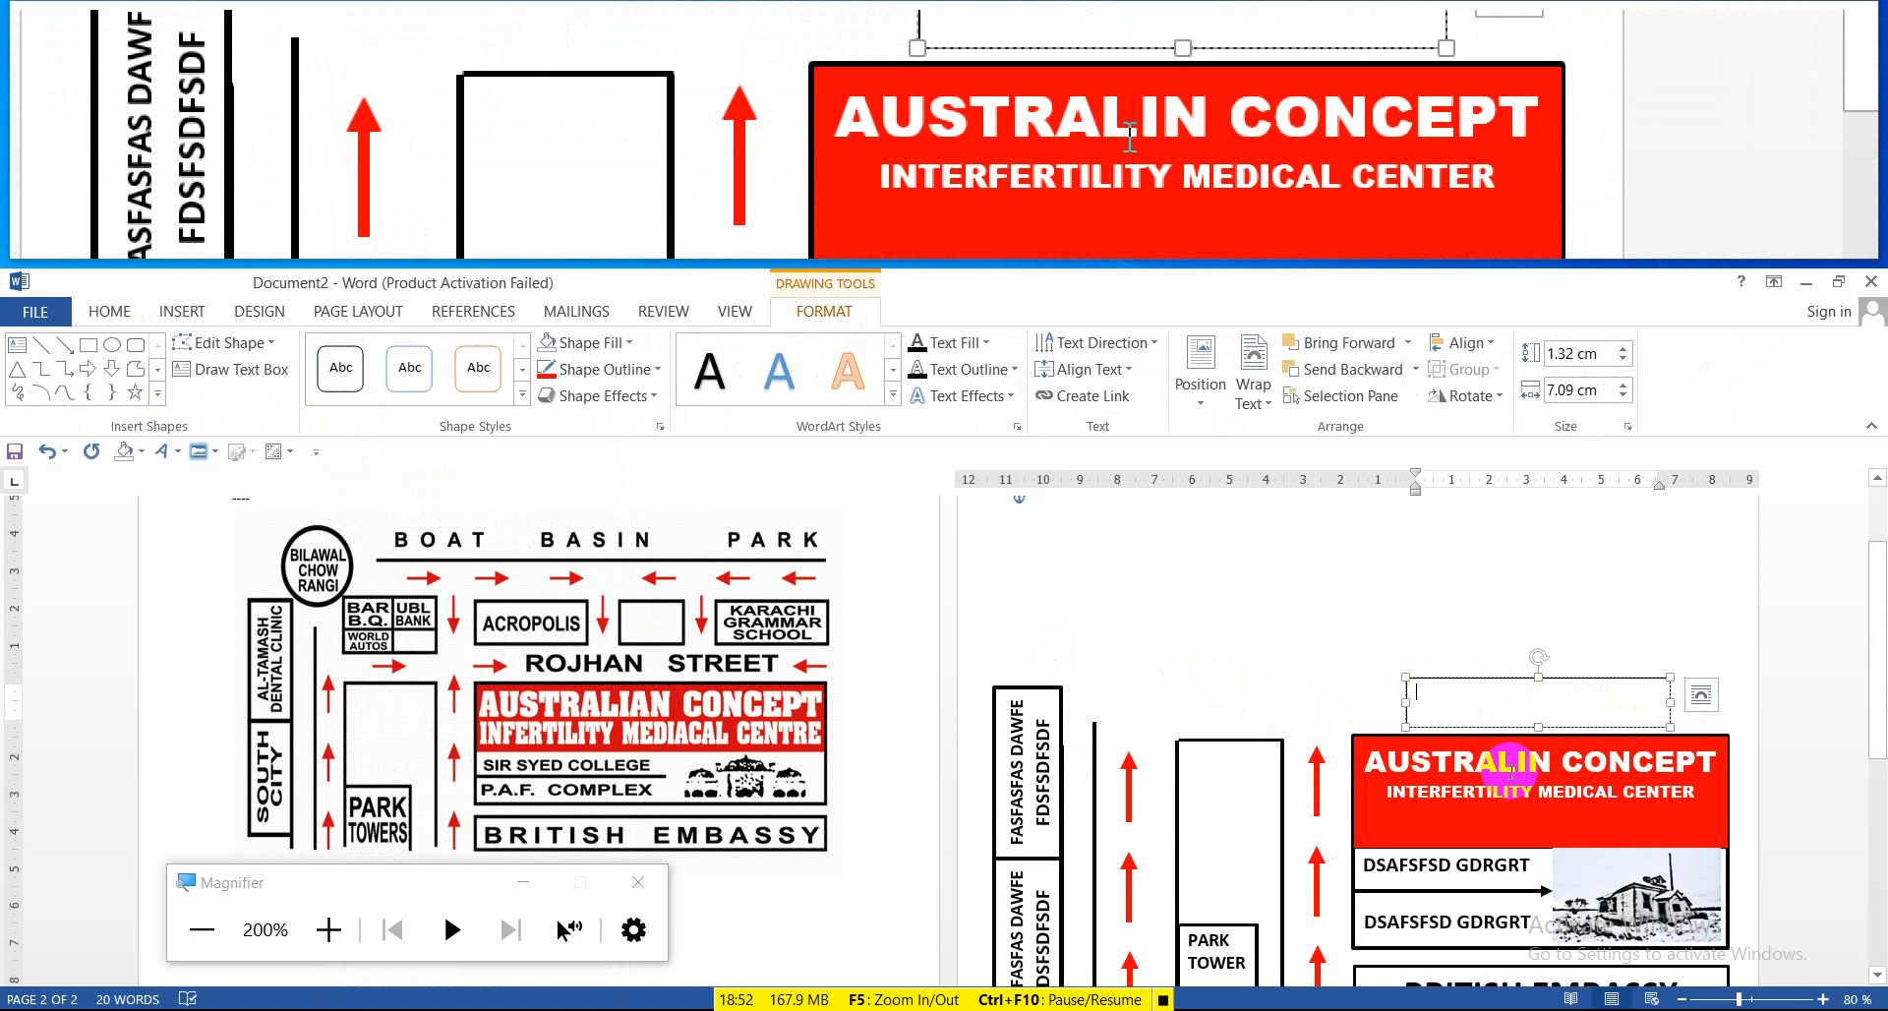
pyautogui.write('R')
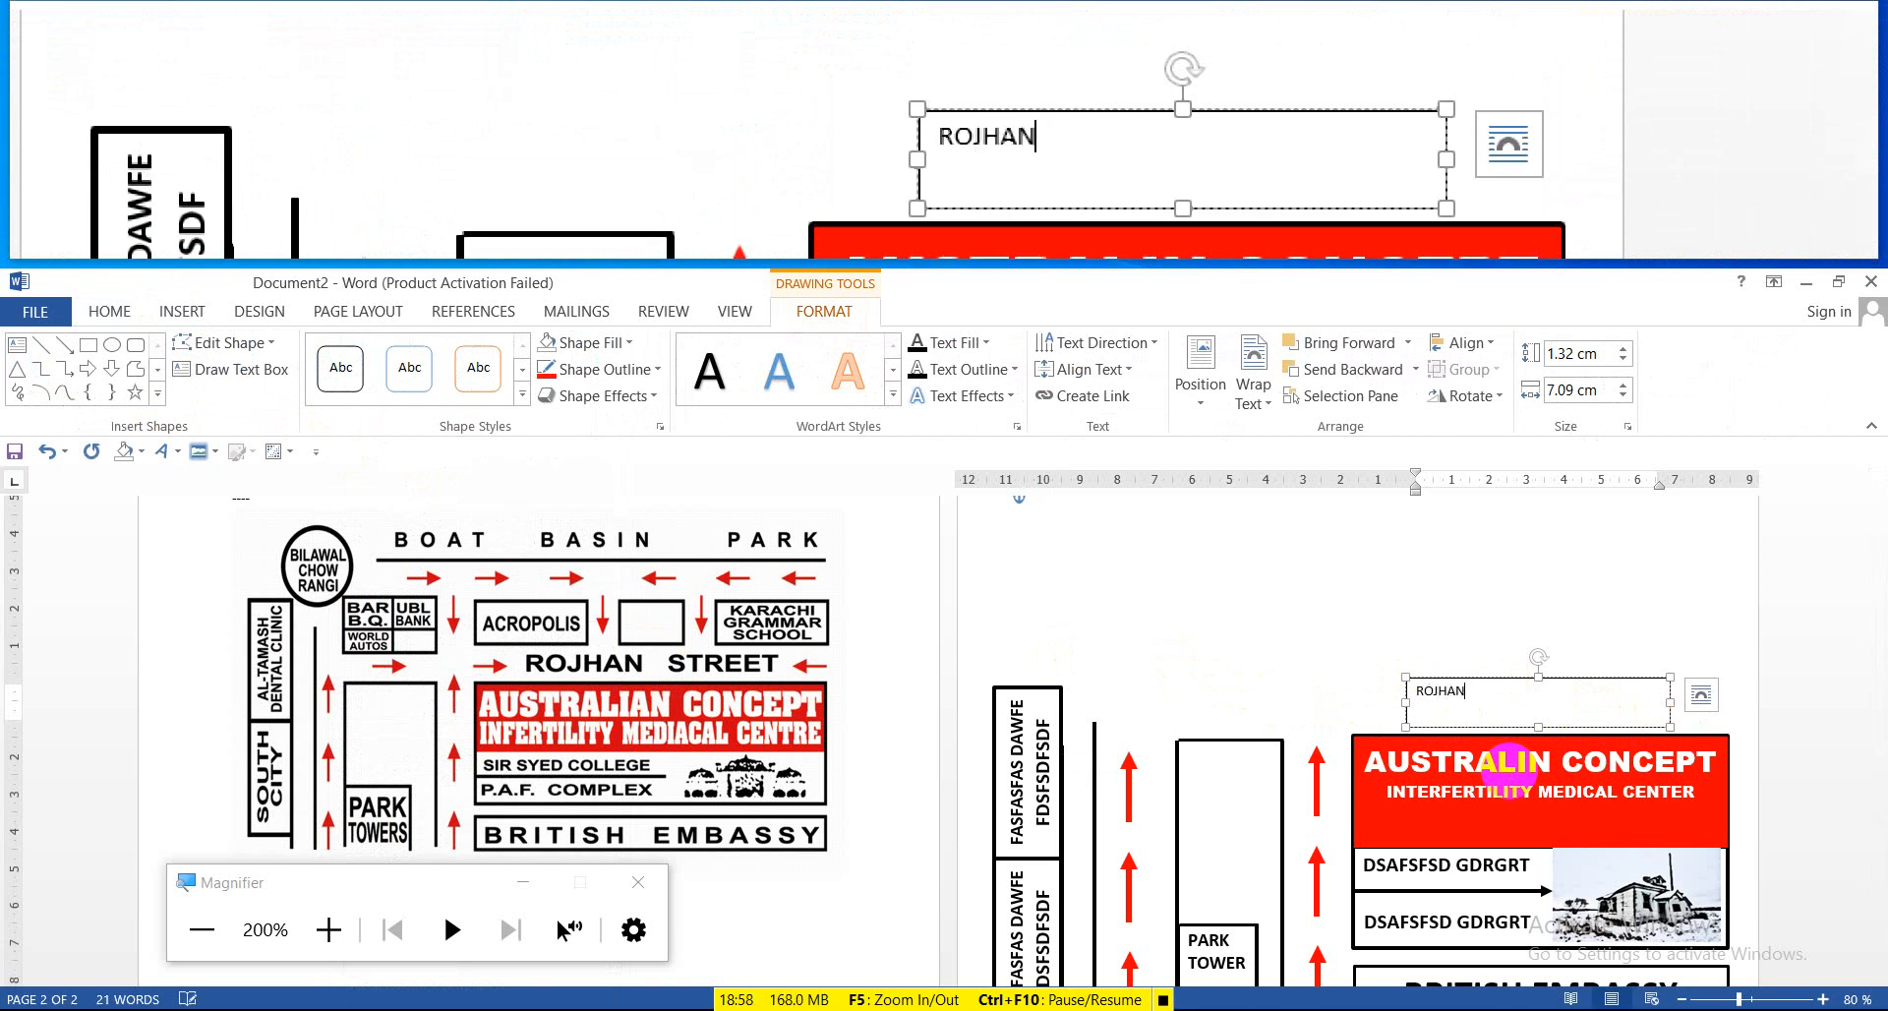
pyautogui.write('OJHAN')
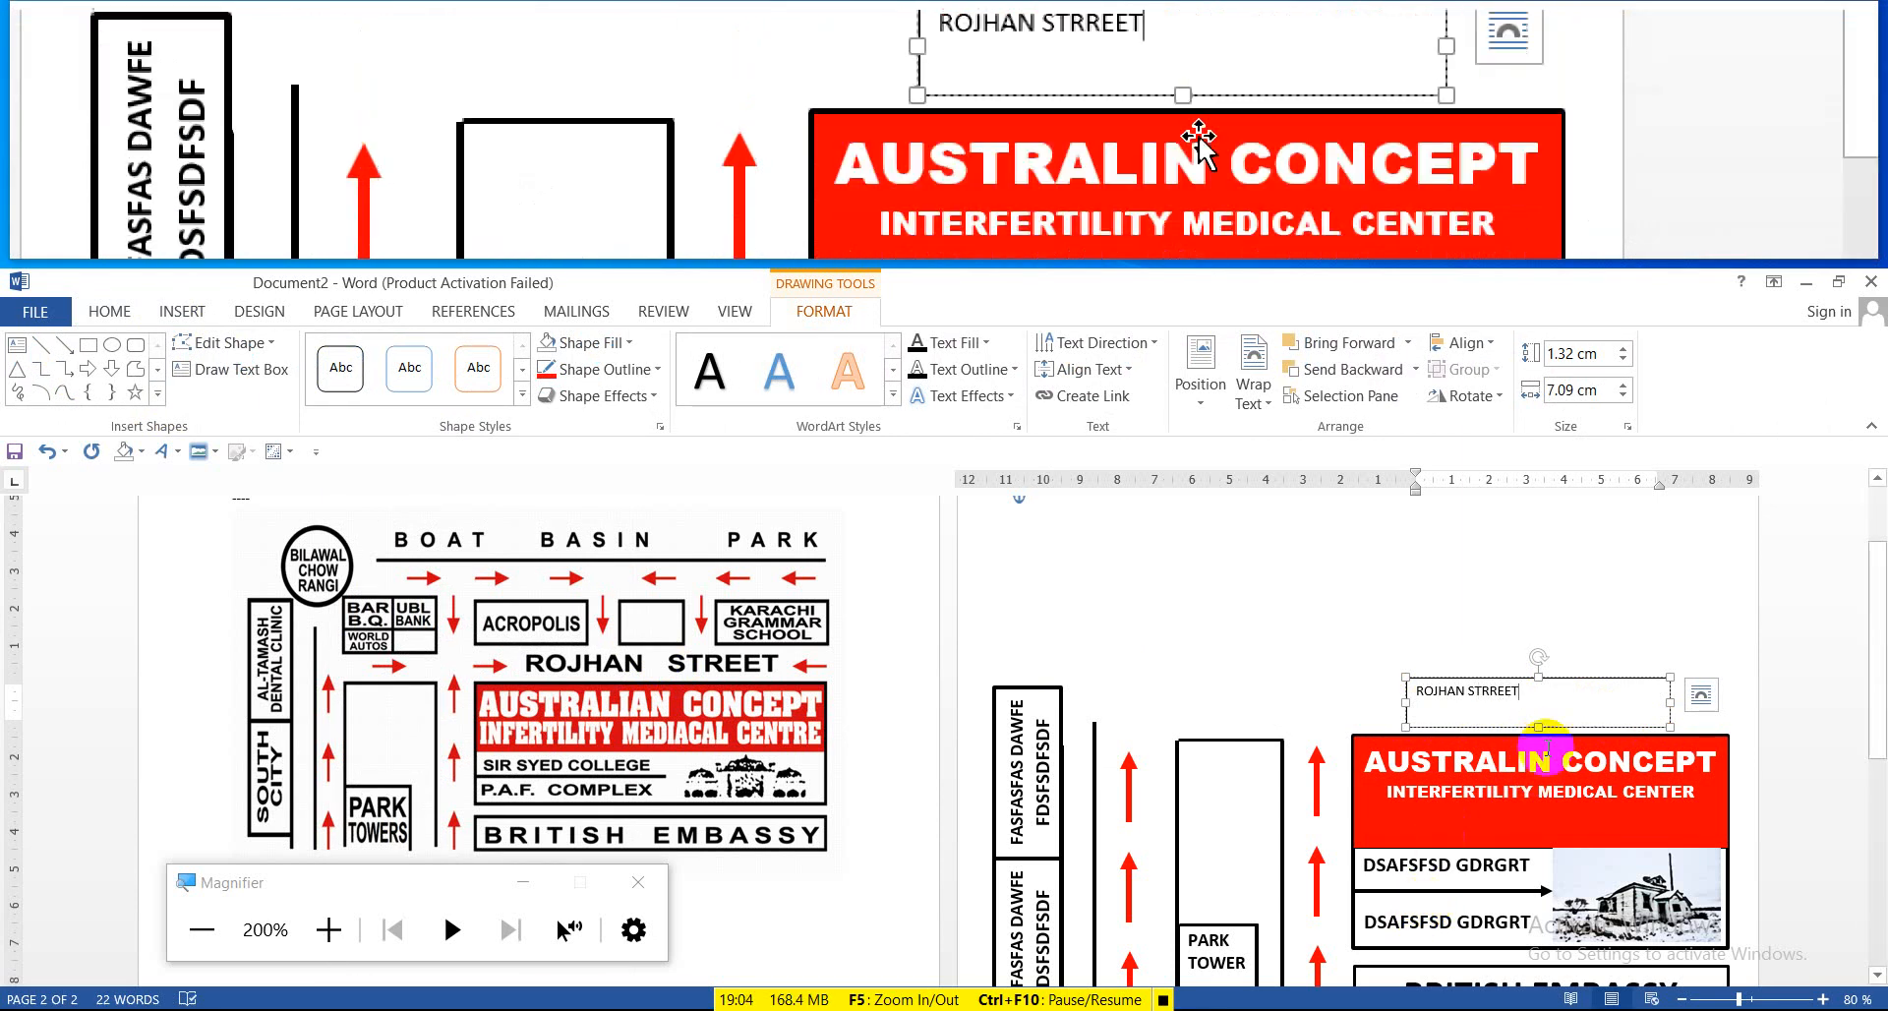
# Format the ROJHAN STRREET text in Arial Black at 18 pt
pyautogui.moveTo(1414, 689); pyautogui.dragTo(1593, 704)
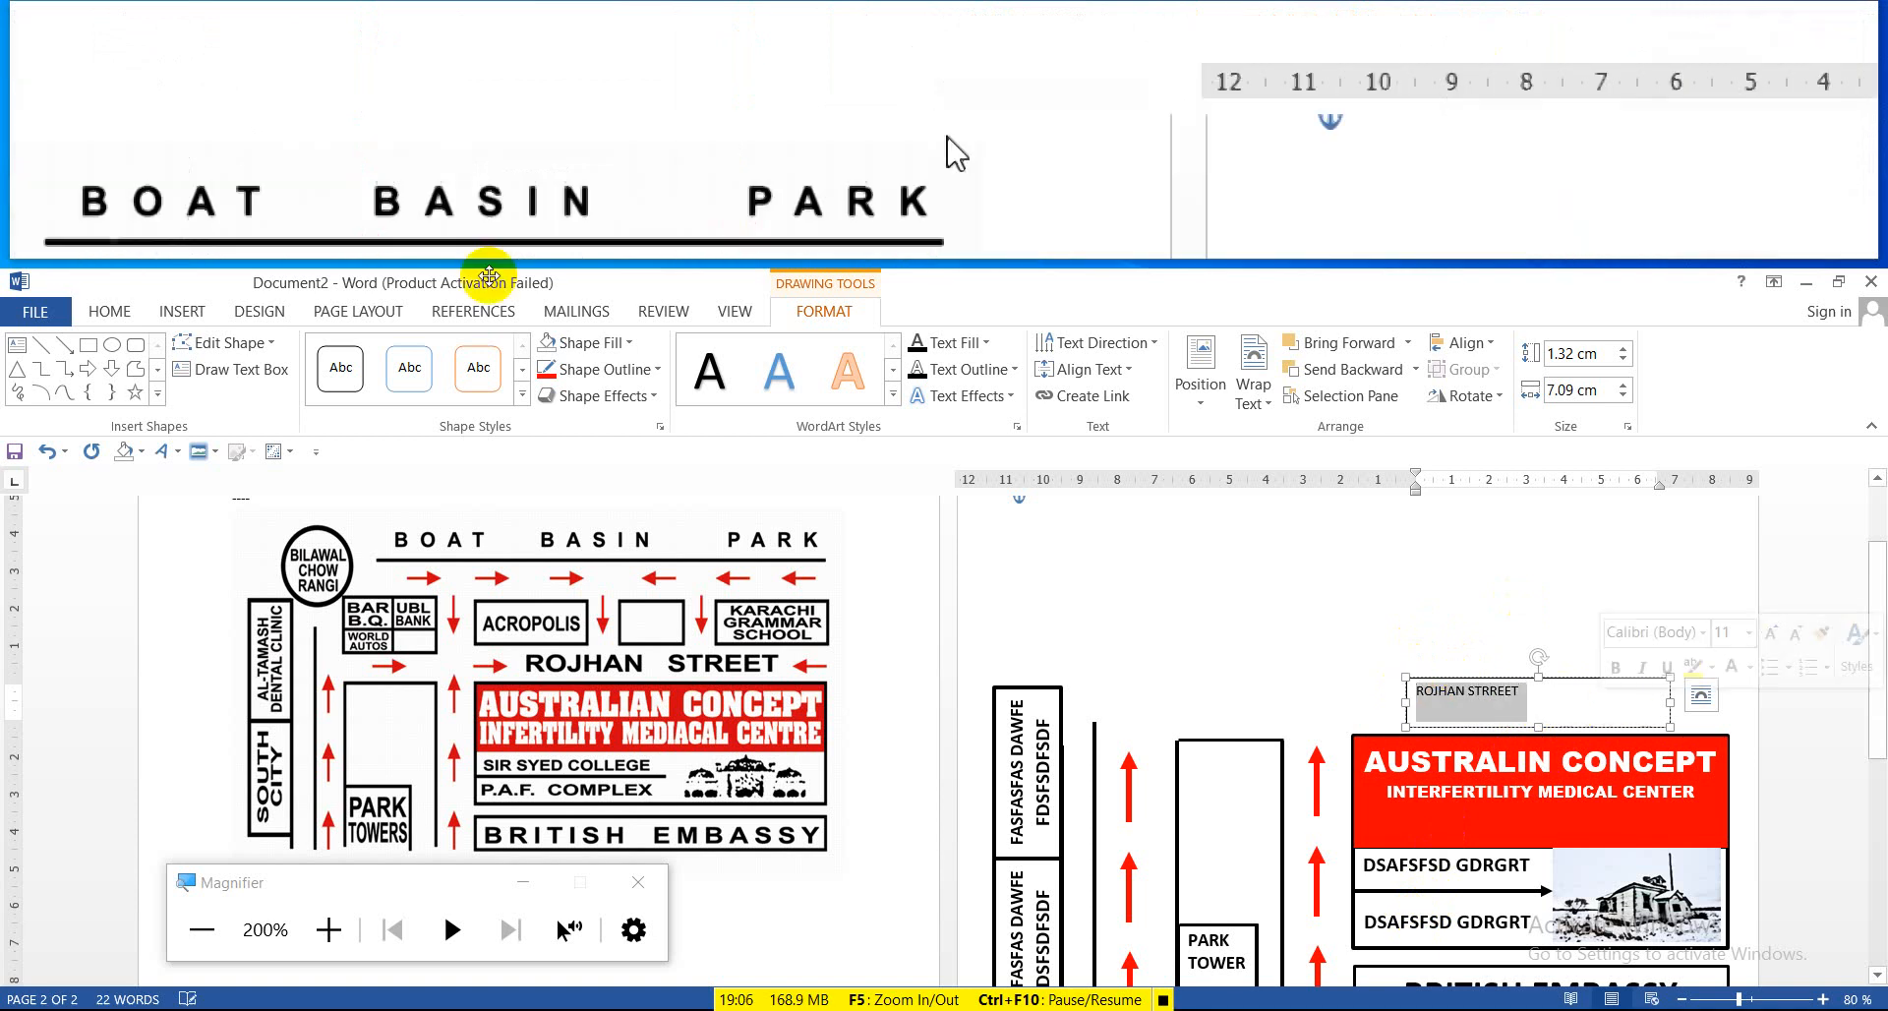
pyautogui.click(120, 310)
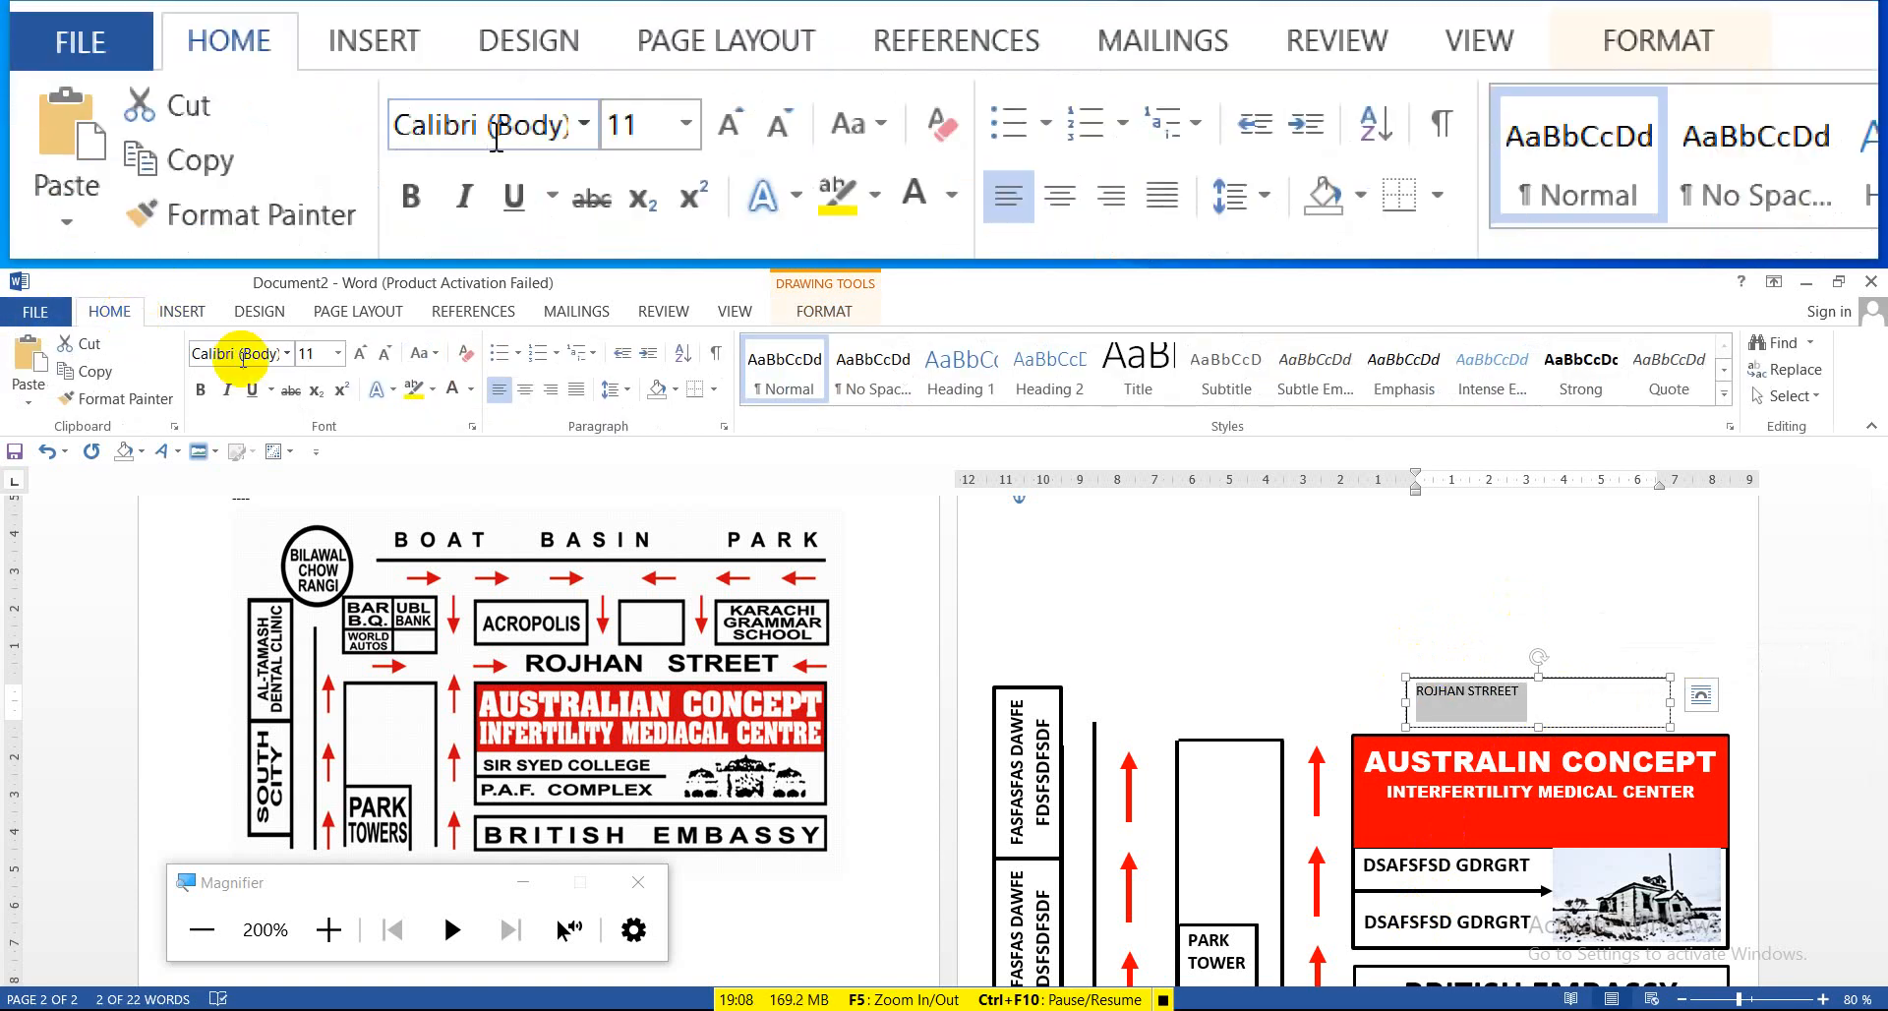
pyautogui.click(286, 353)
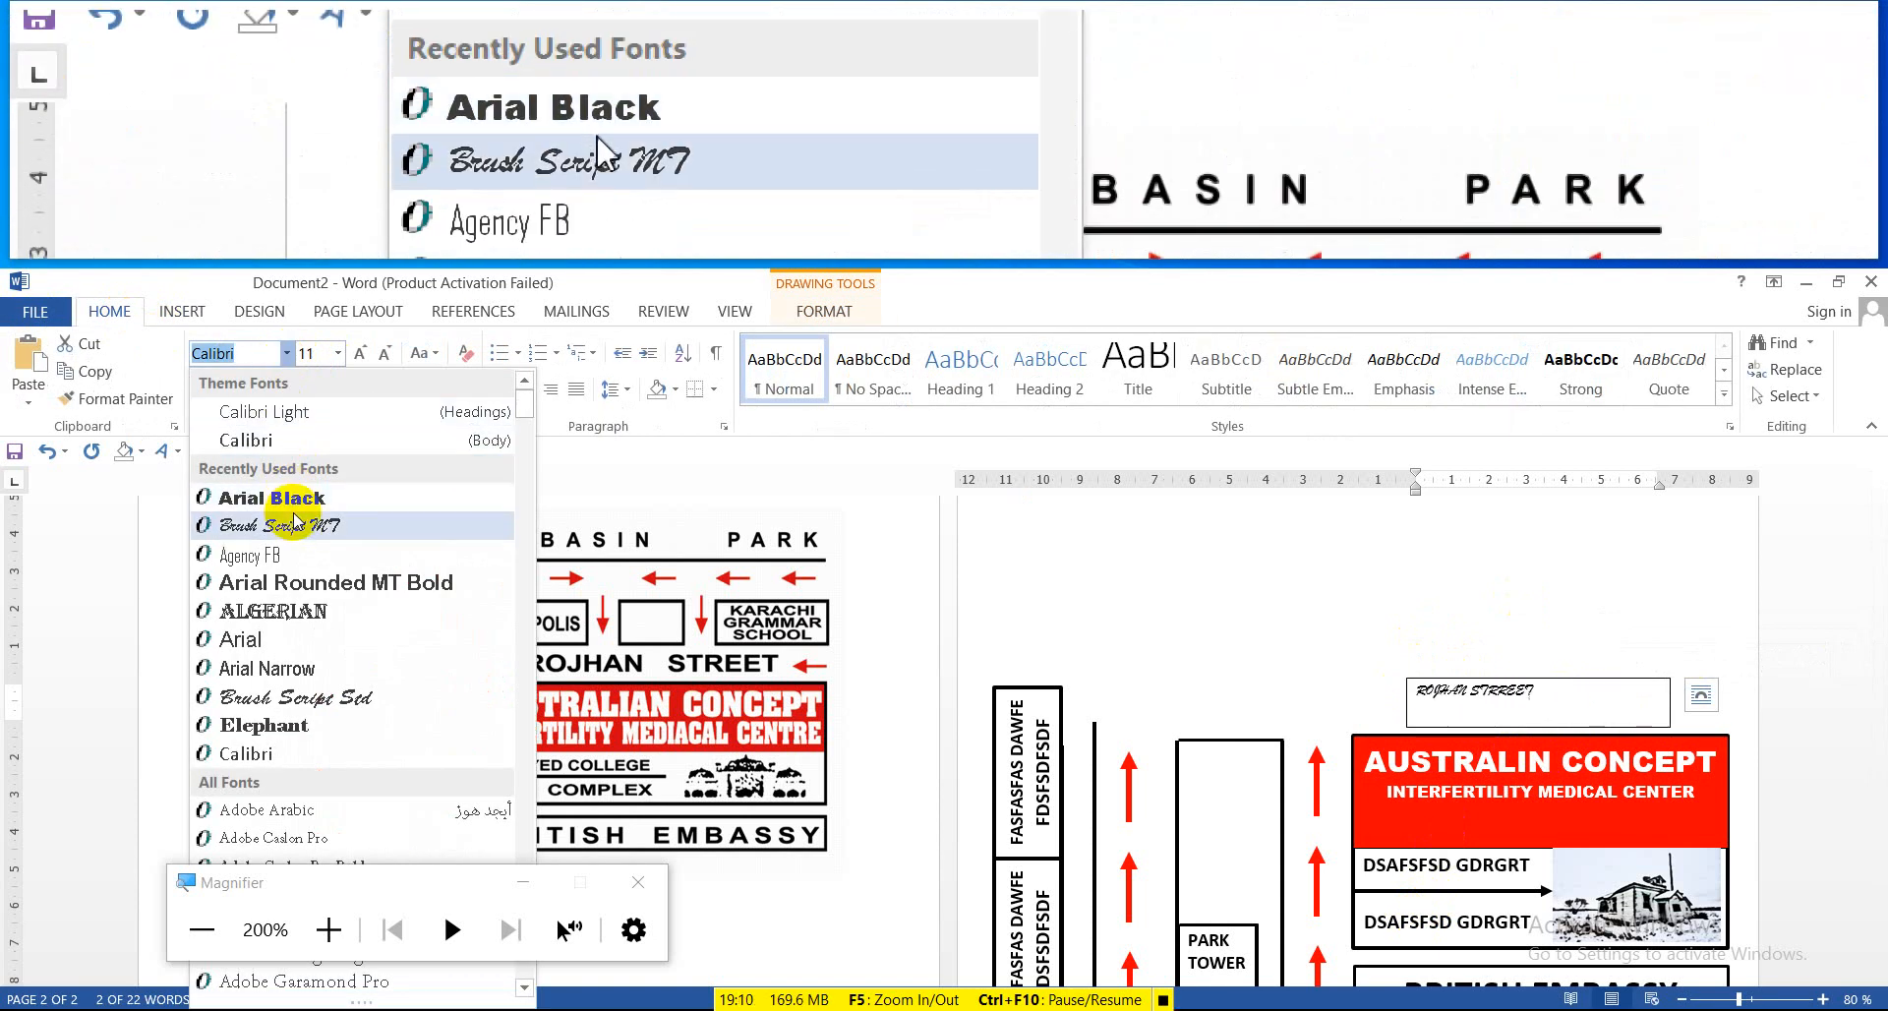
pyautogui.click(297, 497)
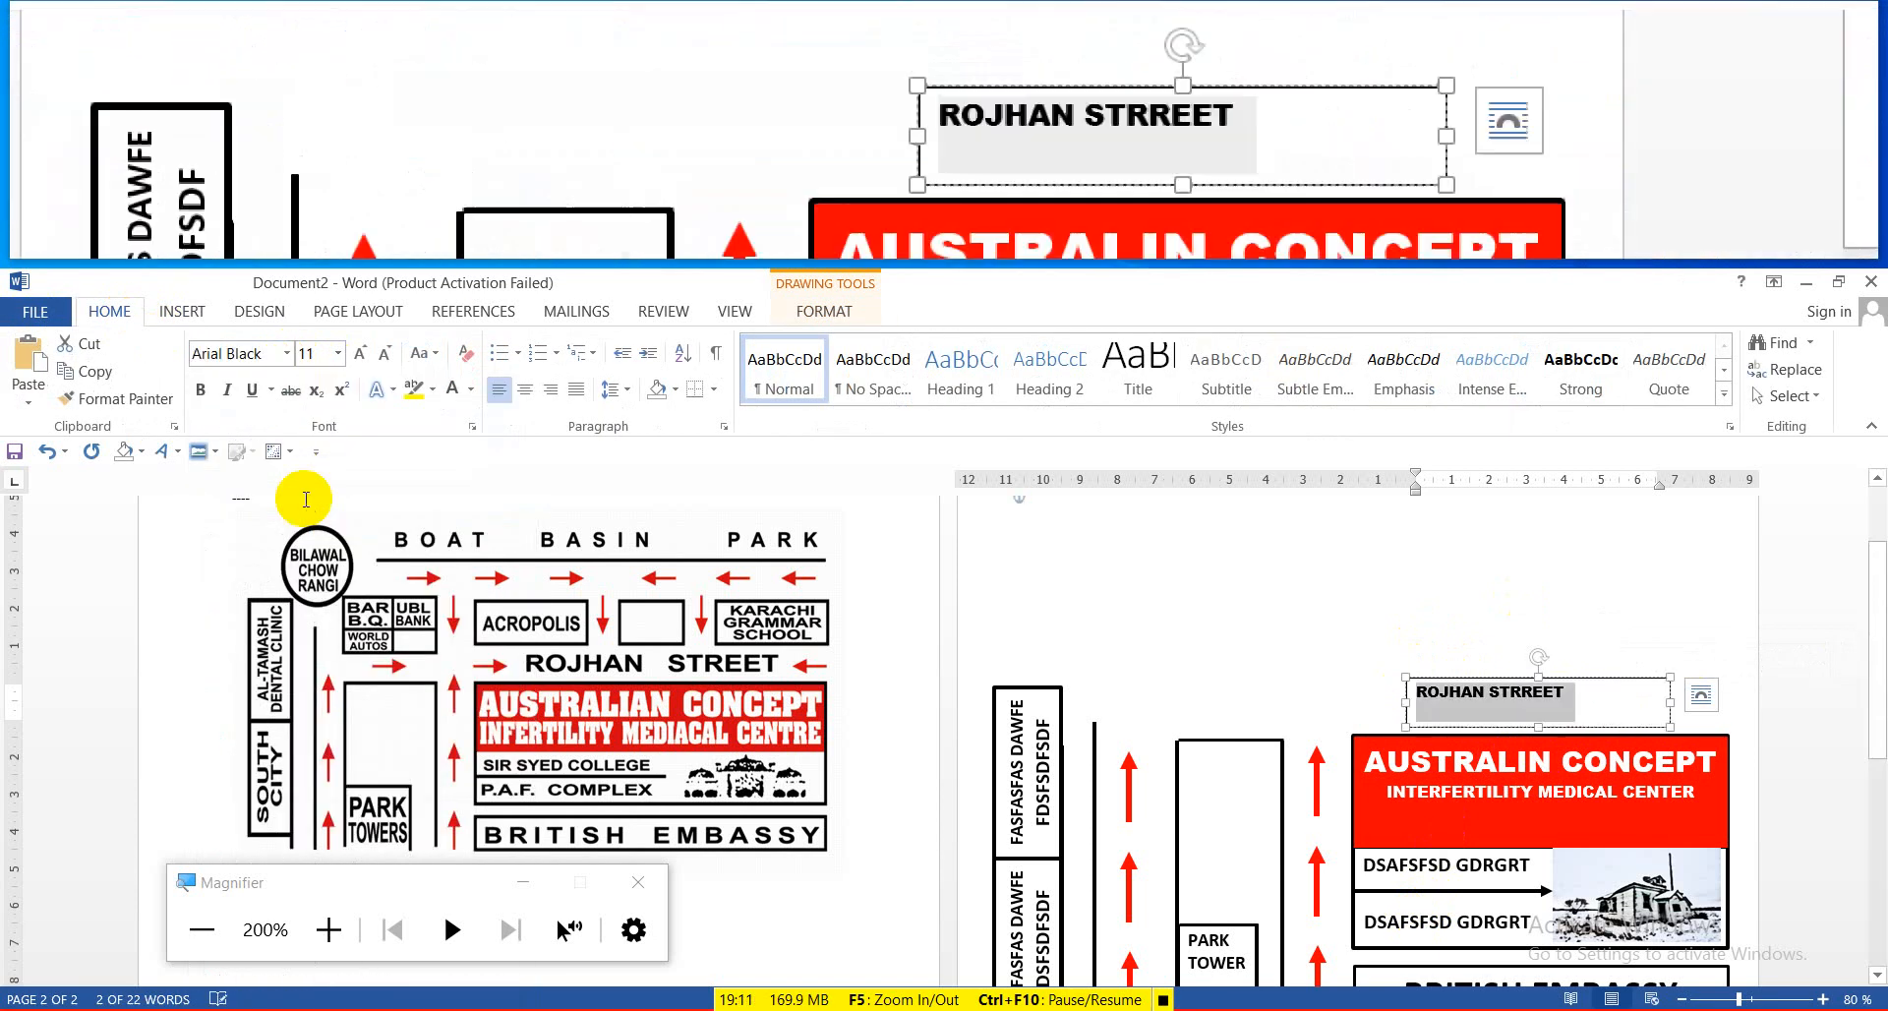
pyautogui.click(362, 358)
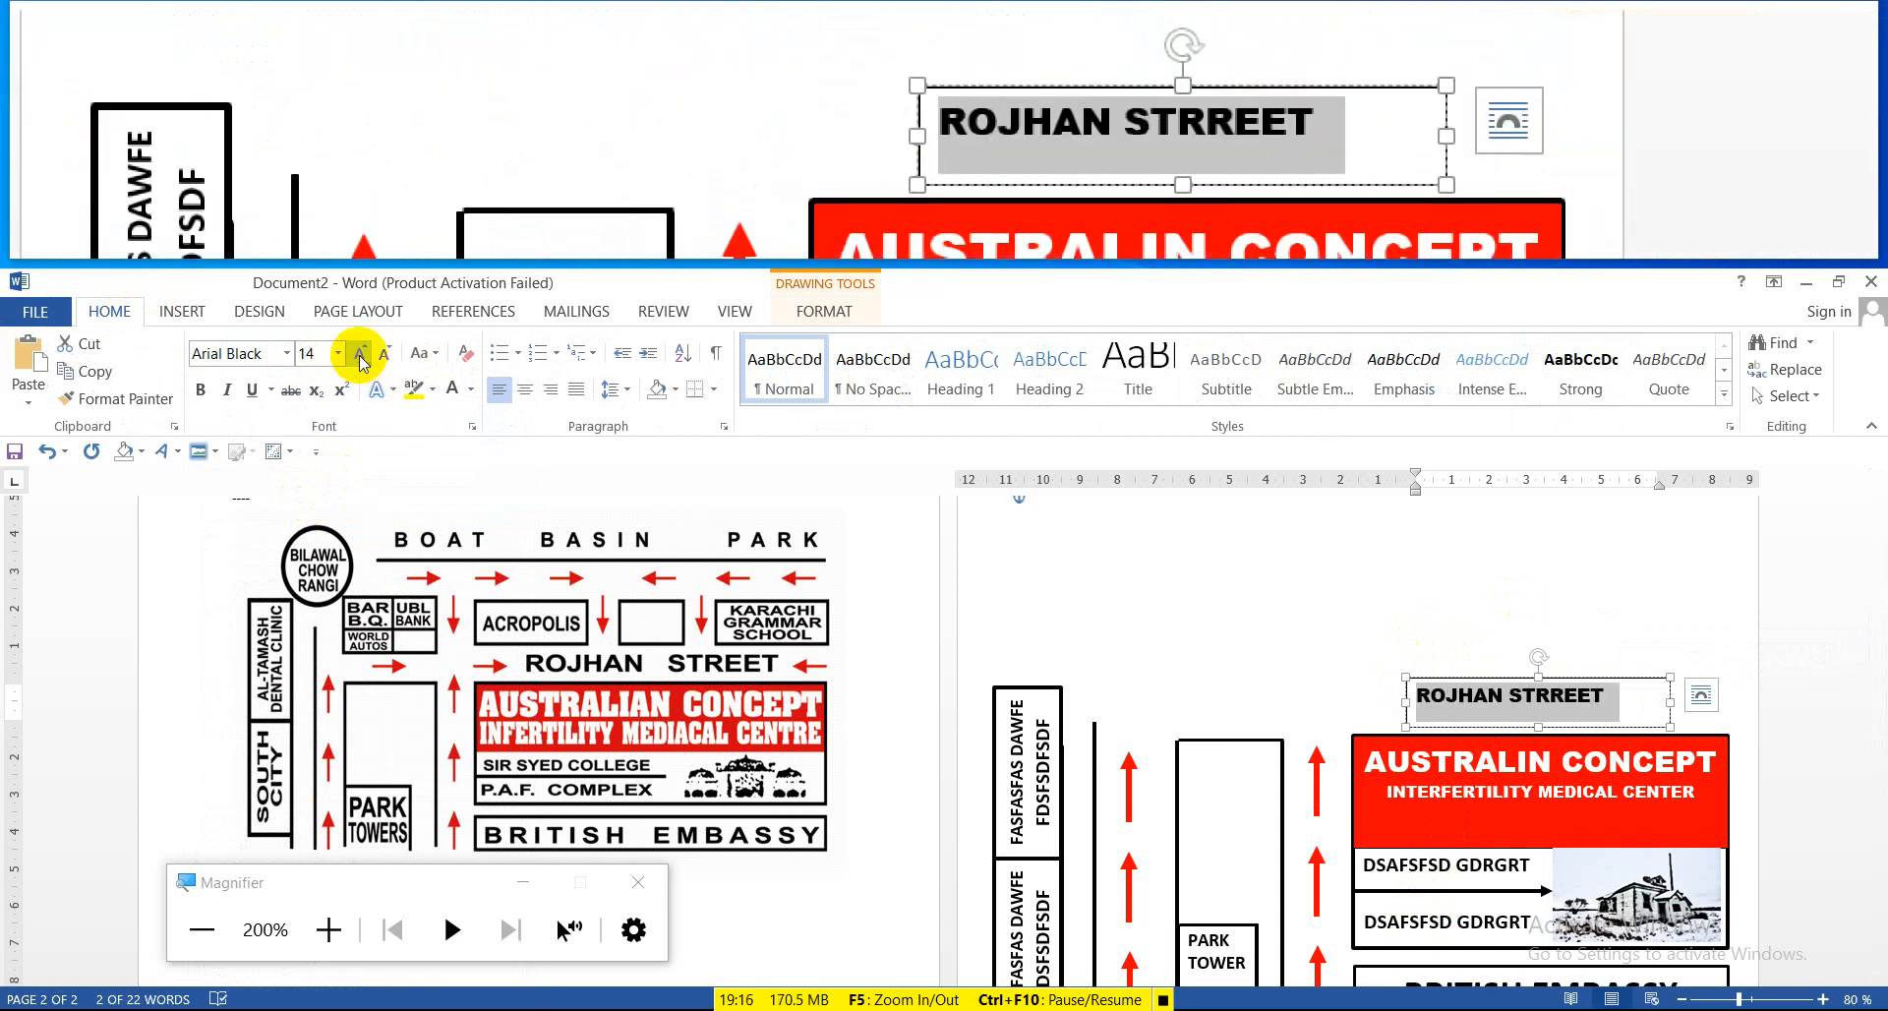
pyautogui.click(362, 357)
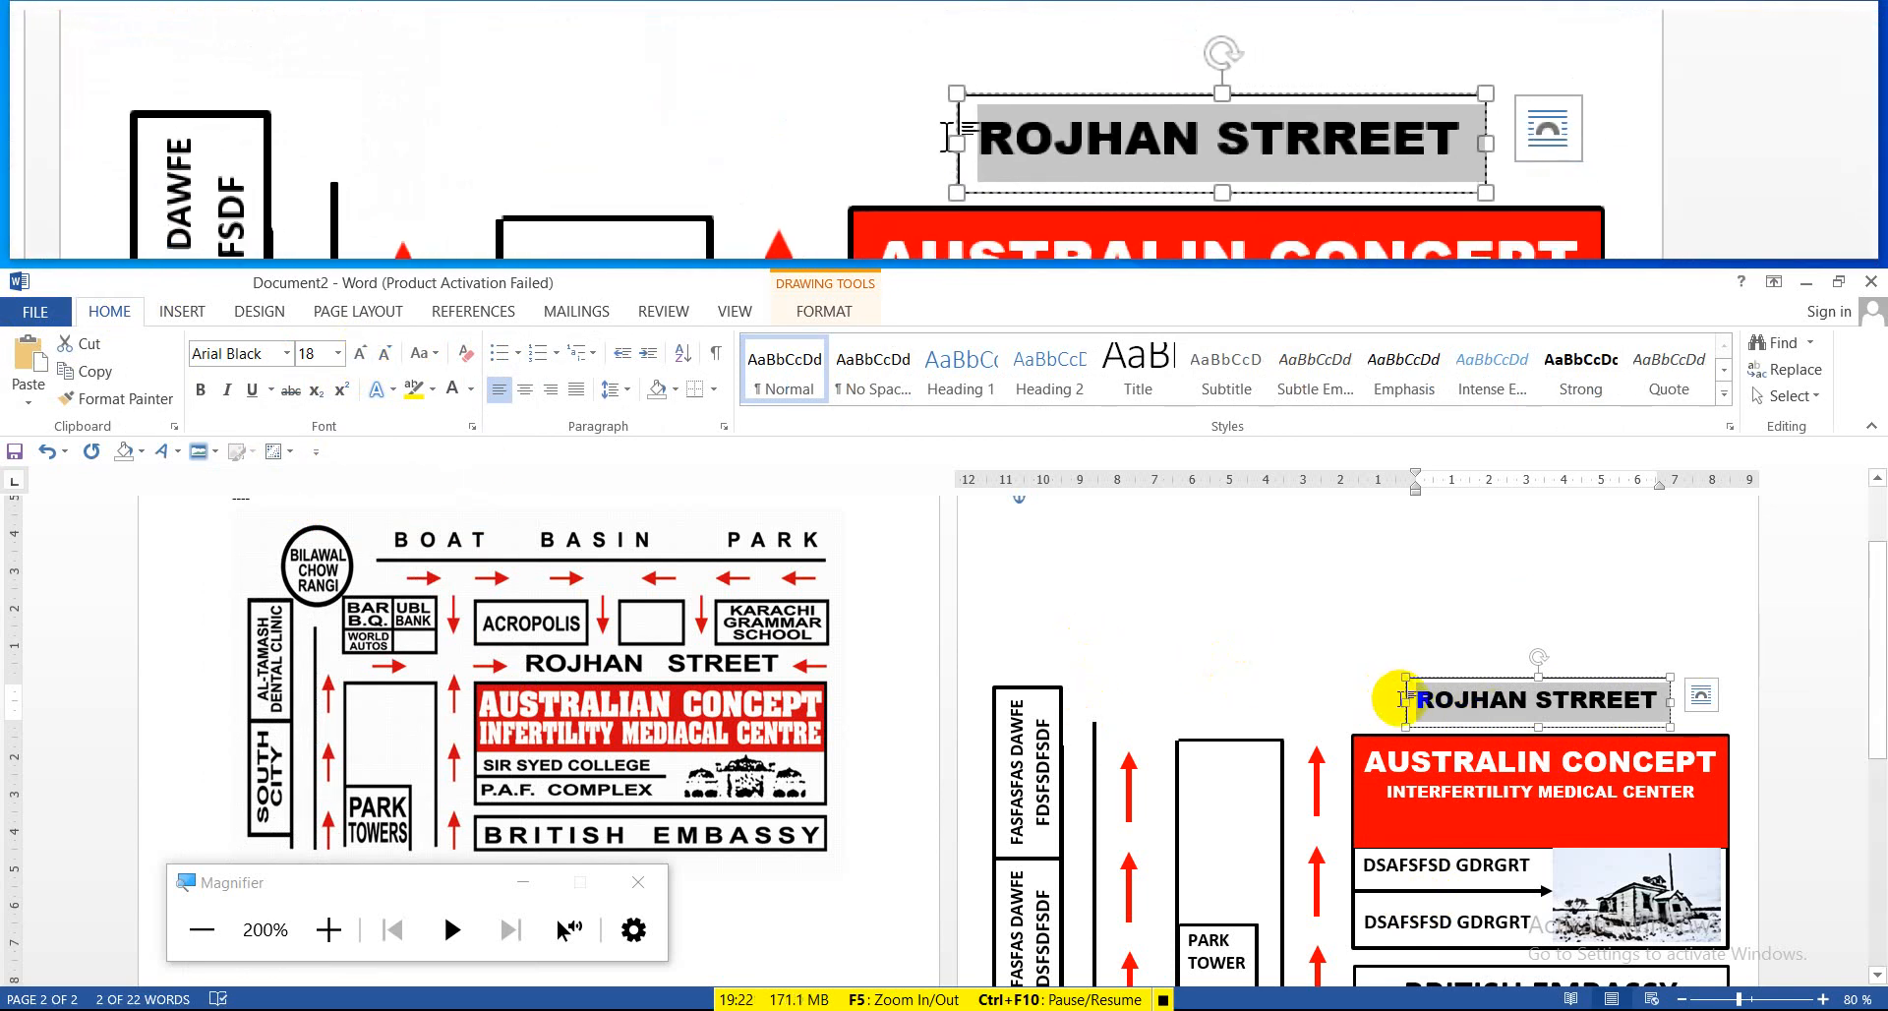
# Remove the fill and the outline from the ROJHAN STRREET text box
pyautogui.click(823, 310)
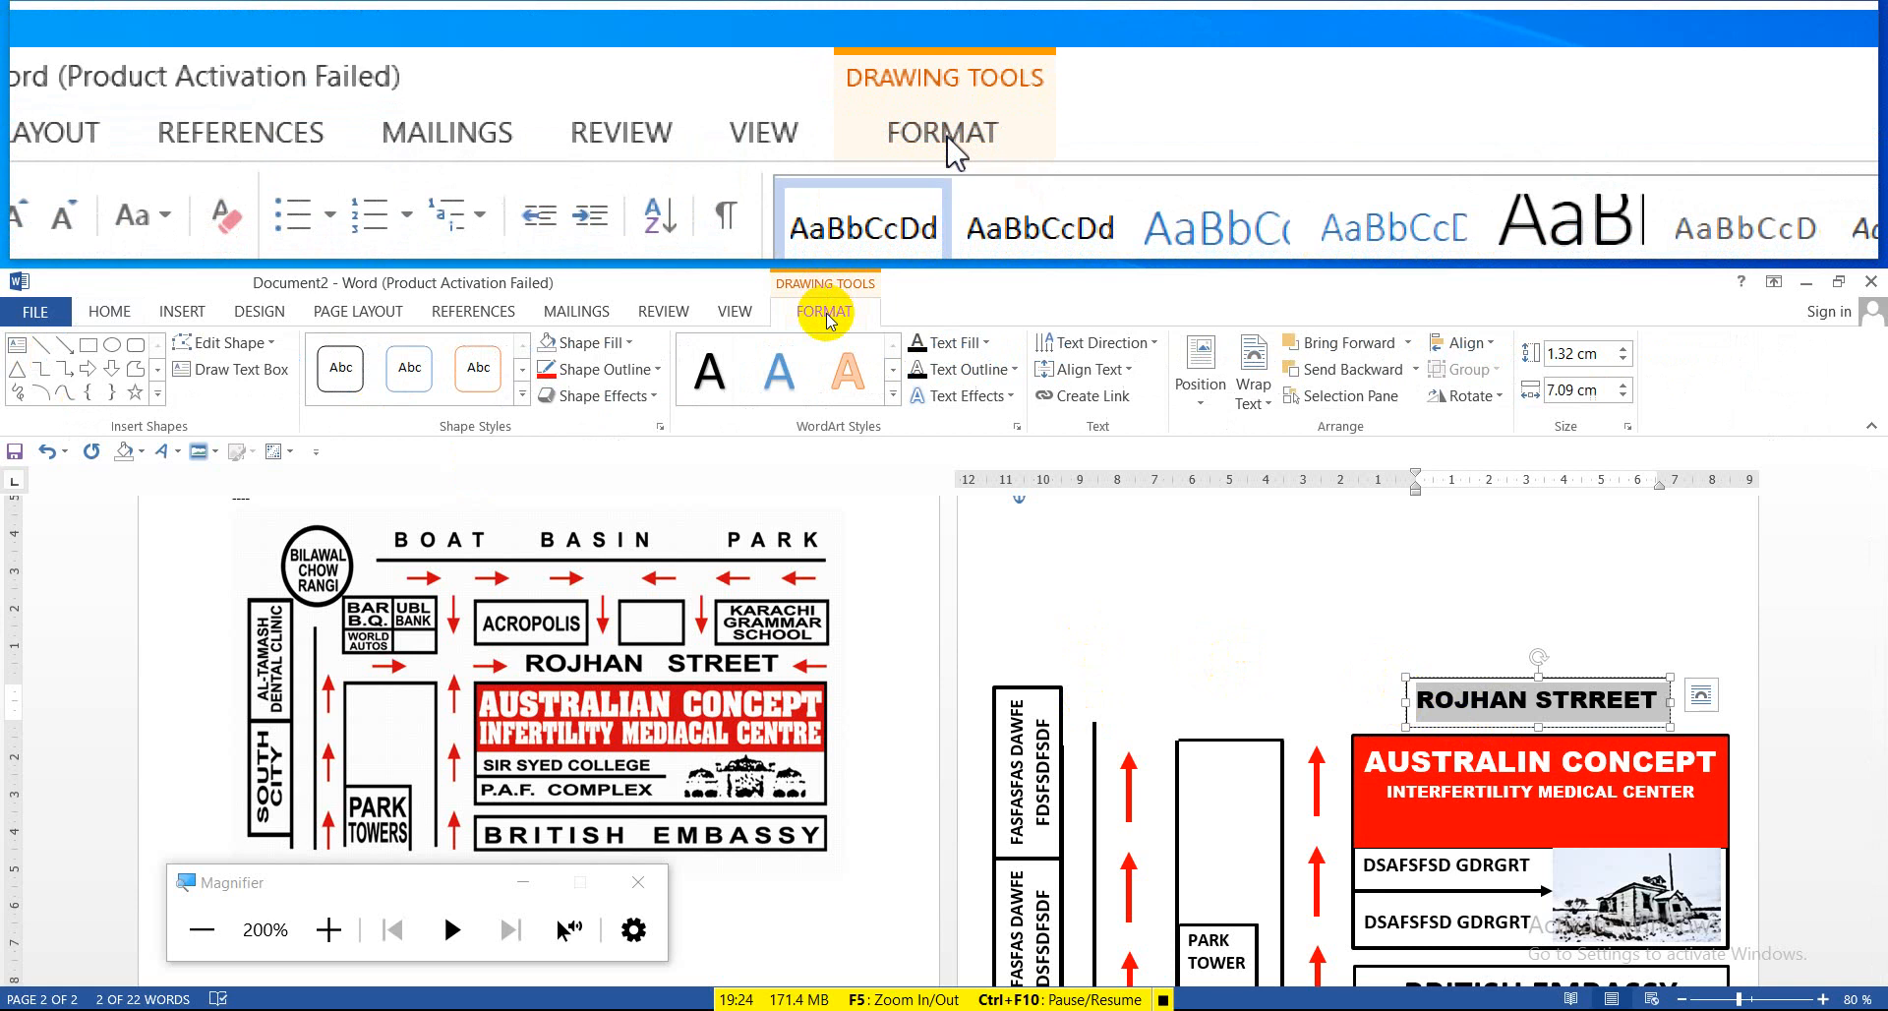
pyautogui.click(588, 342)
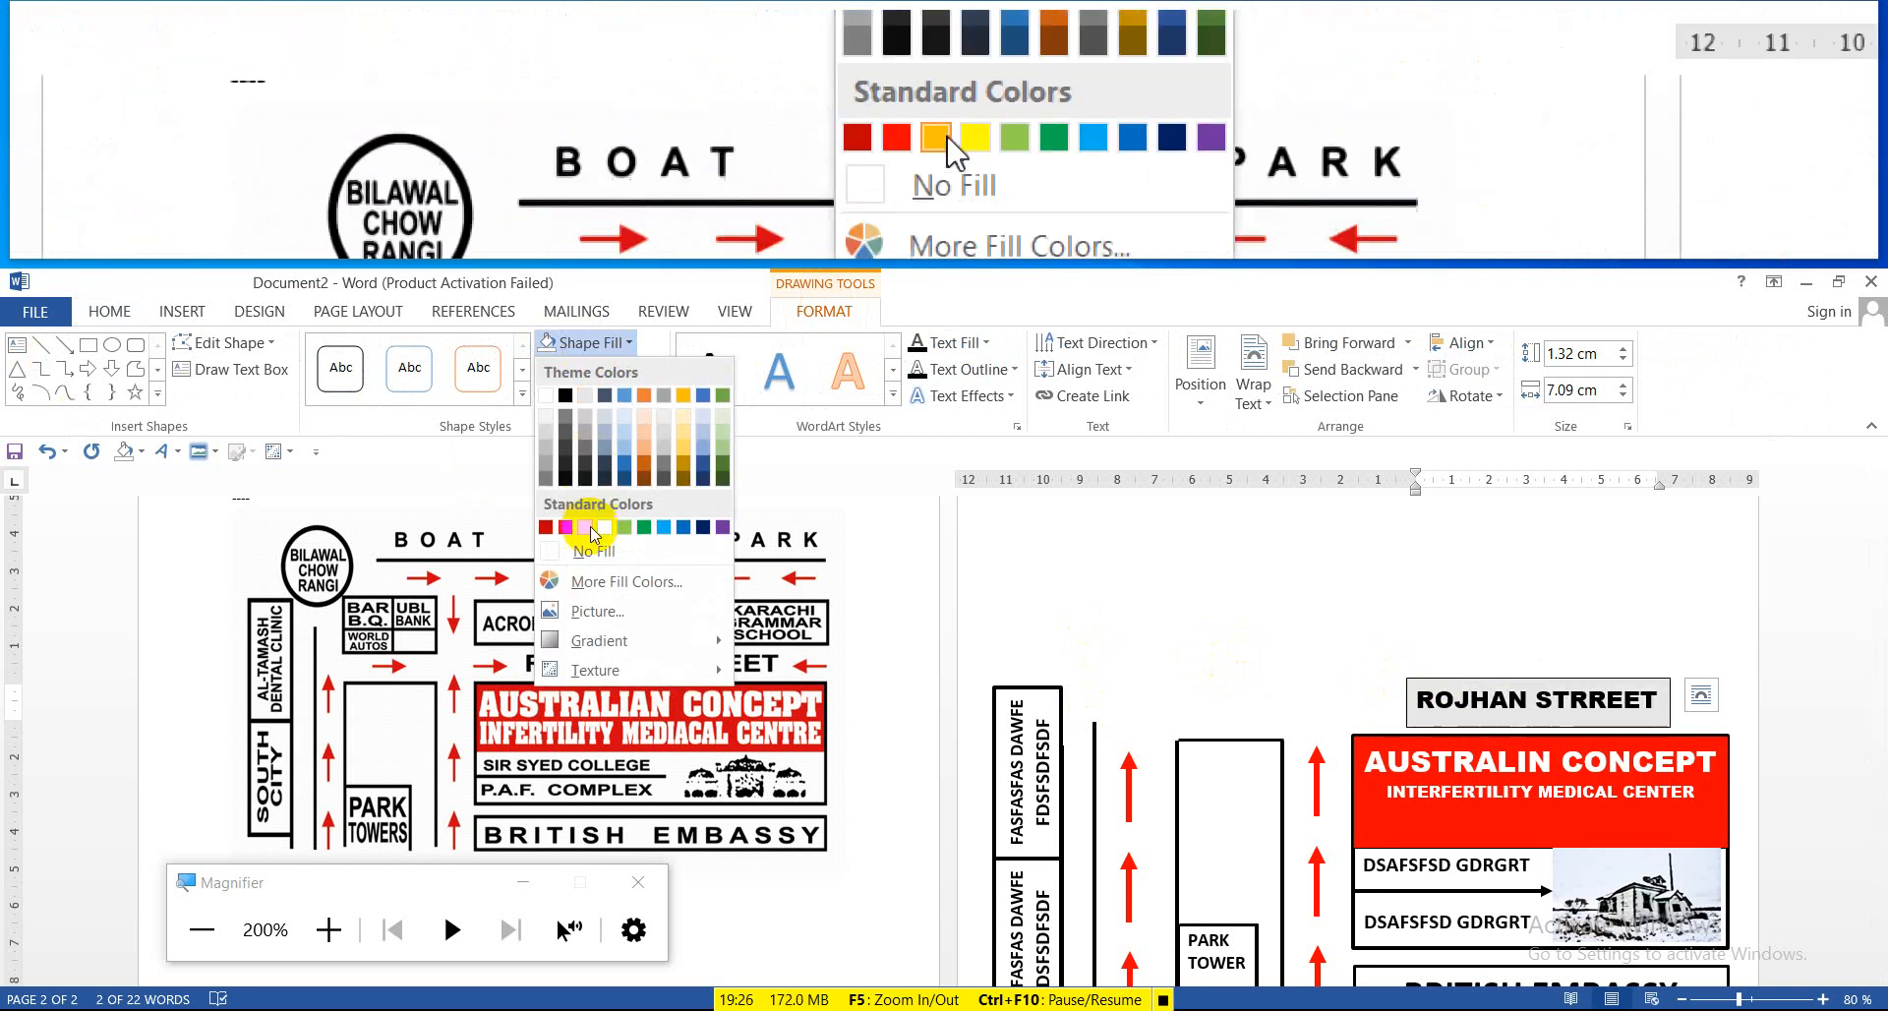
pyautogui.click(594, 555)
pyautogui.click(595, 369)
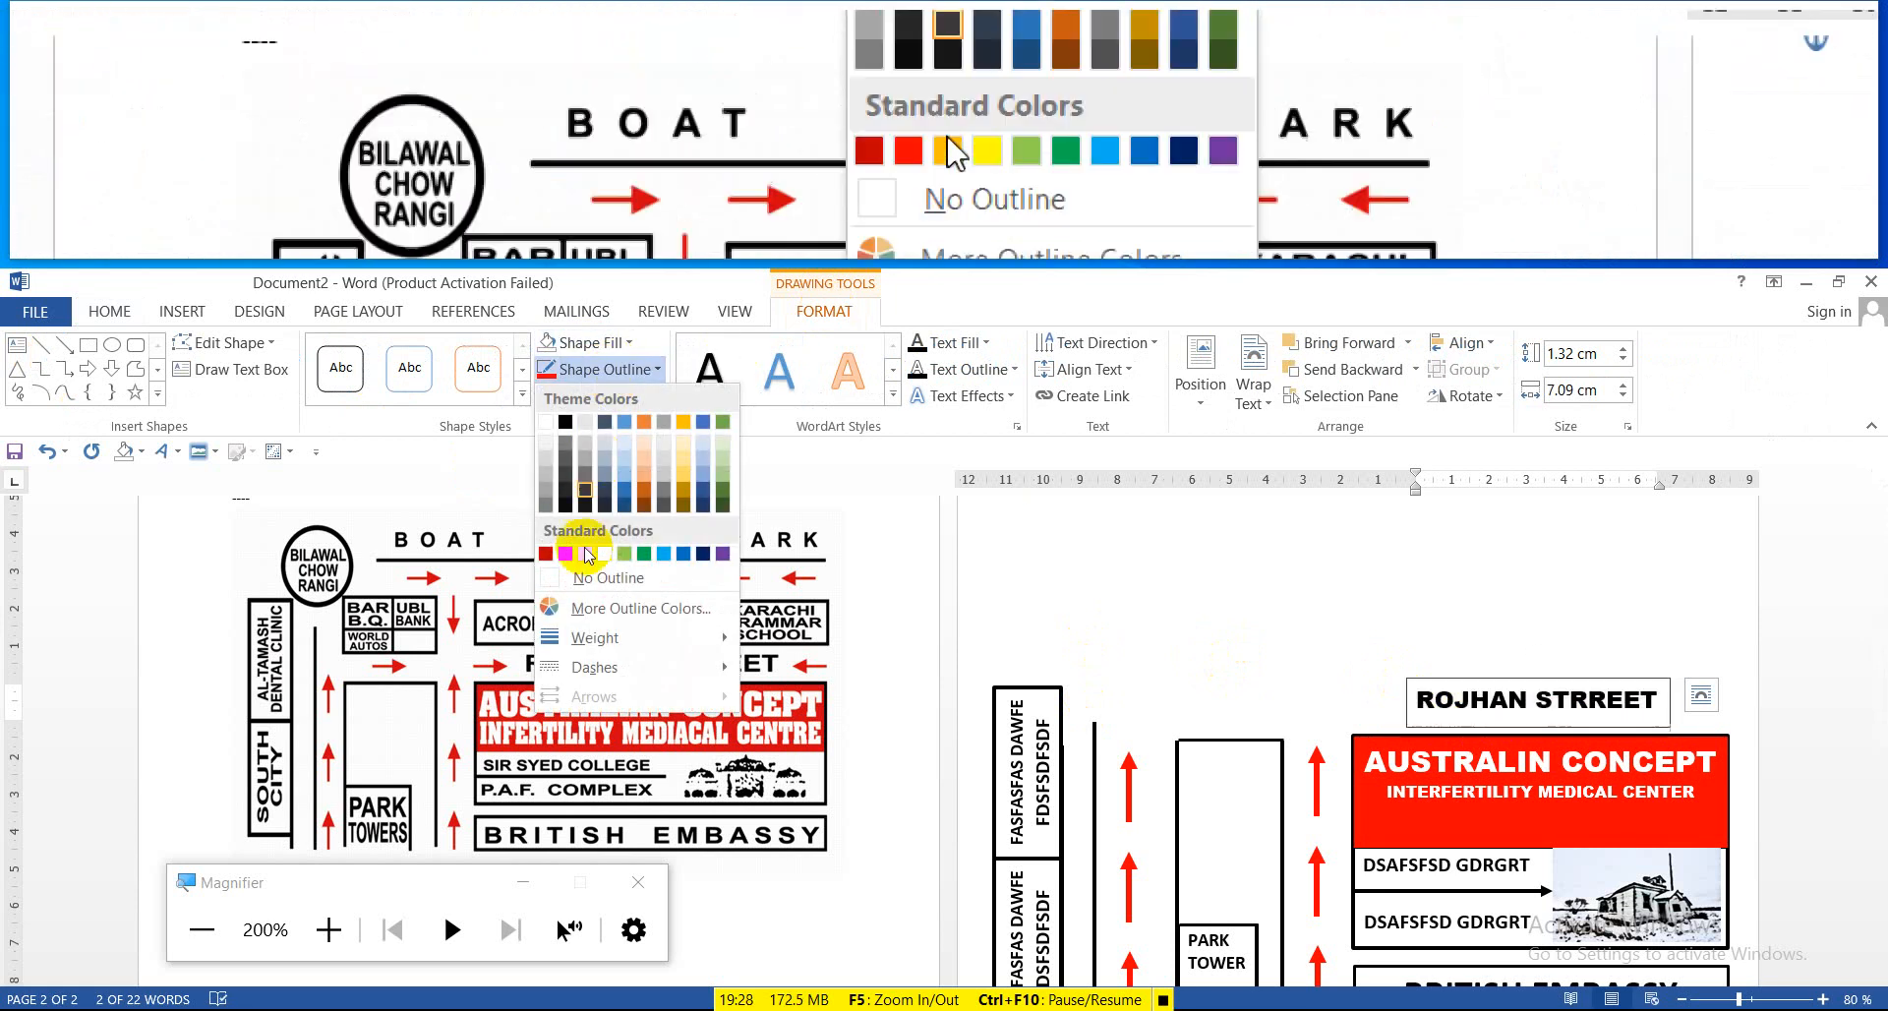
pyautogui.click(585, 580)
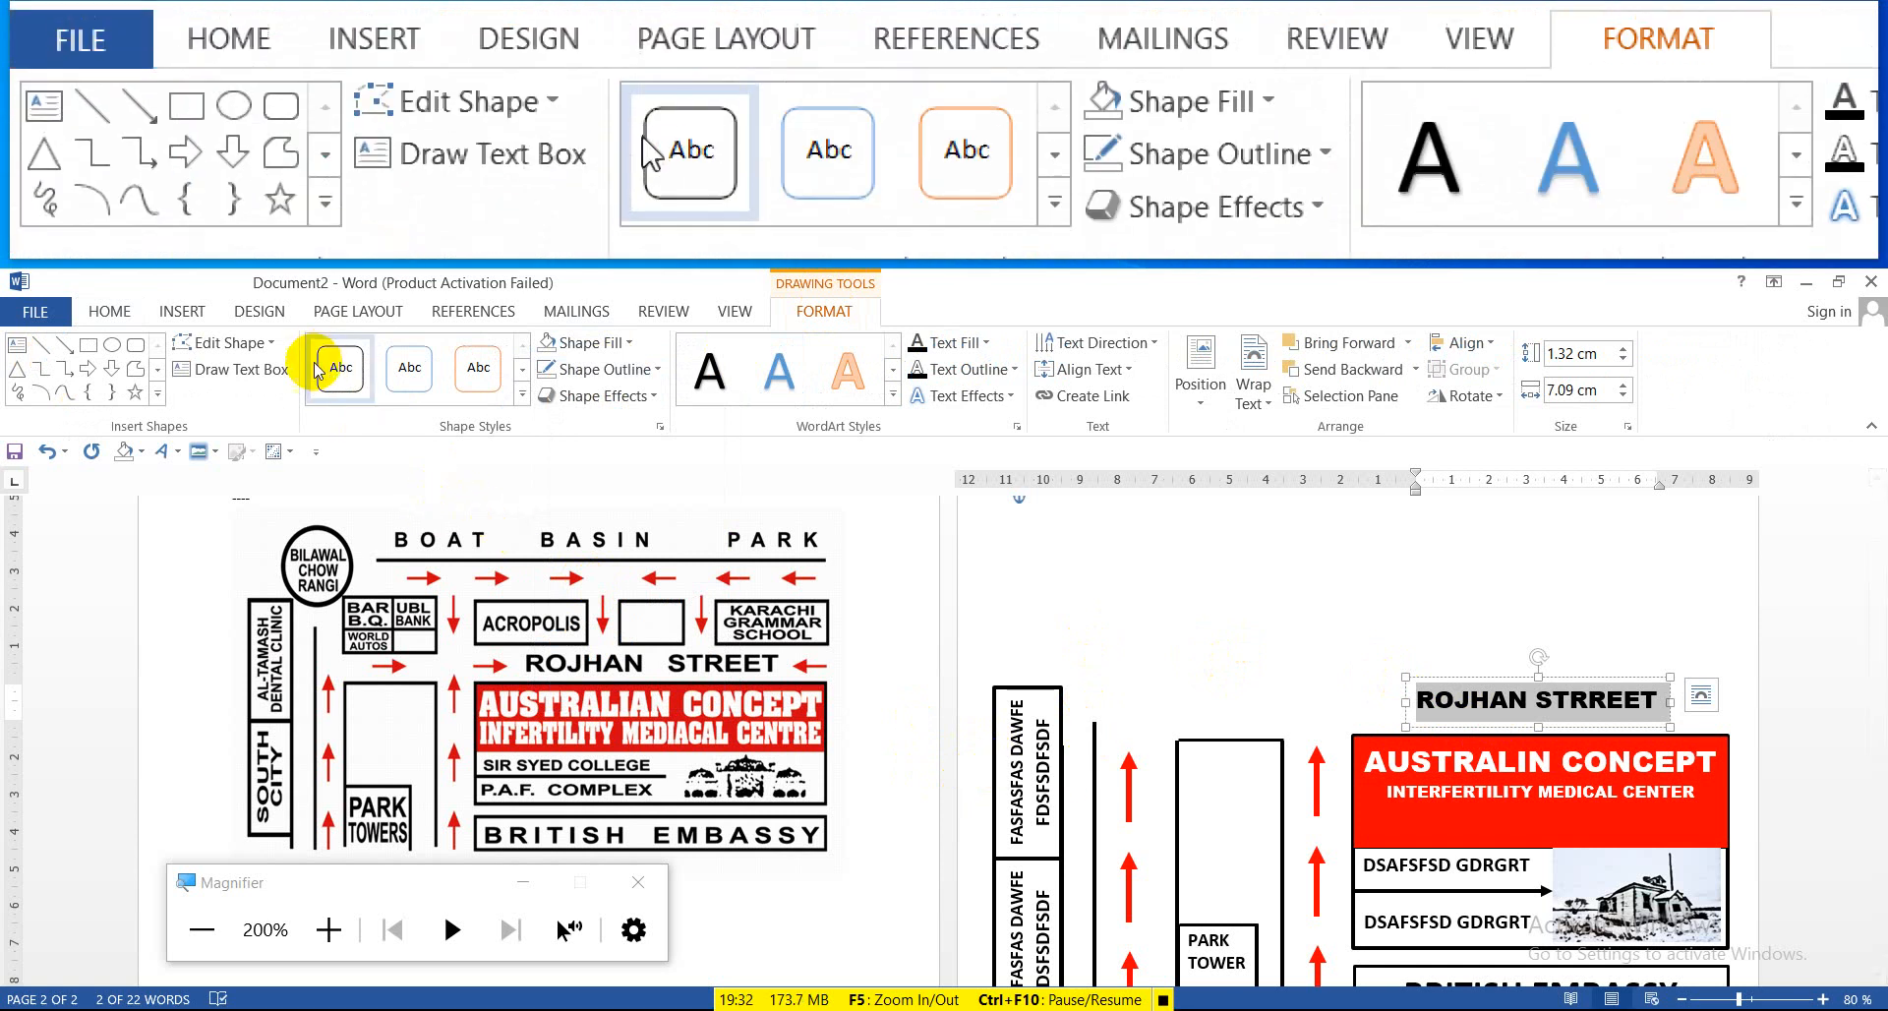
# Draw a horizontal right-pointing arrow about 1.43 cm long above the PARK TOWER frame, with a thick red outline
pyautogui.click(65, 346)
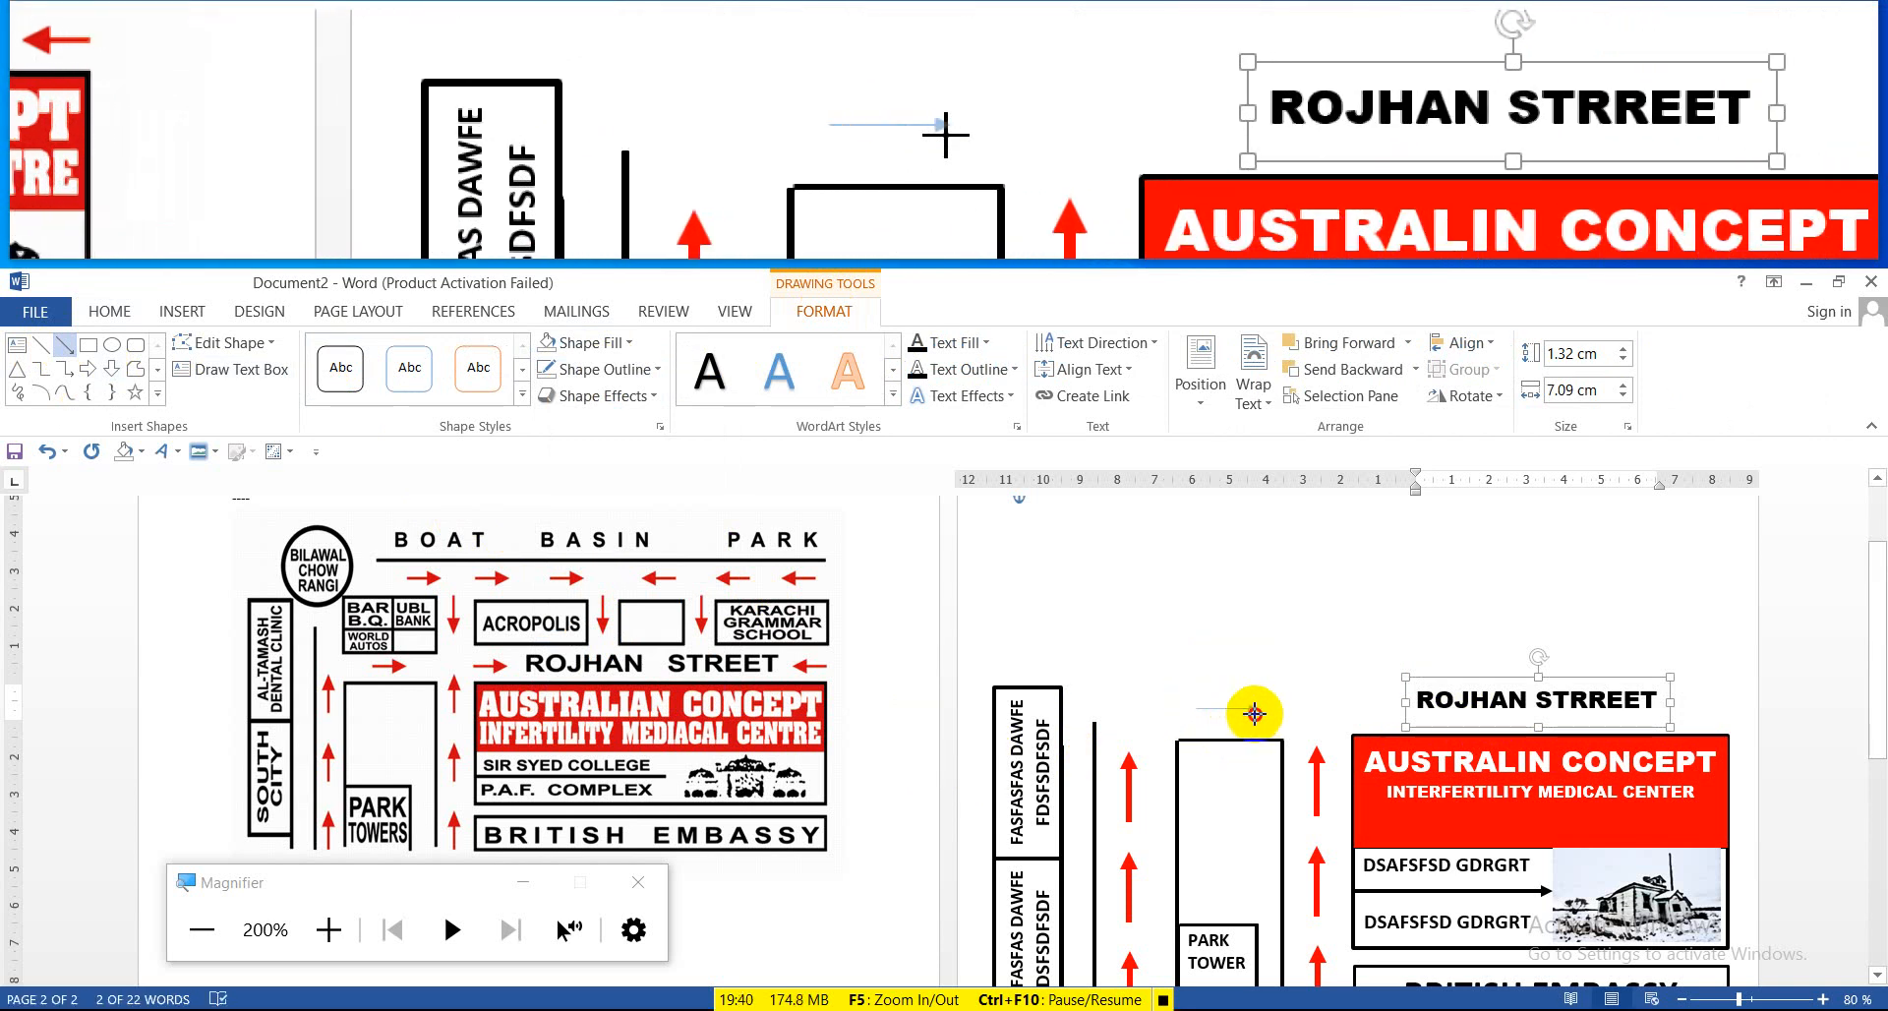
pyautogui.moveTo(1255, 713); pyautogui.dragTo(1249, 708)
pyautogui.click(585, 378)
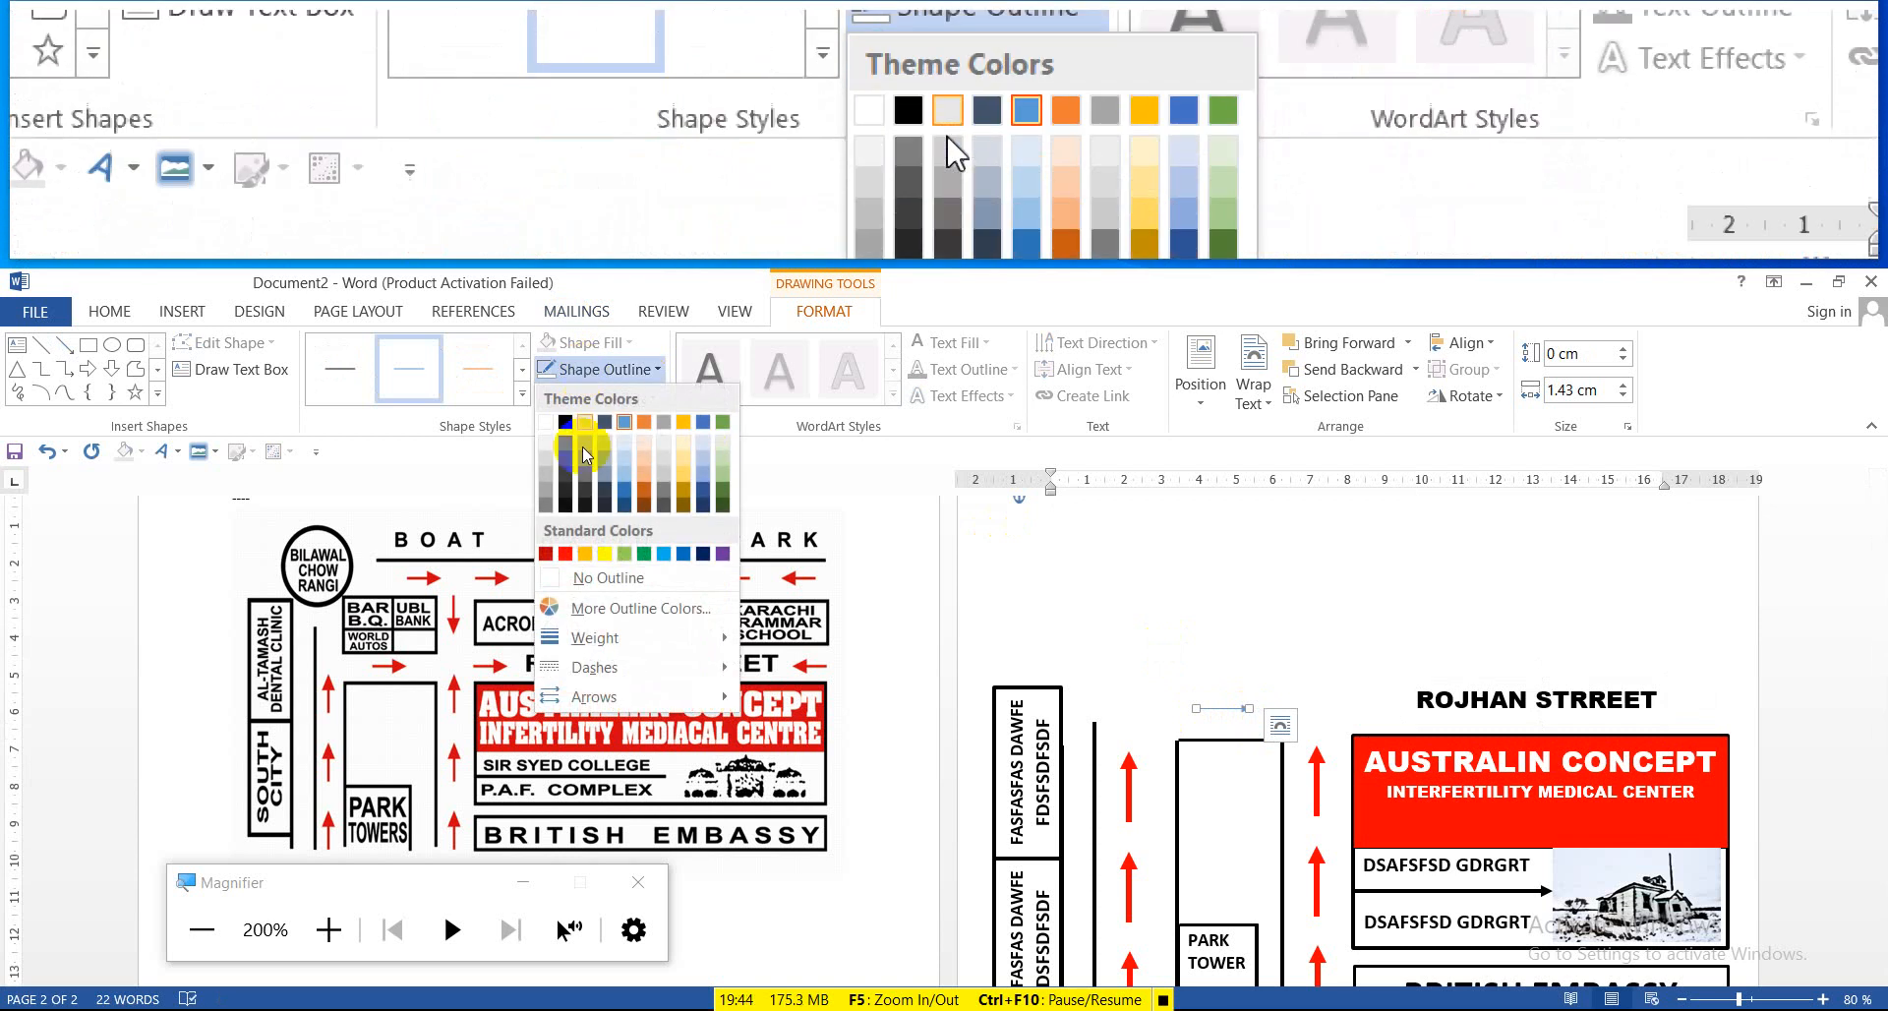
pyautogui.click(568, 546)
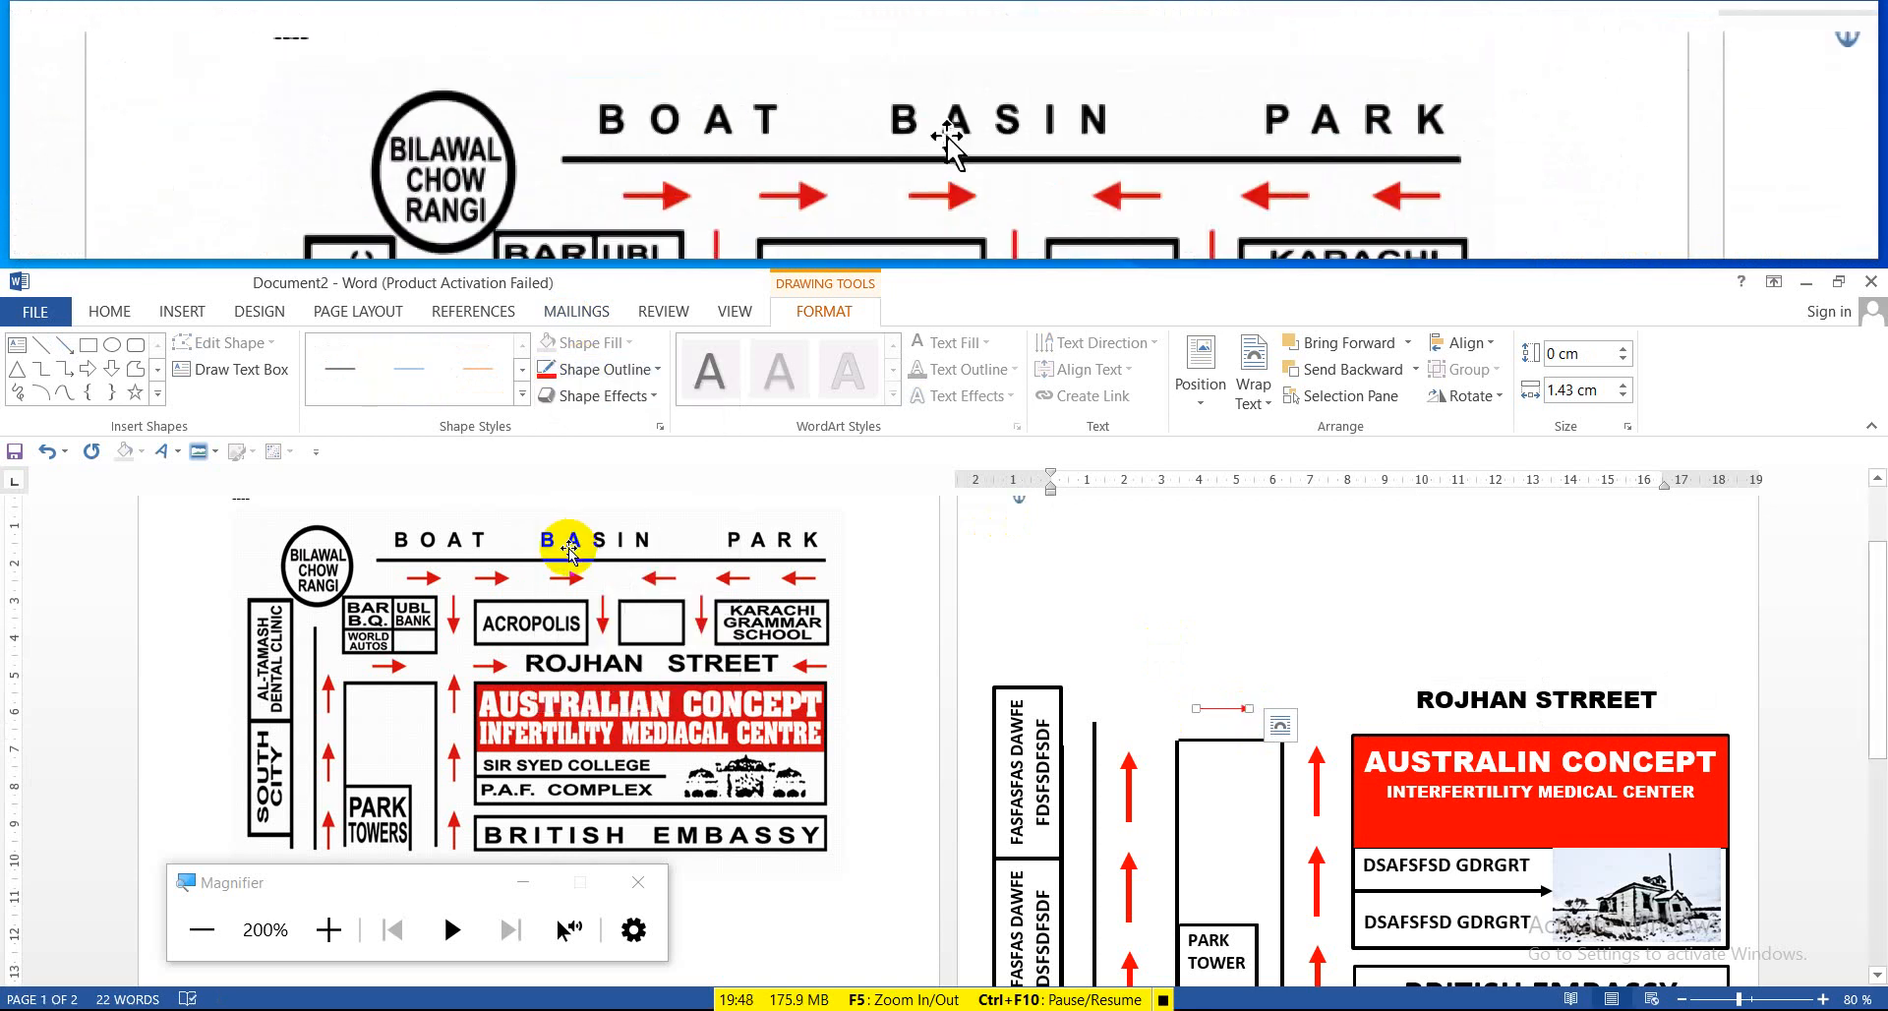
pyautogui.click(602, 370)
pyautogui.moveTo(717, 639)
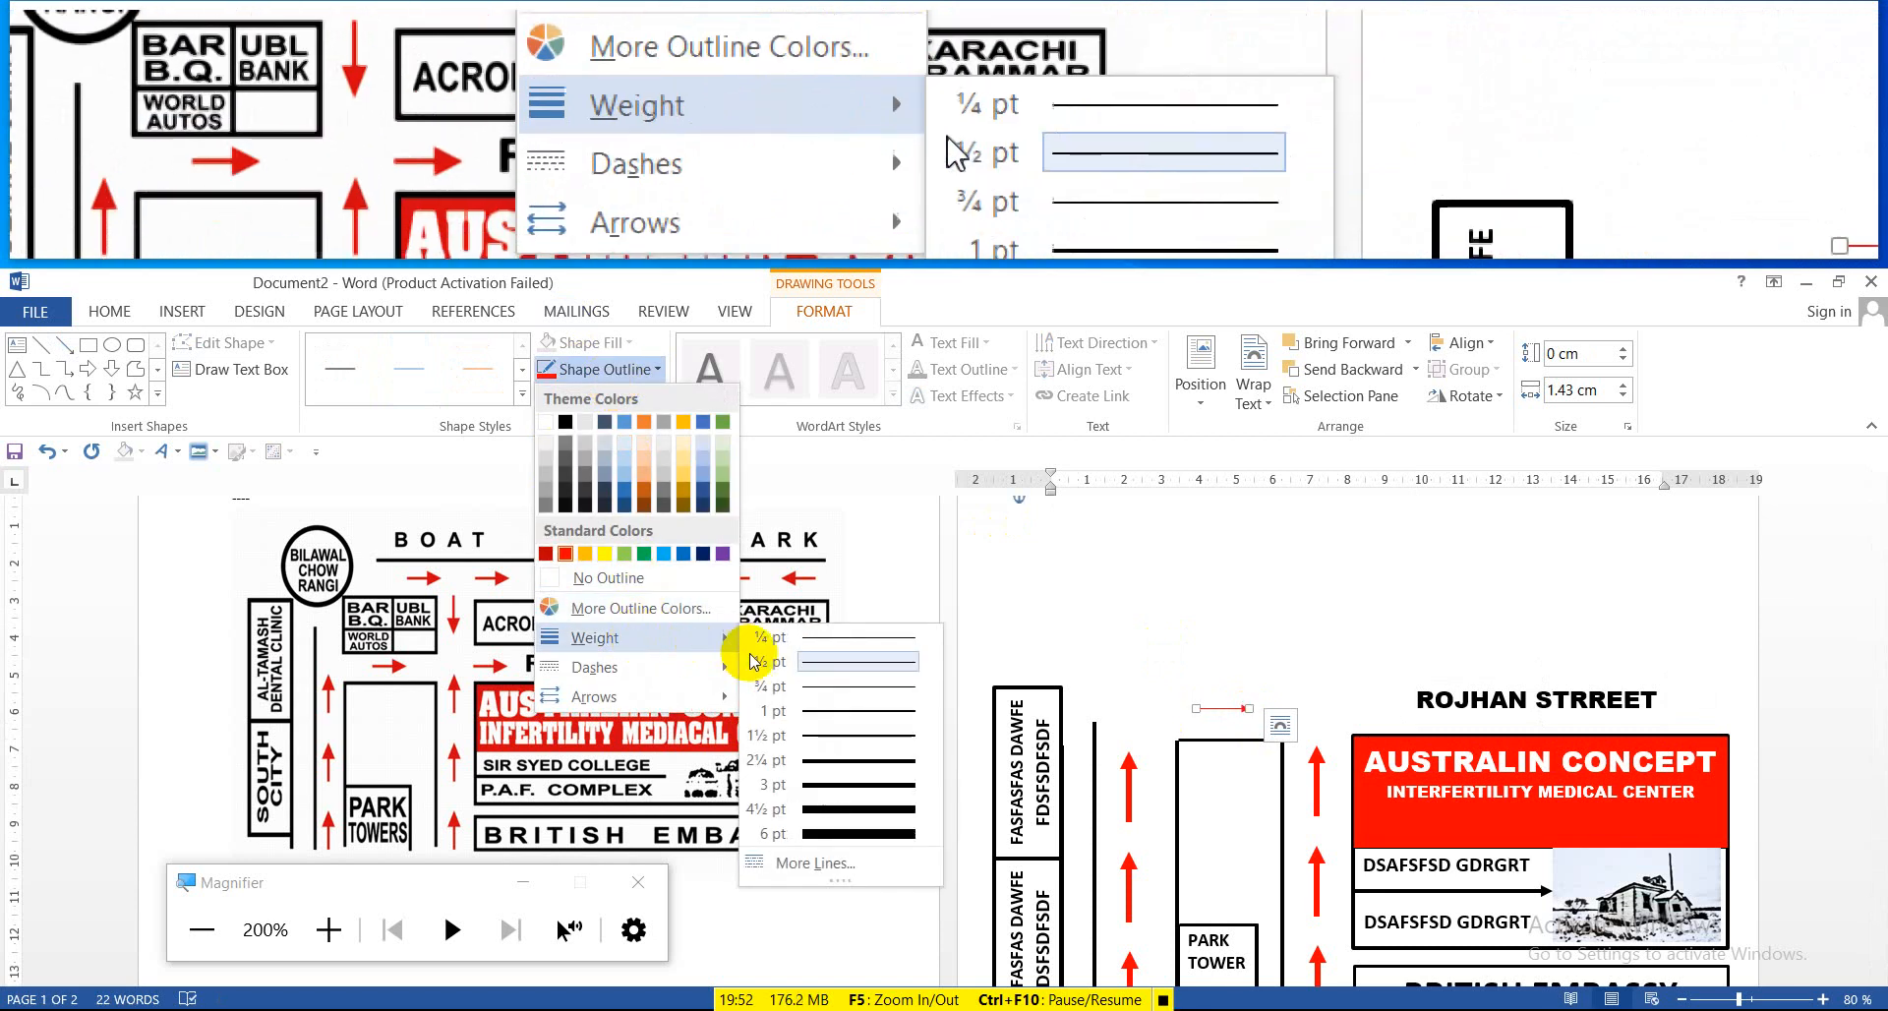
pyautogui.click(839, 822)
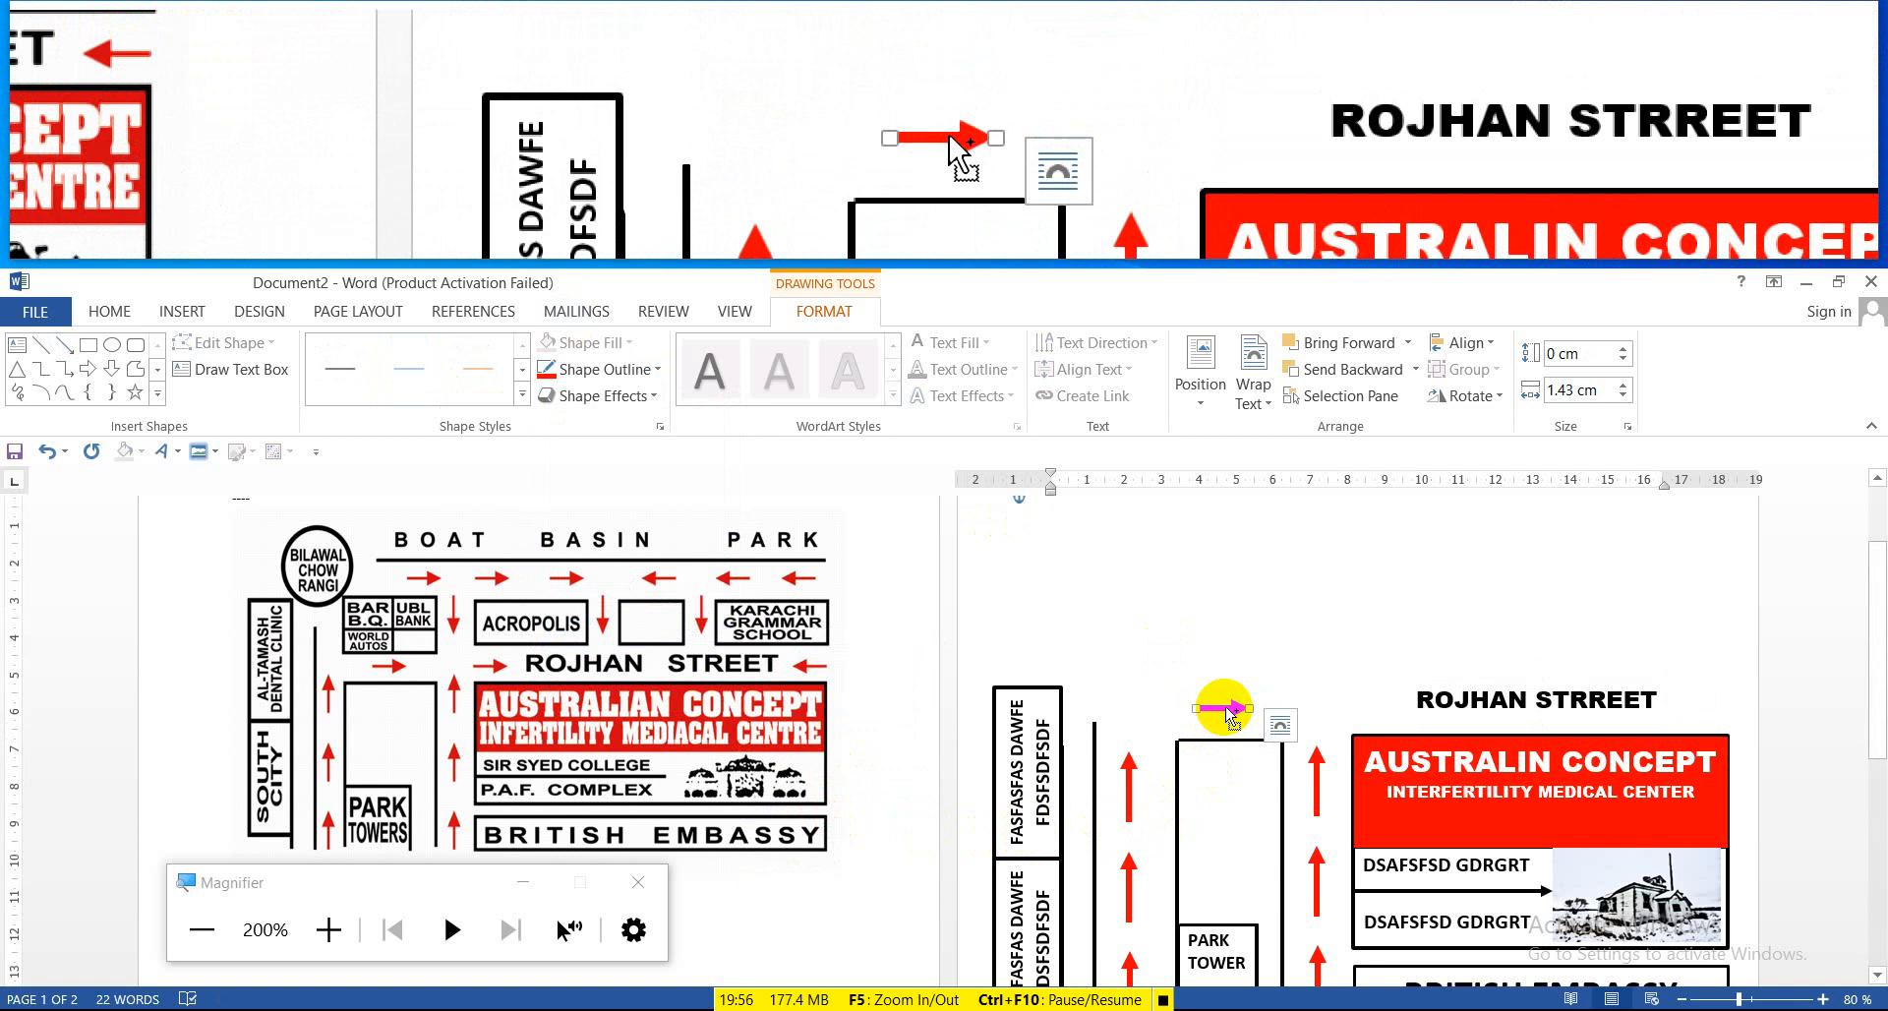
# Place copies of the red arrow on both sides of ROJHAN STRREET and flip the right one horizontally to point inward
pyautogui.moveTo(1229, 715); pyautogui.dragTo(1374, 700)
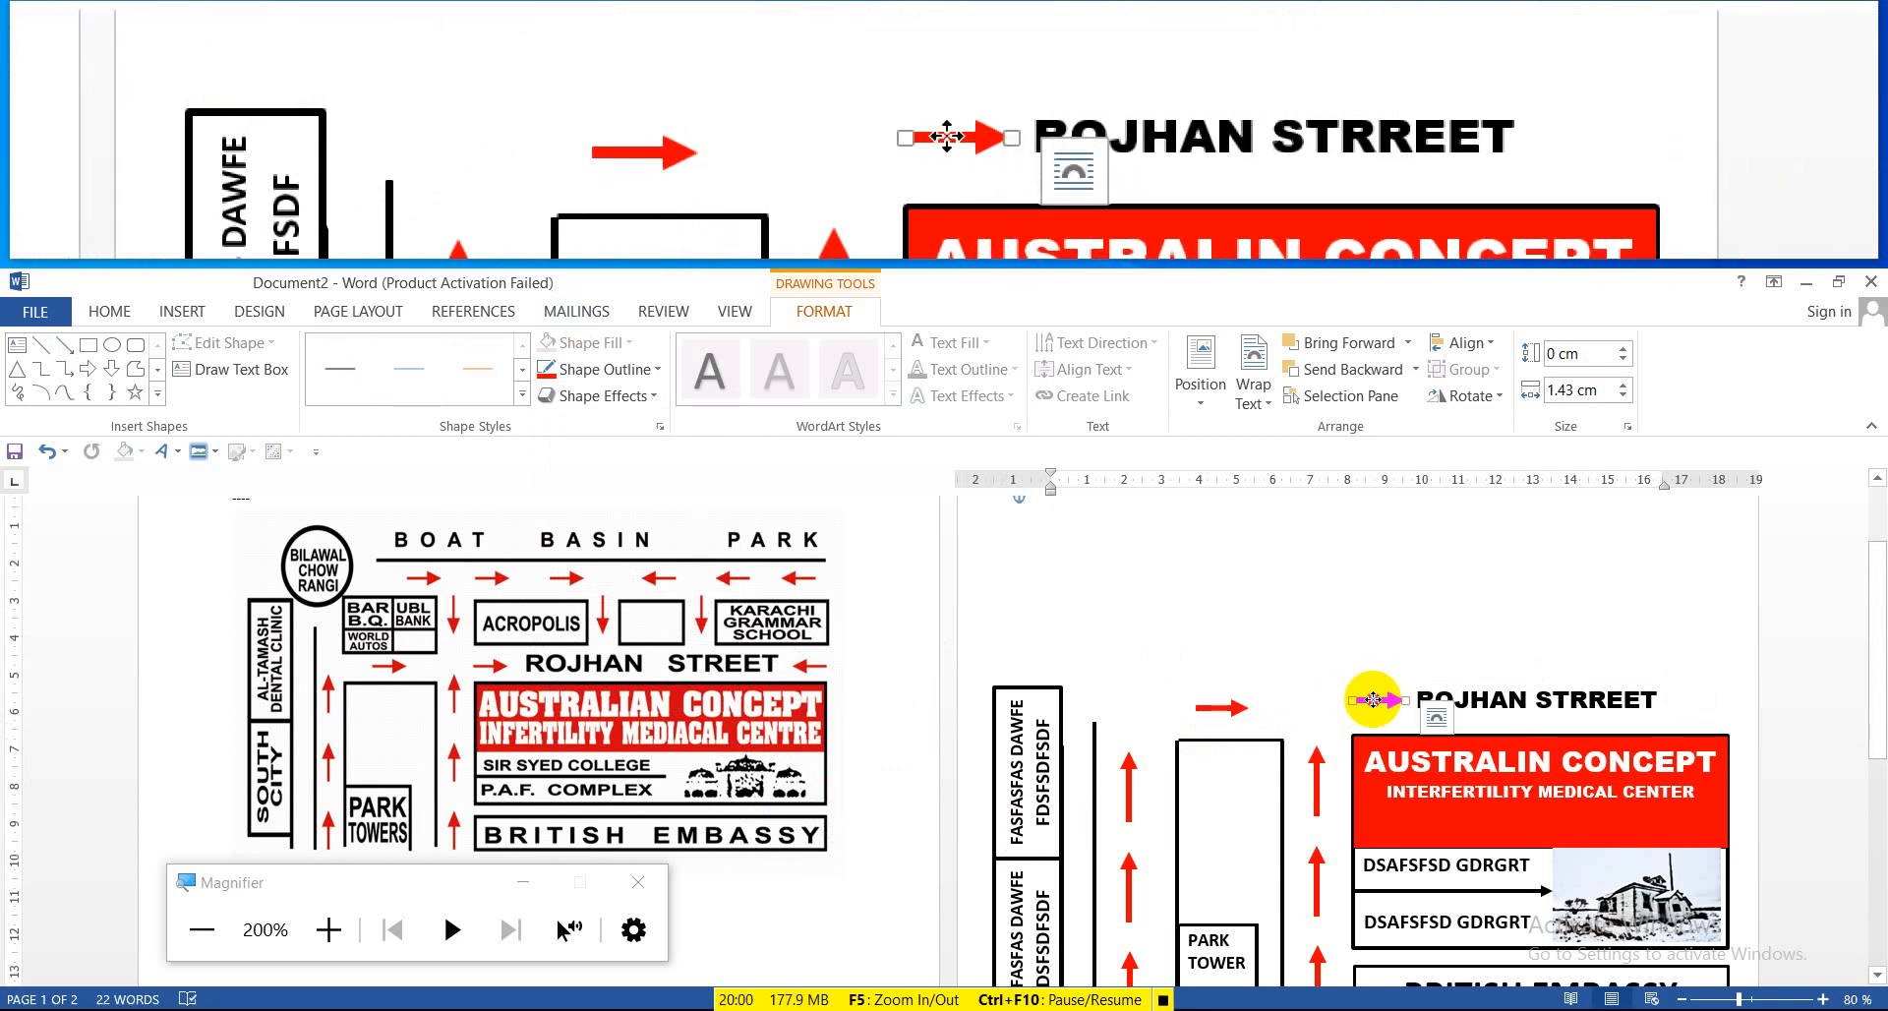
pyautogui.moveTo(1374, 700); pyautogui.dragTo(1691, 698)
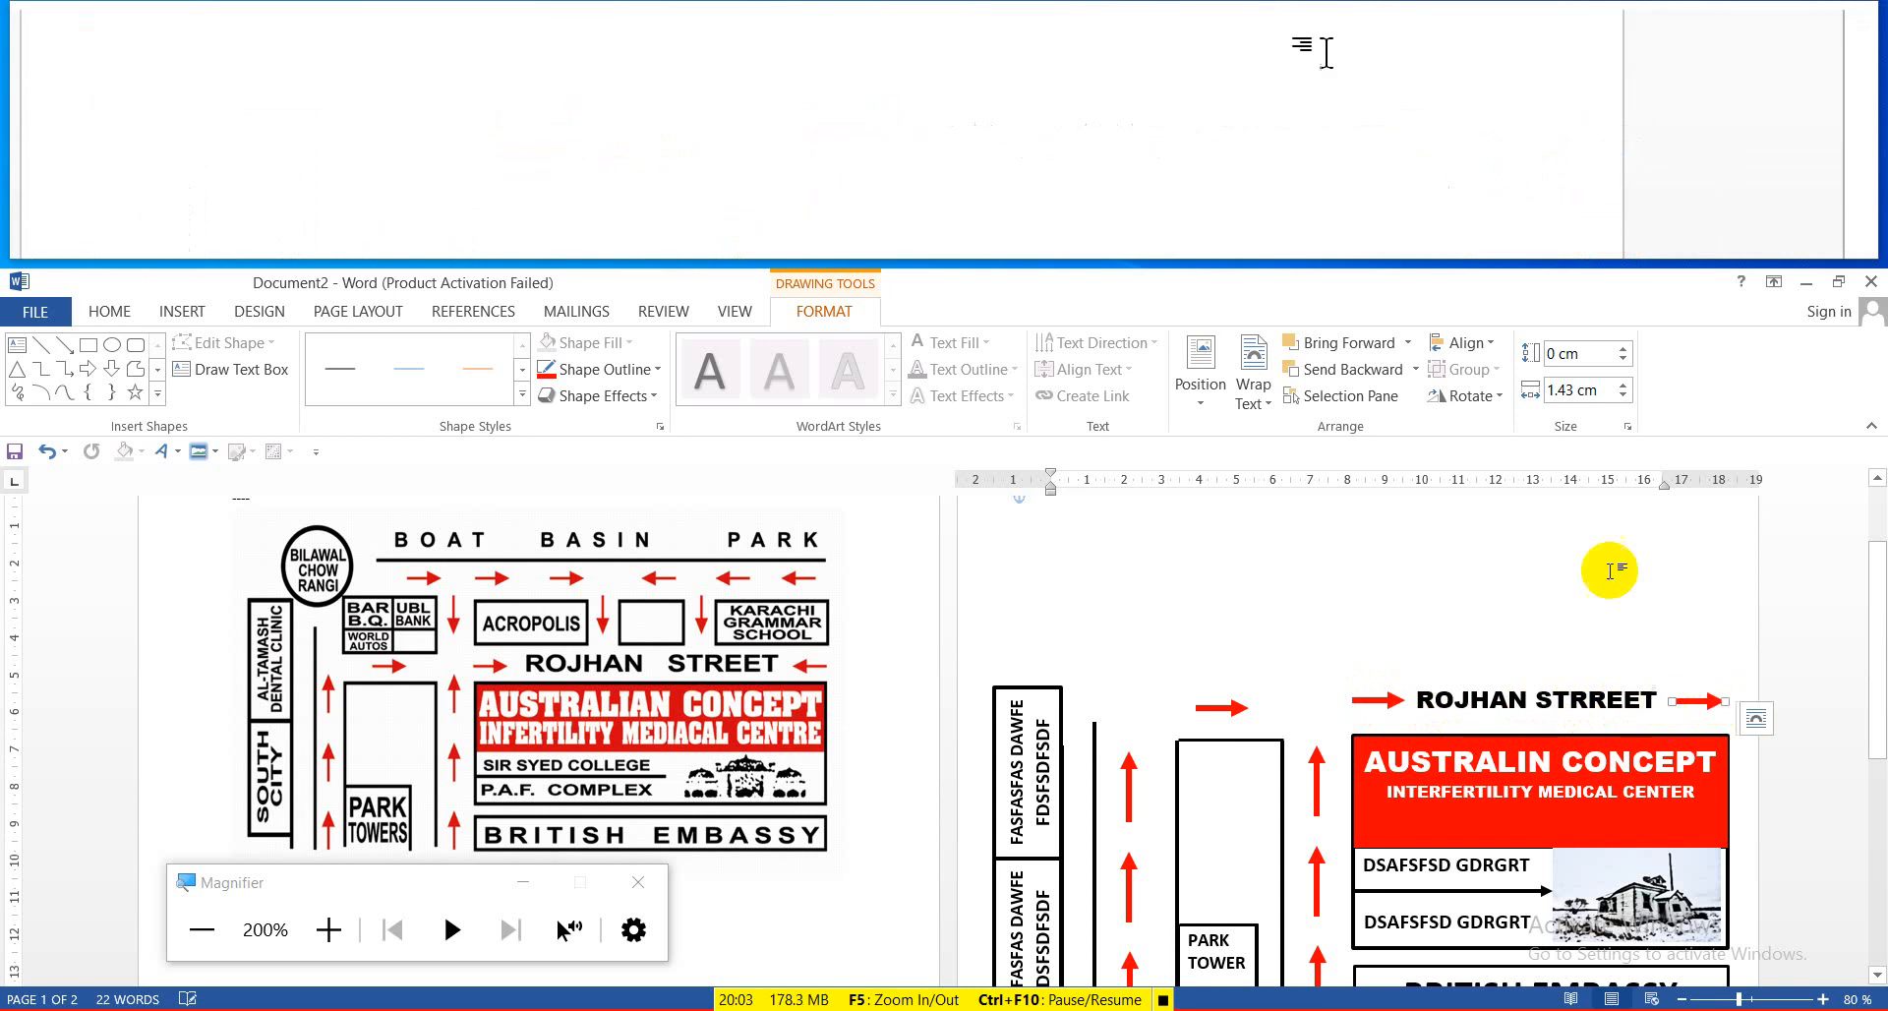
pyautogui.click(1475, 396)
pyautogui.click(1510, 508)
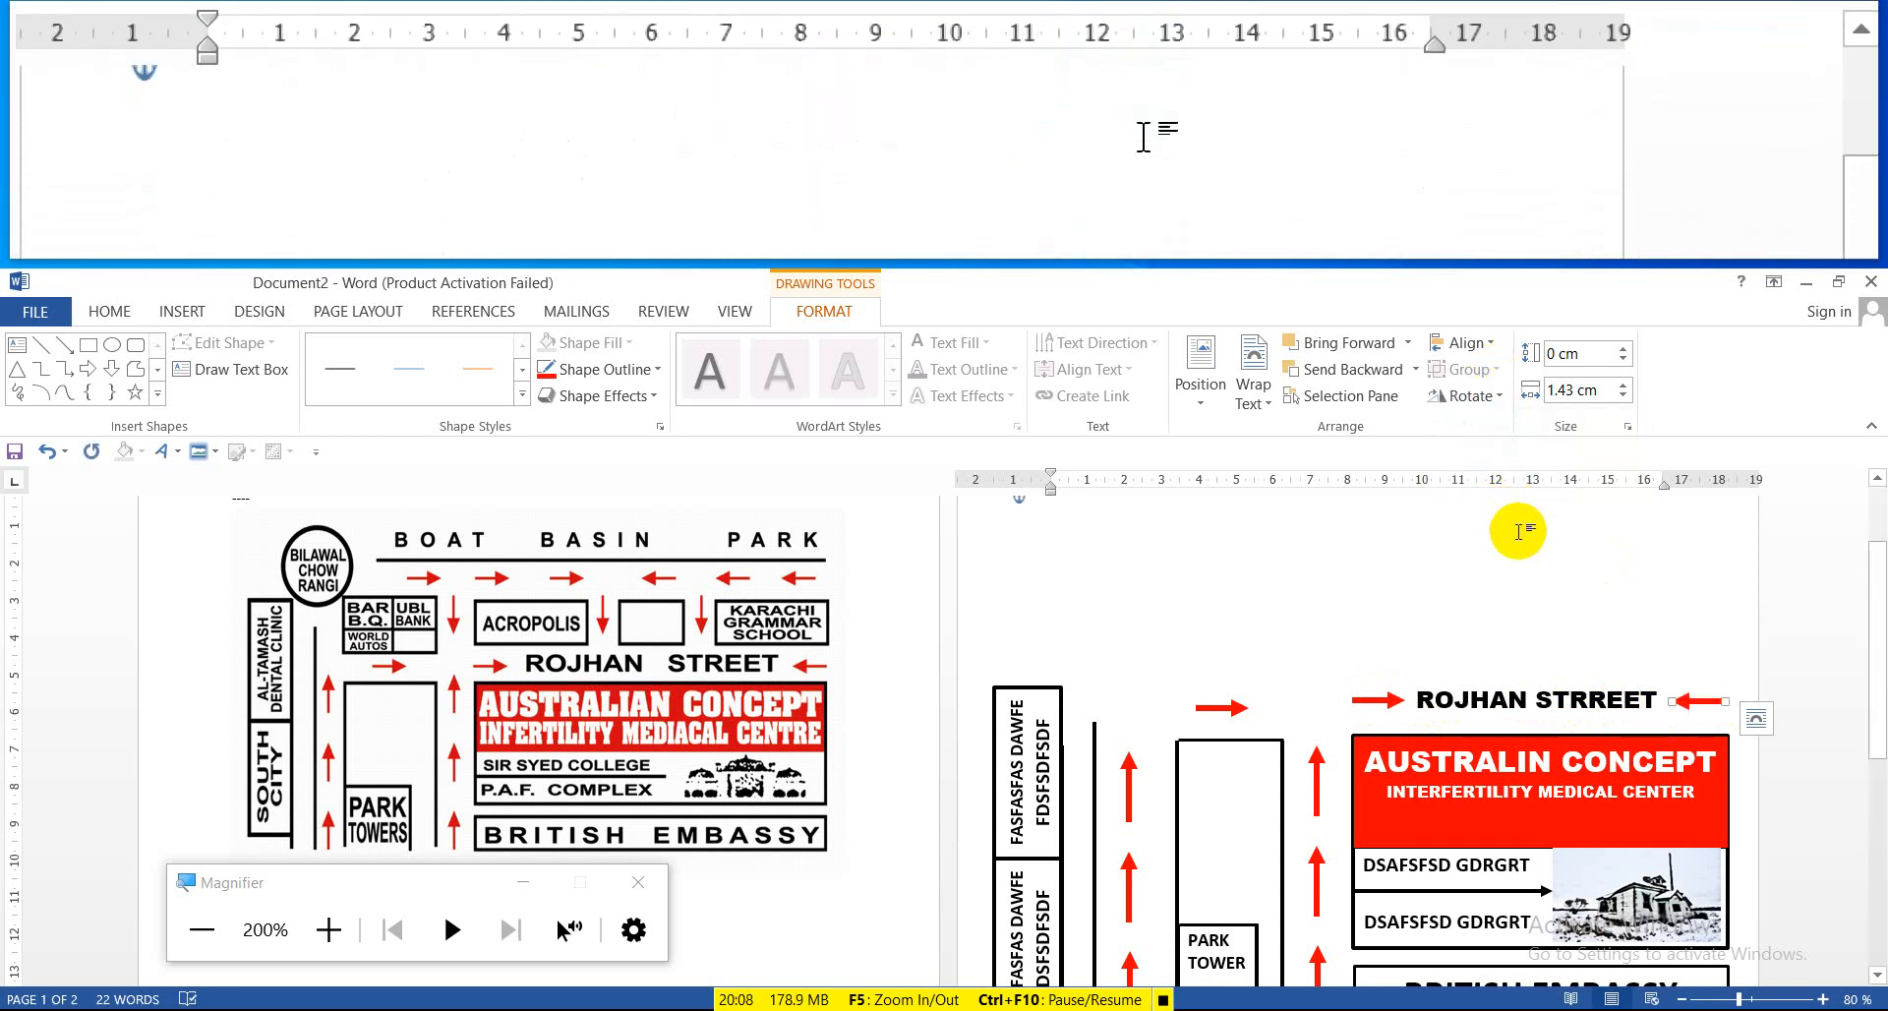
# Extend the ROJHAN STRREET text box upward and downward to a height of about 2.17 cm
pyautogui.click(1650, 694)
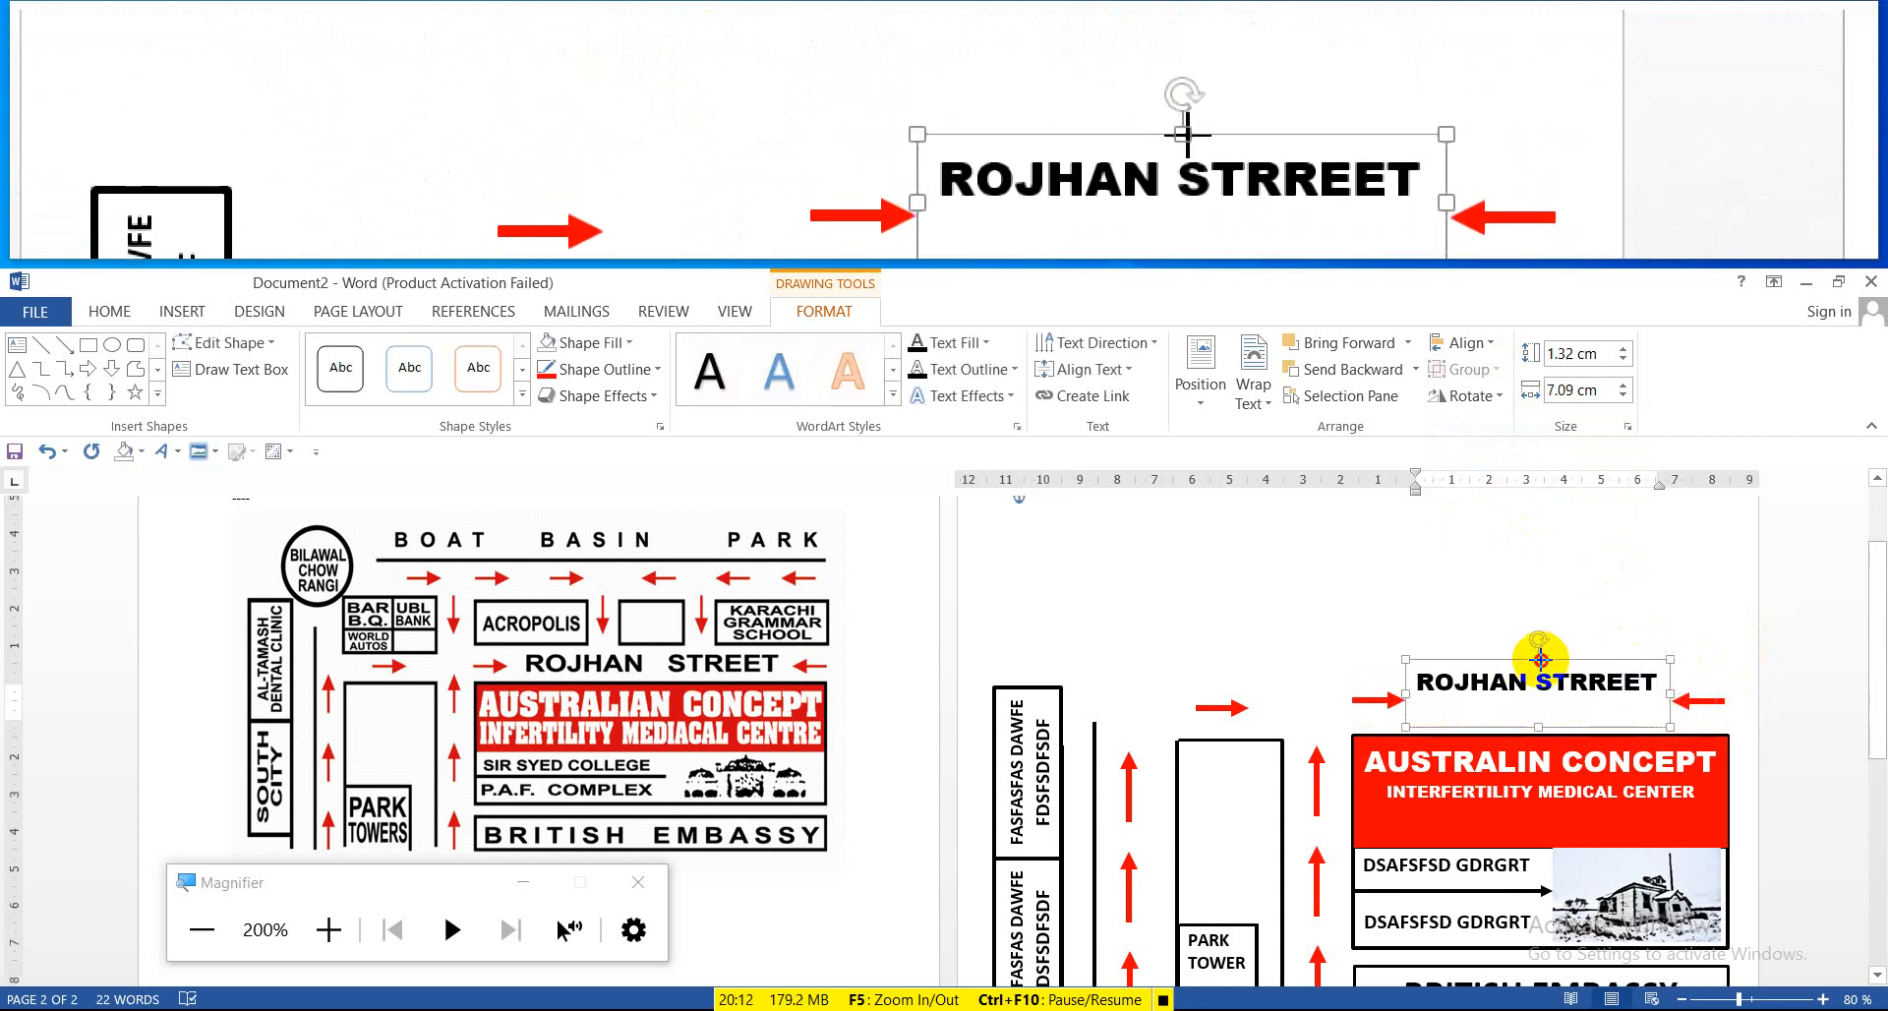
pyautogui.moveTo(1537, 728); pyautogui.dragTo(1536, 742)
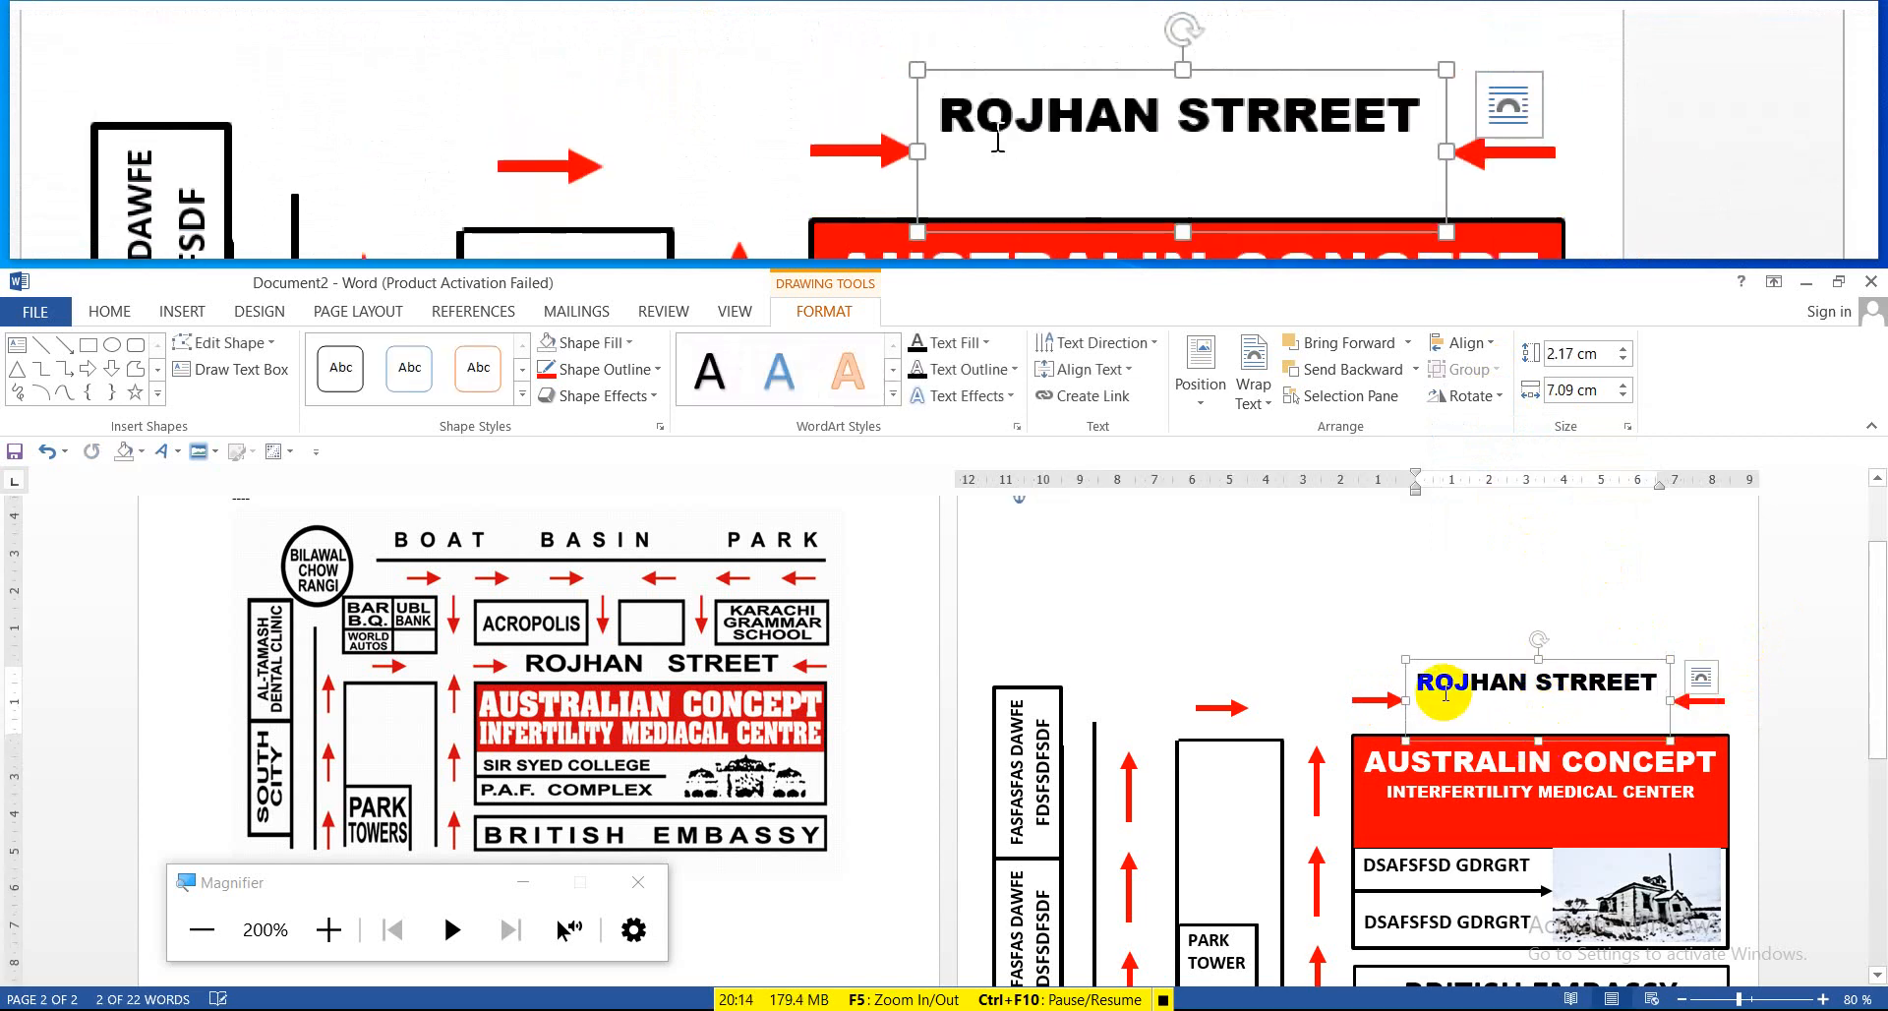
# Set the ROJHAN STRREET text to 20 pt, then widen its box to fit one line and nudge it down between the arrows
pyautogui.moveTo(1421, 681); pyautogui.dragTo(1649, 693)
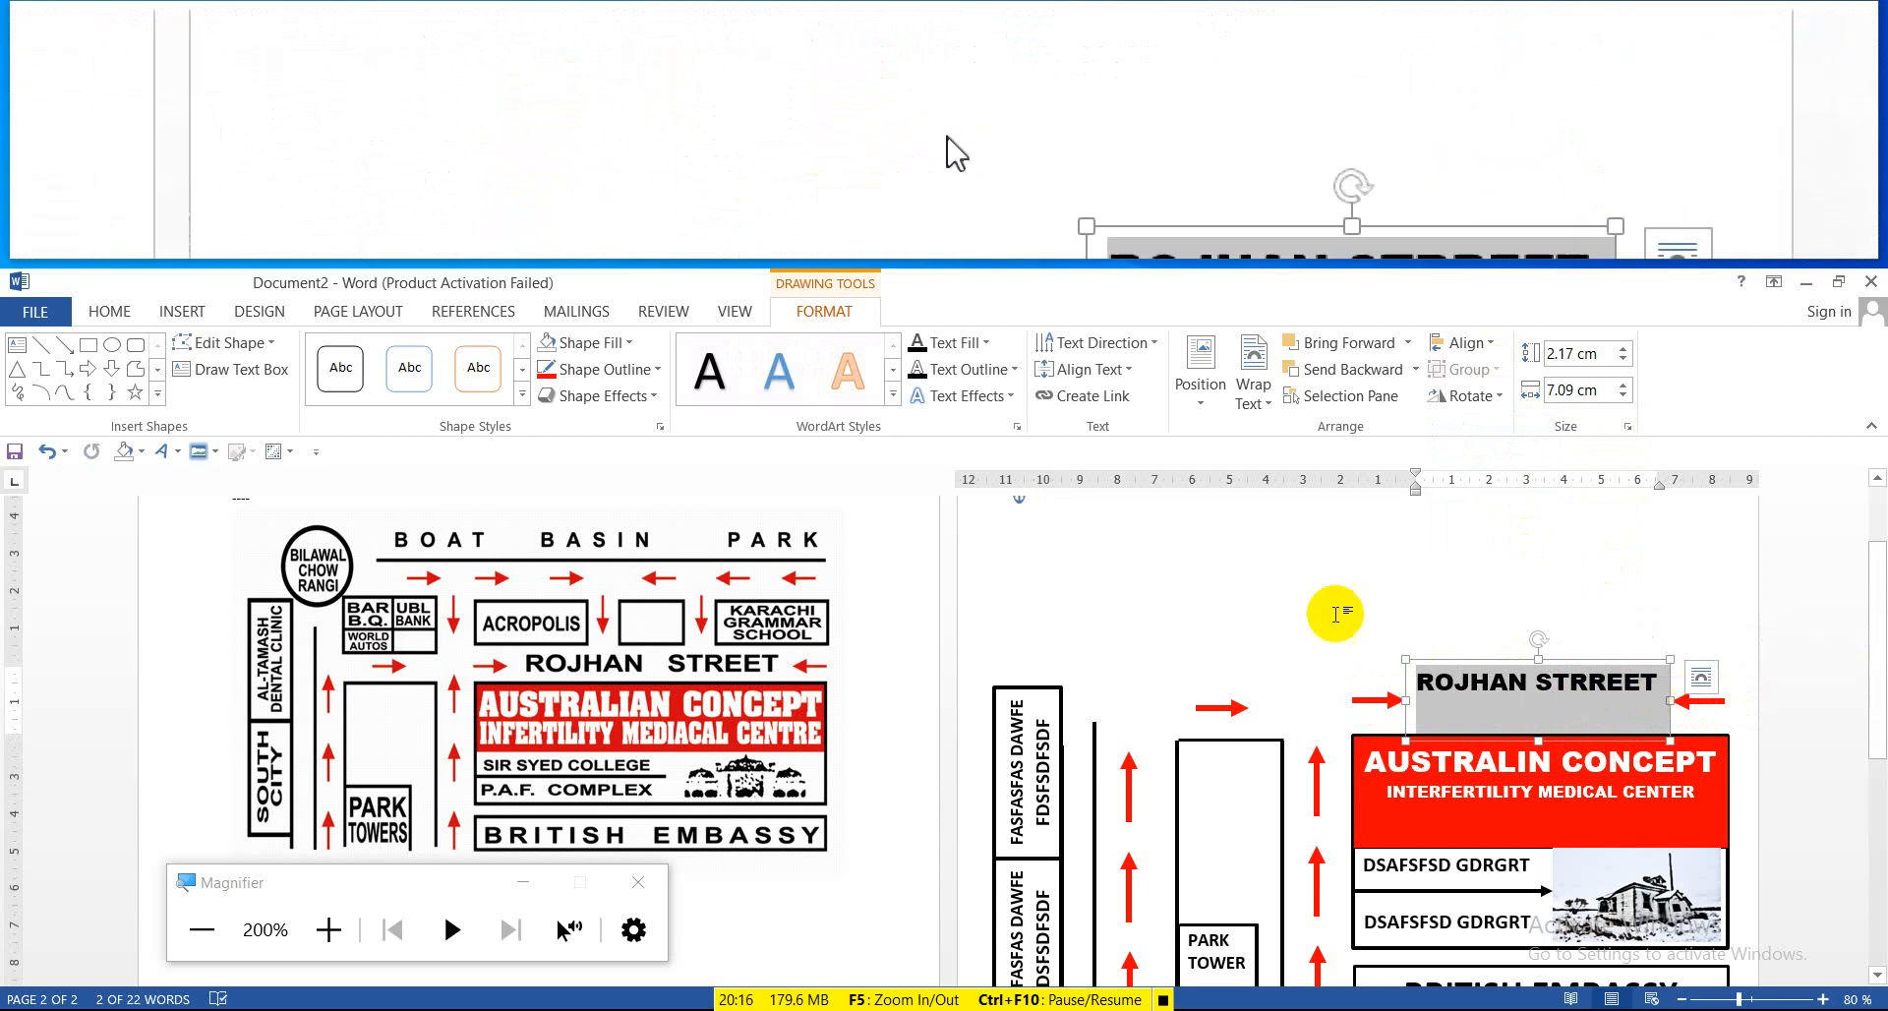
pyautogui.click(110, 312)
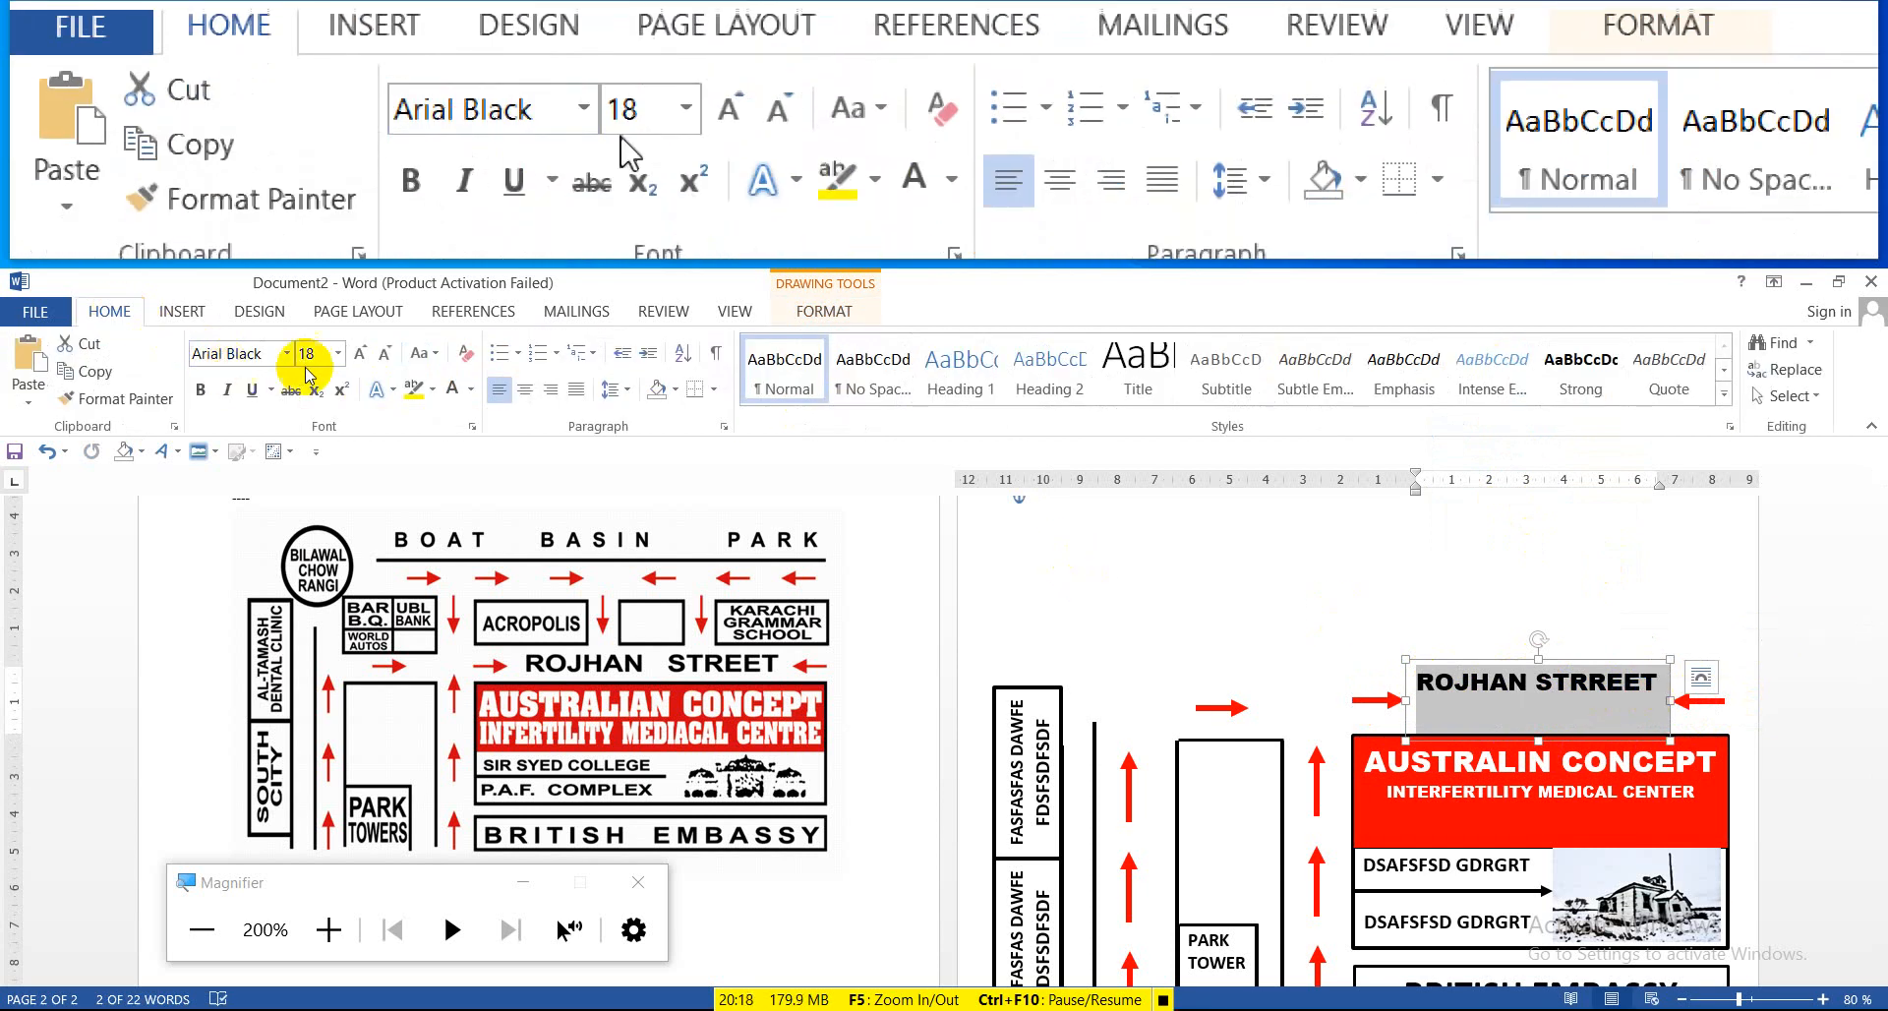
pyautogui.click(362, 356)
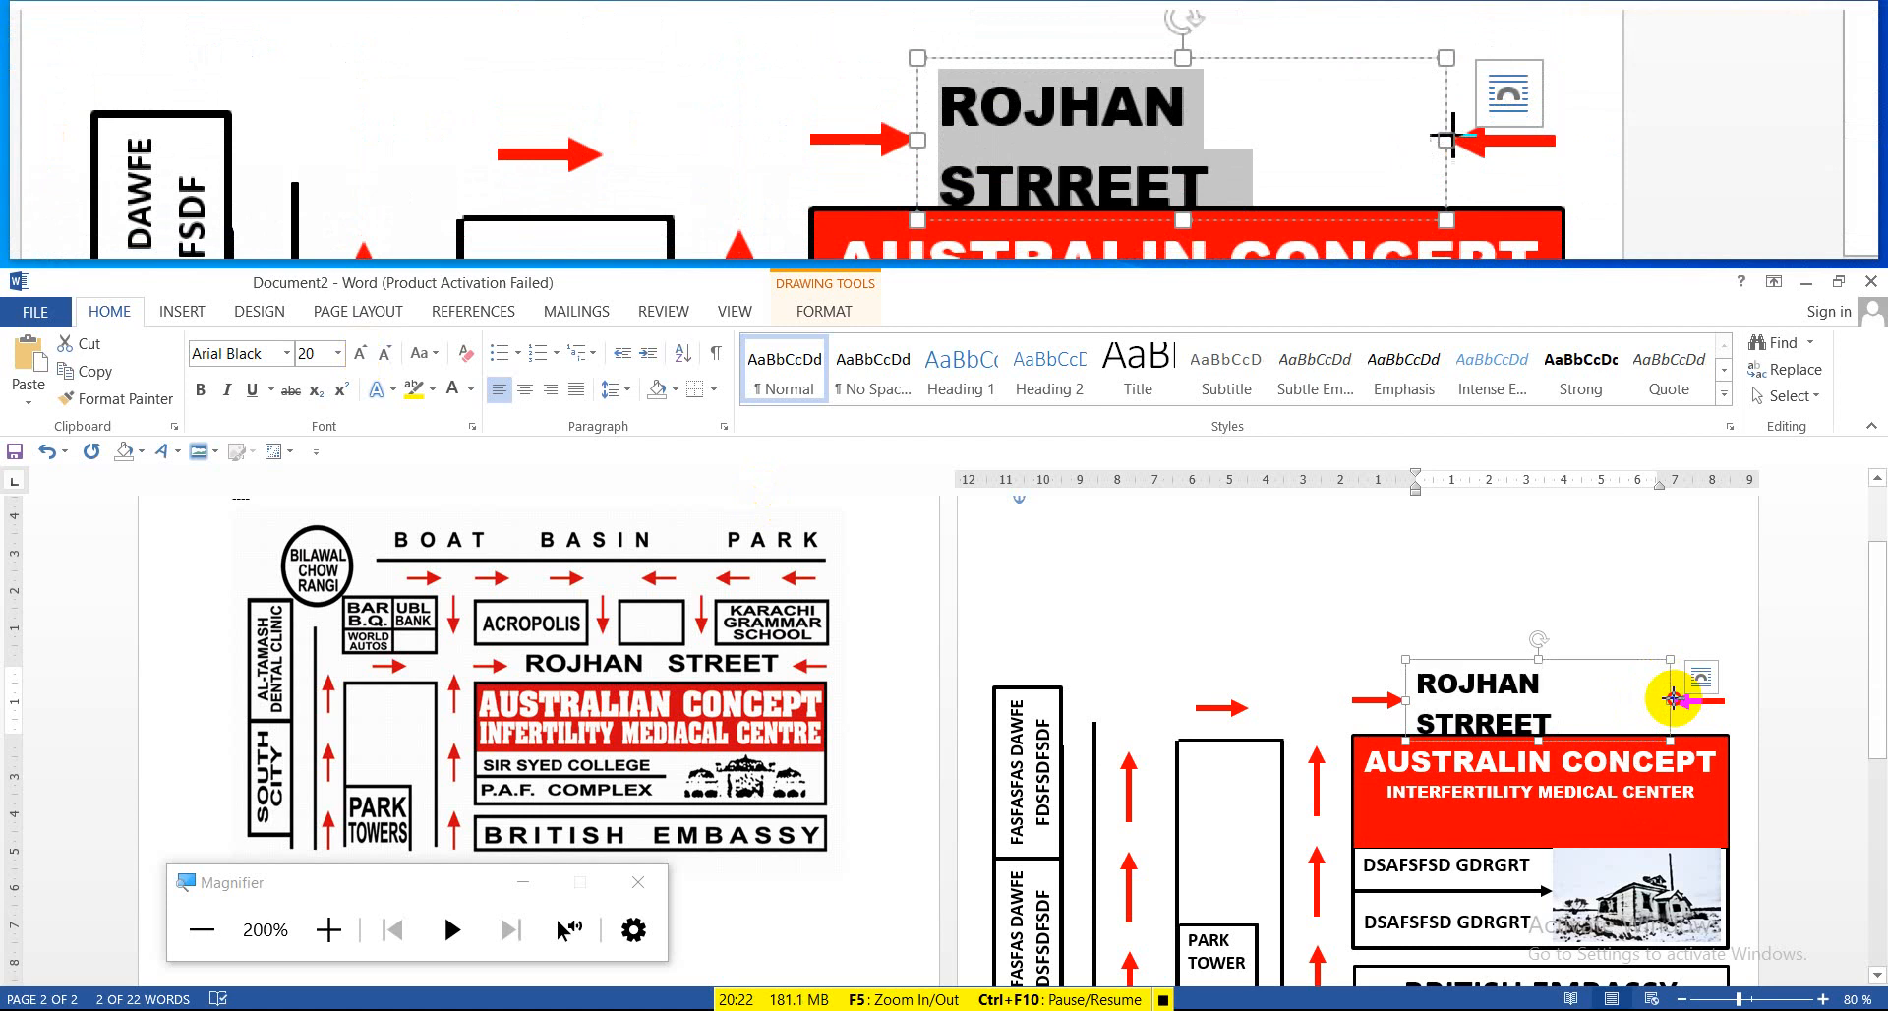
pyautogui.moveTo(1688, 700); pyautogui.dragTo(1705, 680)
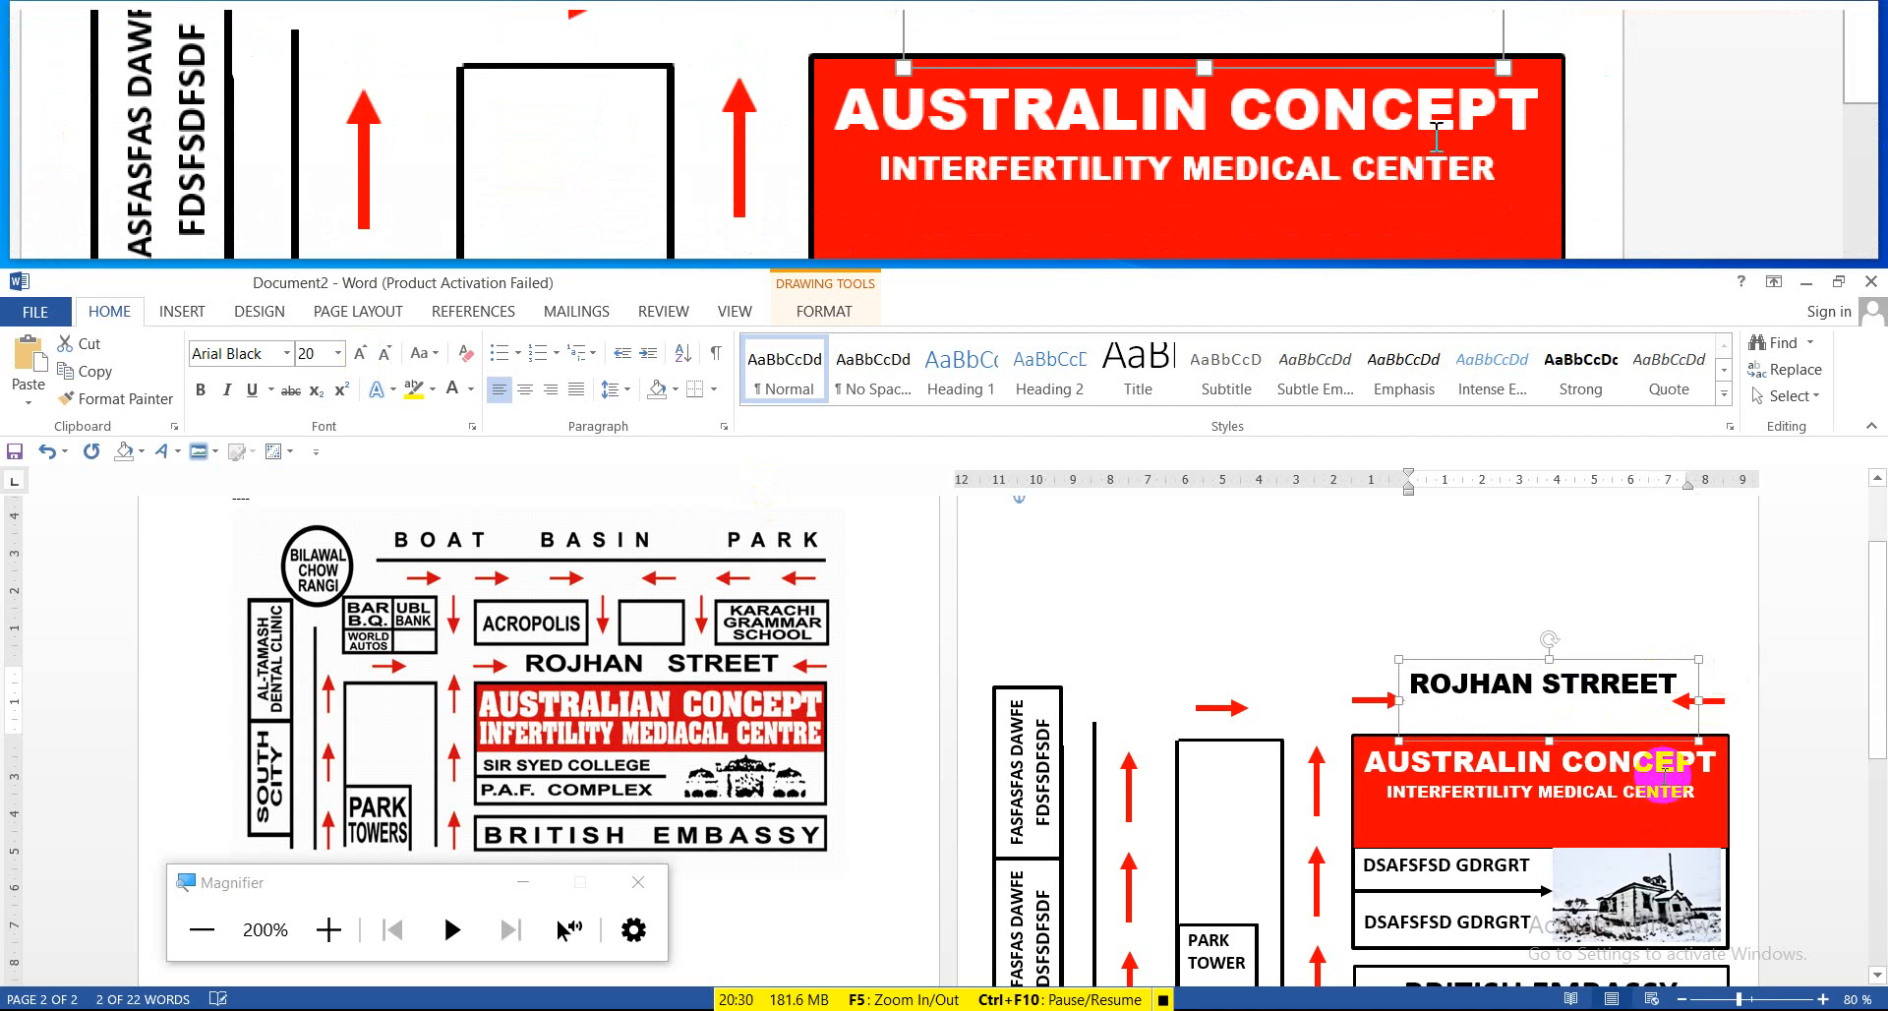
pyautogui.press('Down')
pyautogui.press('Down')
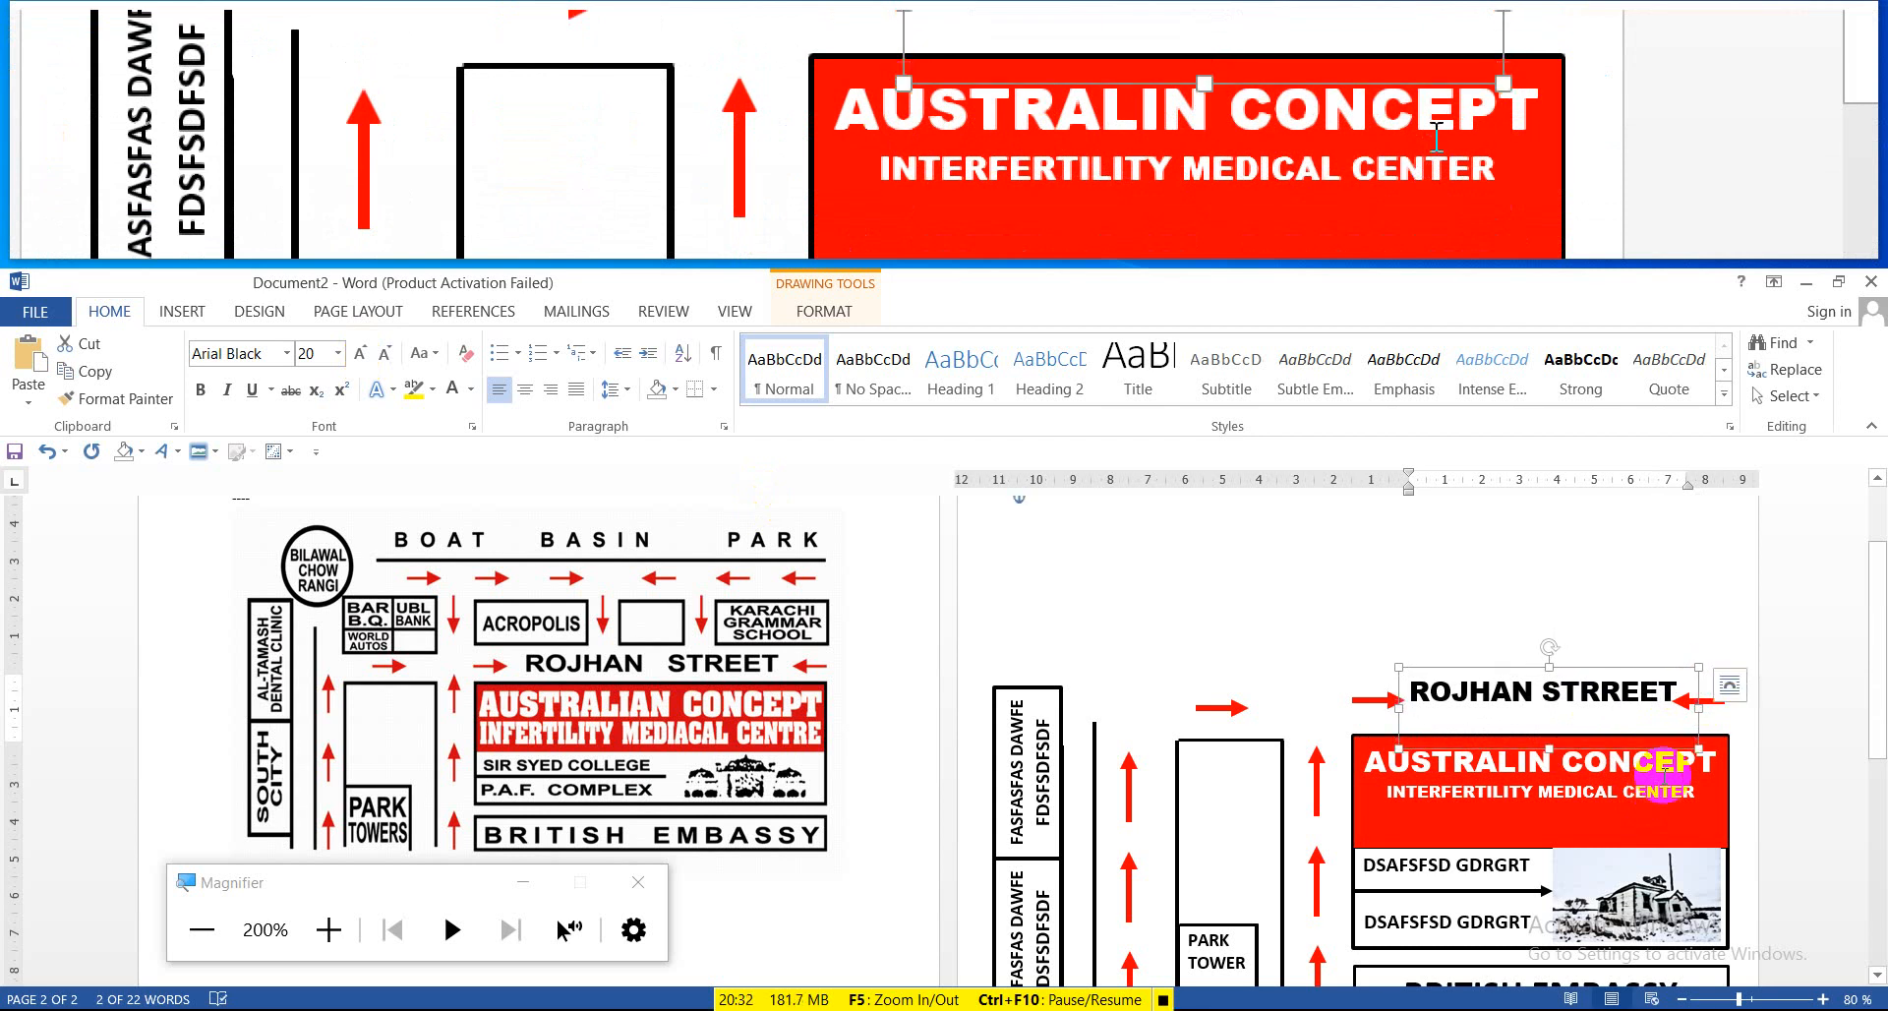
pyautogui.scroll(1, 1474, 640)
pyautogui.click(1386, 732)
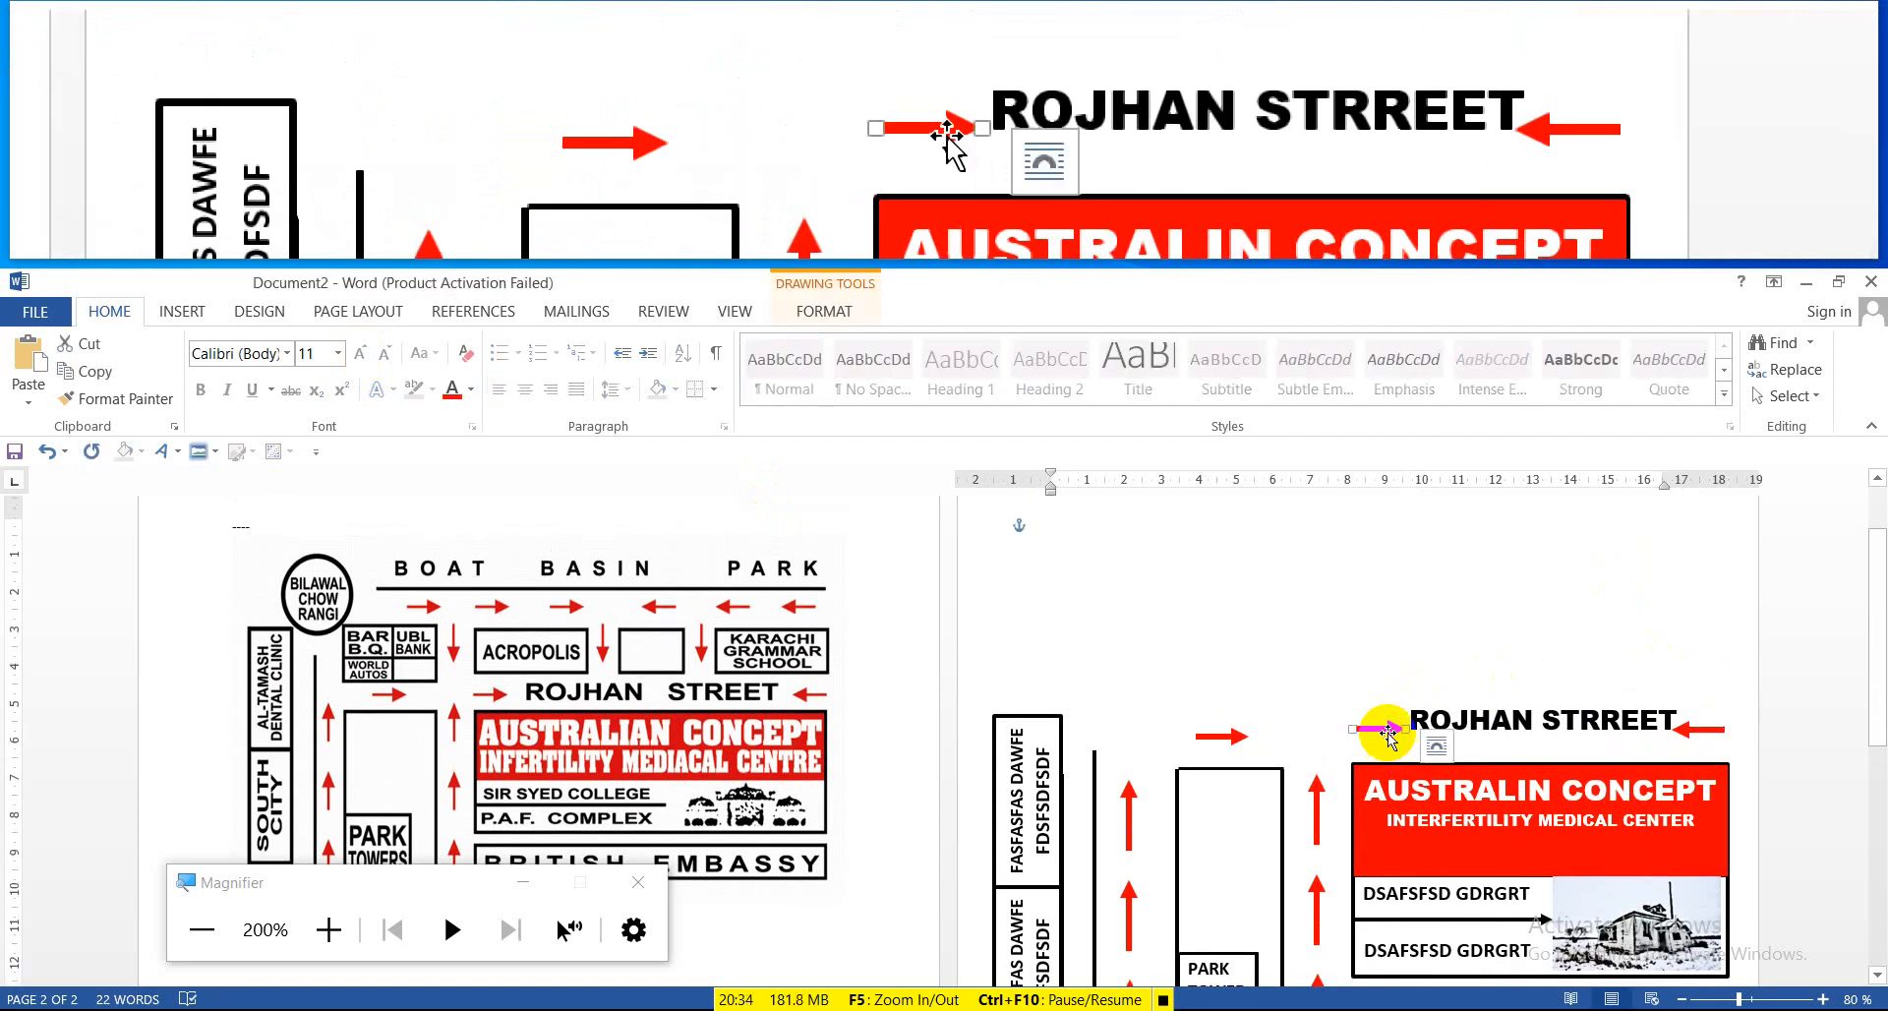
pyautogui.moveTo(1387, 733); pyautogui.dragTo(1422, 735)
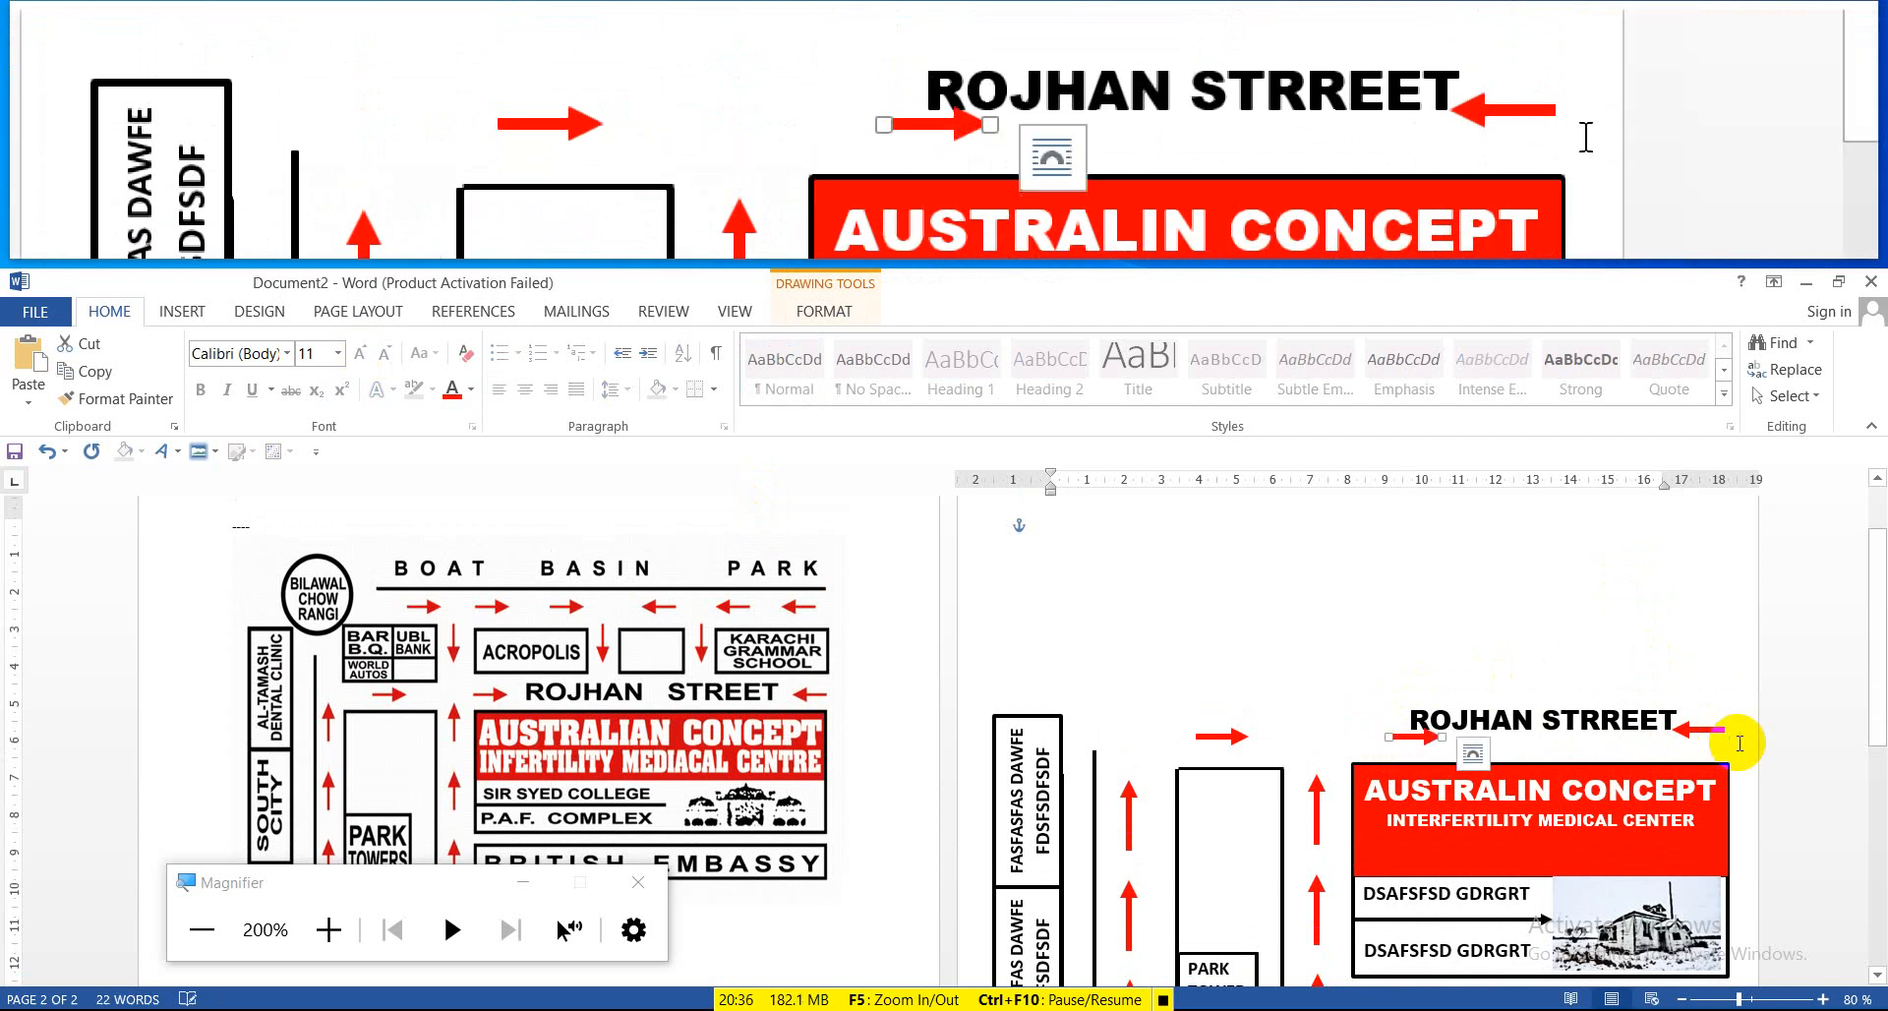
pyautogui.hotkey('ctrl', 'z')
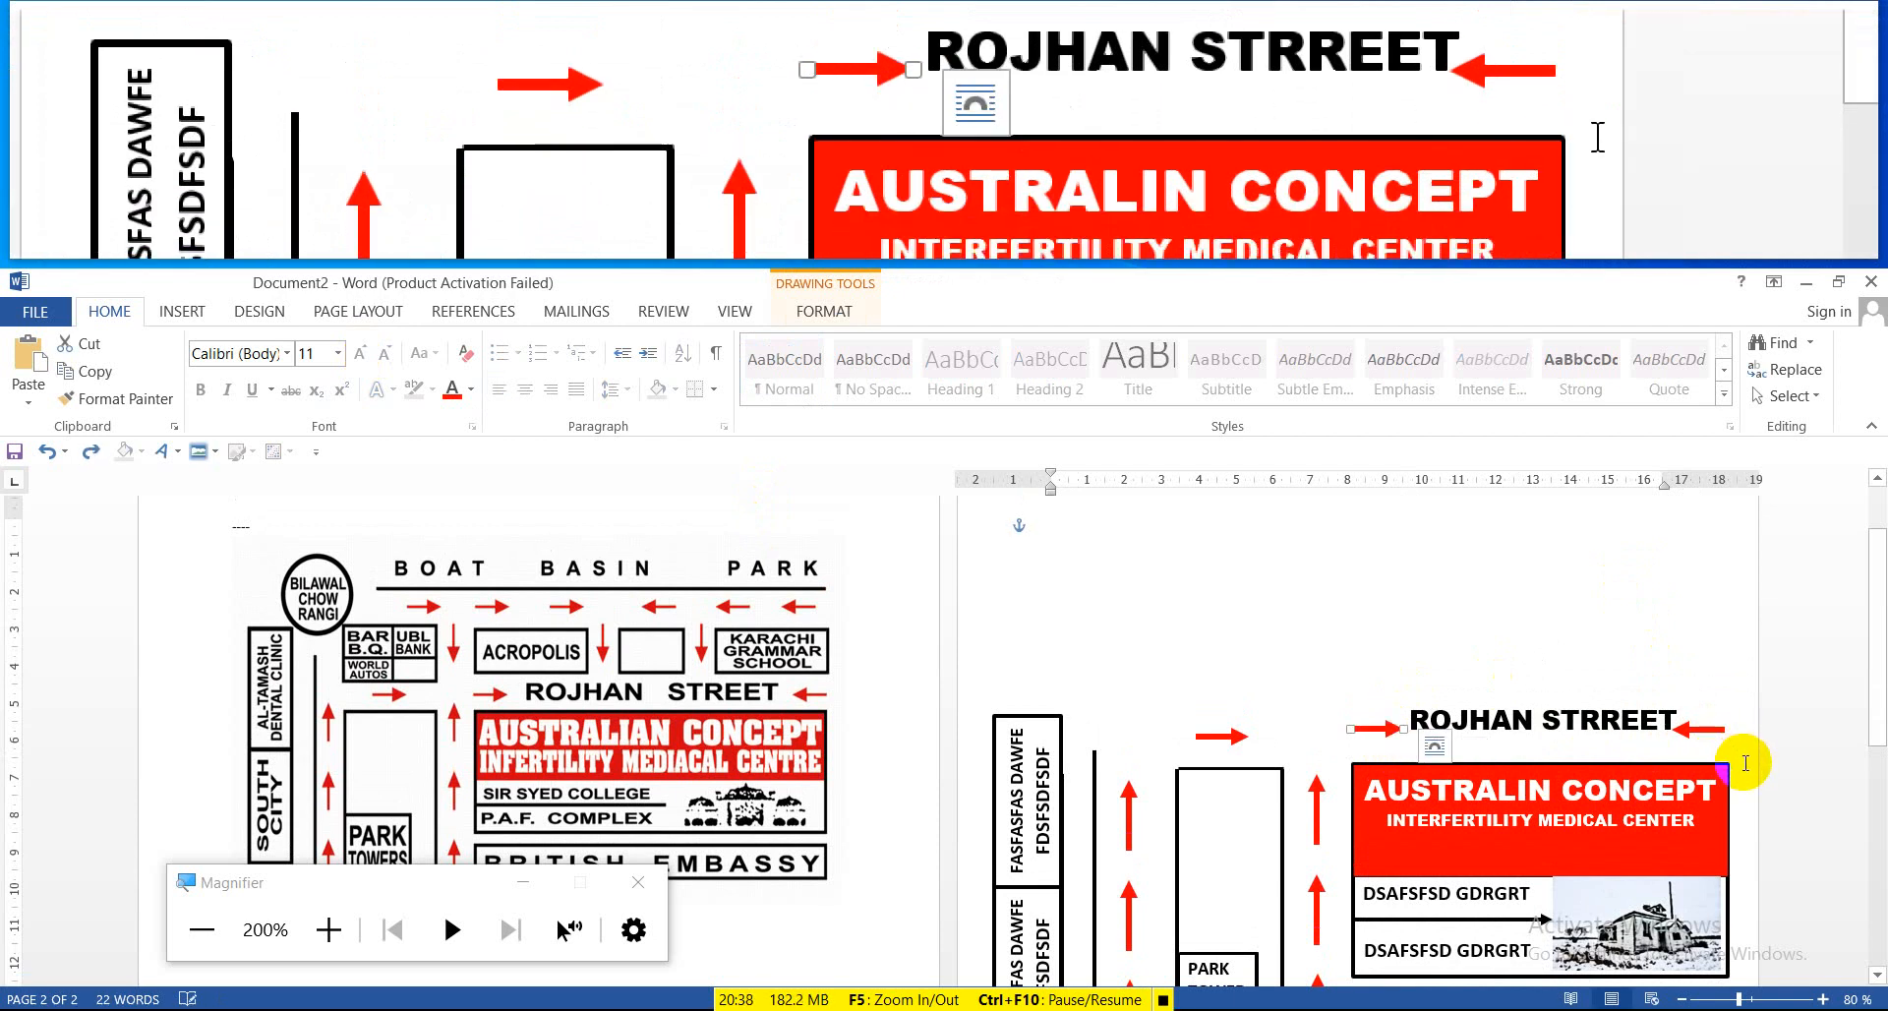
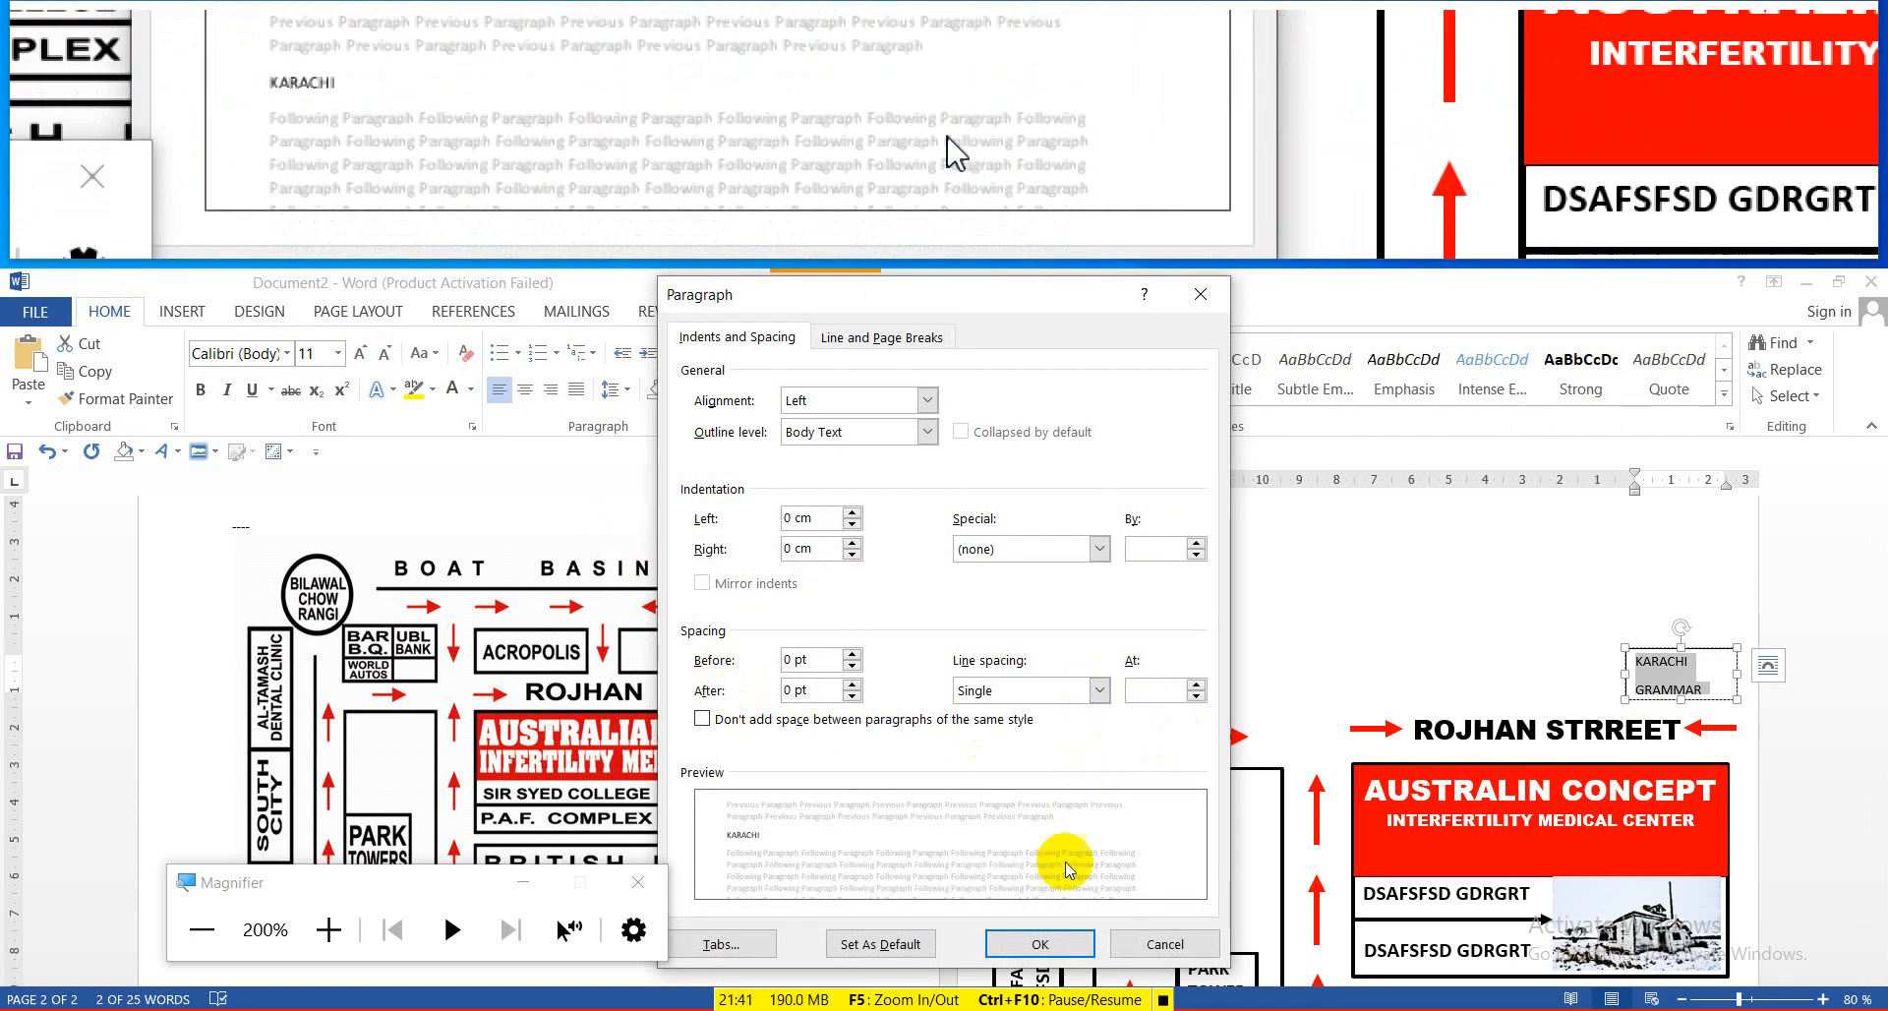
# Set the KARACHI GRAMMAR SCHOOL lines to single line spacing with 0 pt before and after
pyautogui.click(1039, 943)
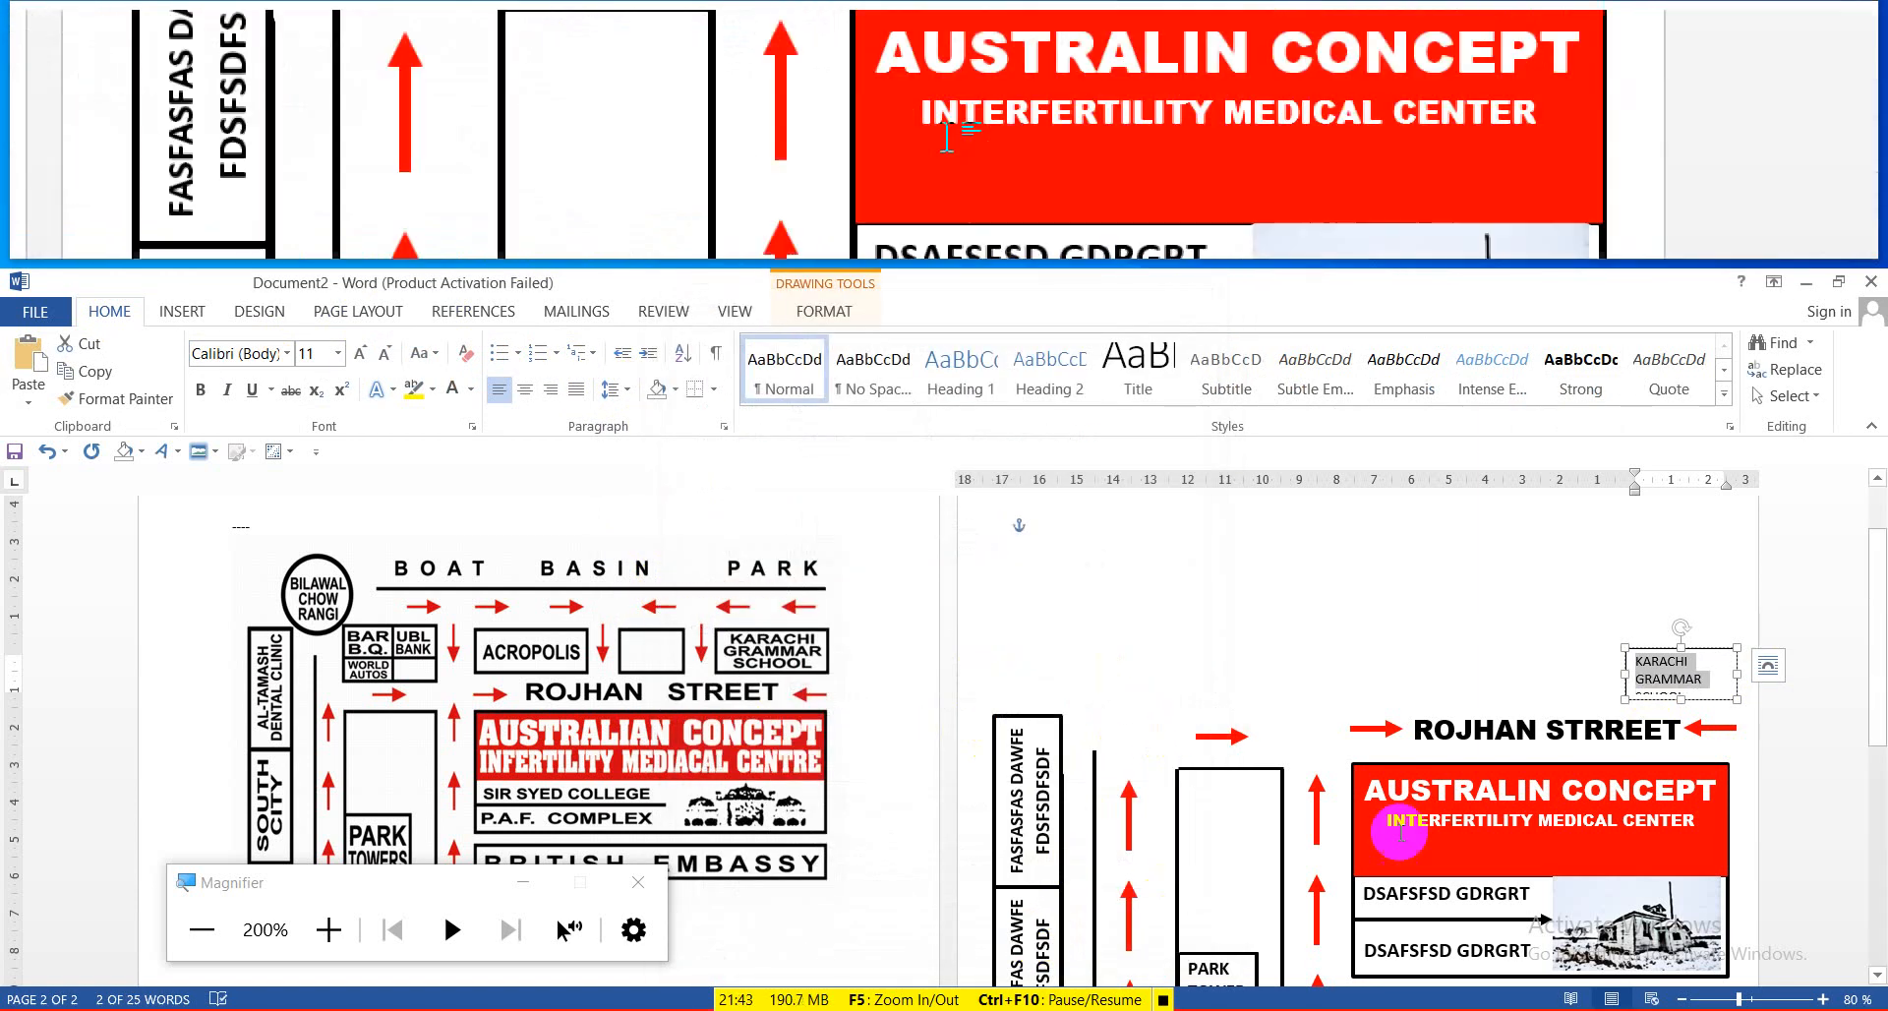
pyautogui.tripleClick(1639, 661)
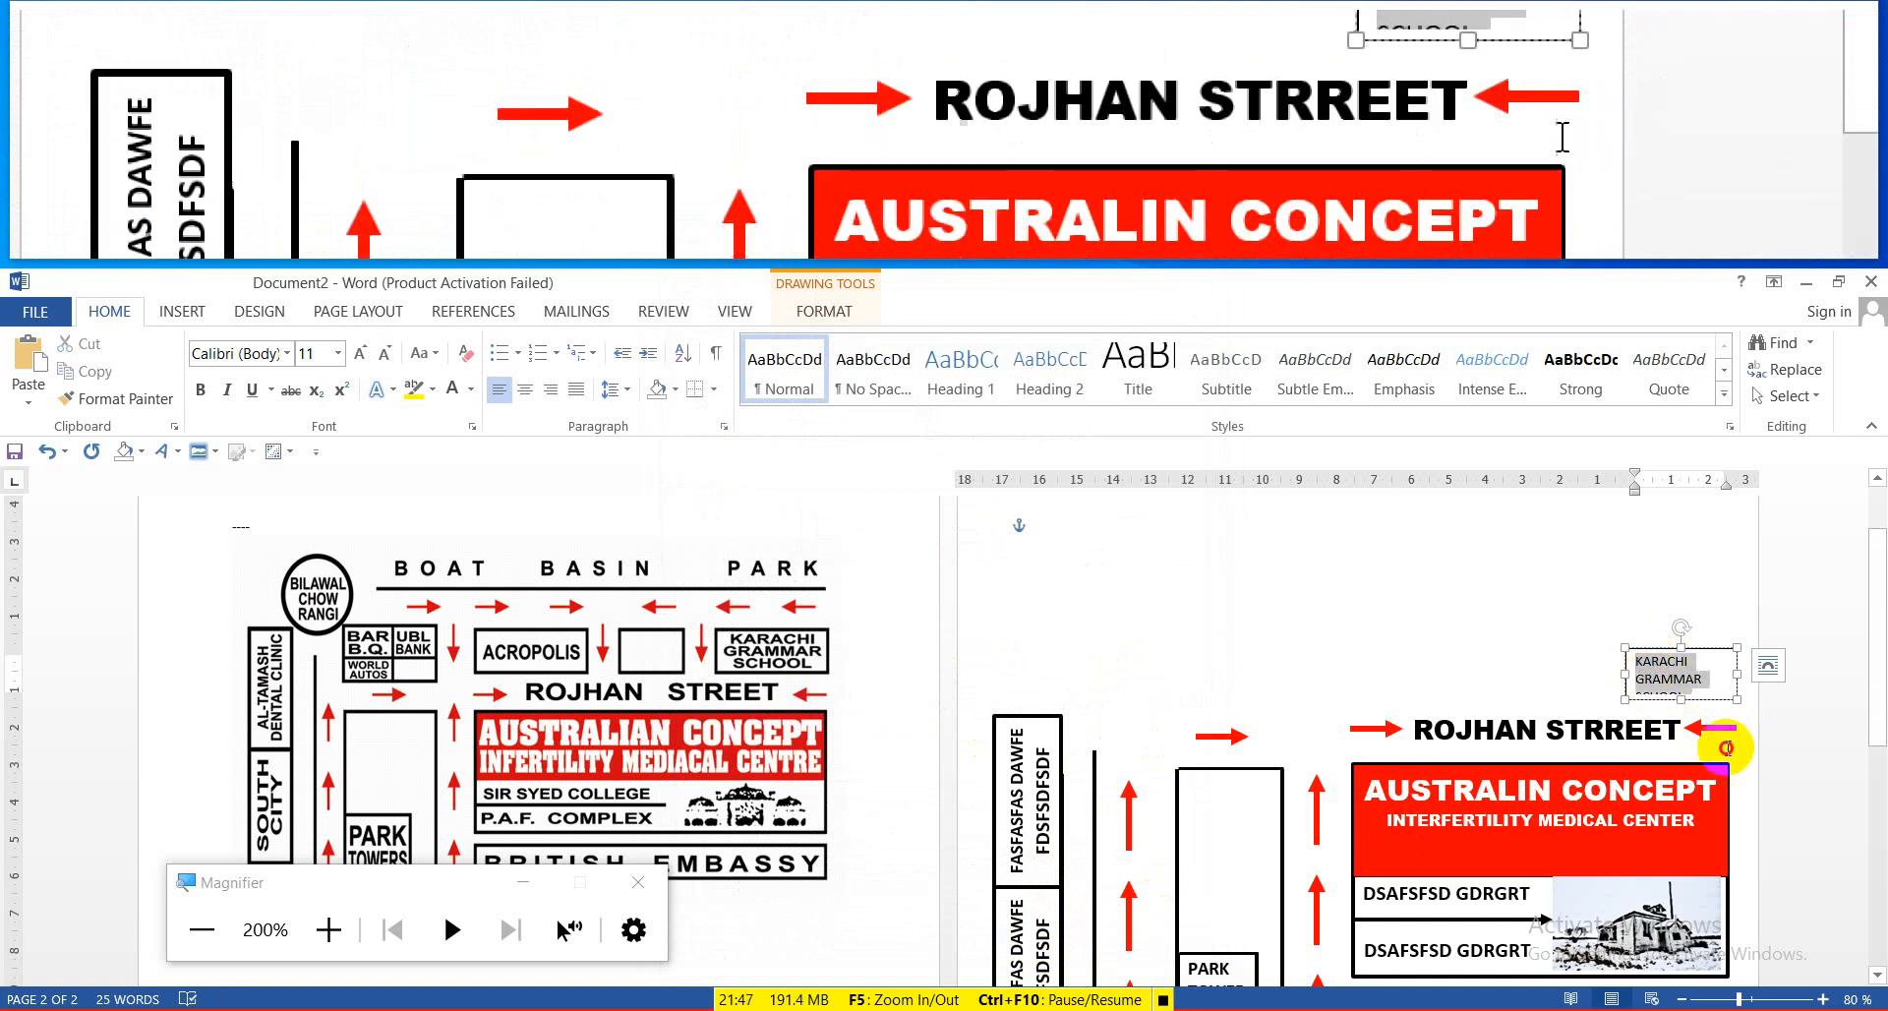
pyautogui.click(611, 388)
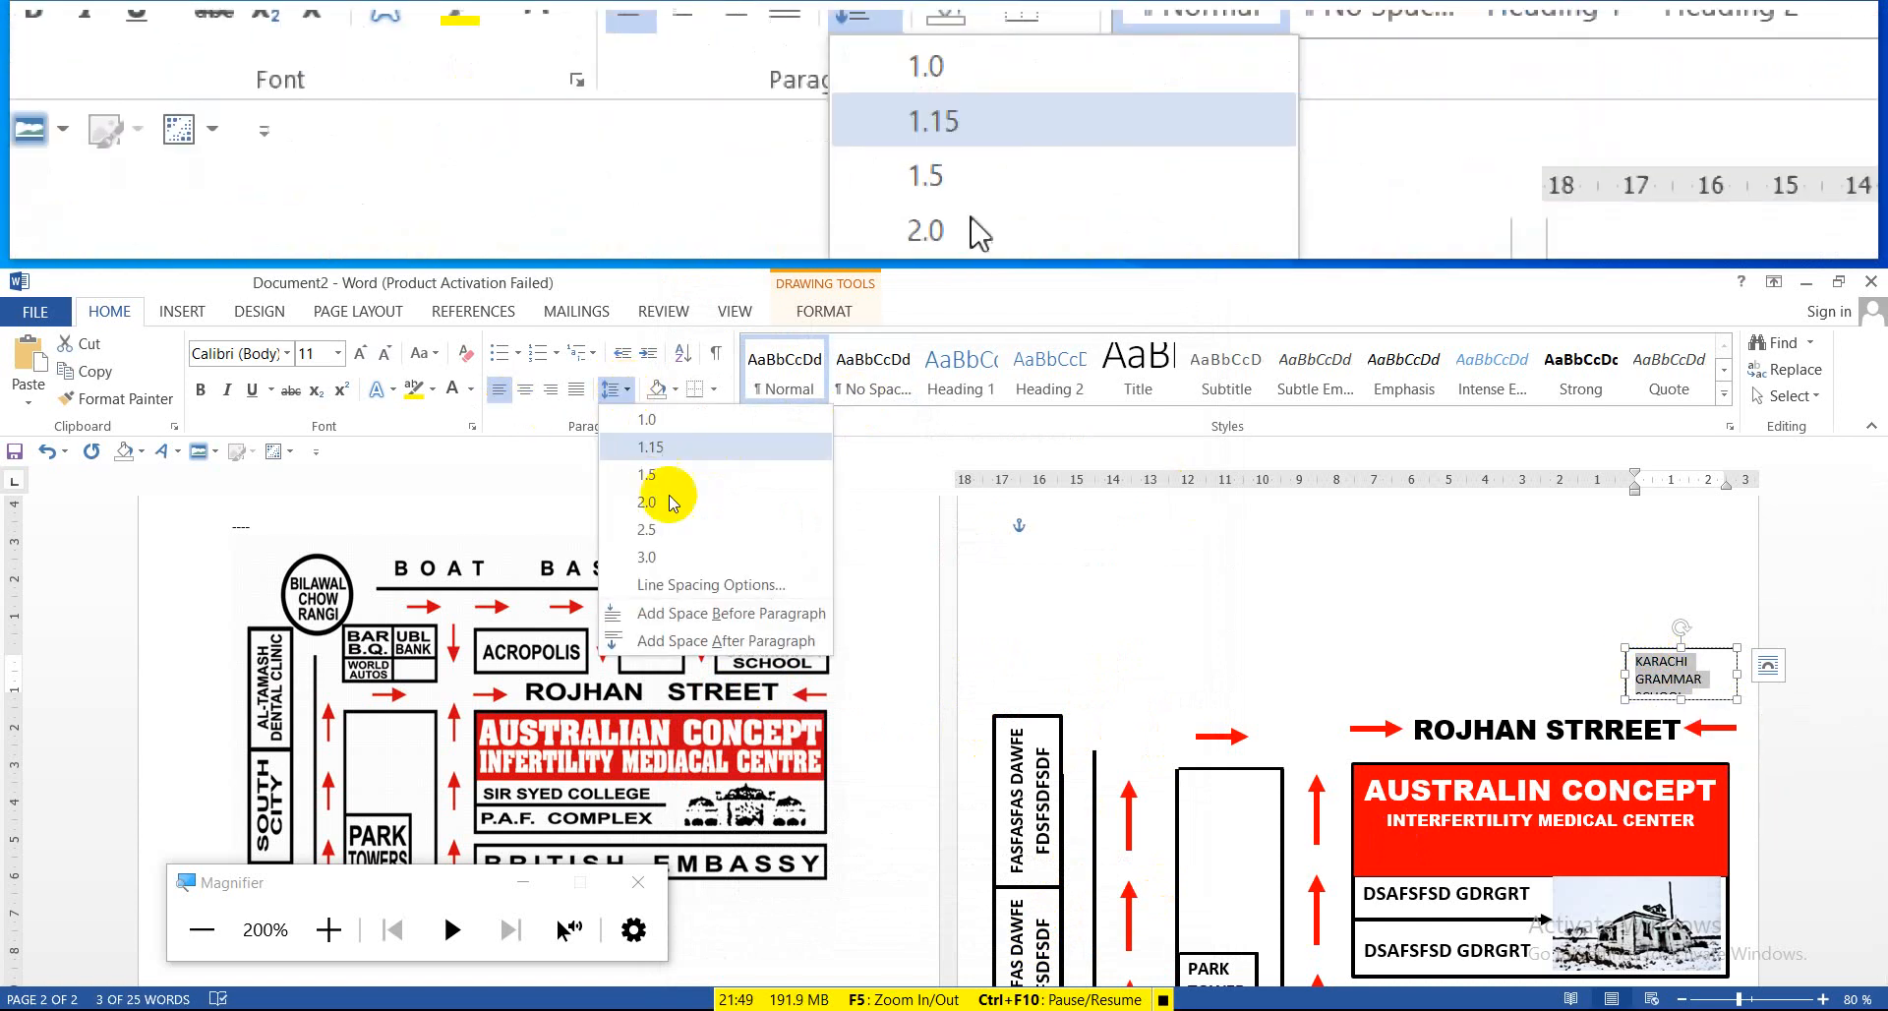
pyautogui.click(682, 584)
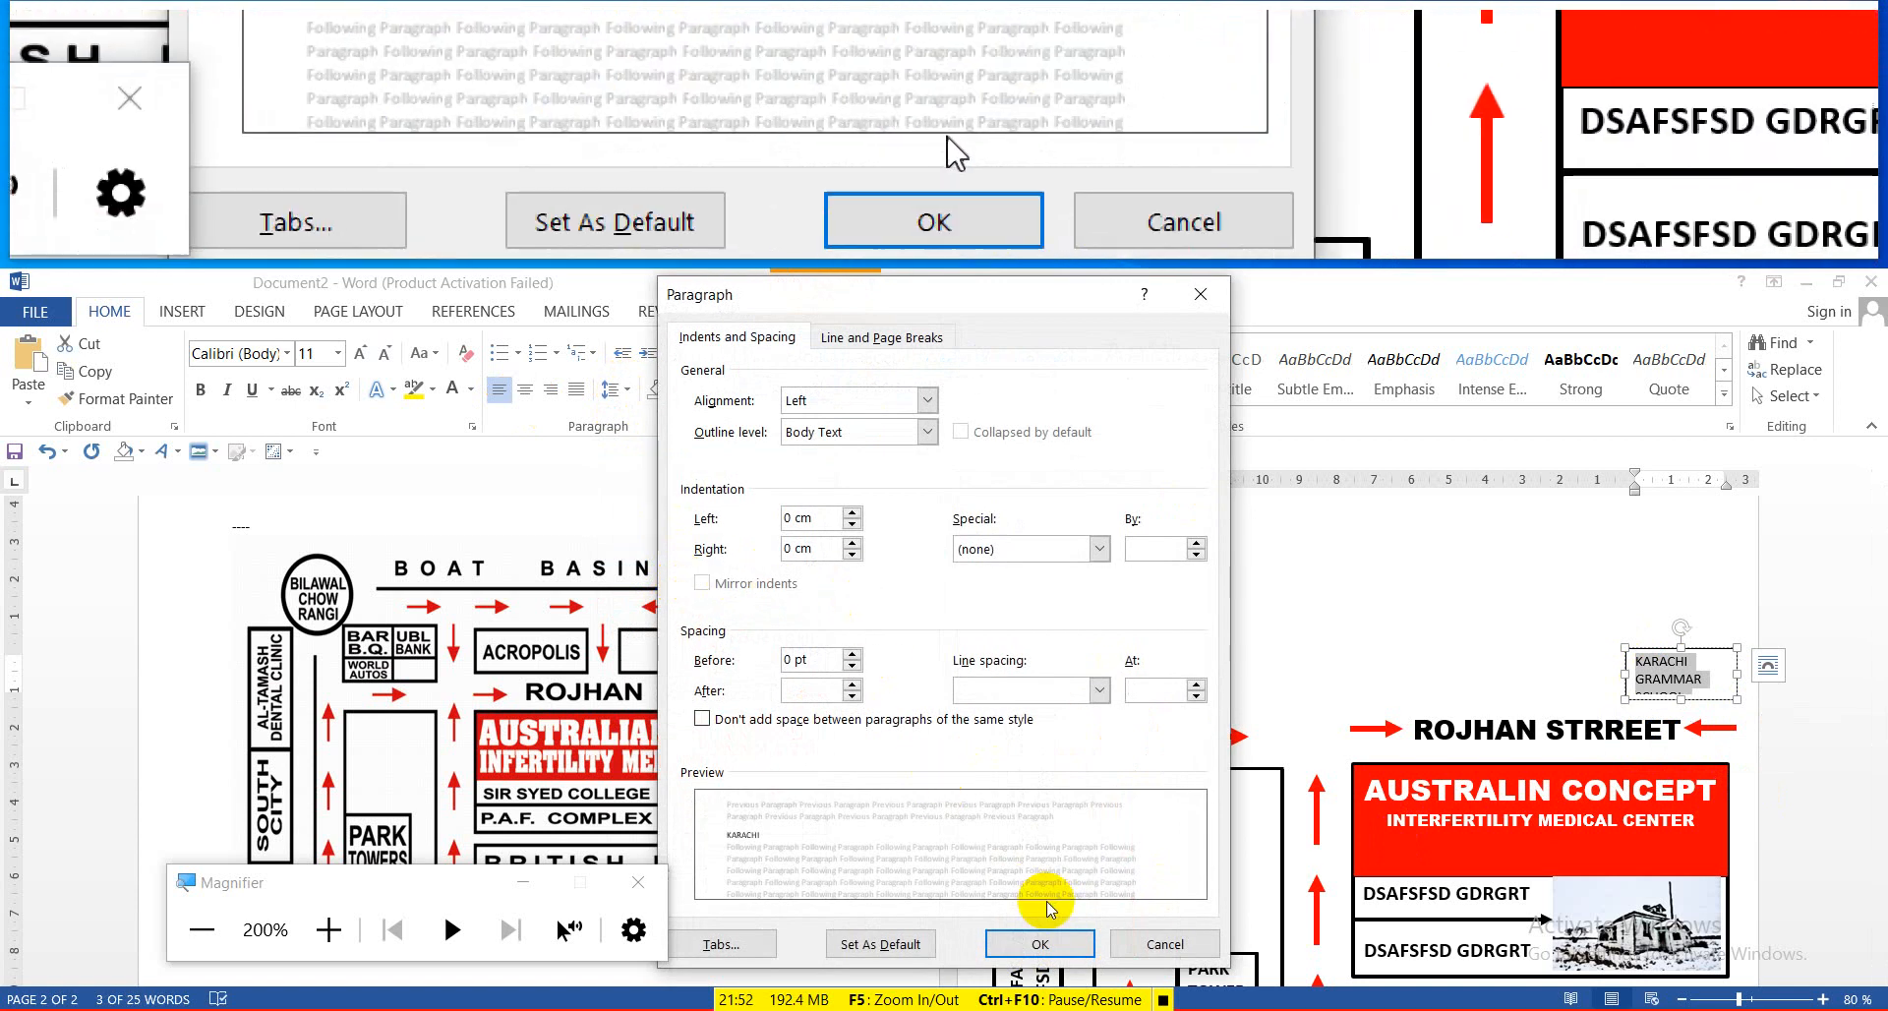
pyautogui.click(1039, 943)
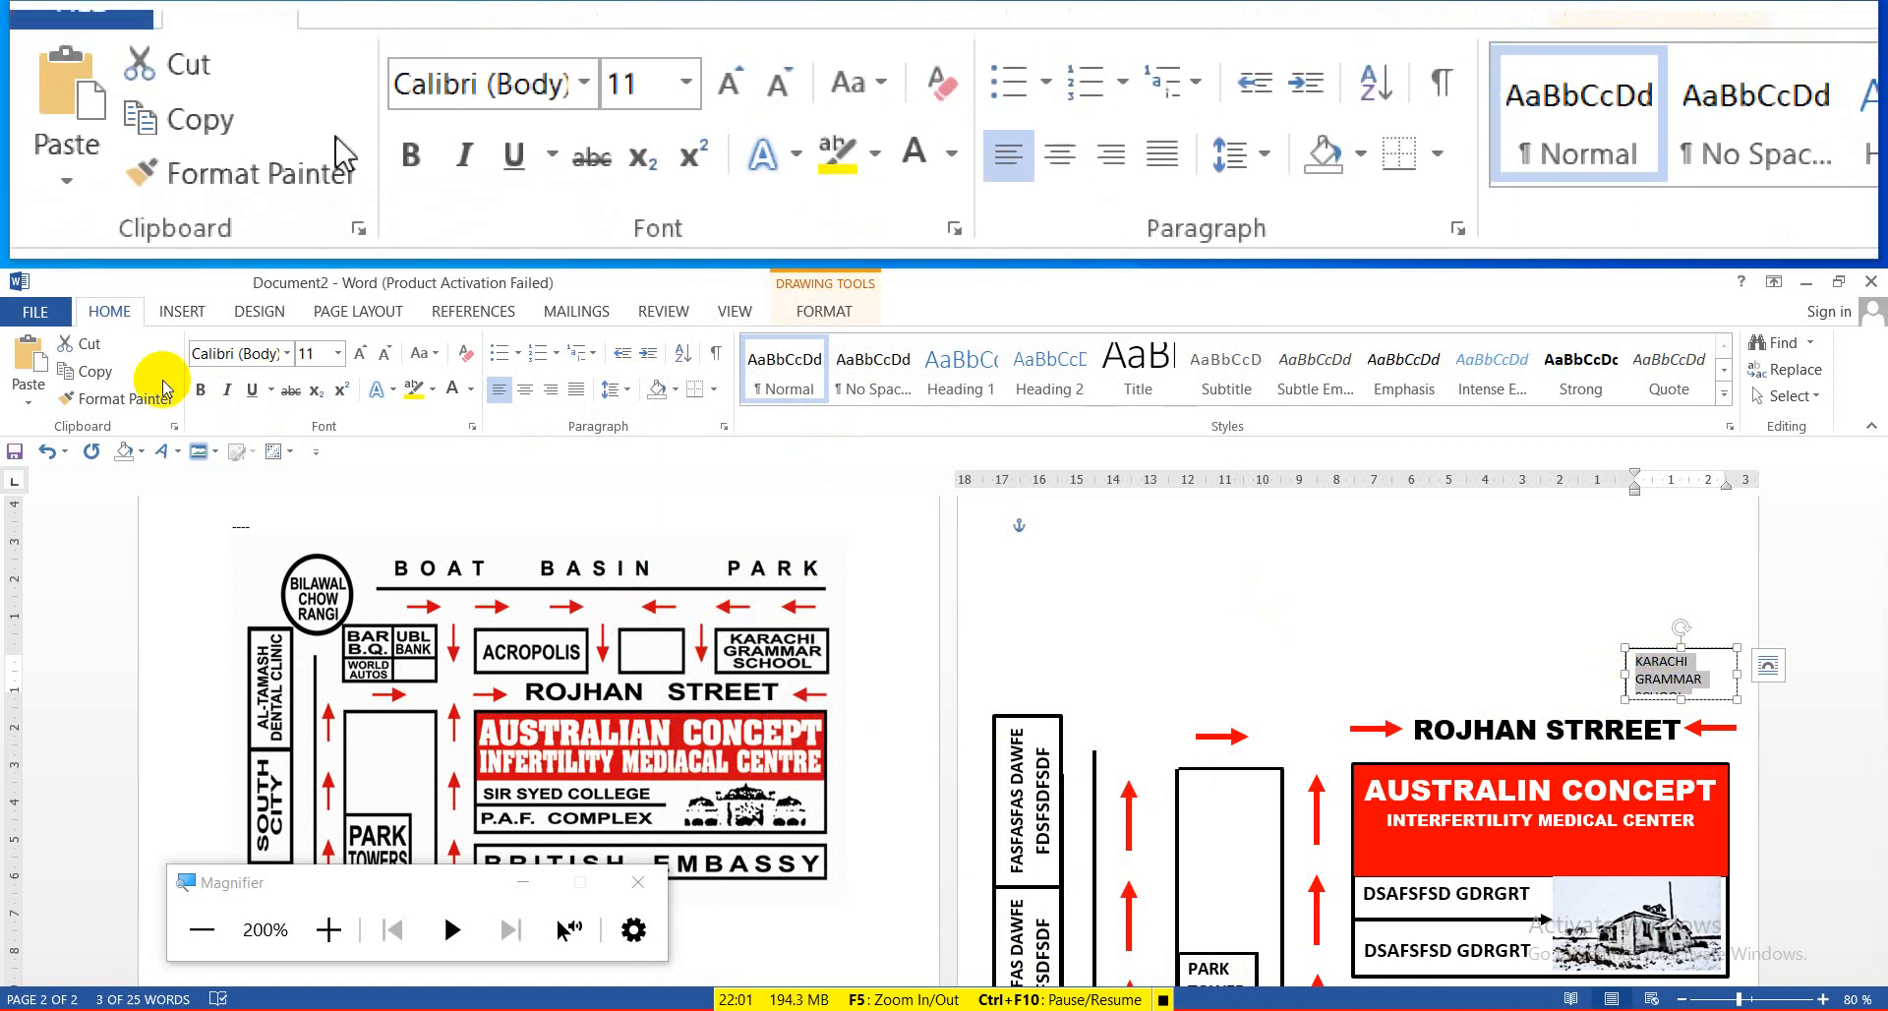
# Make the KARACHI GRAMMAR SCHOOL text bold and extend its box downward to a height of about 1.56 cm
pyautogui.click(1678, 706)
pyautogui.moveTo(1679, 706); pyautogui.dragTo(1676, 704)
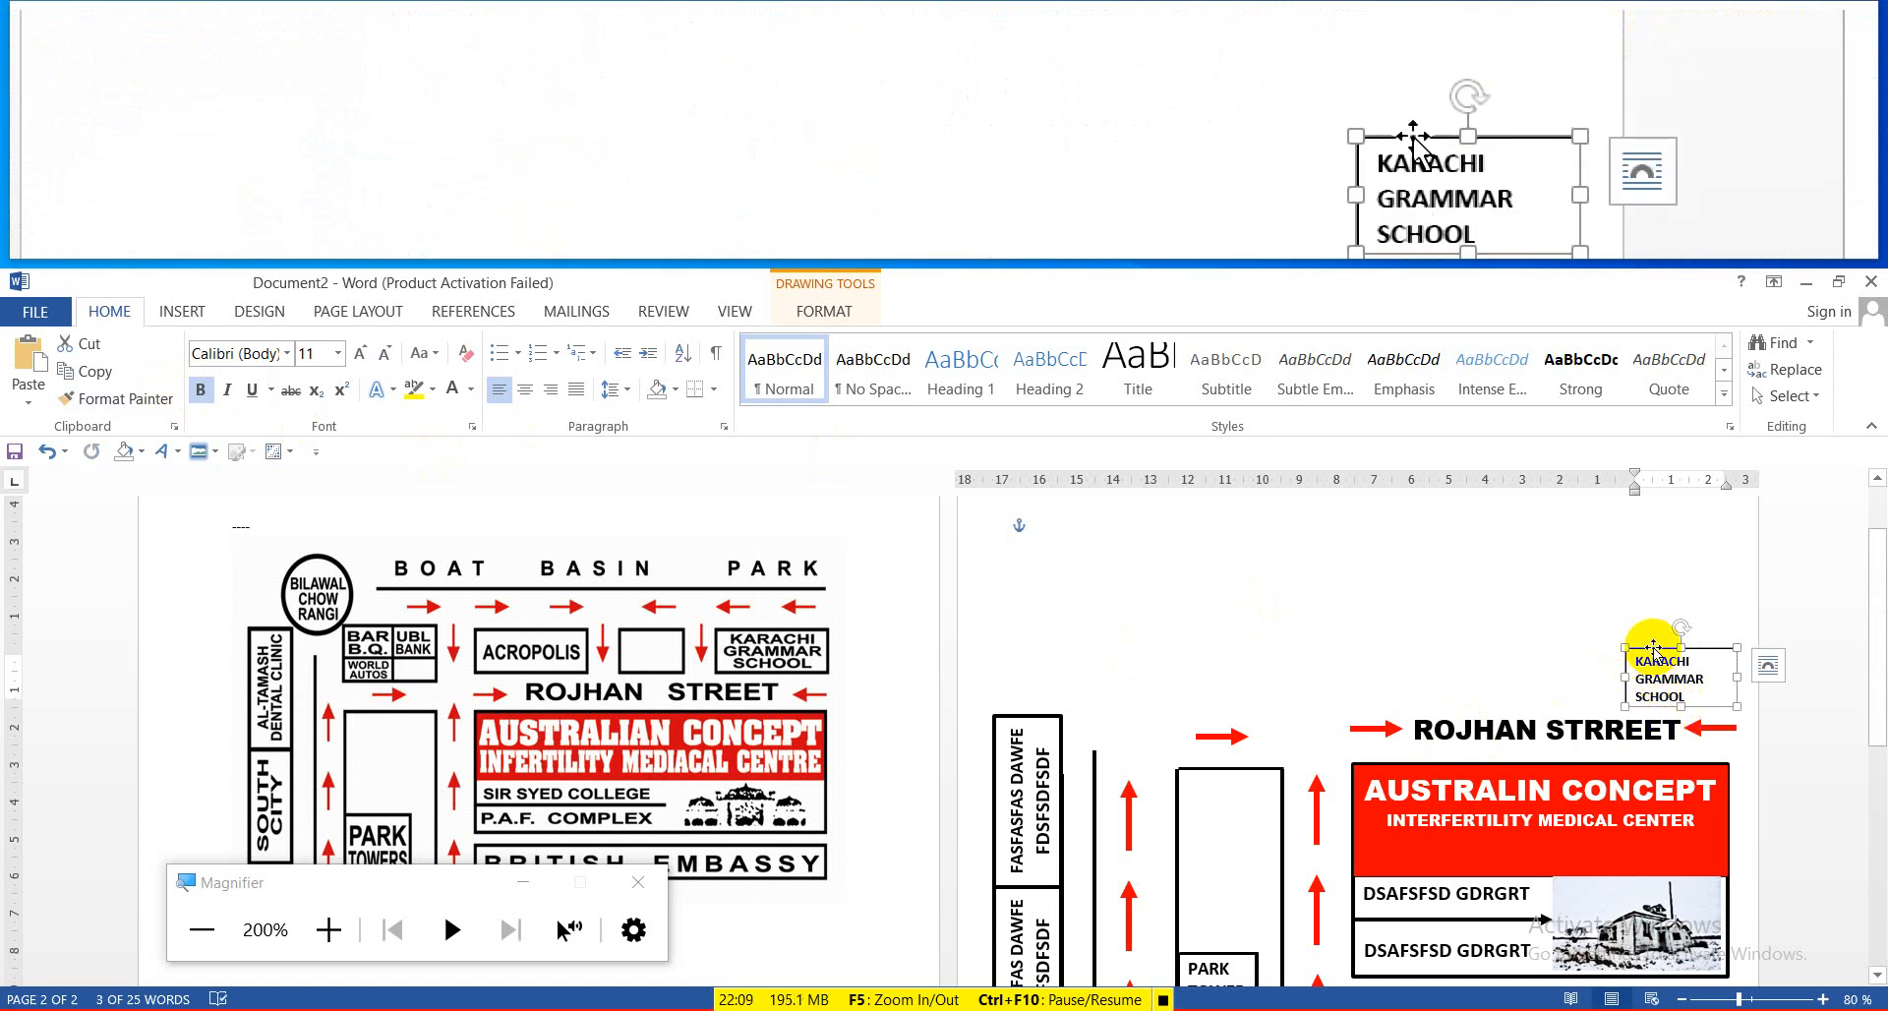
pyautogui.moveTo(1654, 648); pyautogui.dragTo(1567, 651)
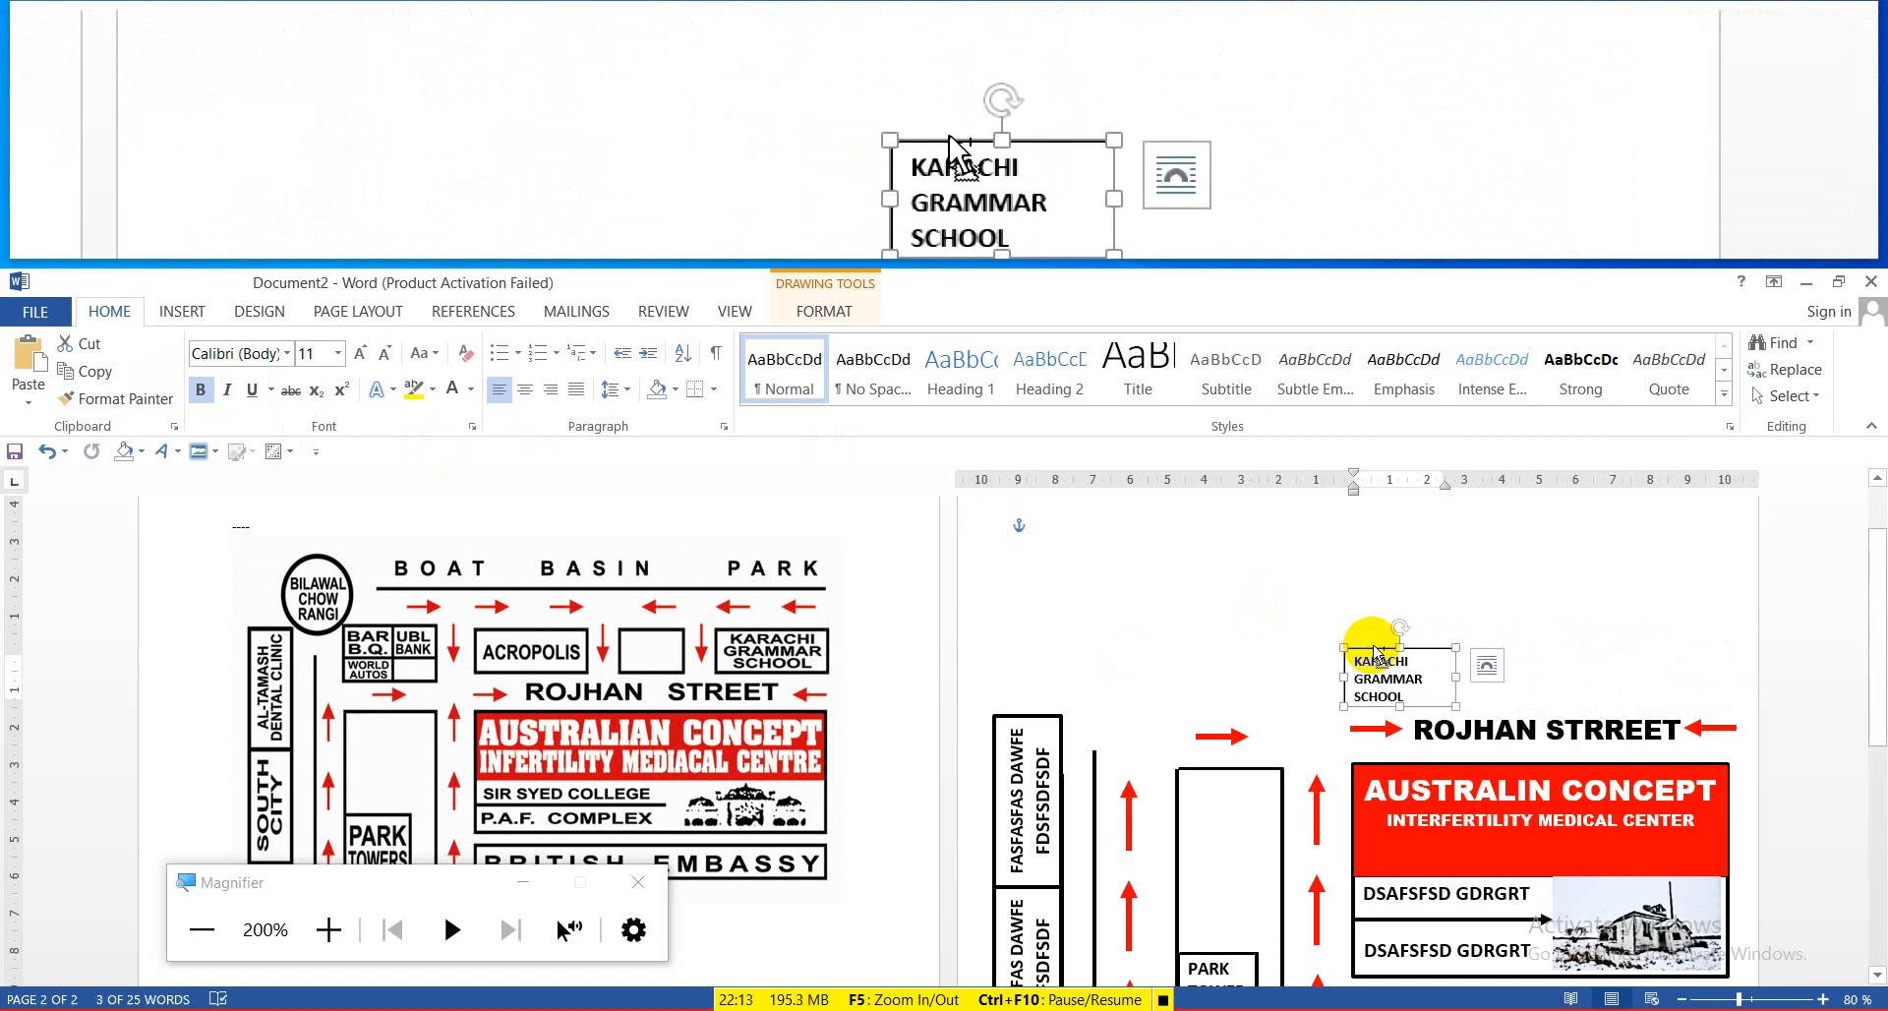
pyautogui.hotkey('ctrl', 'z')
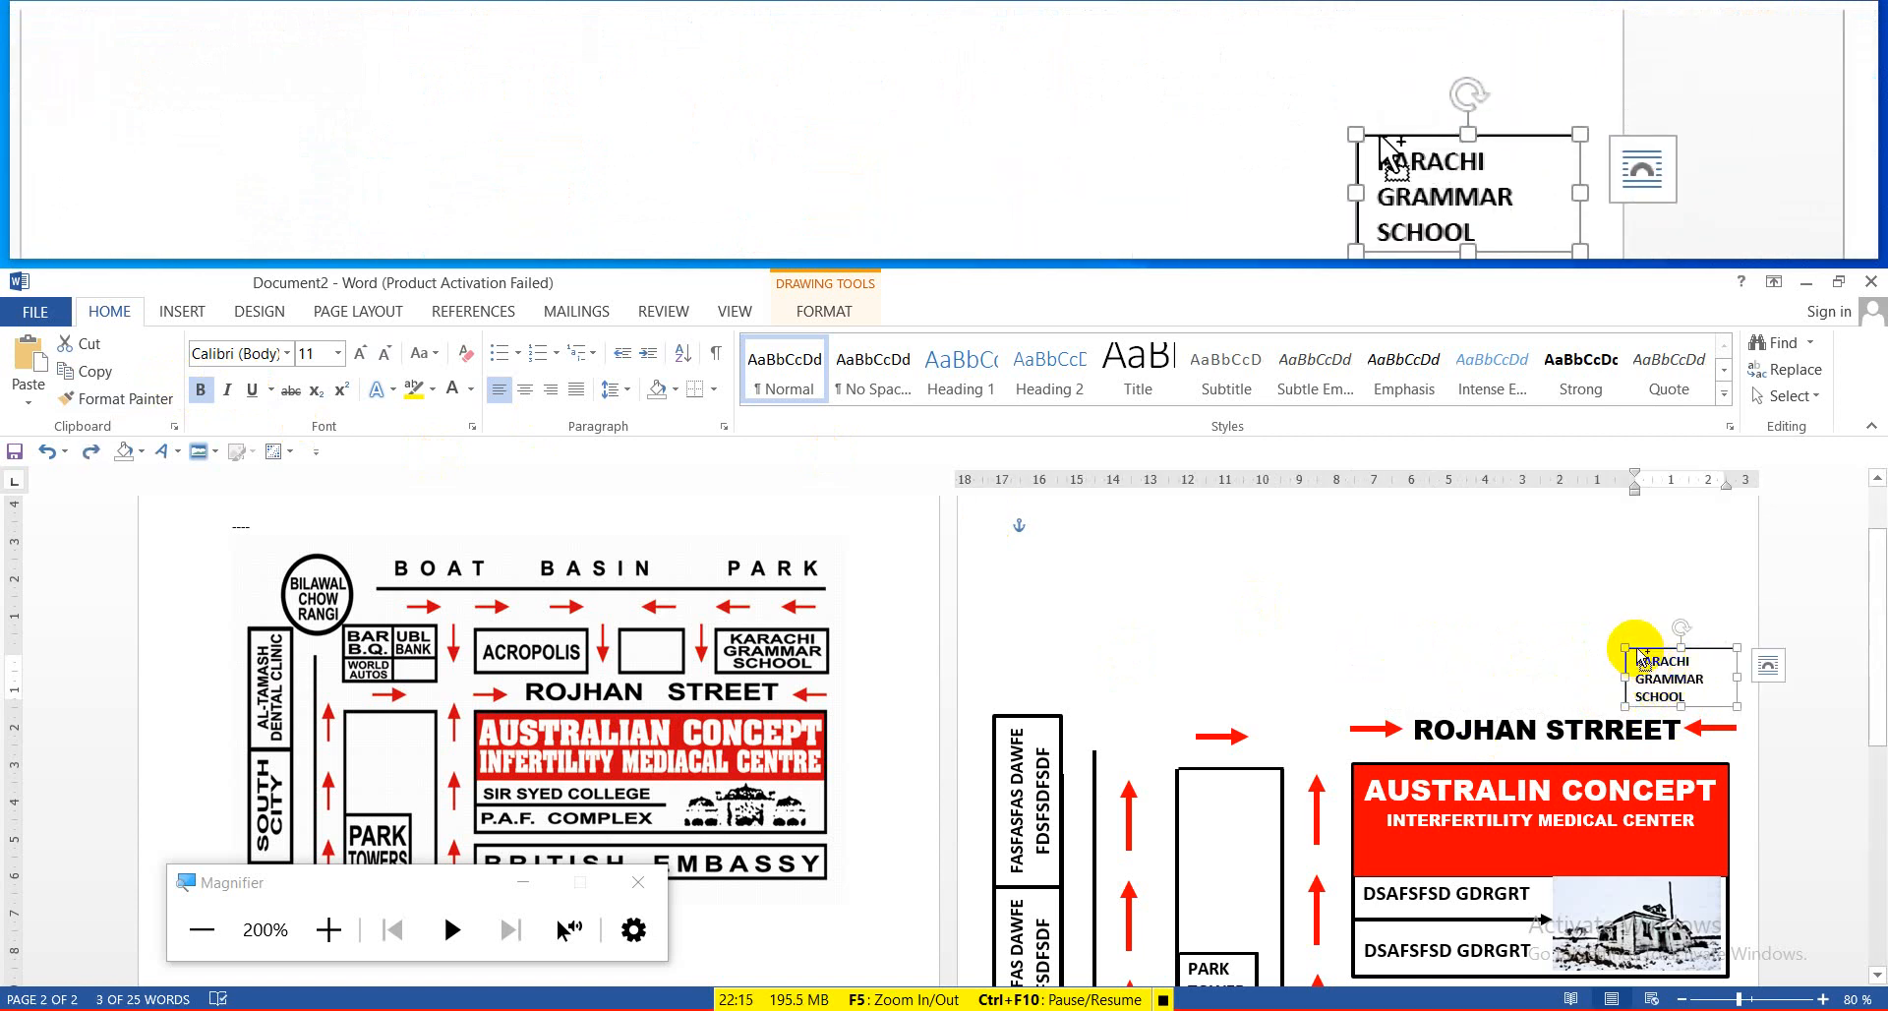
pyautogui.moveTo(1425, 654); pyautogui.dragTo(1368, 642)
pyautogui.click(1493, 659)
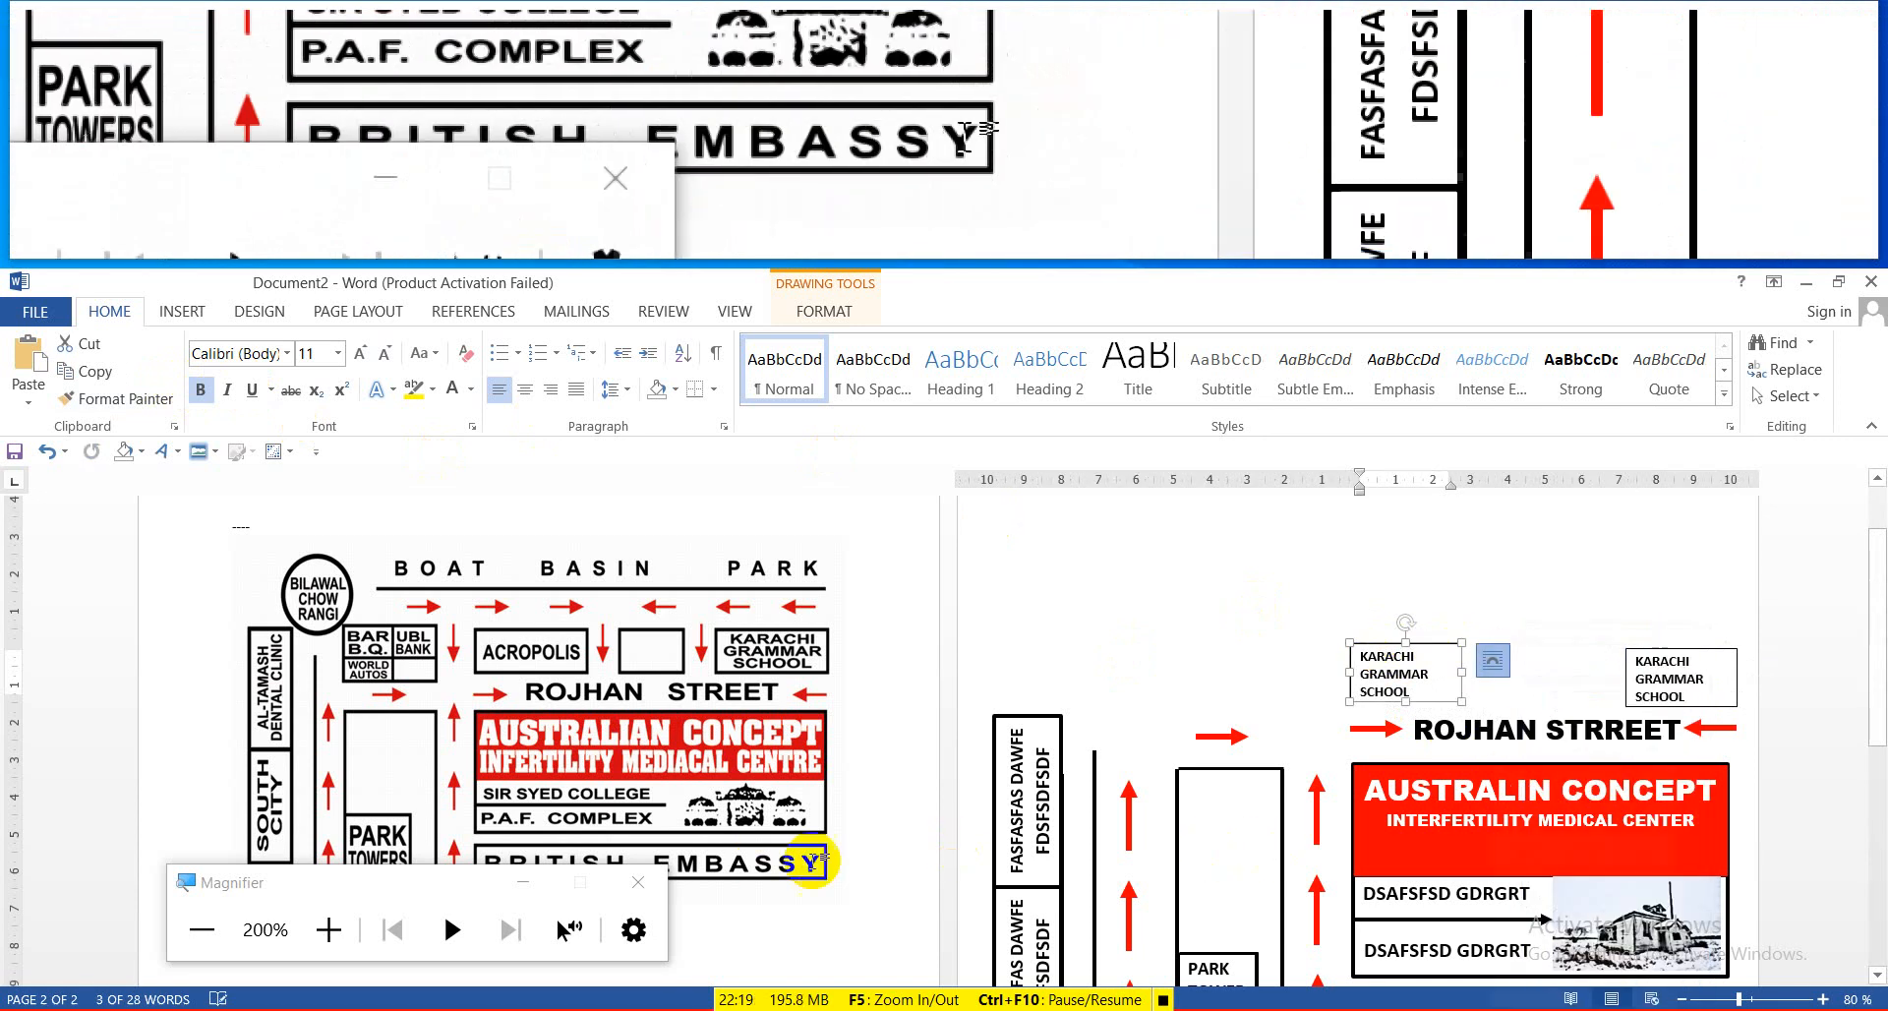
pyautogui.click(1691, 640)
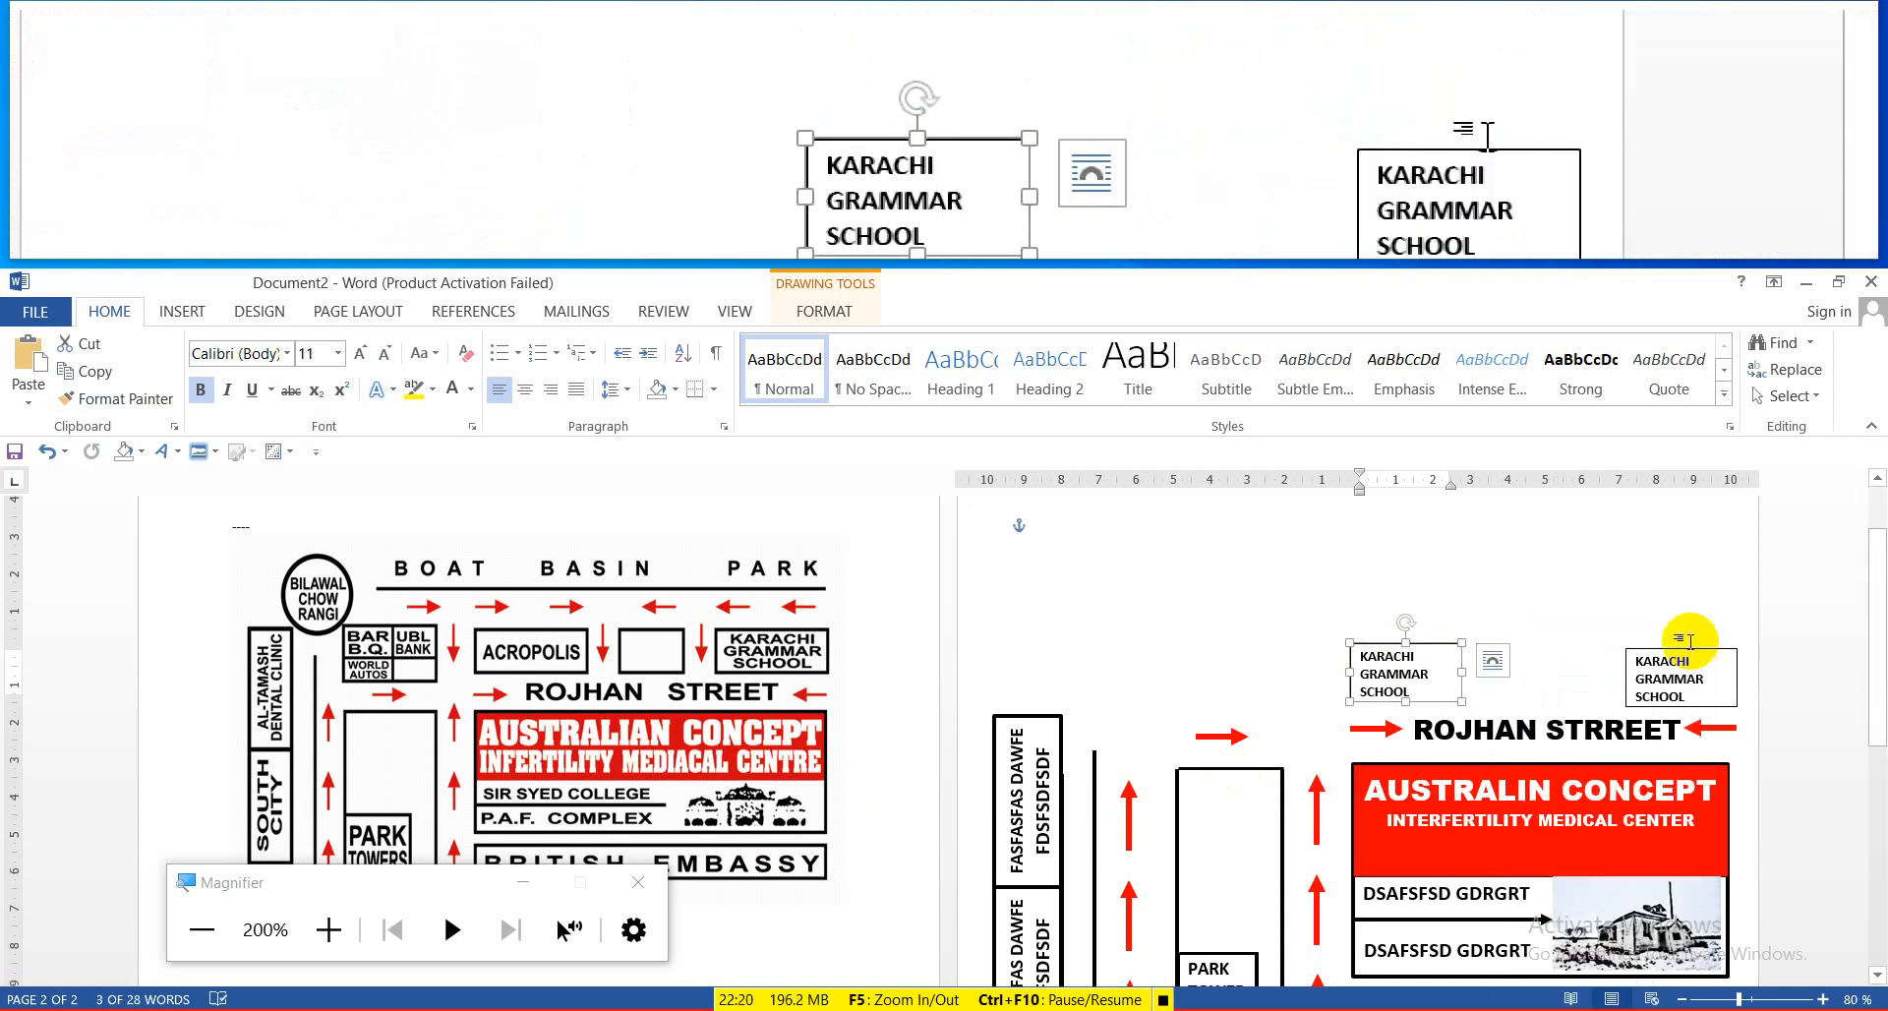
pyautogui.hotkey('ctrl', 'z')
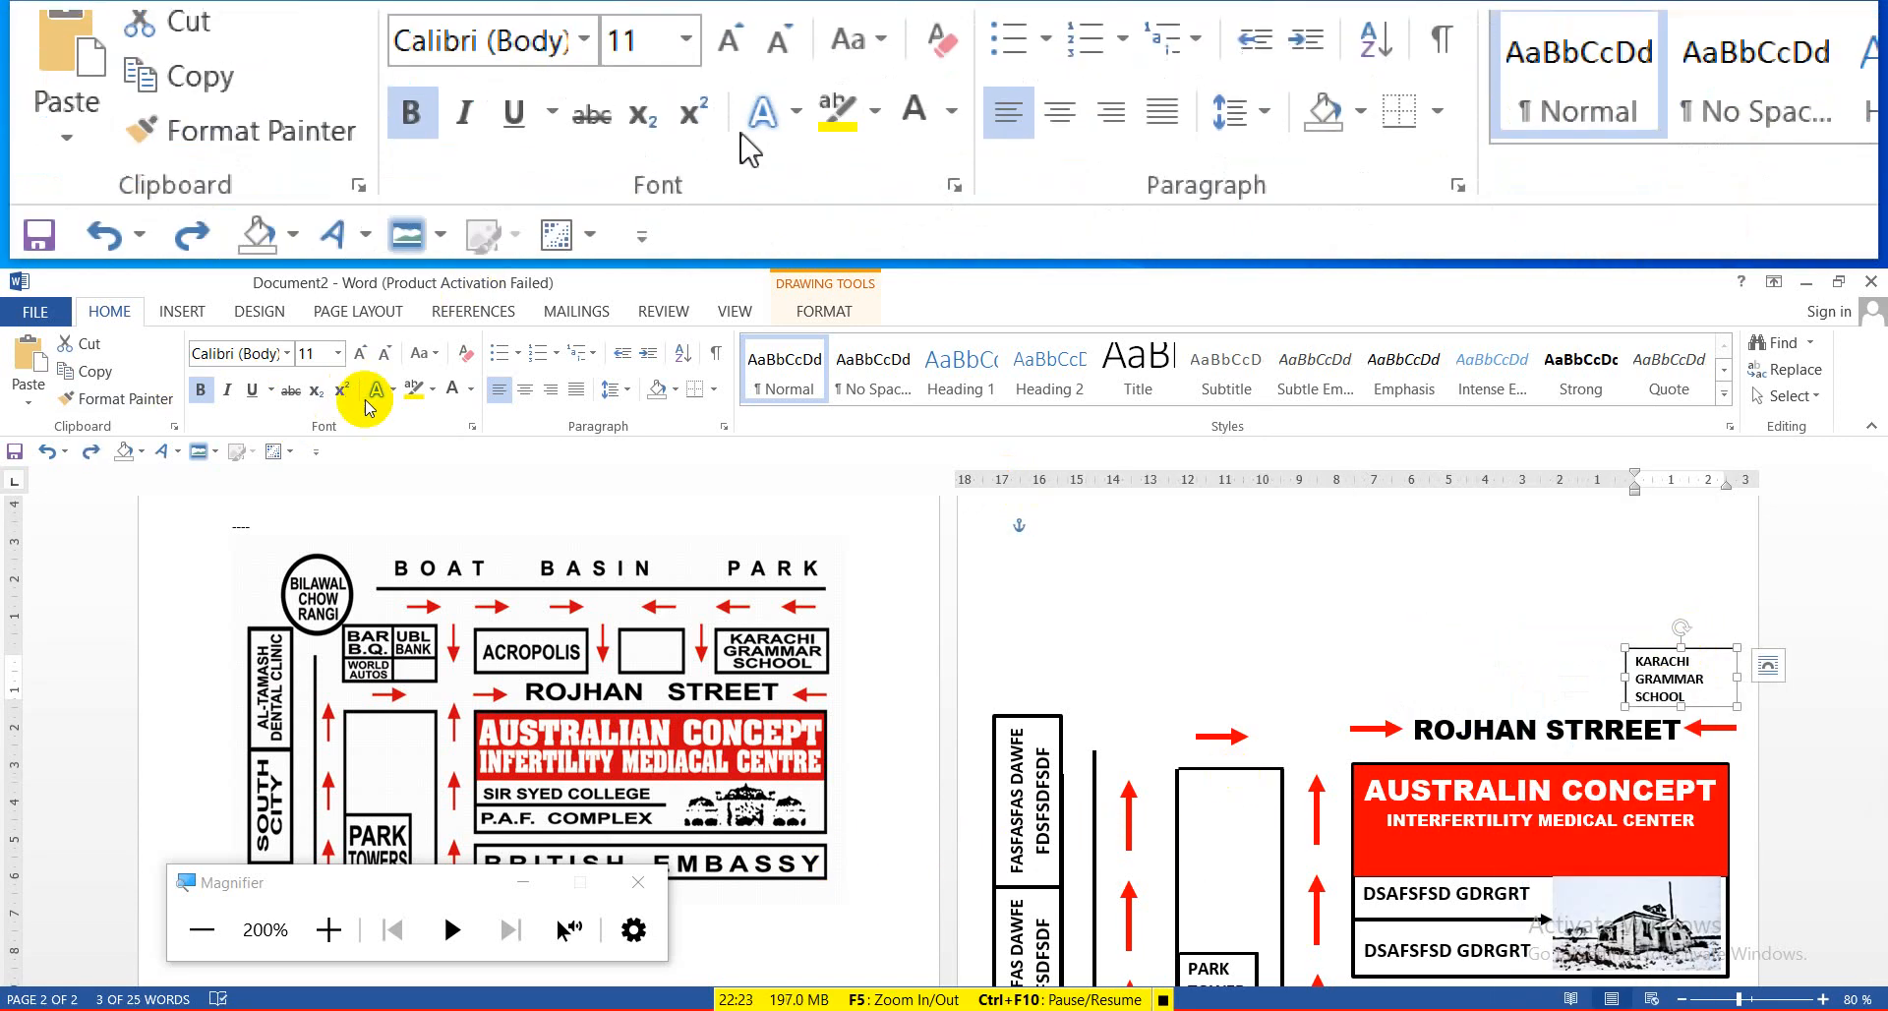
# Give the KARACHI GRAMMAR SCHOOL box a black 3 pt outline and enlarge it to about 1.69 cm high and 3.36 cm wide
pyautogui.click(818, 309)
pyautogui.click(602, 368)
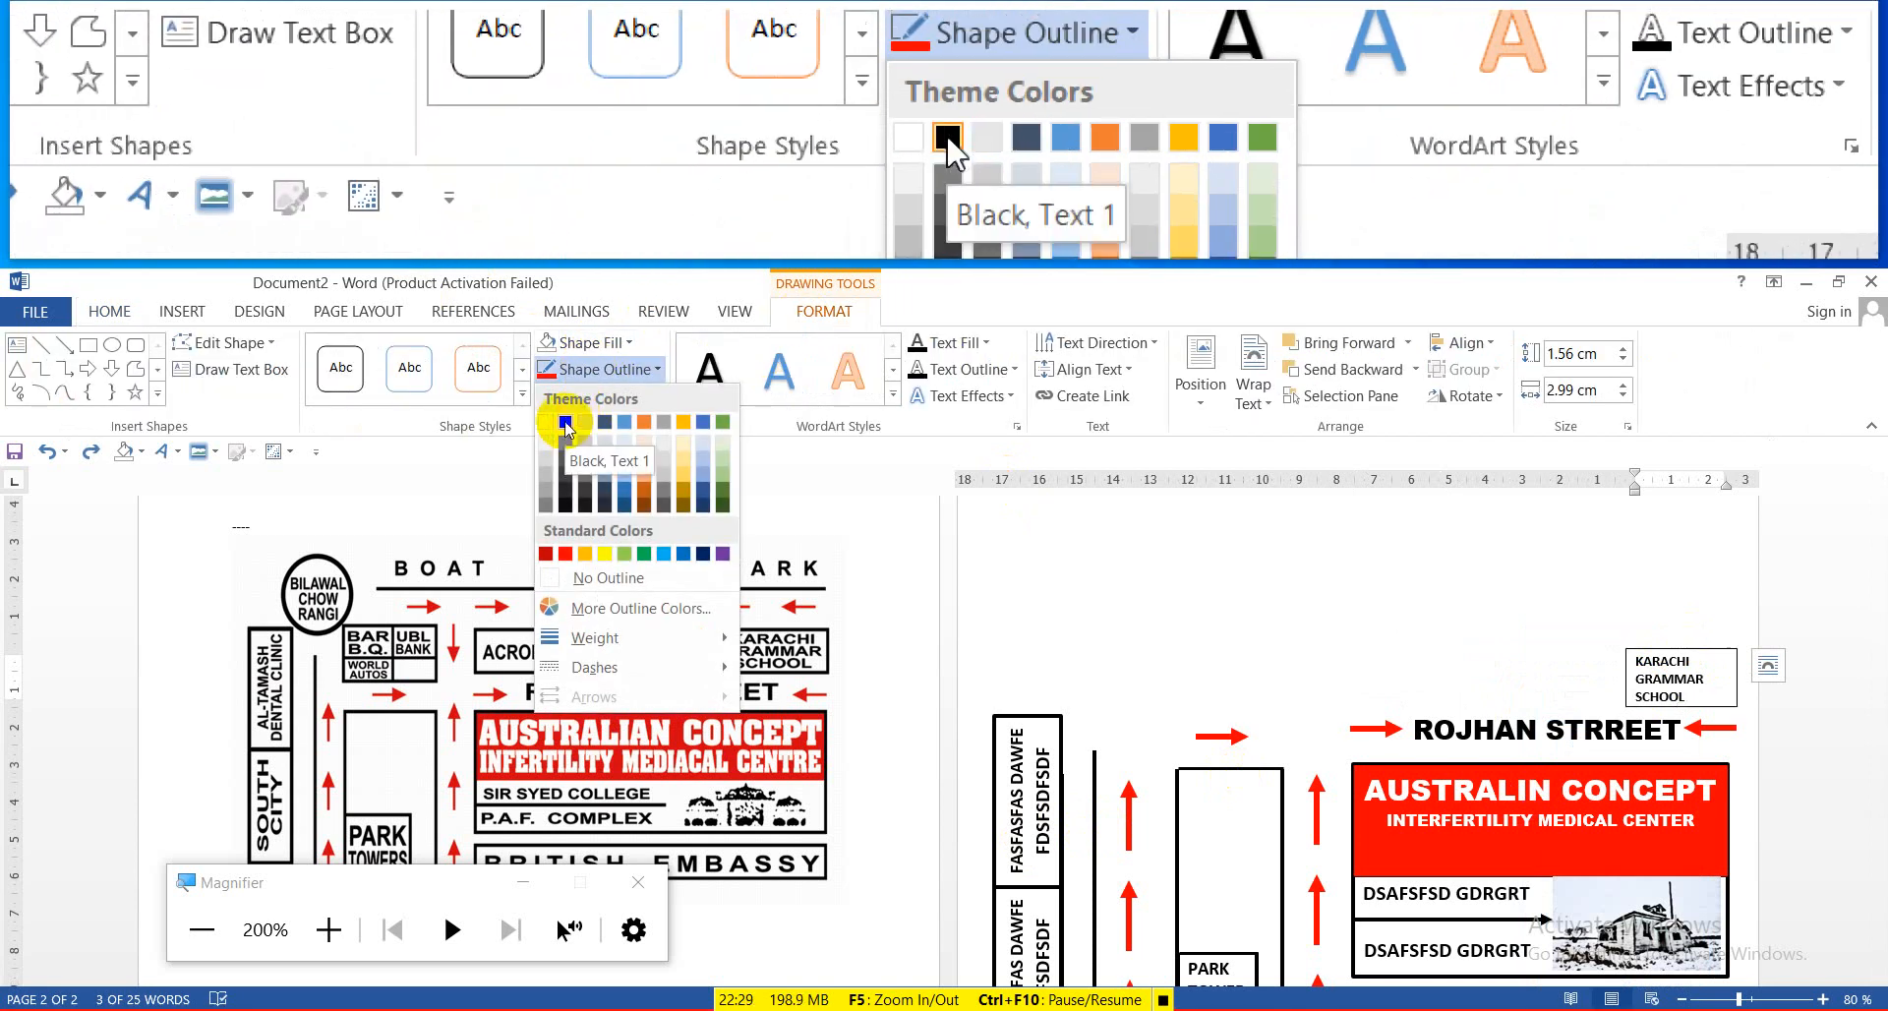
pyautogui.moveTo(629, 641)
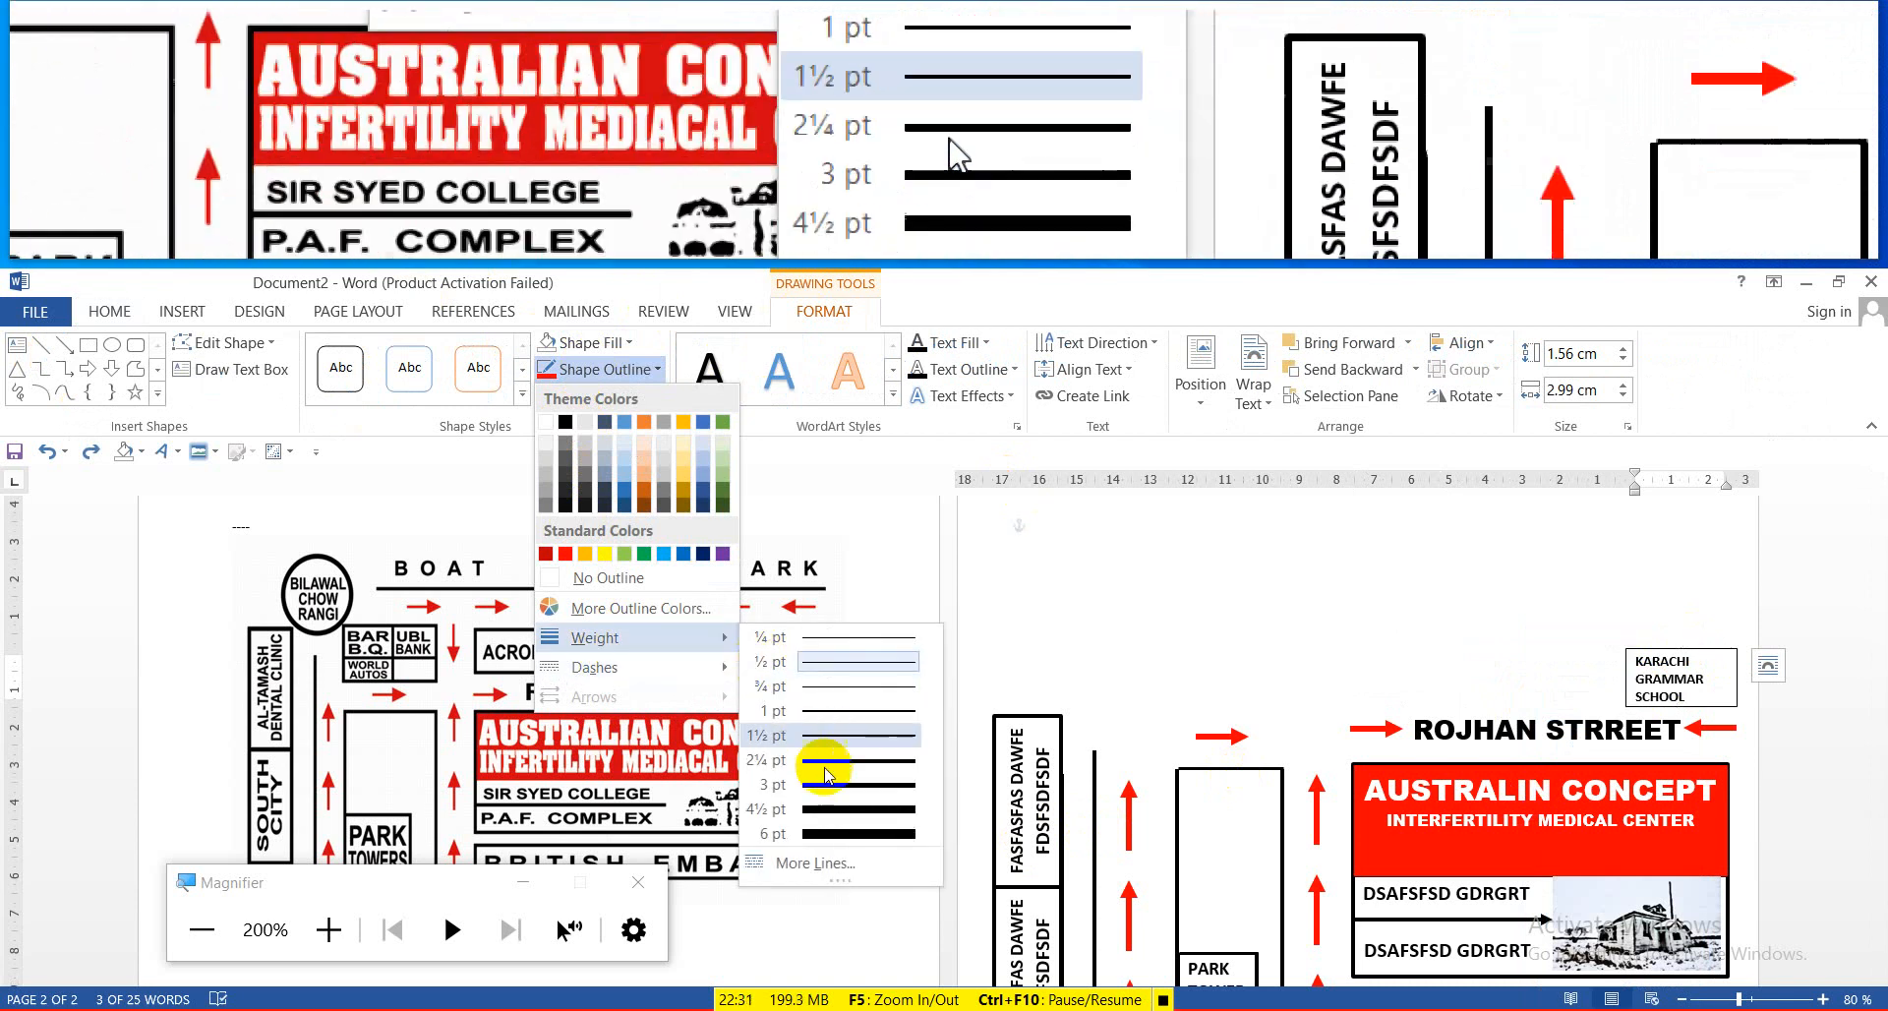
pyautogui.click(826, 784)
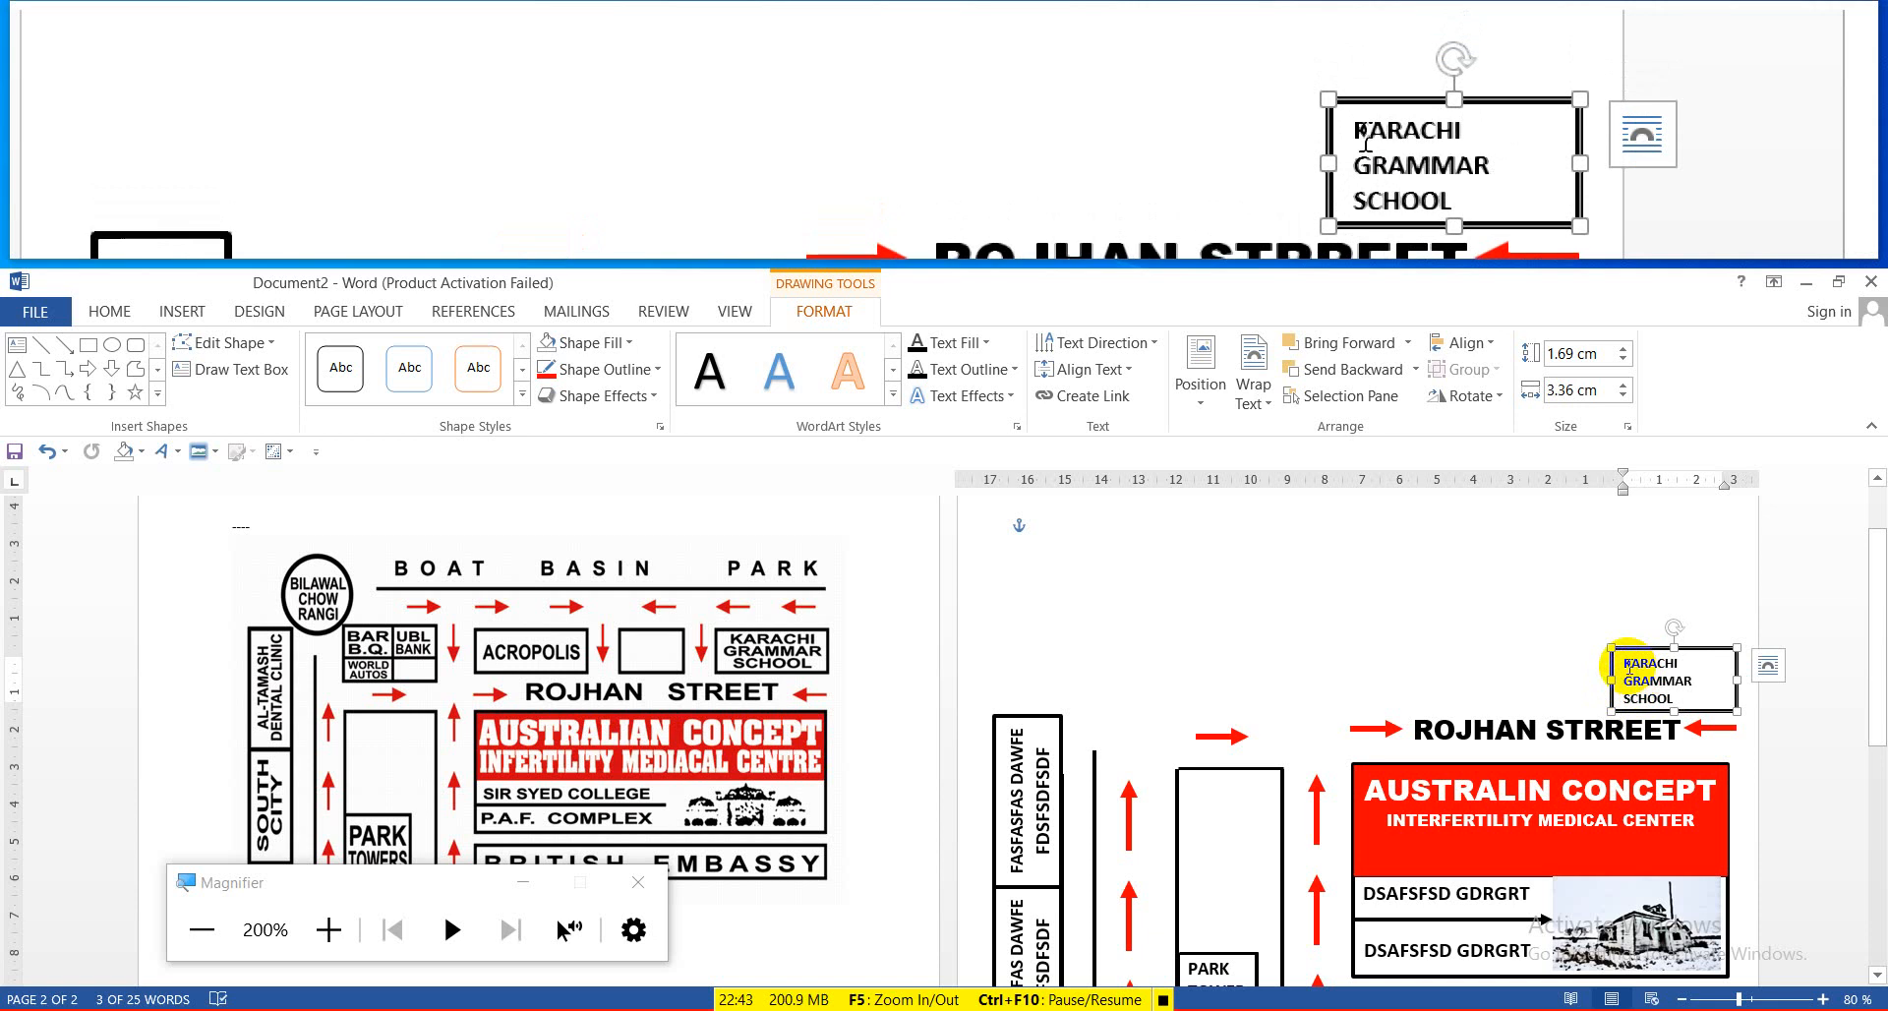
# Set the KARACHI GRAMMAR SCHOOL text to 12 pt with single line spacing
pyautogui.moveTo(1625, 665); pyautogui.dragTo(1708, 707)
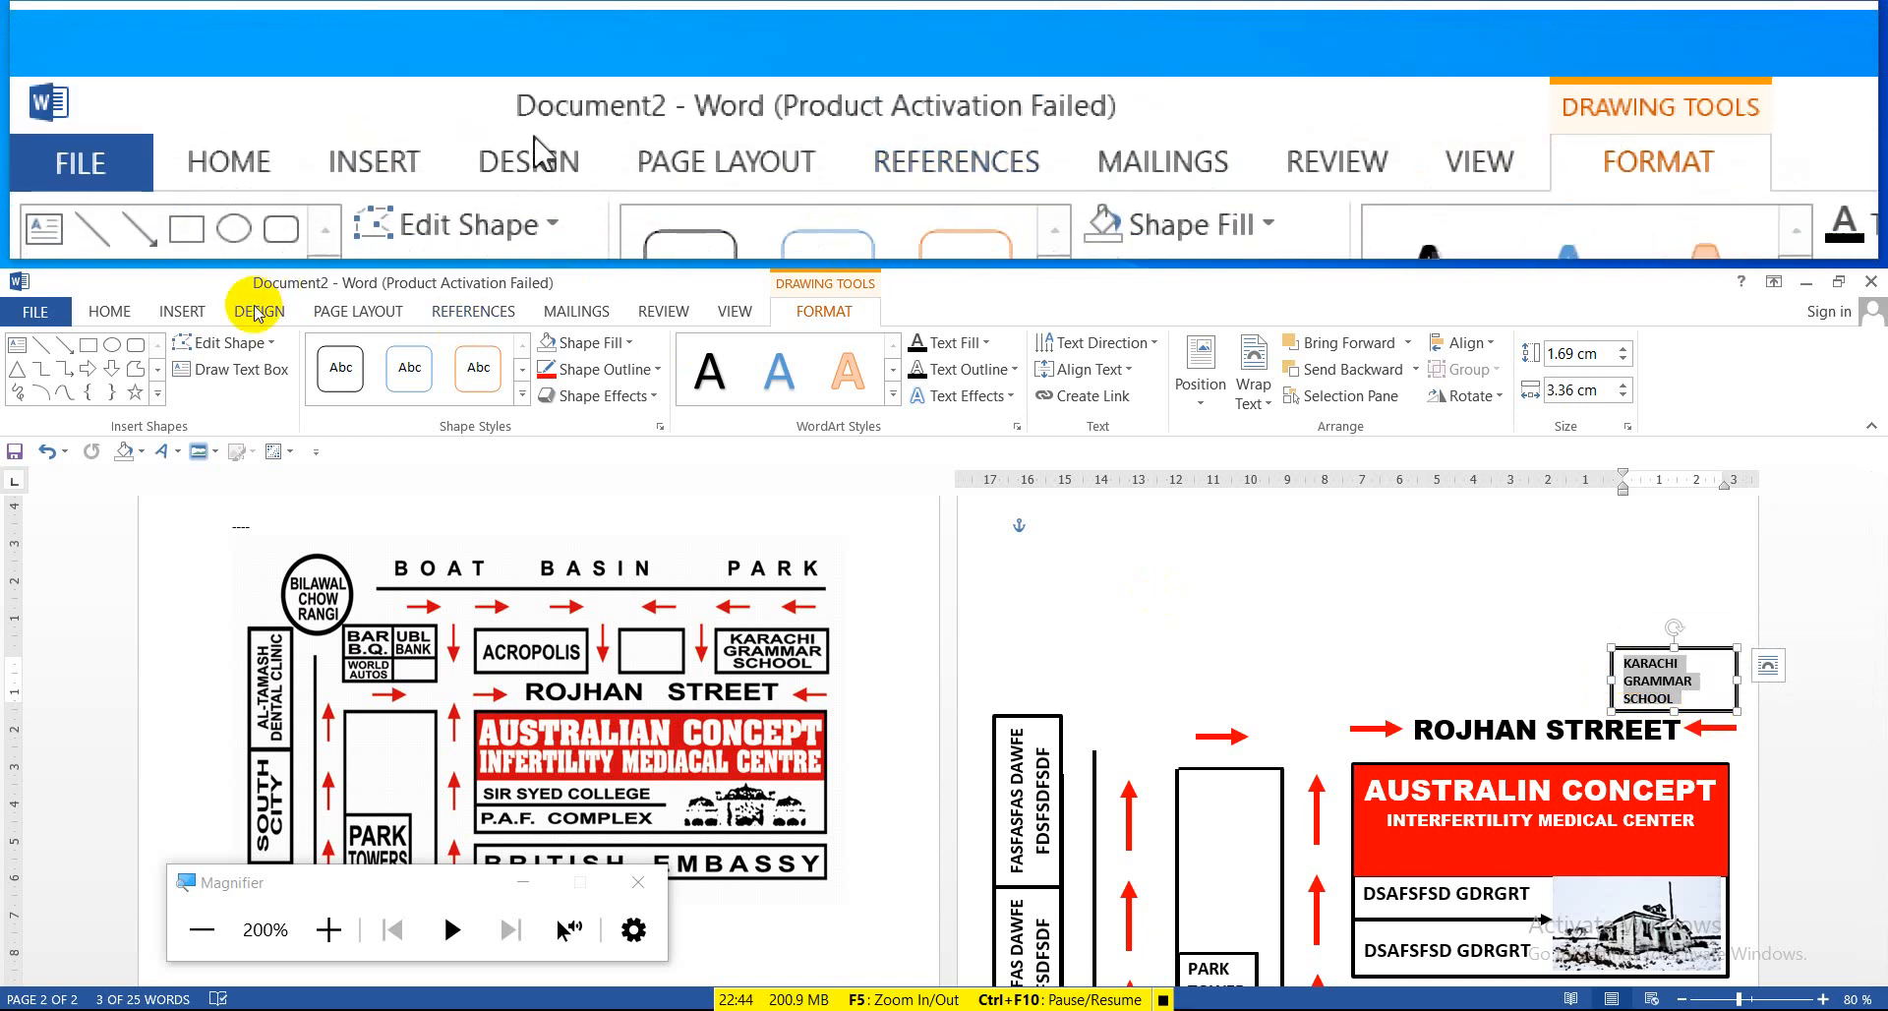
pyautogui.click(111, 311)
pyautogui.click(371, 355)
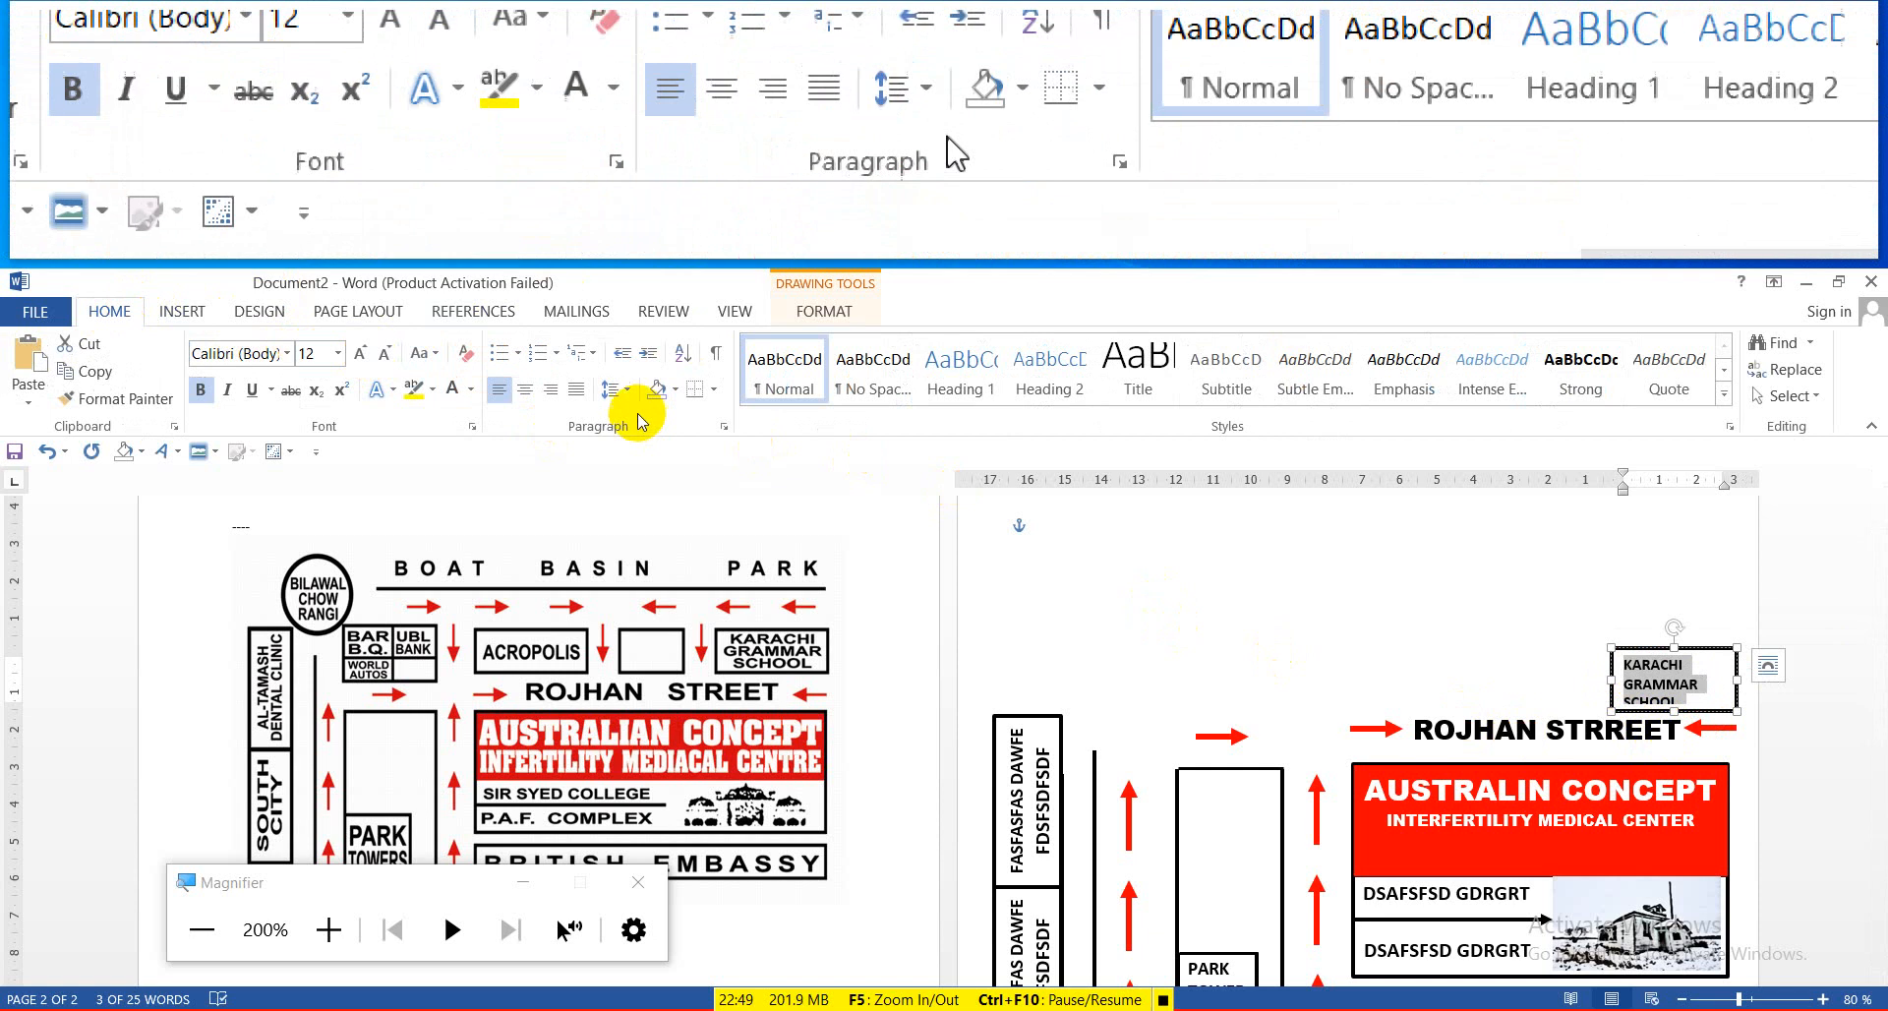
pyautogui.click(611, 389)
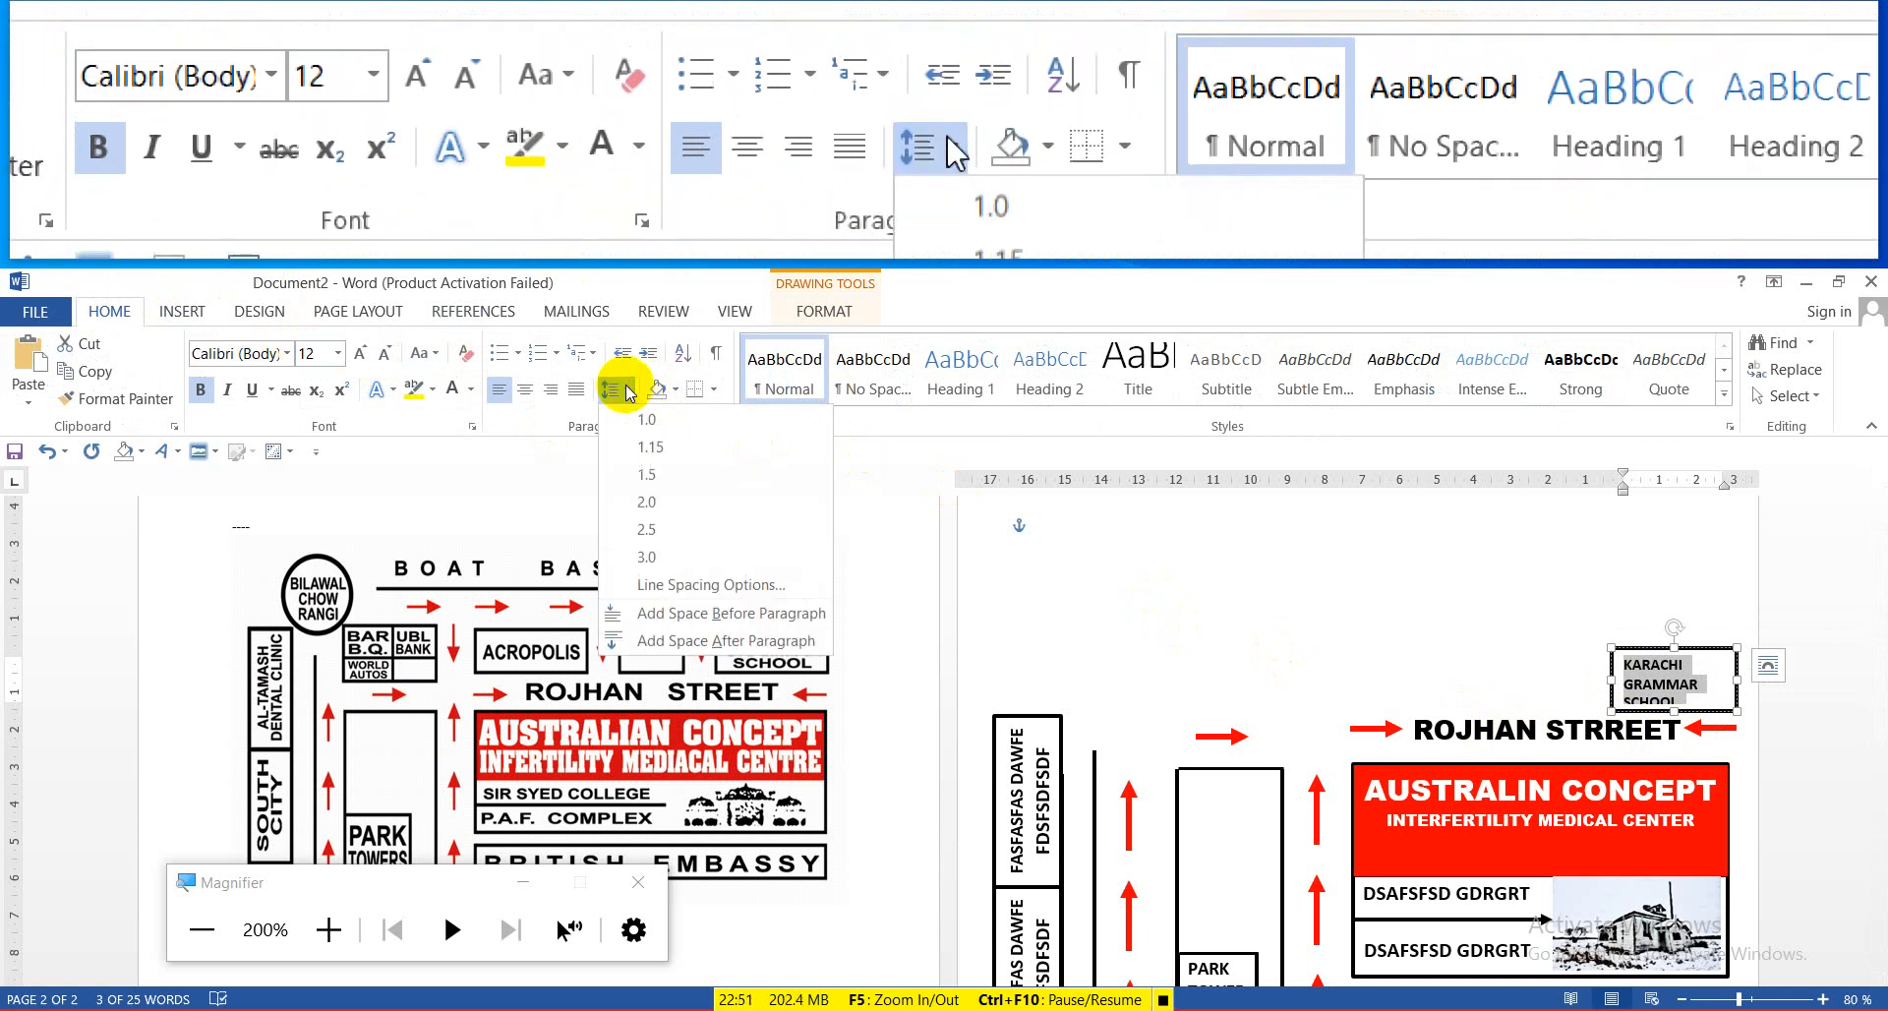
pyautogui.click(638, 421)
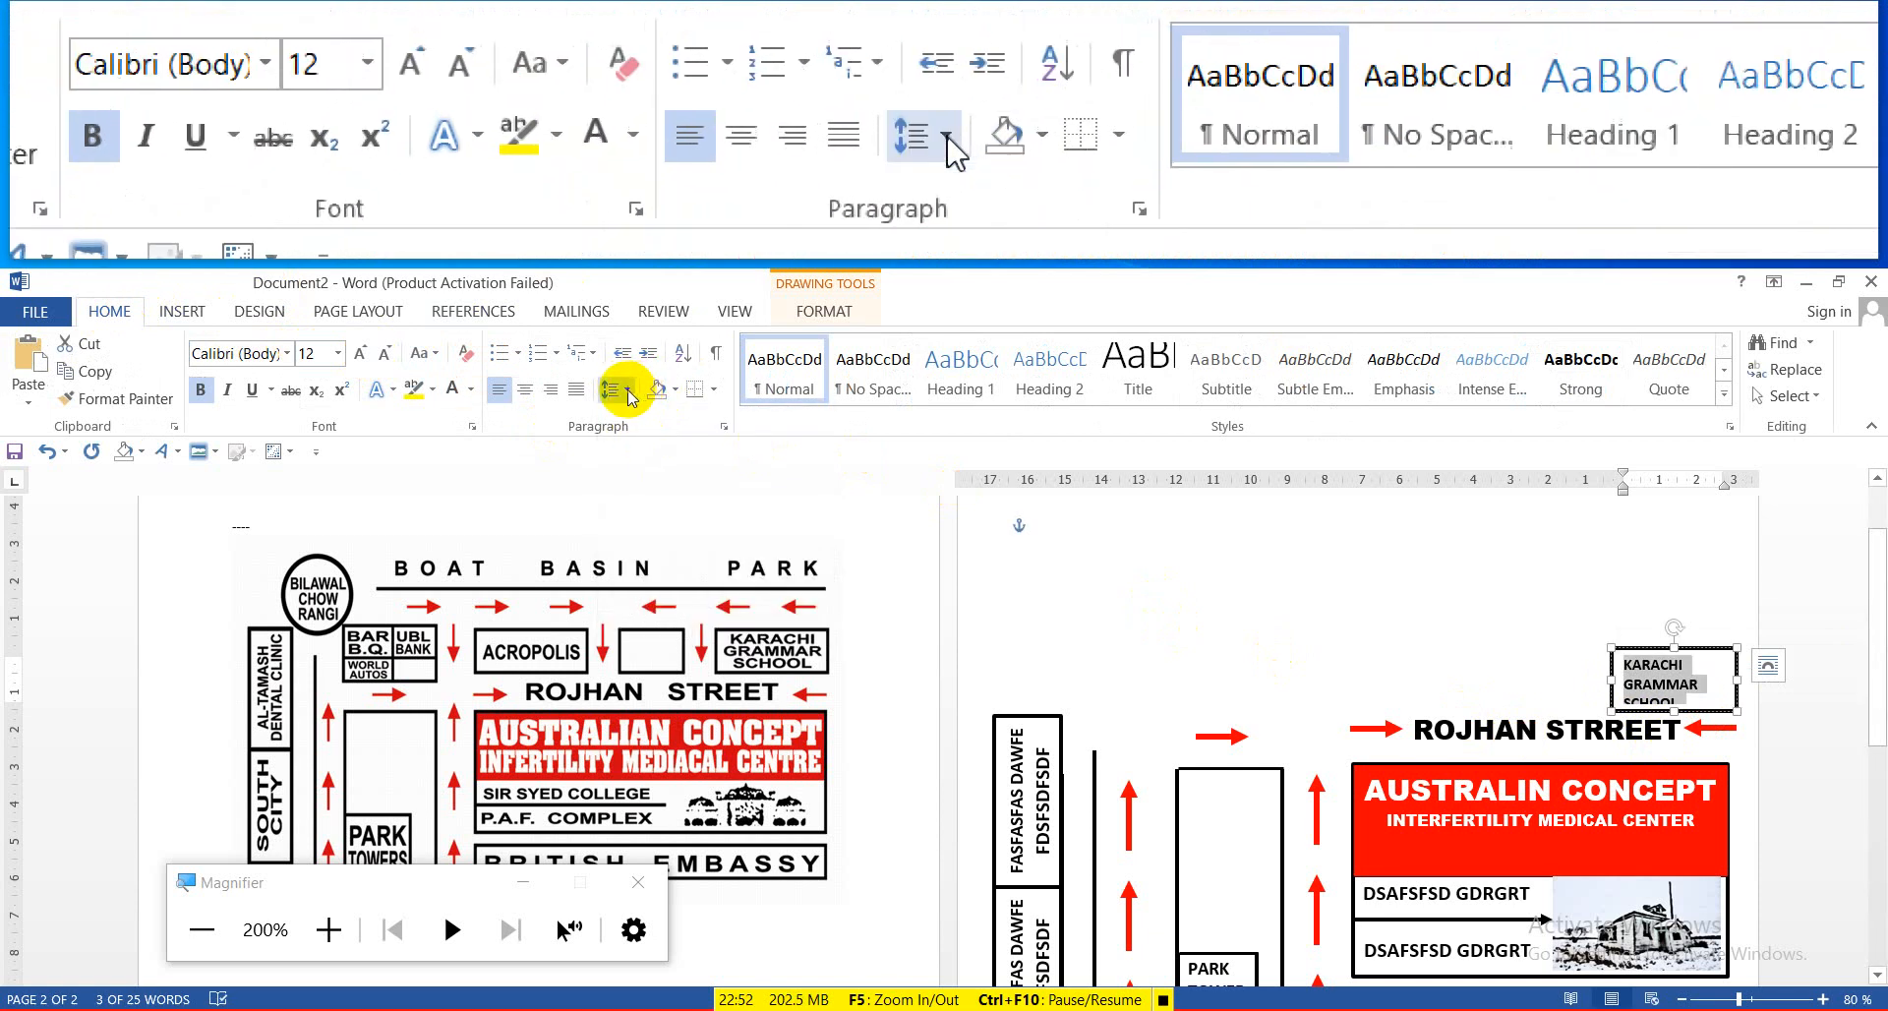
pyautogui.click(619, 389)
pyautogui.click(649, 584)
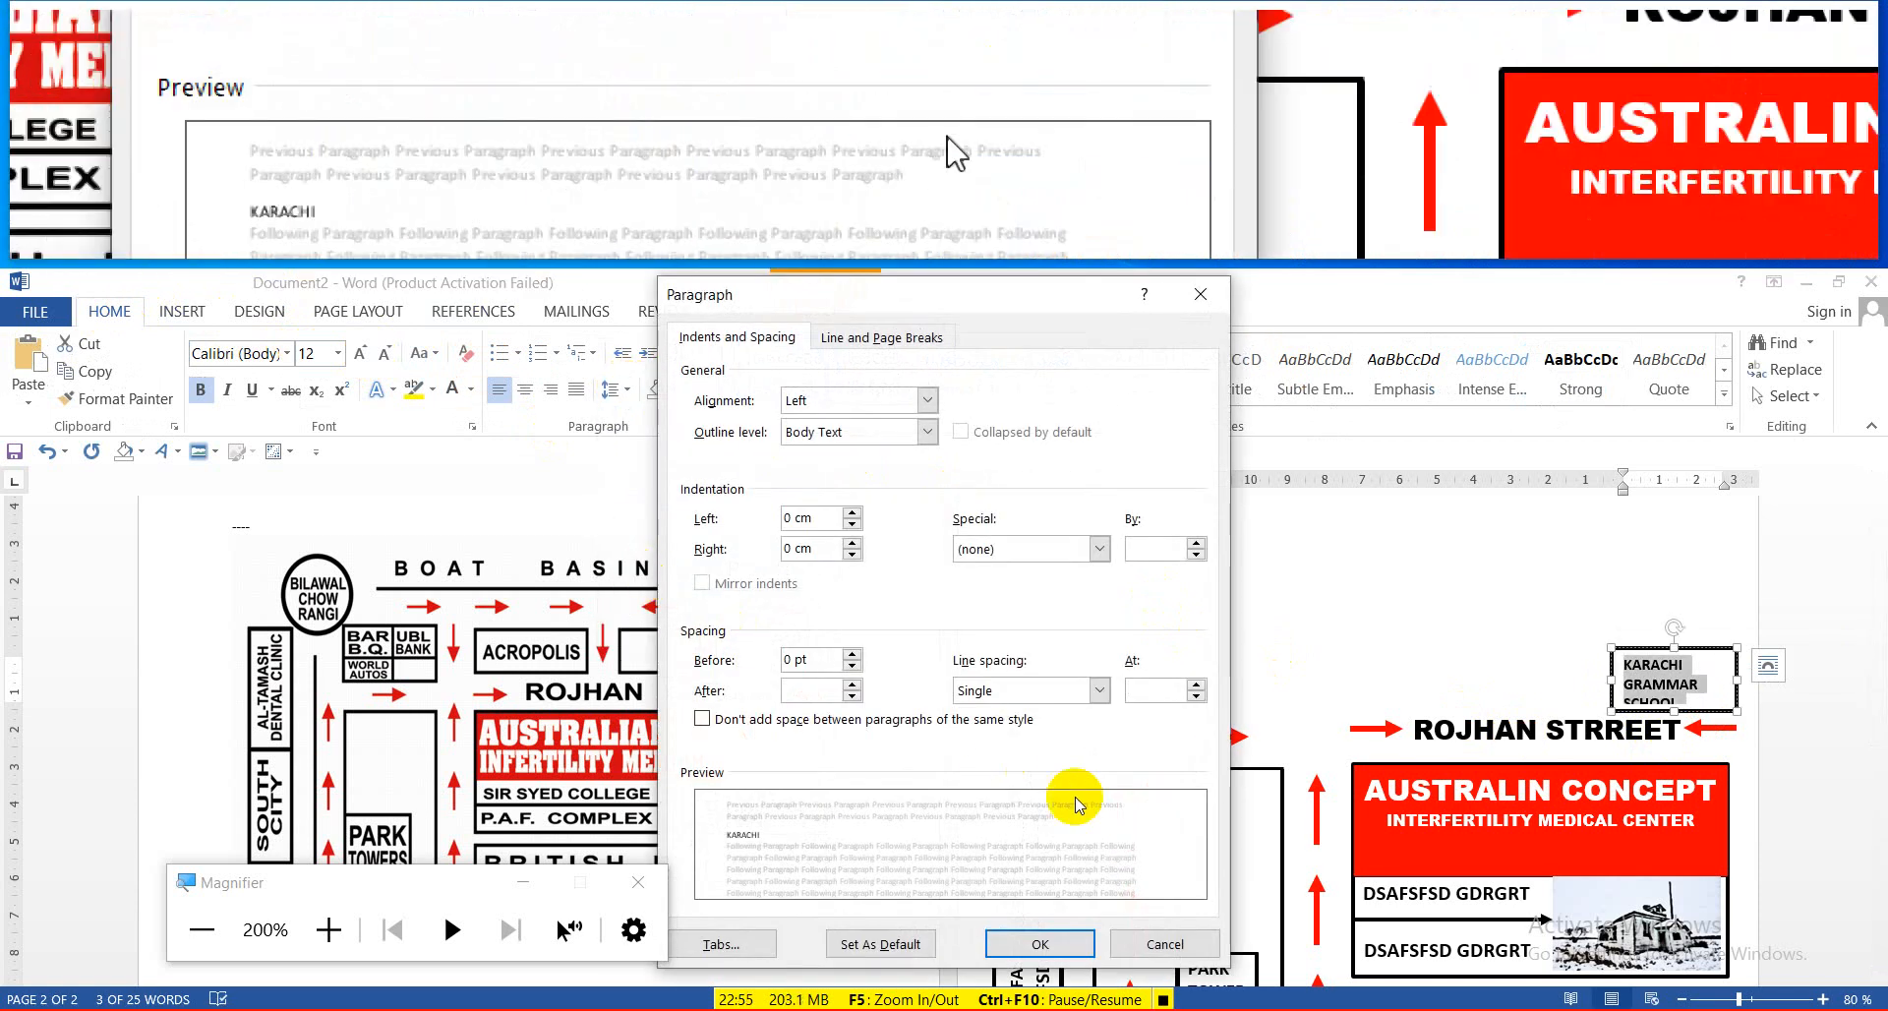
pyautogui.click(1069, 958)
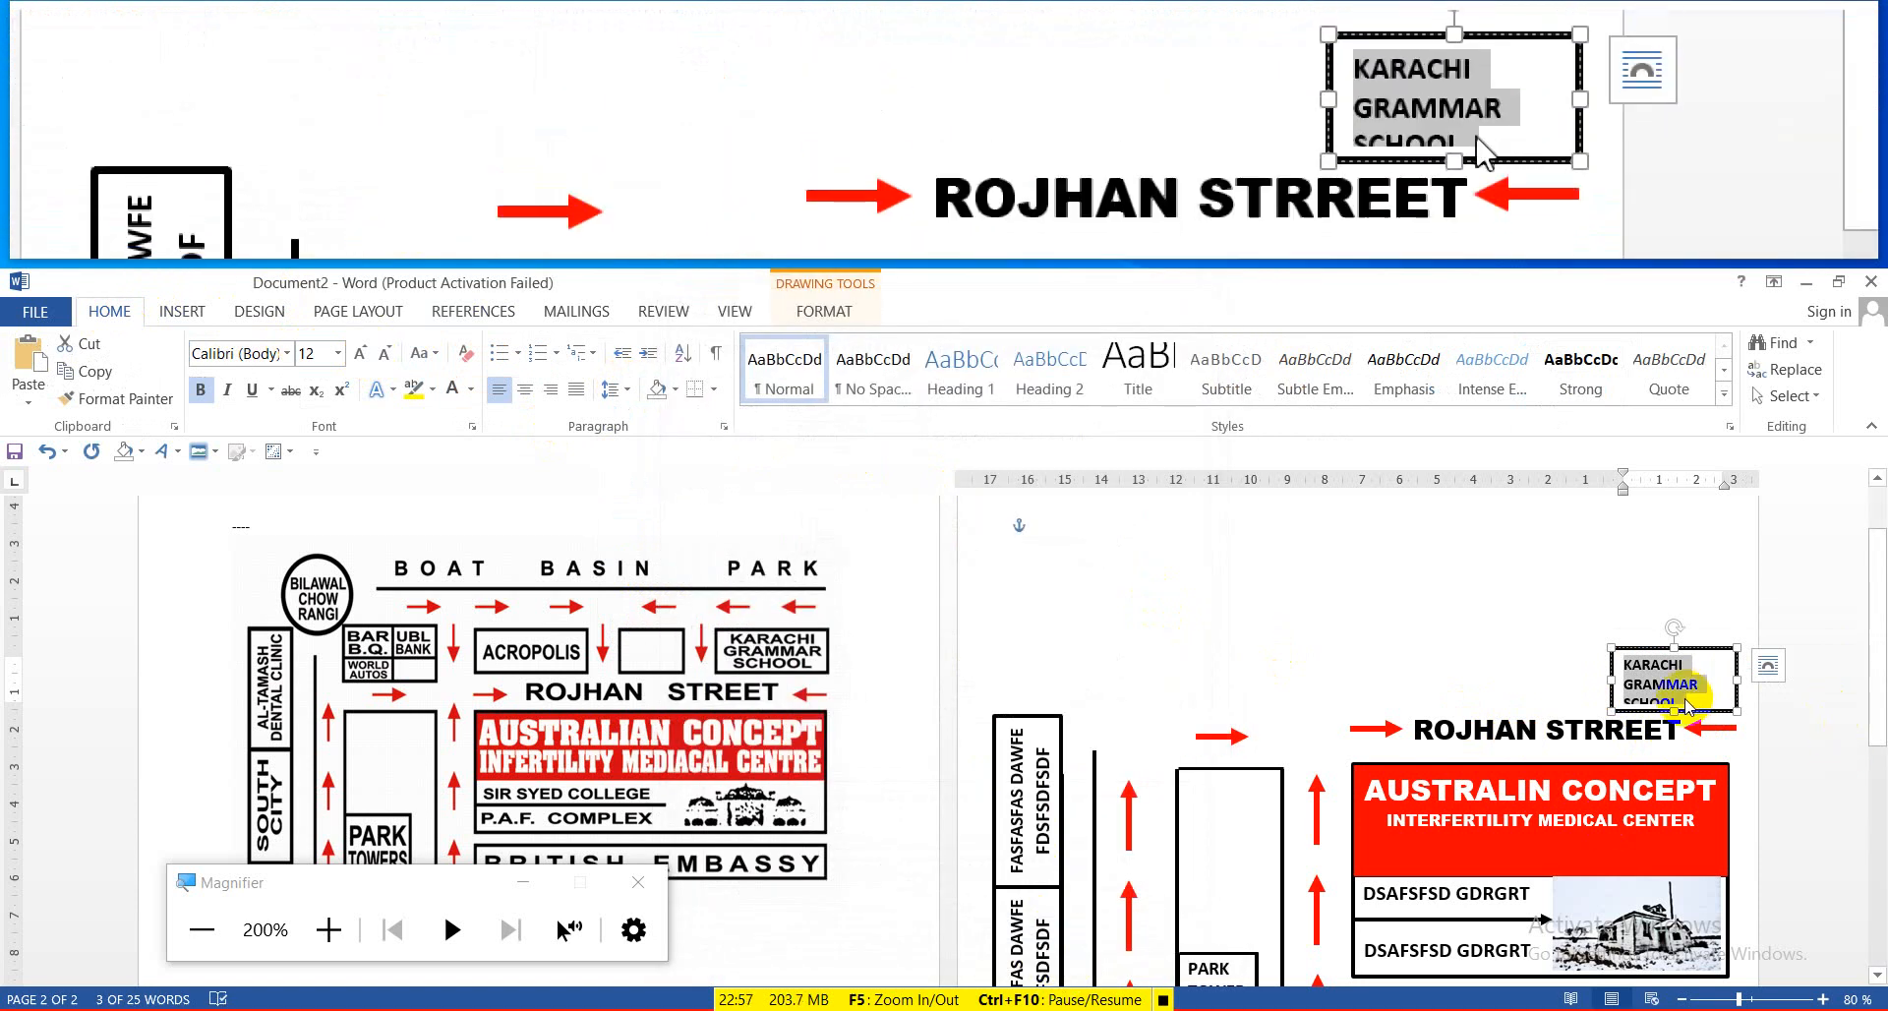
# Move the KARACHI GRAMMAR SCHOOL box up slightly and extend its lower edge so all three lines fit
pyautogui.moveTo(1666, 645); pyautogui.dragTo(1665, 633)
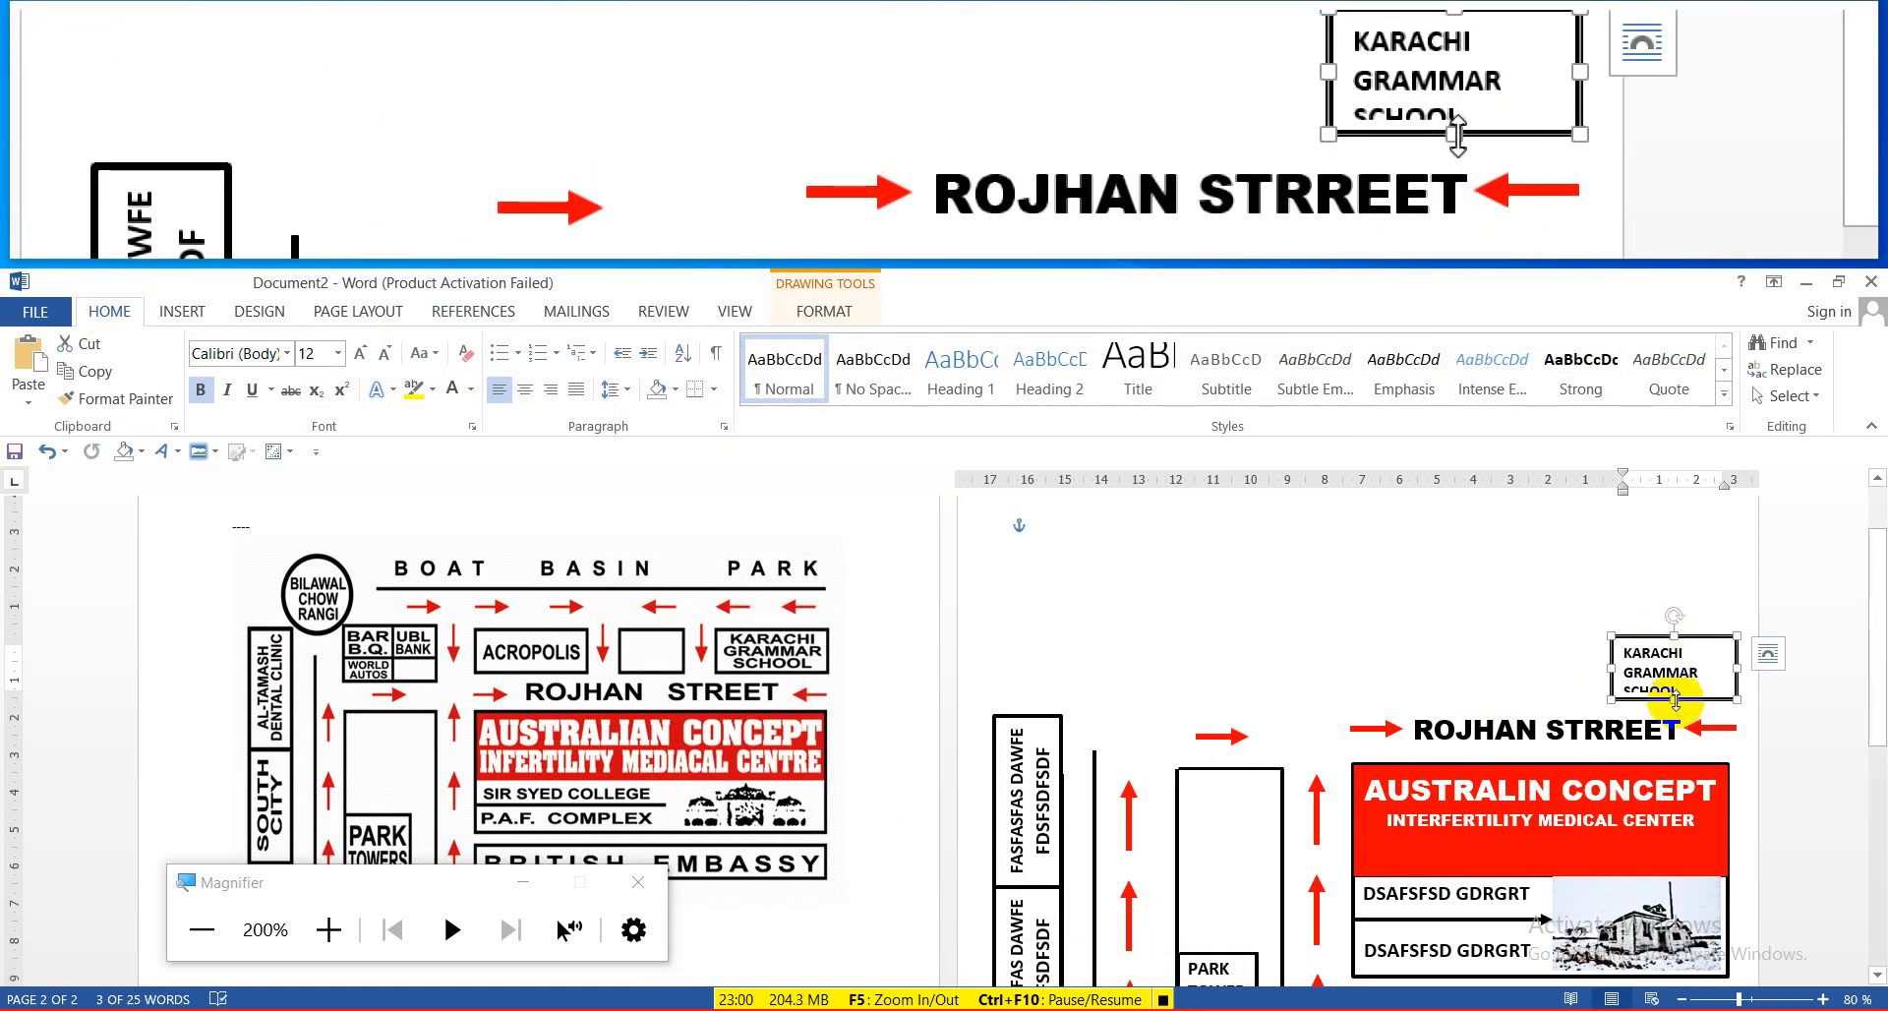
pyautogui.moveTo(1674, 700); pyautogui.dragTo(1674, 707)
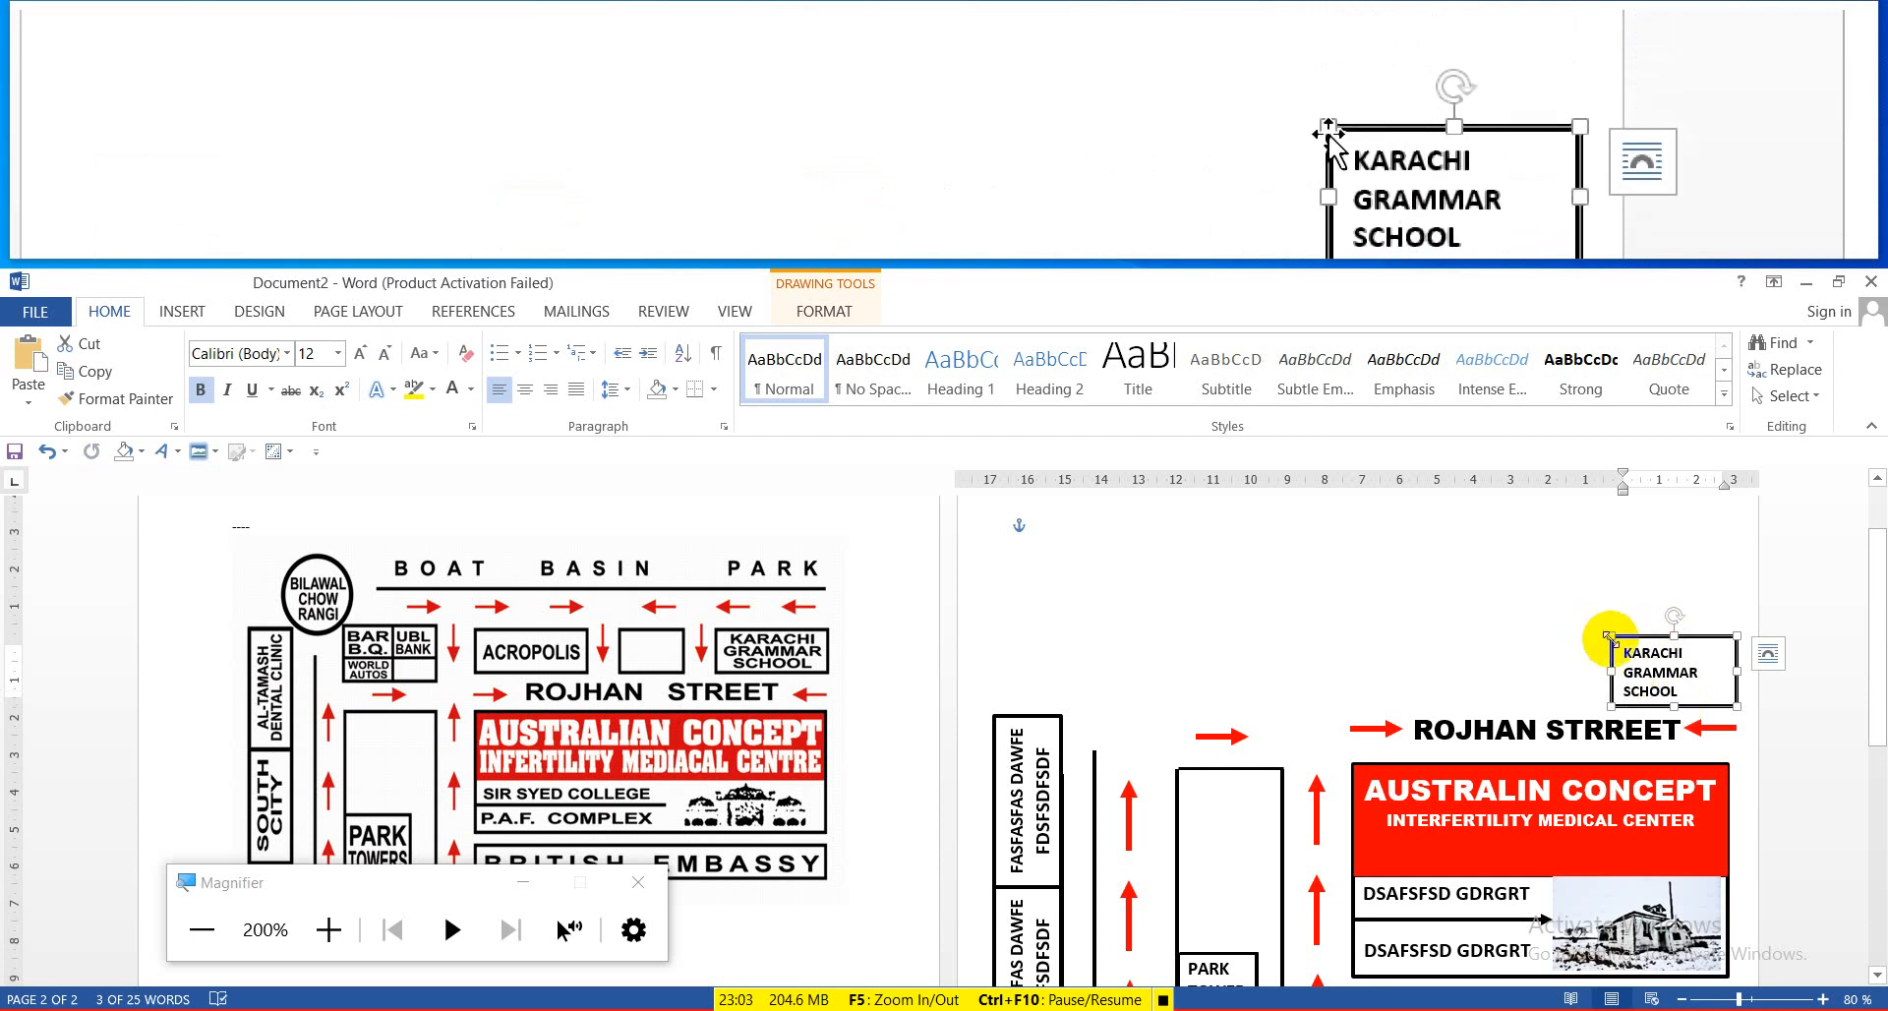
# Copy the KARACHI GRAMMAR SCHOOL box to above the arrow before ROJHAN STRREET and replace the copy's text with ACROPILIS
pyautogui.moveTo(1630, 639); pyautogui.dragTo(1387, 628)
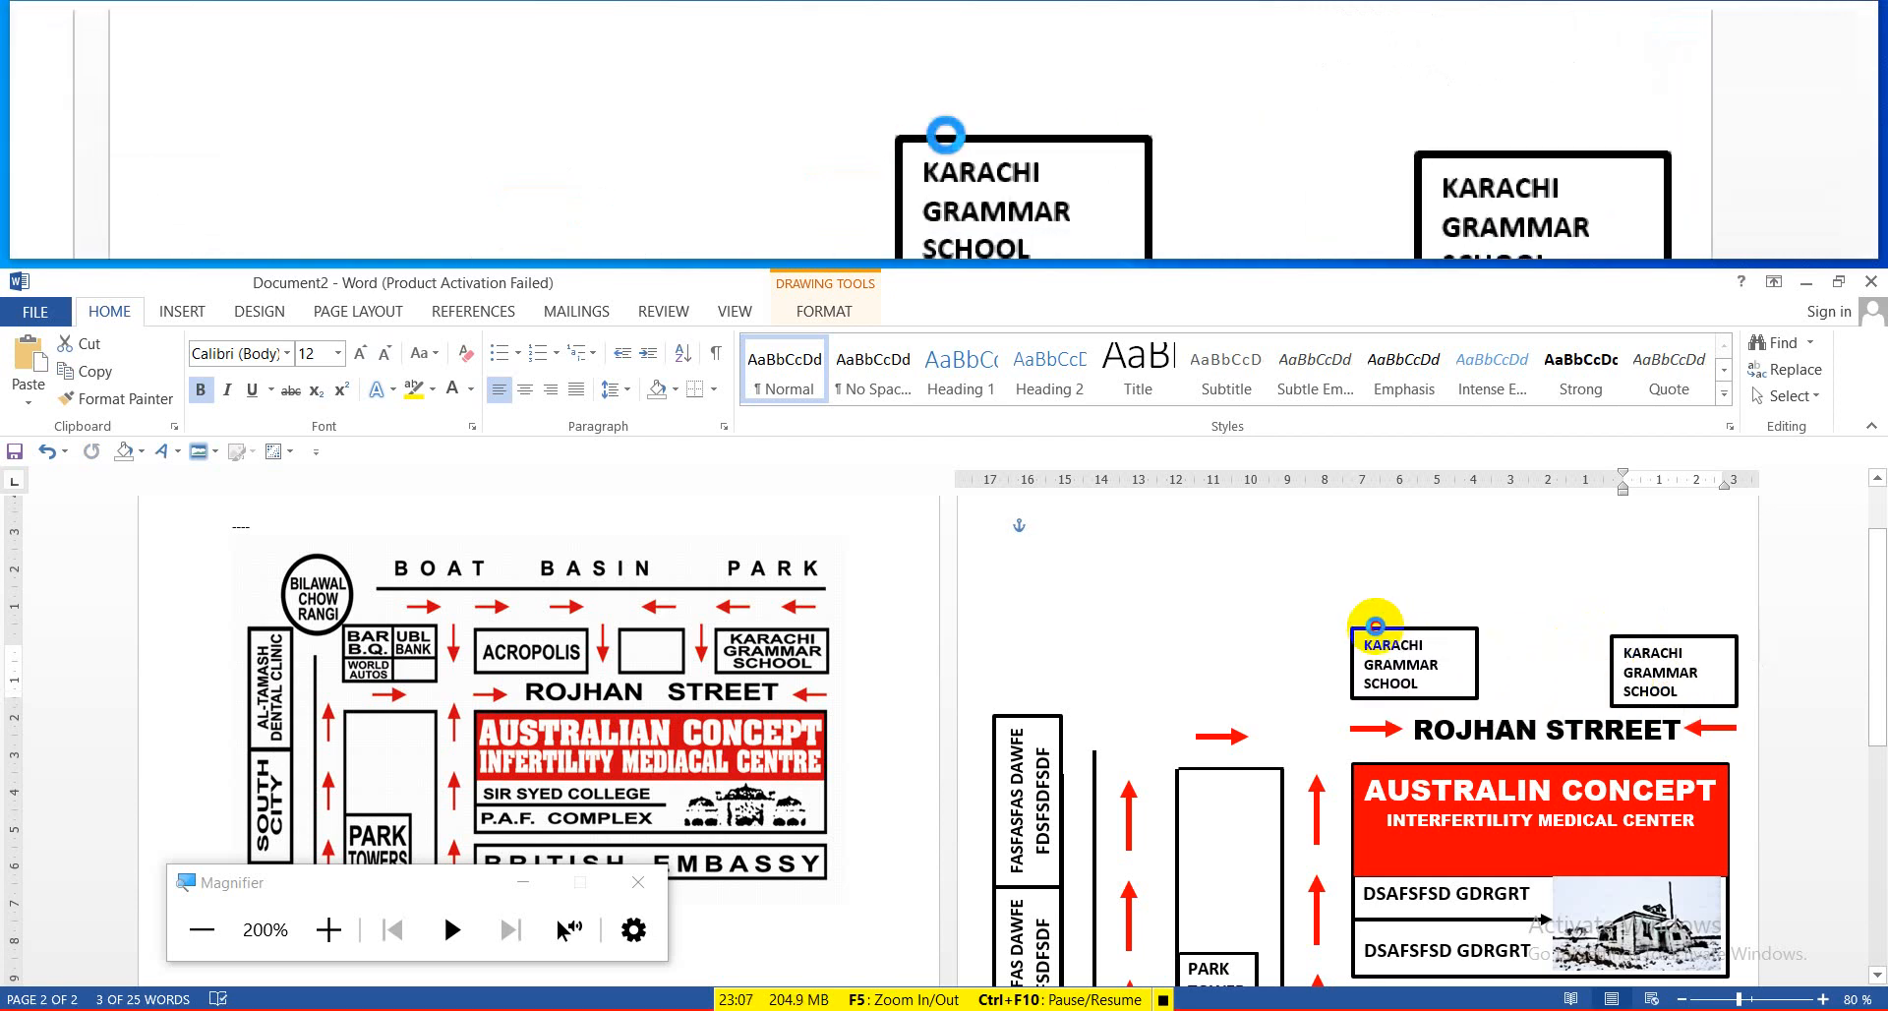
pyautogui.click(1375, 627)
pyautogui.moveTo(1366, 646); pyautogui.dragTo(1483, 682)
pyautogui.write('ACR')
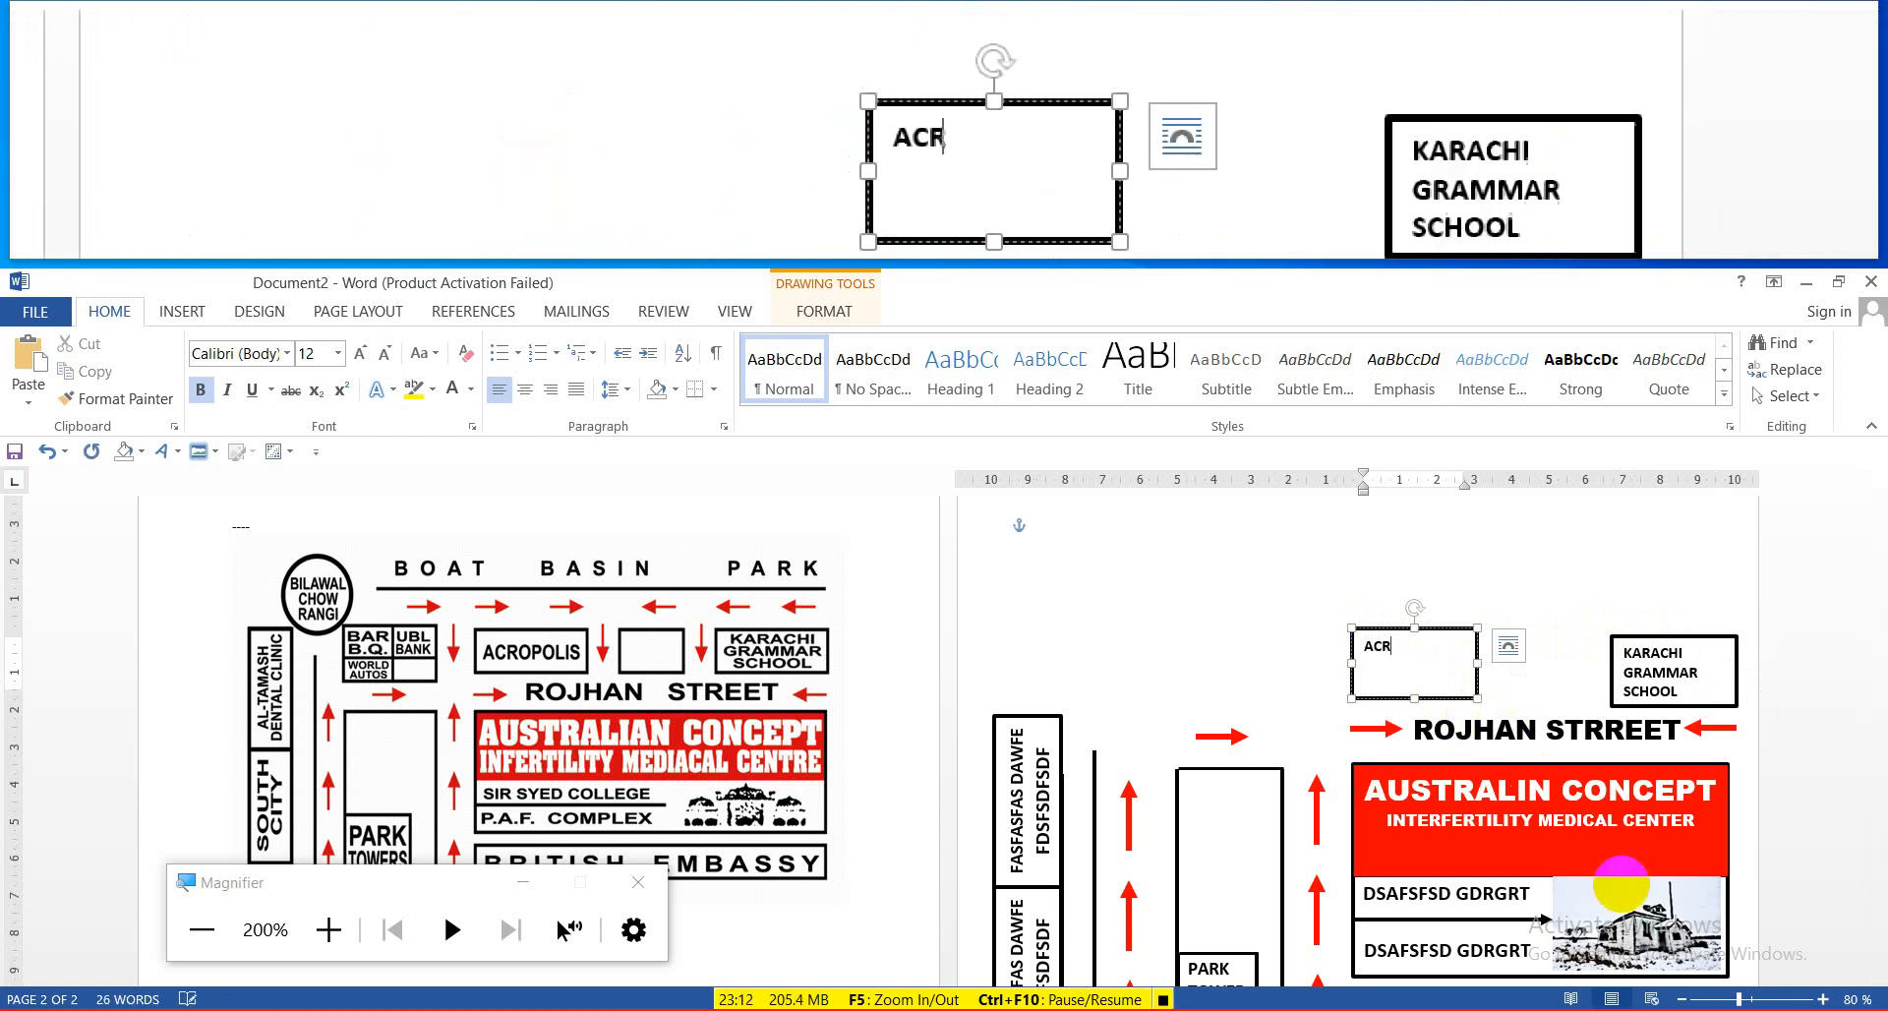
pyautogui.write('OPILIS')
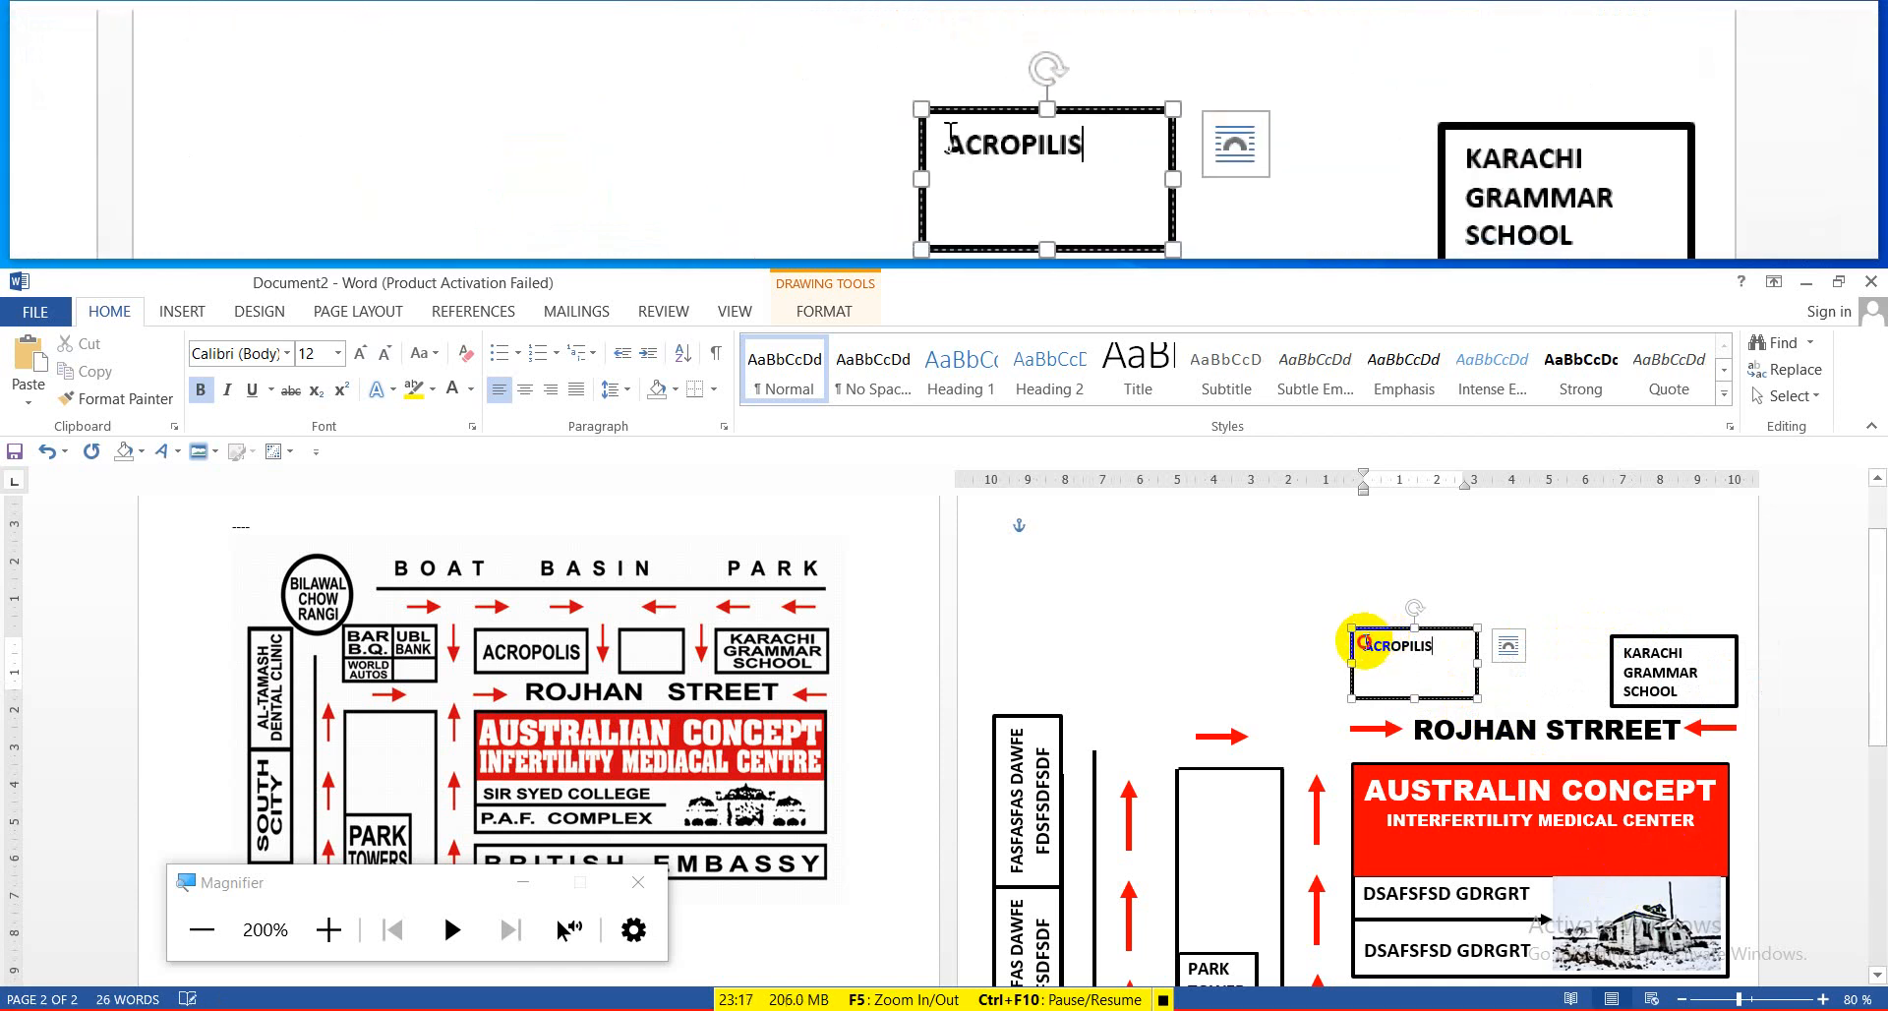
# Enlarge the ACROPILIS text to 16 pt
pyautogui.doubleClick(1367, 645)
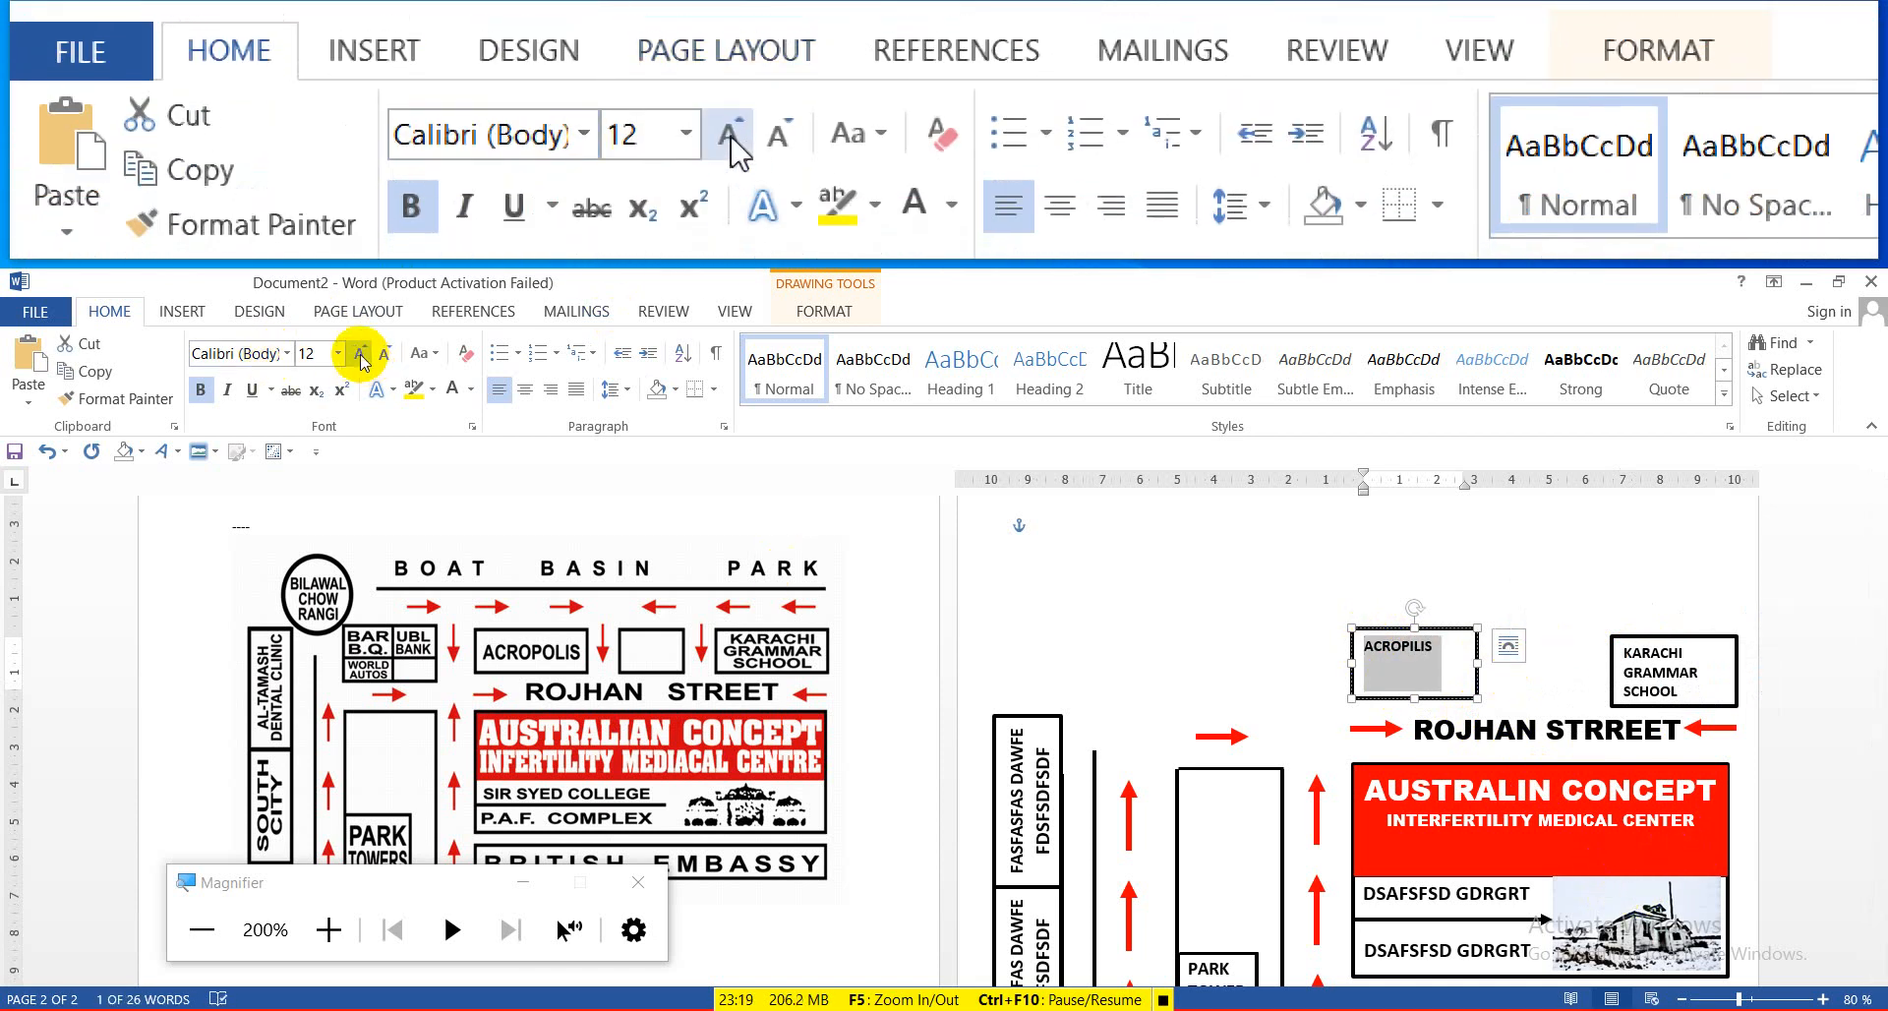
pyautogui.click(361, 356)
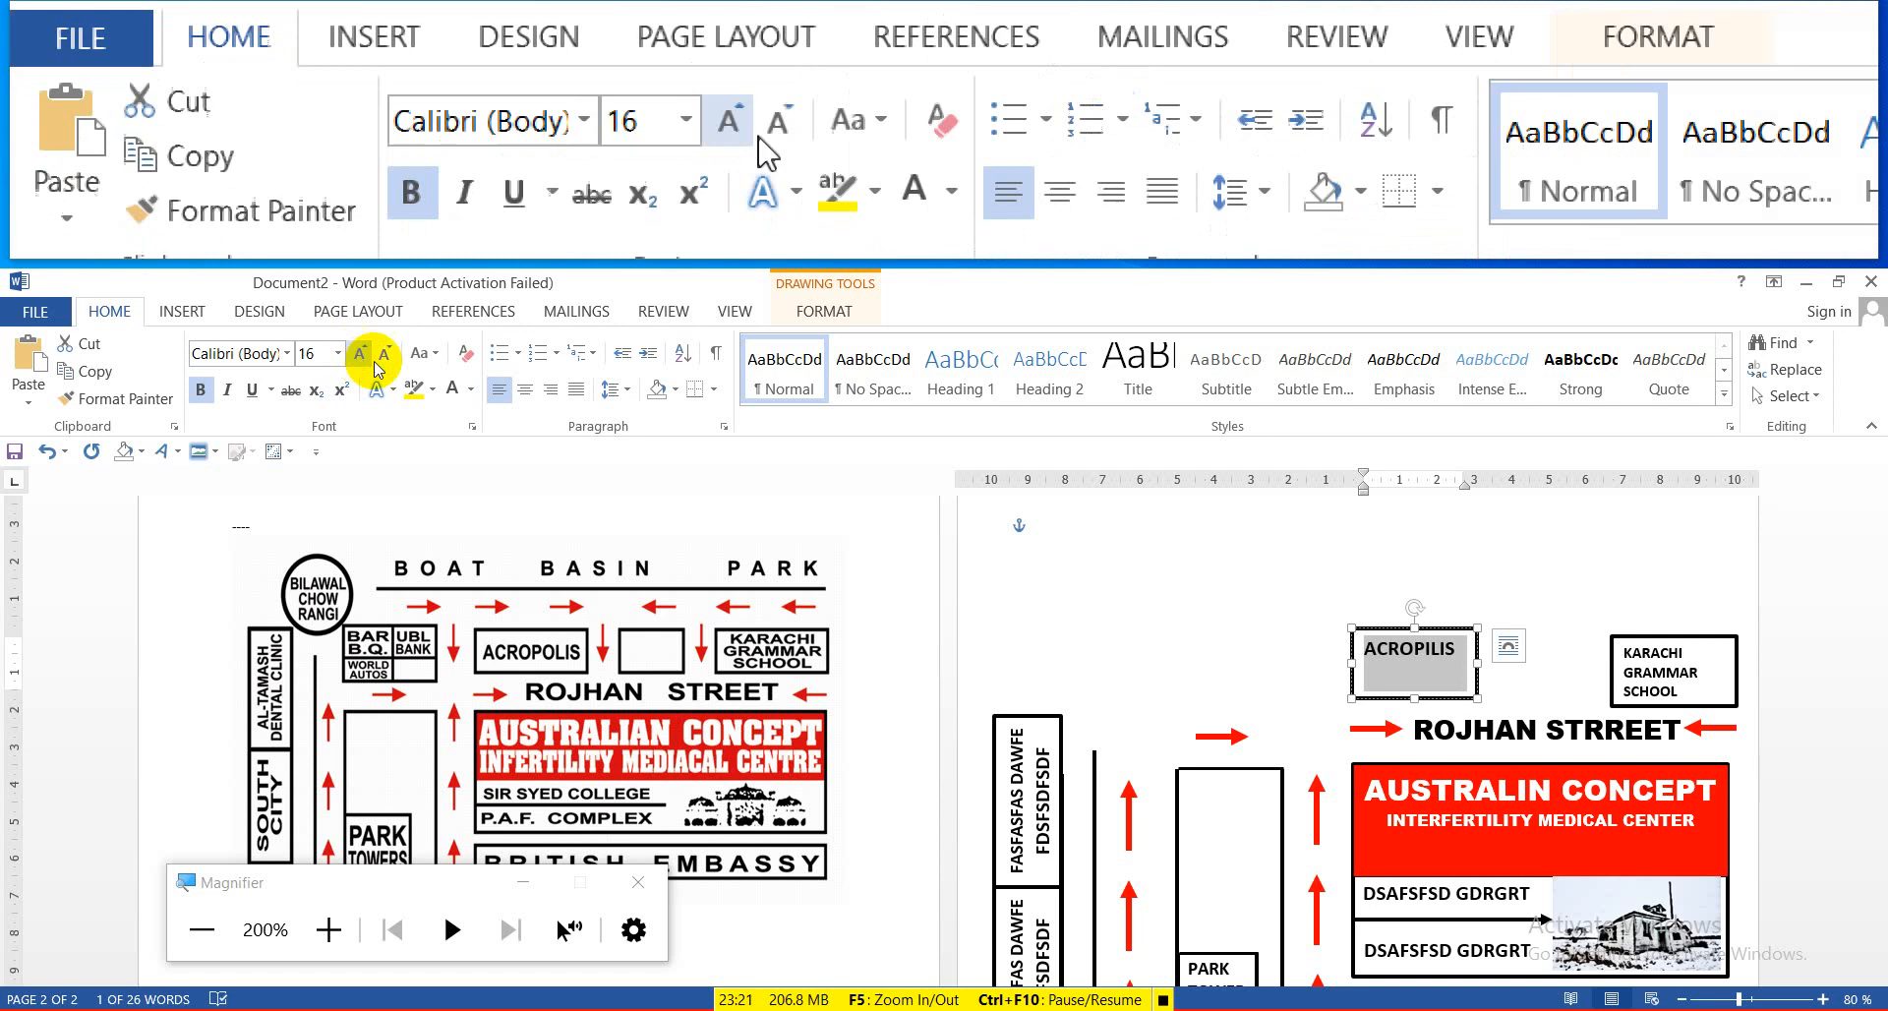
pyautogui.click(182, 311)
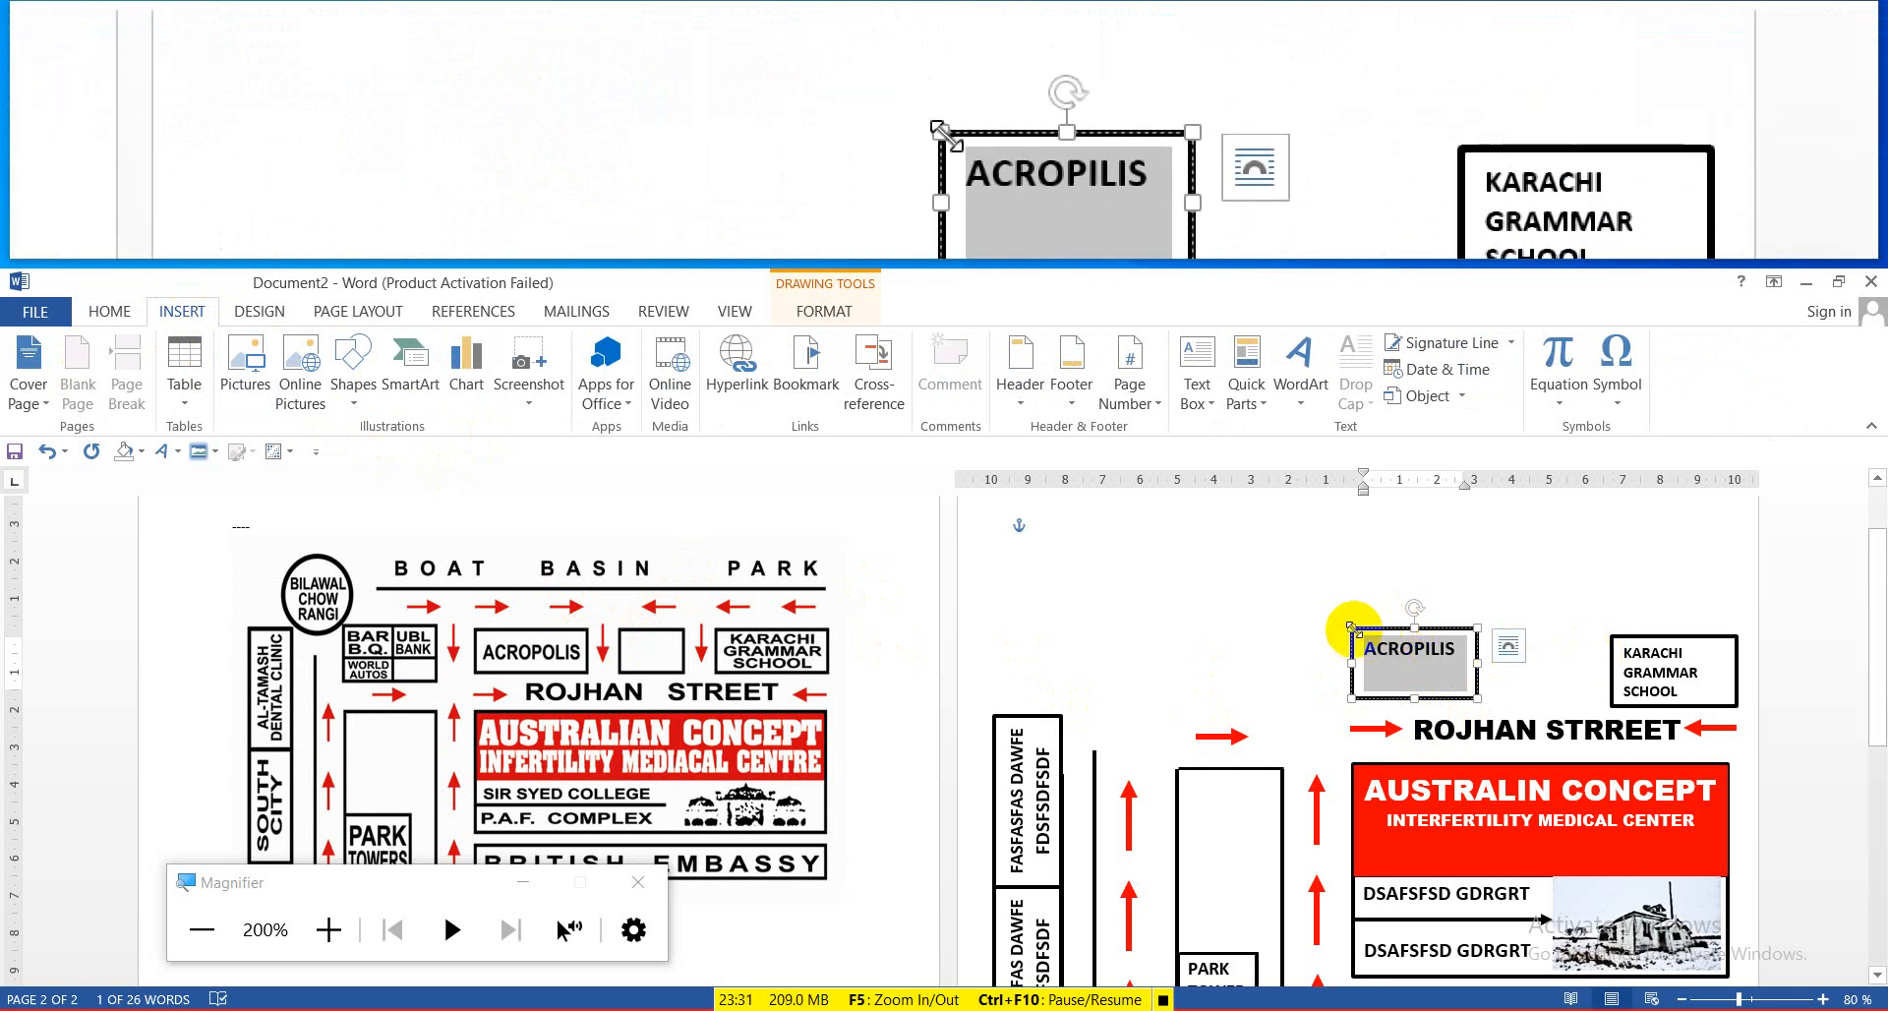
# Move the ACROPILIS box slightly down so it lines up with the KARACHI GRAMMAR SCHOOL box
pyautogui.click(1459, 642)
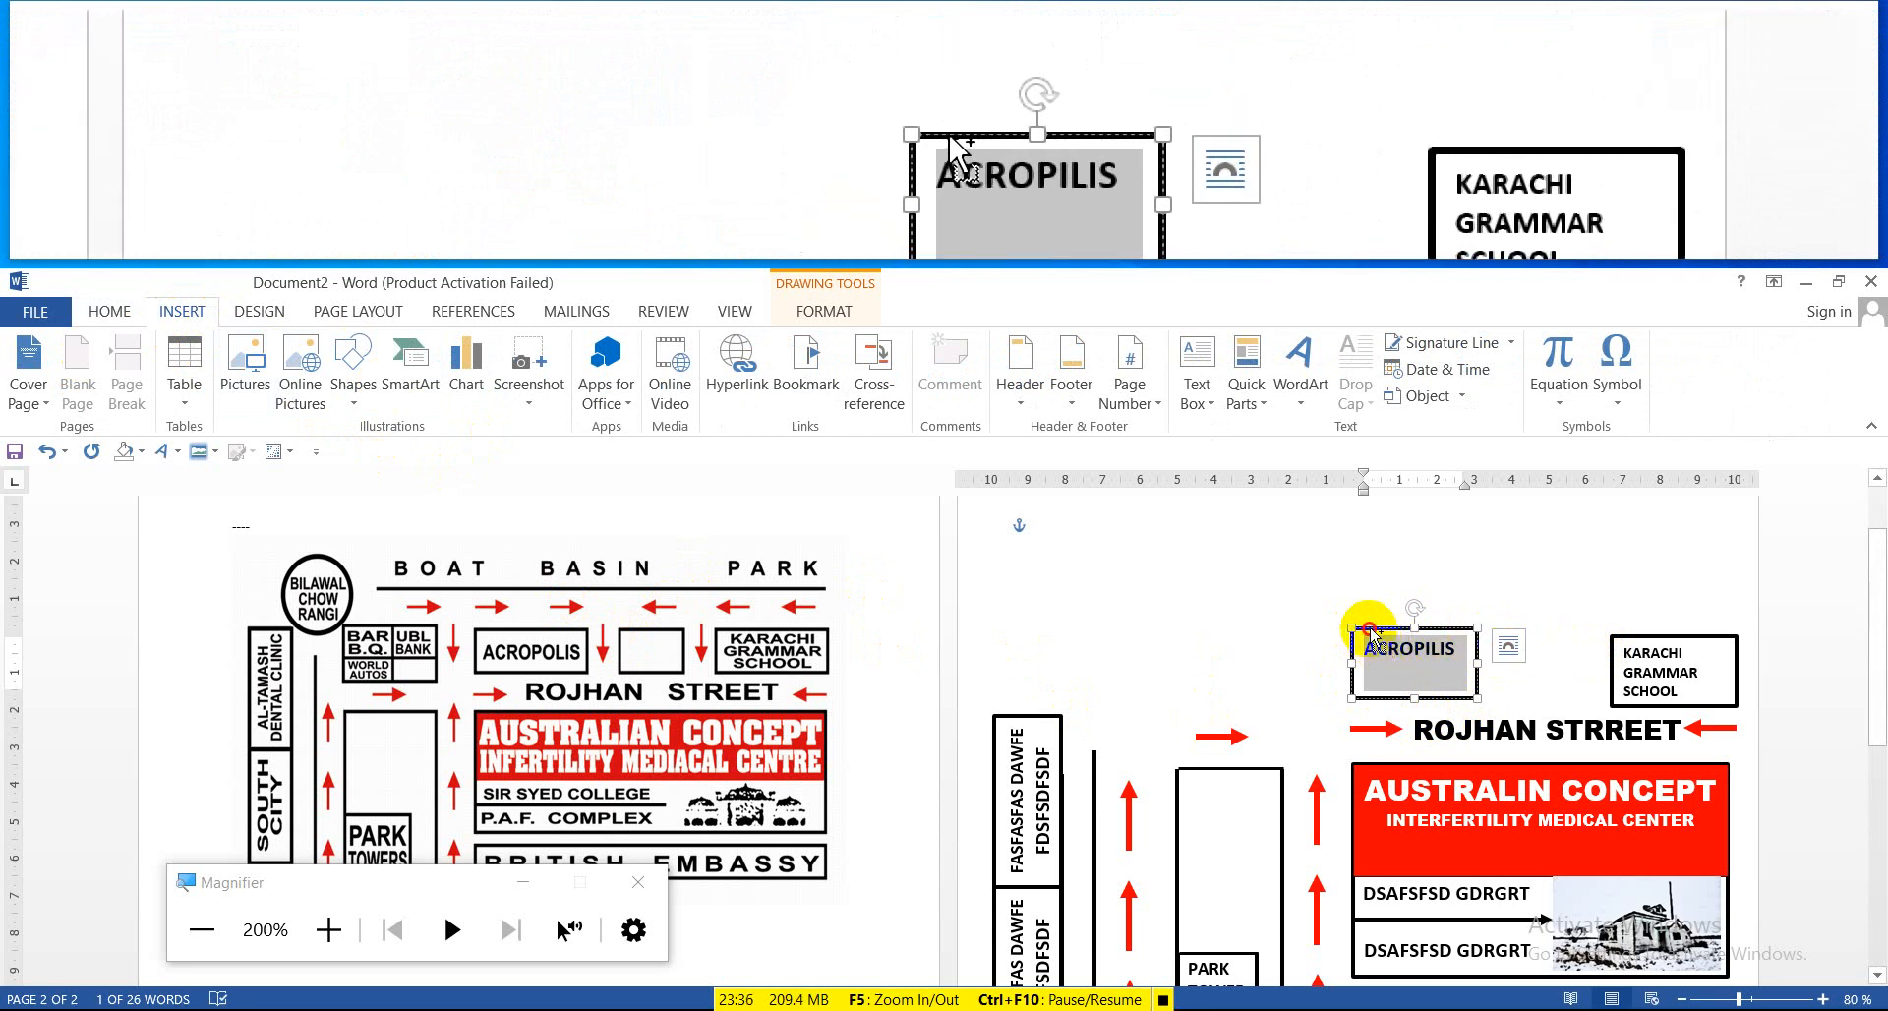
pyautogui.click(1459, 643)
pyautogui.moveTo(1457, 640); pyautogui.dragTo(1576, 702)
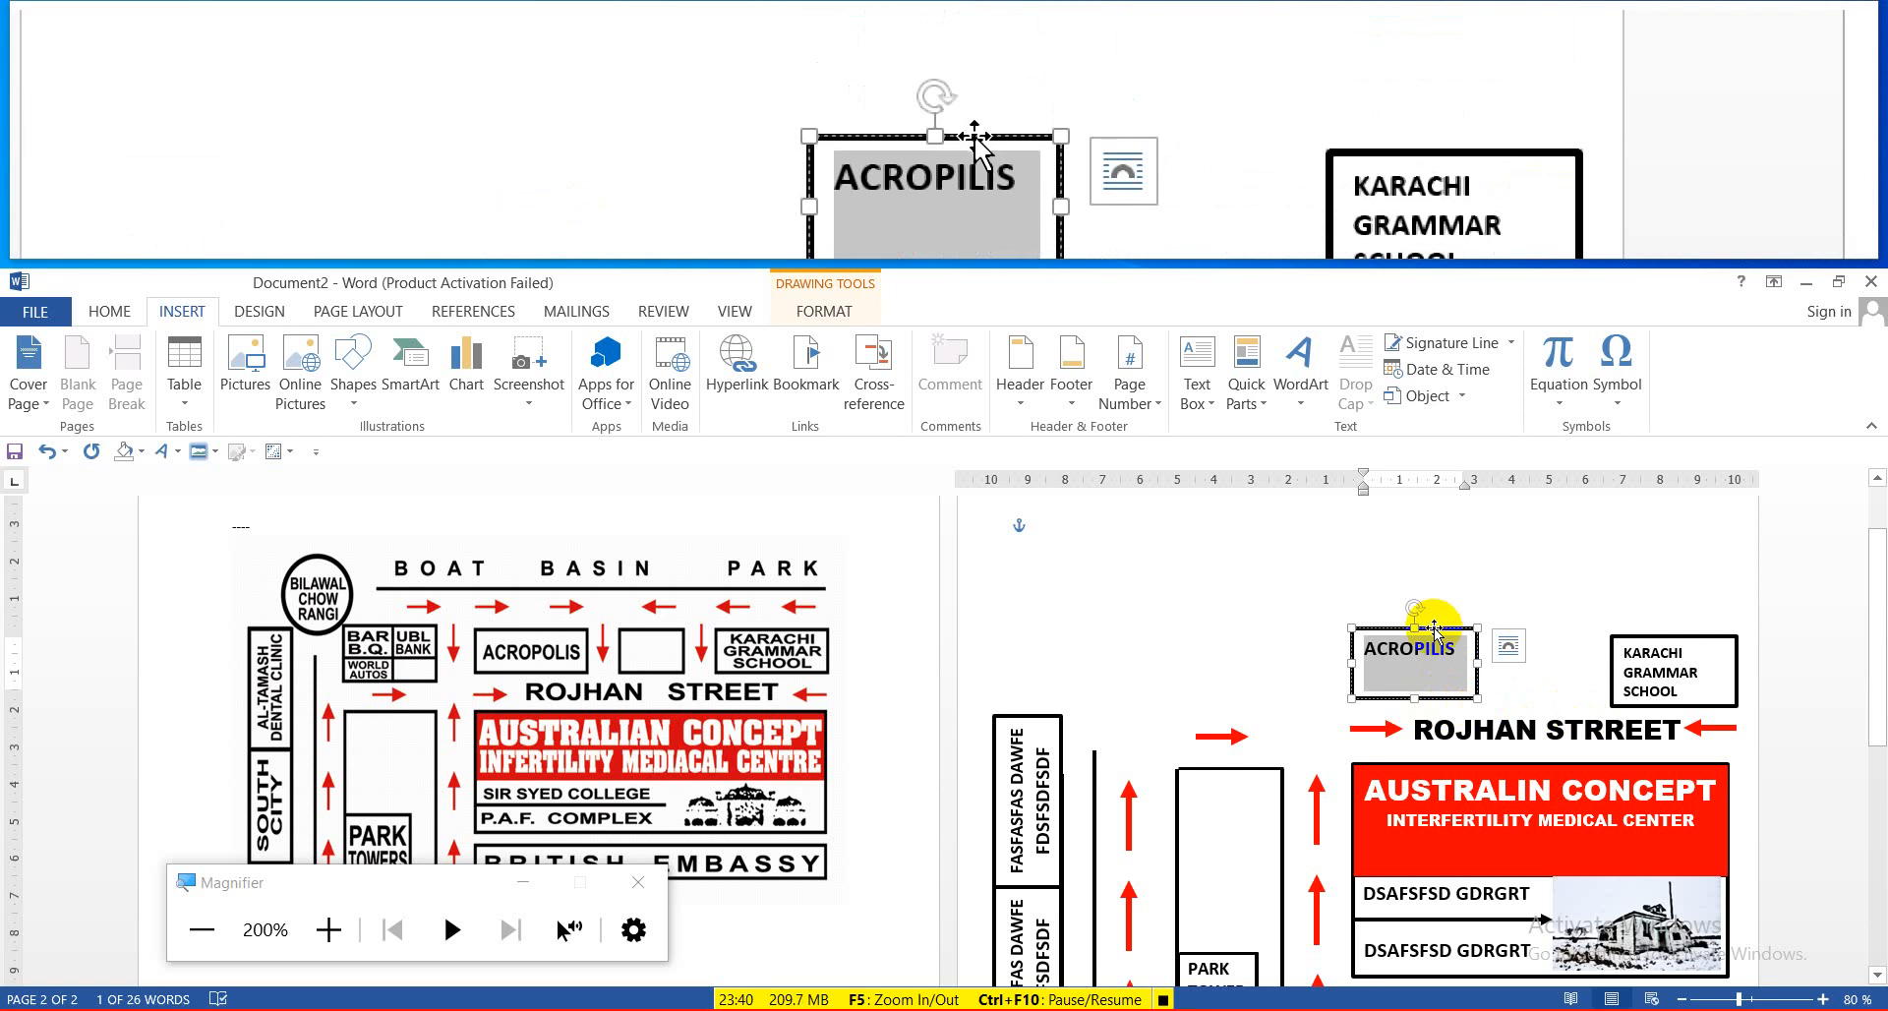
pyautogui.moveTo(1433, 629); pyautogui.dragTo(1537, 633)
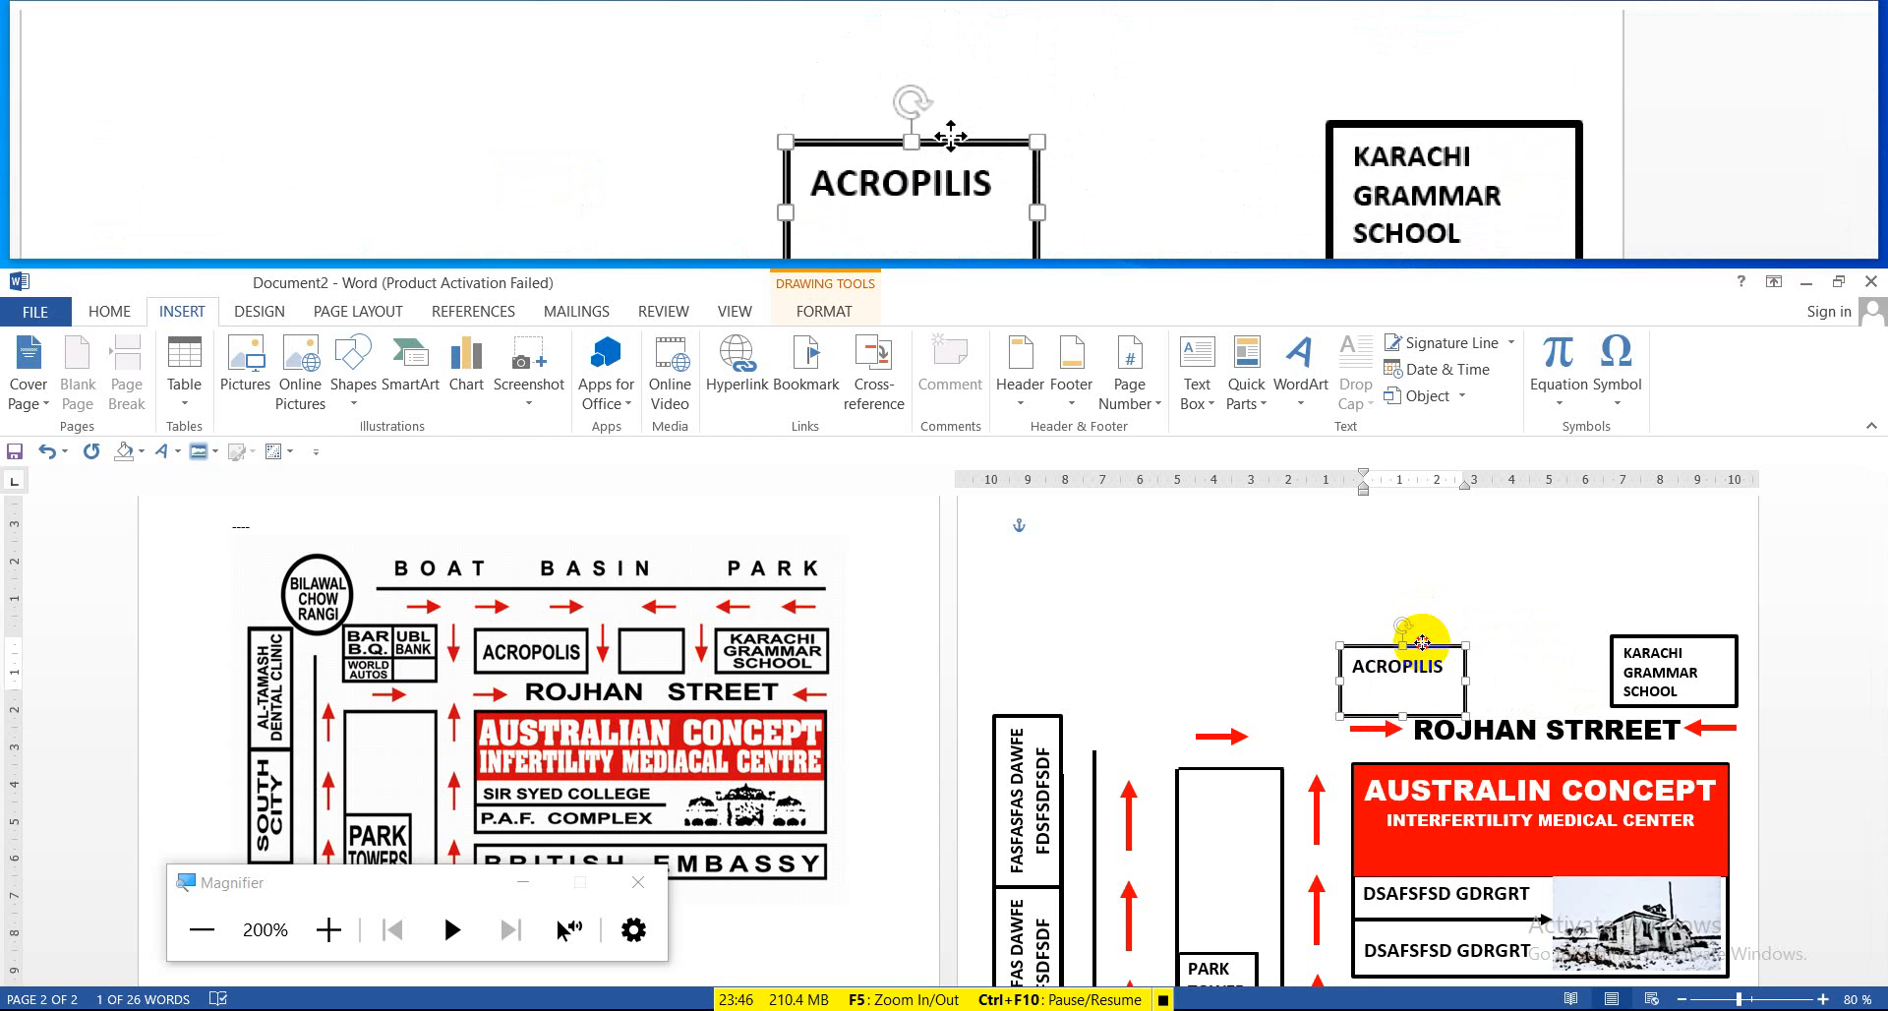
pyautogui.moveTo(1425, 639); pyautogui.dragTo(1425, 639)
pyautogui.press('ctrl')
pyautogui.press('ctrl')
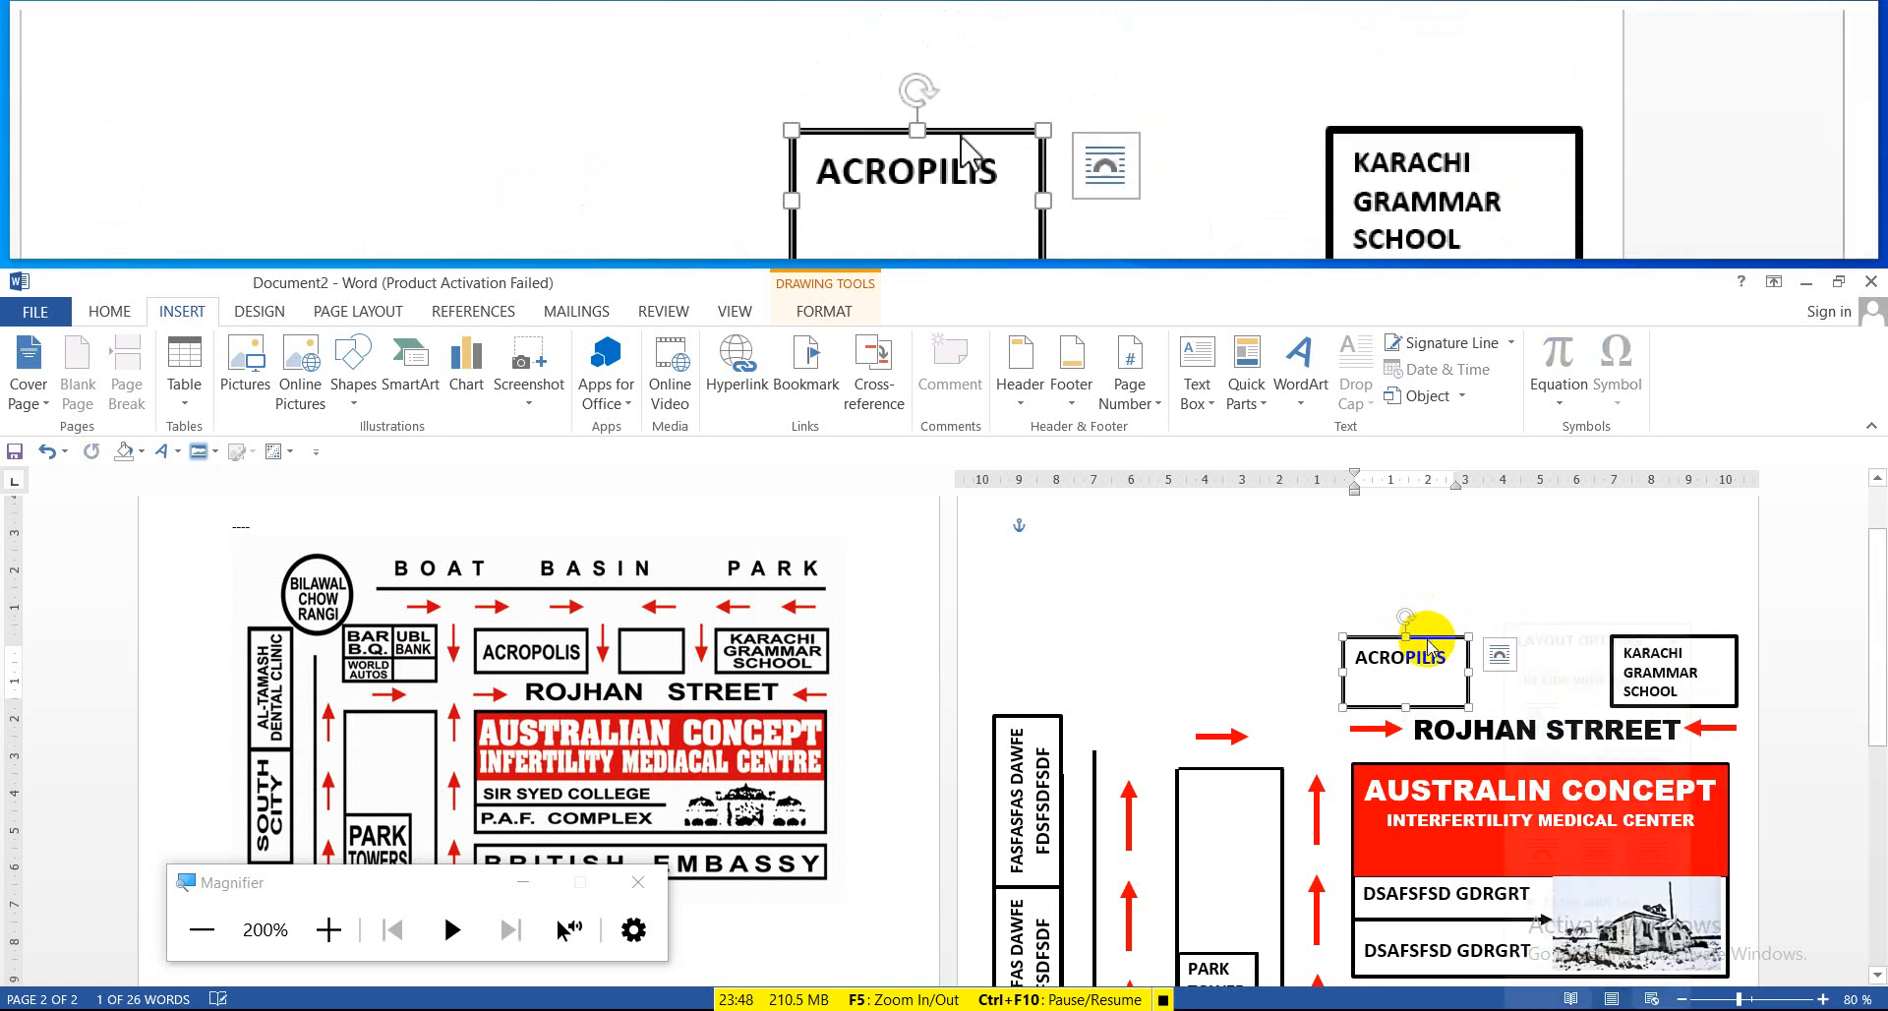
pyautogui.press('ctrl')
# Add a narrower empty black-outlined box between the ACROPILIS and KARACHI GRAMMAR SCHOOL boxes
pyautogui.click(1539, 656)
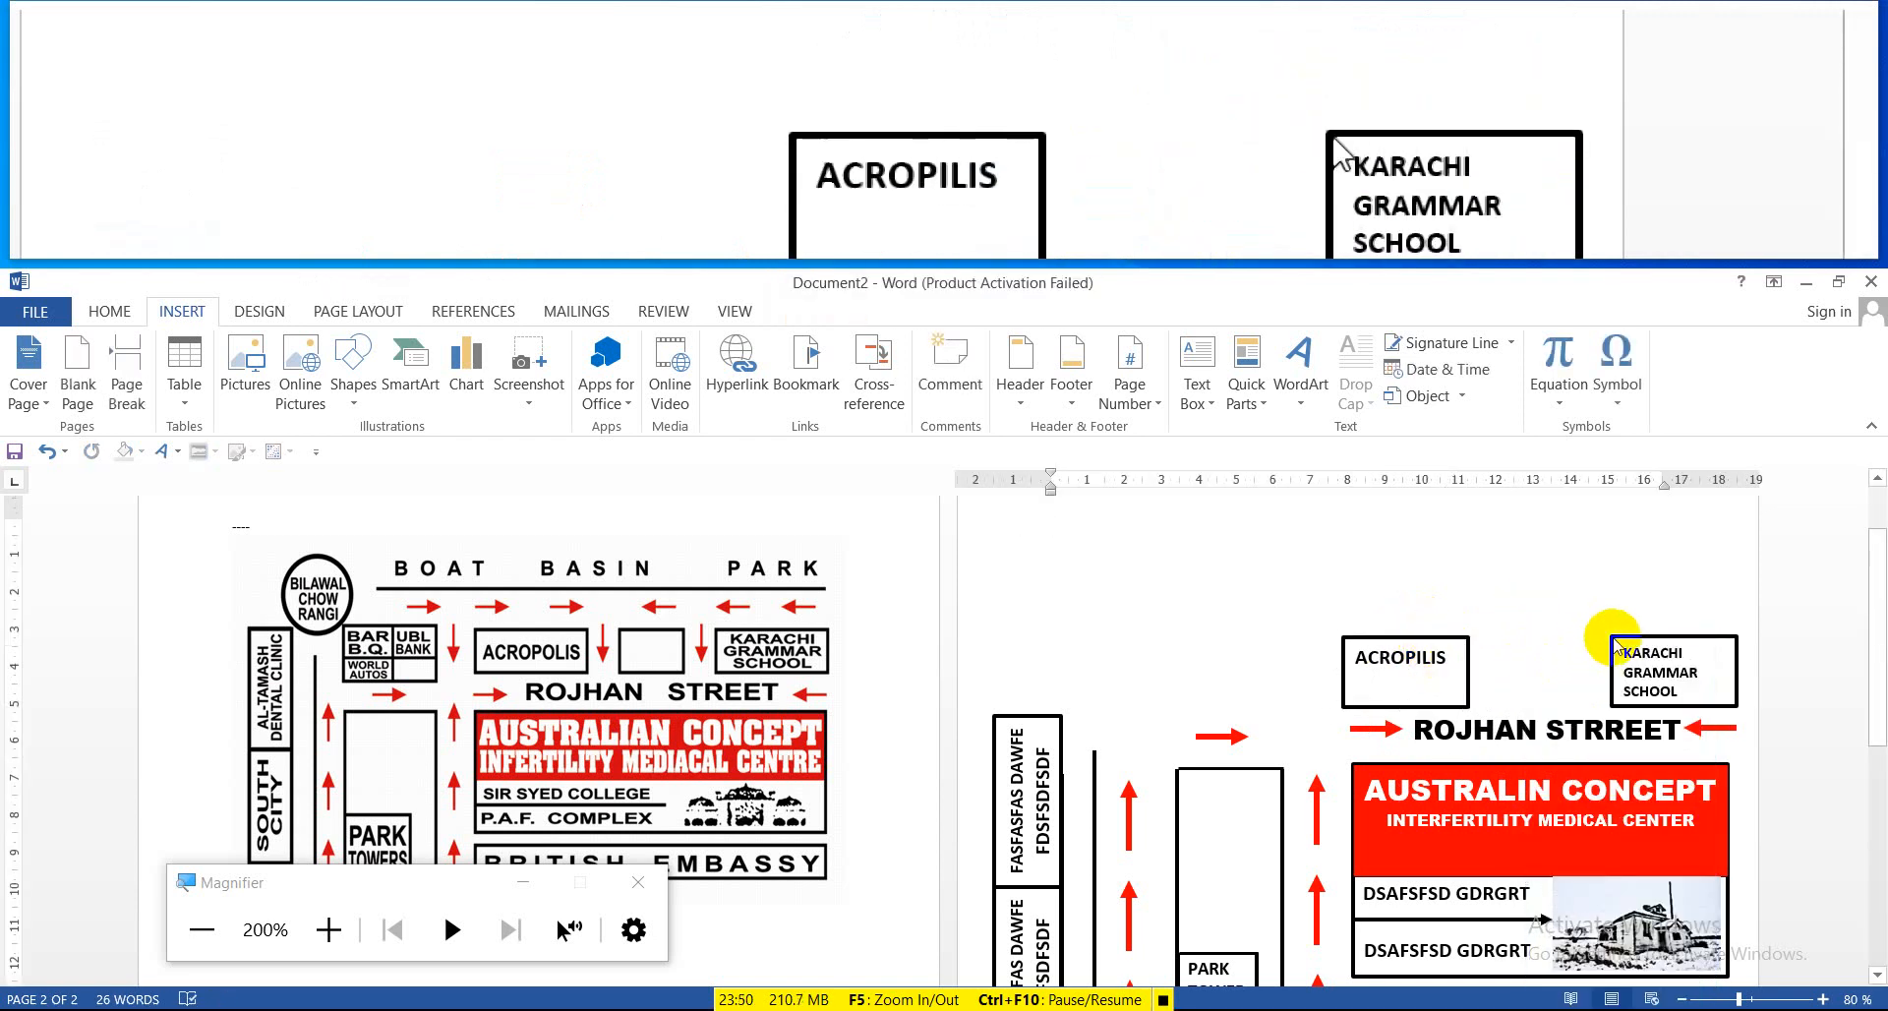
pyautogui.moveTo(1621, 646); pyautogui.dragTo(1624, 654)
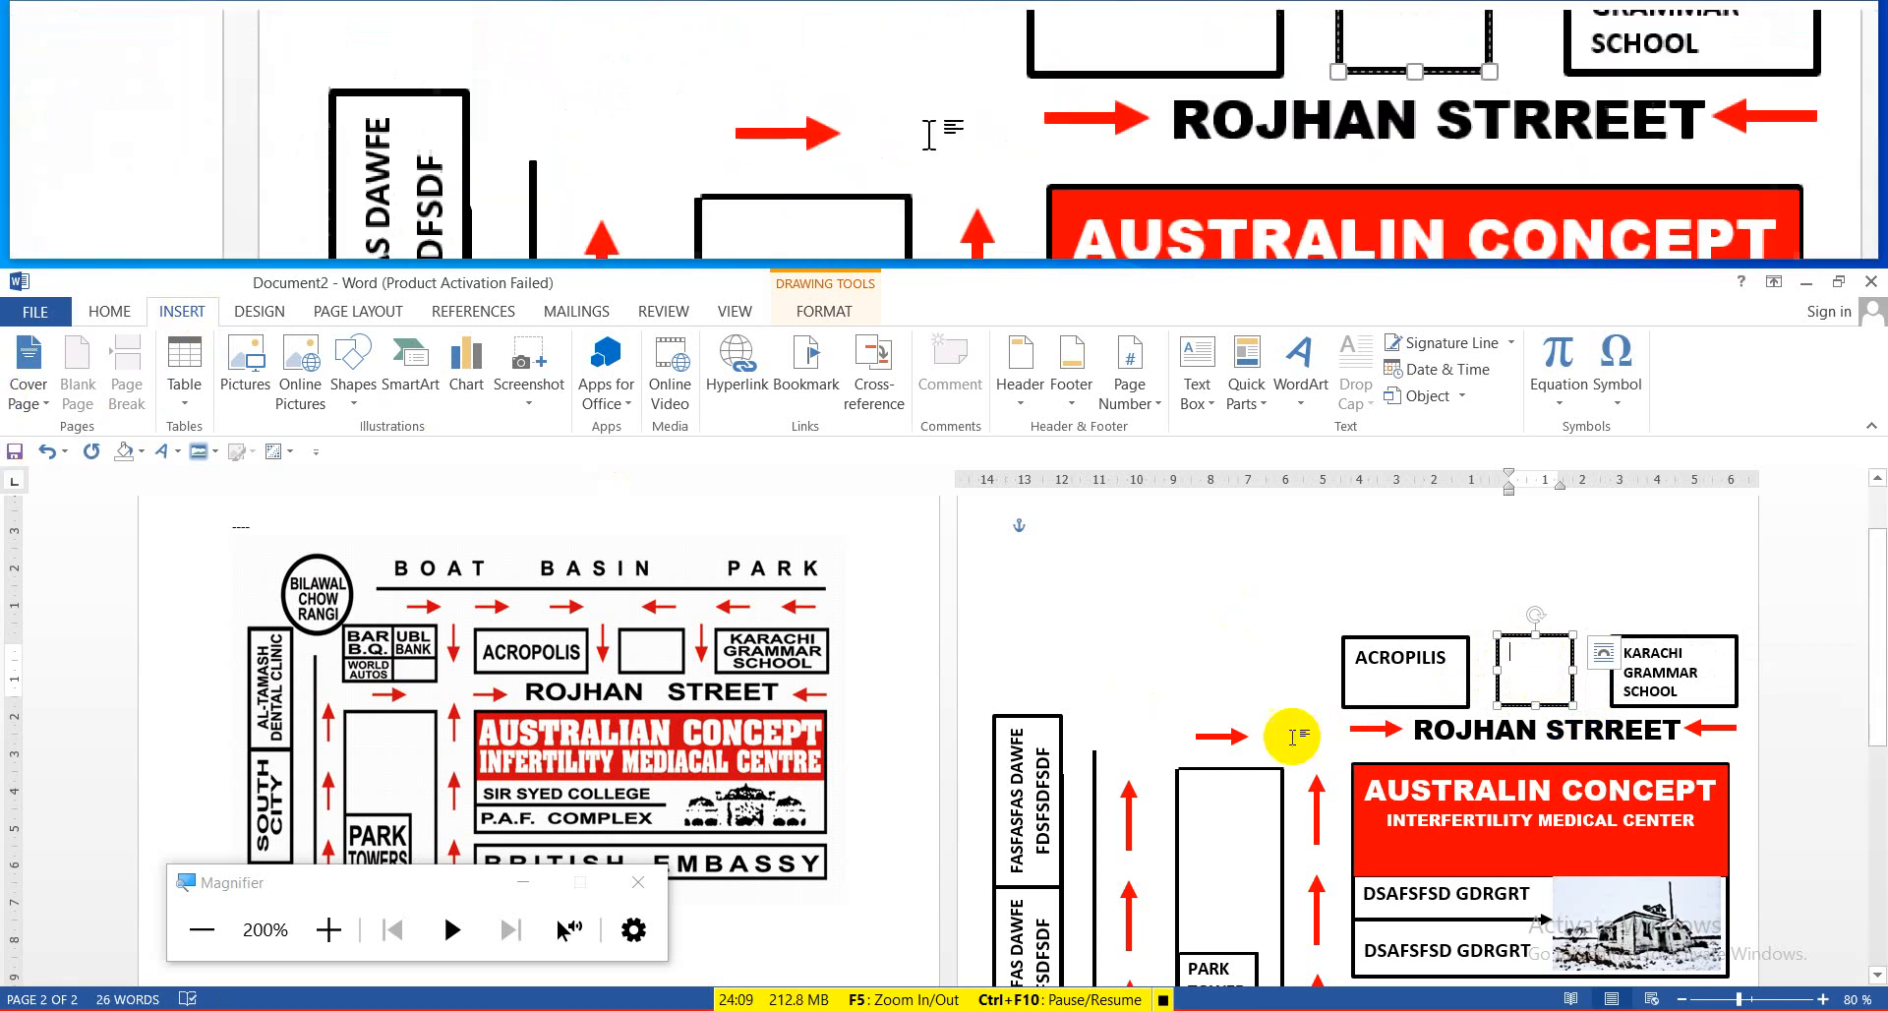
# Draw a vertical downward arrow about 1.59 cm long between the ACROPILIS box and the empty box
pyautogui.click(1219, 736)
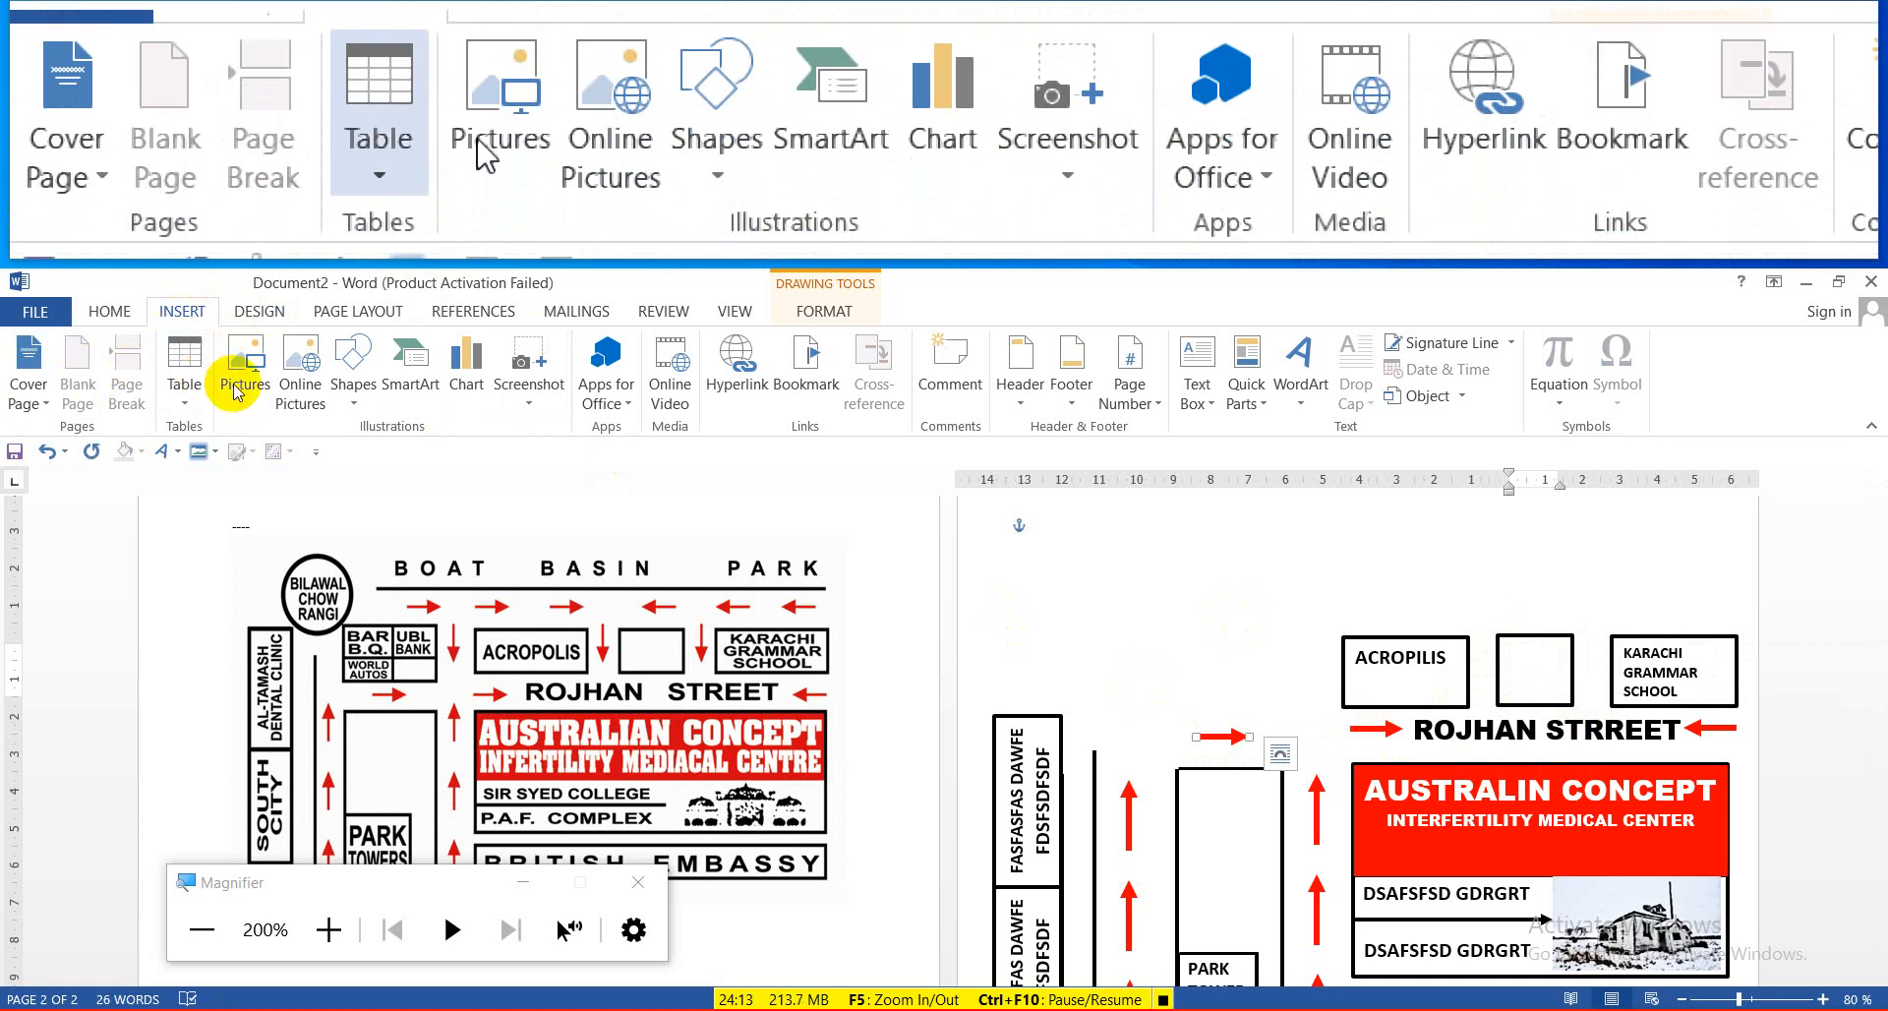
pyautogui.click(354, 378)
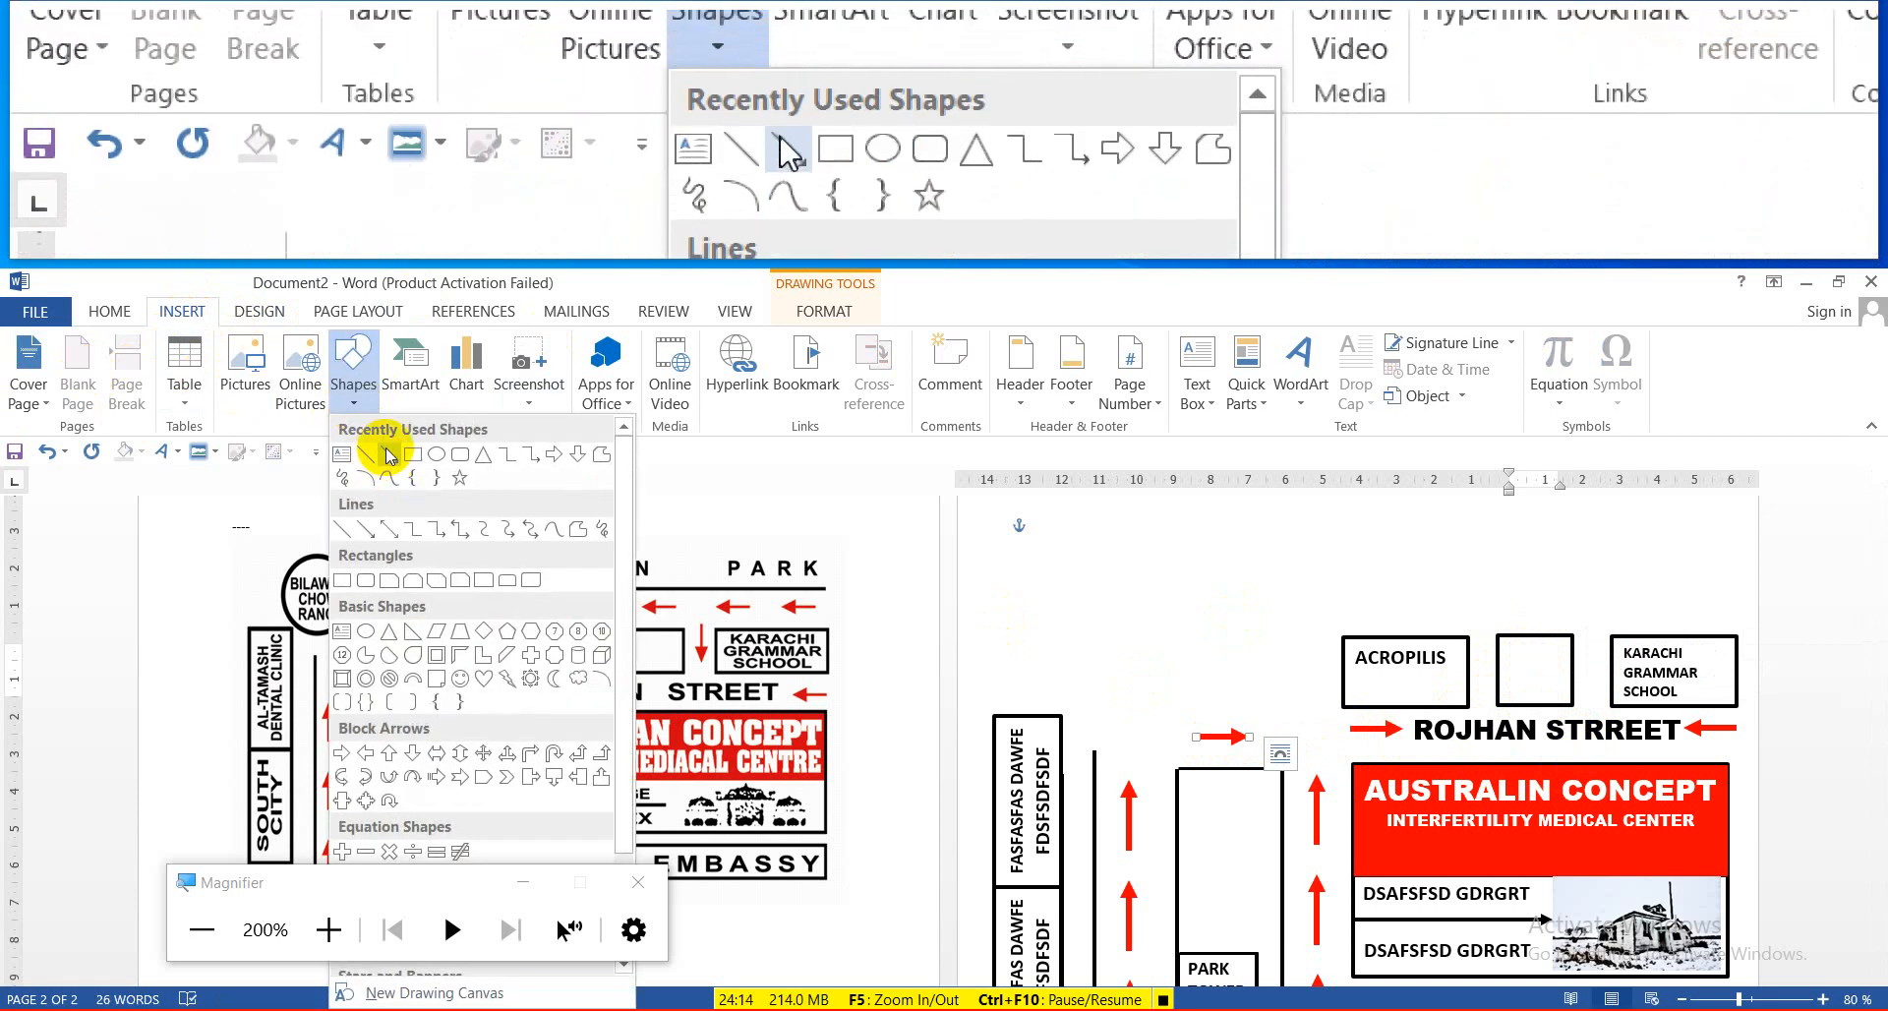
pyautogui.click(388, 453)
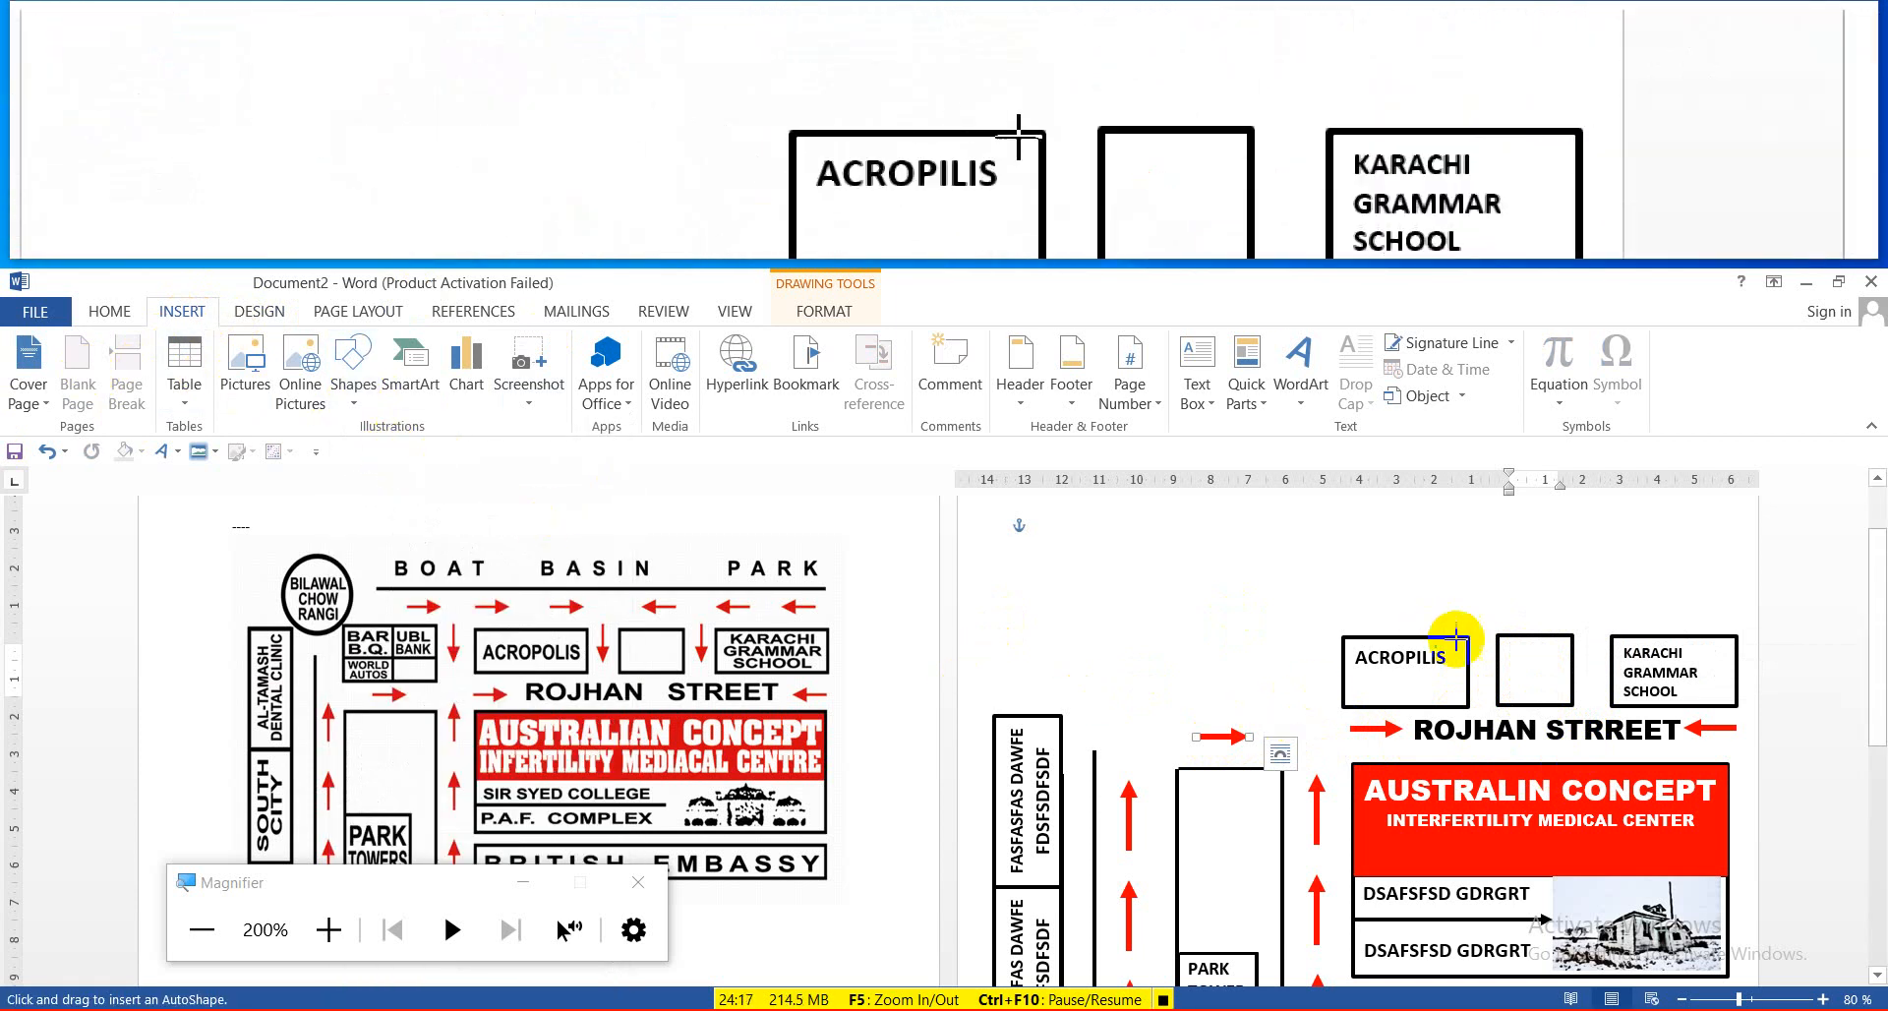
pyautogui.moveTo(1487, 660); pyautogui.dragTo(1485, 696)
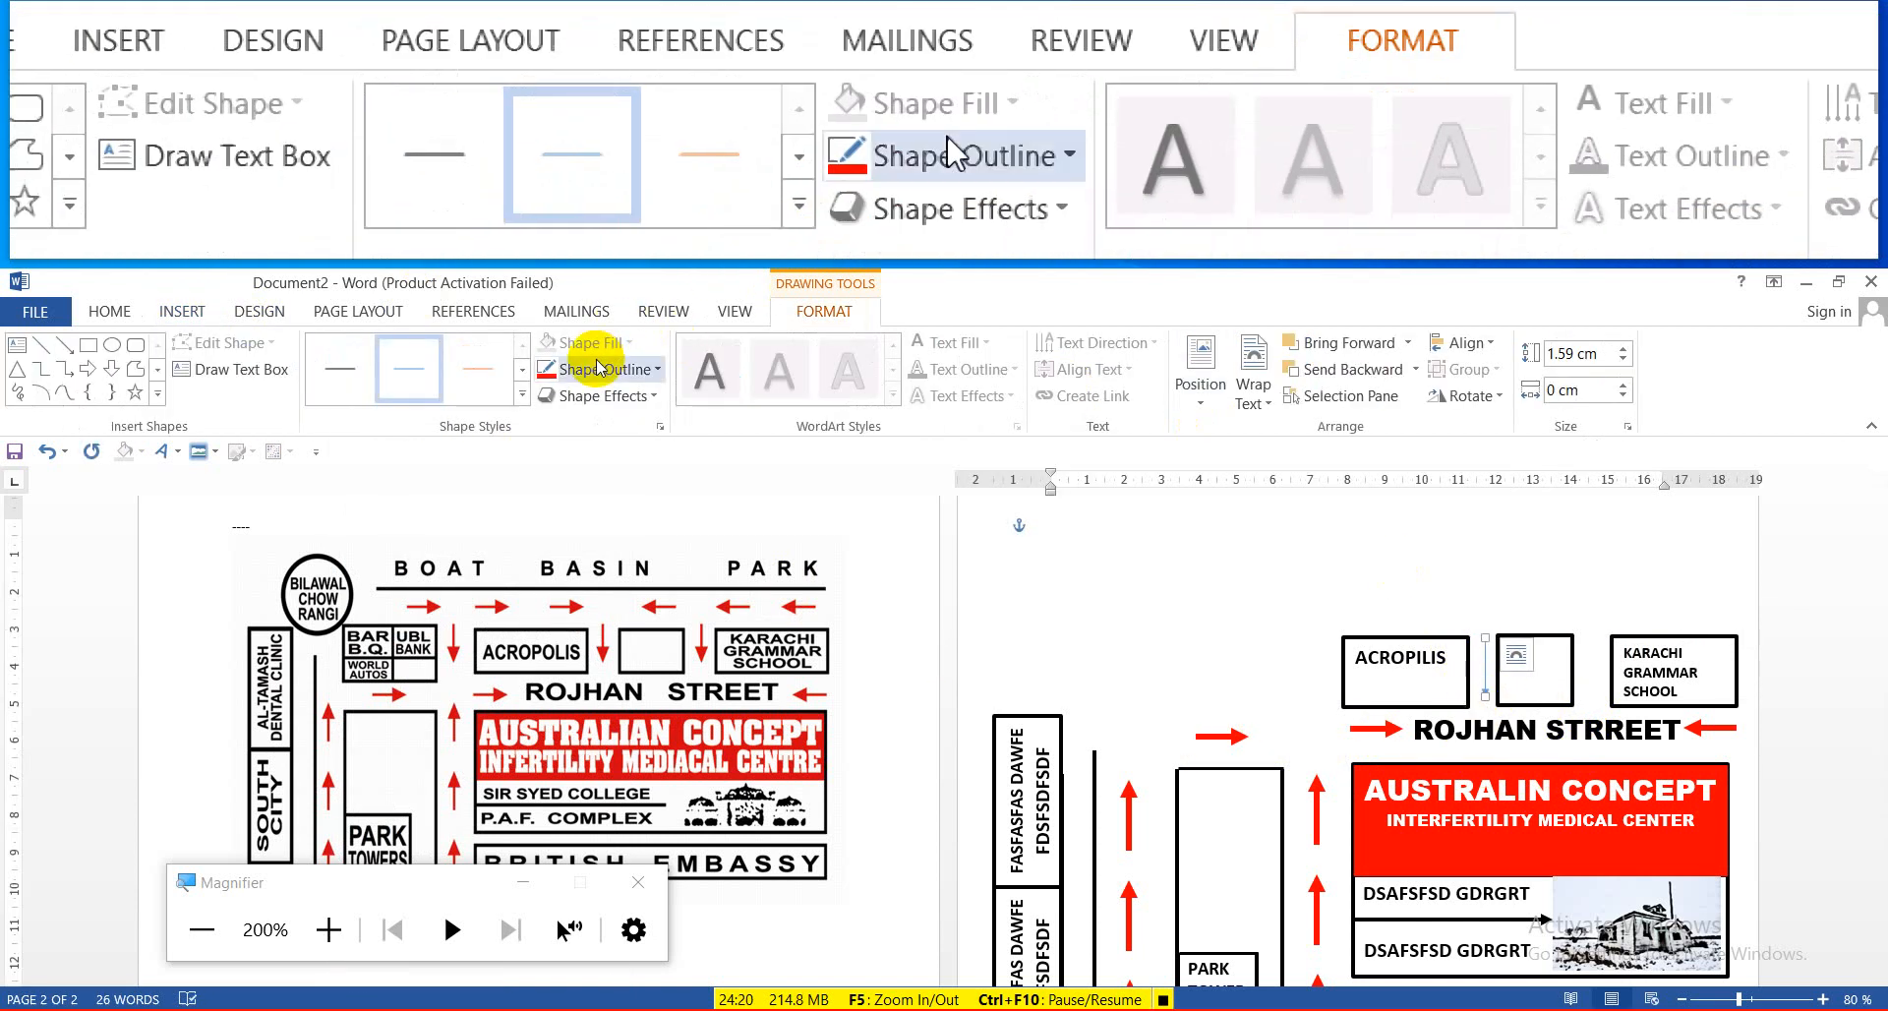
# Colour the outline of the new downward arrow red and open its line weight choices
pyautogui.click(590, 368)
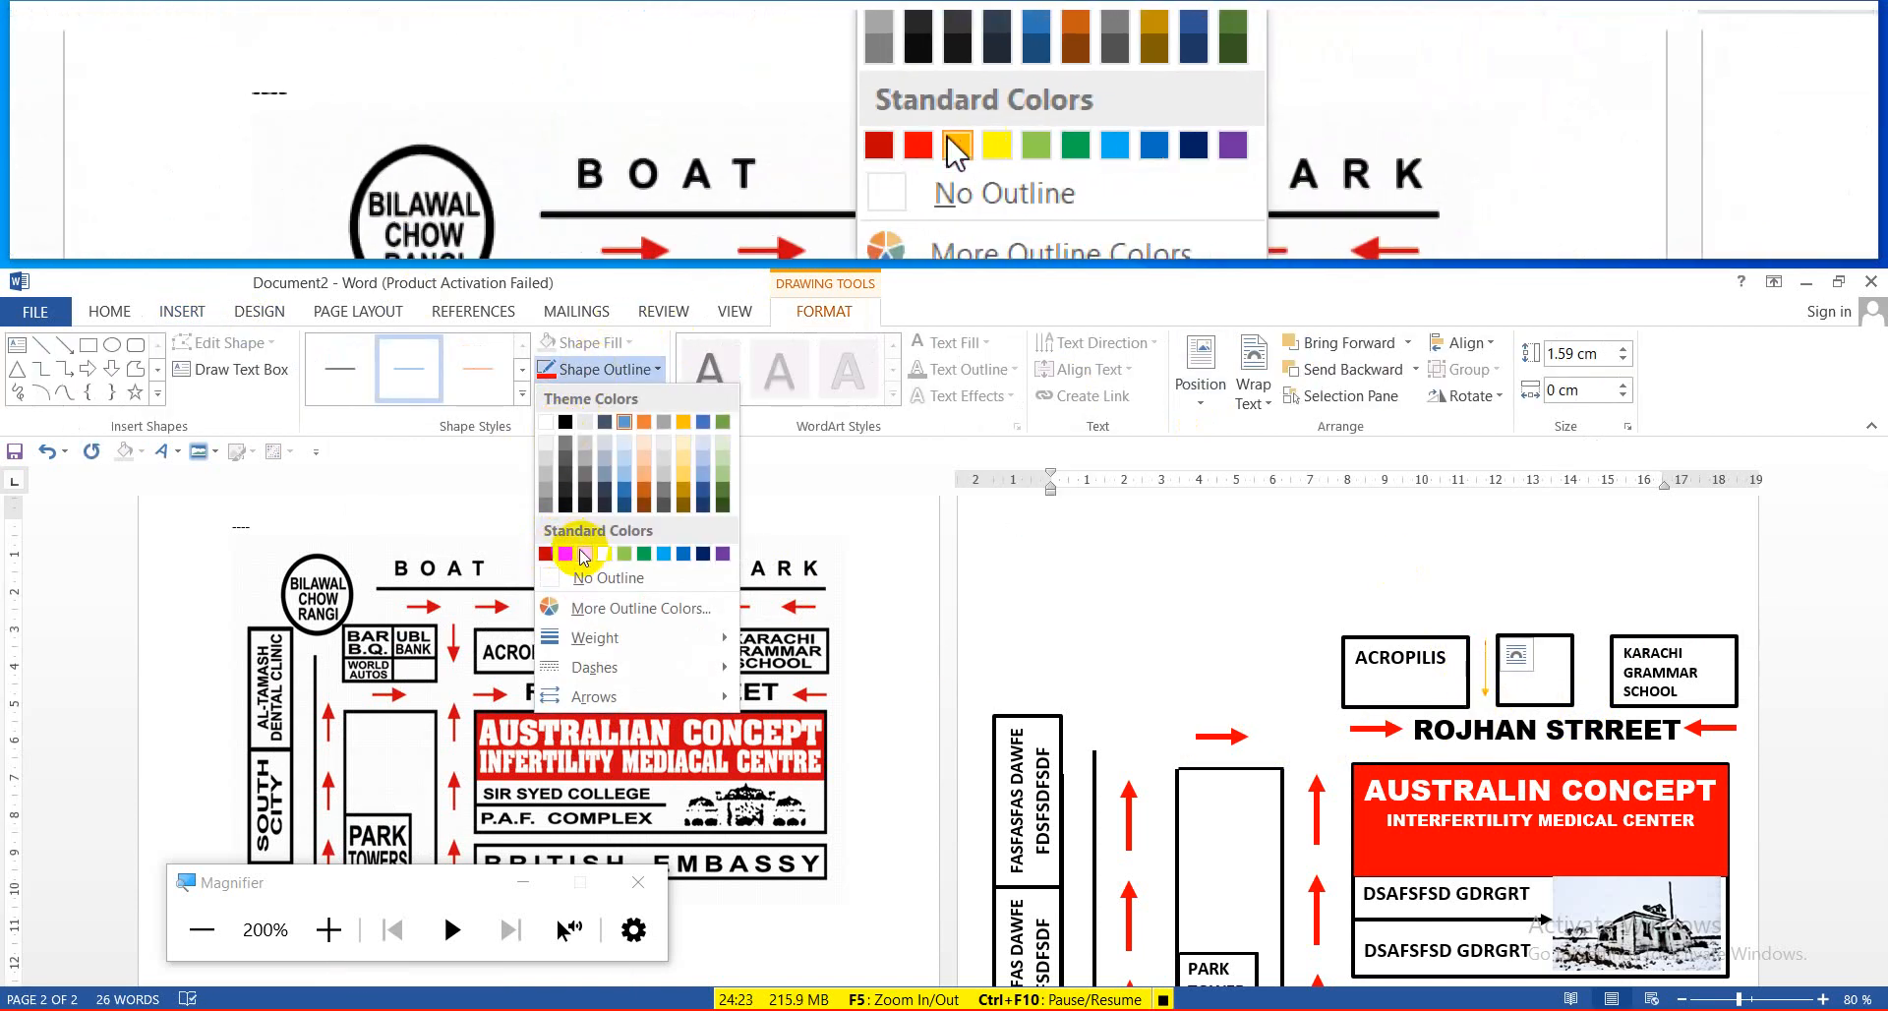
pyautogui.click(580, 554)
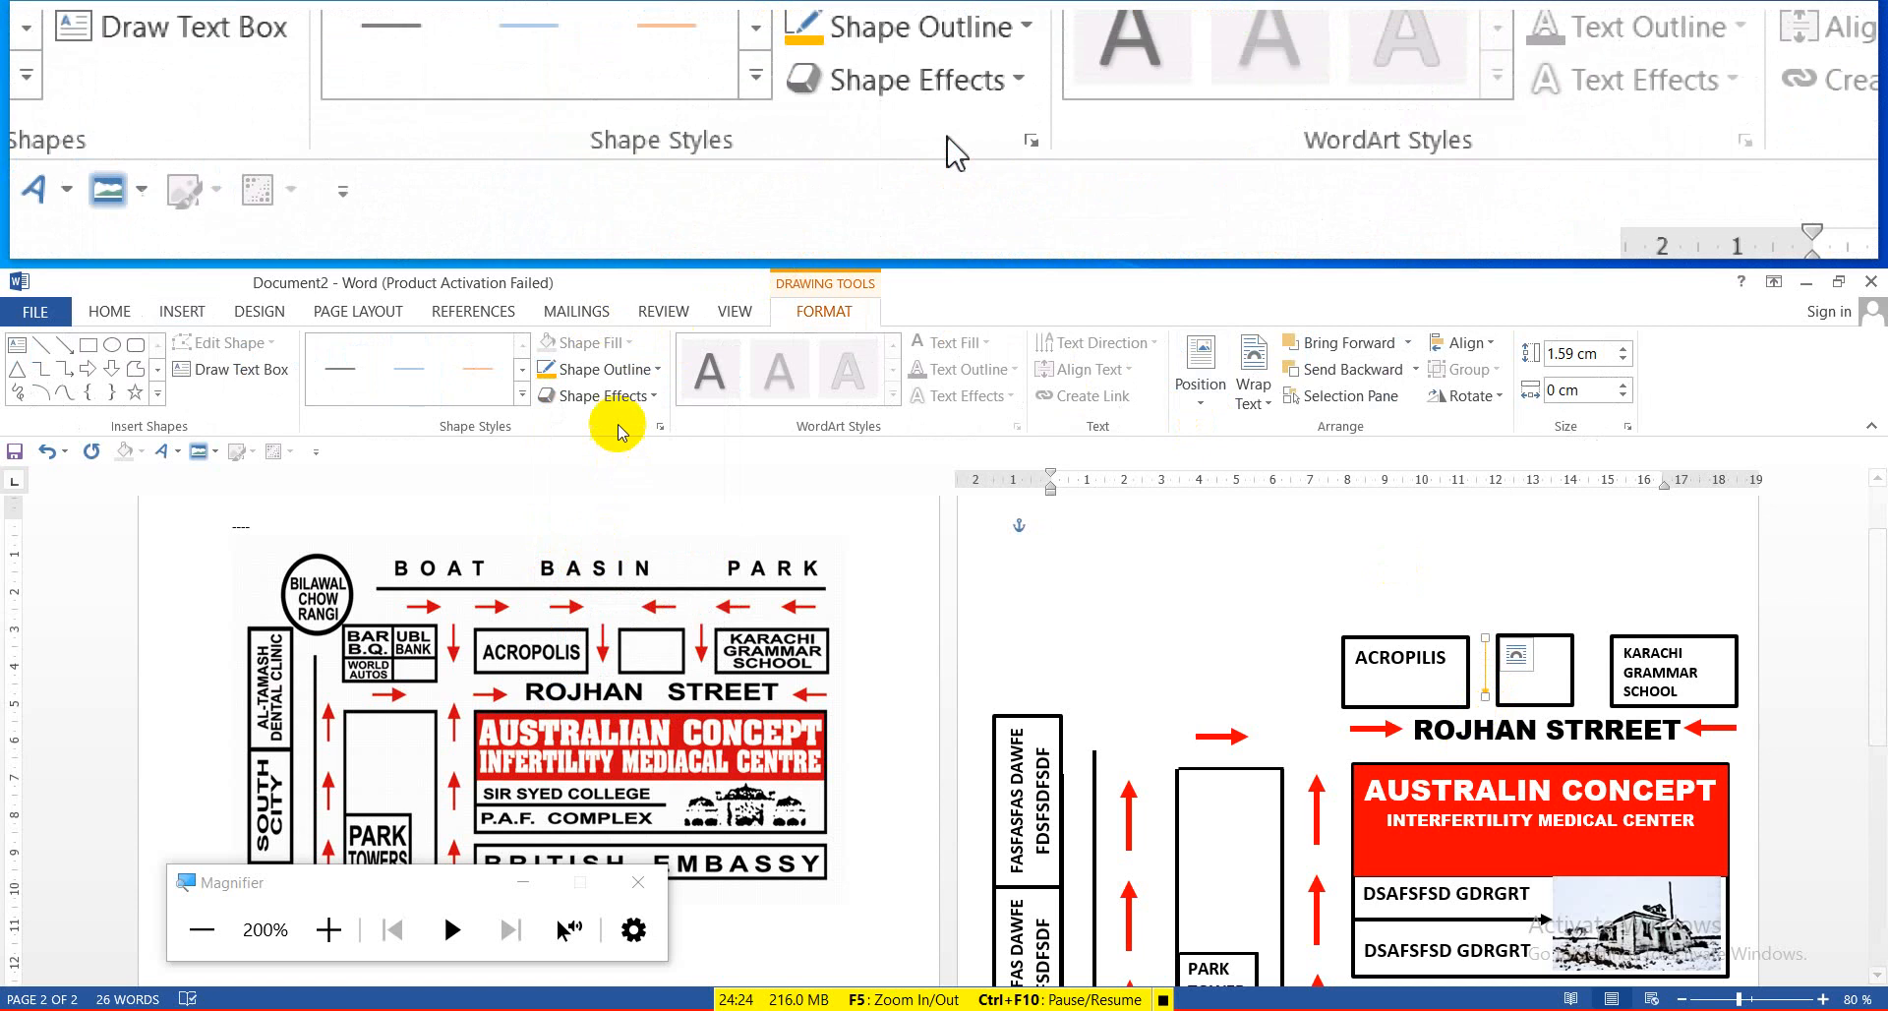
pyautogui.click(595, 369)
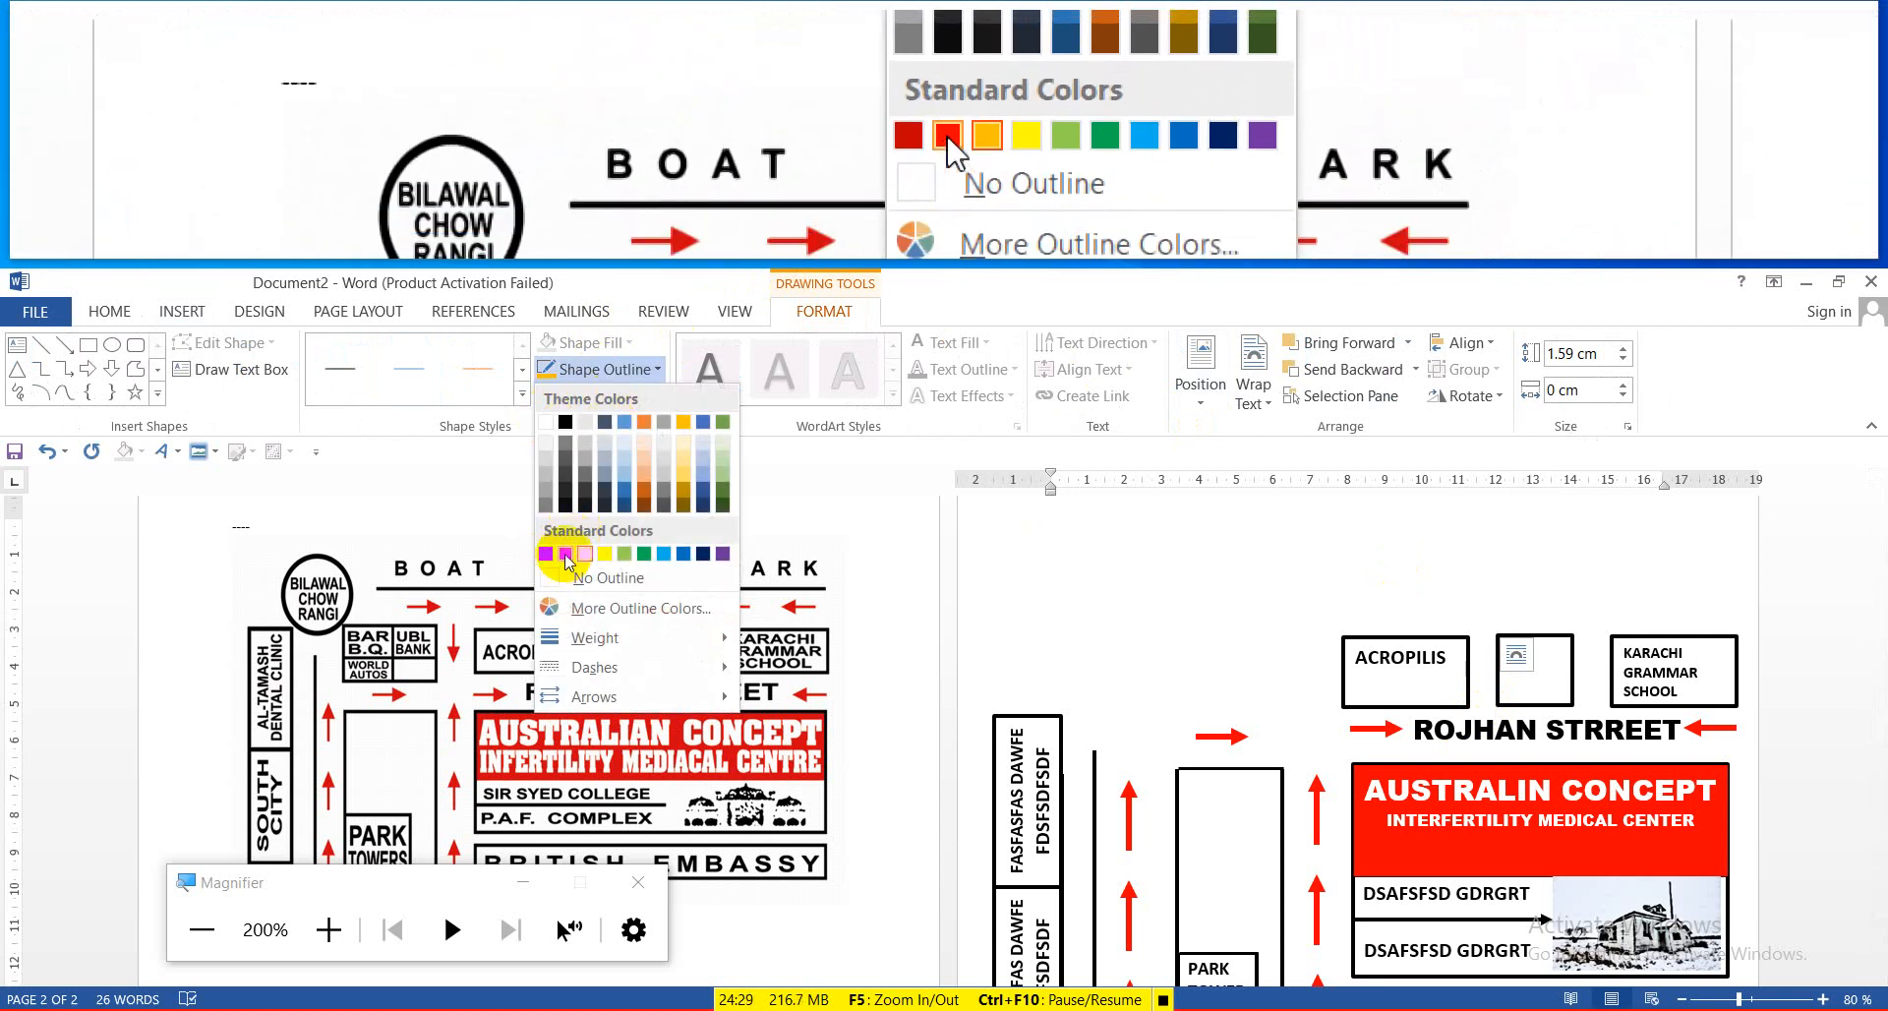
pyautogui.click(565, 553)
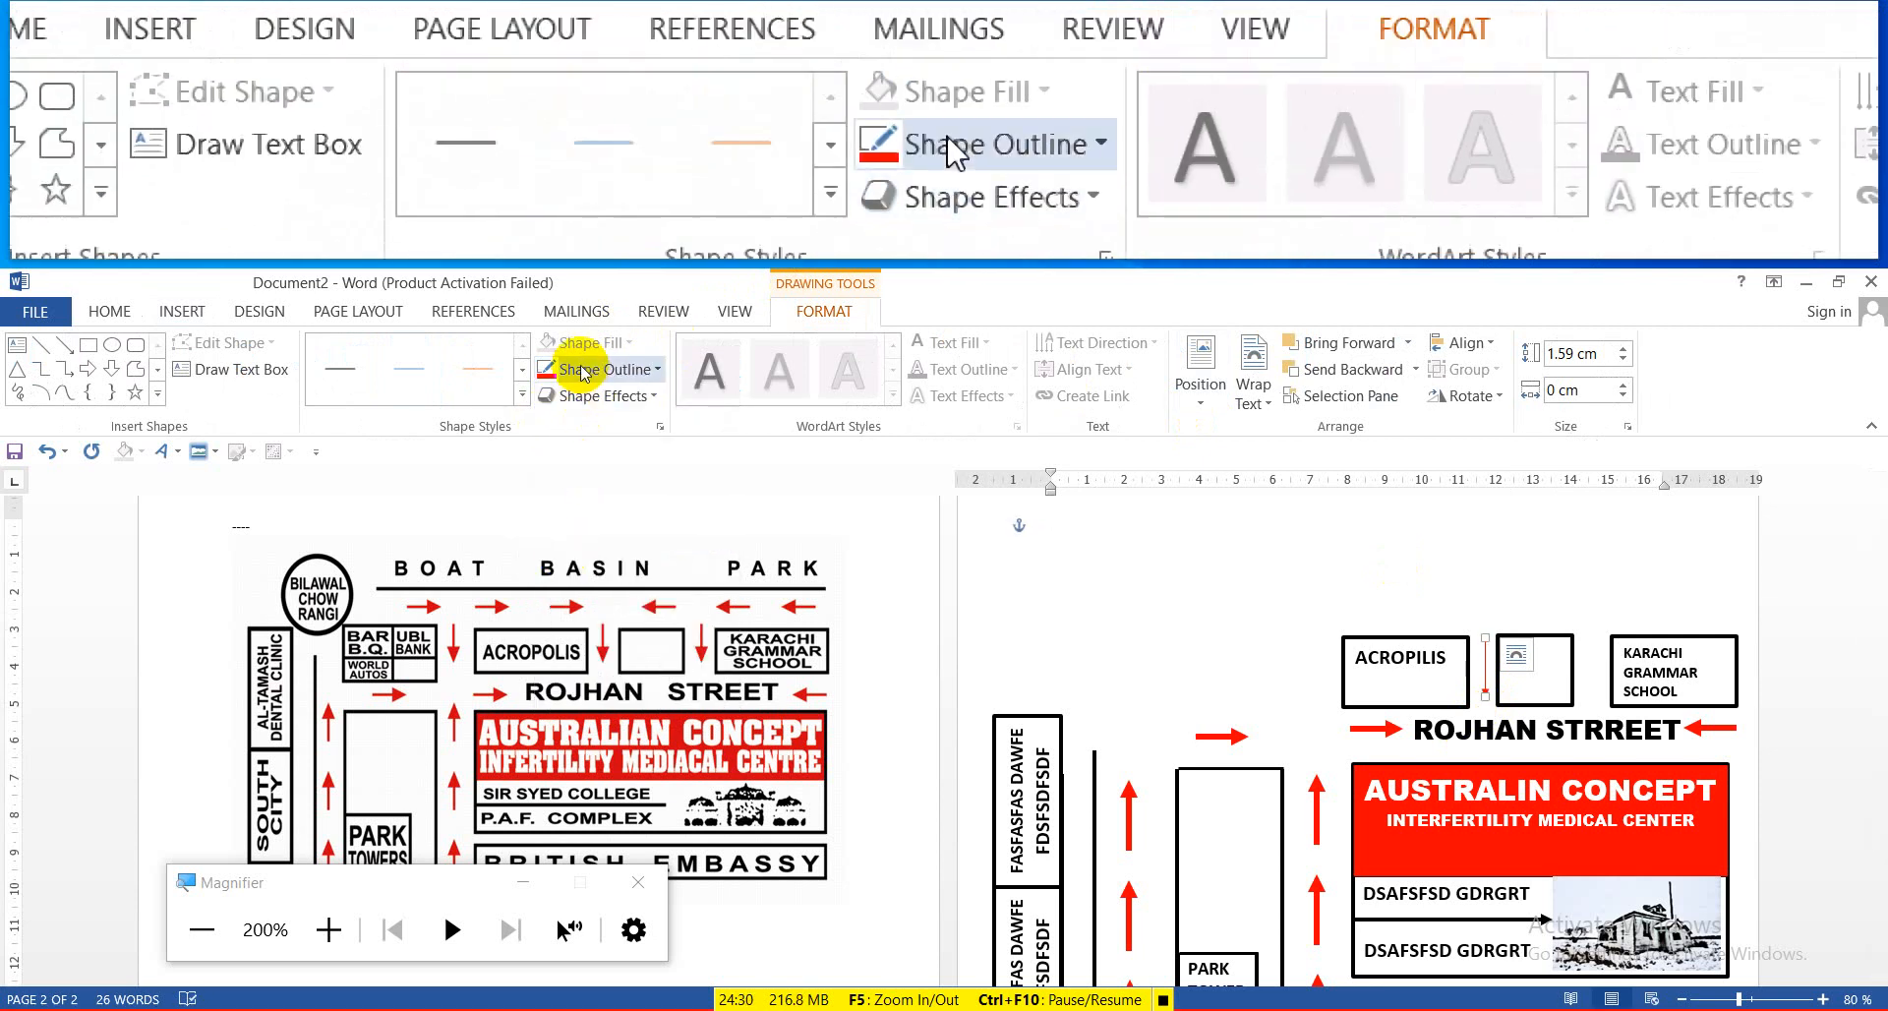
pyautogui.click(598, 369)
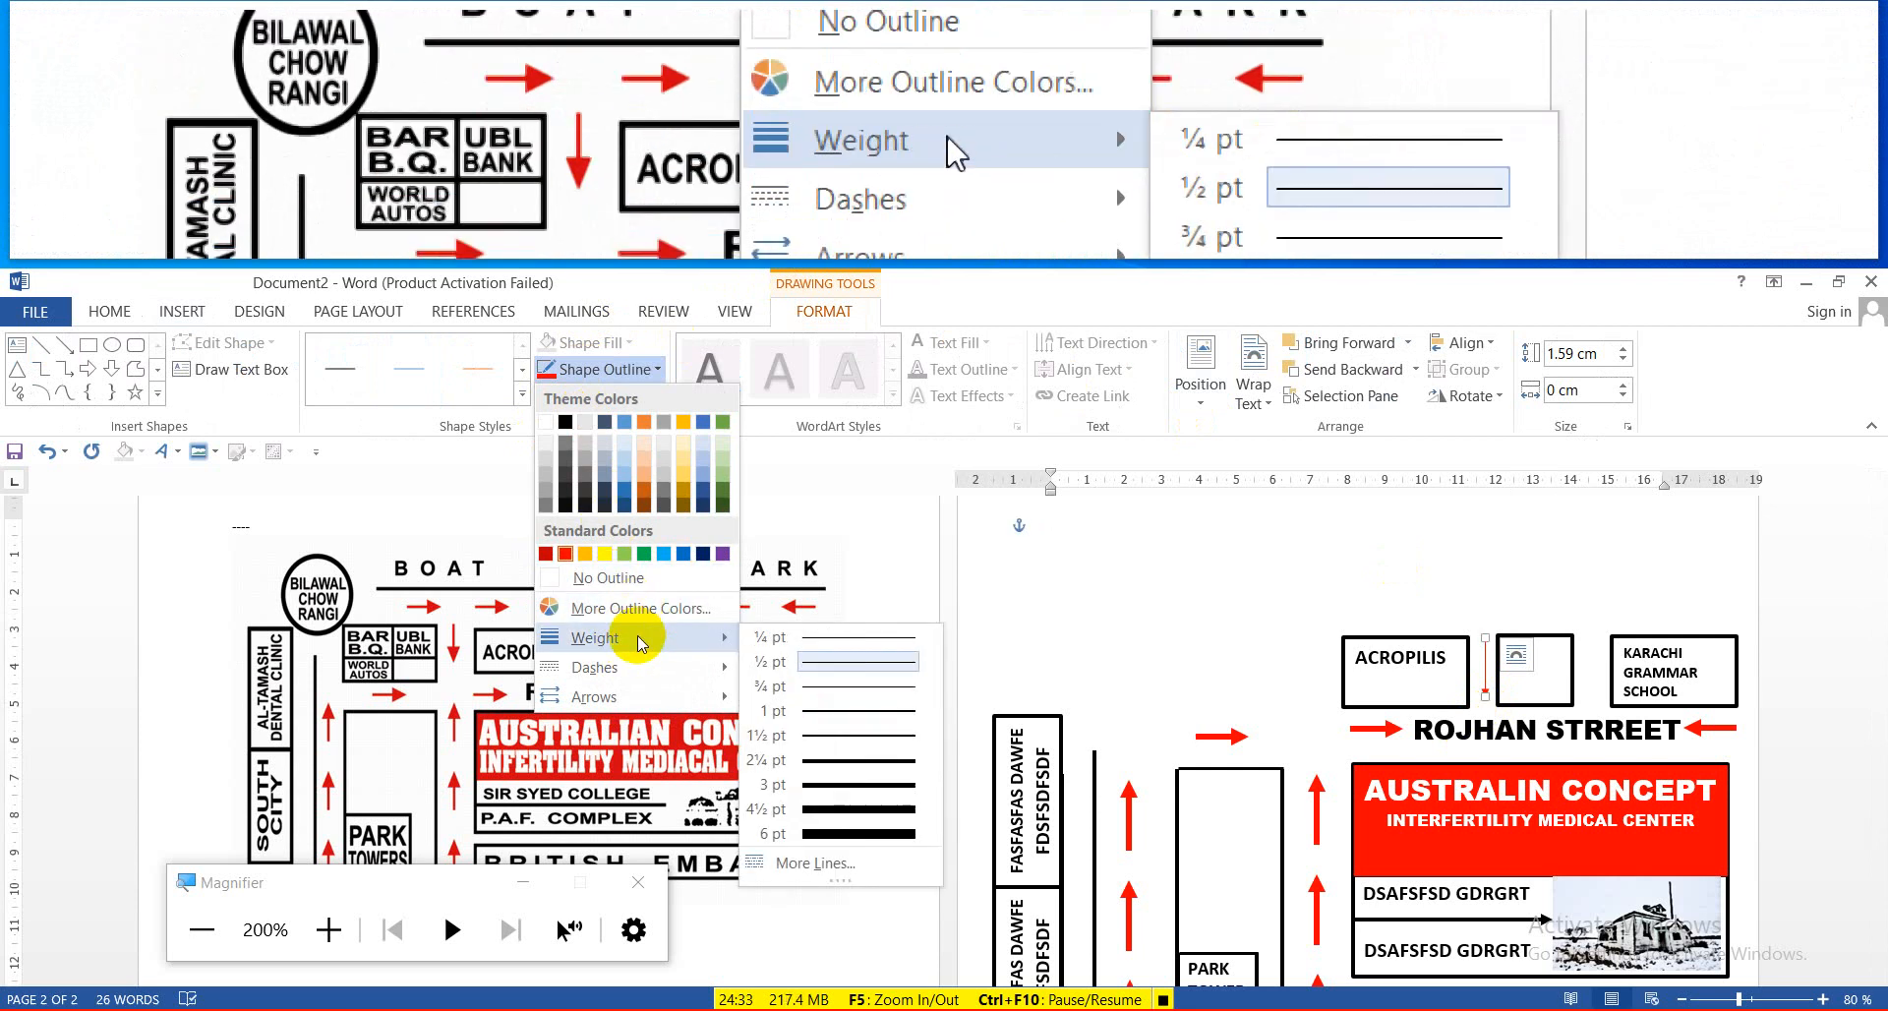
pyautogui.moveTo(682, 657)
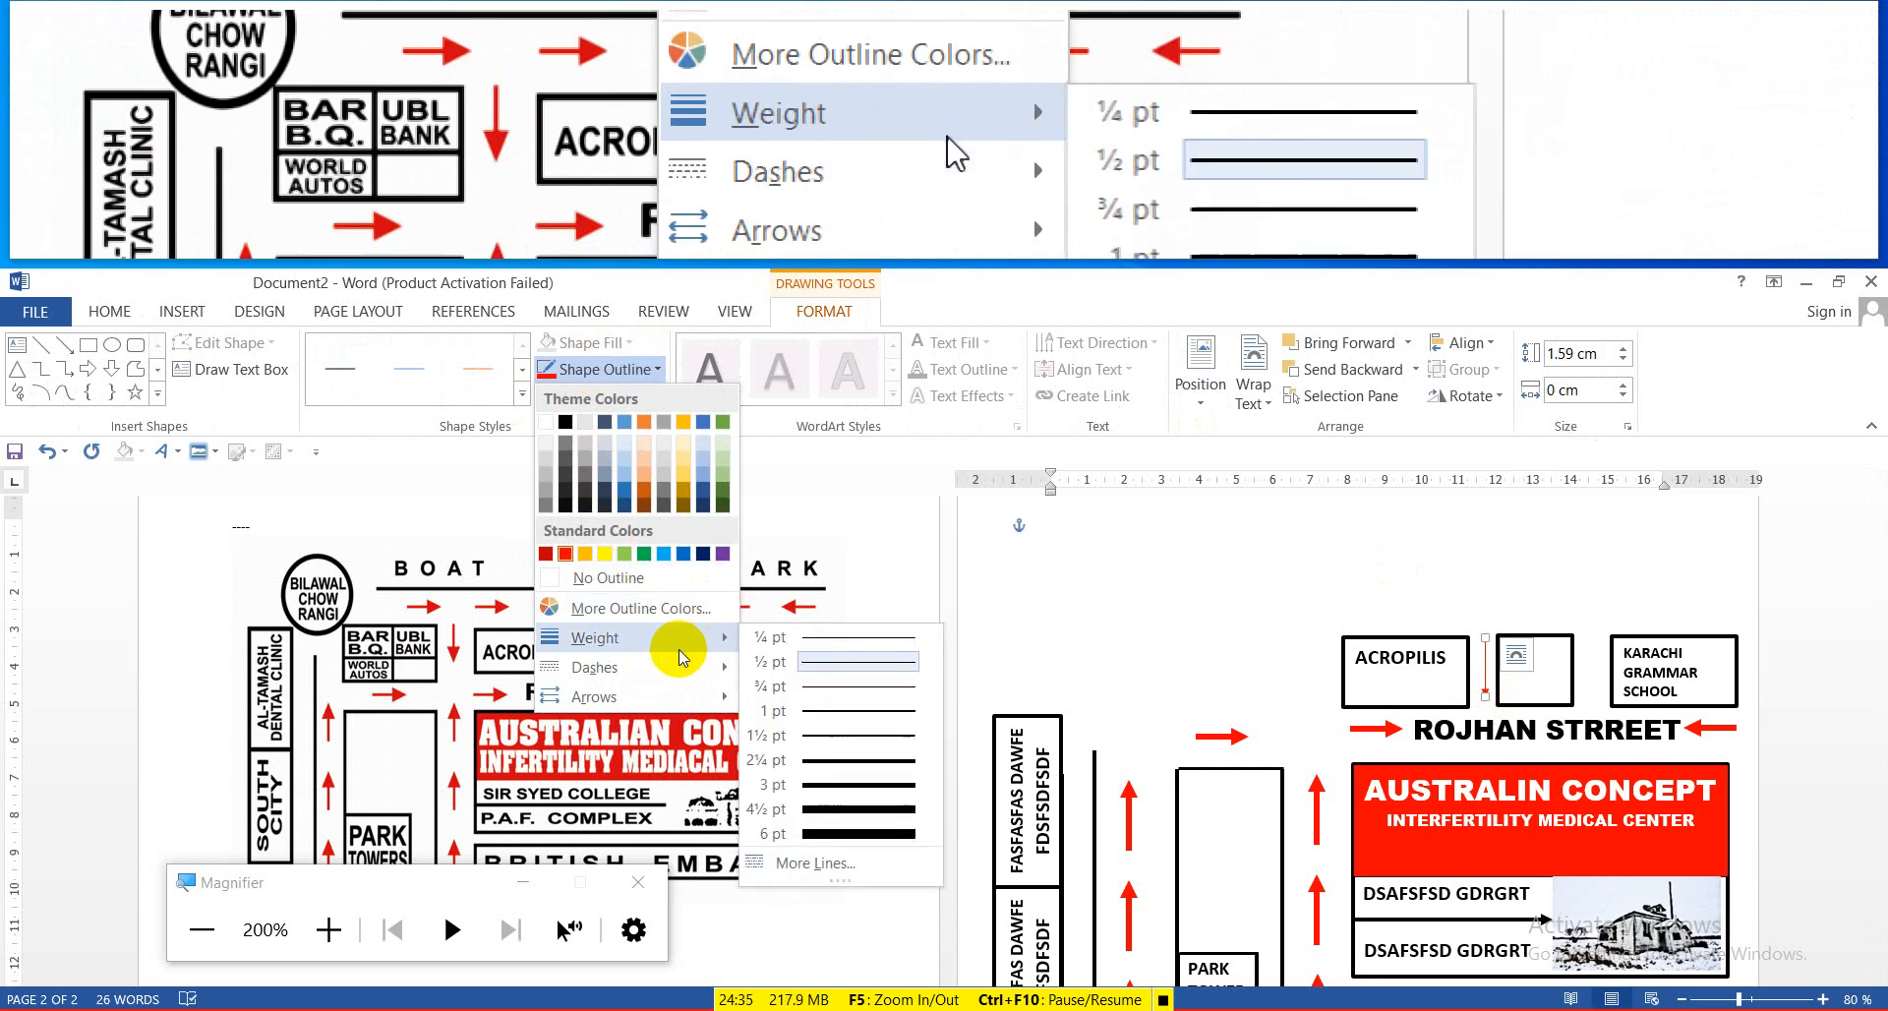